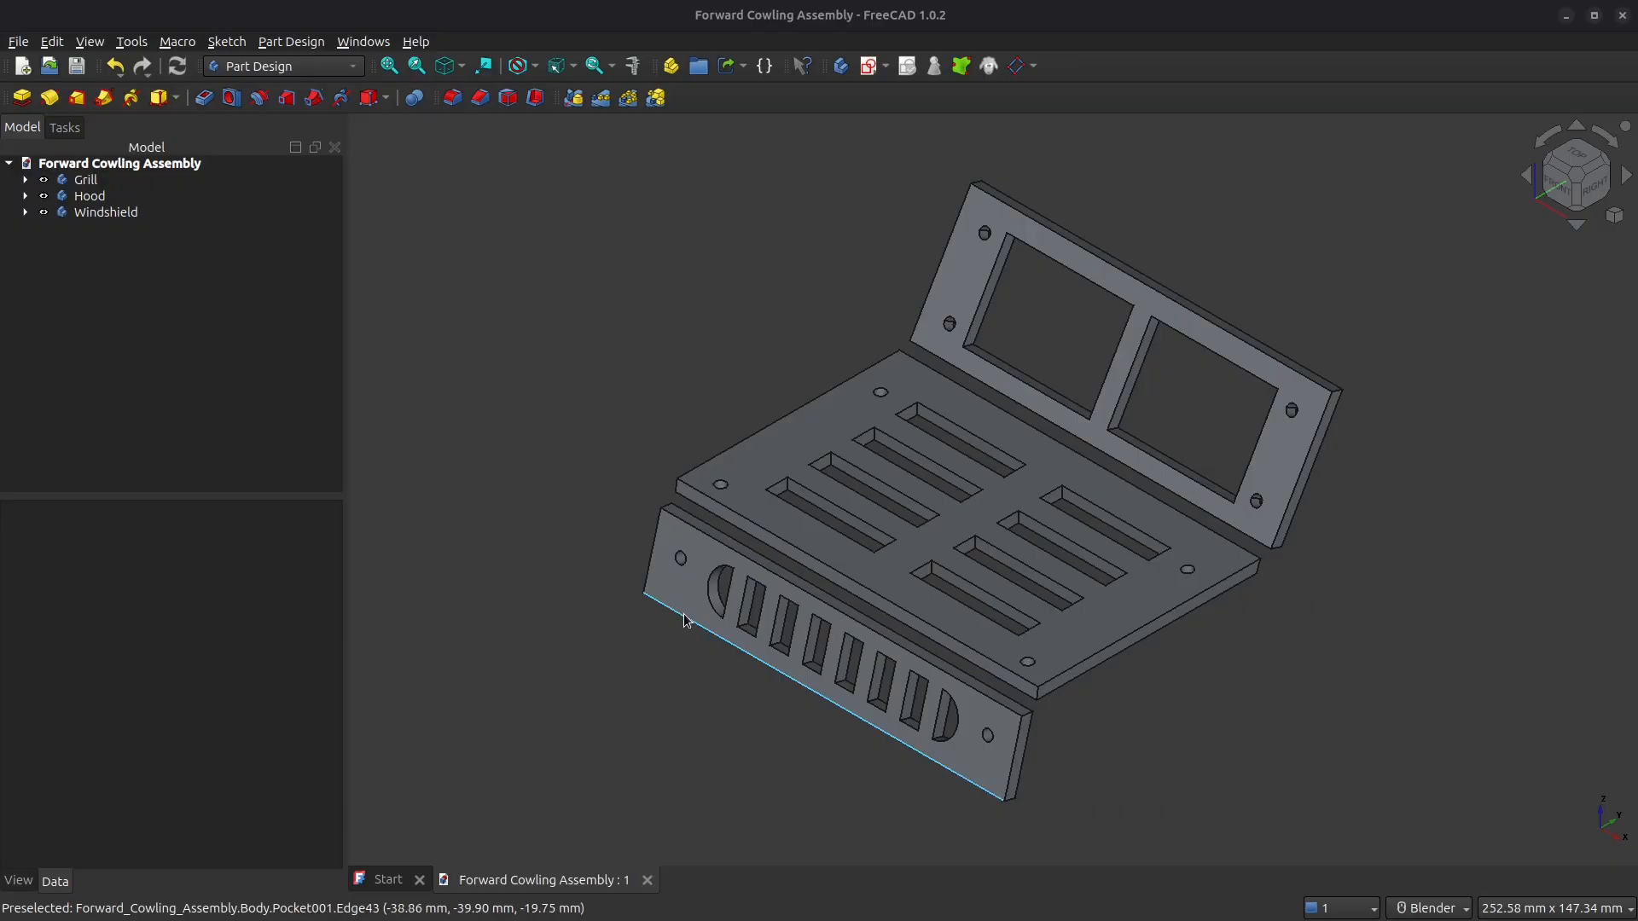
Step: Delete the Grill, Hood and Windshield bodies from the Forward Cowling Assembly document
left_click(115, 212)
left_click(83, 198, "ctrl")
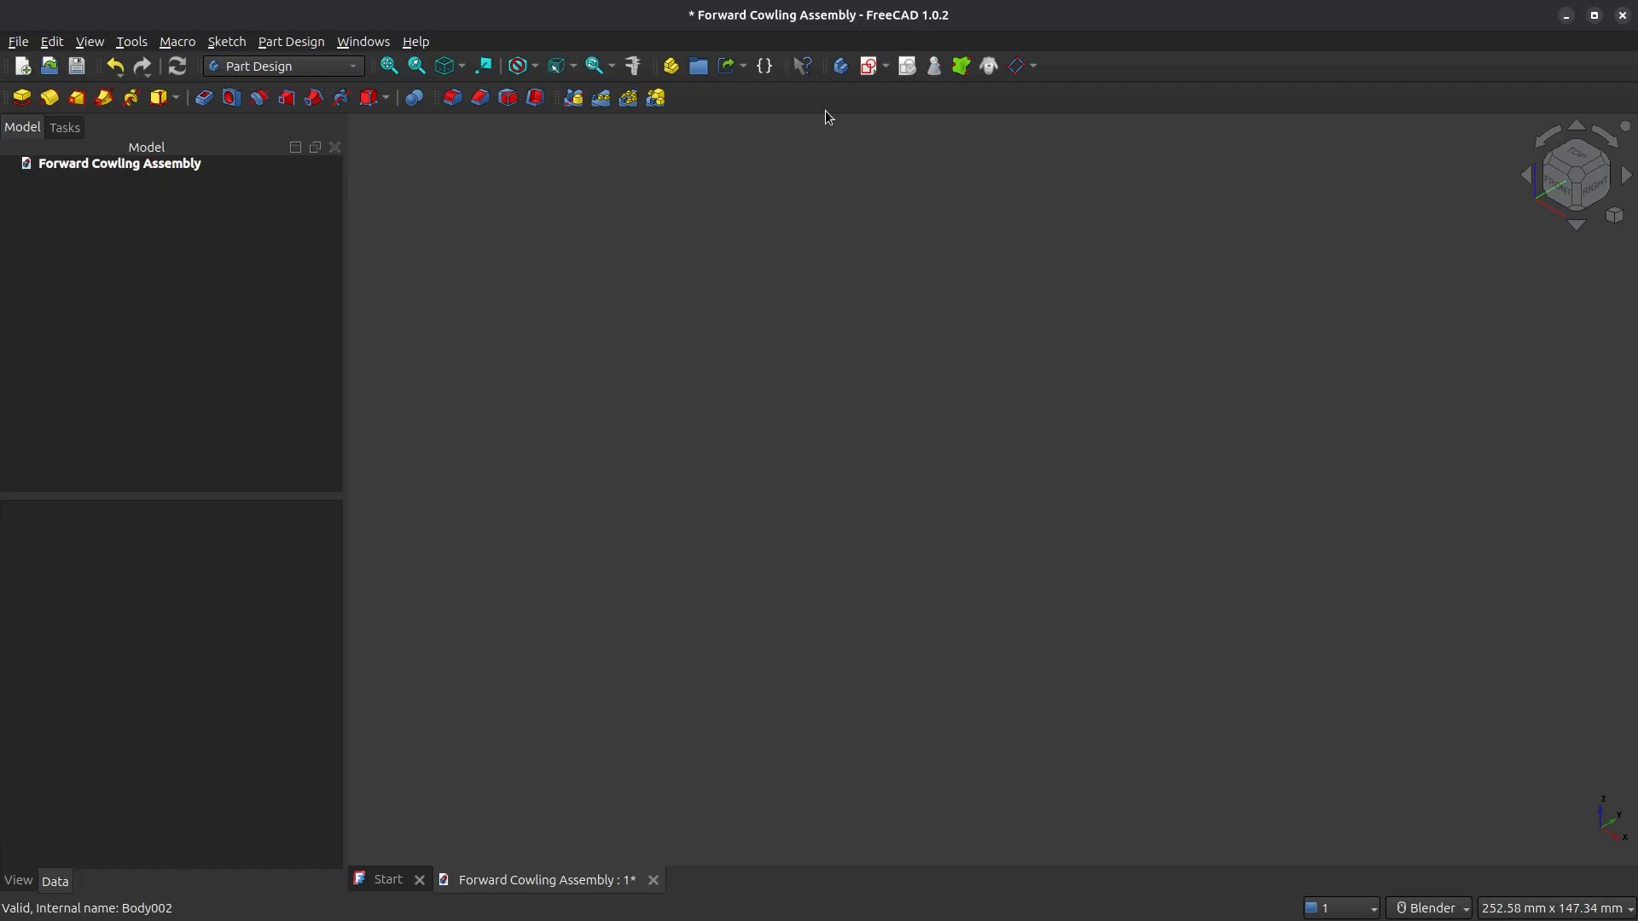
Step: Create a new body and start a sketch on its XY plane
left_click(842, 66)
left_click(870, 66)
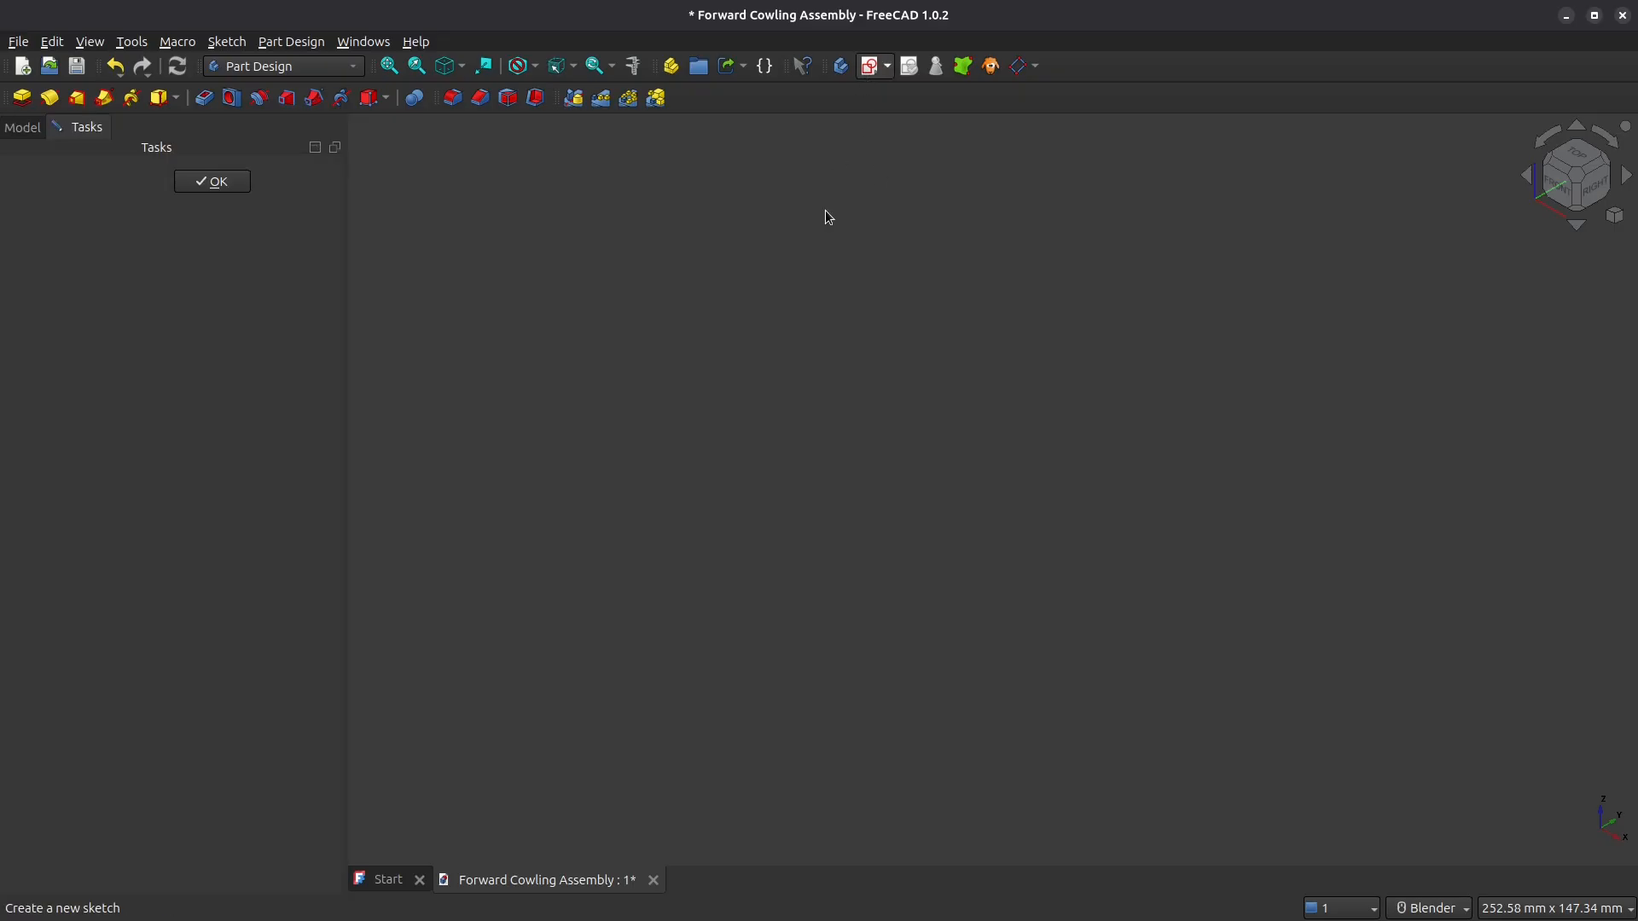
left_click(197, 181)
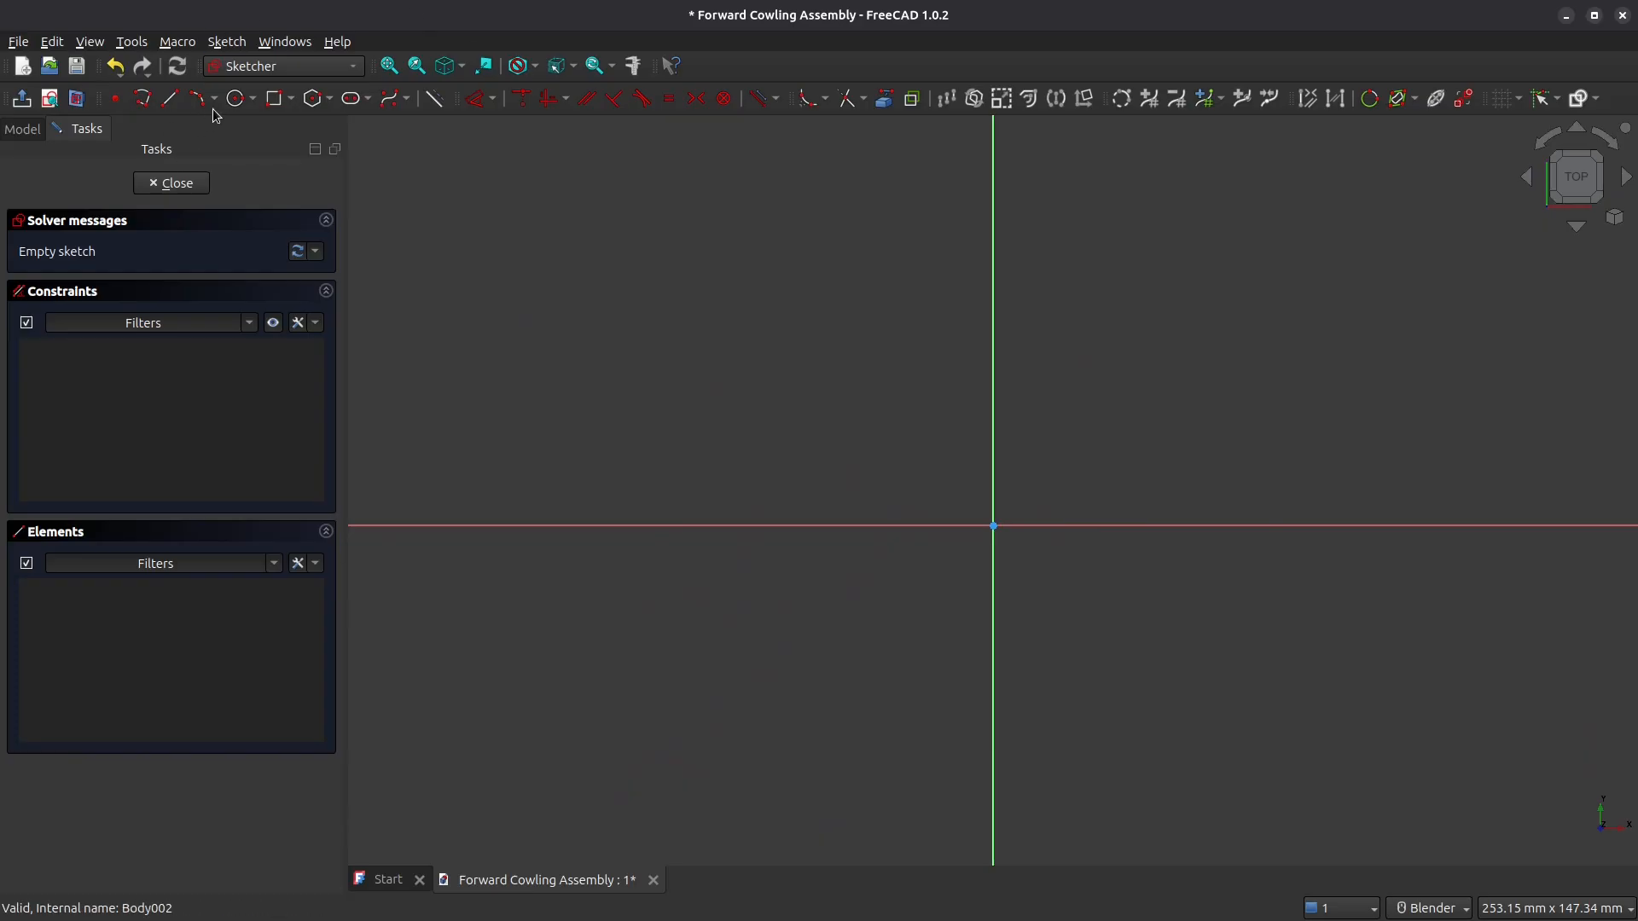
Step: Sketch a rectangle about 95 by 50 mm and constrain its opposite corners symmetric about the origin
left_click(253, 99)
left_click(272, 99)
left_click(274, 98)
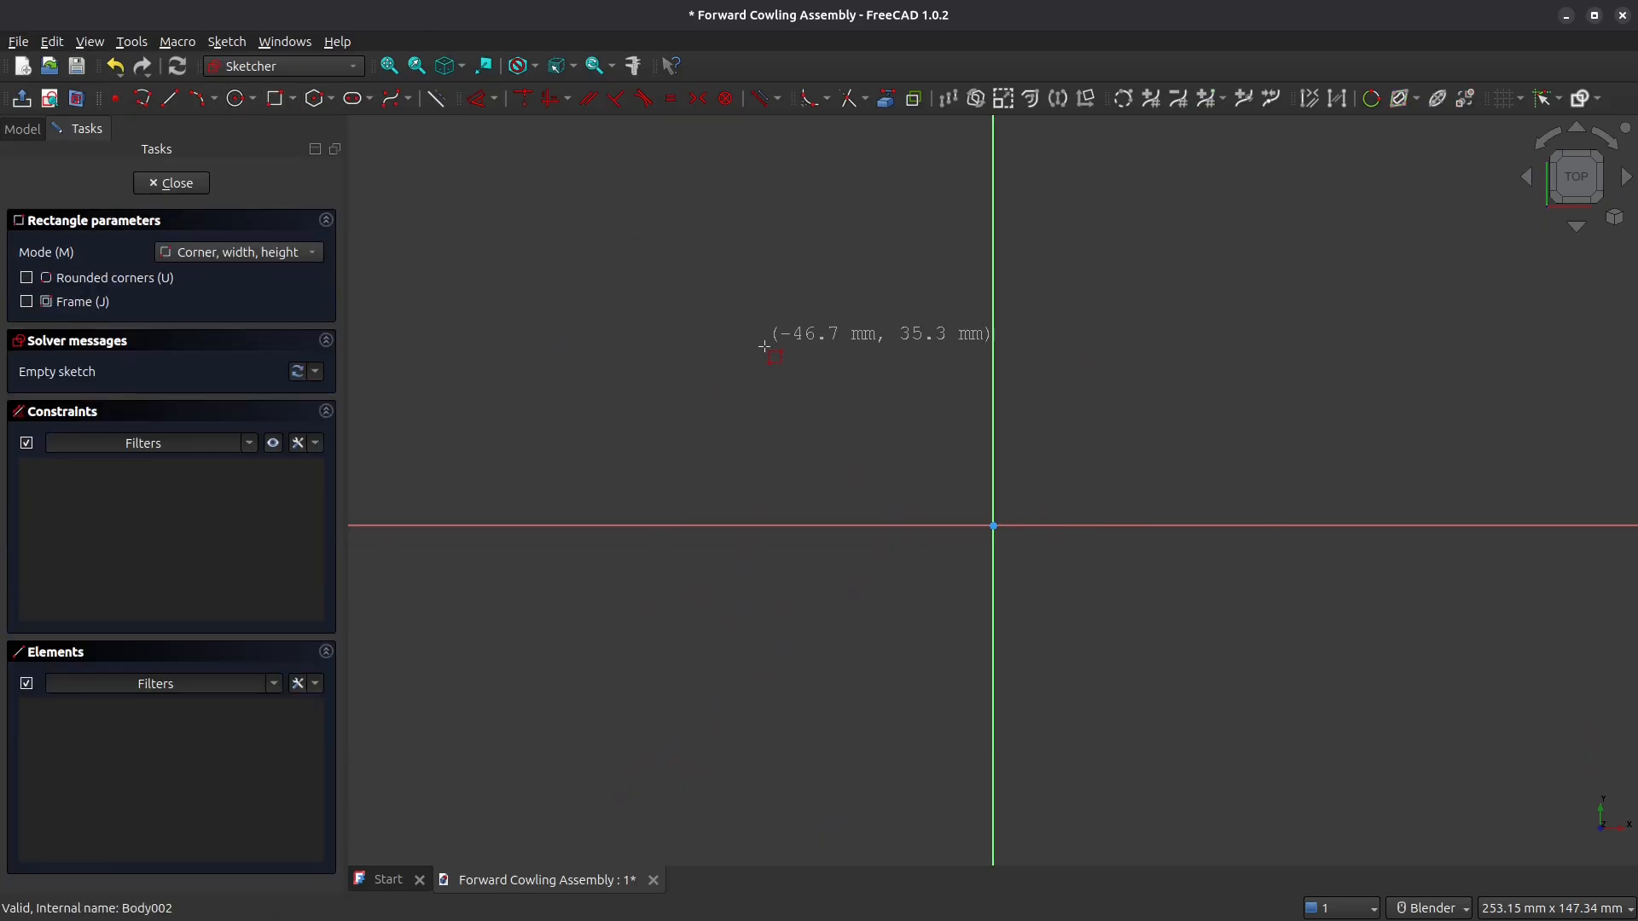
left_click(764, 362)
left_click(1266, 647)
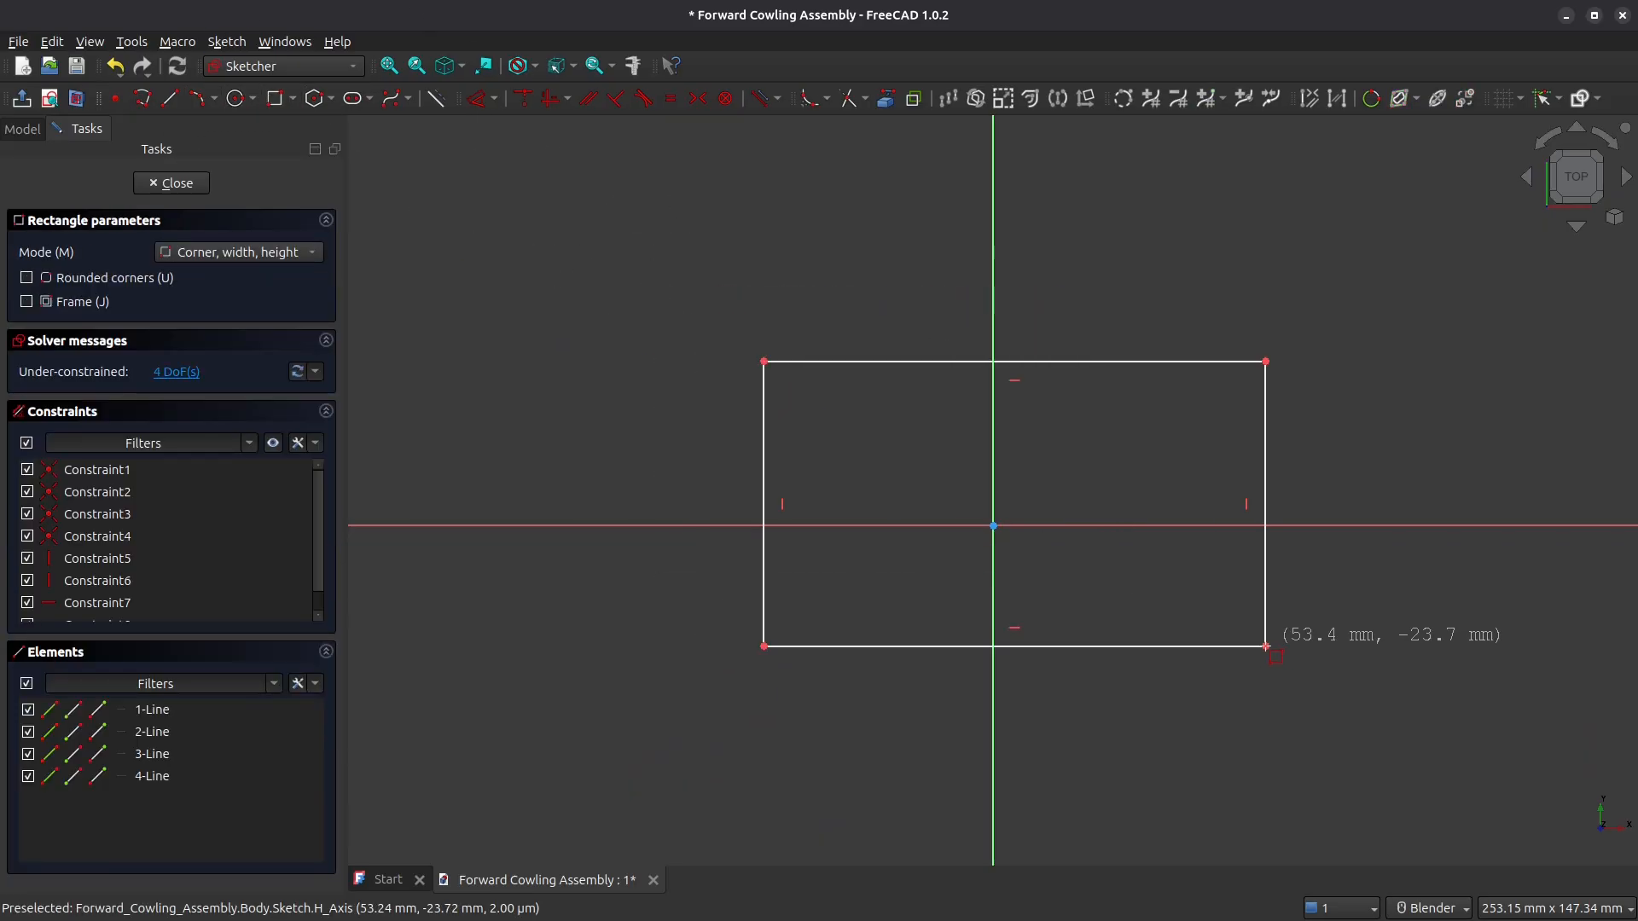
left_click(762, 359)
left_click(1280, 654)
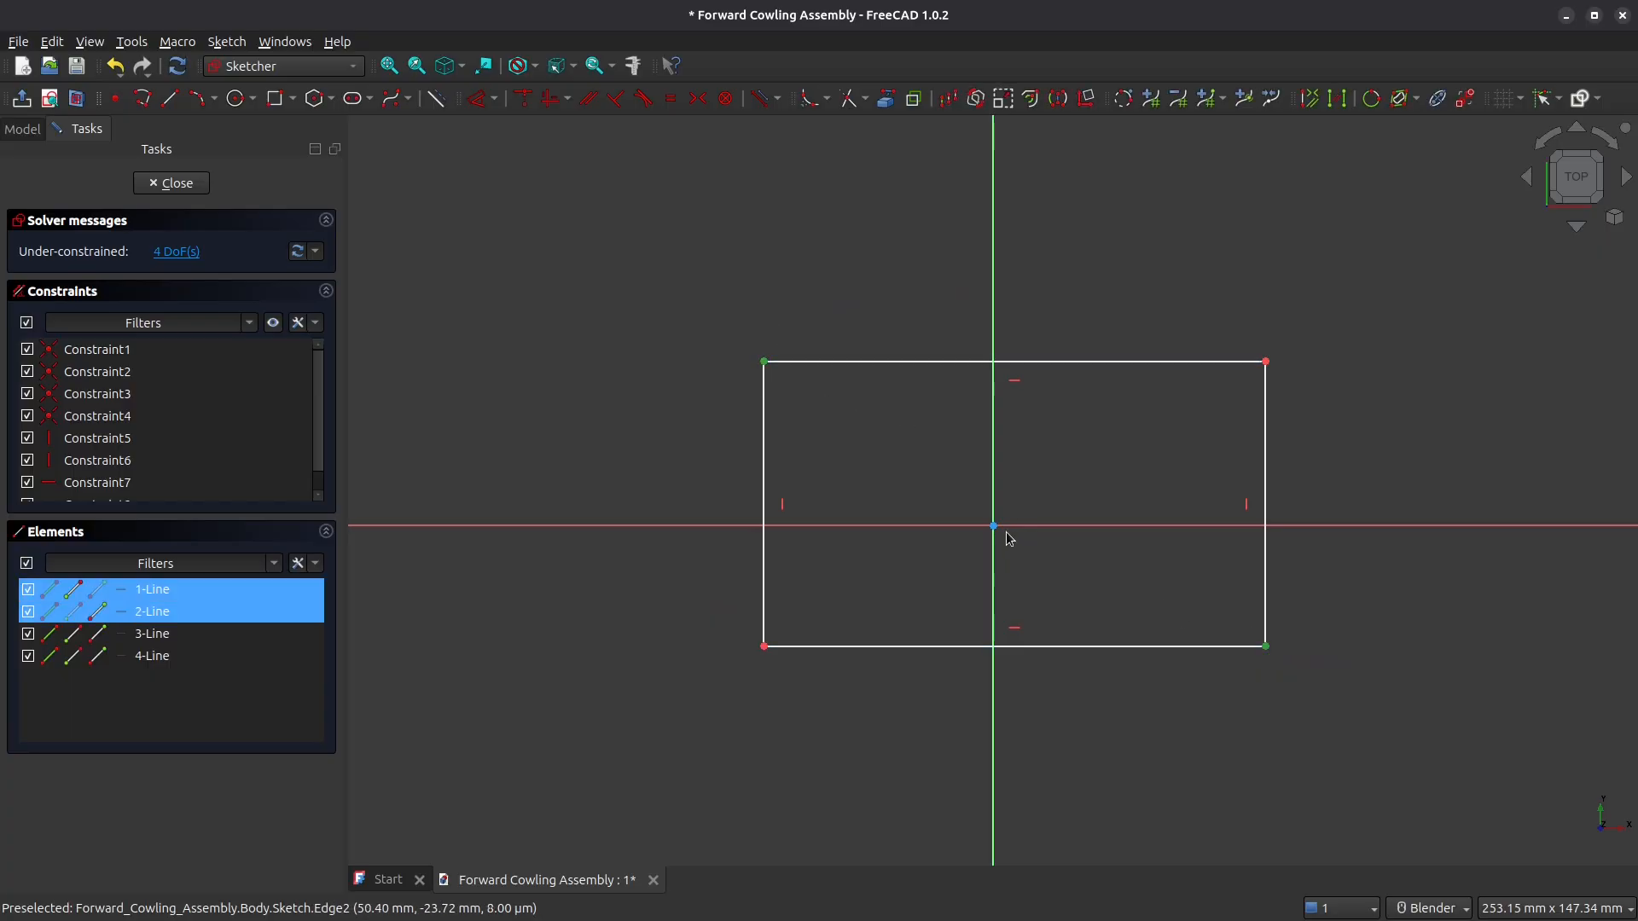
left_click(699, 98)
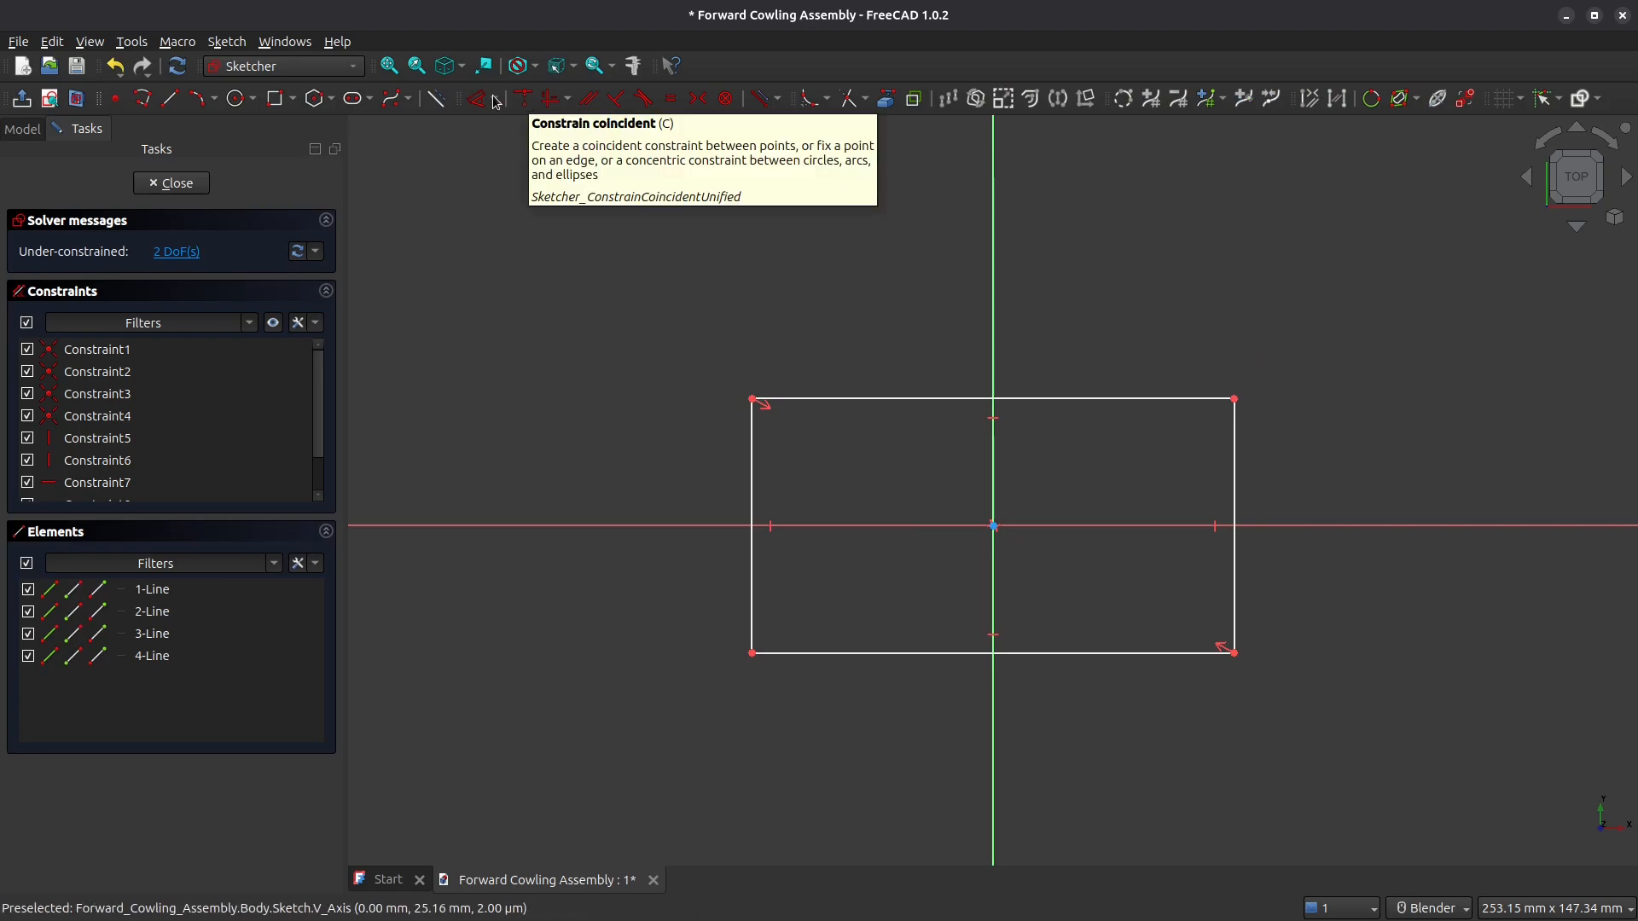
Step: Dimension the rectangle to 100 mm wide and 19 mm high, placing the height label clear of the profile
left_click(906, 398)
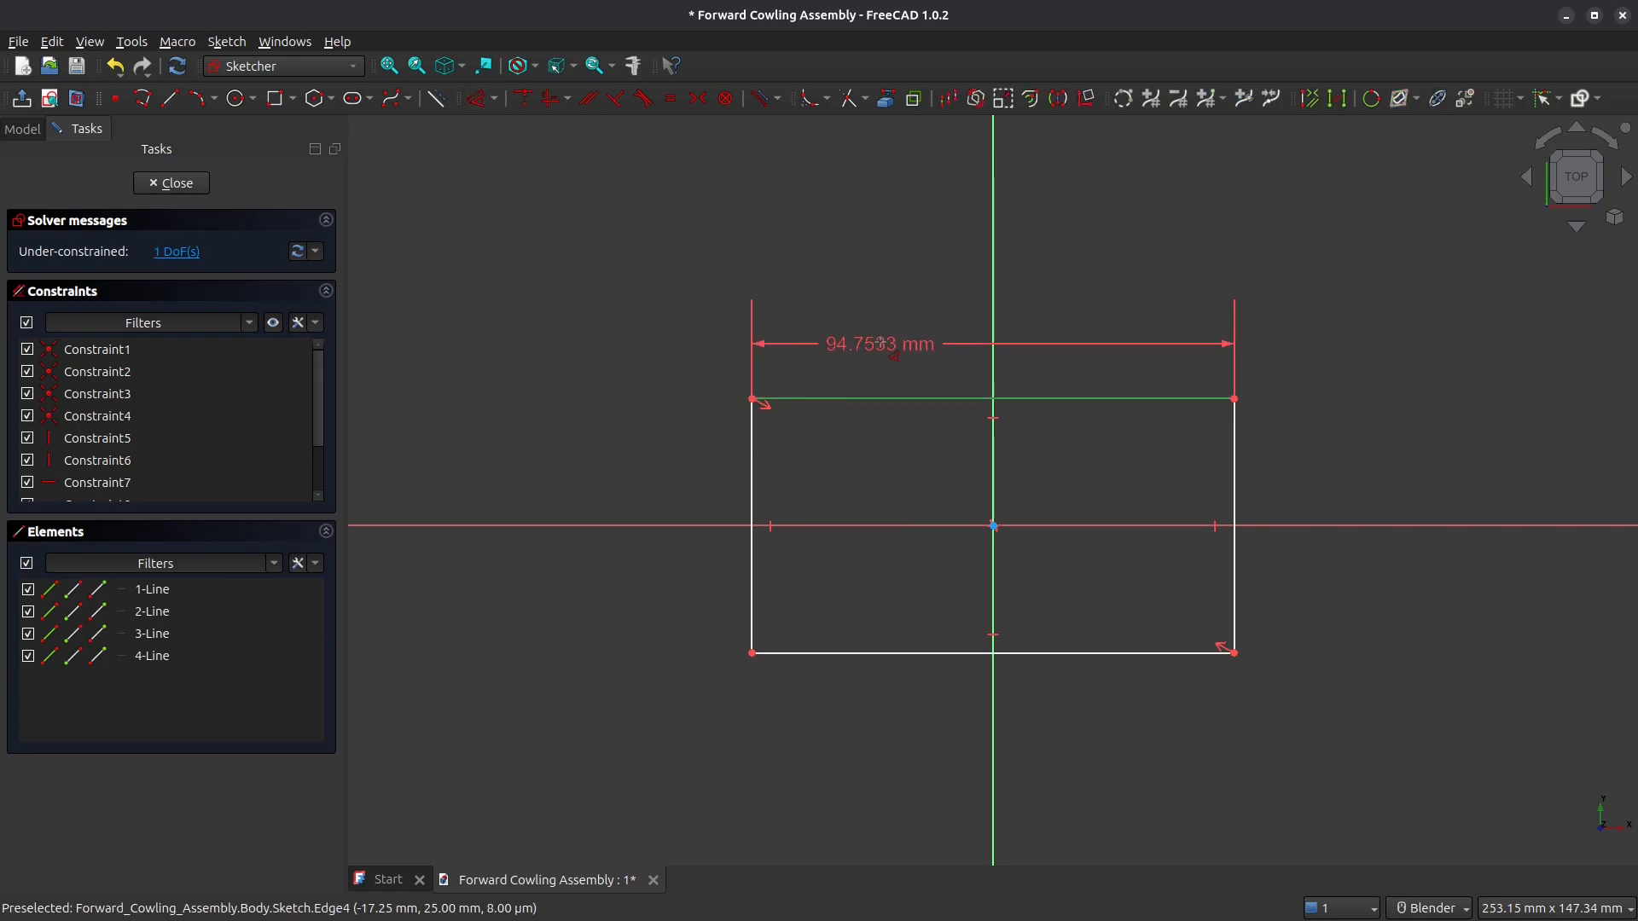
left_click(883, 359)
type("100")
key("Return")
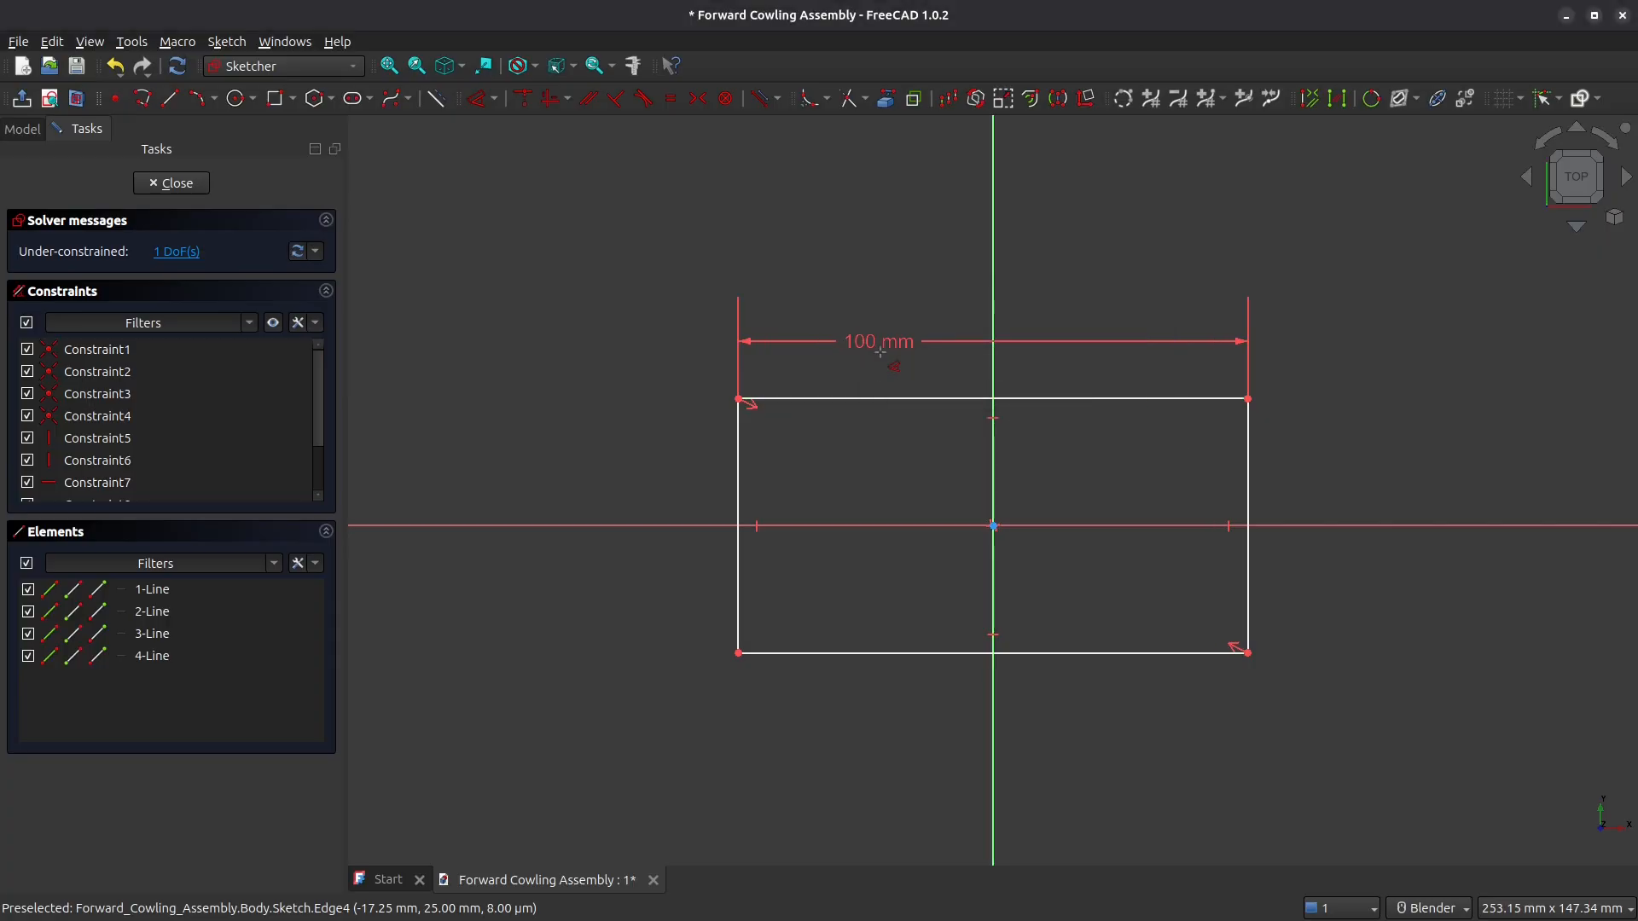
left_click(734, 464)
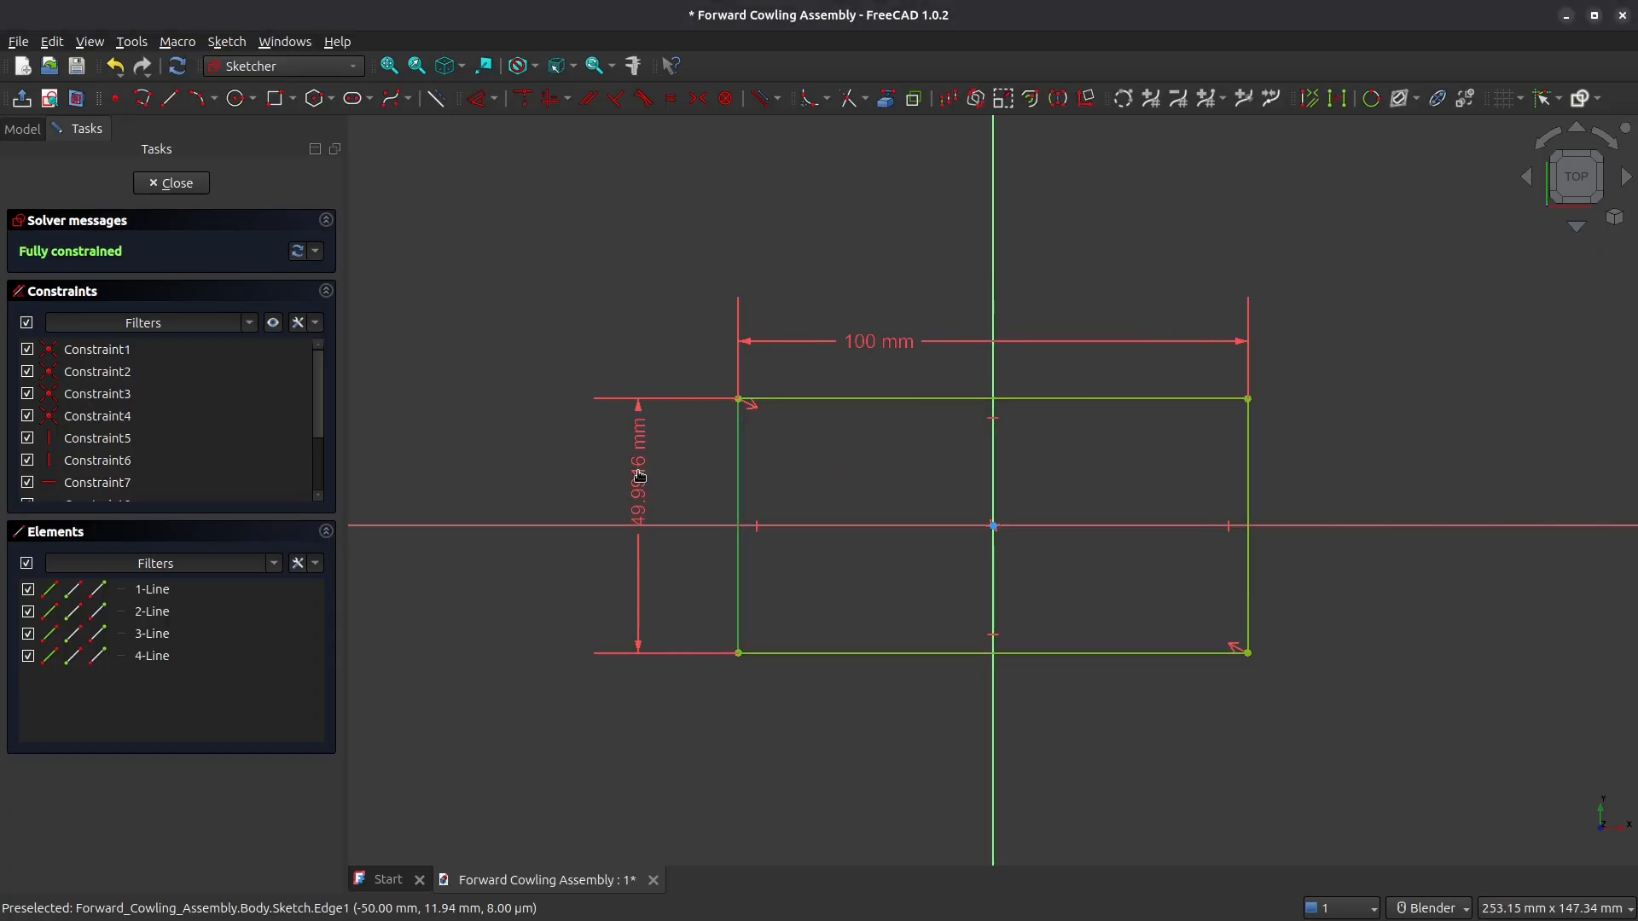
left_click(656, 494)
type("19")
key("Return")
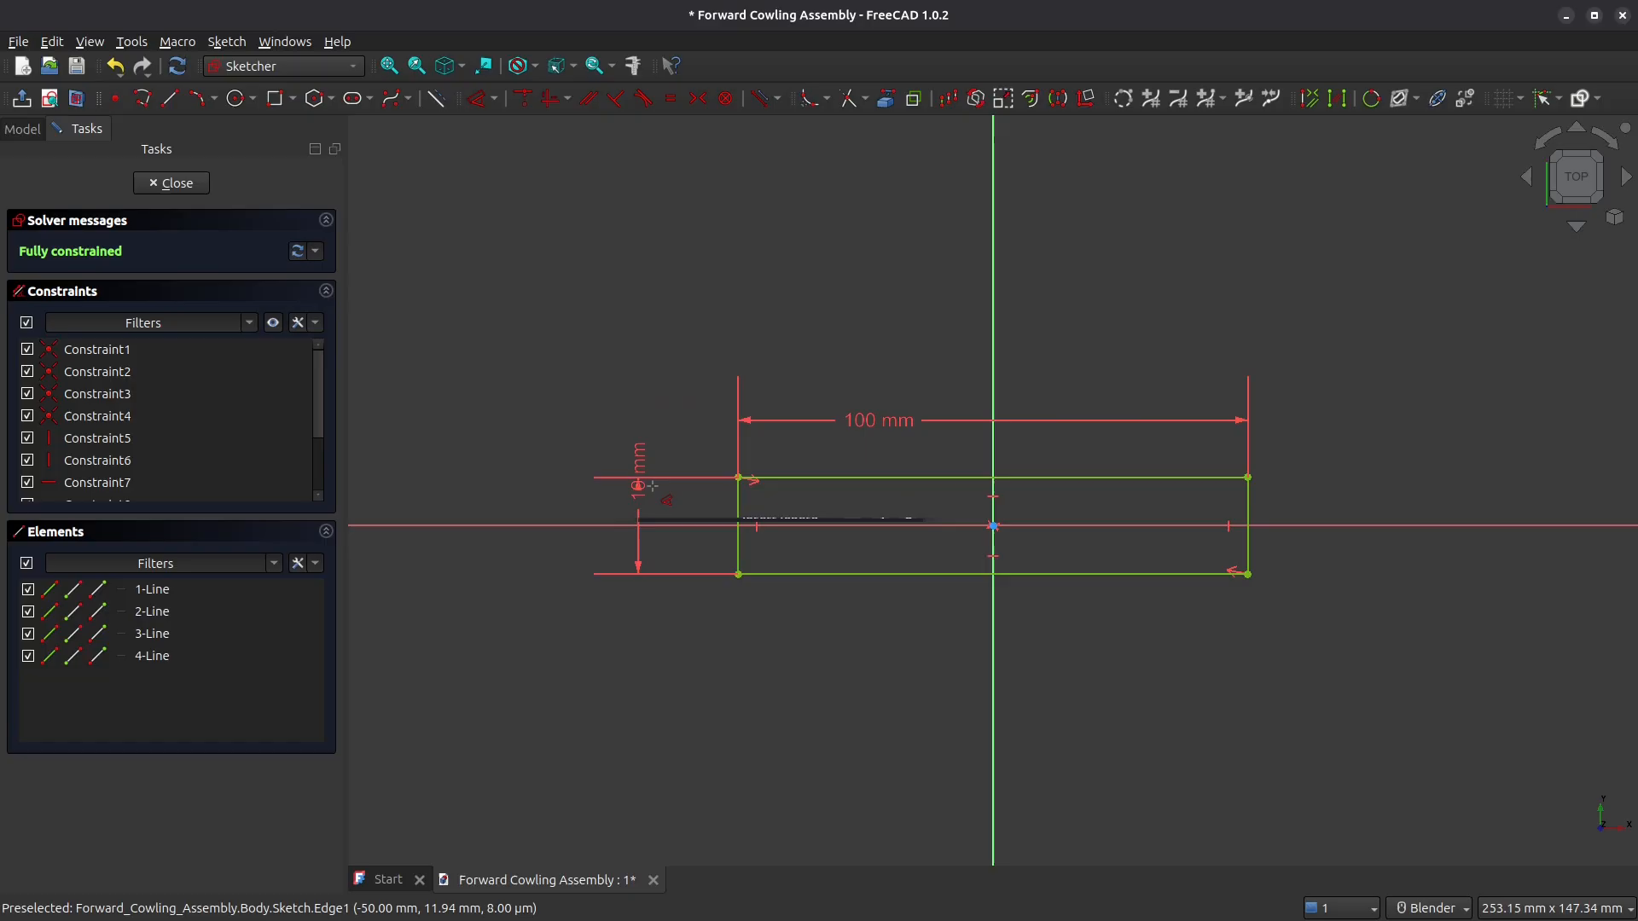
left_click_drag(649, 445, 634, 358)
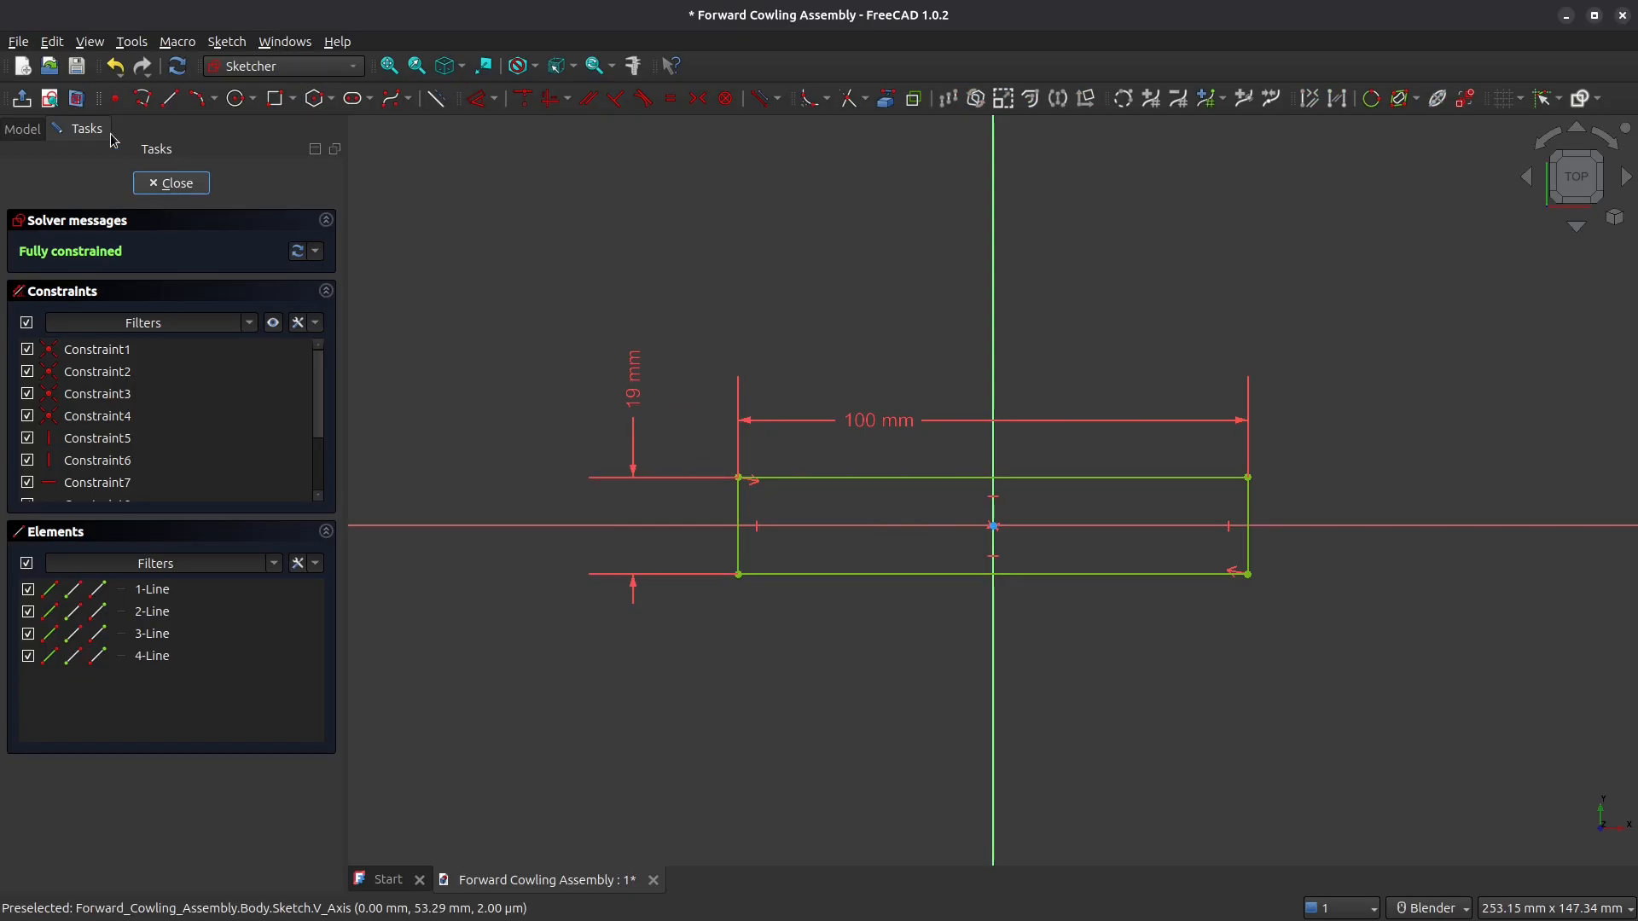
Step: Finish the sketch and pad the rectangle to a length of 3 mm
left_click(167, 183)
left_click(25, 101)
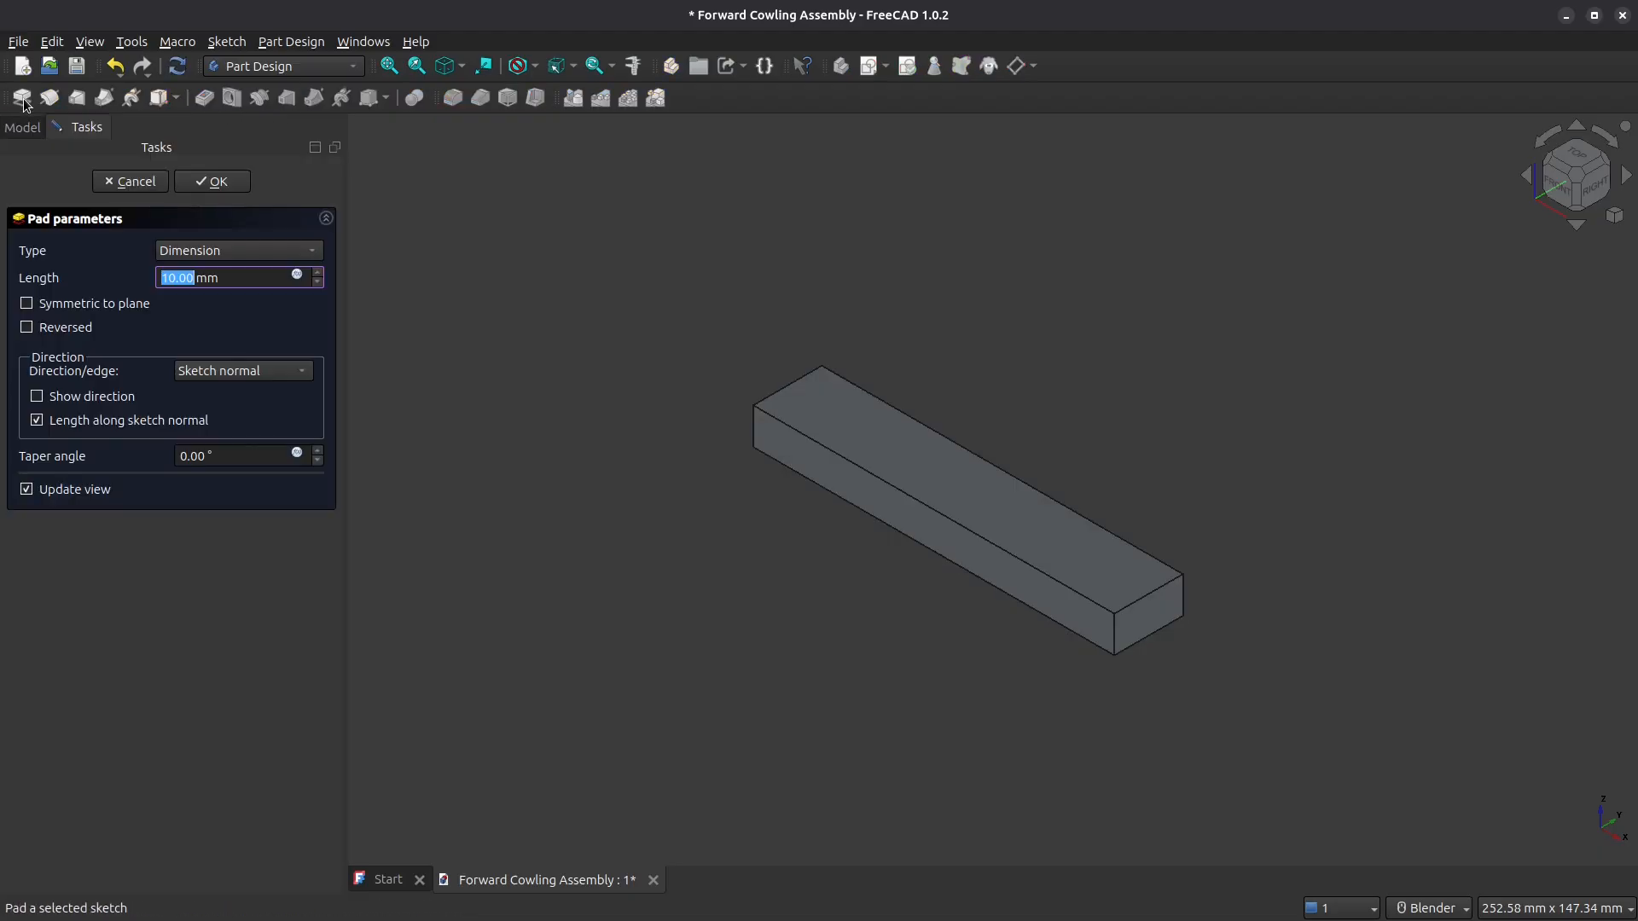
type("3")
left_click(219, 180)
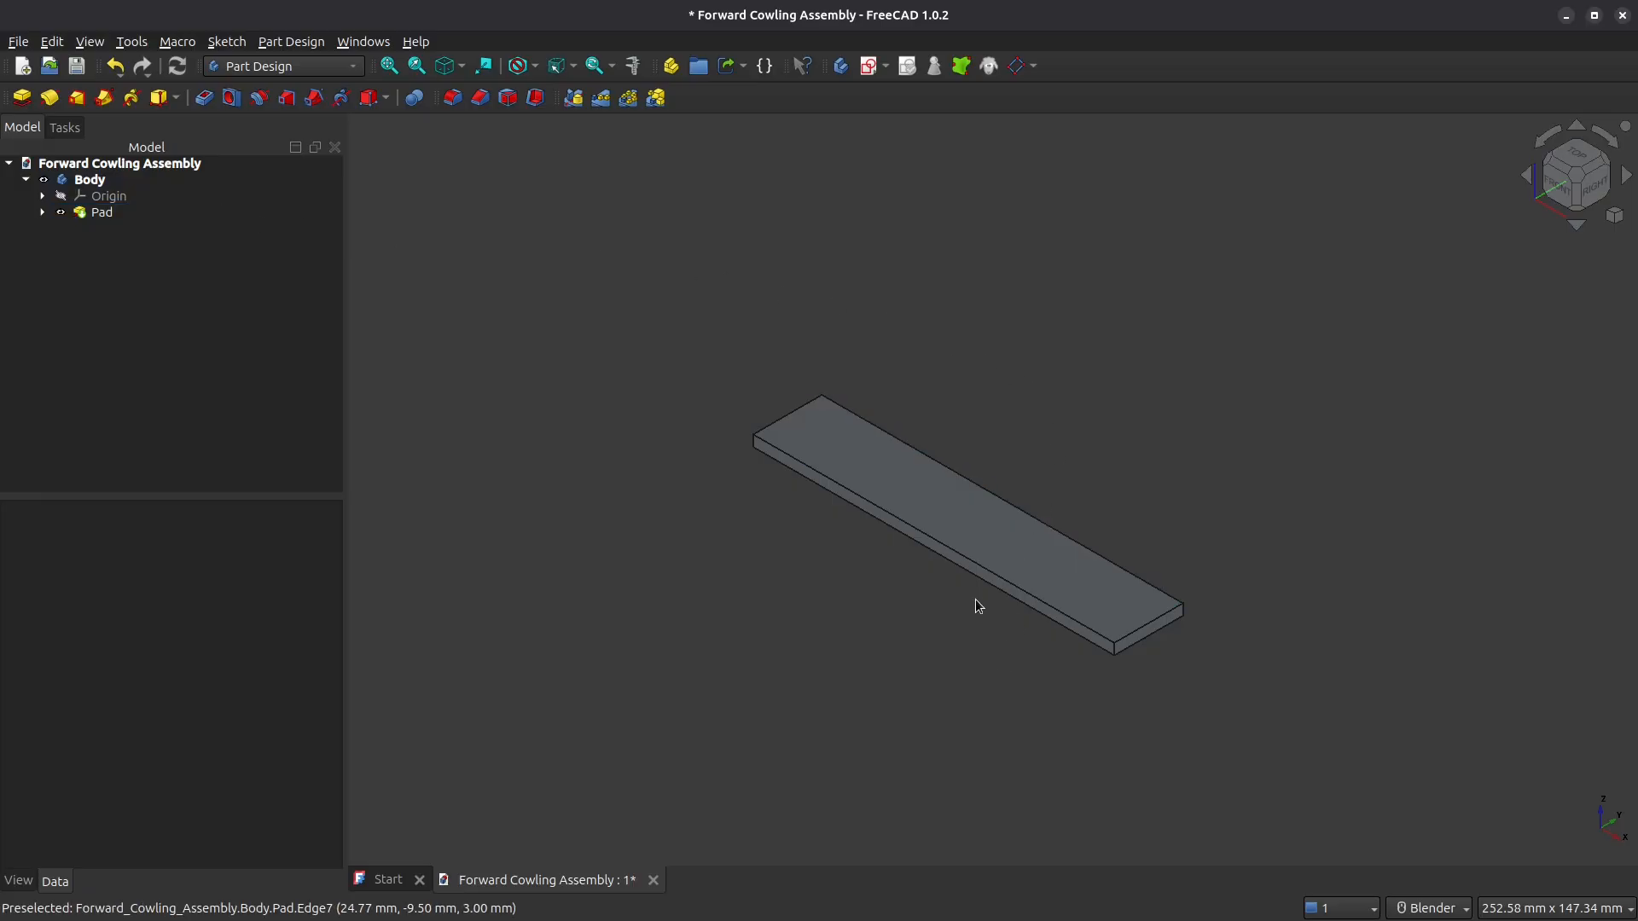
Step: Chamfer the plate's long rear top edge by distance and angle, with a size of 3 mm and an angle of 7.6°
scroll(975, 598, "up", 2)
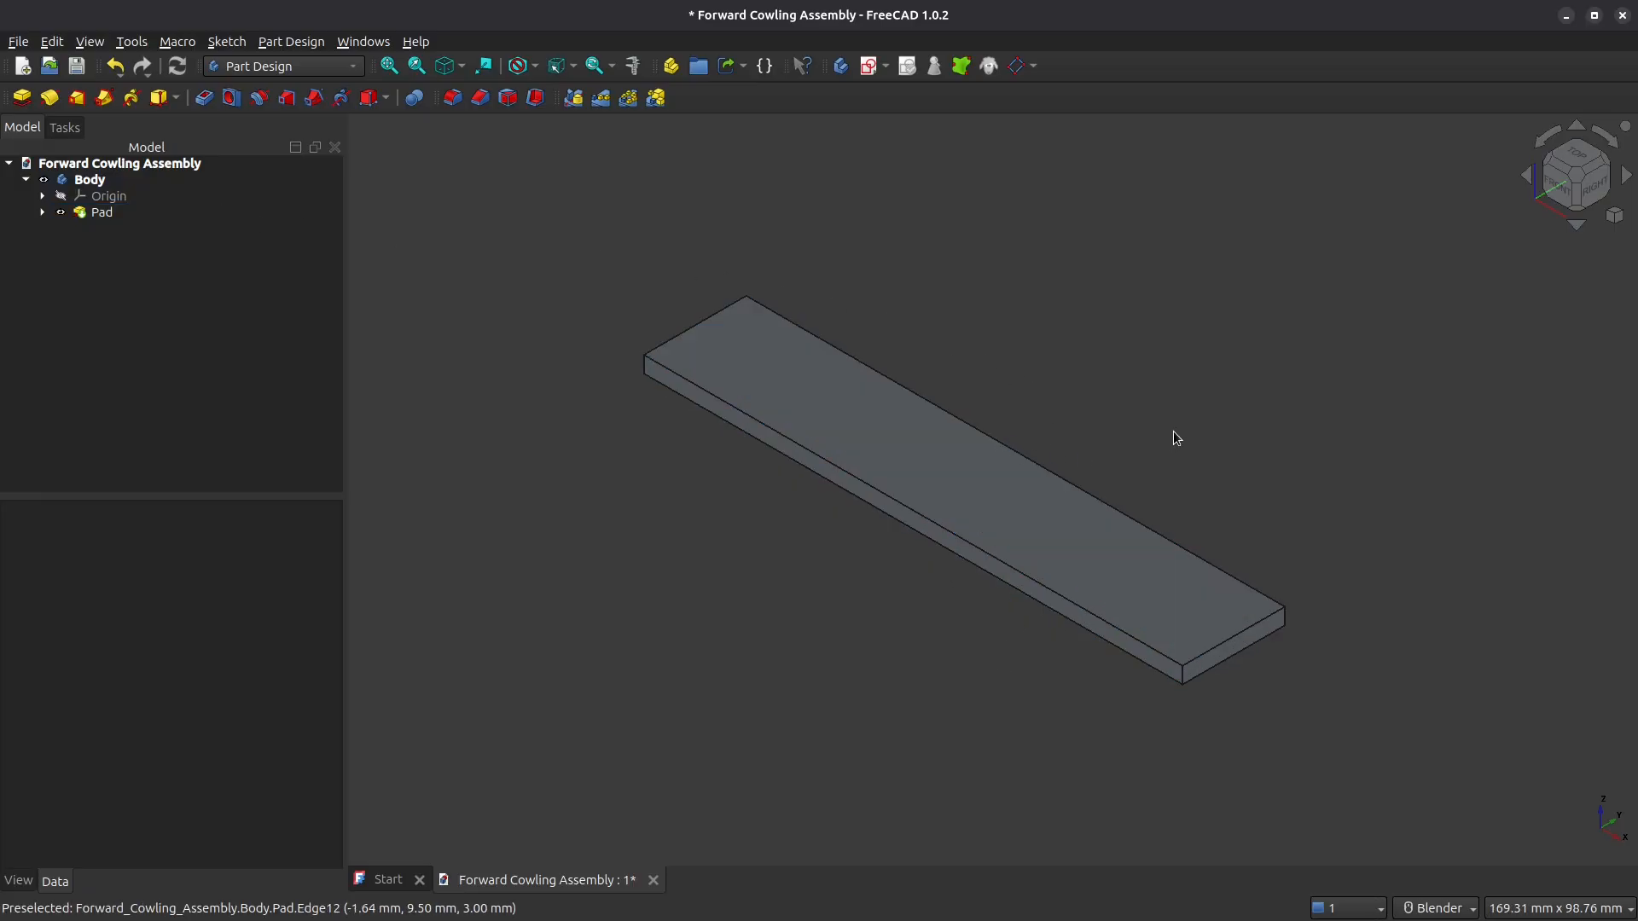
left_click(1030, 461)
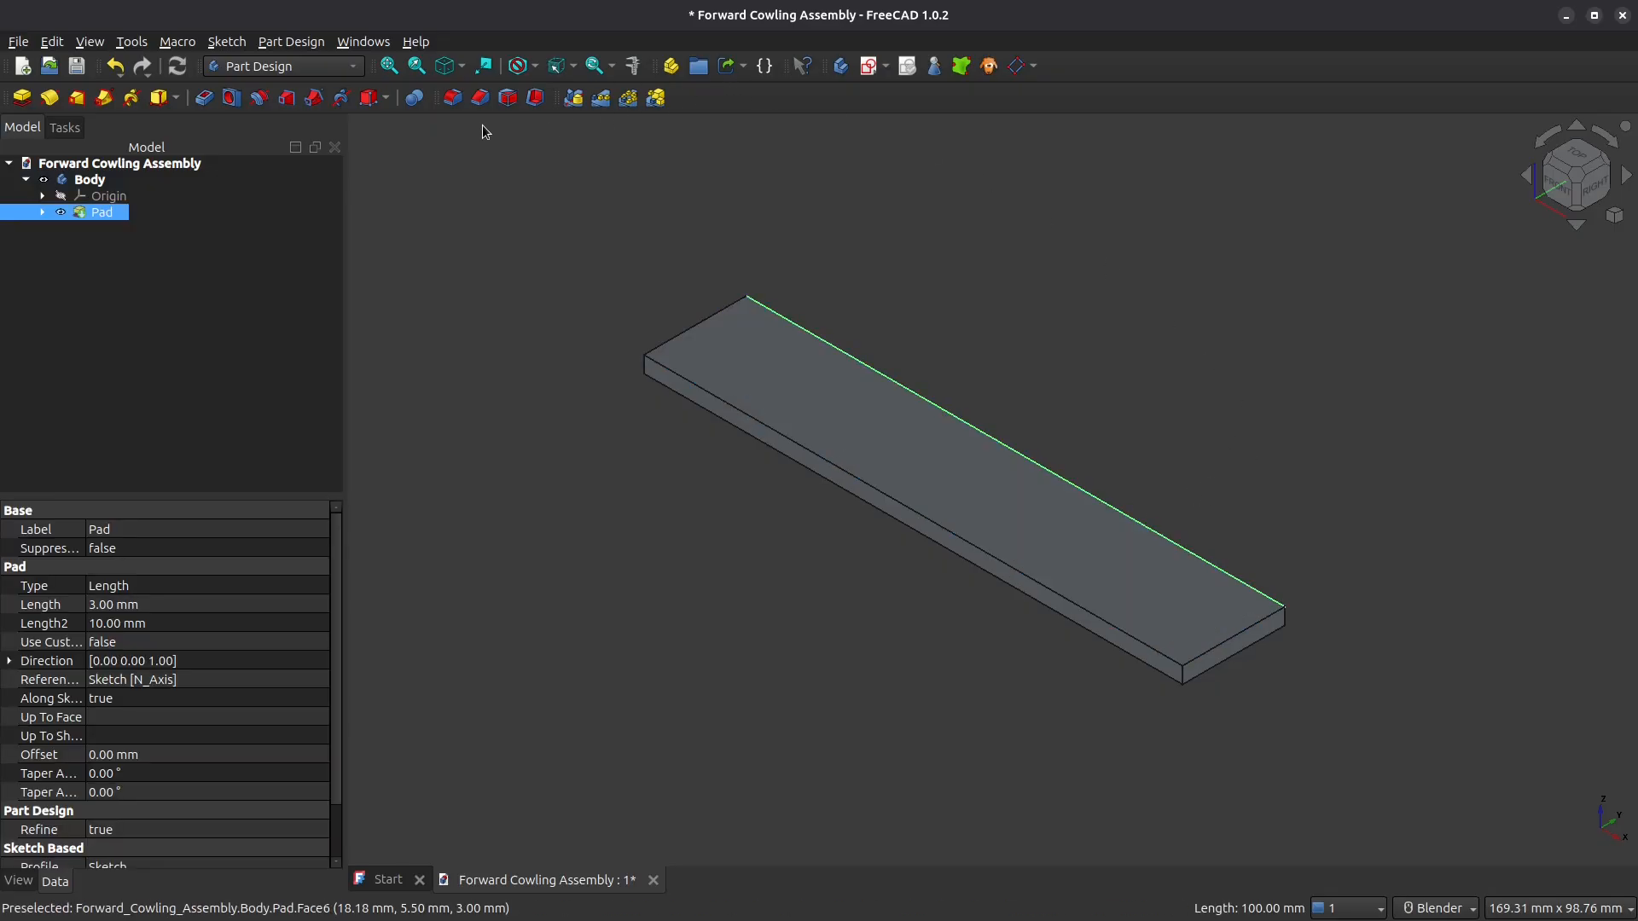
left_click(479, 99)
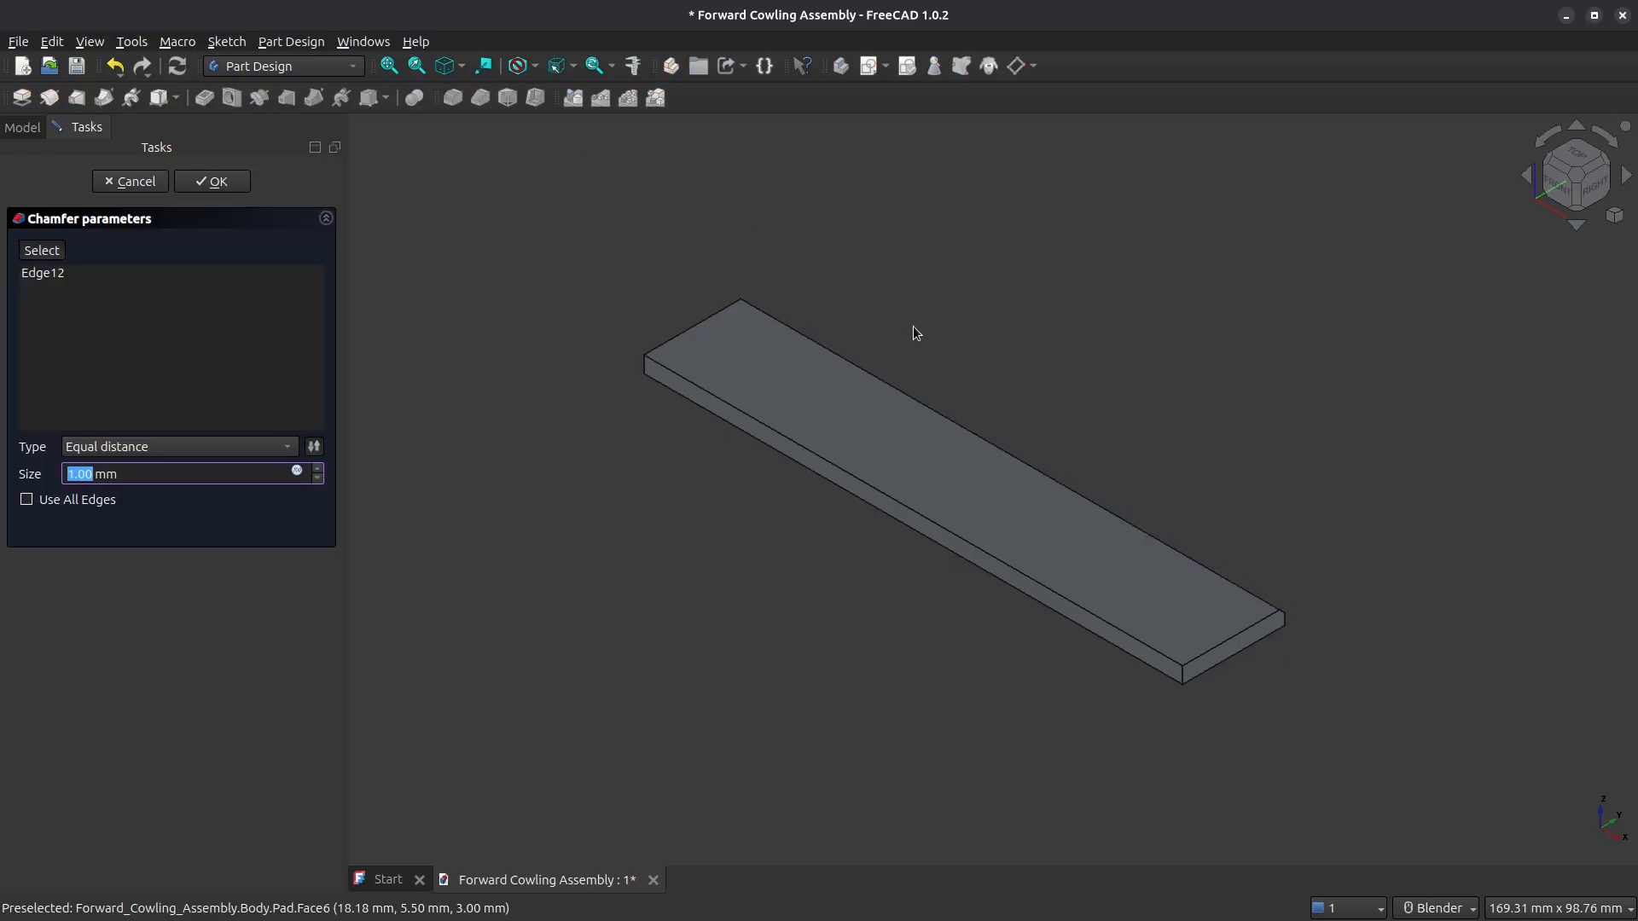
left_click(156, 447)
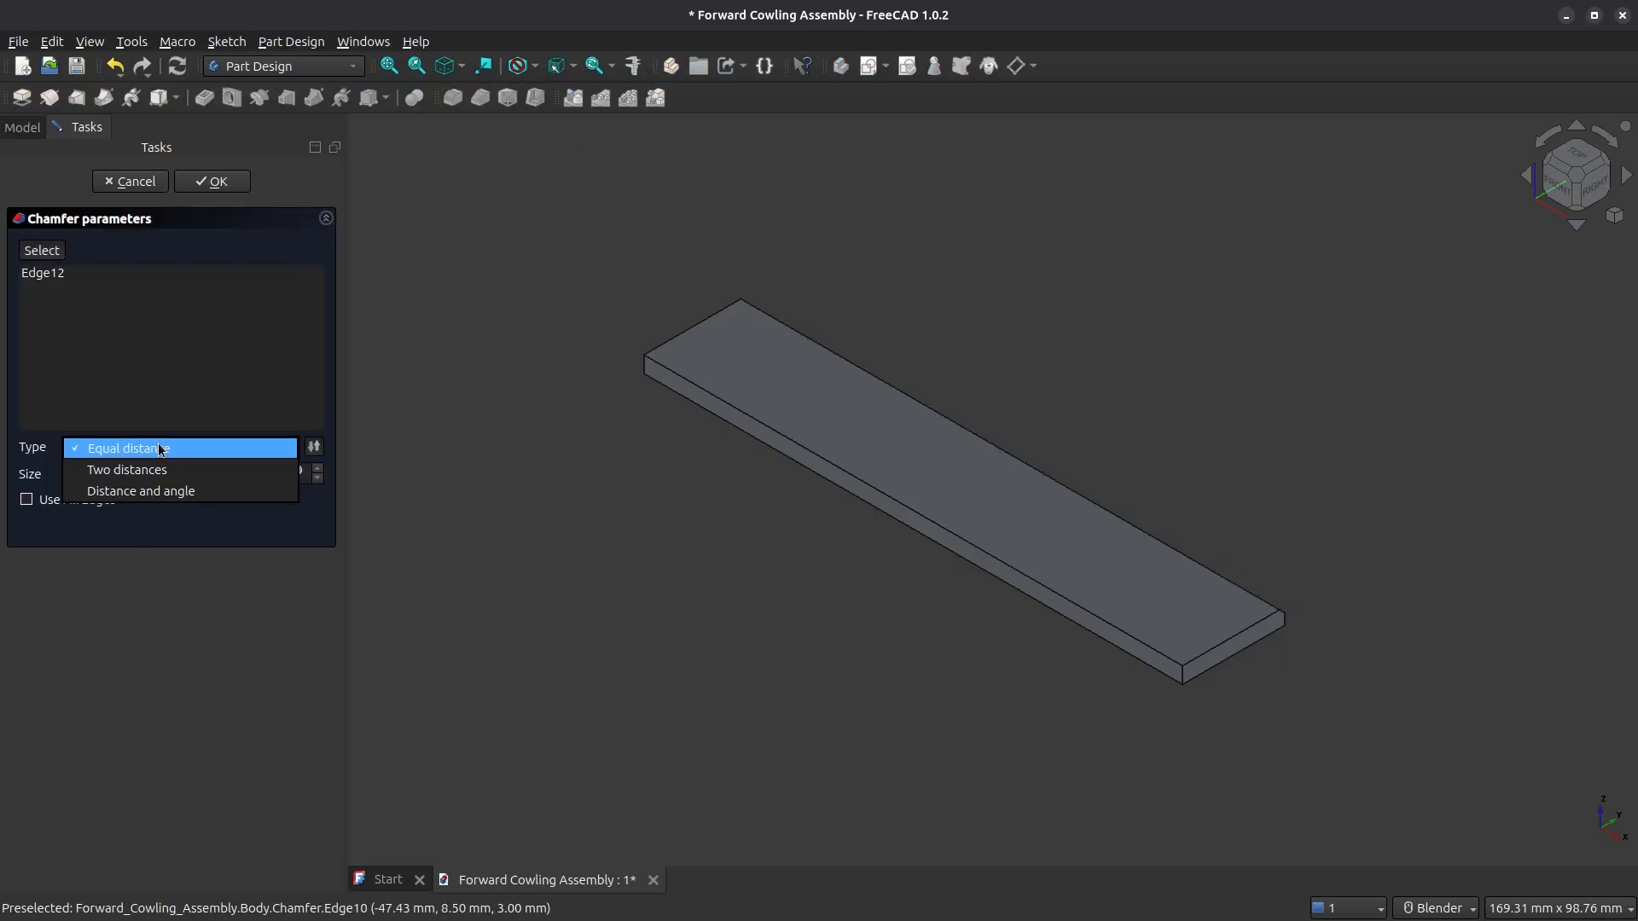
left_click(155, 491)
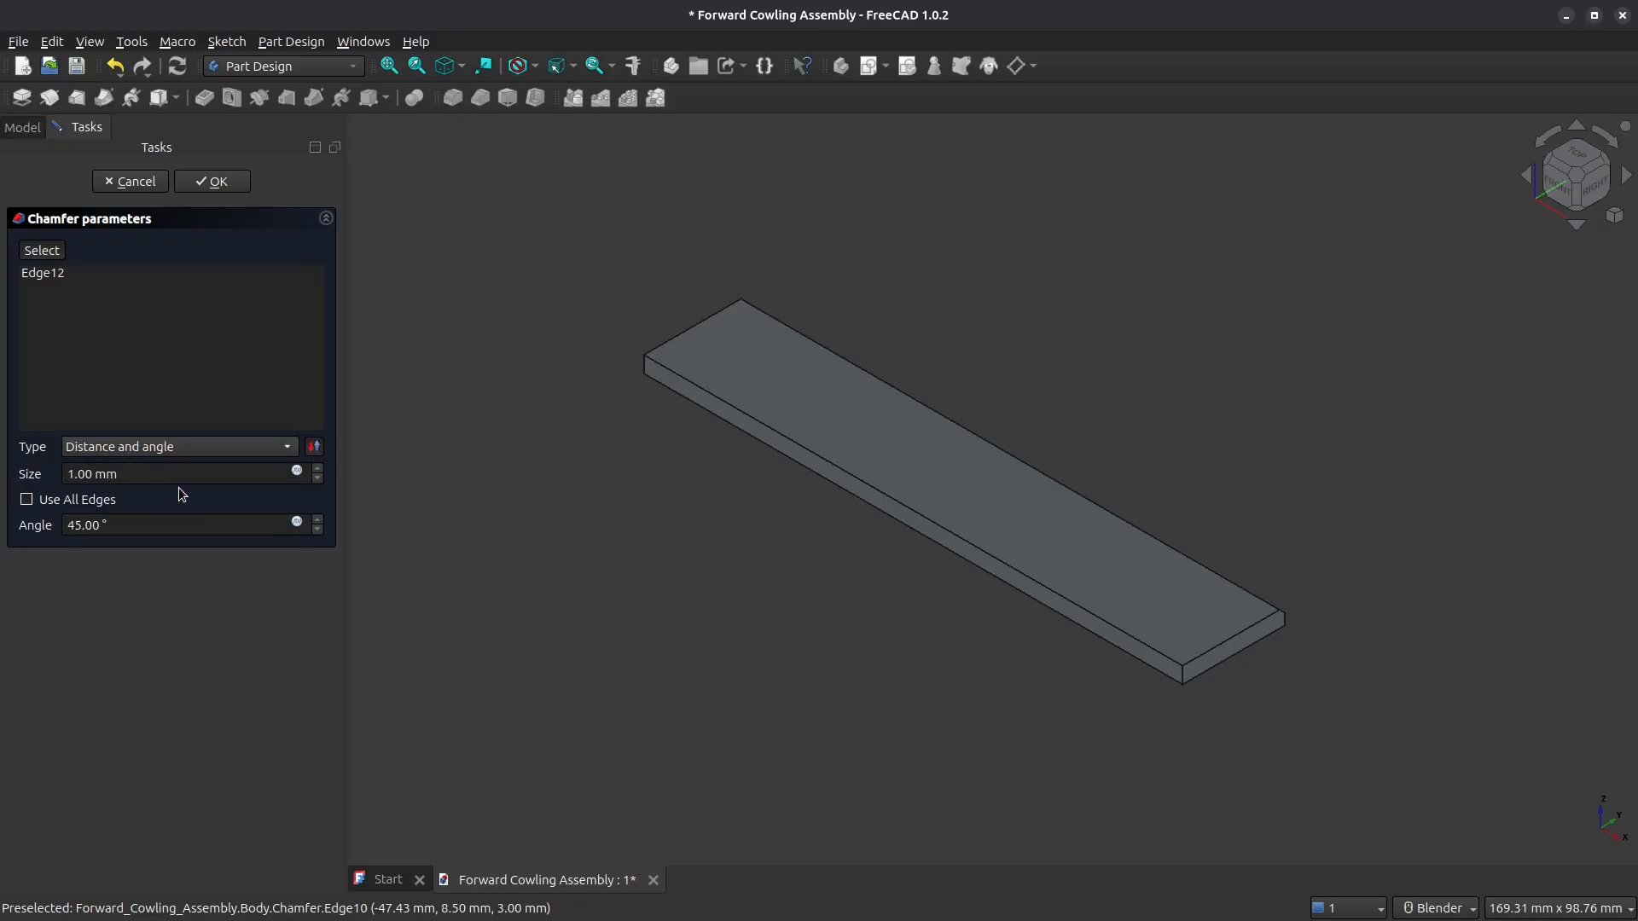
double_click(100, 527)
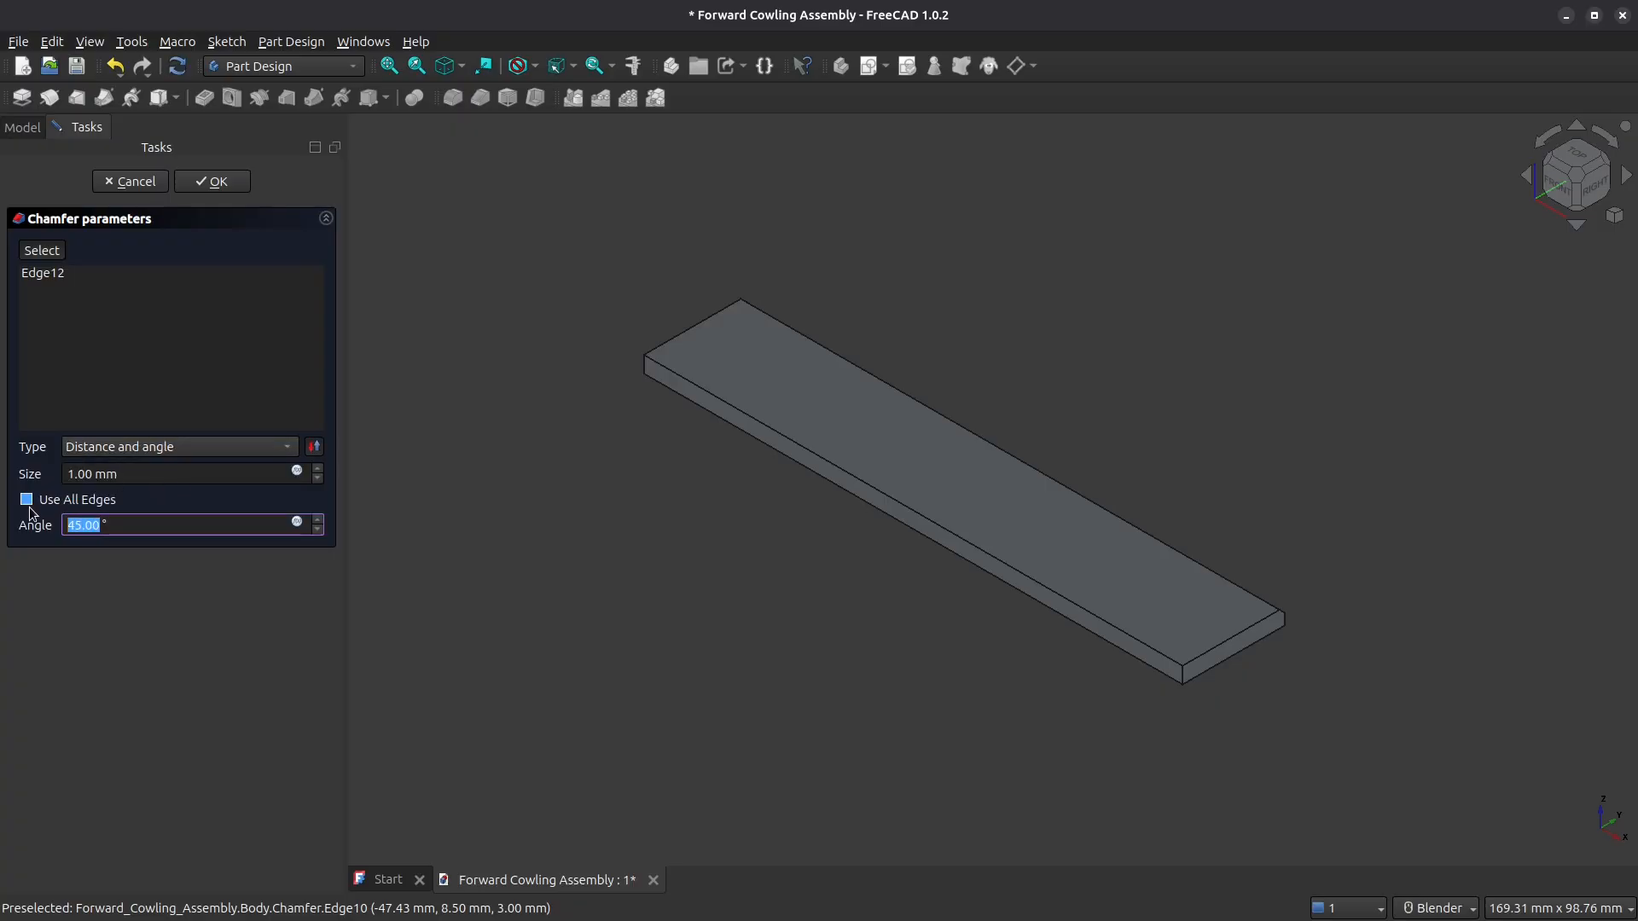
type("7.6")
double_click(85, 475)
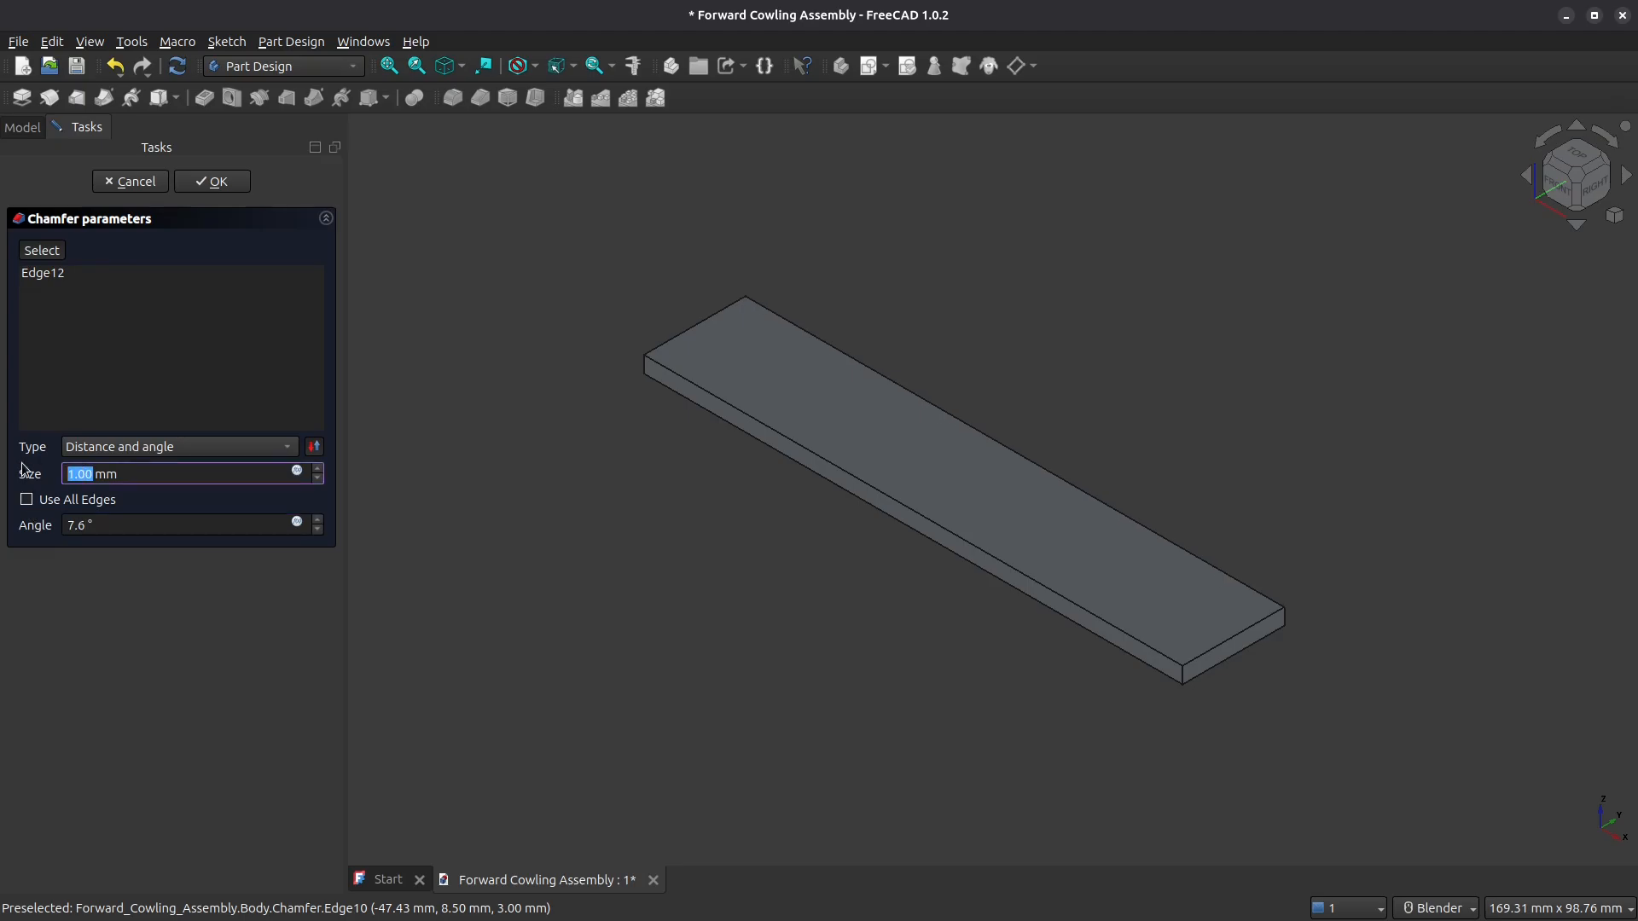
type("2")
left_click(214, 182)
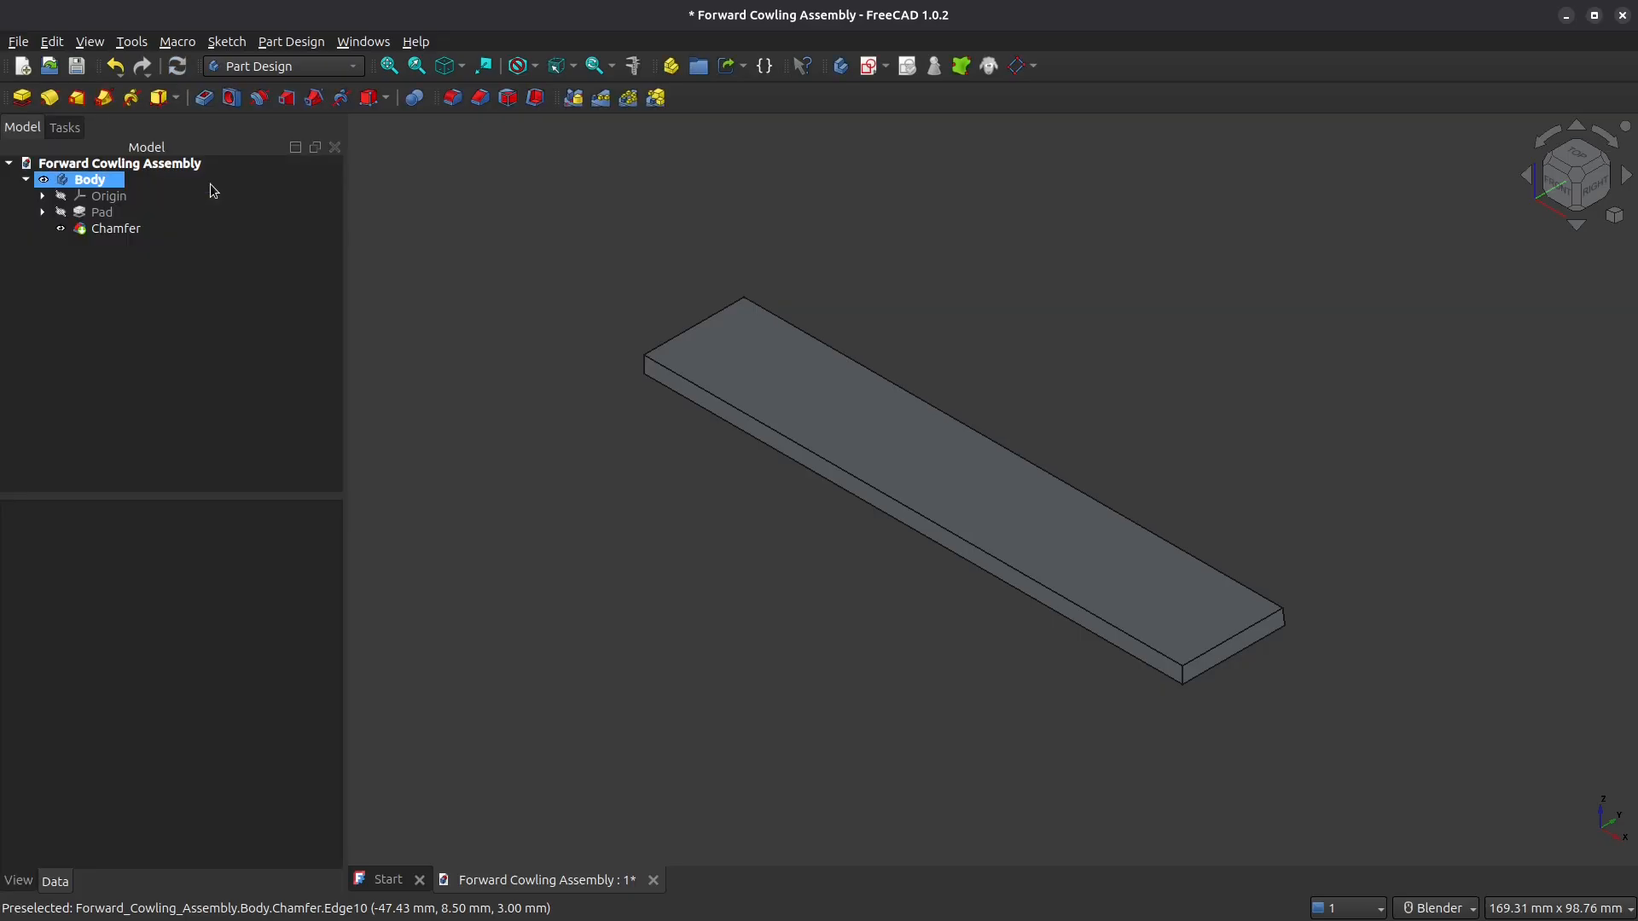
Step: Start a new sketch on the plate's top face
middle_click_drag(955, 567, 793, 501)
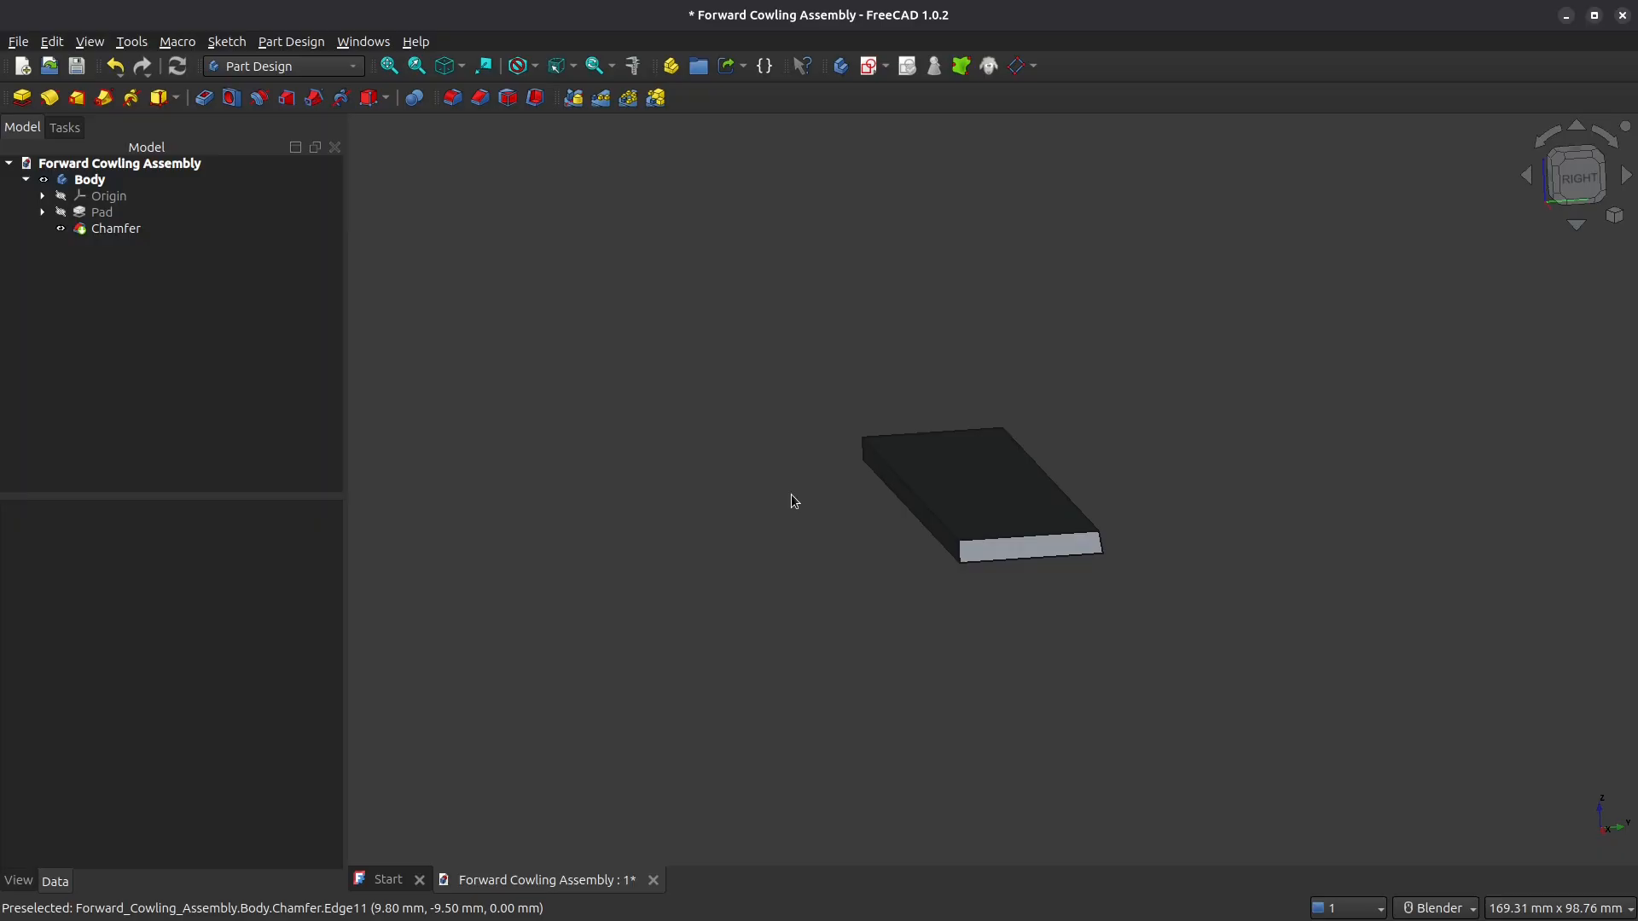
key("0")
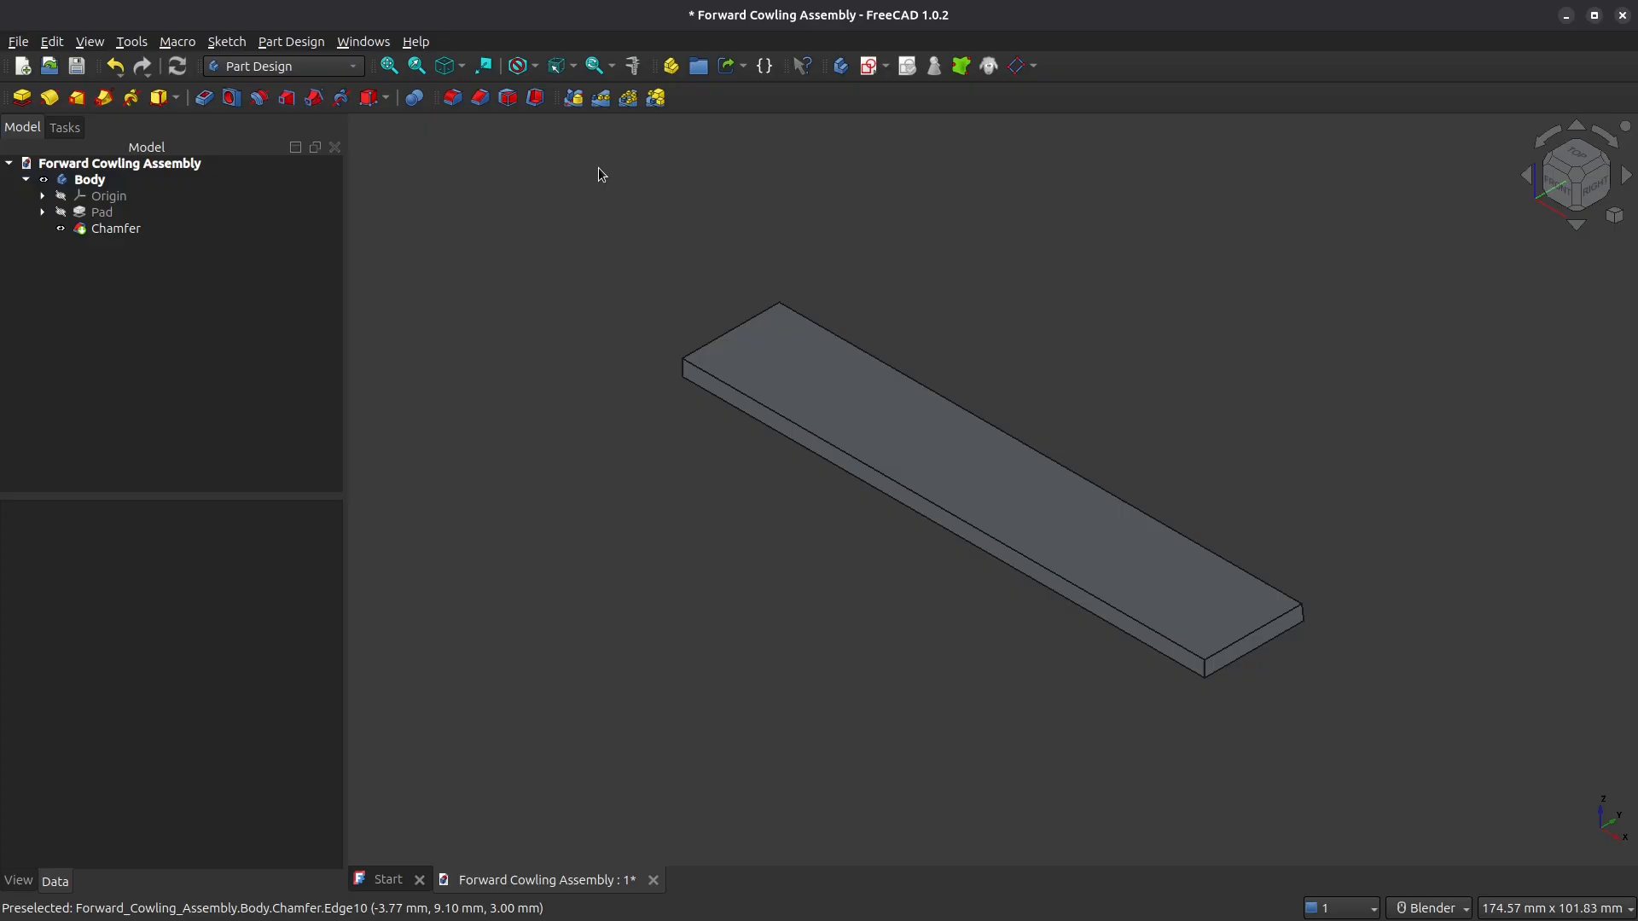
left_click(770, 359)
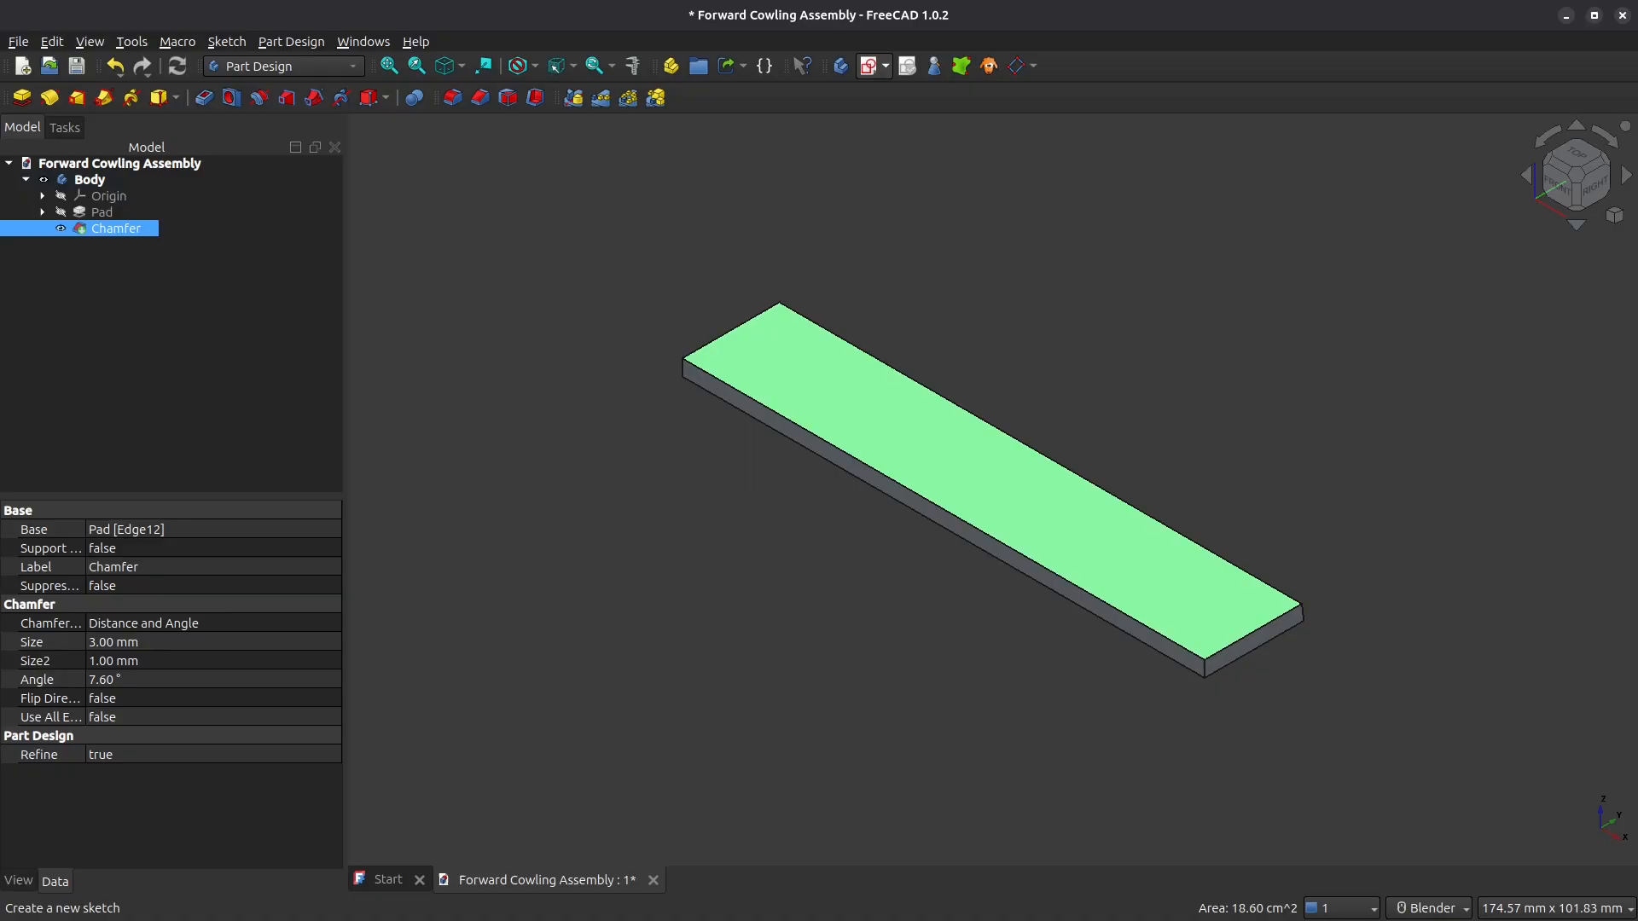
left_click(671, 65)
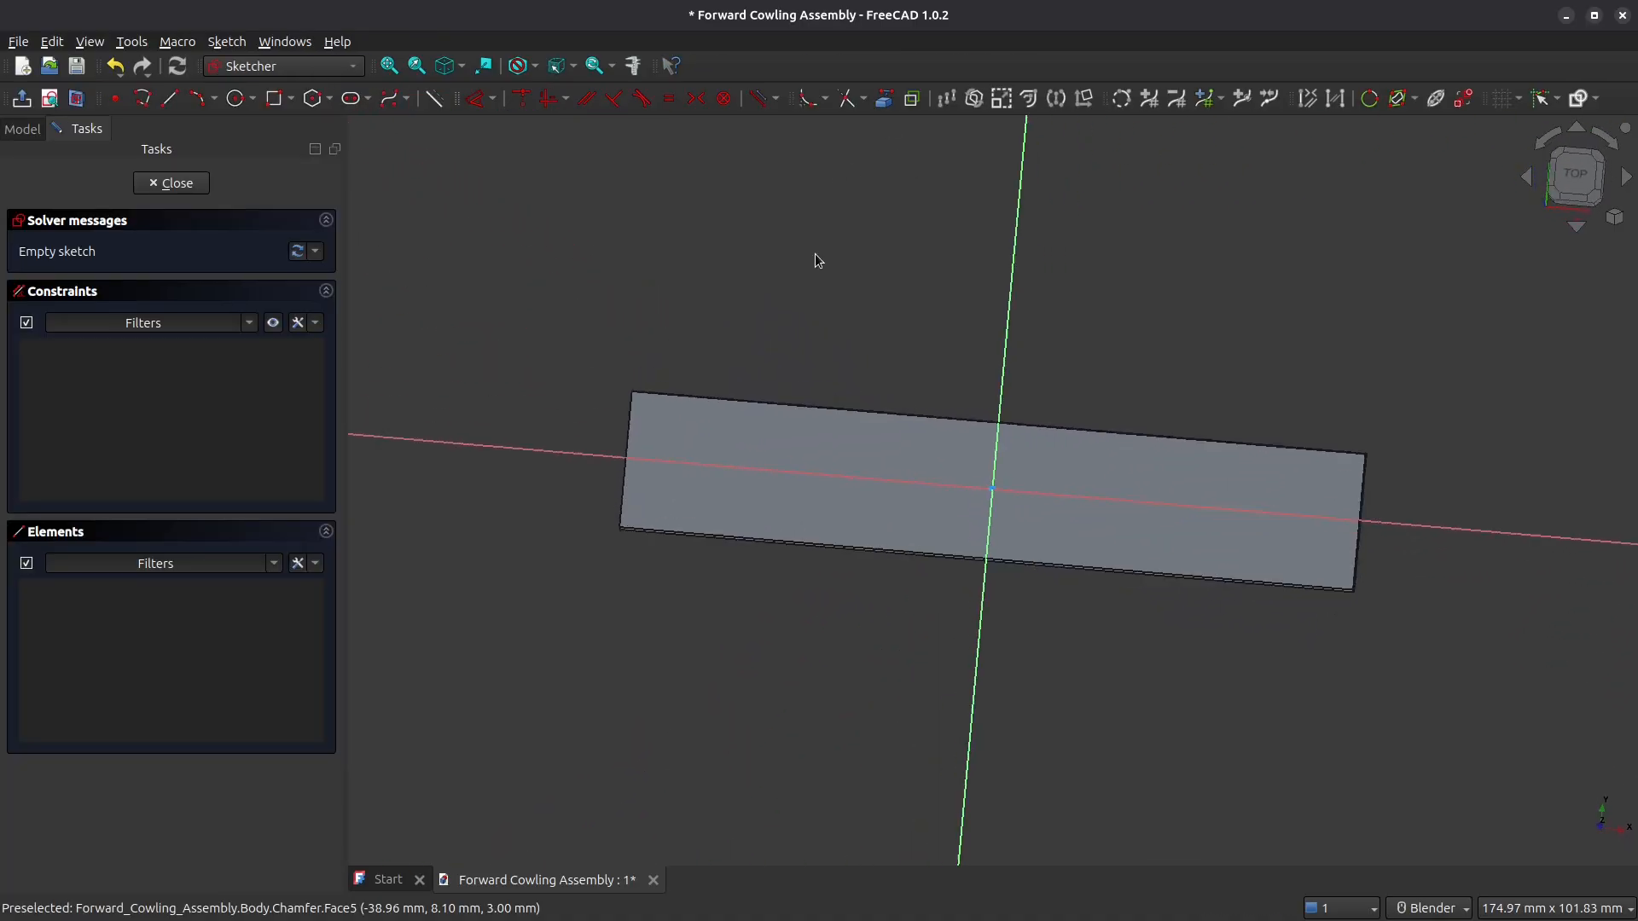
Step: Draw two circles, one near each upper corner of the face, the left one about 5 mm in diameter
left_click(234, 98)
left_click(657, 461)
left_click(676, 462)
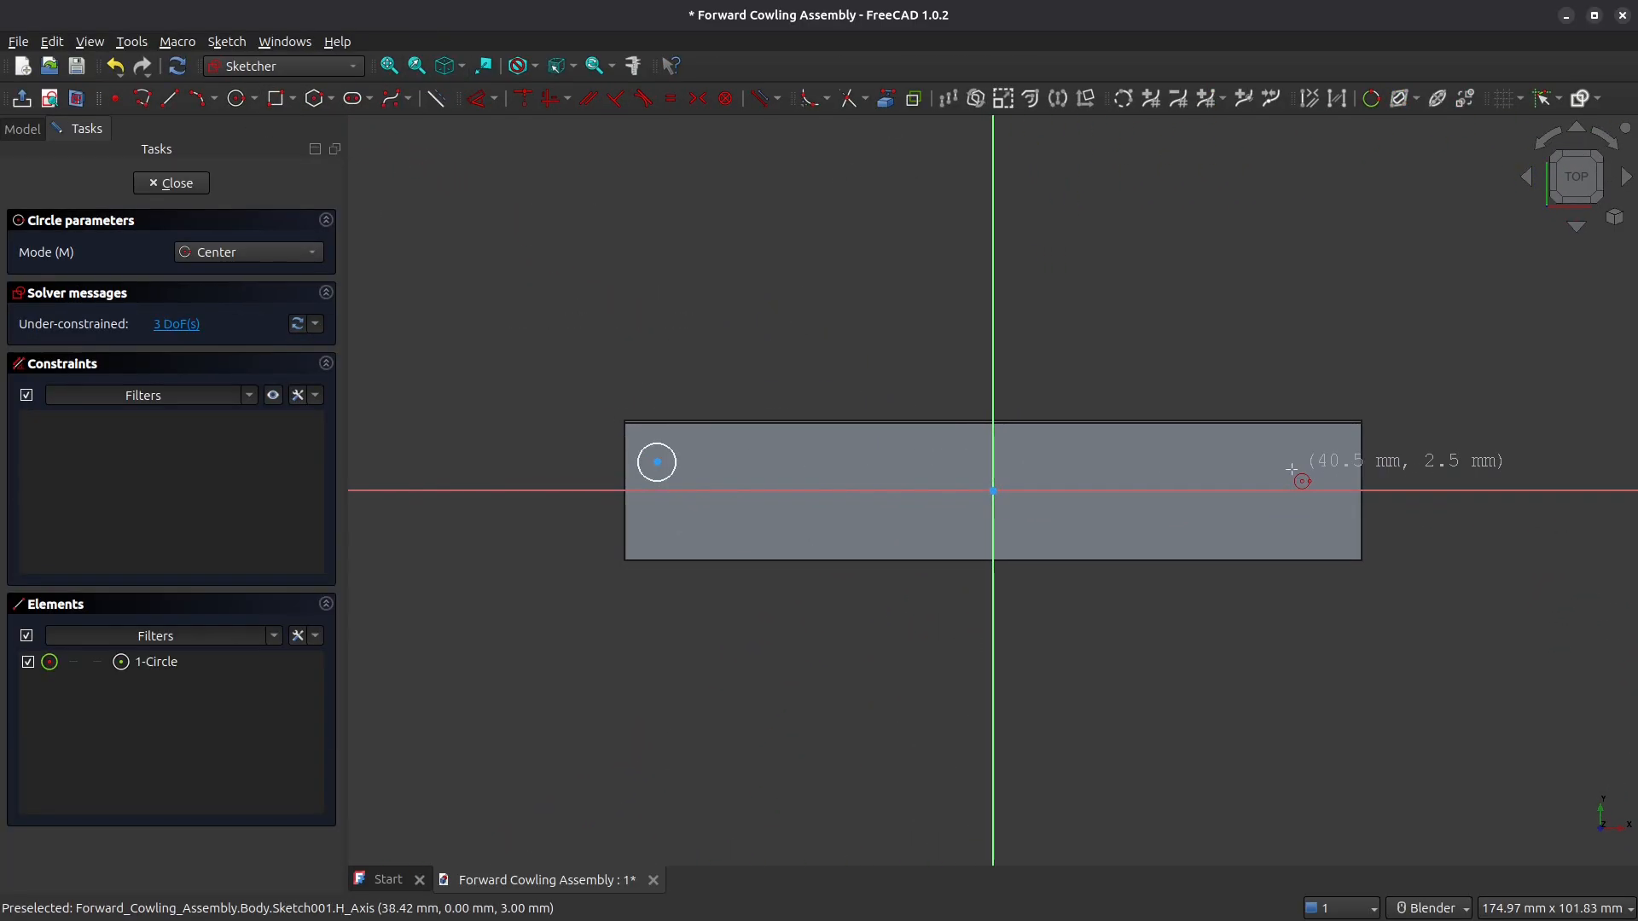
left_click(1308, 460)
left_click(1323, 460)
key("Escape")
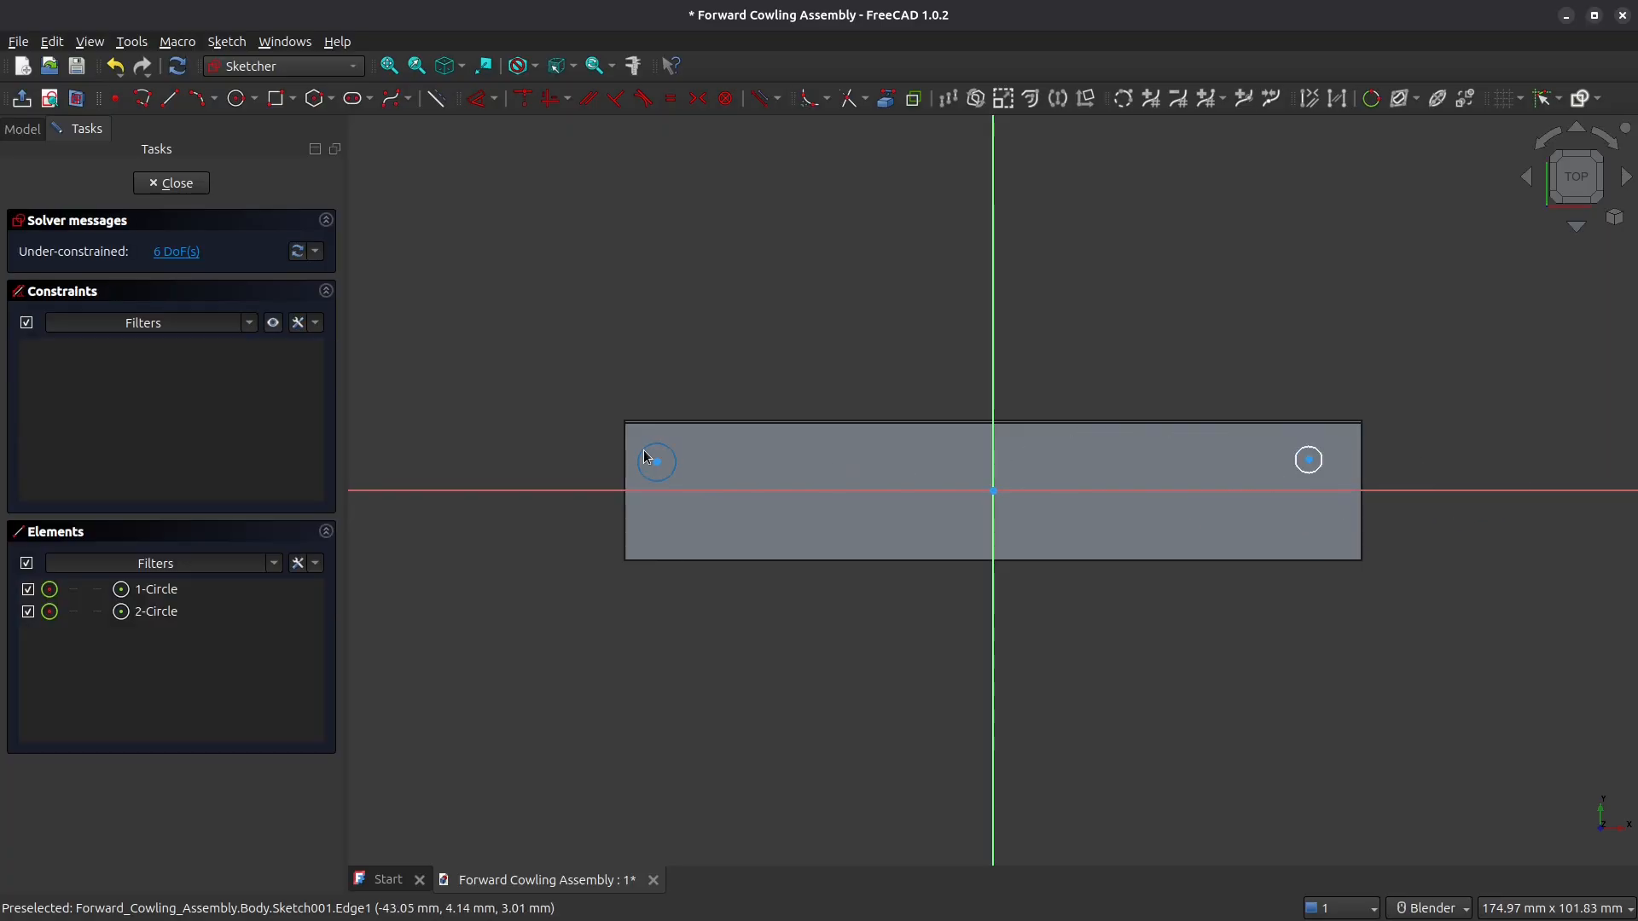
Step: Constrain the two circle centres symmetric about the vertical axis and make the circles equal in size
left_click(646, 457)
left_click(1314, 459)
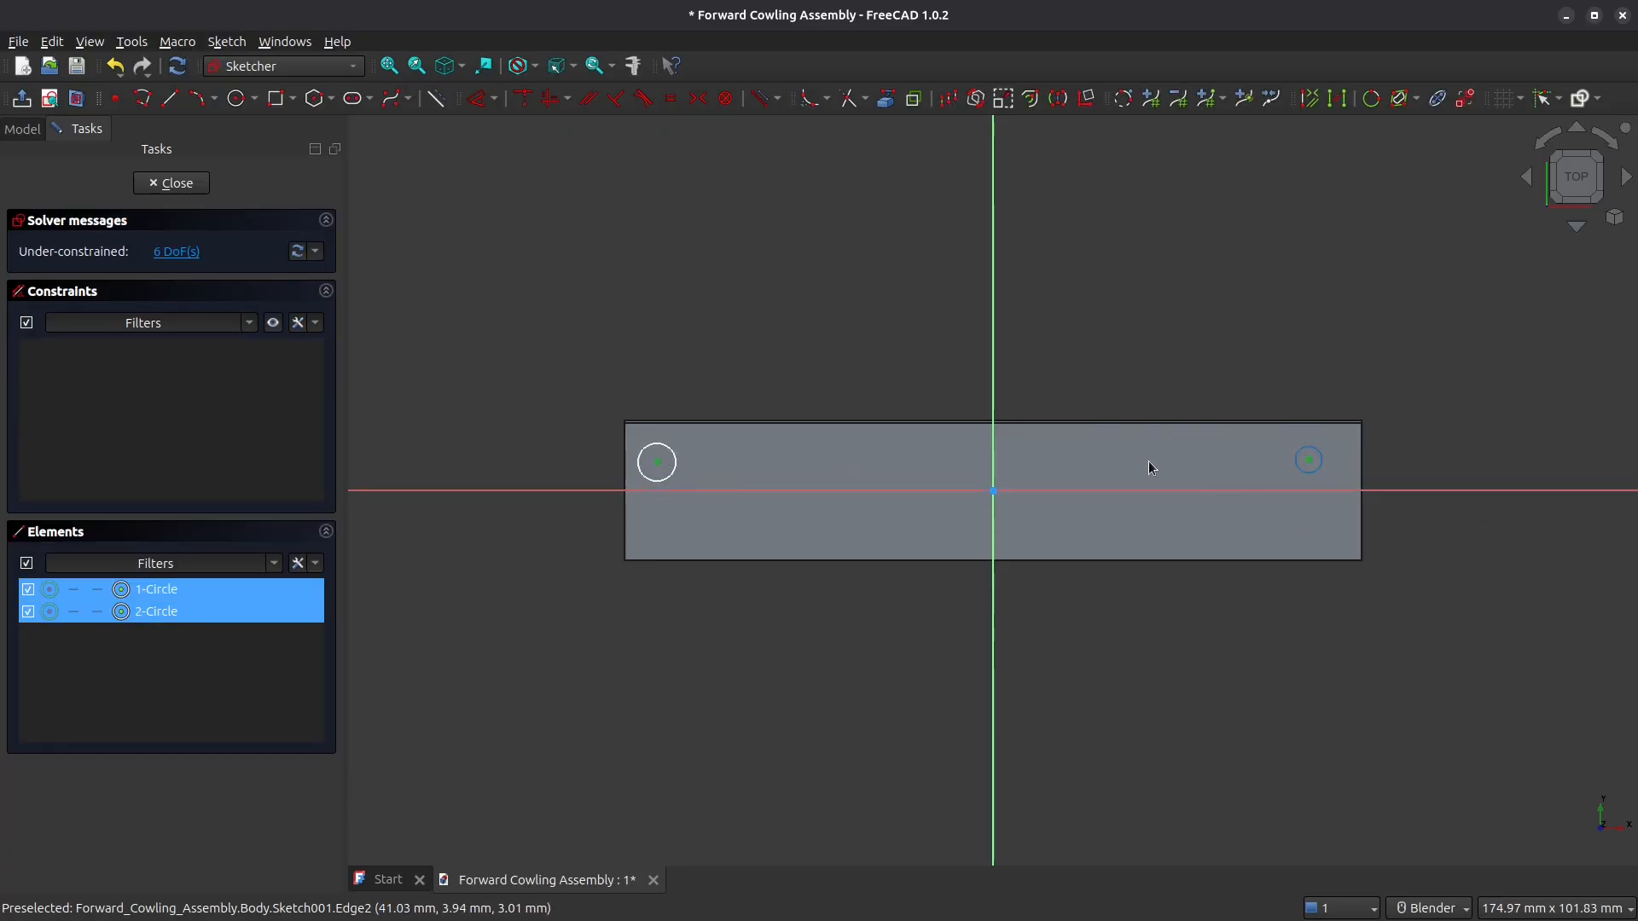
left_click(698, 98)
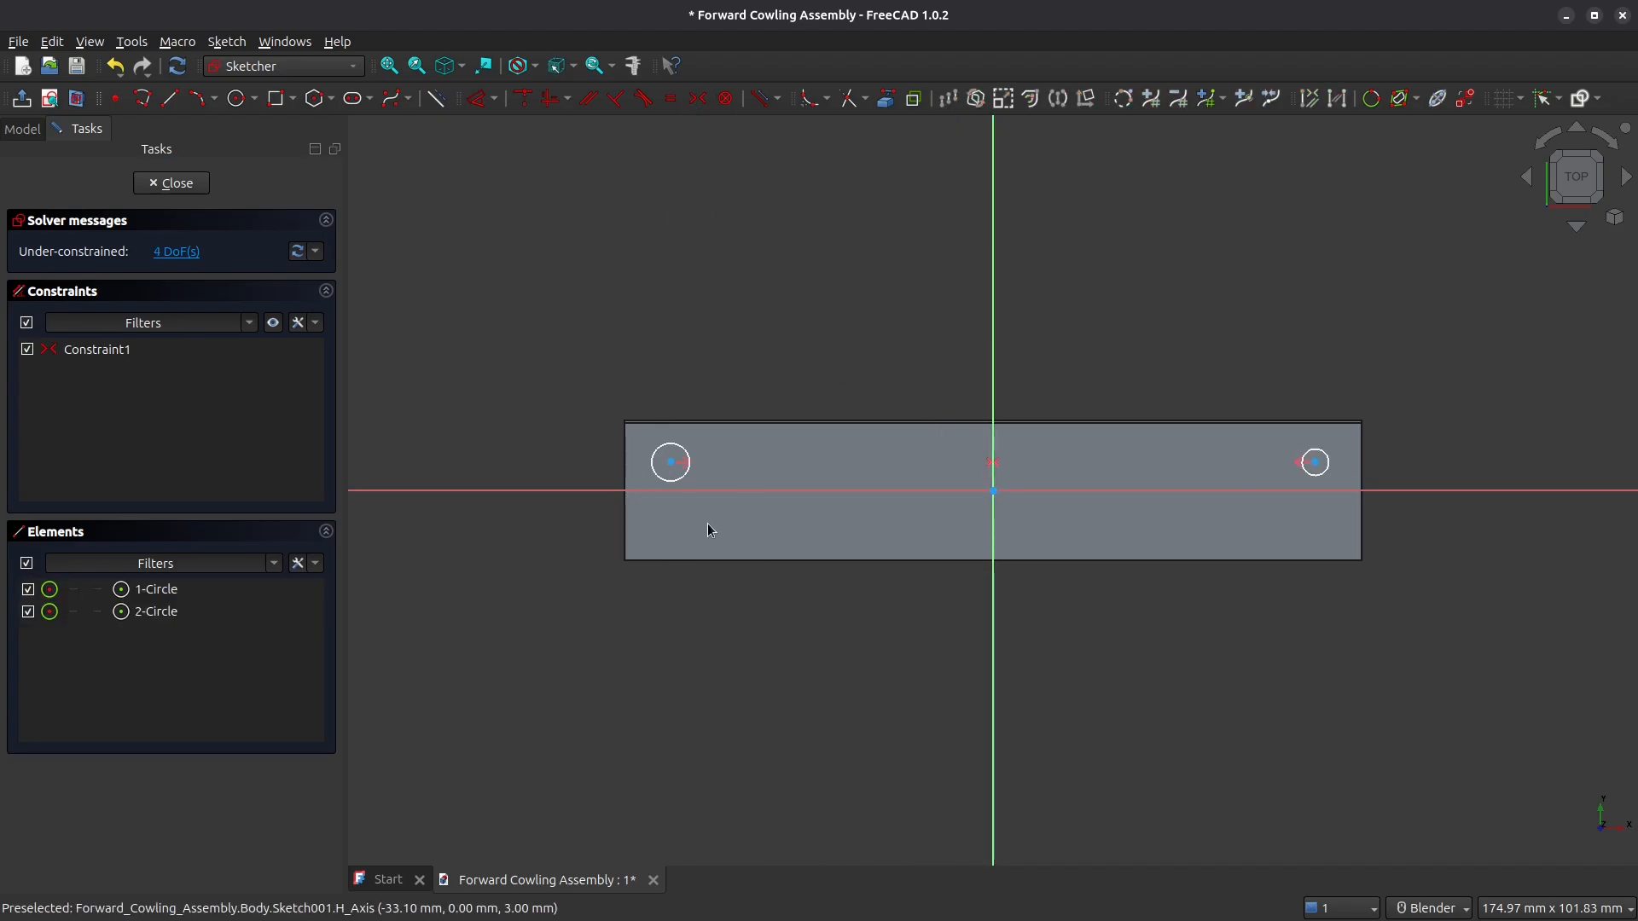
left_click(683, 450)
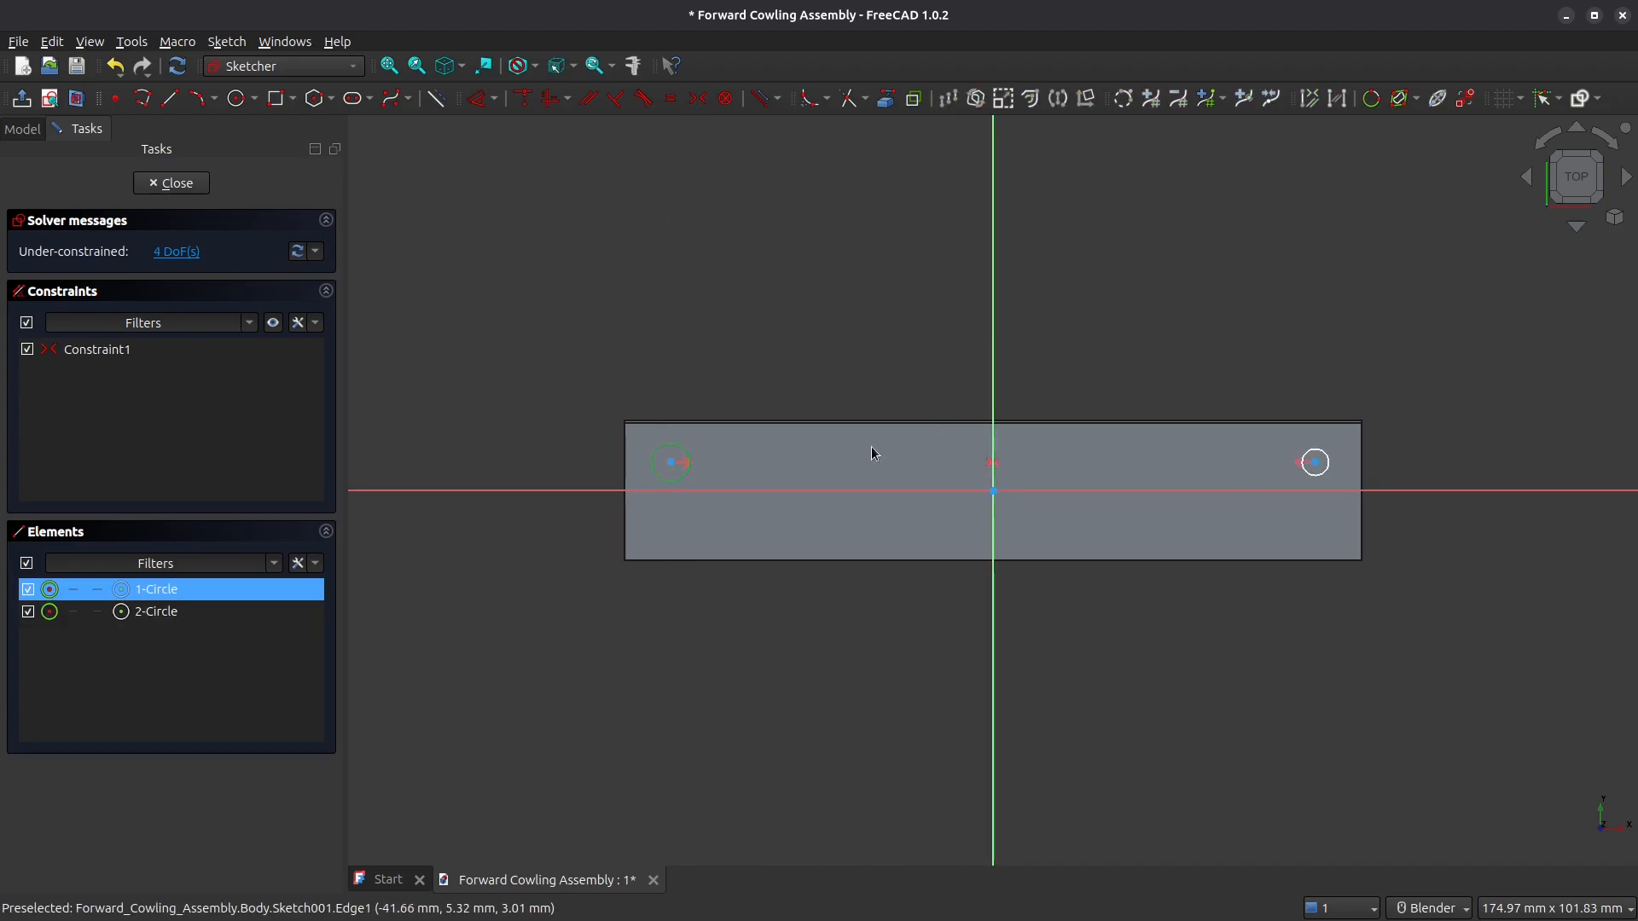
left_click(1325, 454)
left_click(671, 98)
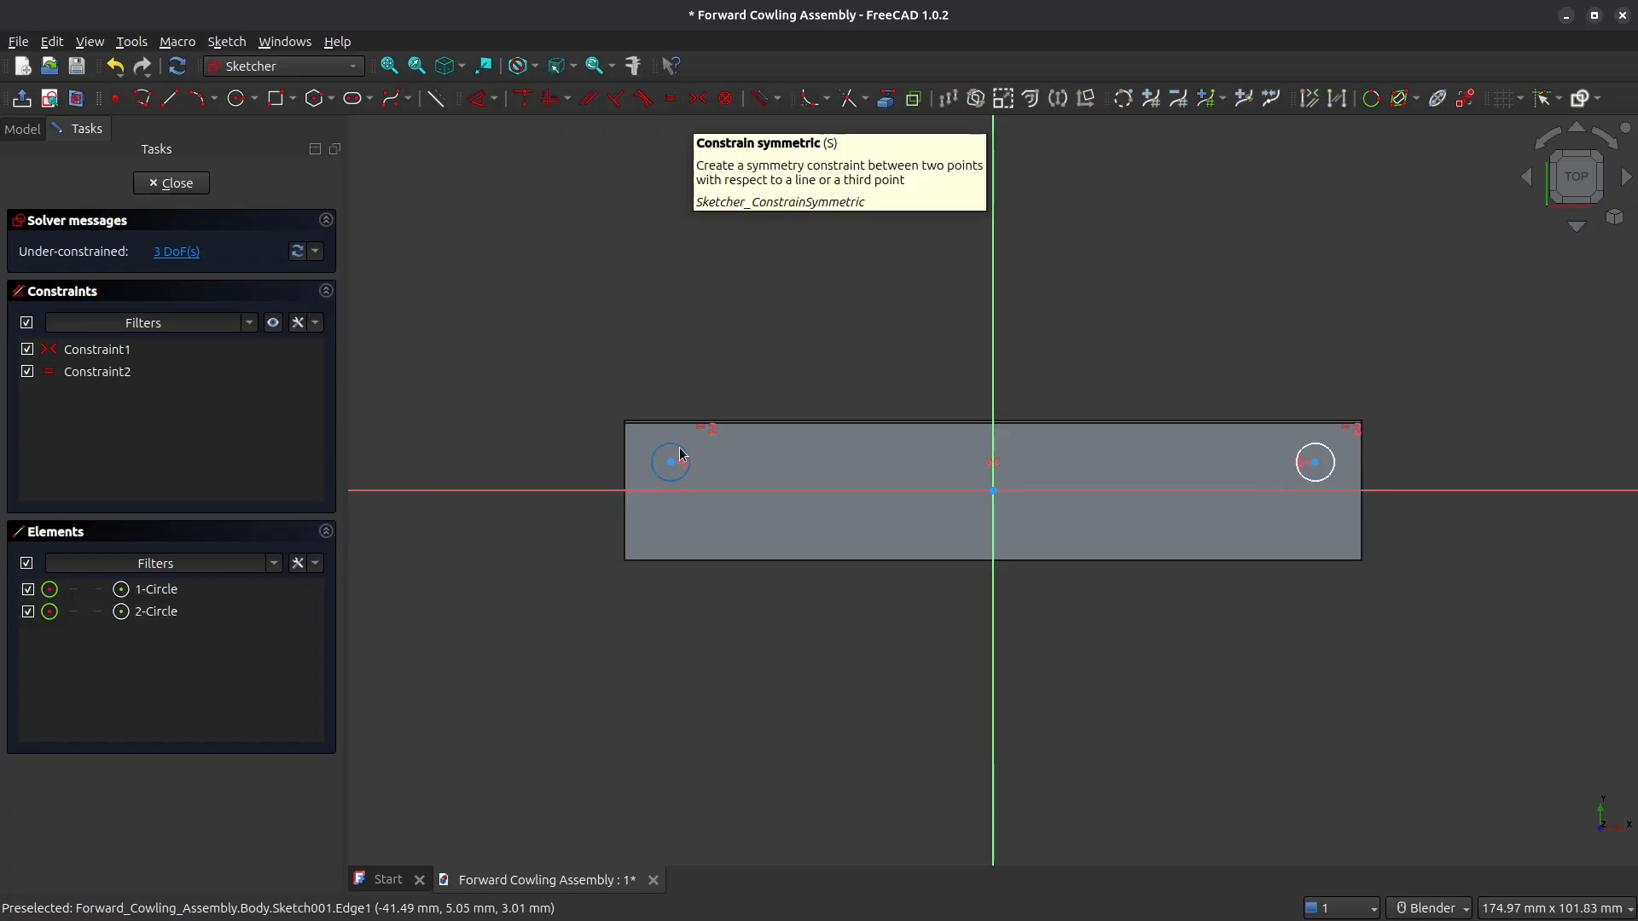
Step: Dimension the right circle with a diameter of 2.8 mm
left_click(689, 478)
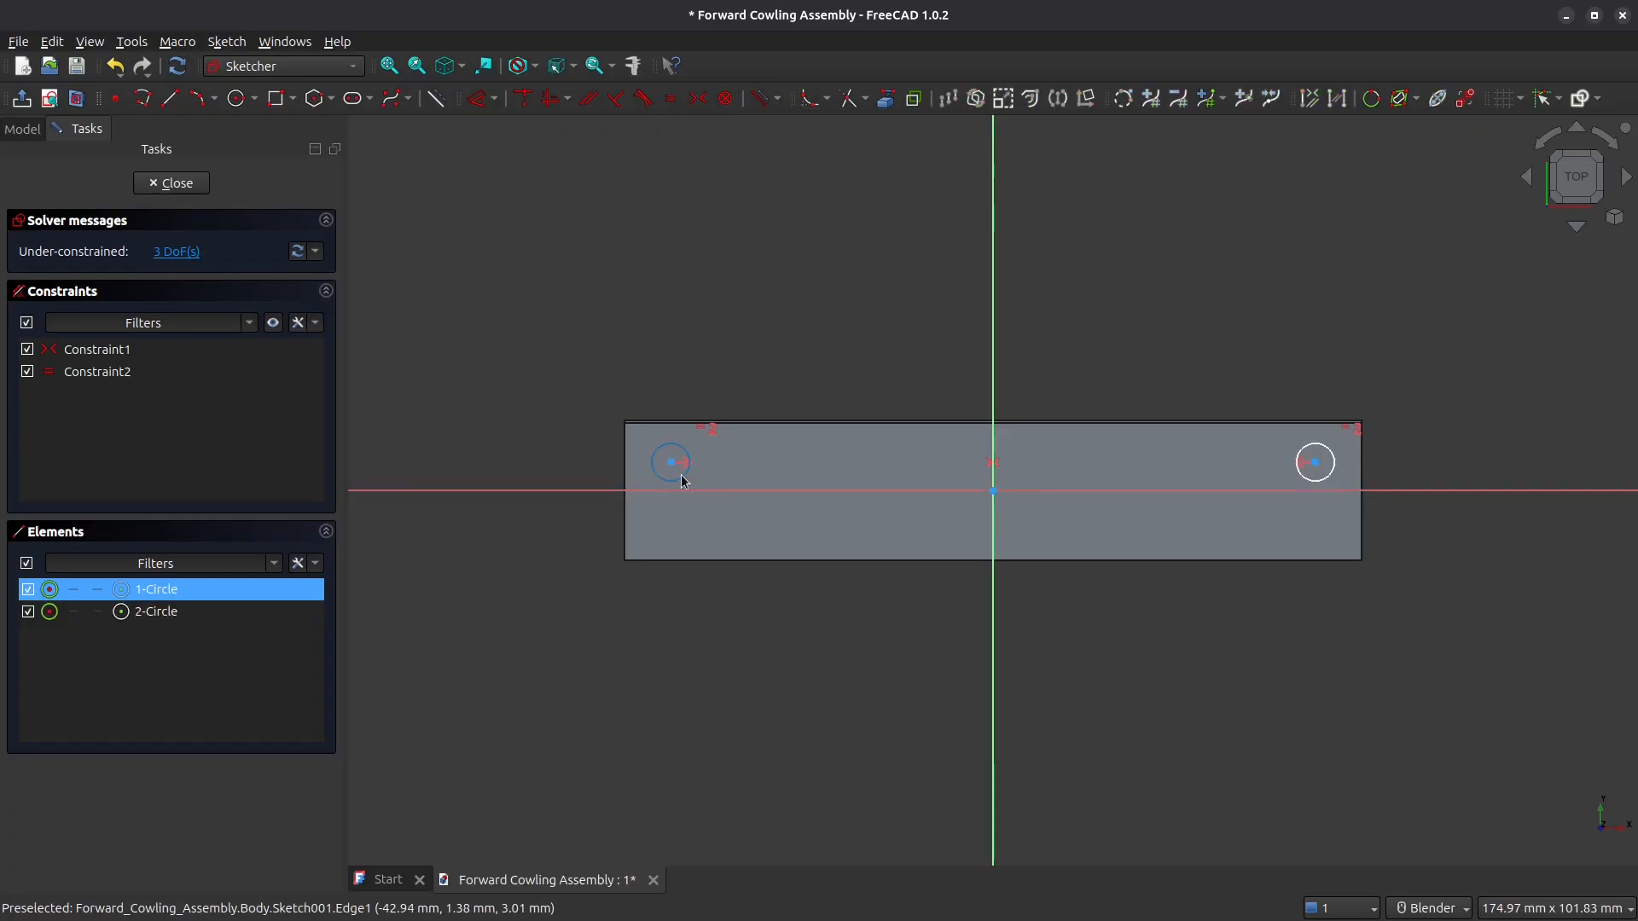
left_click(1334, 474)
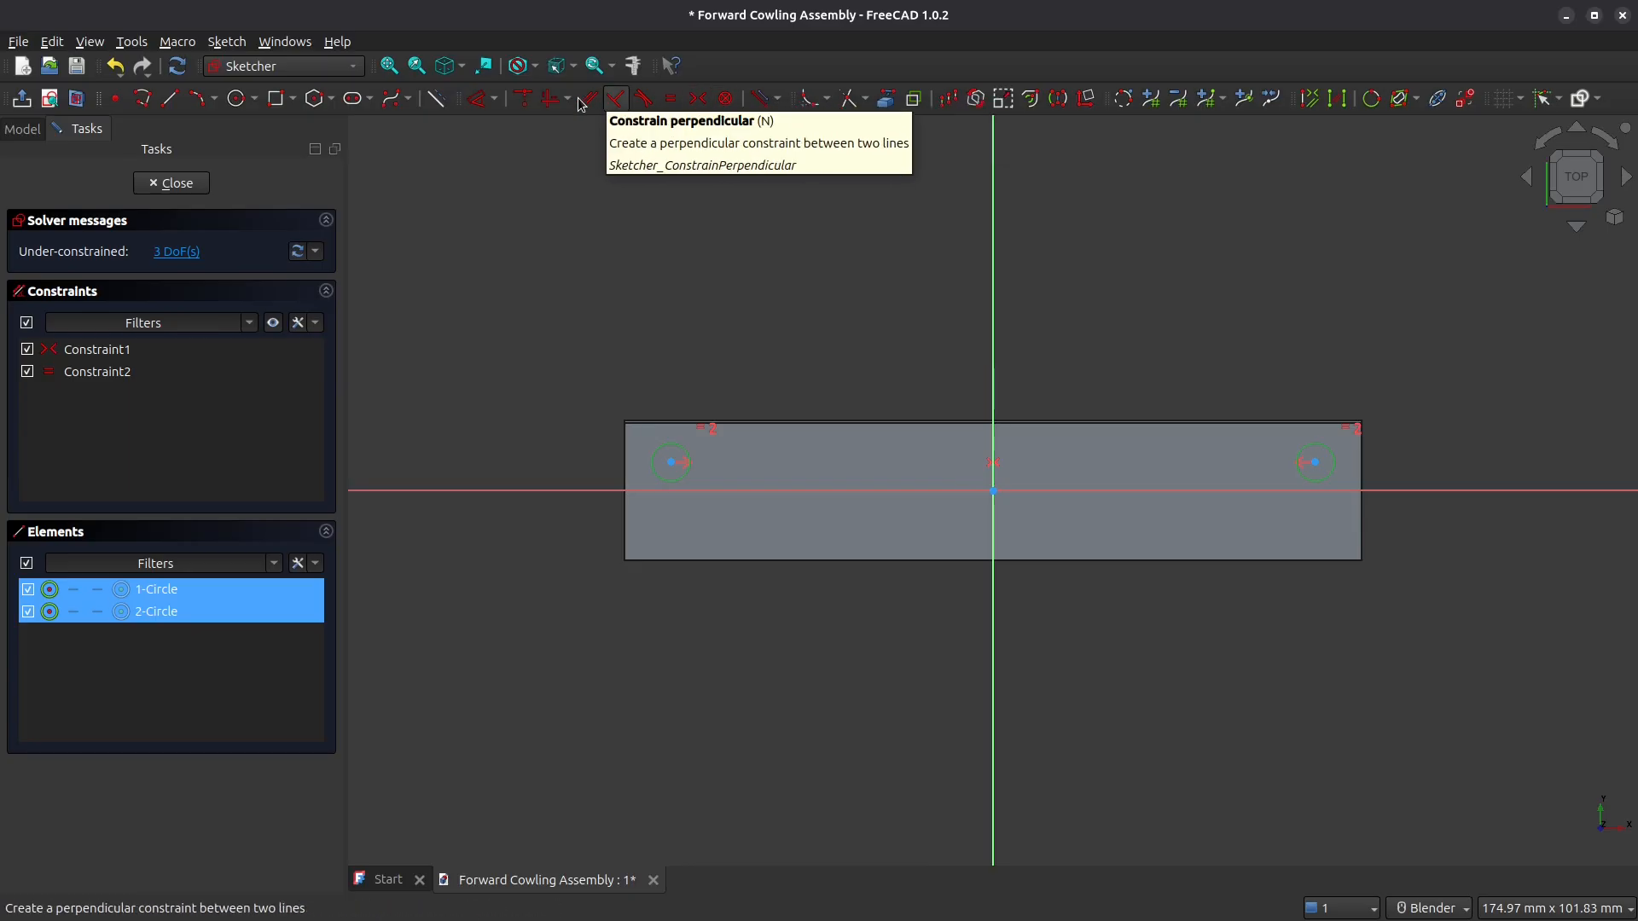
left_click(476, 98)
left_click(1328, 480)
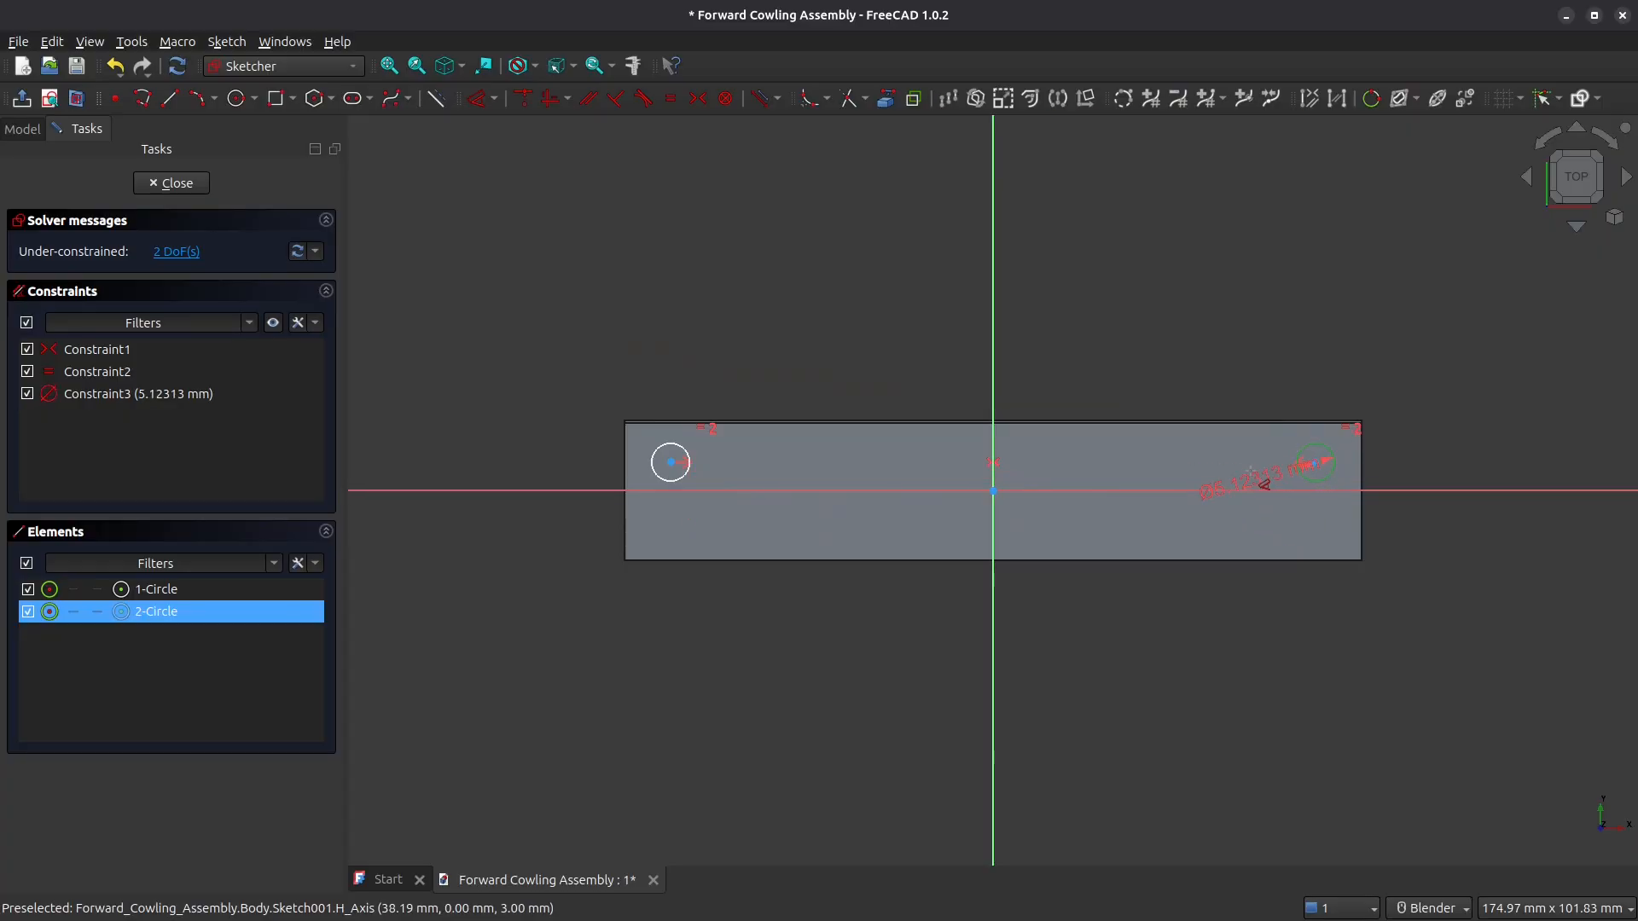
left_click(1246, 471)
type("2.8")
key("Return")
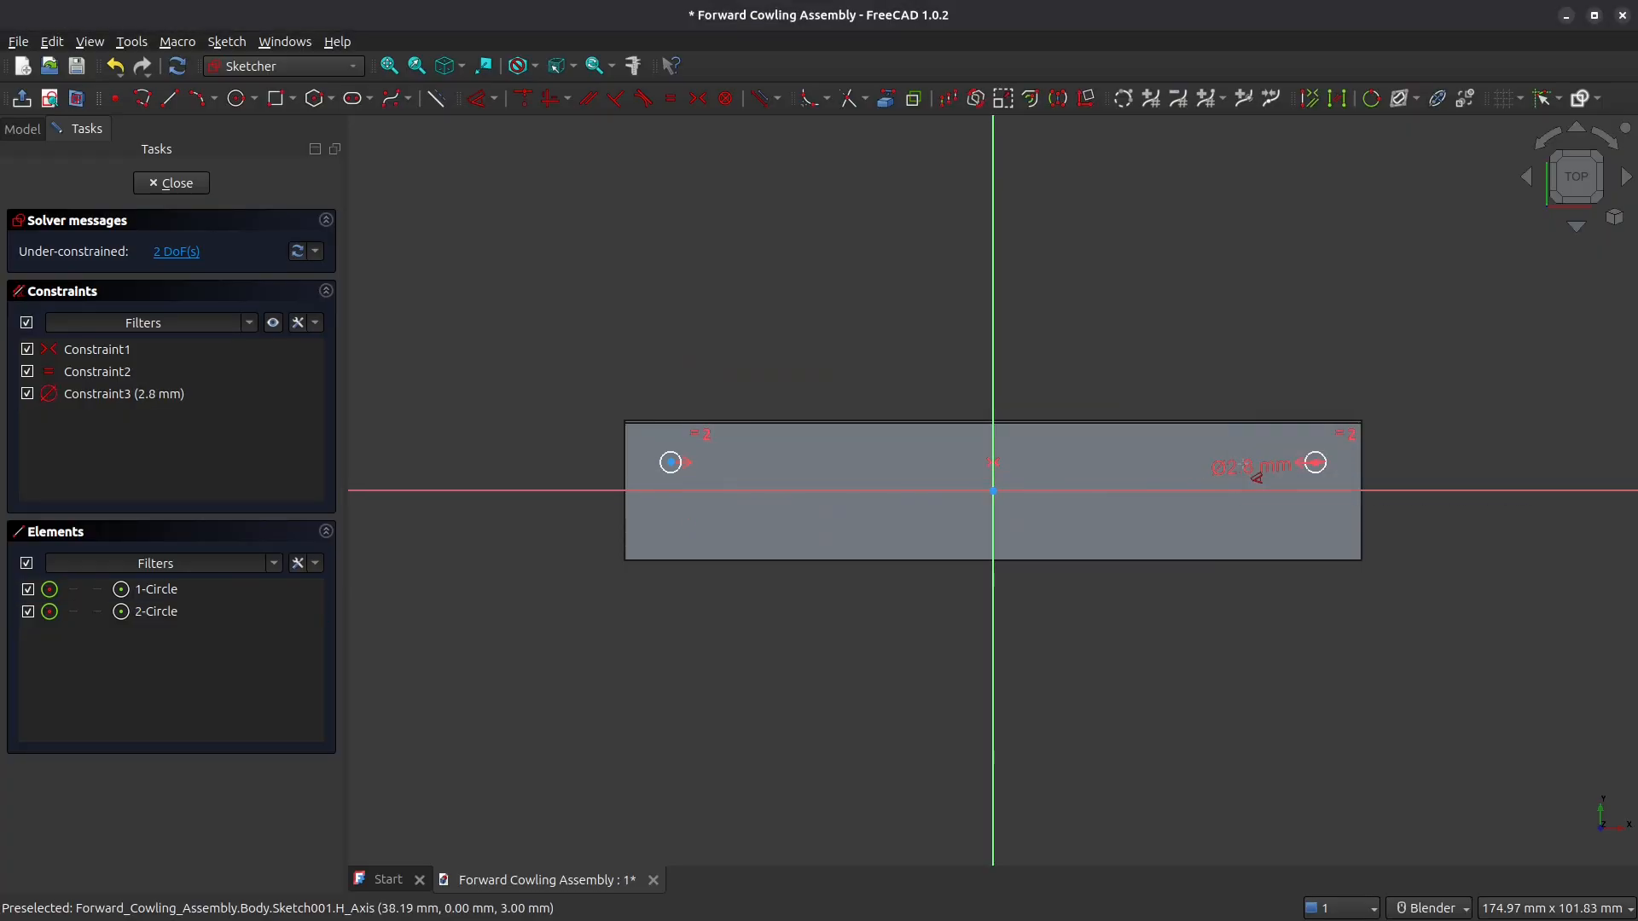
Step: Project the plate's lower long edge into the sketch as external geometry
scroll(669, 467, "up", 3)
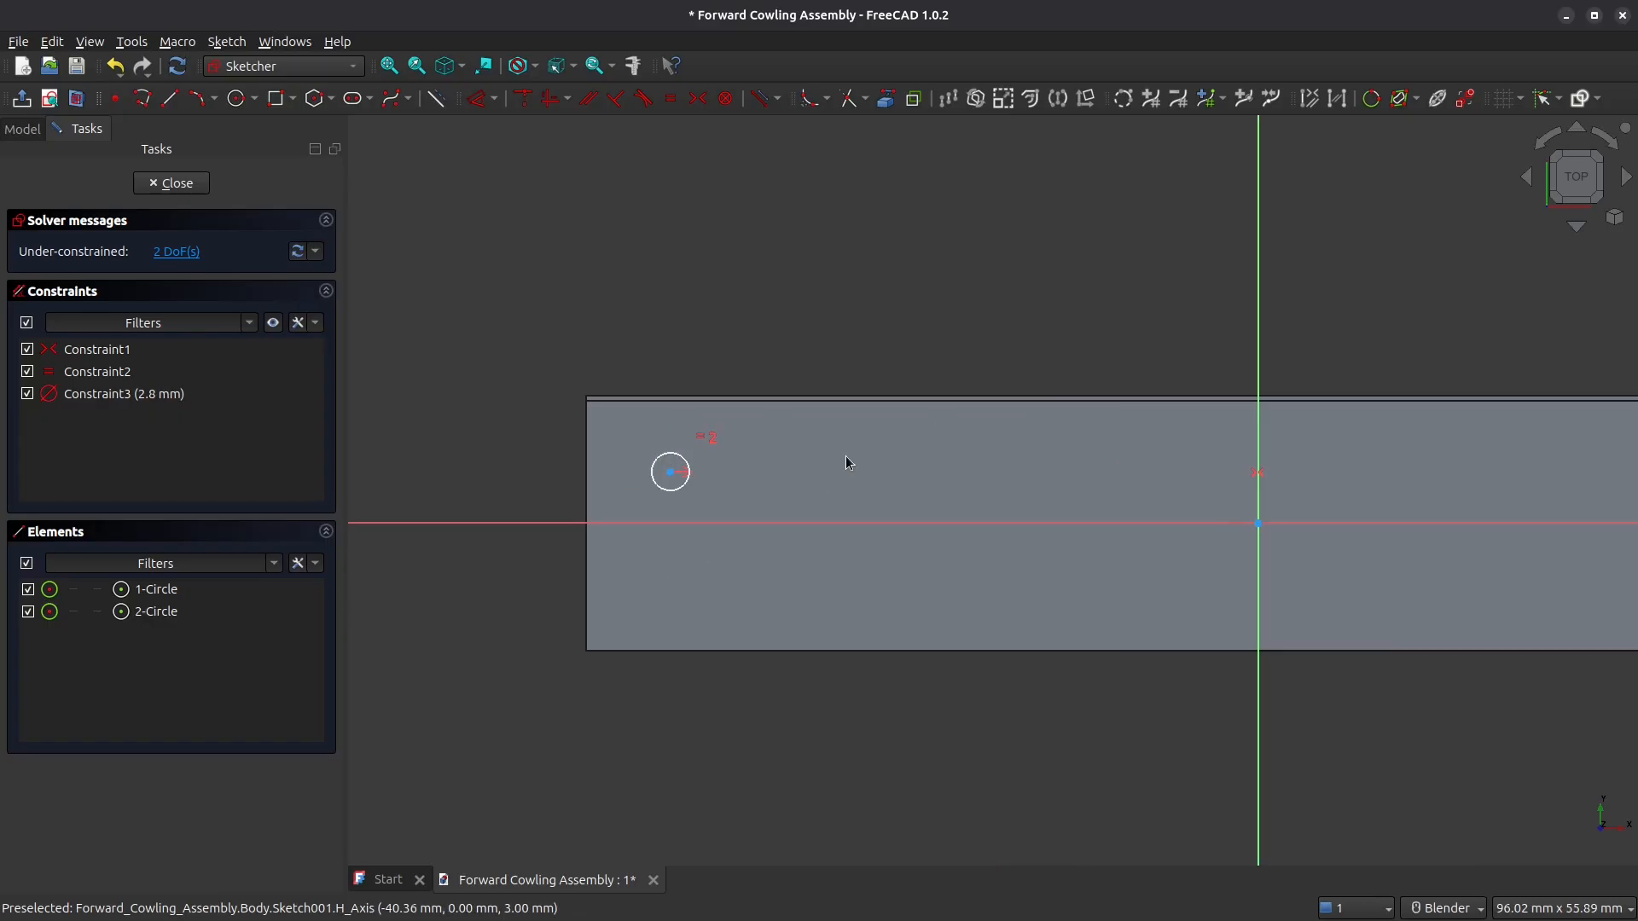
left_click(947, 98)
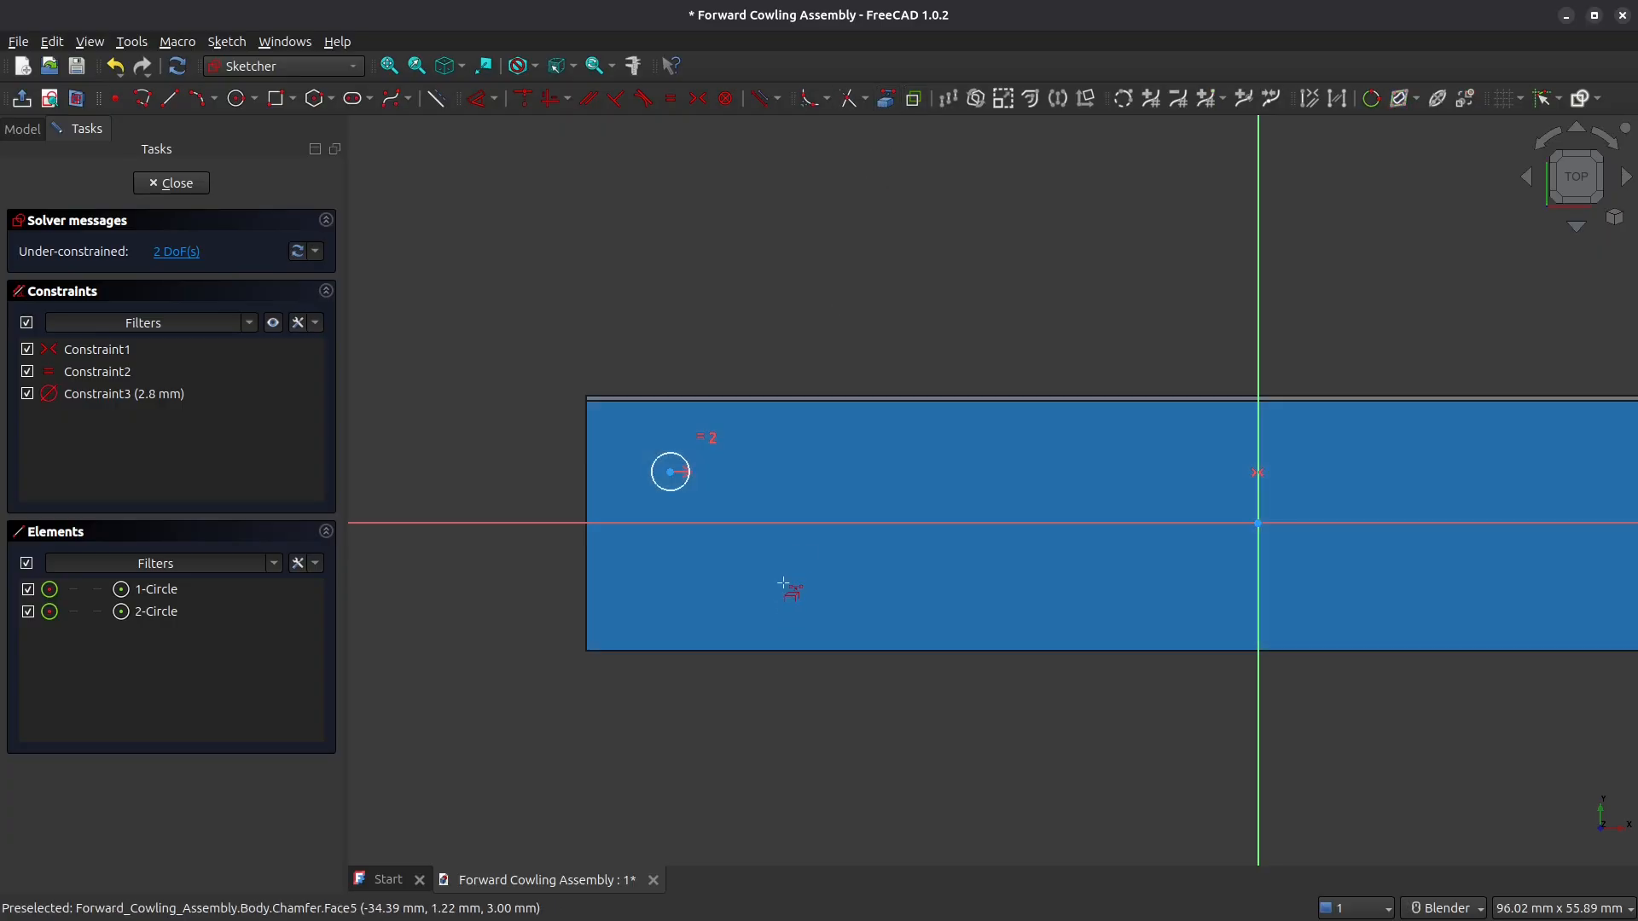
left_click(768, 650)
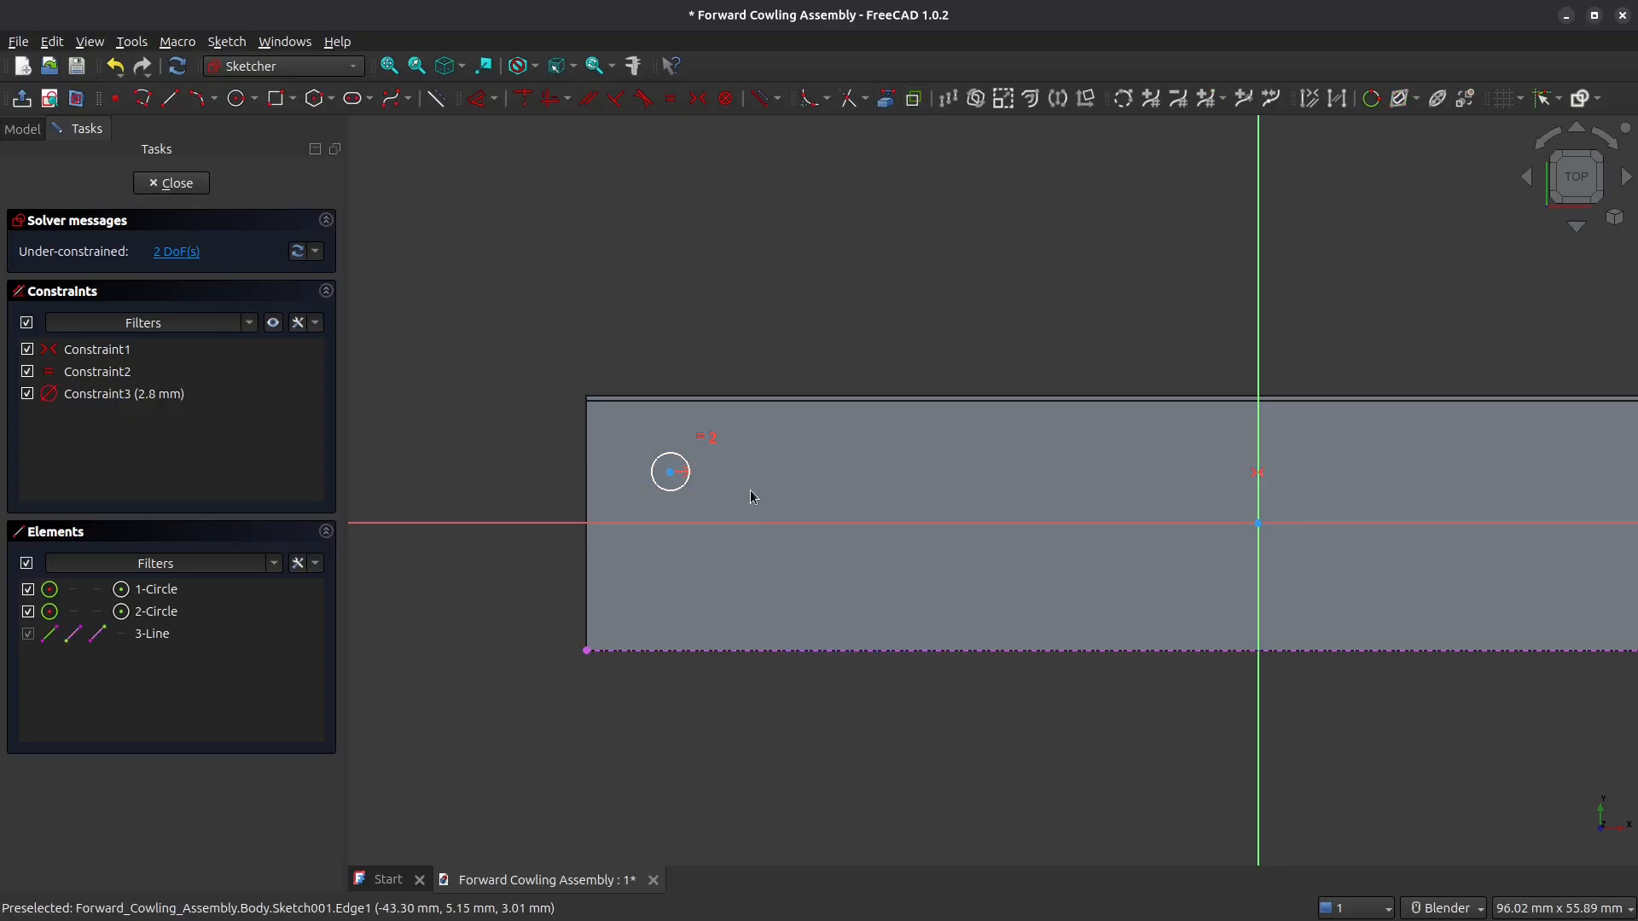
Step: Constrain the left circle's centre to a distance of 11 mm from the projected lower edge
left_click(674, 483)
left_click(685, 651)
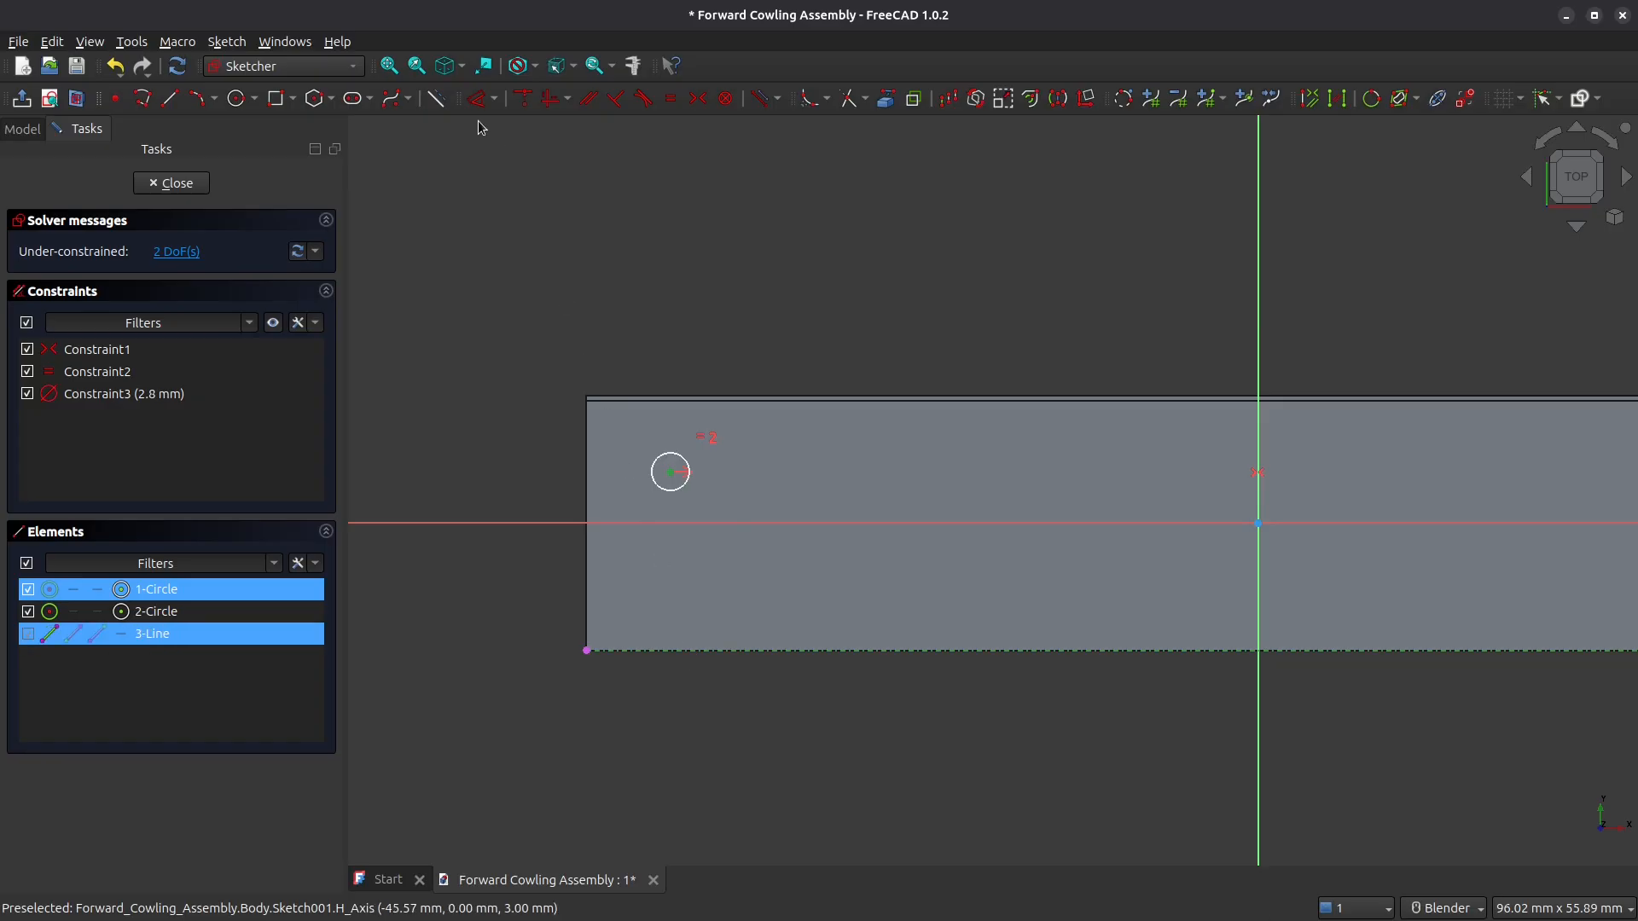
key("i")
left_click(725, 555)
type("1")
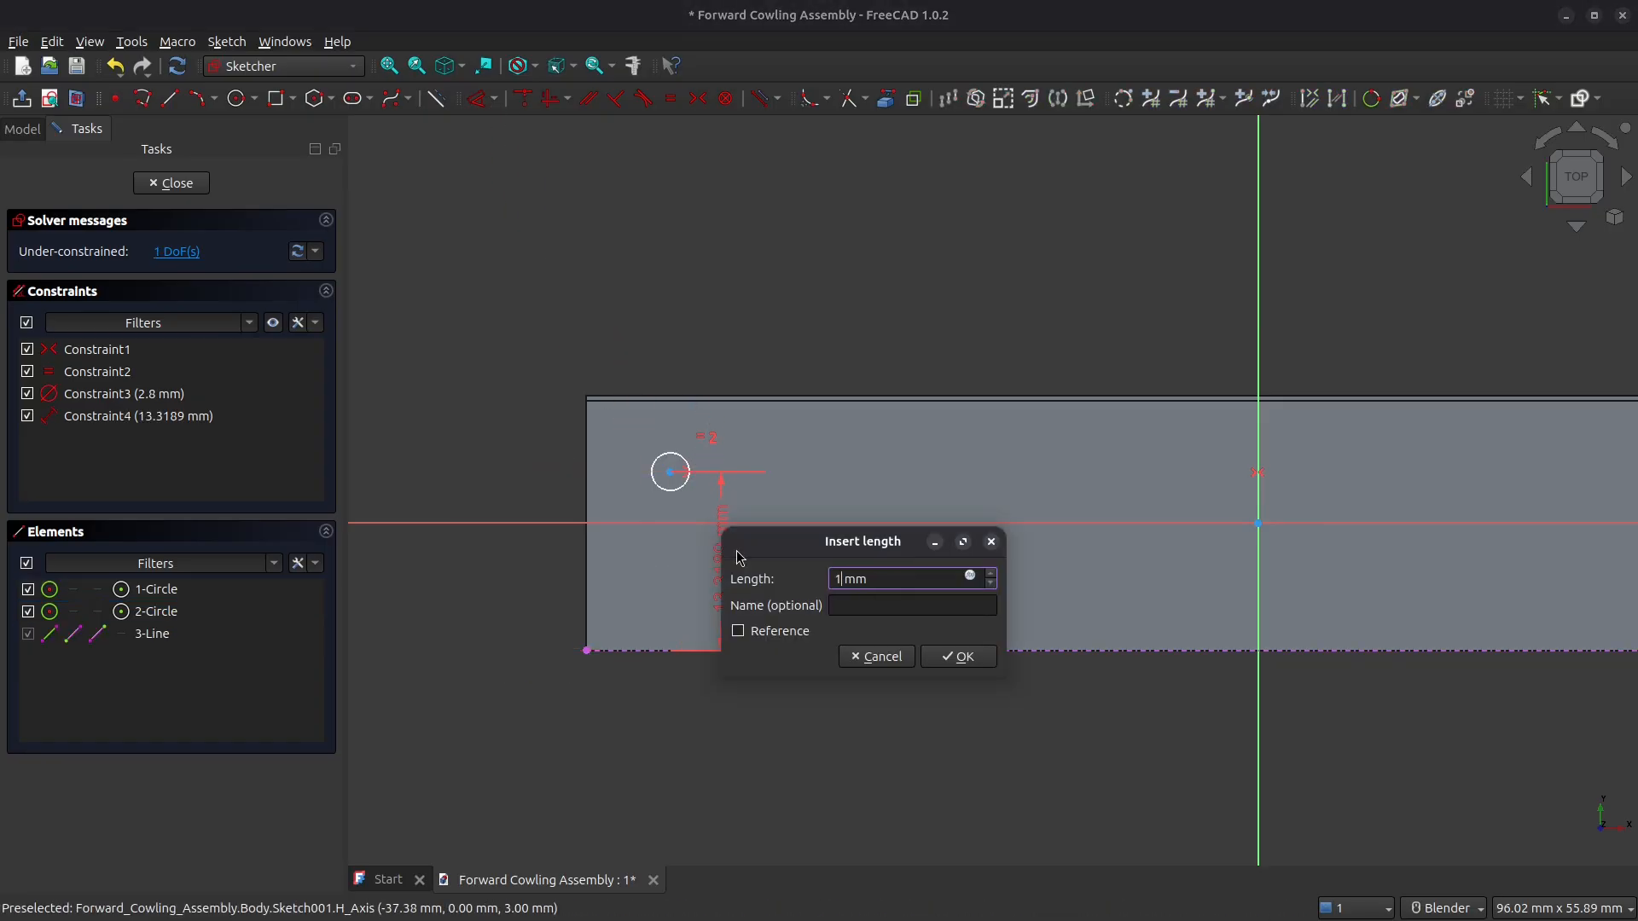
type("1")
key("Return")
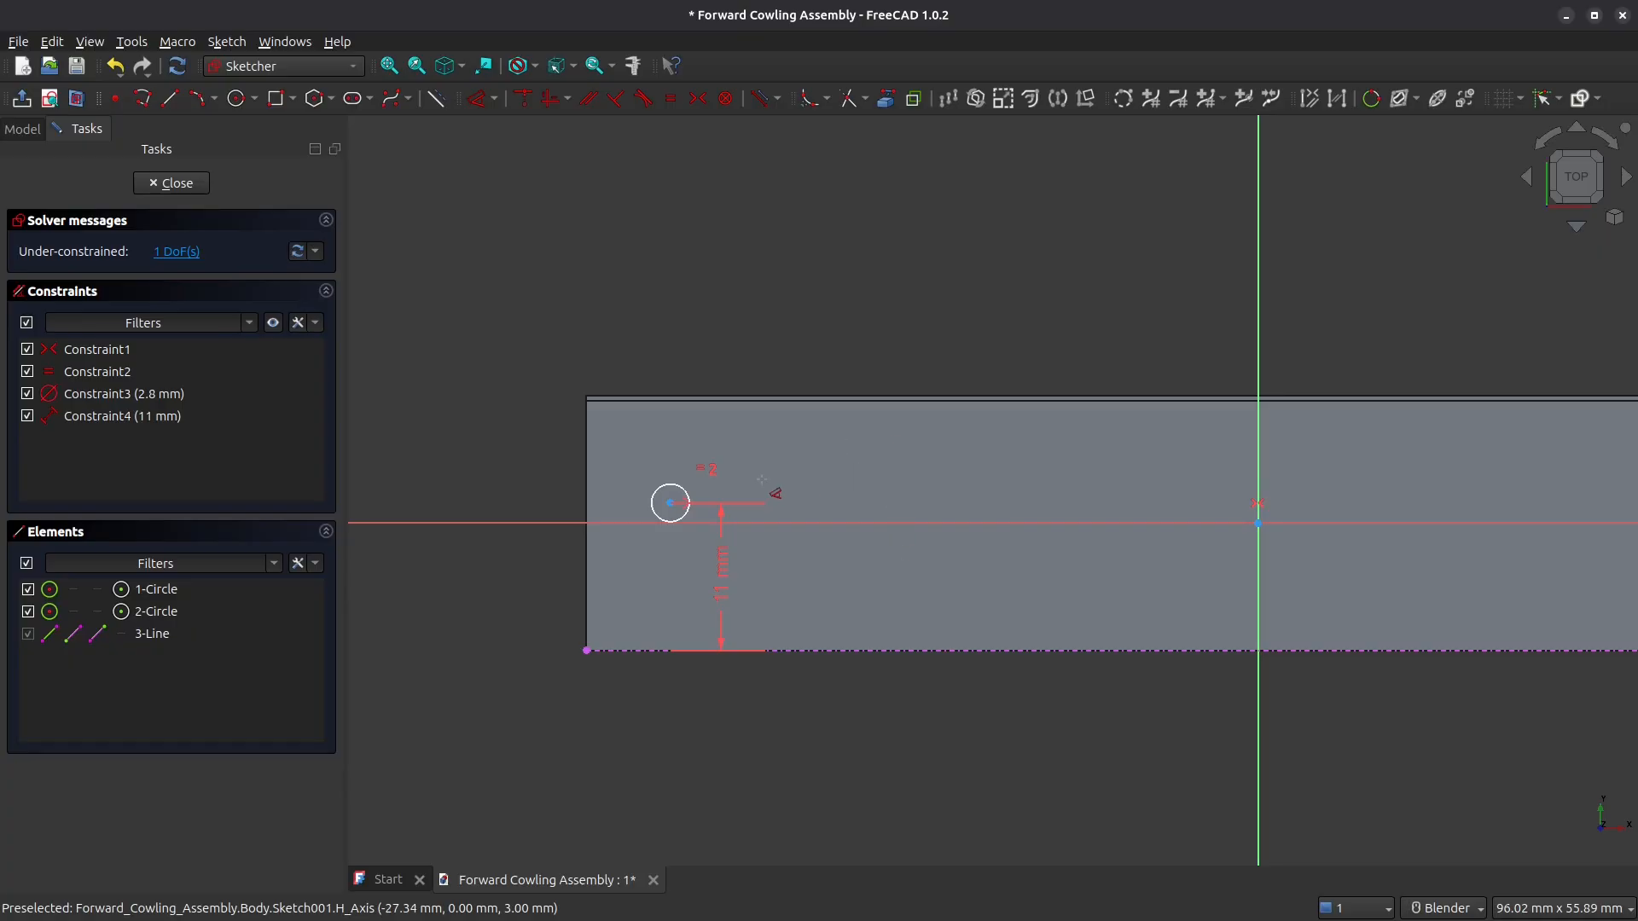
key("Escape")
Step: Set the horizontal distance from the plate's lower left corner to the left circle's centre to 7.5 mm and move the dimension label clear of the circle
left_click(591, 652)
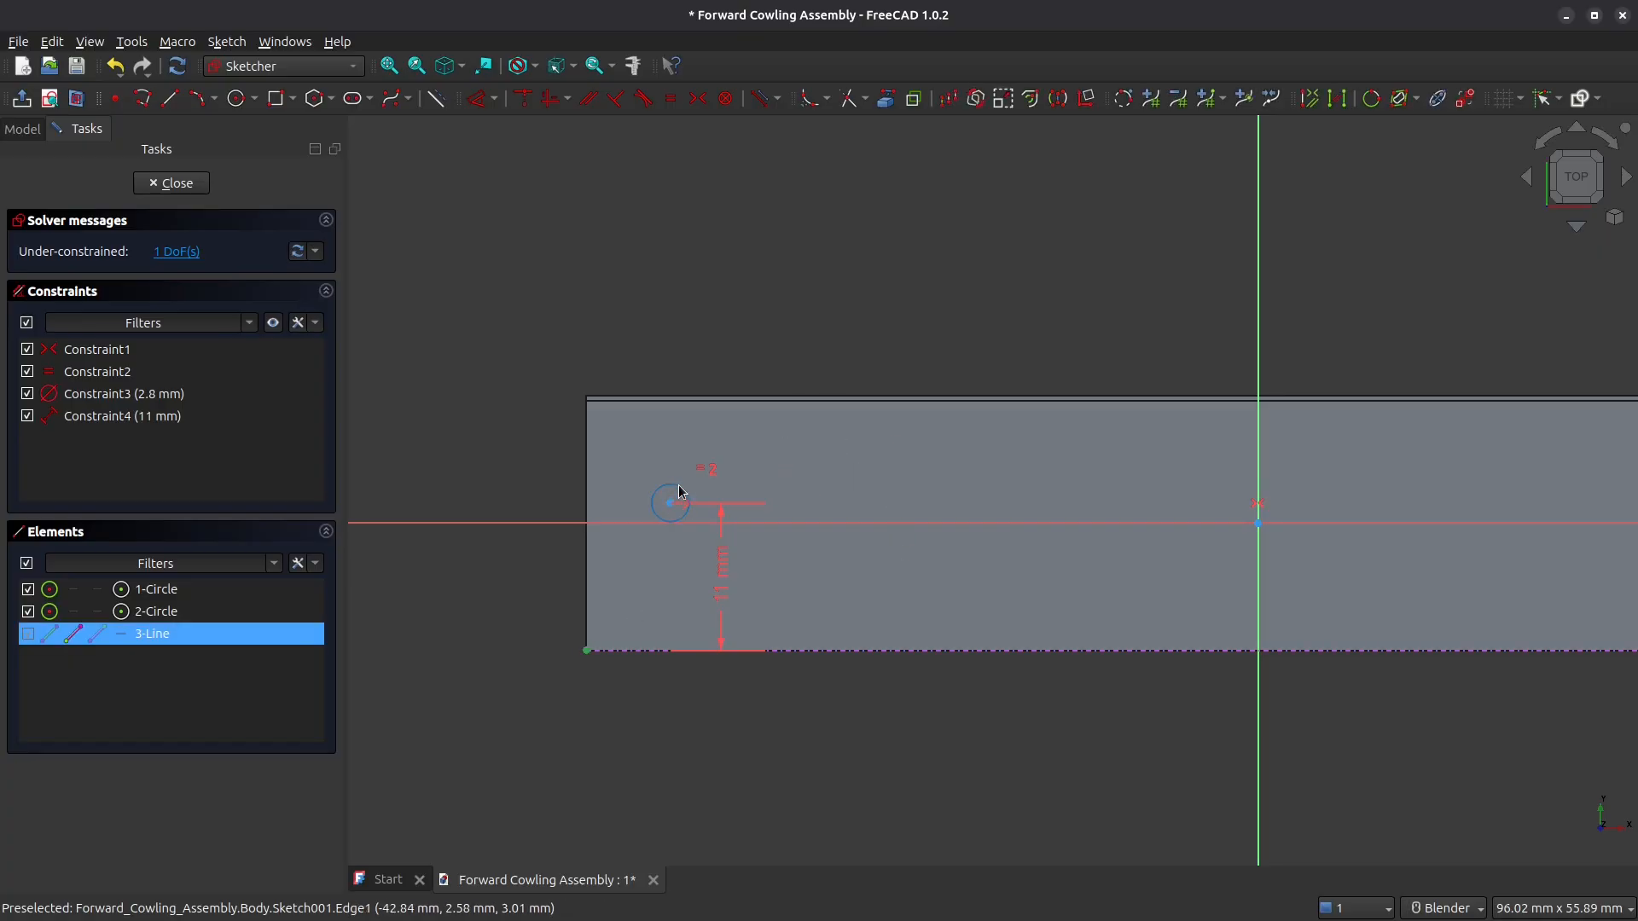
left_click(672, 500)
key("d")
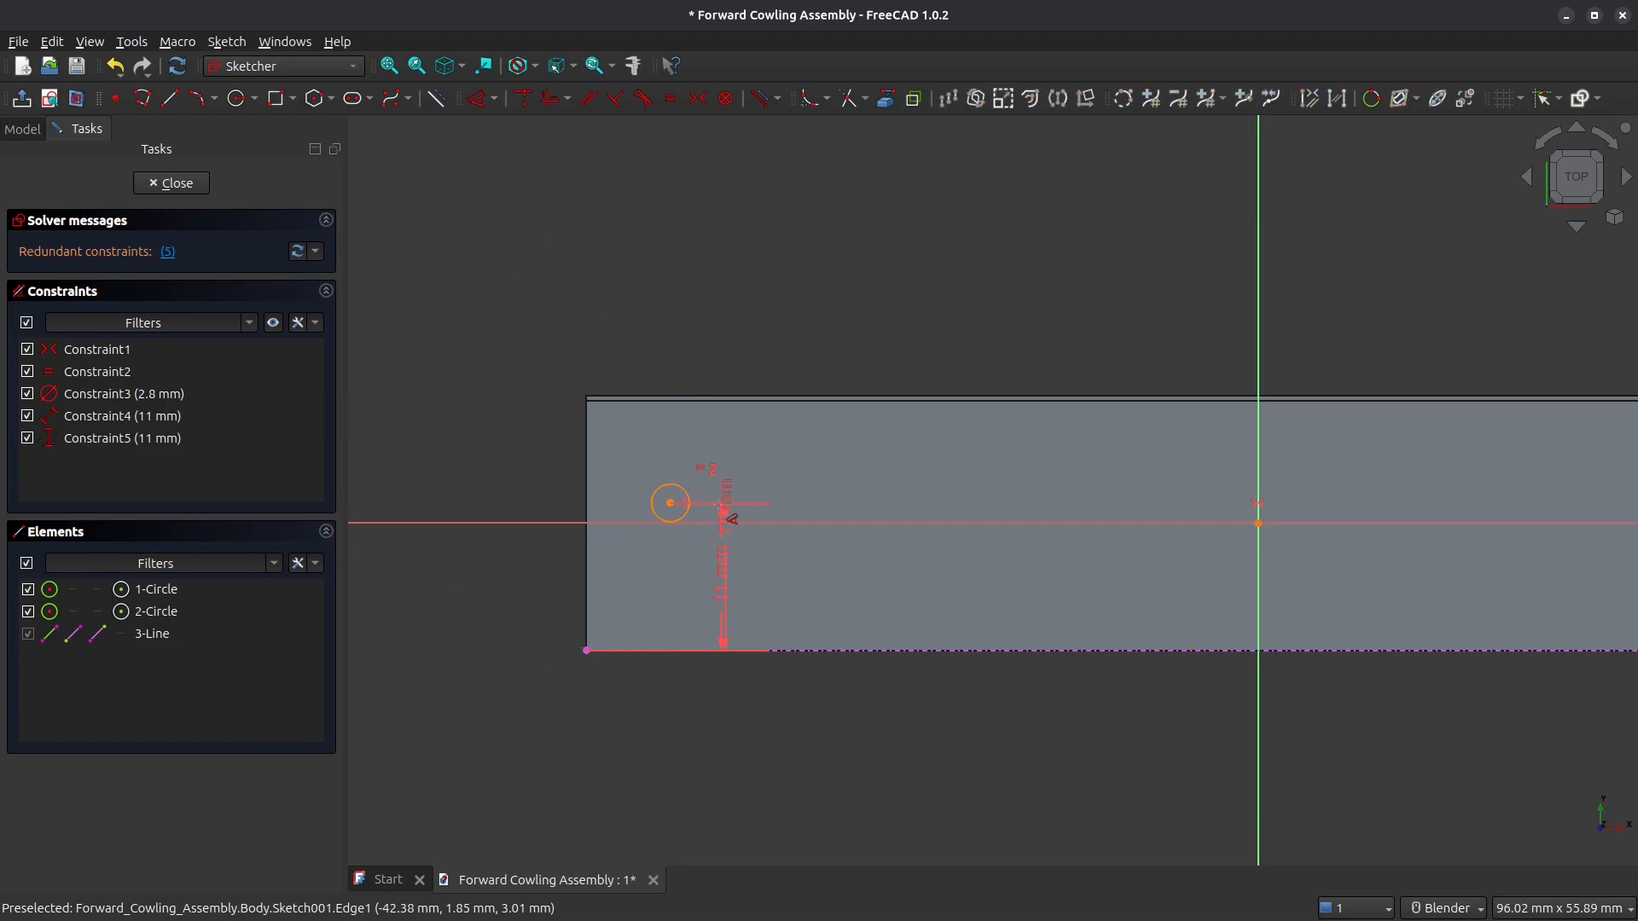
left_click(650, 424)
type("7.5")
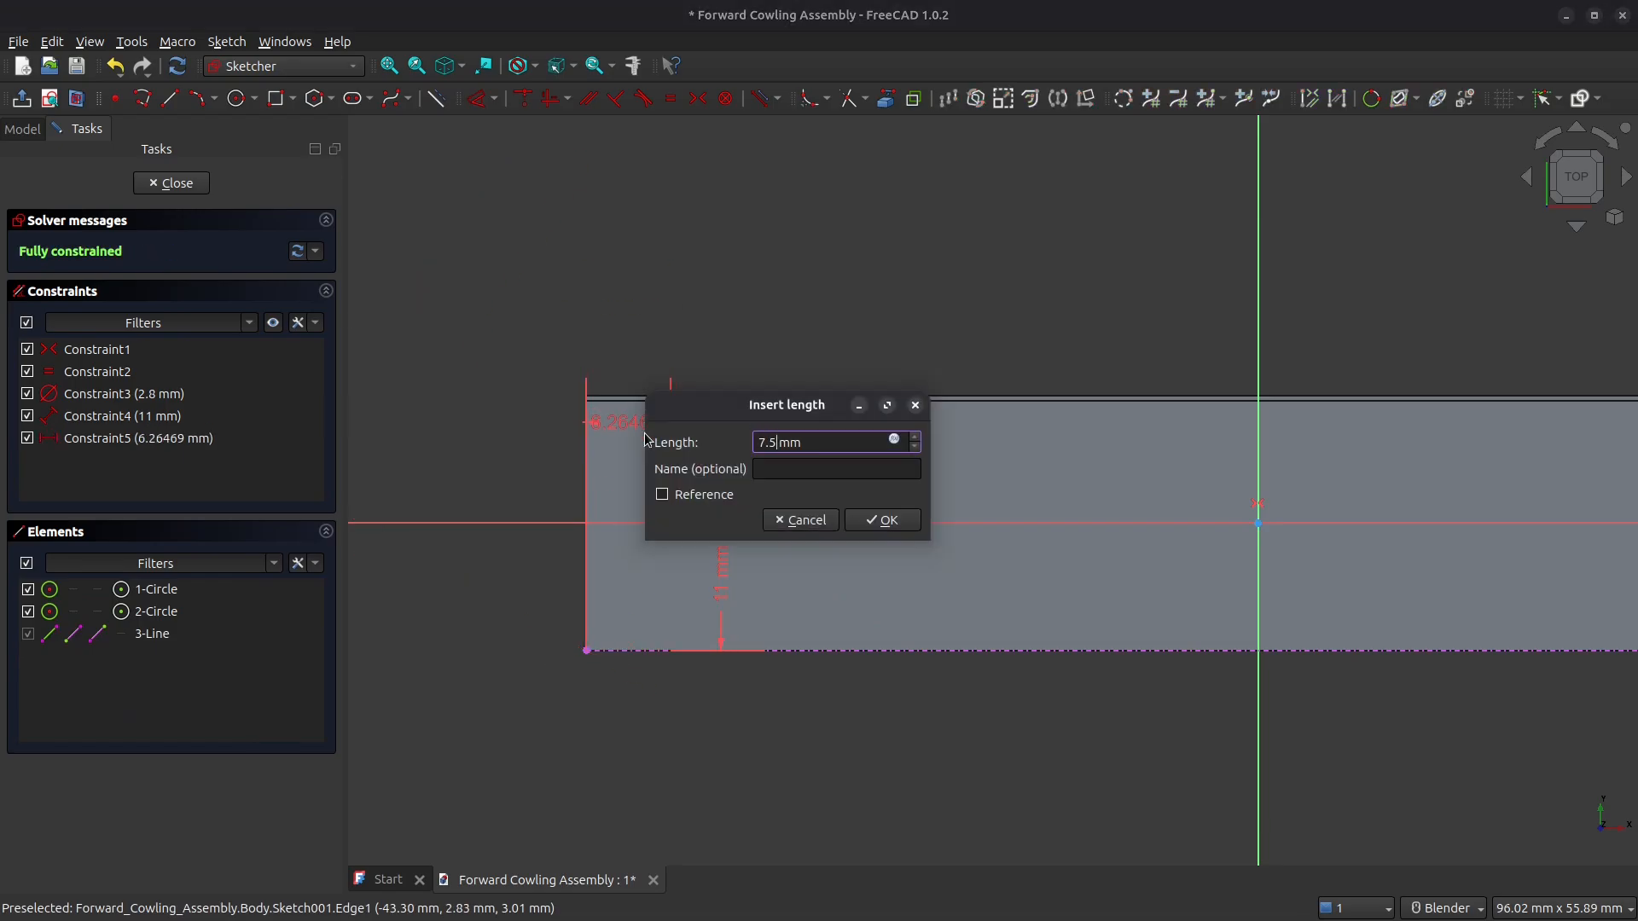
key("Return")
left_click_drag(640, 424, 780, 452)
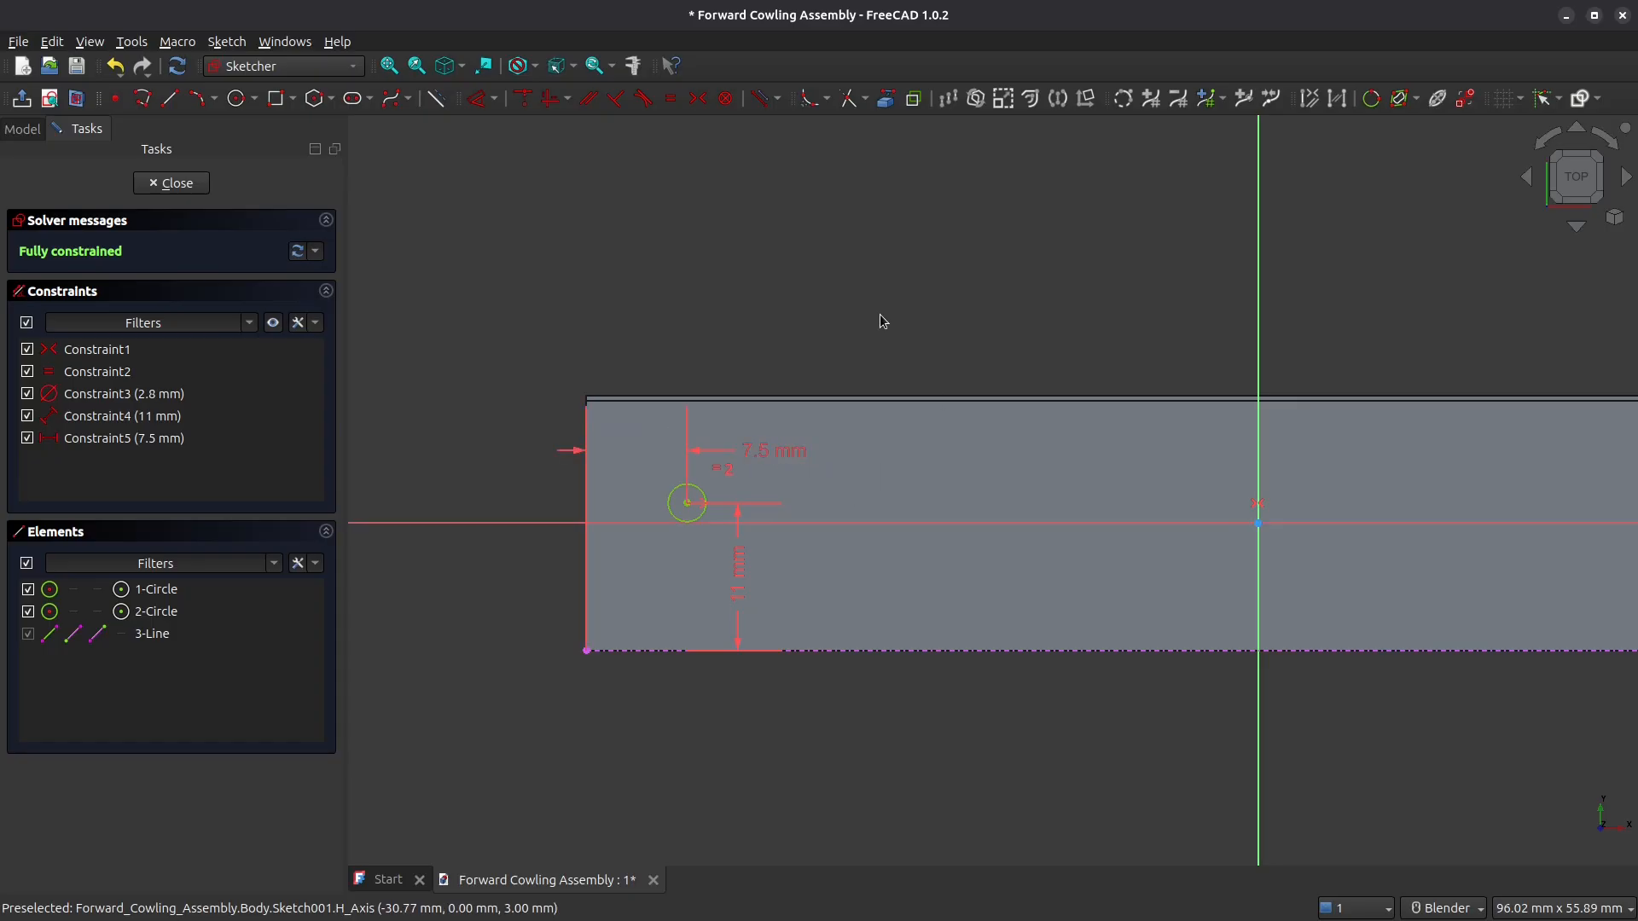
Step: Finish the sketch and pocket the two circles 5 mm deep into the plate
scroll(802, 358, "down", 6)
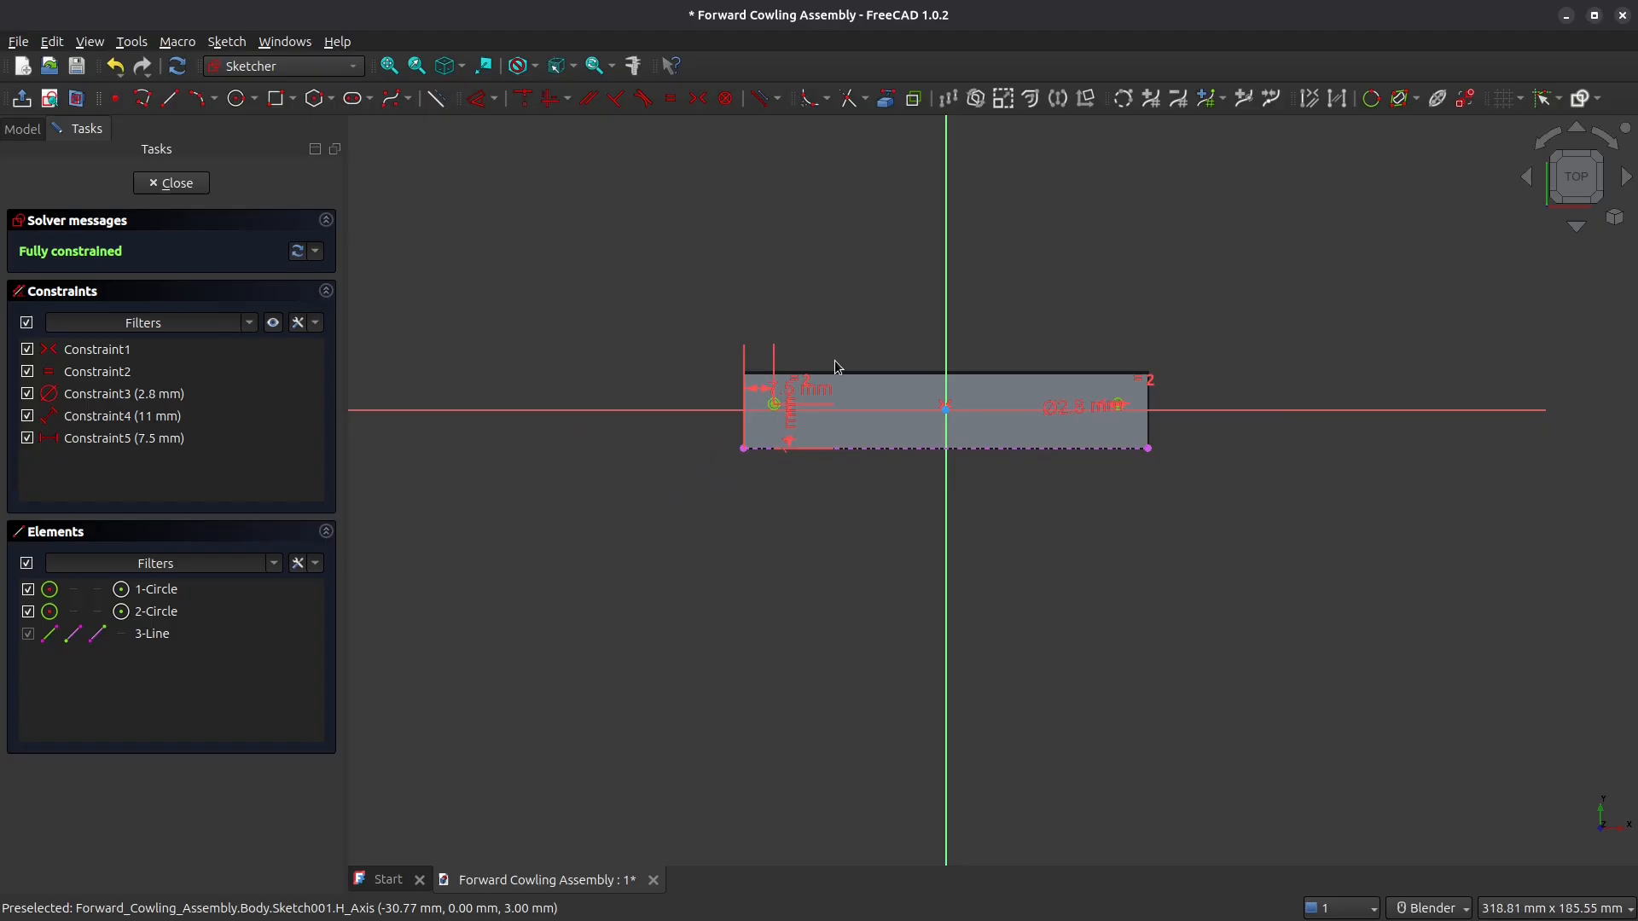
scroll(832, 364, "up", 3)
left_click_drag(1291, 437, 1271, 482)
left_click(173, 183)
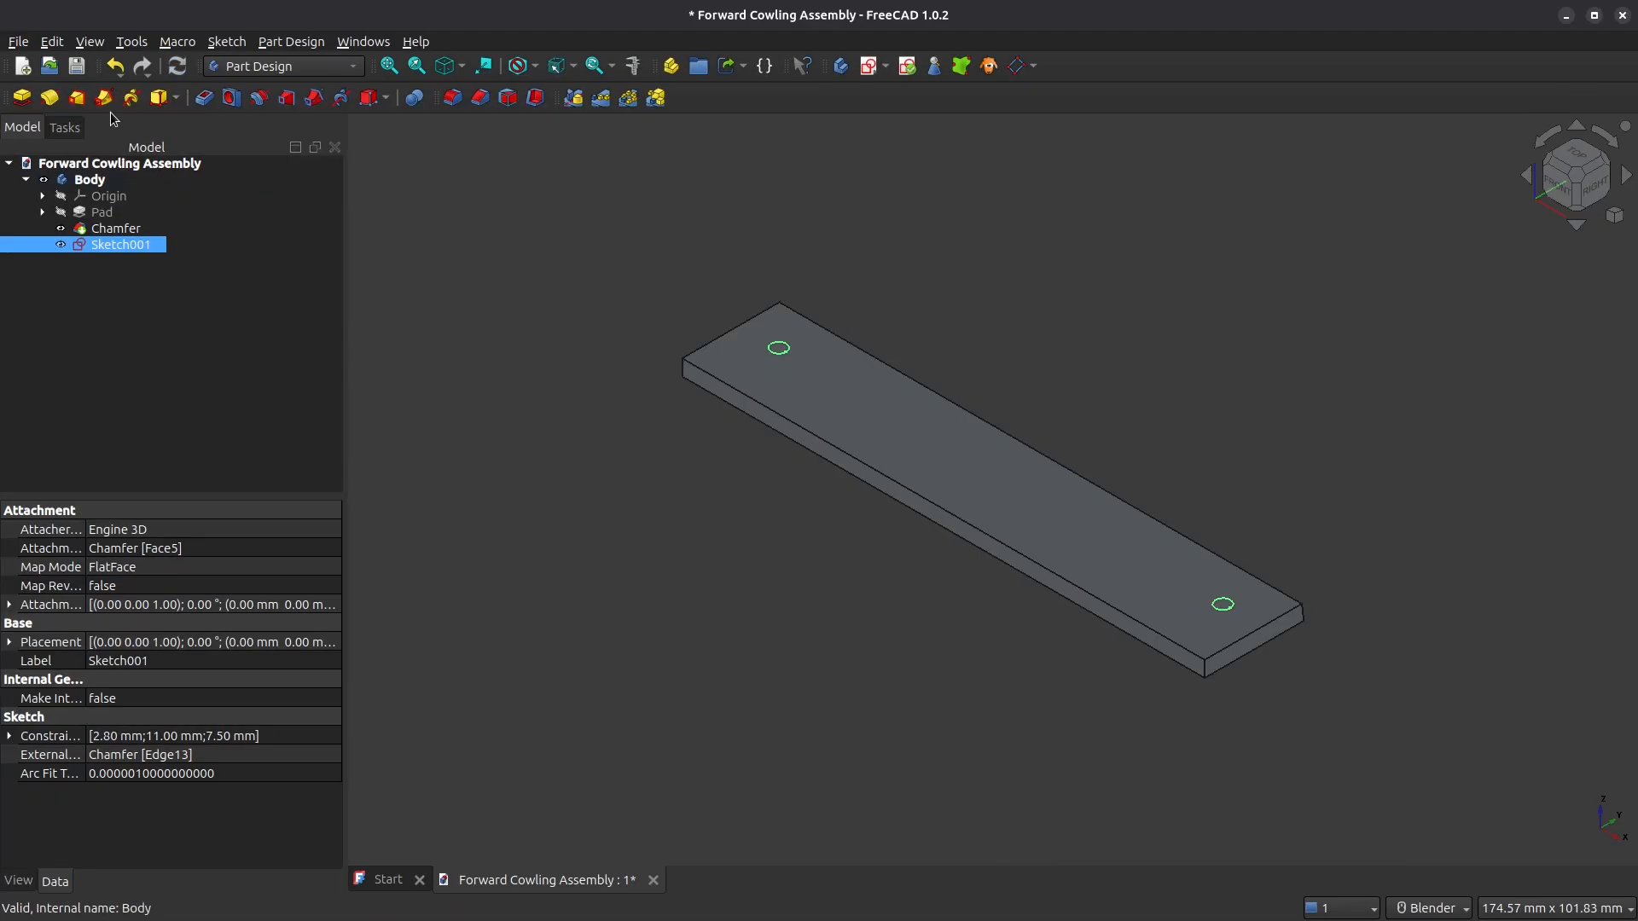
left_click(204, 98)
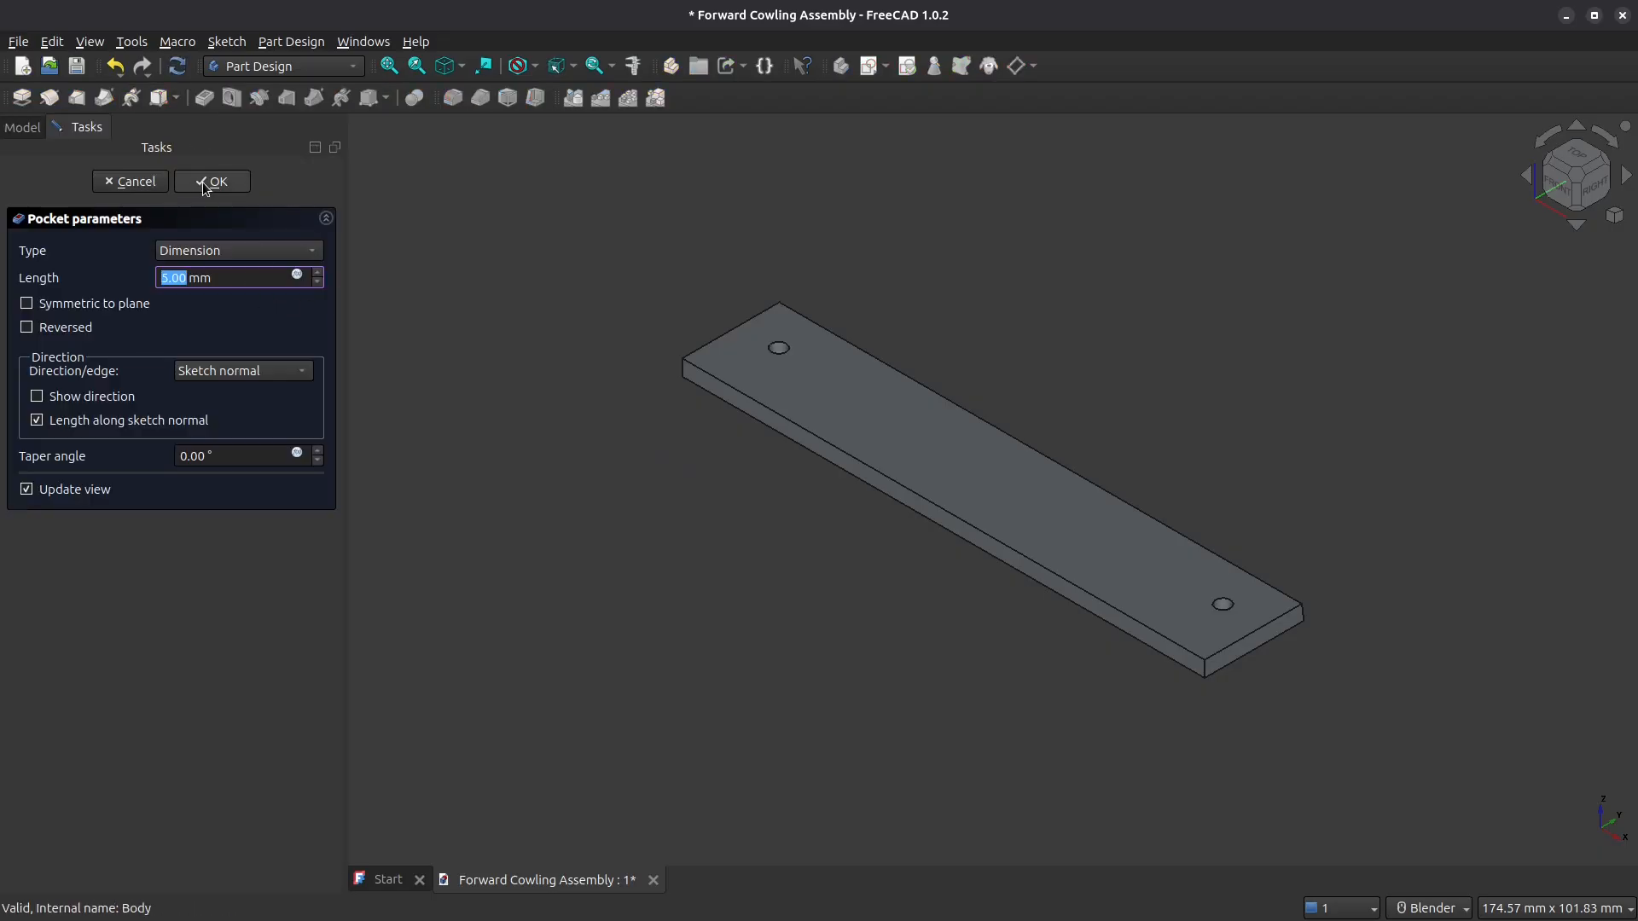
left_click(209, 182)
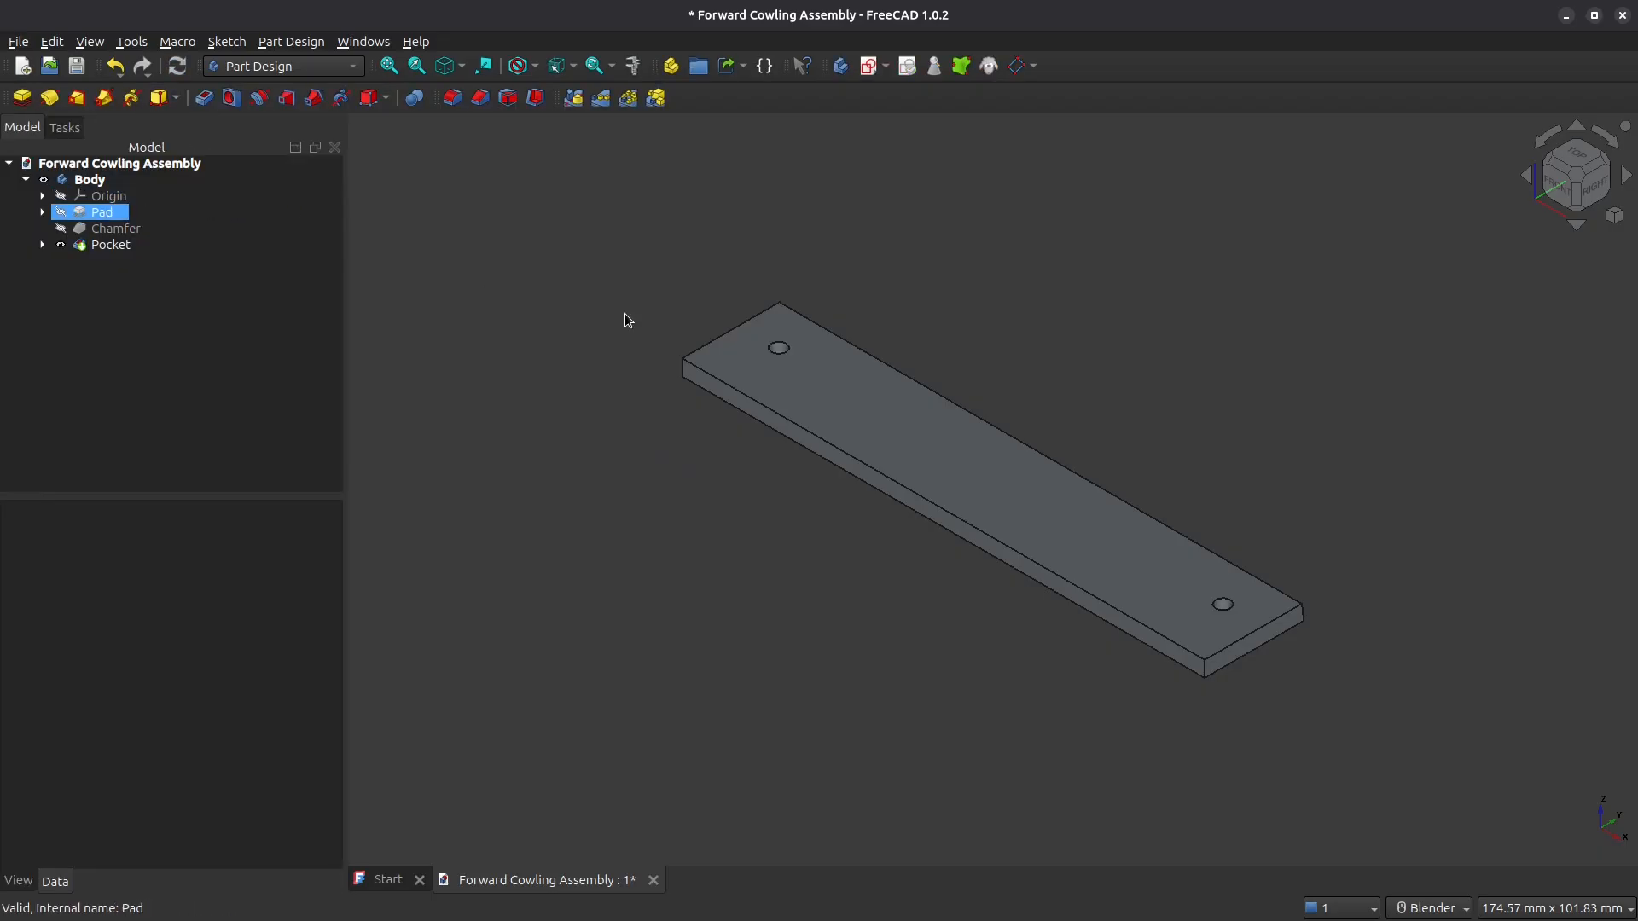
Step: Start a new sketch on the top face of the drilled plate
left_click(917, 426)
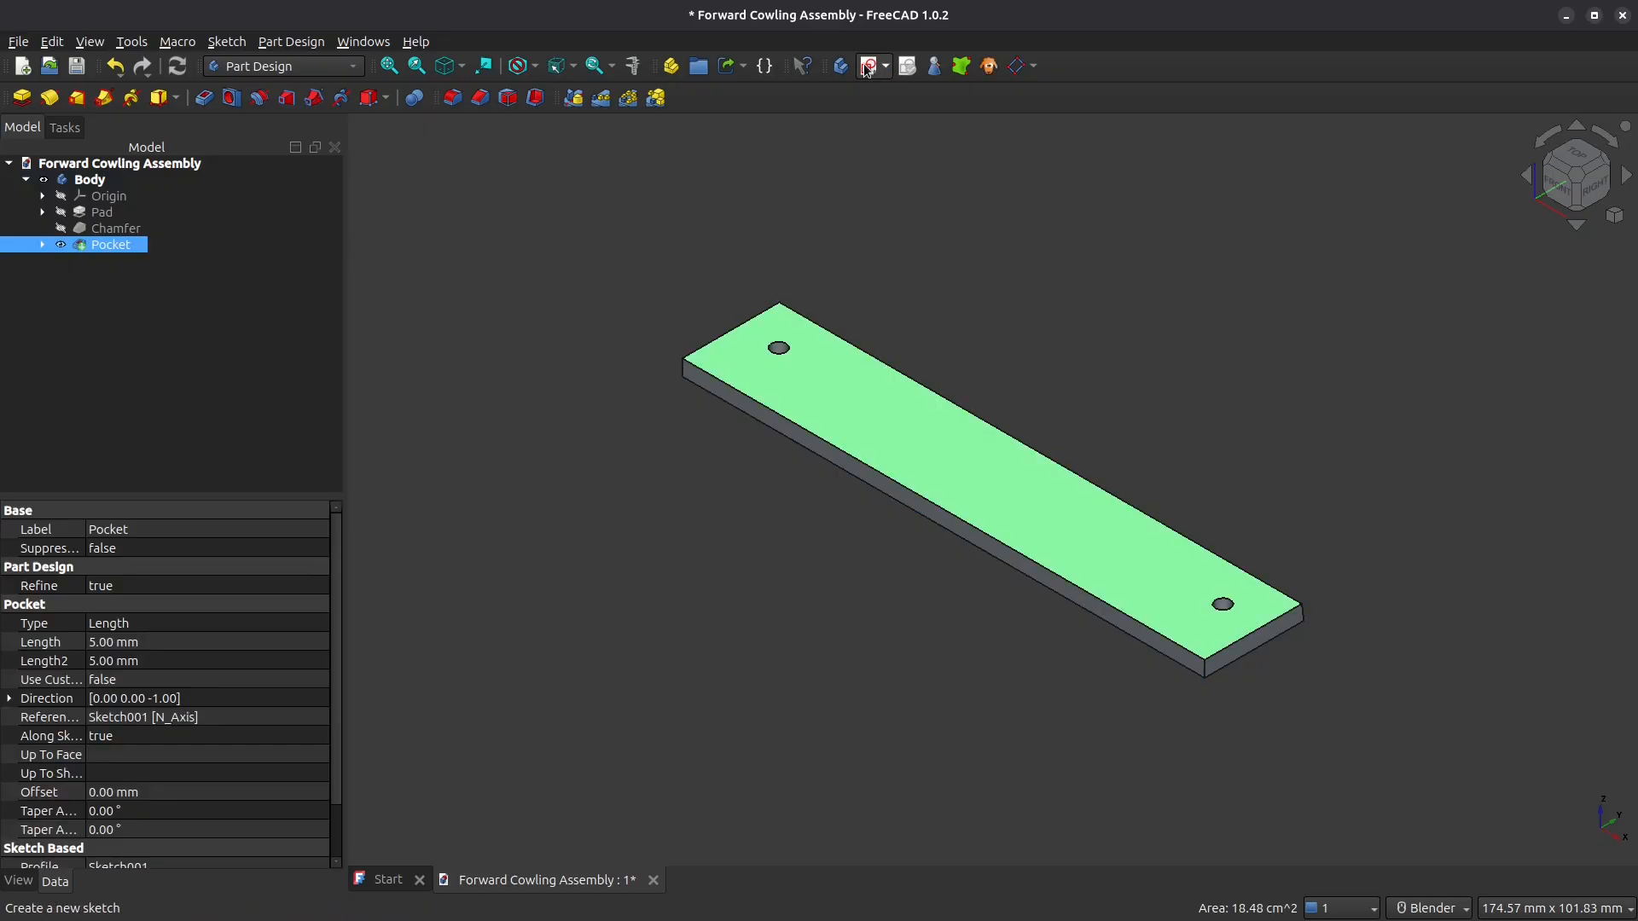
left_click(868, 66)
scroll(966, 558, "up", 2)
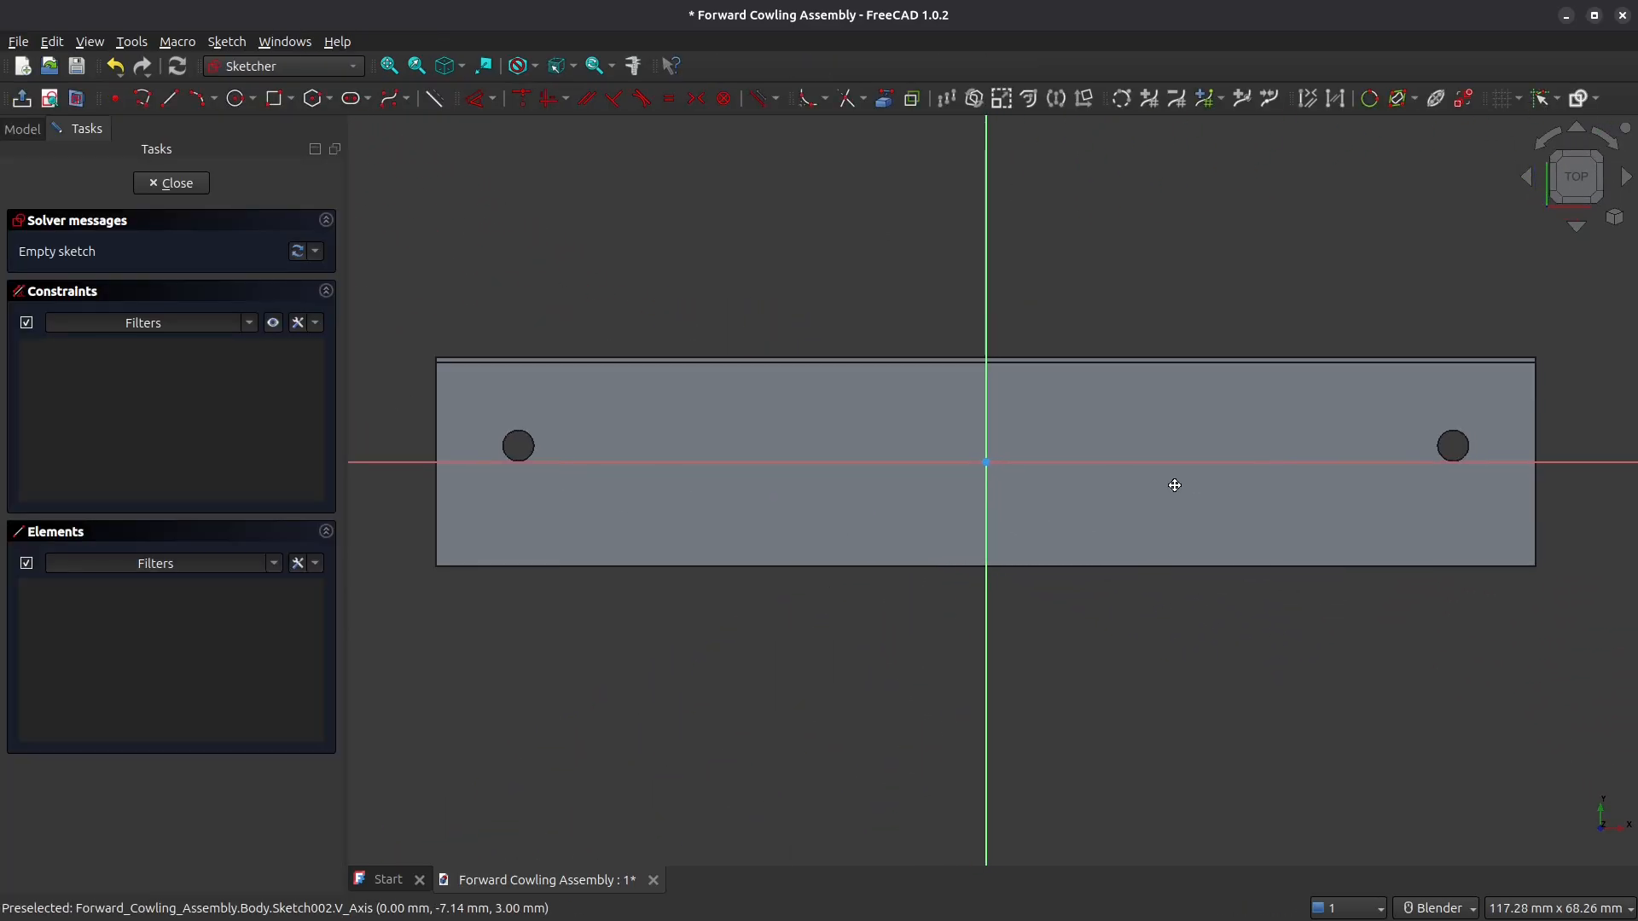
Step: Draw two upright lines, one just inboard of each hole, and constrain the left line vertical
left_click(170, 99)
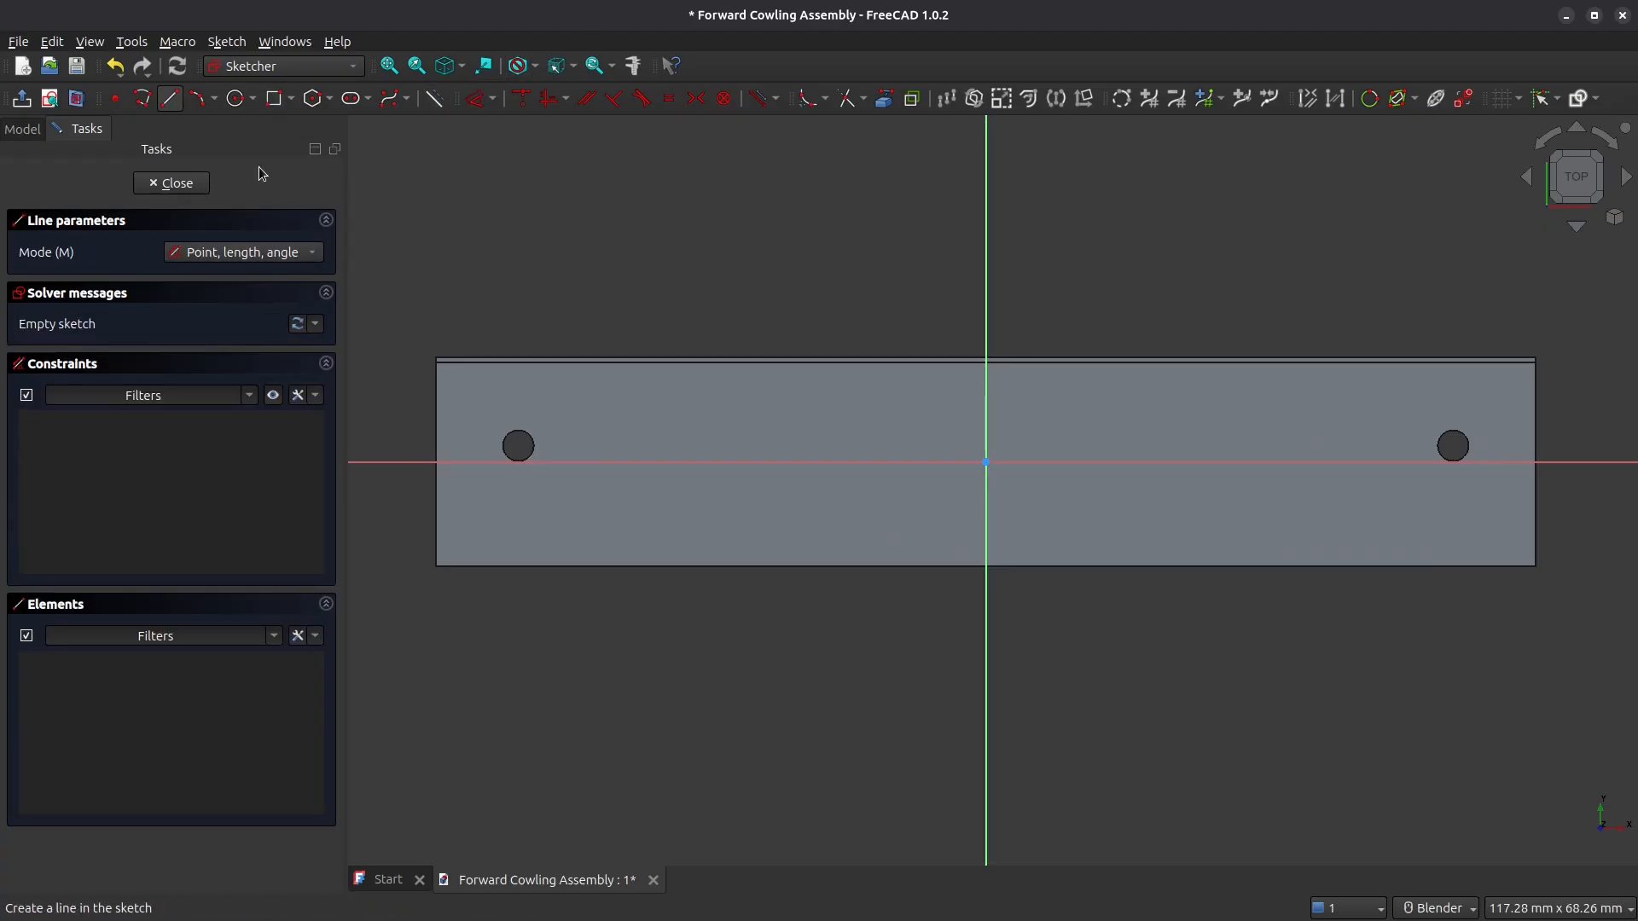
left_click(587, 416)
left_click(583, 506)
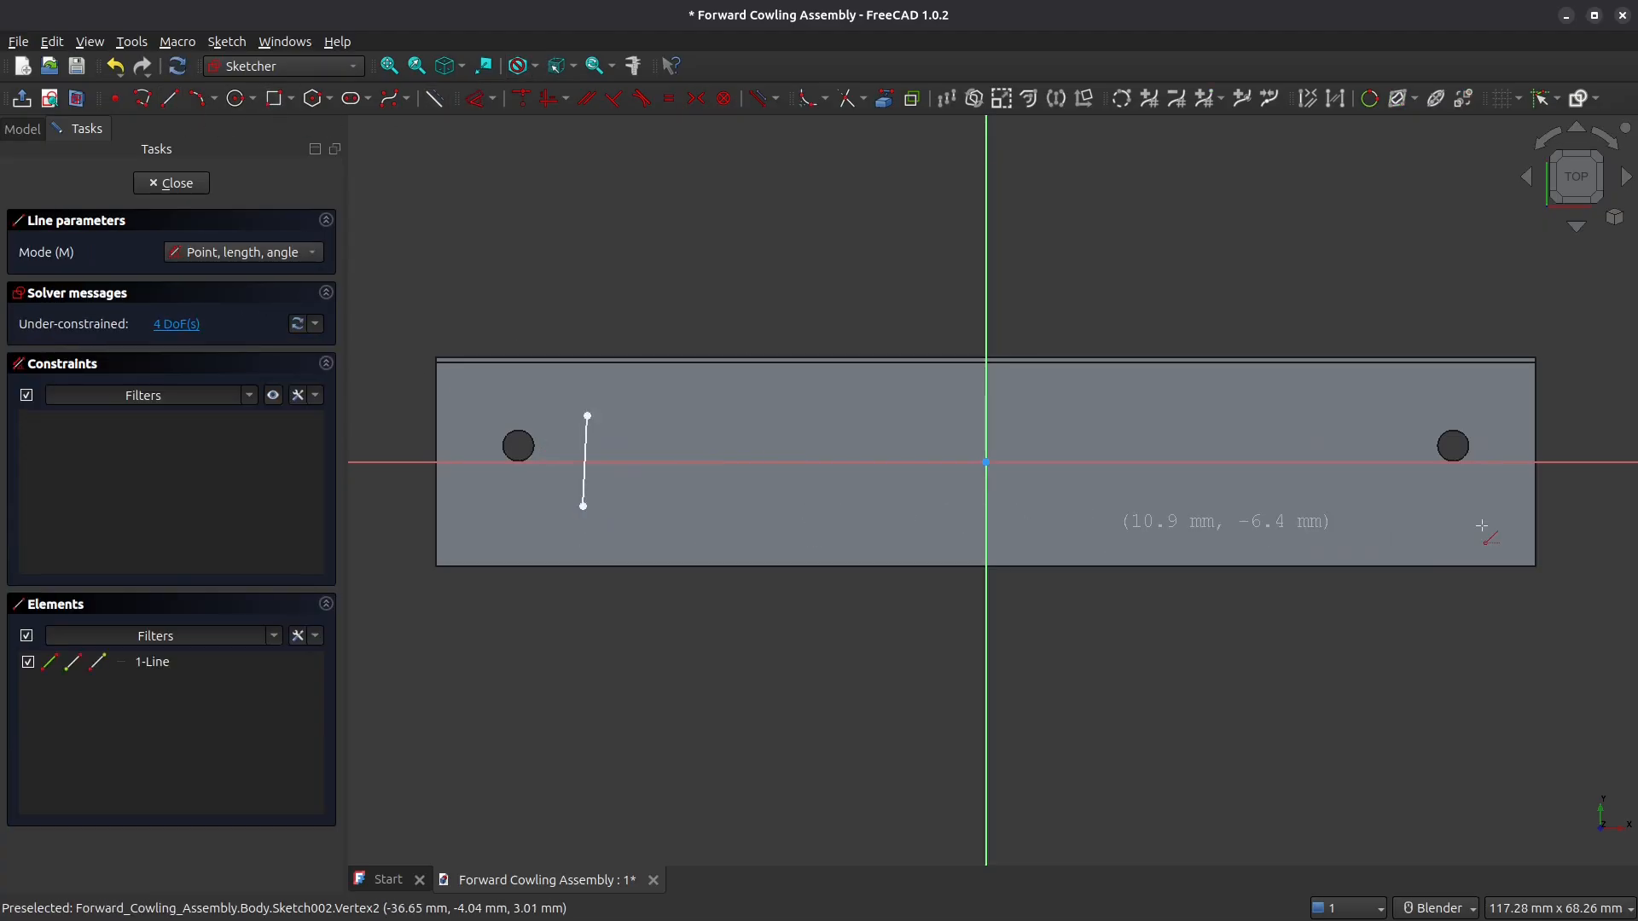
left_click(1380, 429)
left_click(1380, 511)
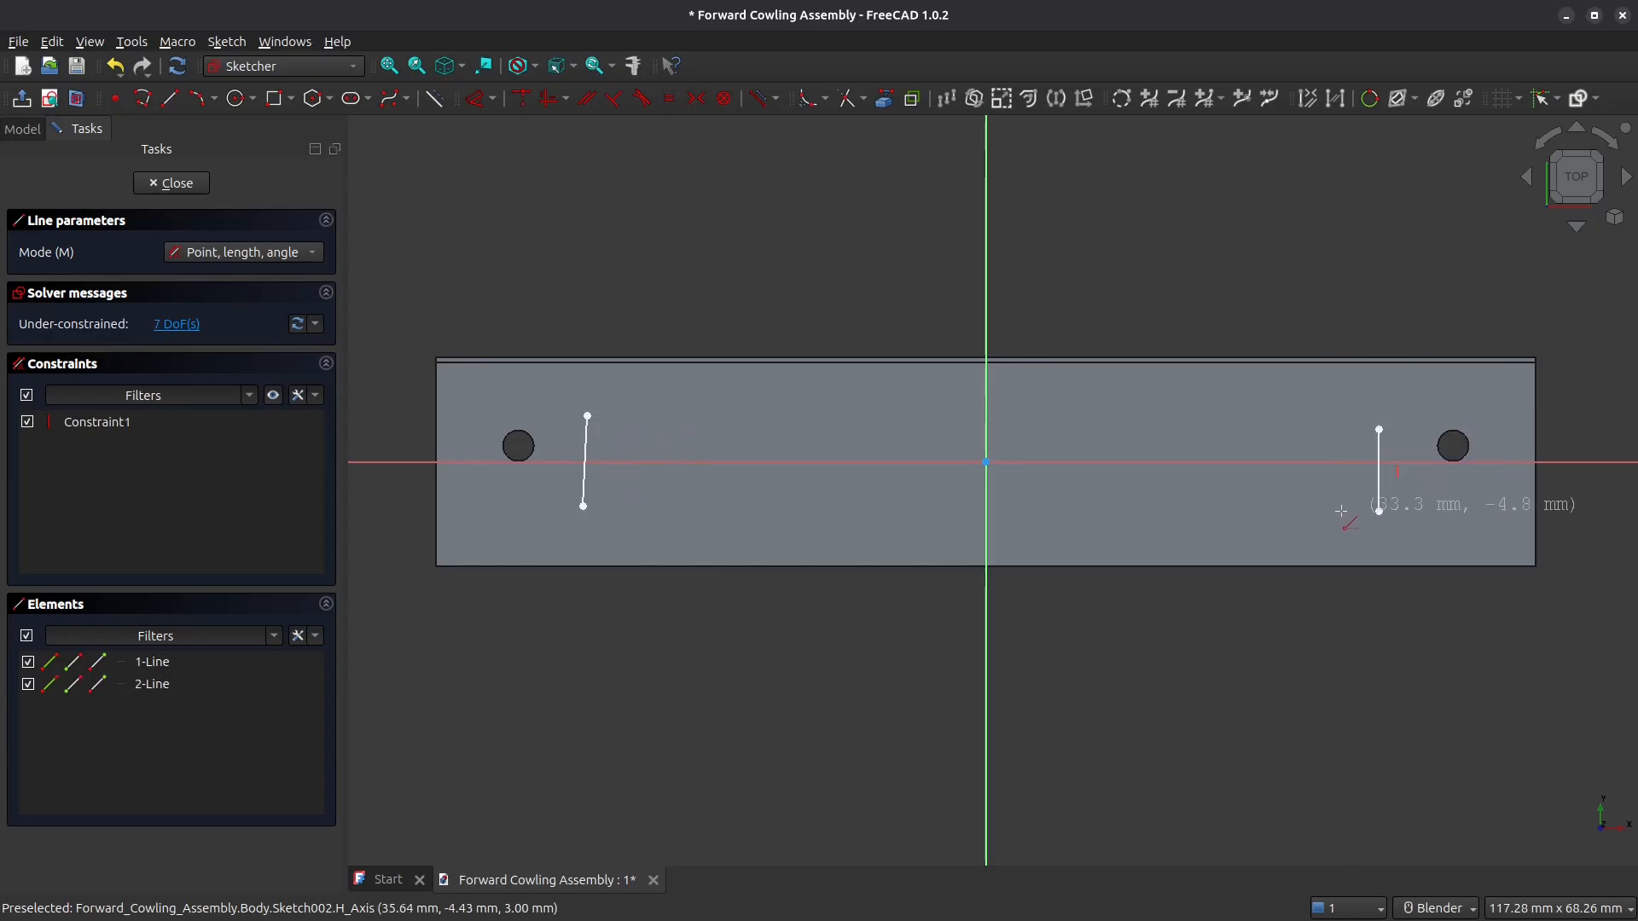
right_click(1379, 511)
left_click(587, 437)
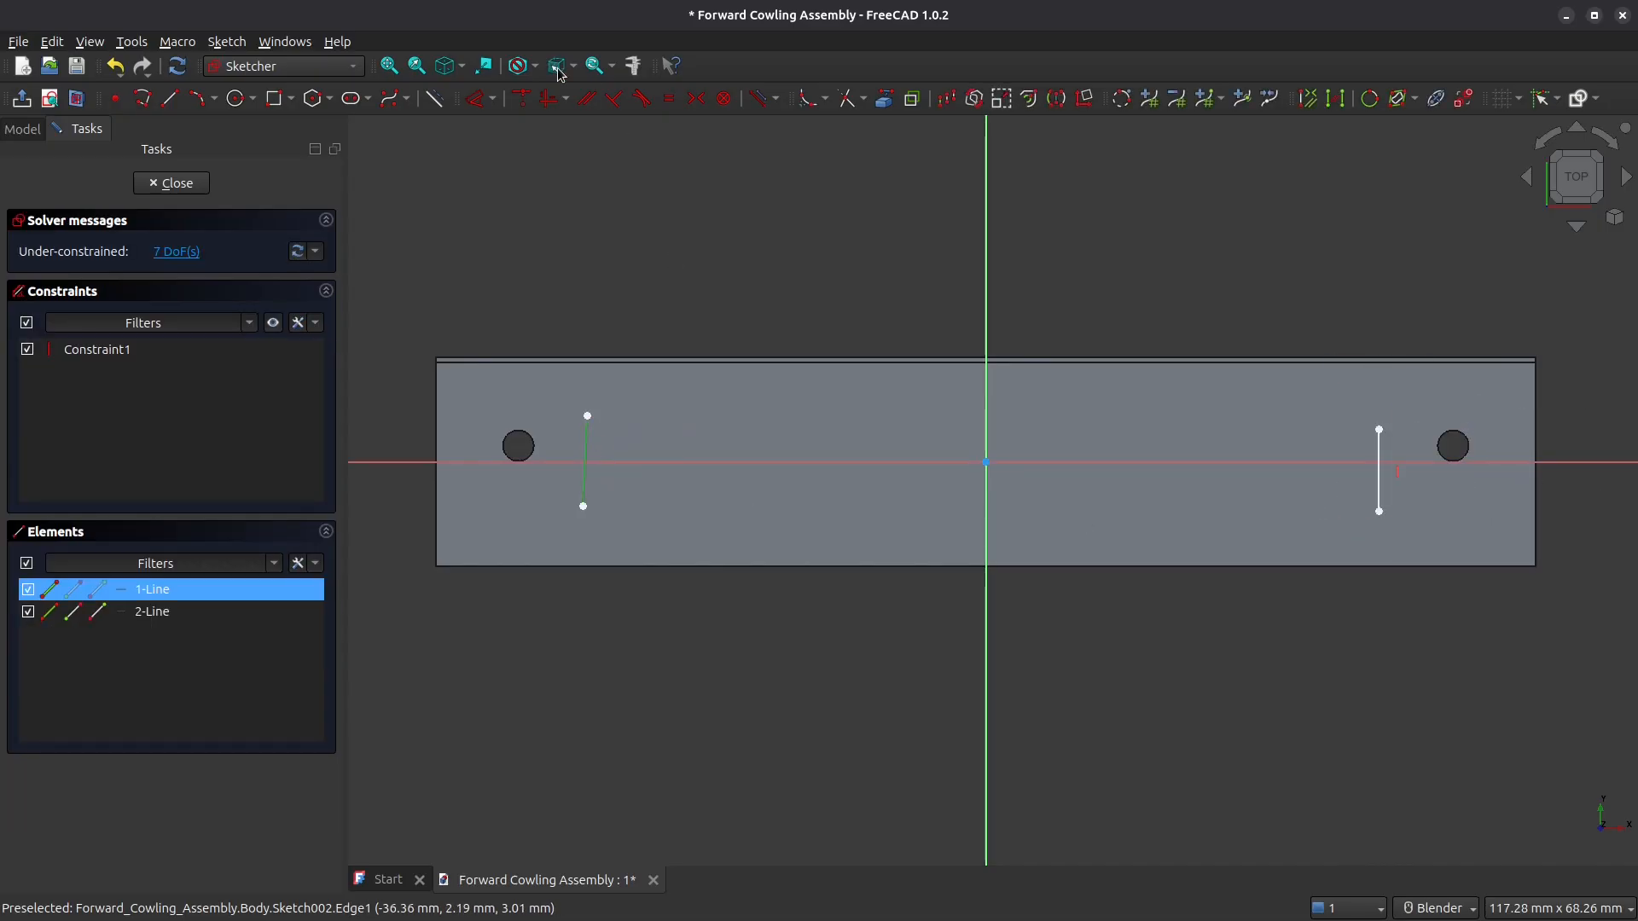
left_click(553, 96)
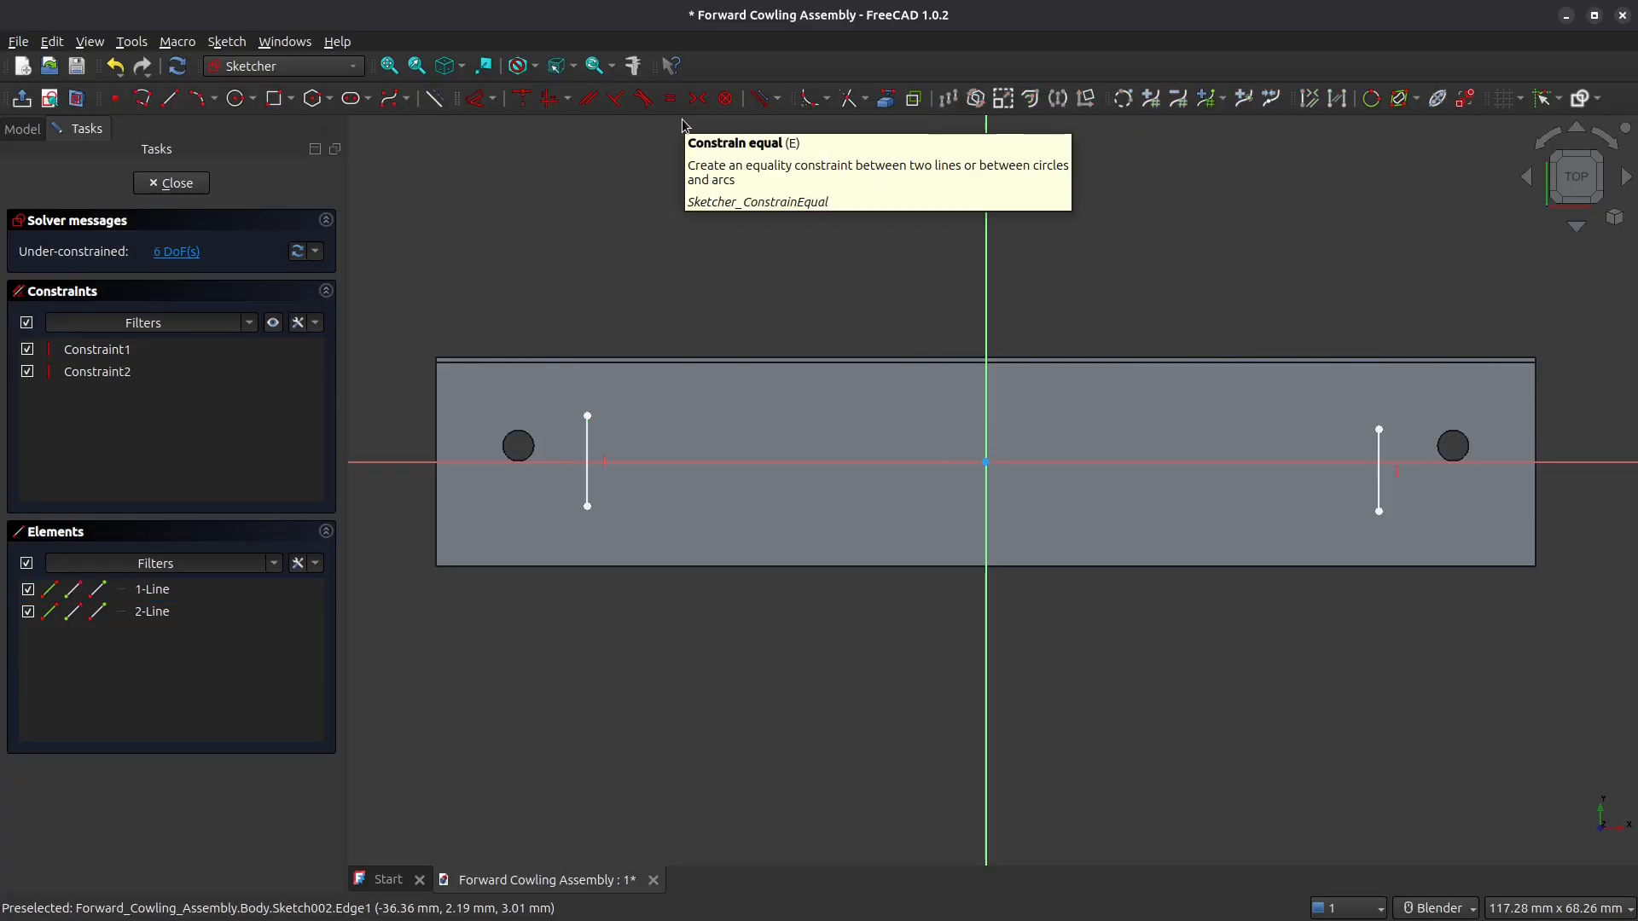
Step: Draw three narrow upright rectangles spaced out between the left line and the vertical axis
left_click(274, 99)
left_click(640, 416)
left_click(672, 508)
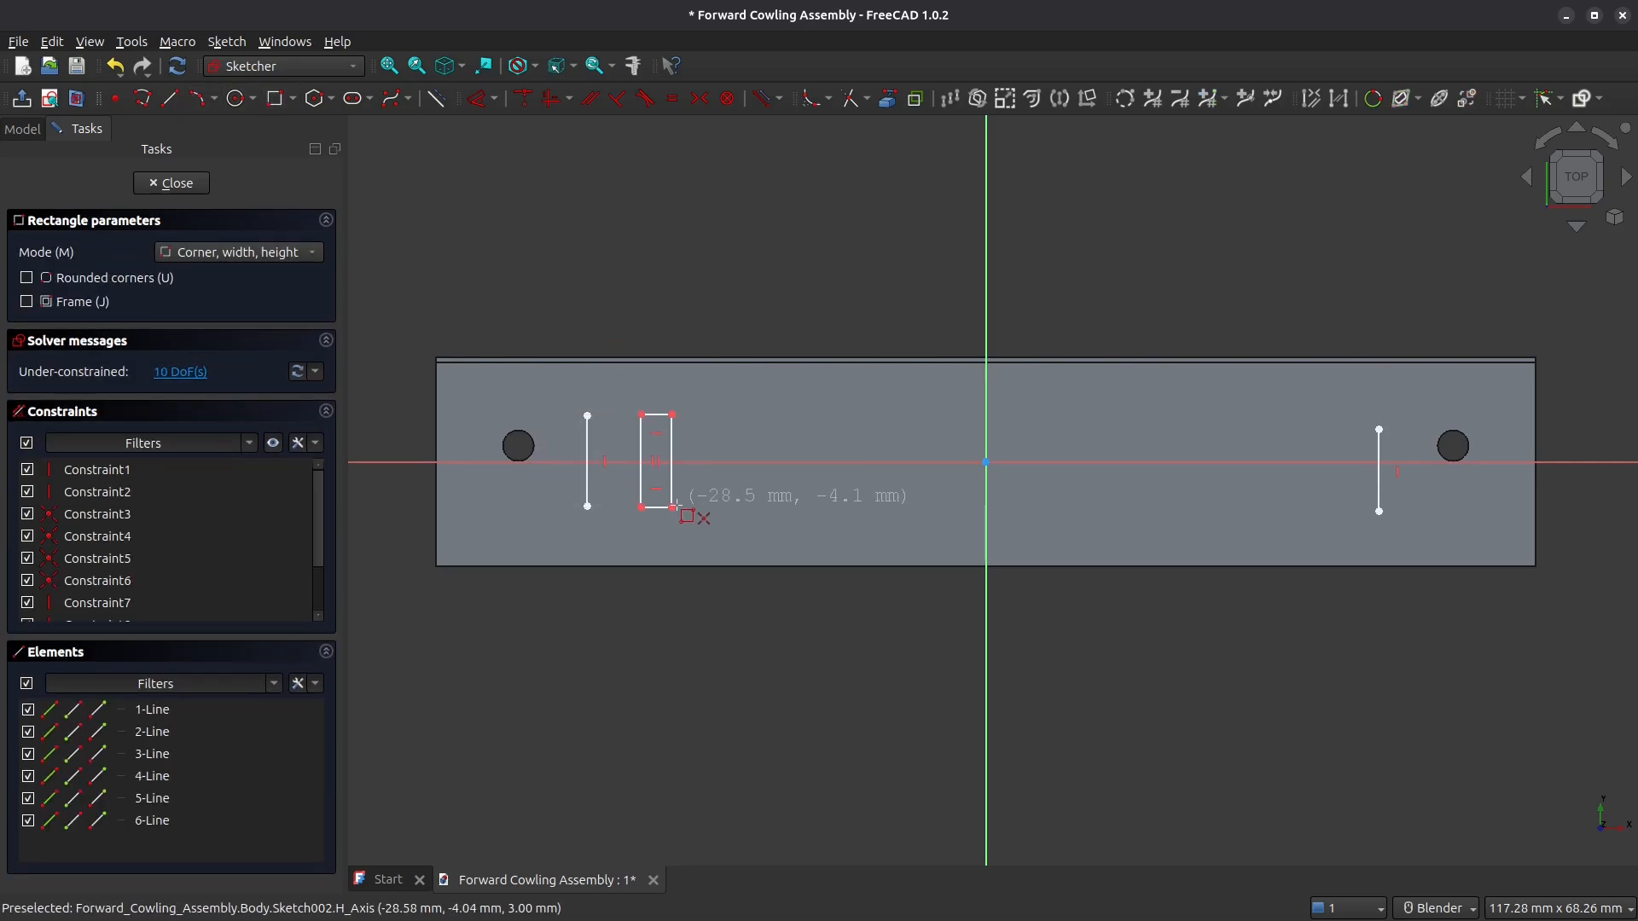
left_click(760, 410)
left_click(799, 502)
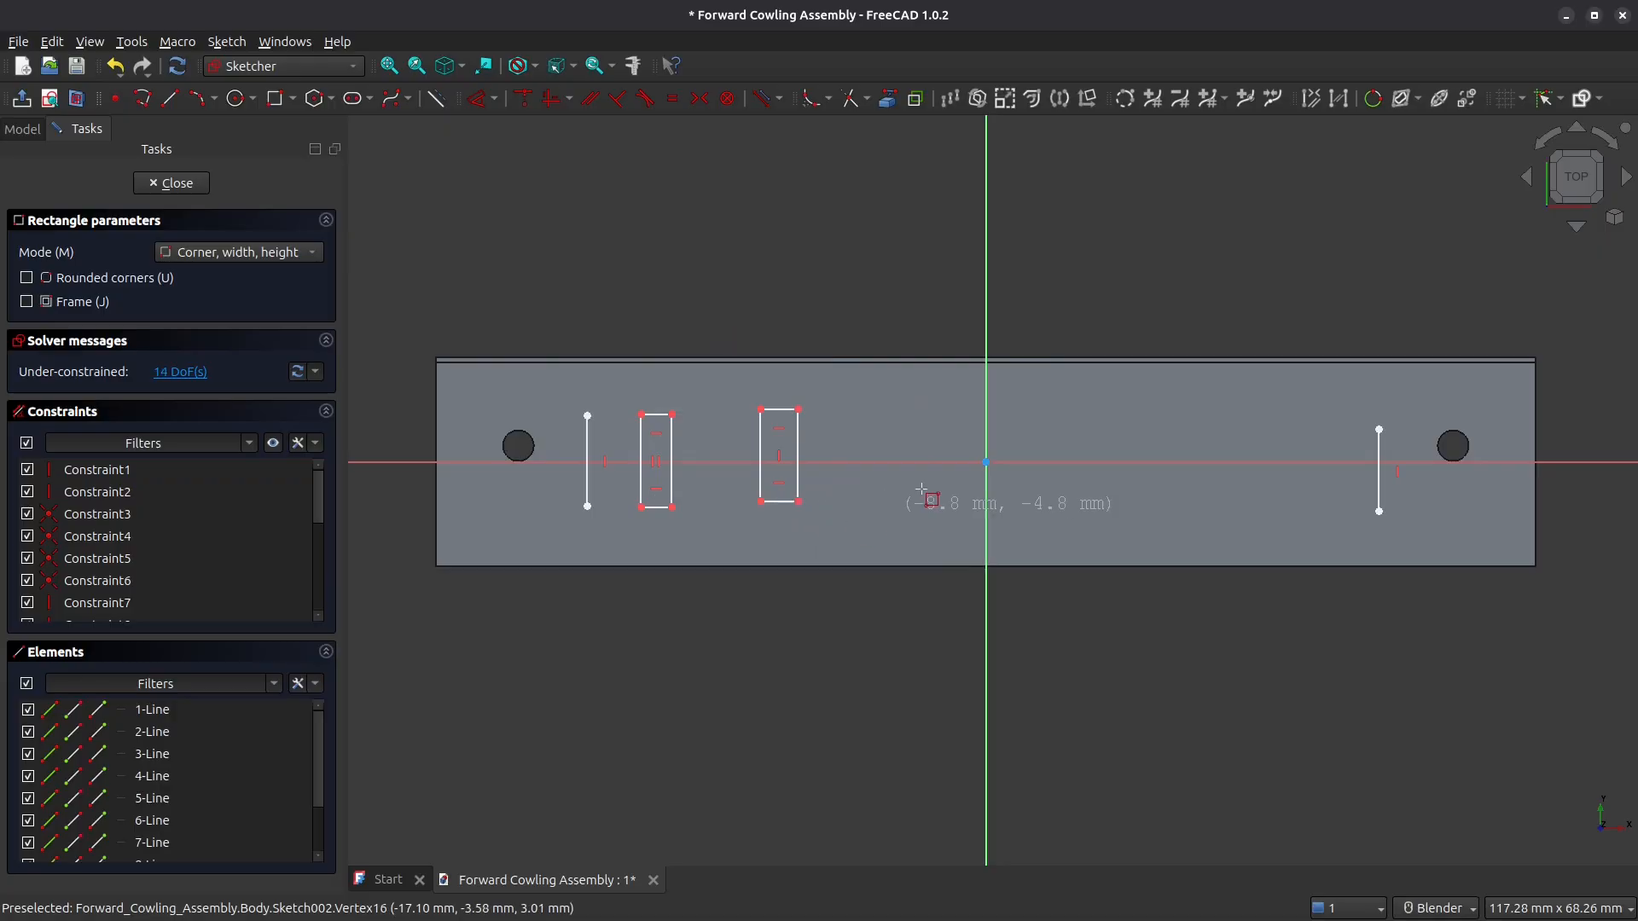
left_click(868, 421)
left_click(917, 501)
Step: Draw three more upright rectangles between the vertical axis and the right line, the one nearest the axis about 3.6 × 8.2 mm
left_click(1061, 422)
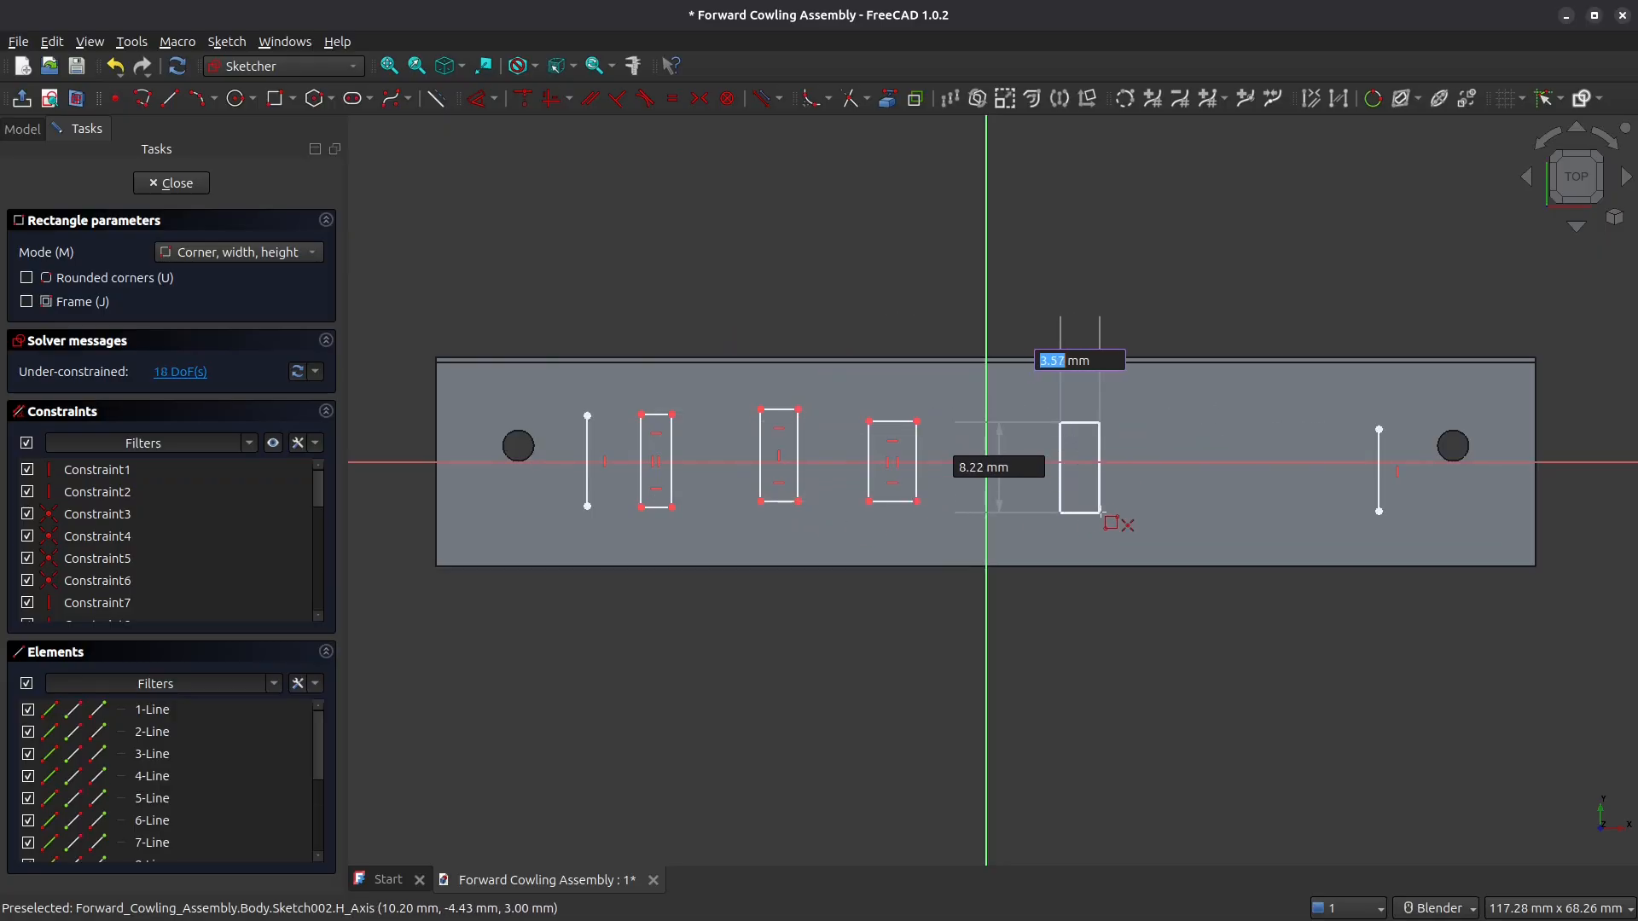
left_click(1100, 512)
left_click(1184, 425)
left_click(1230, 505)
left_click(1298, 422)
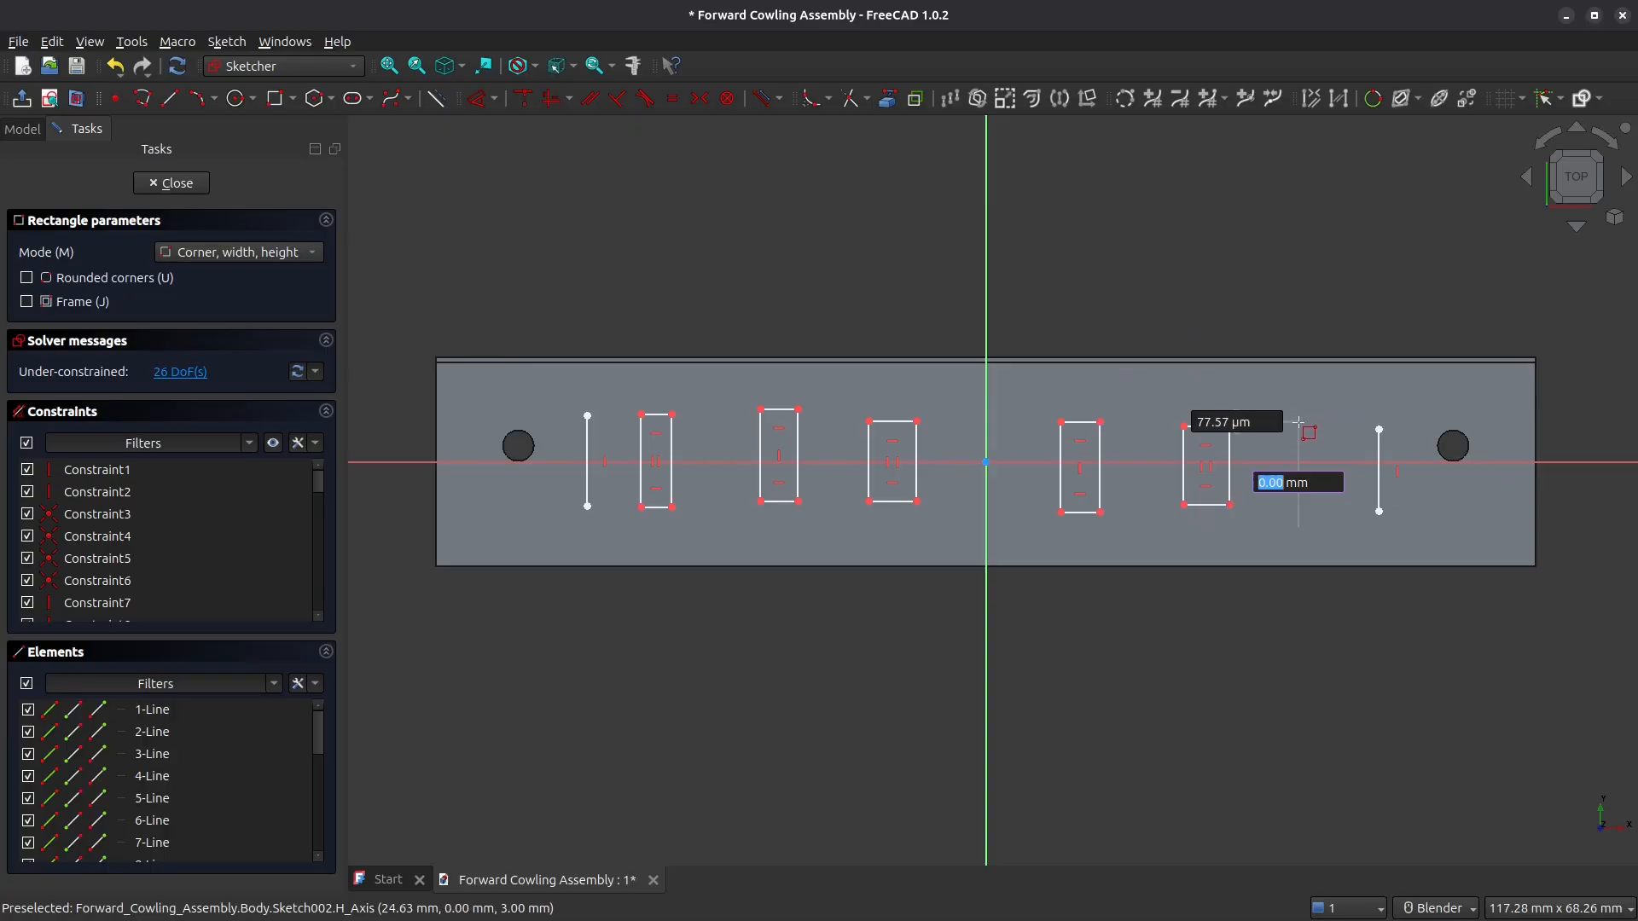
left_click(1344, 517)
key("Escape")
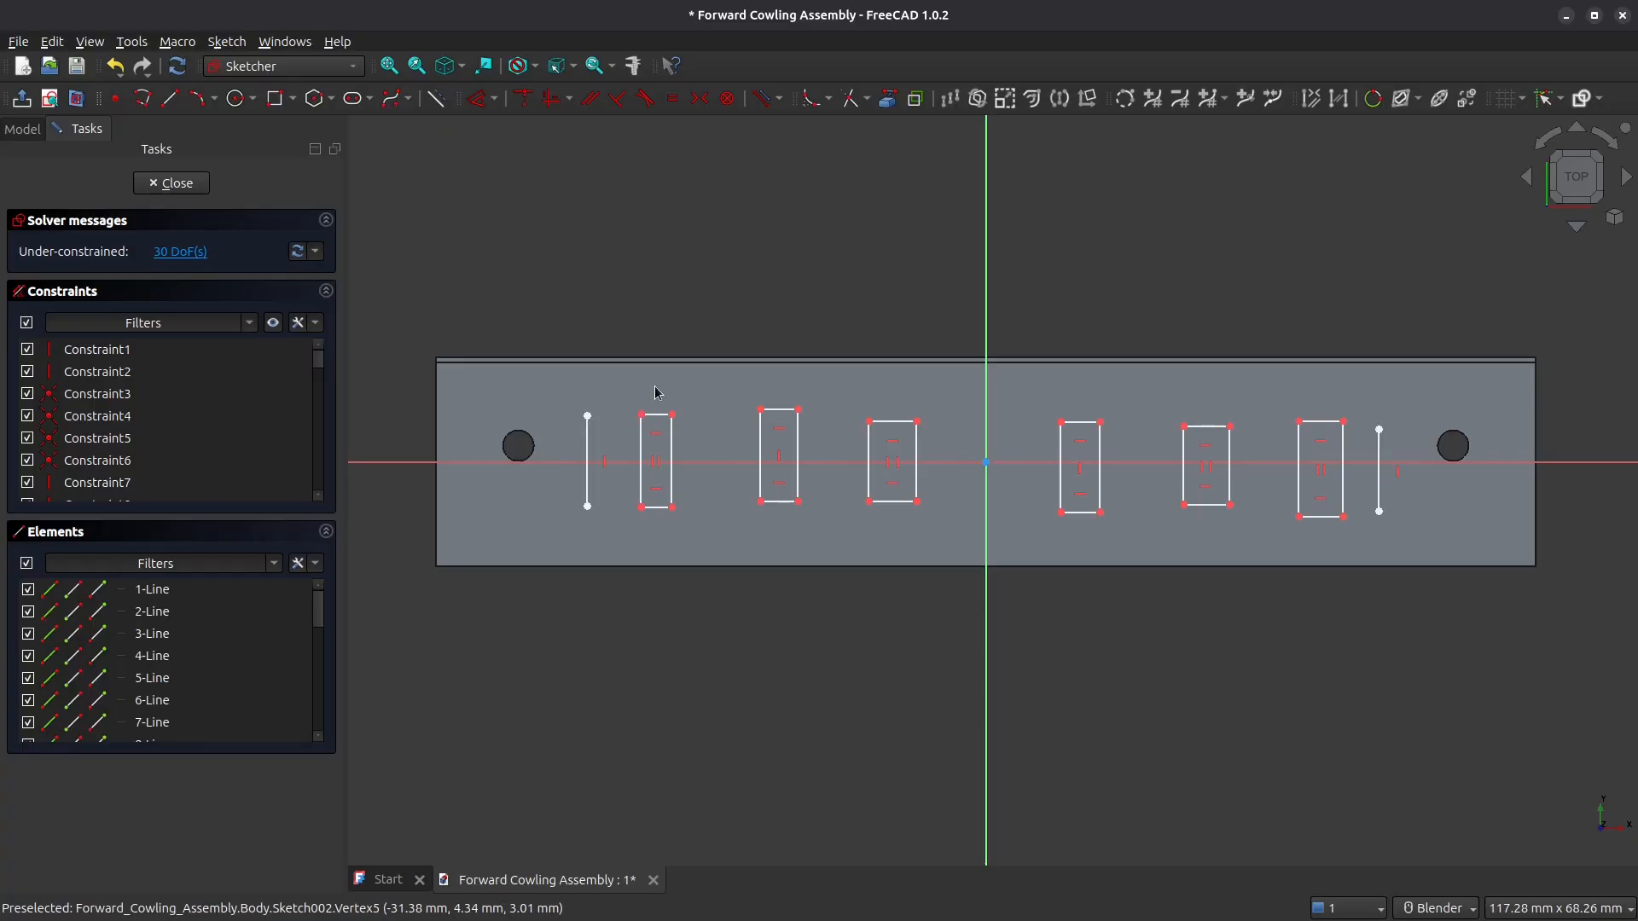
Step: Constrain the top edges of all six rectangles to equal length
scroll(657, 375, "up", 2)
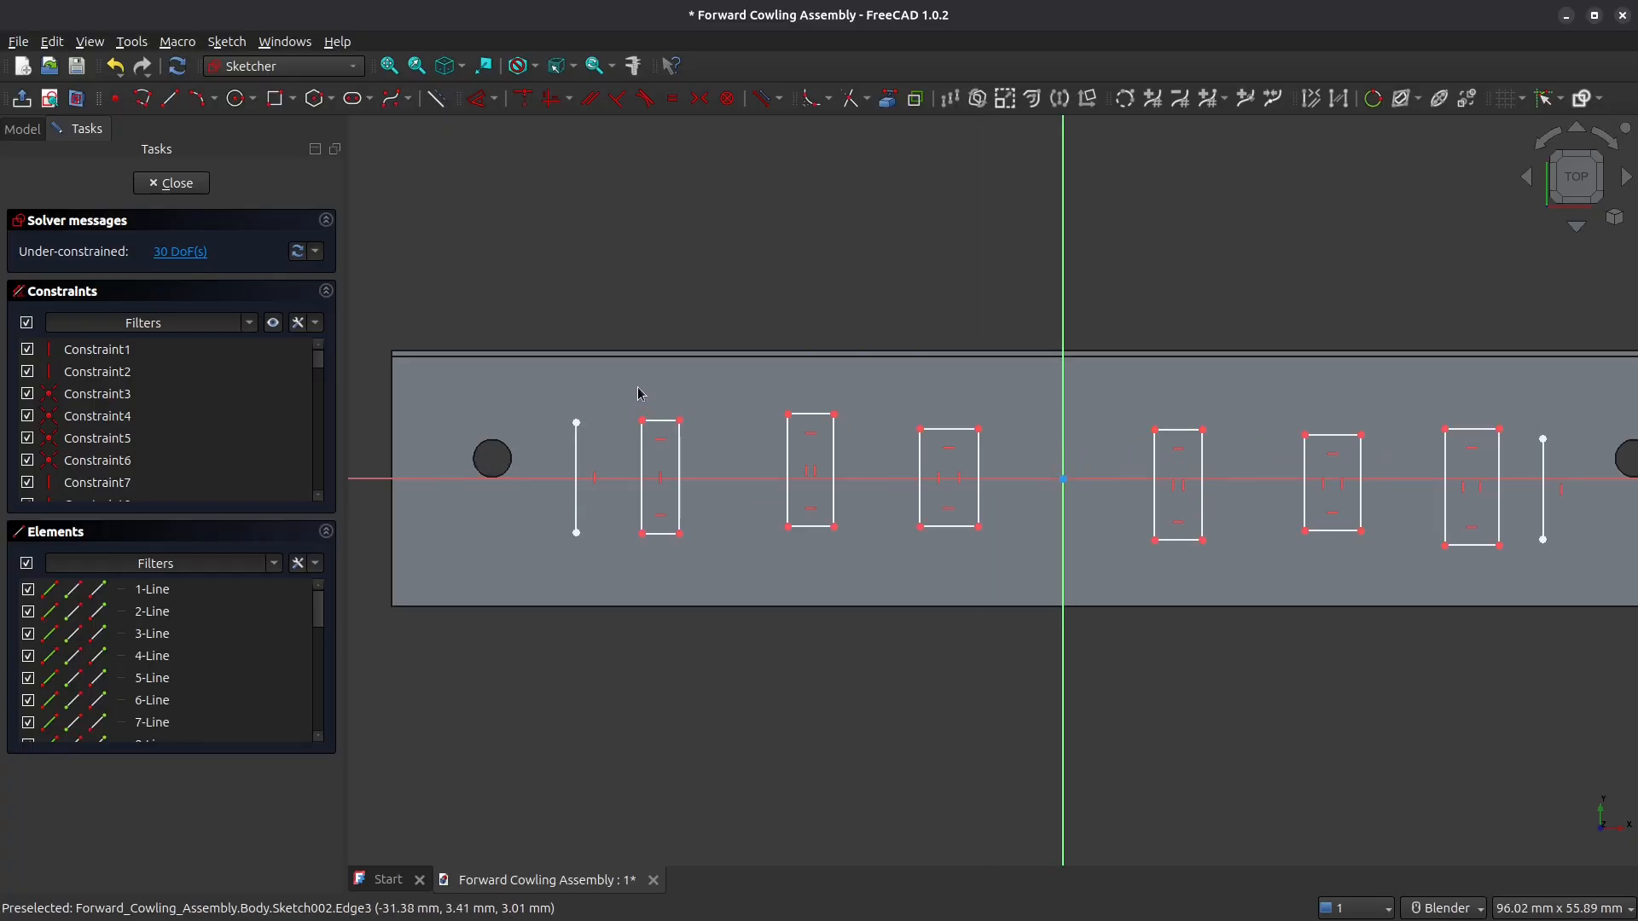
left_click(670, 419)
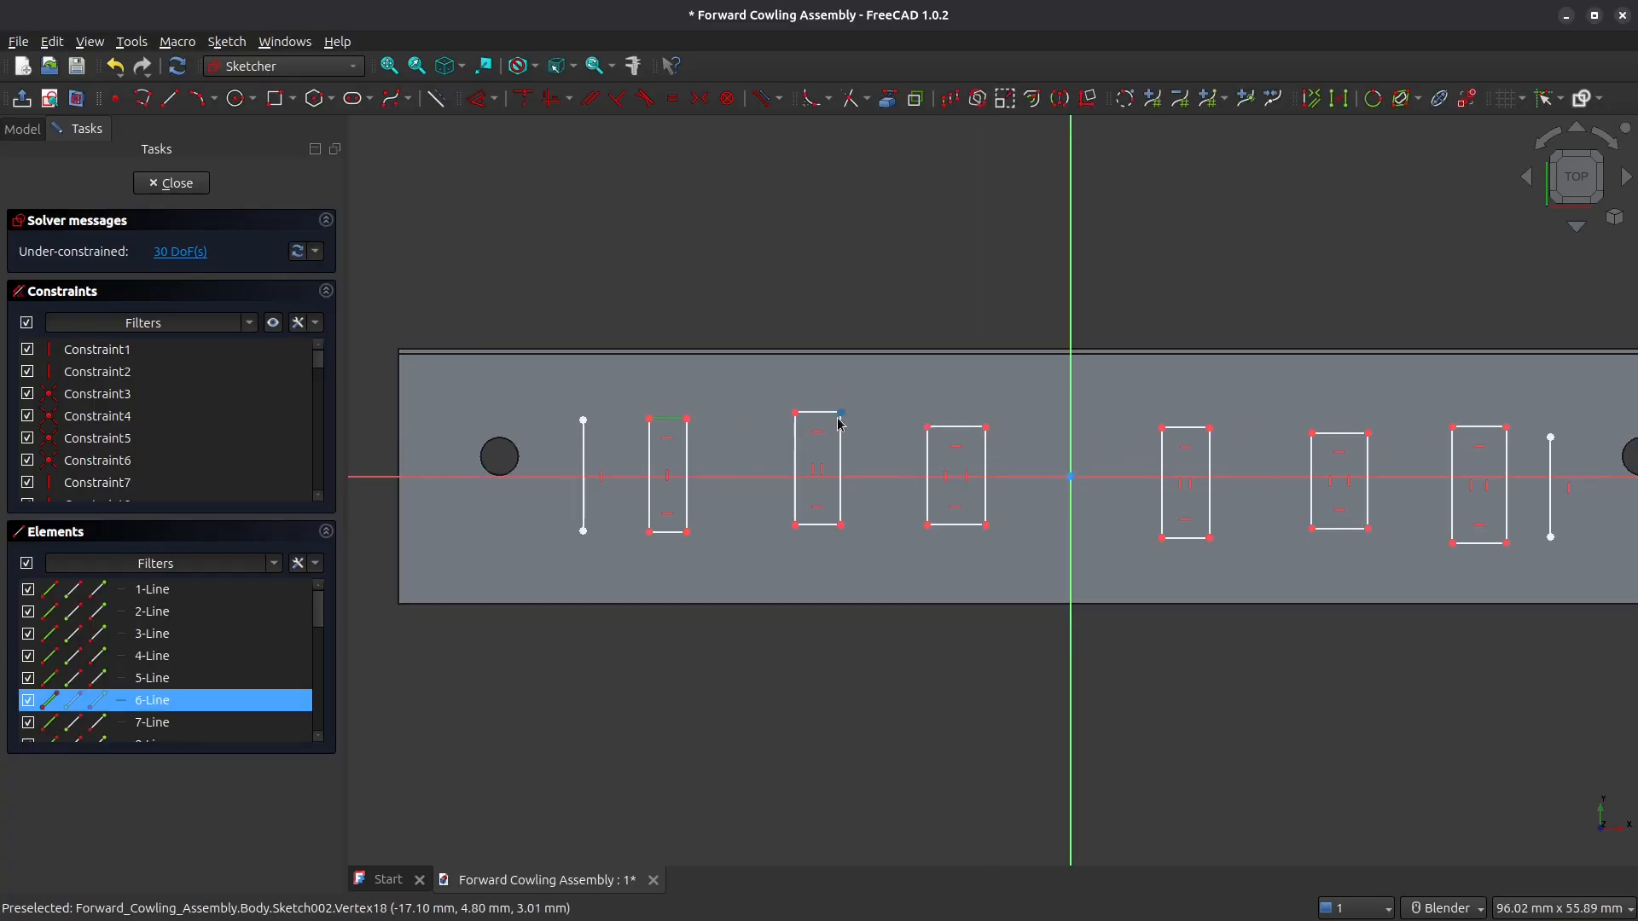
left_click(969, 427)
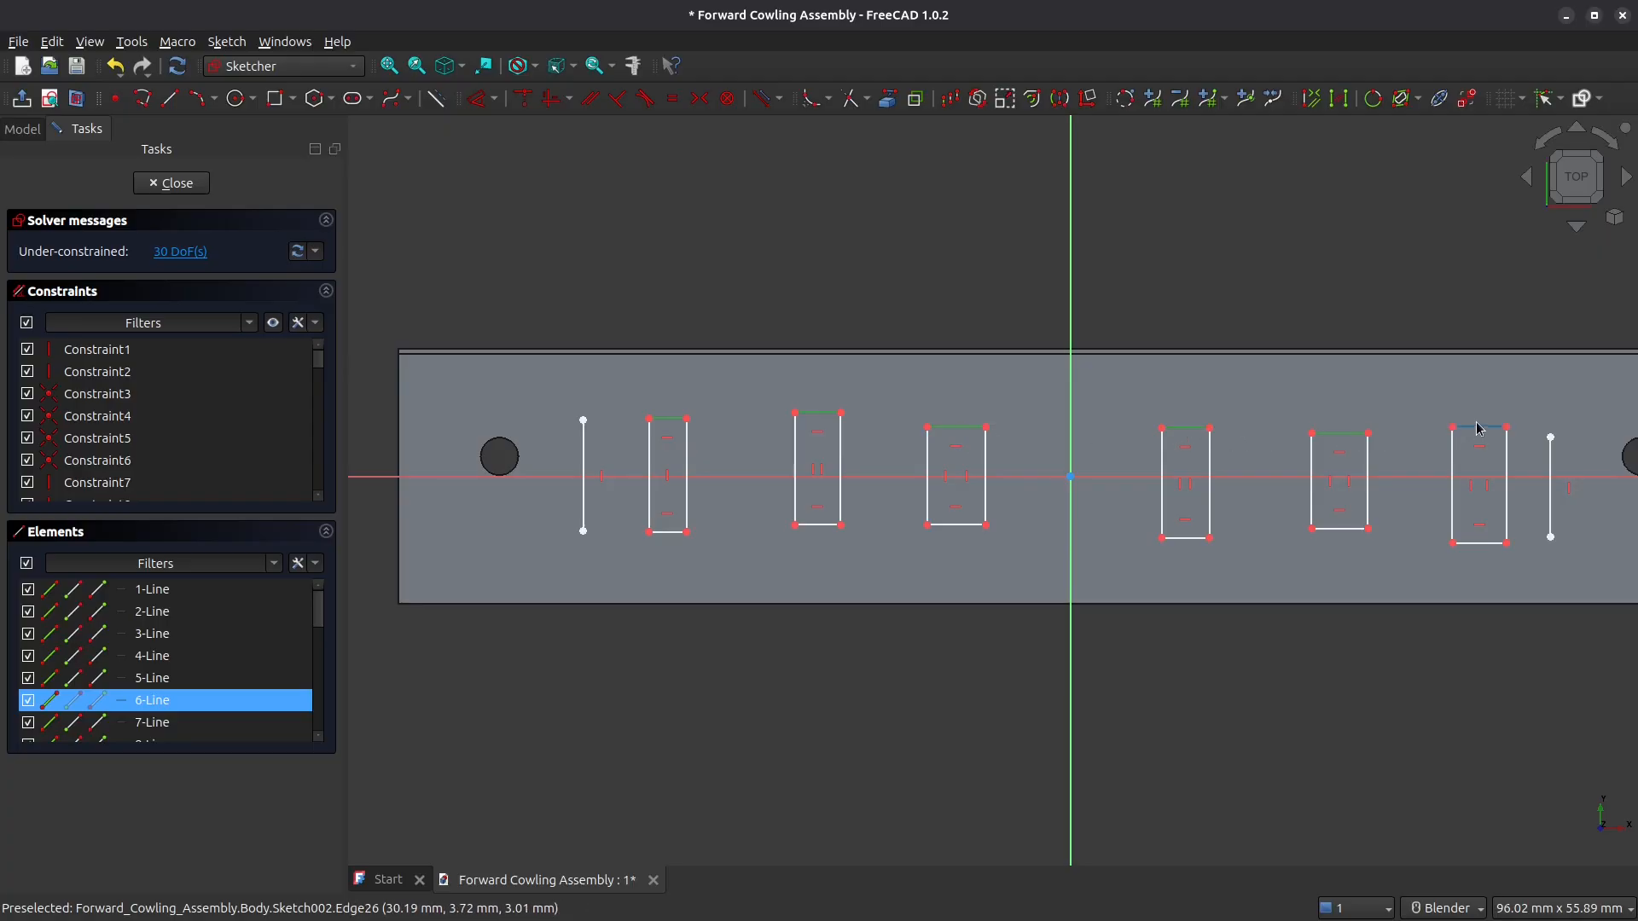
left_click(673, 98)
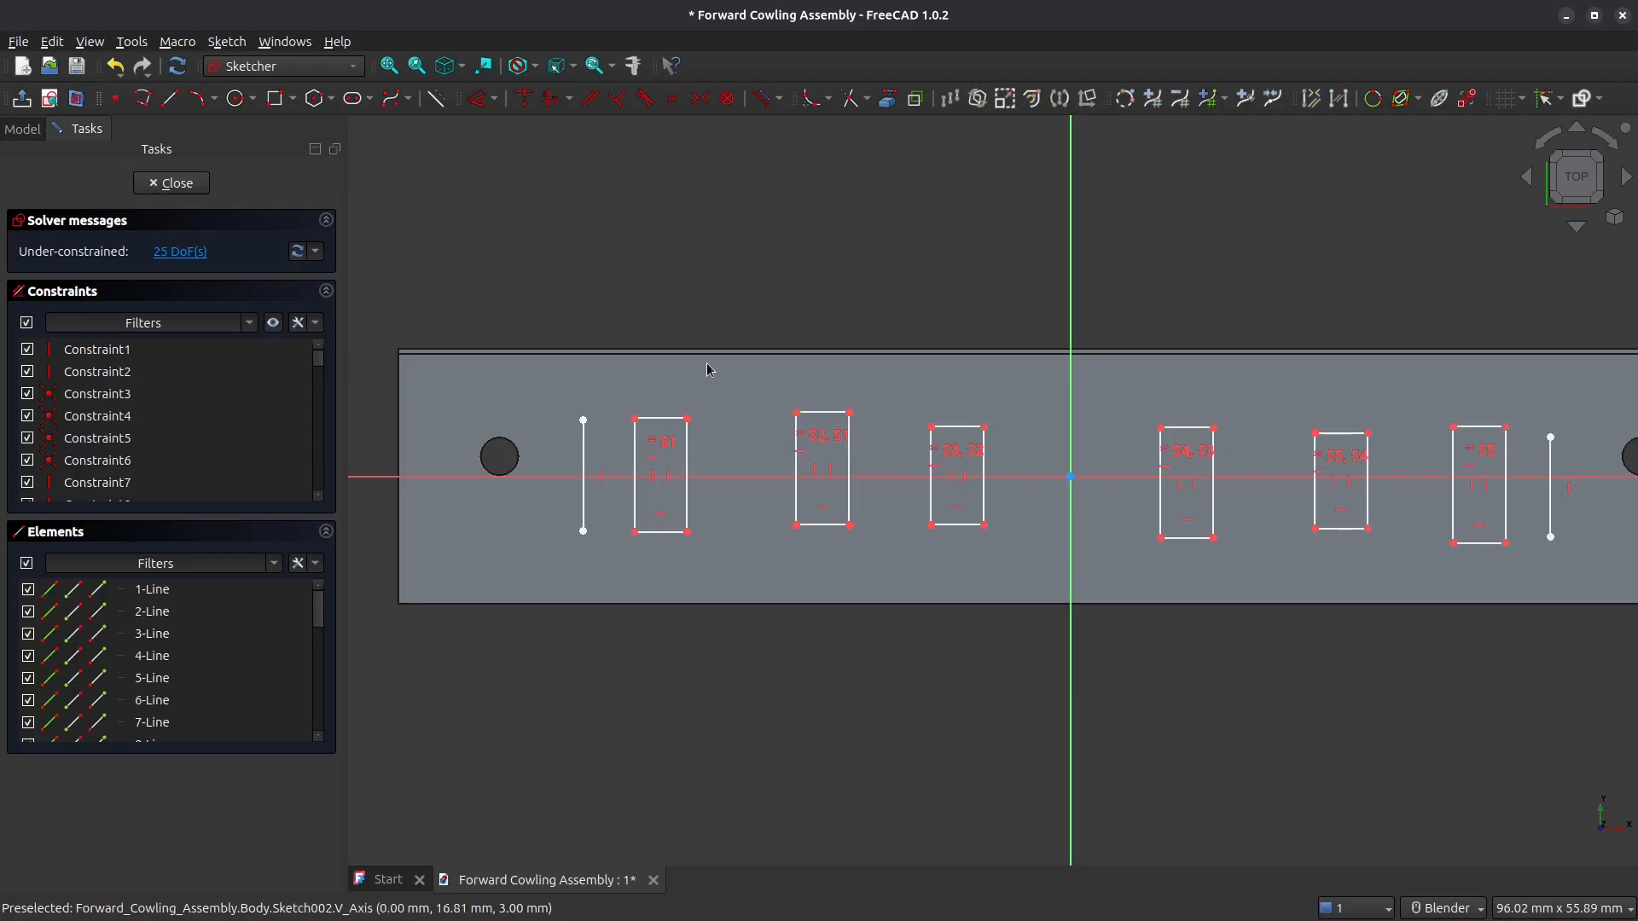
left_click(688, 452)
key("Escape")
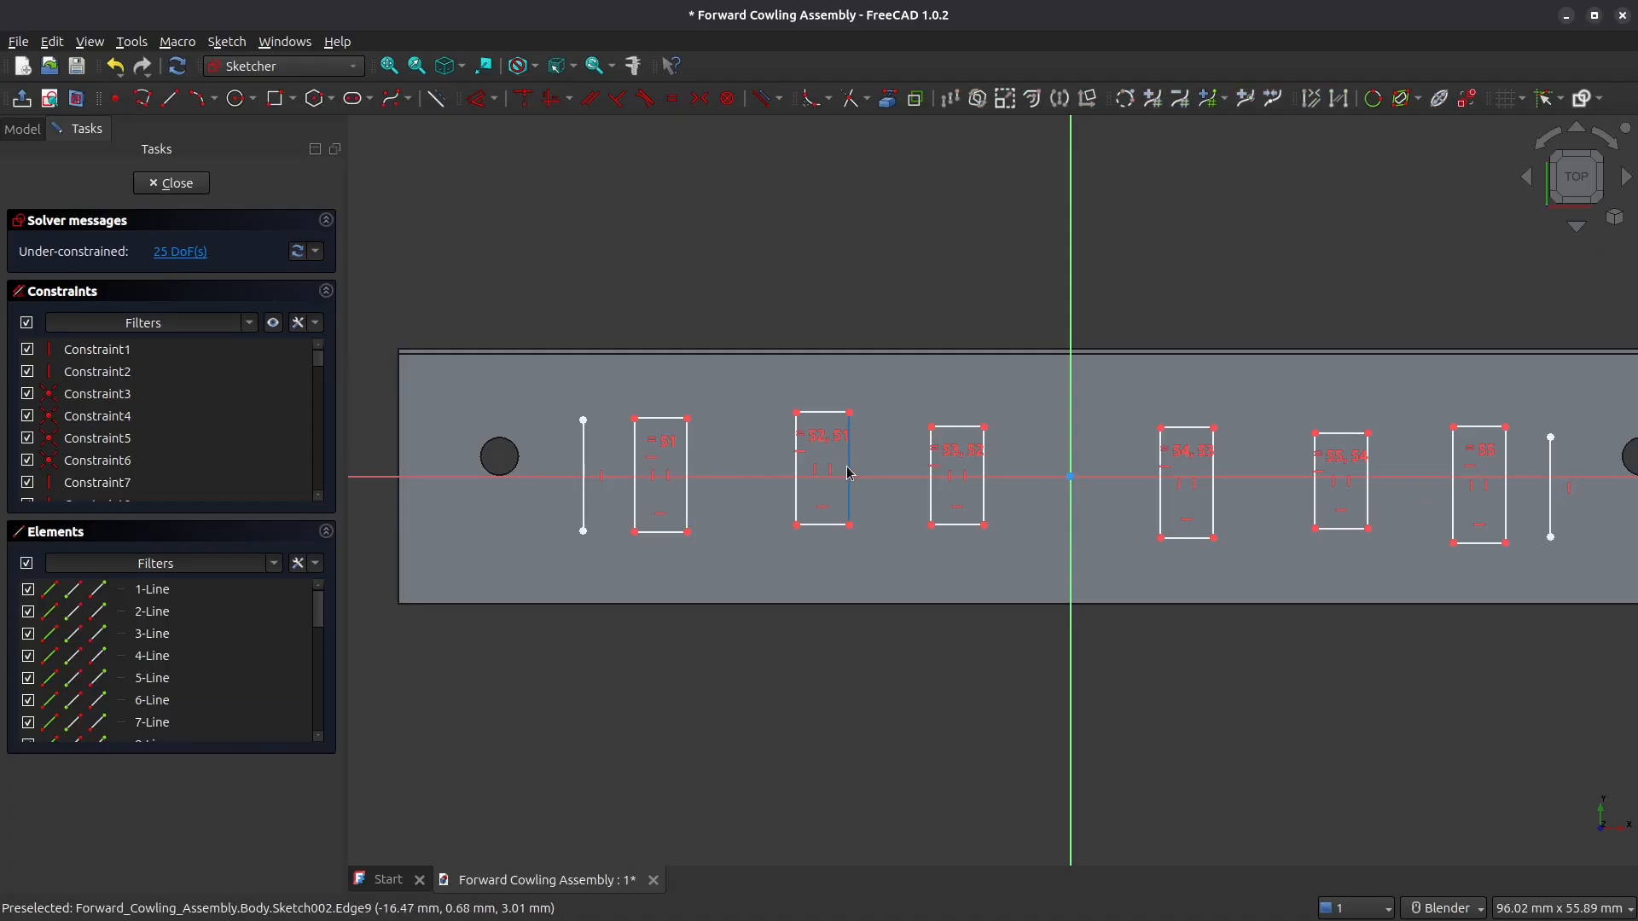
Step: Constrain the right edges of all six rectangles and the two outer upright lines to equal length
left_click(688, 465)
left_click(584, 461)
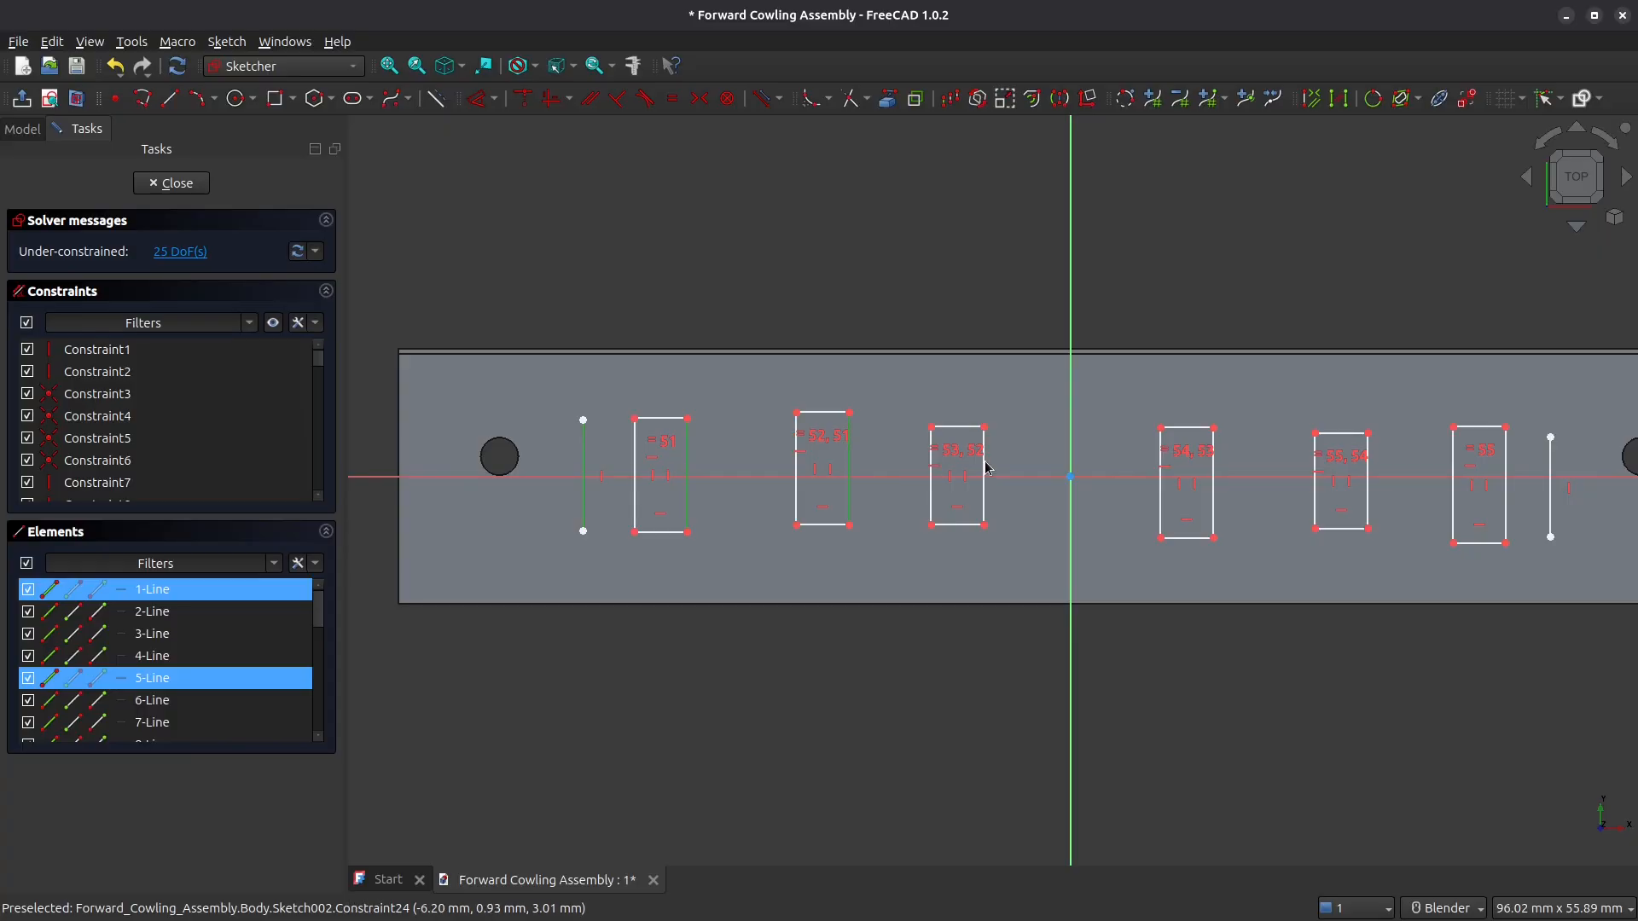
left_click(1214, 503)
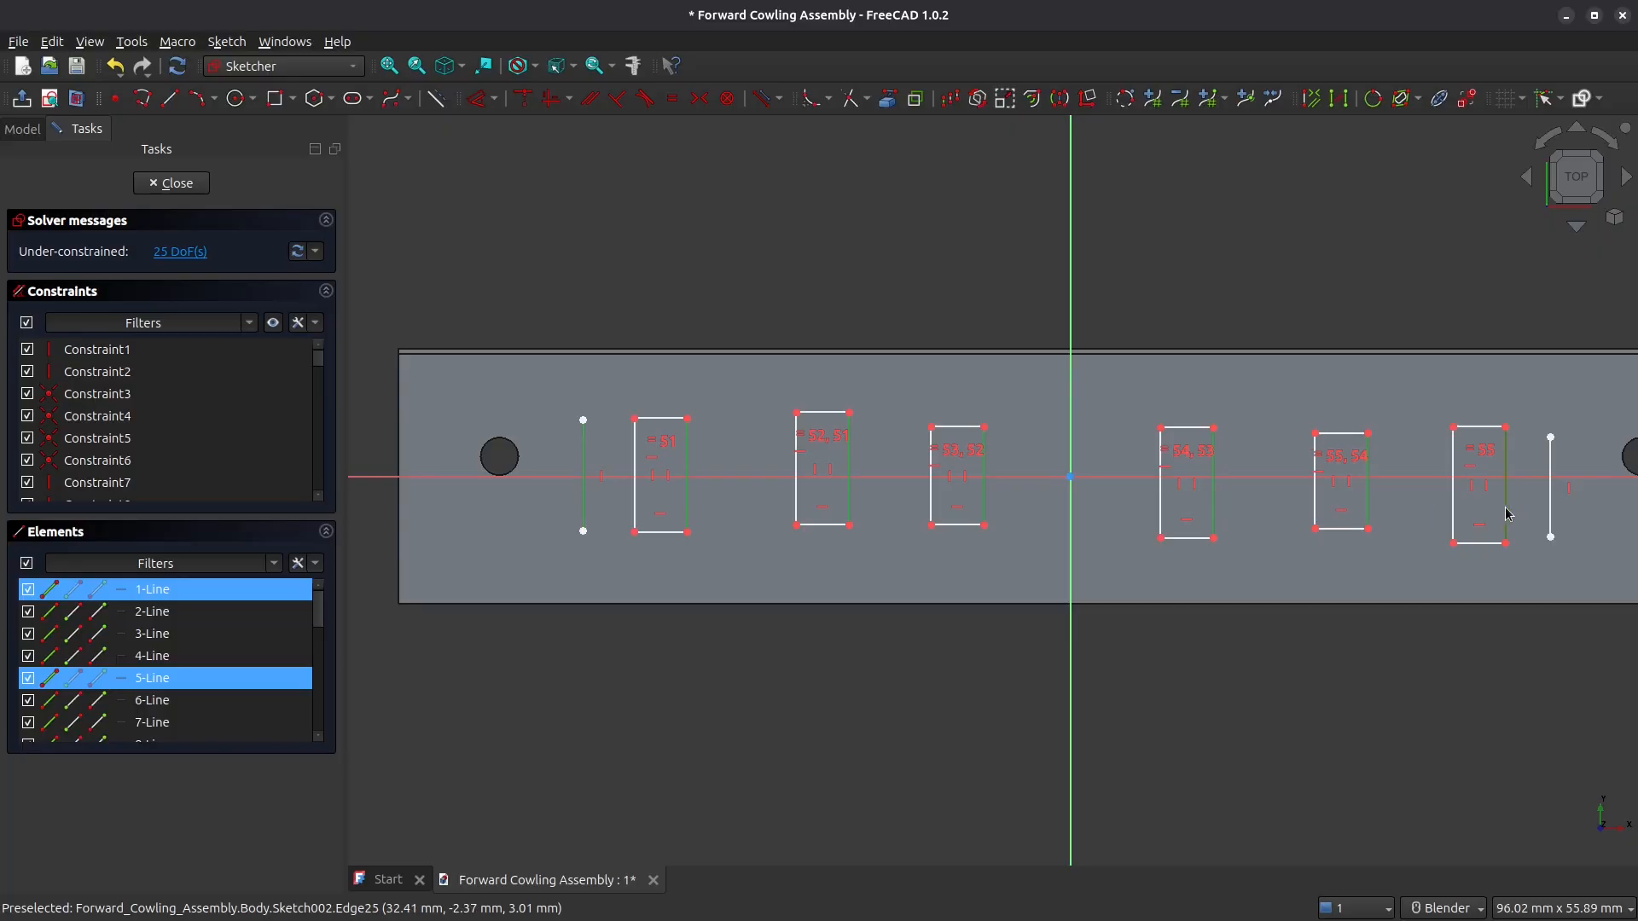
left_click(1552, 513)
left_click(673, 98)
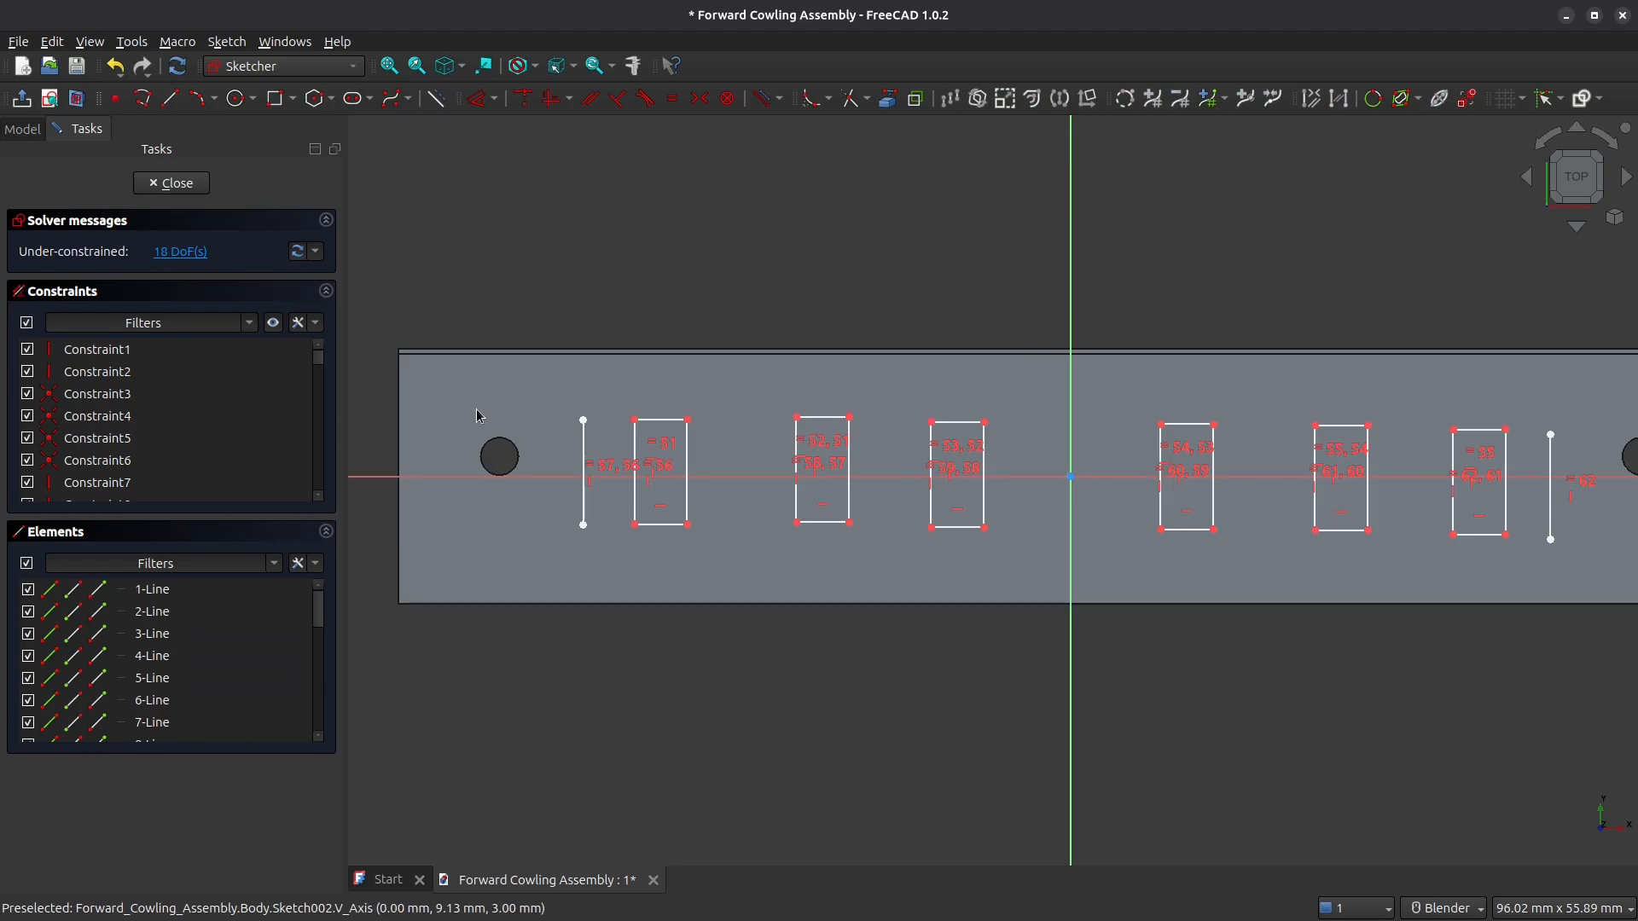
Step: Constrain the endpoints of the left upright line symmetric about the horizontal axis
left_click(585, 421)
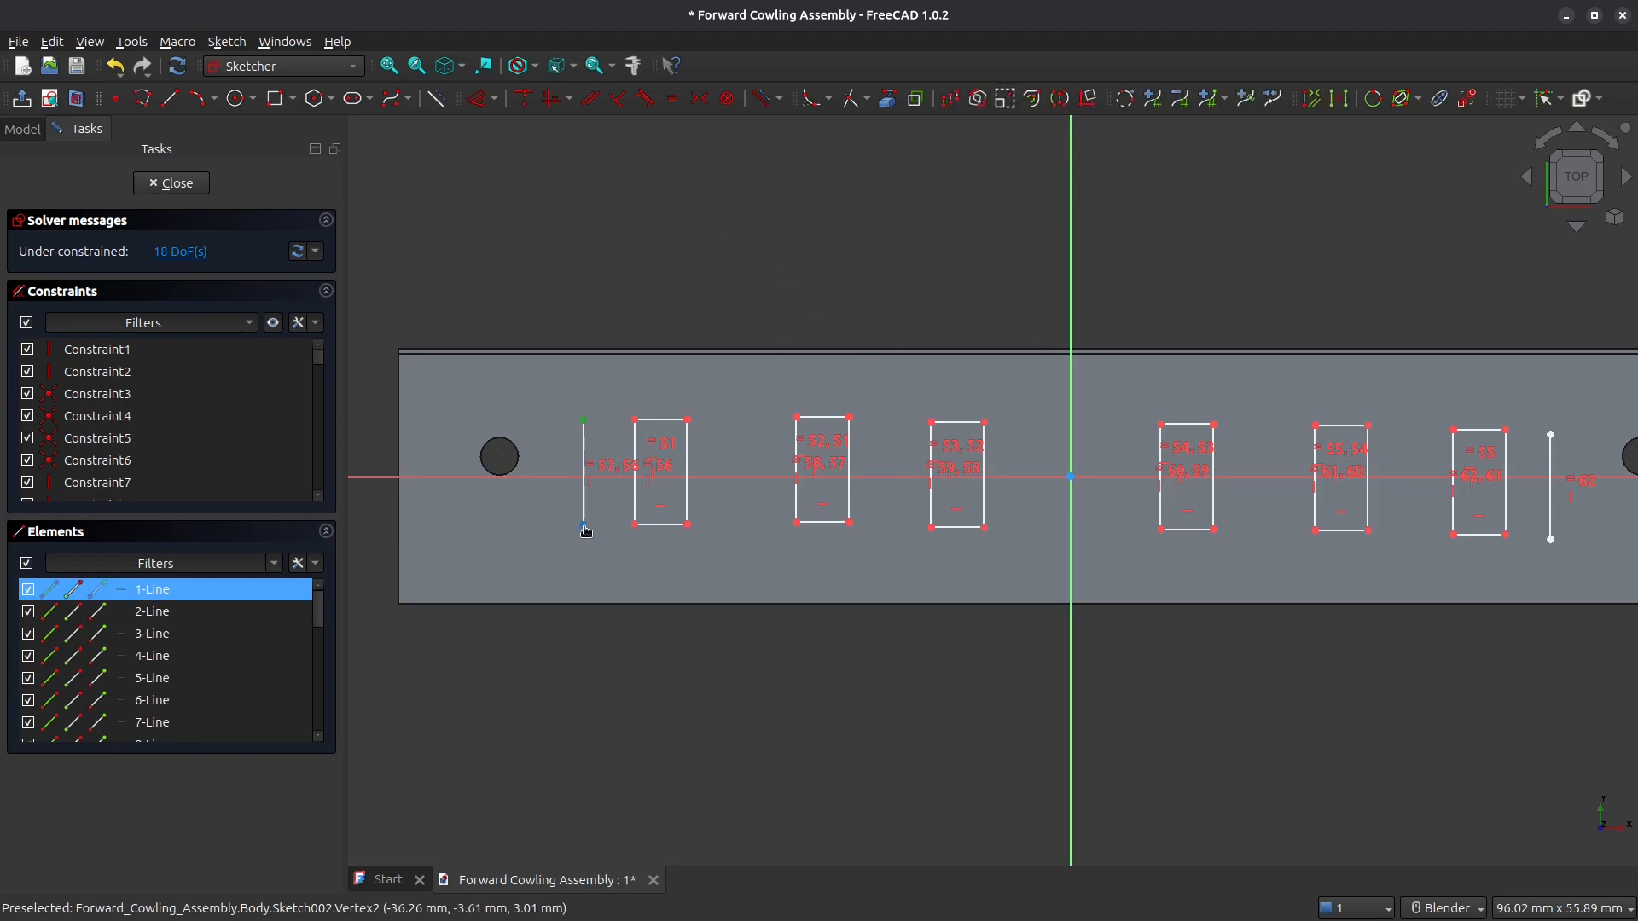
left_click(585, 526)
left_click(700, 98)
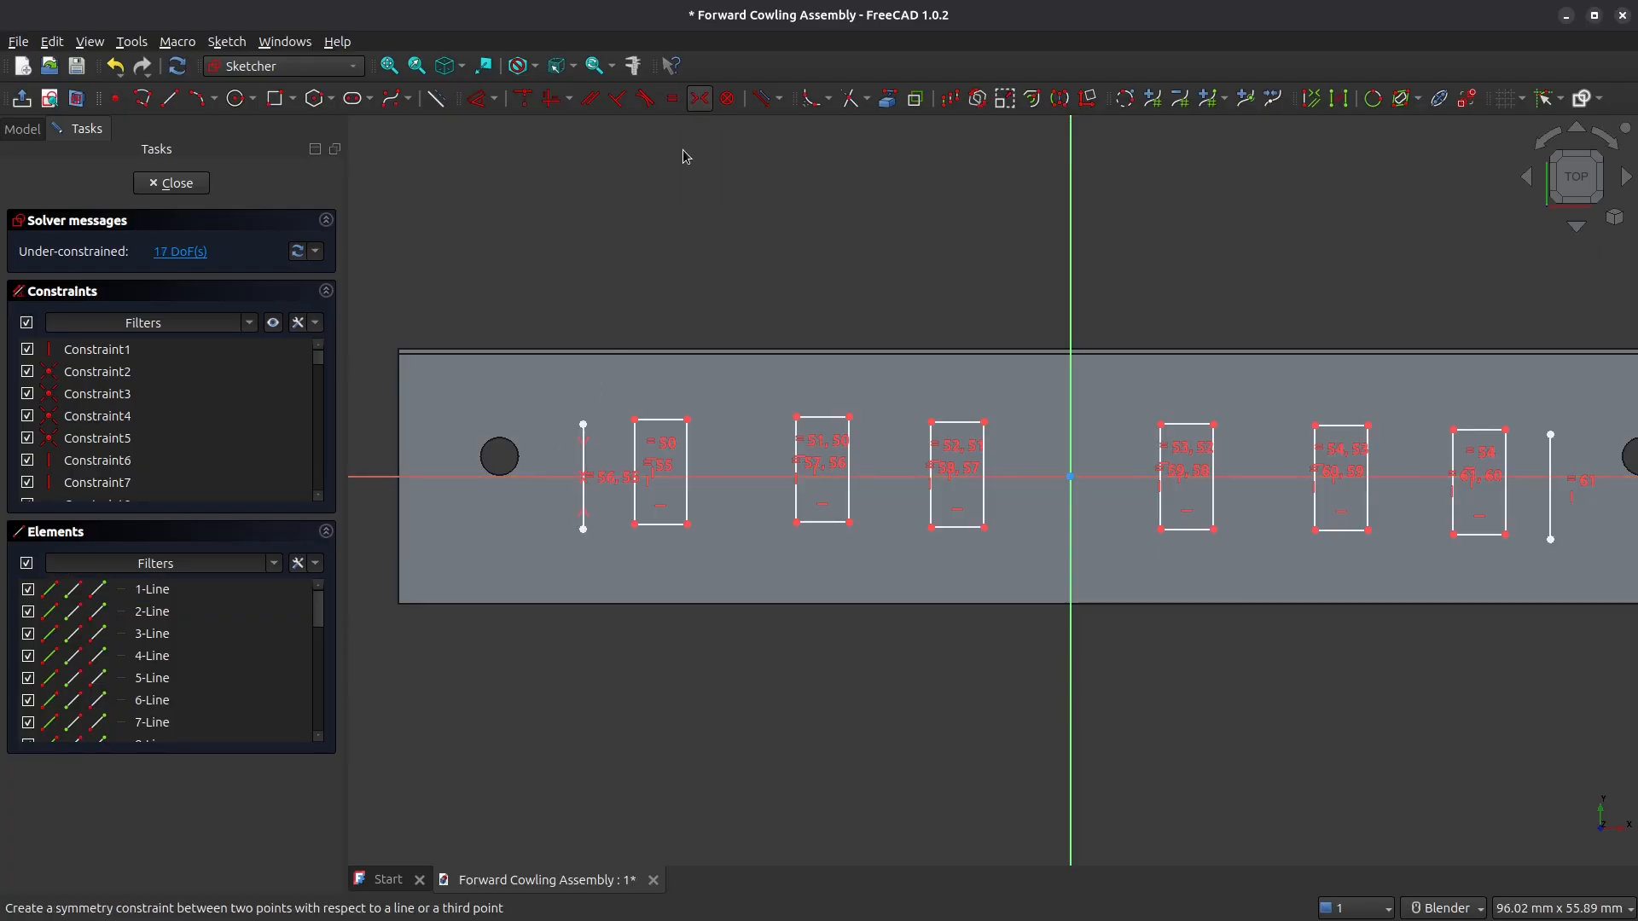
Step: Constrain the facing top corners of the two innermost rectangles symmetric about the vertical axis
left_click(987, 422)
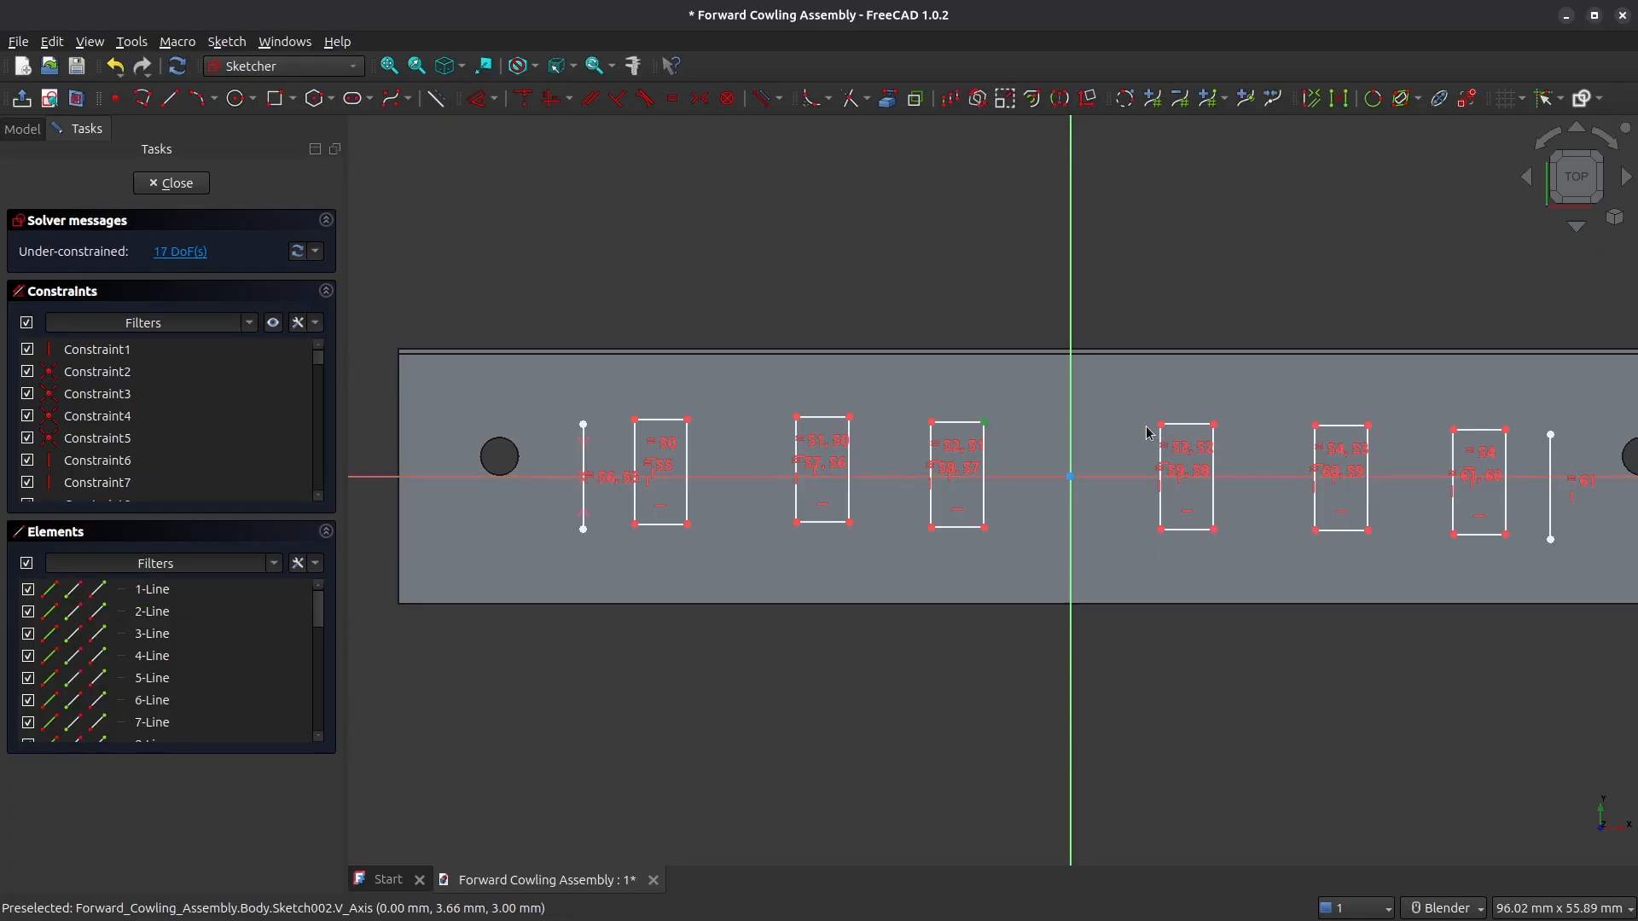
left_click(1163, 425)
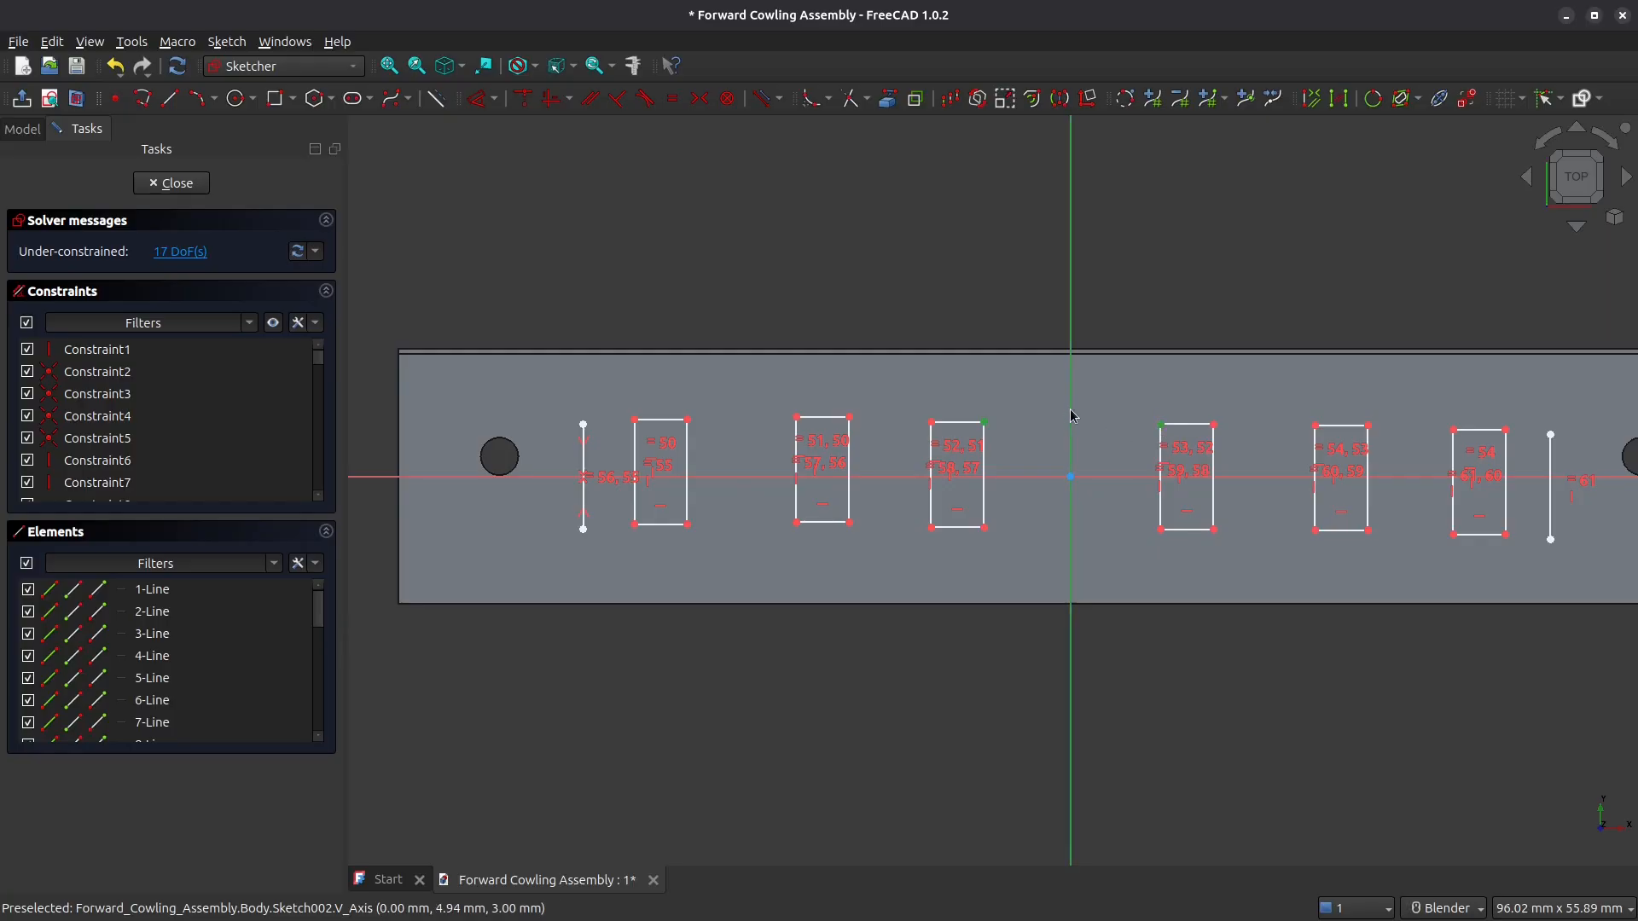
left_click(702, 106)
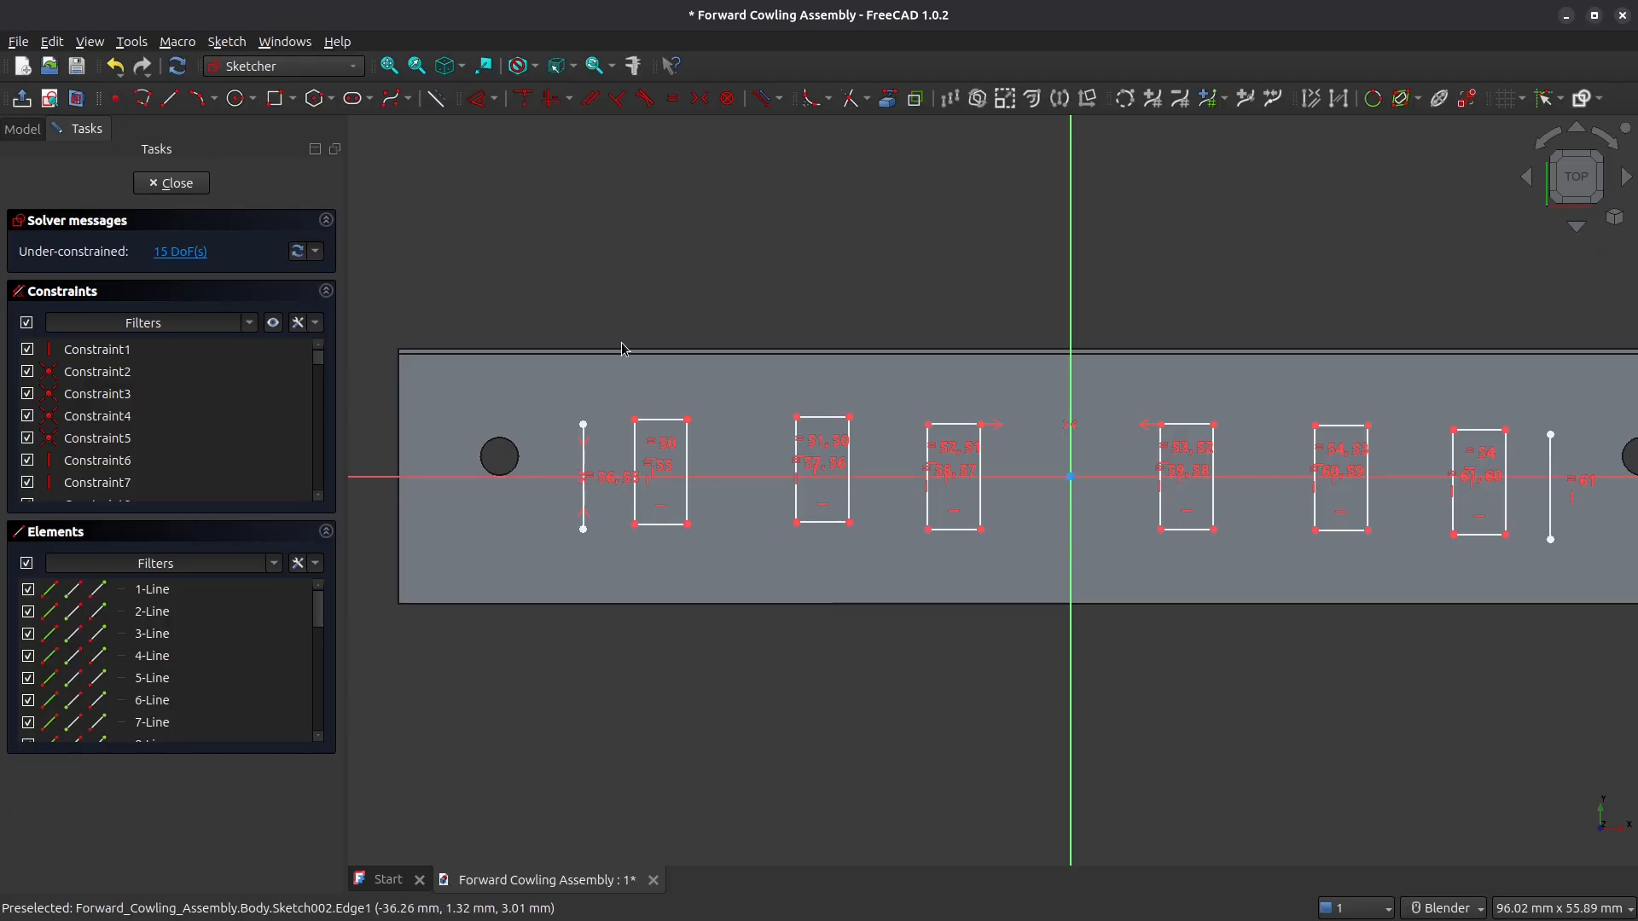
Step: Draw construction lines joining the facing top corners from the left upright line through the first four rectangles
middle_click_drag(1183, 477, 1154, 471, "shift")
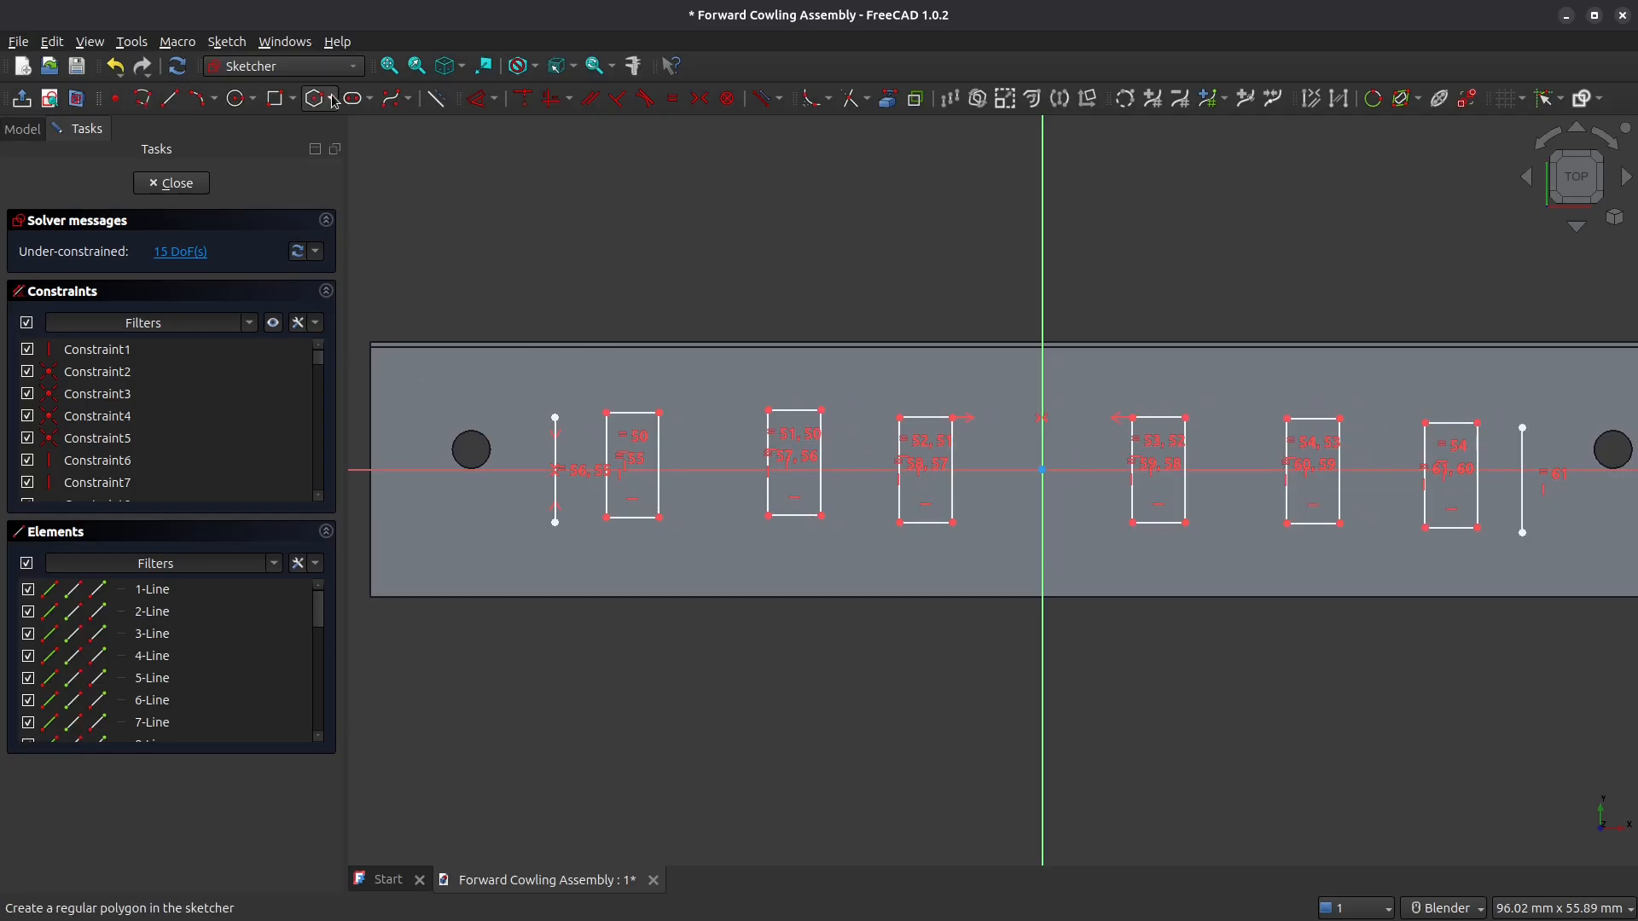
left_click(169, 98)
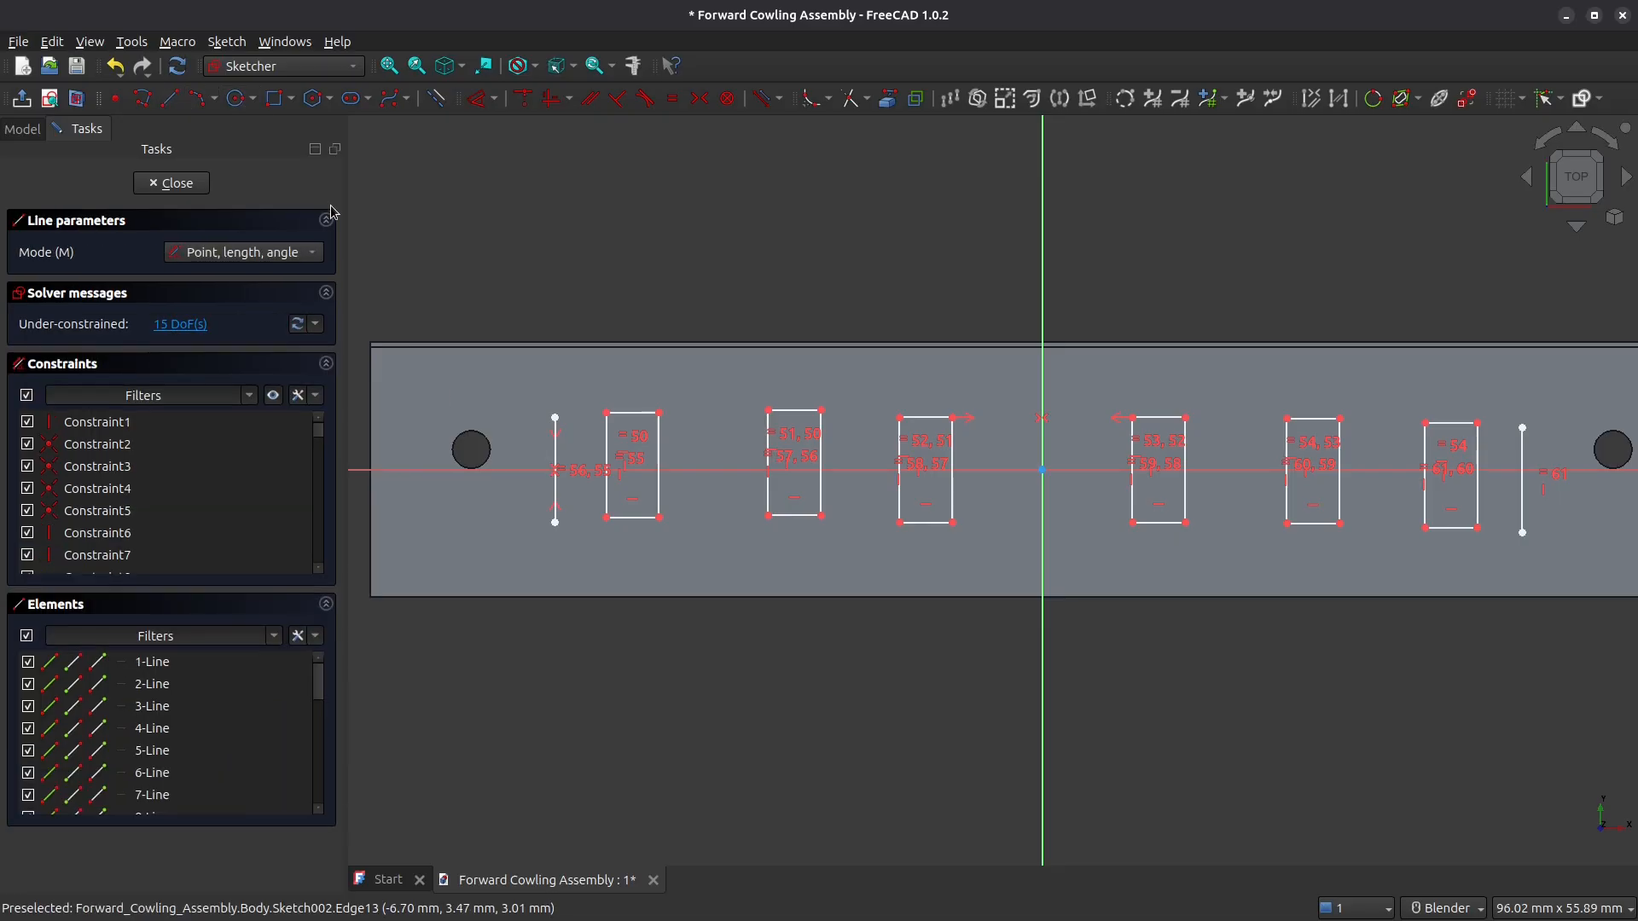
scroll(628, 403, "up", 1)
left_click(539, 421)
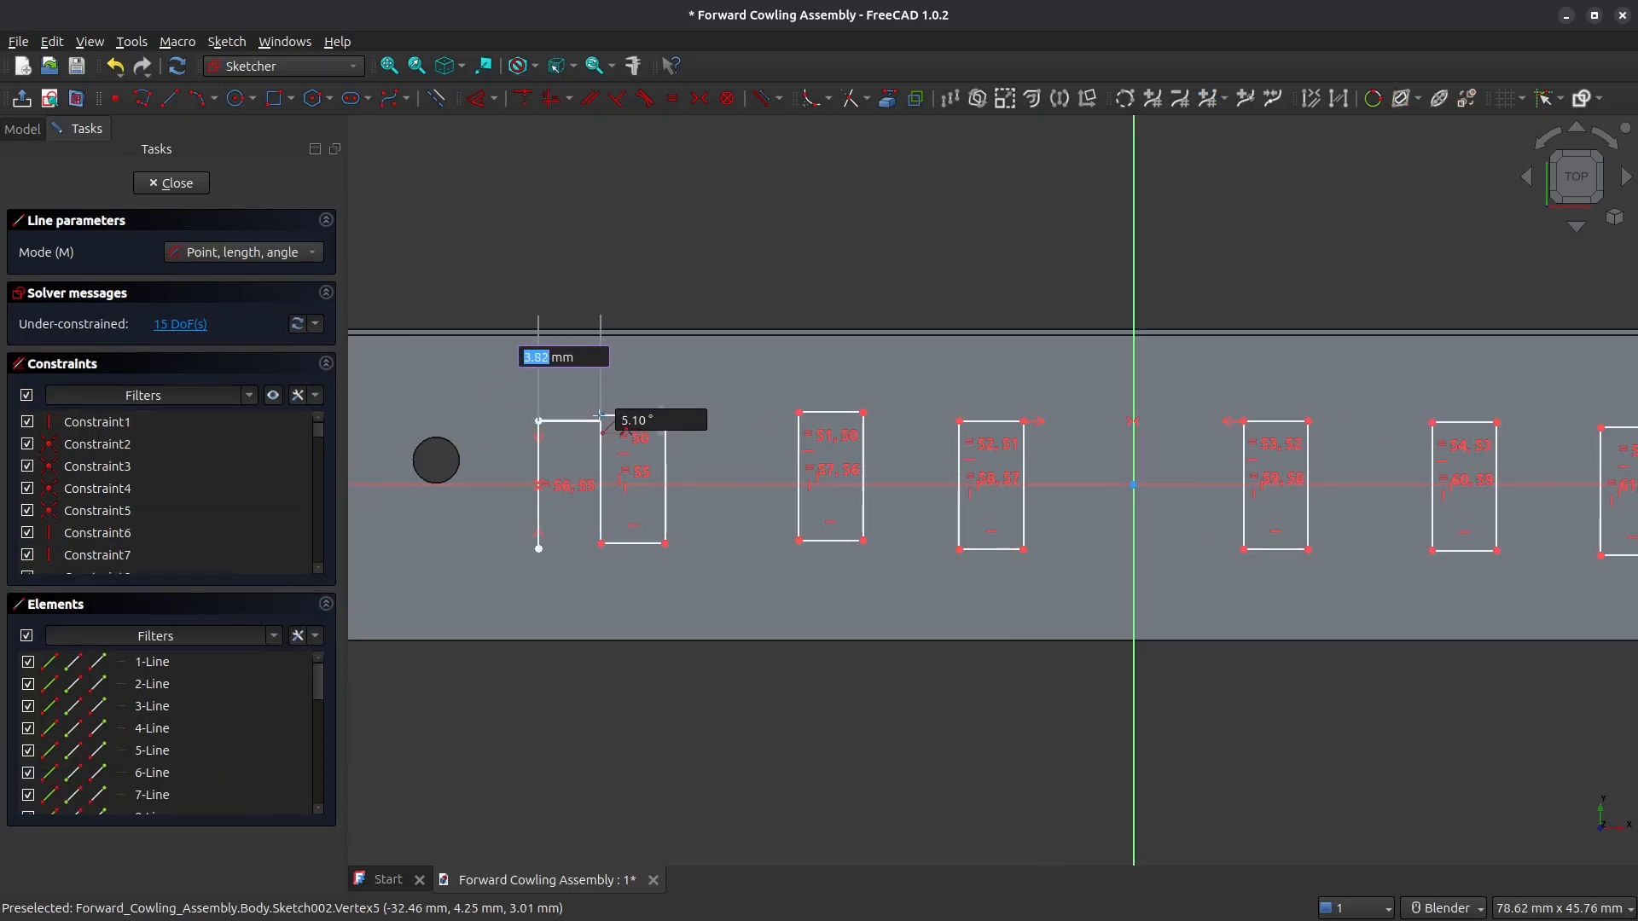
left_click(667, 416)
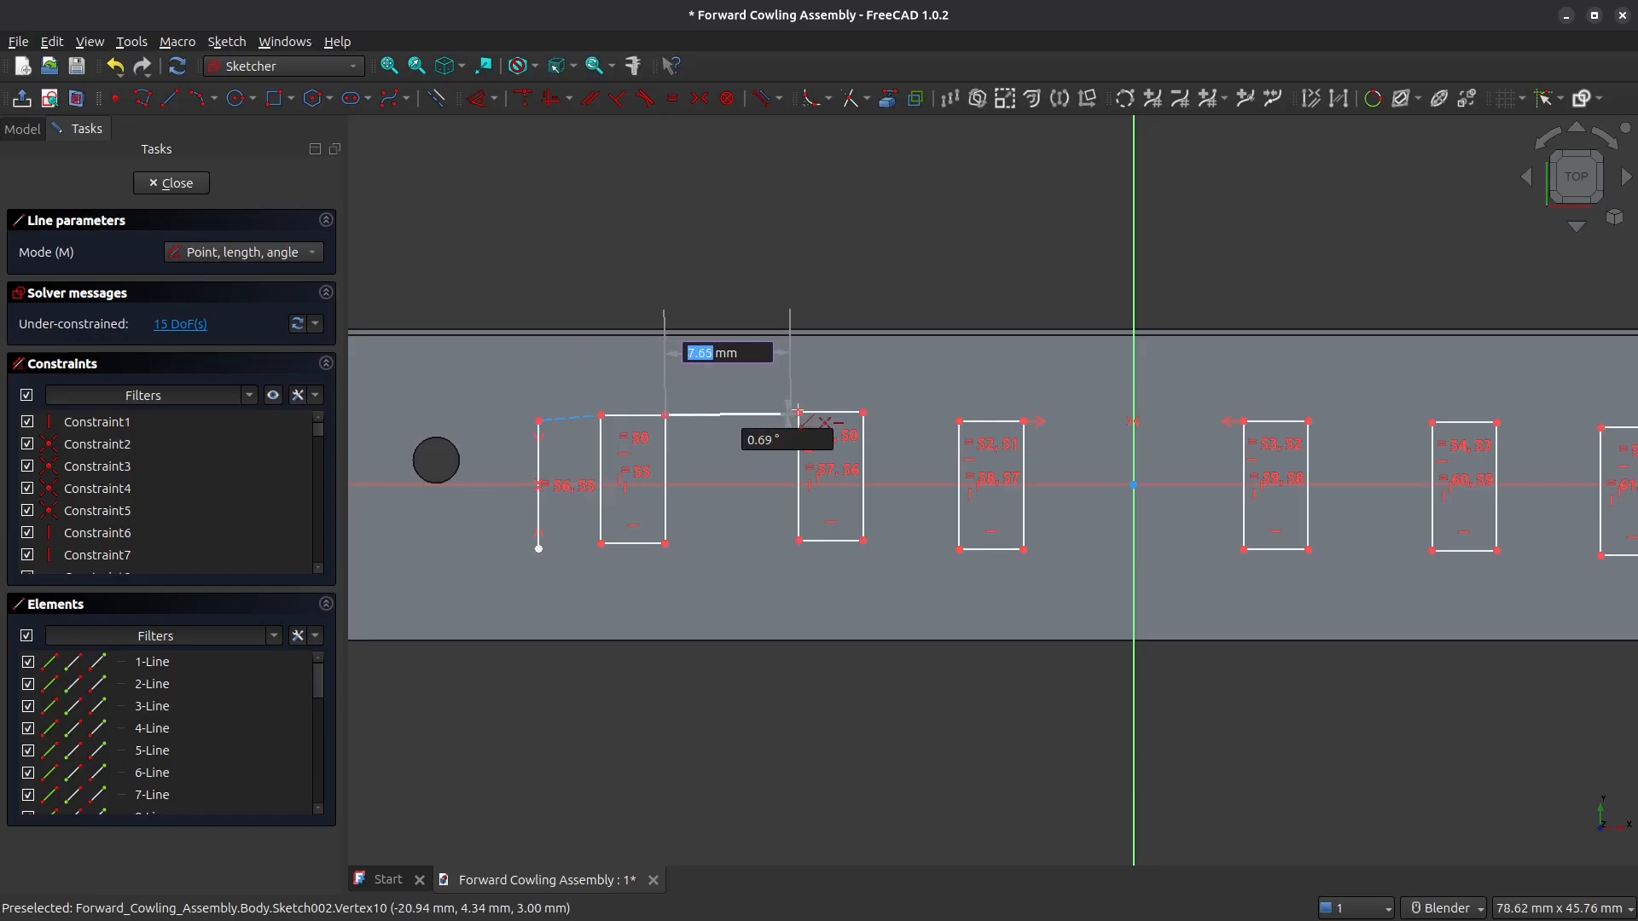
left_click(864, 413)
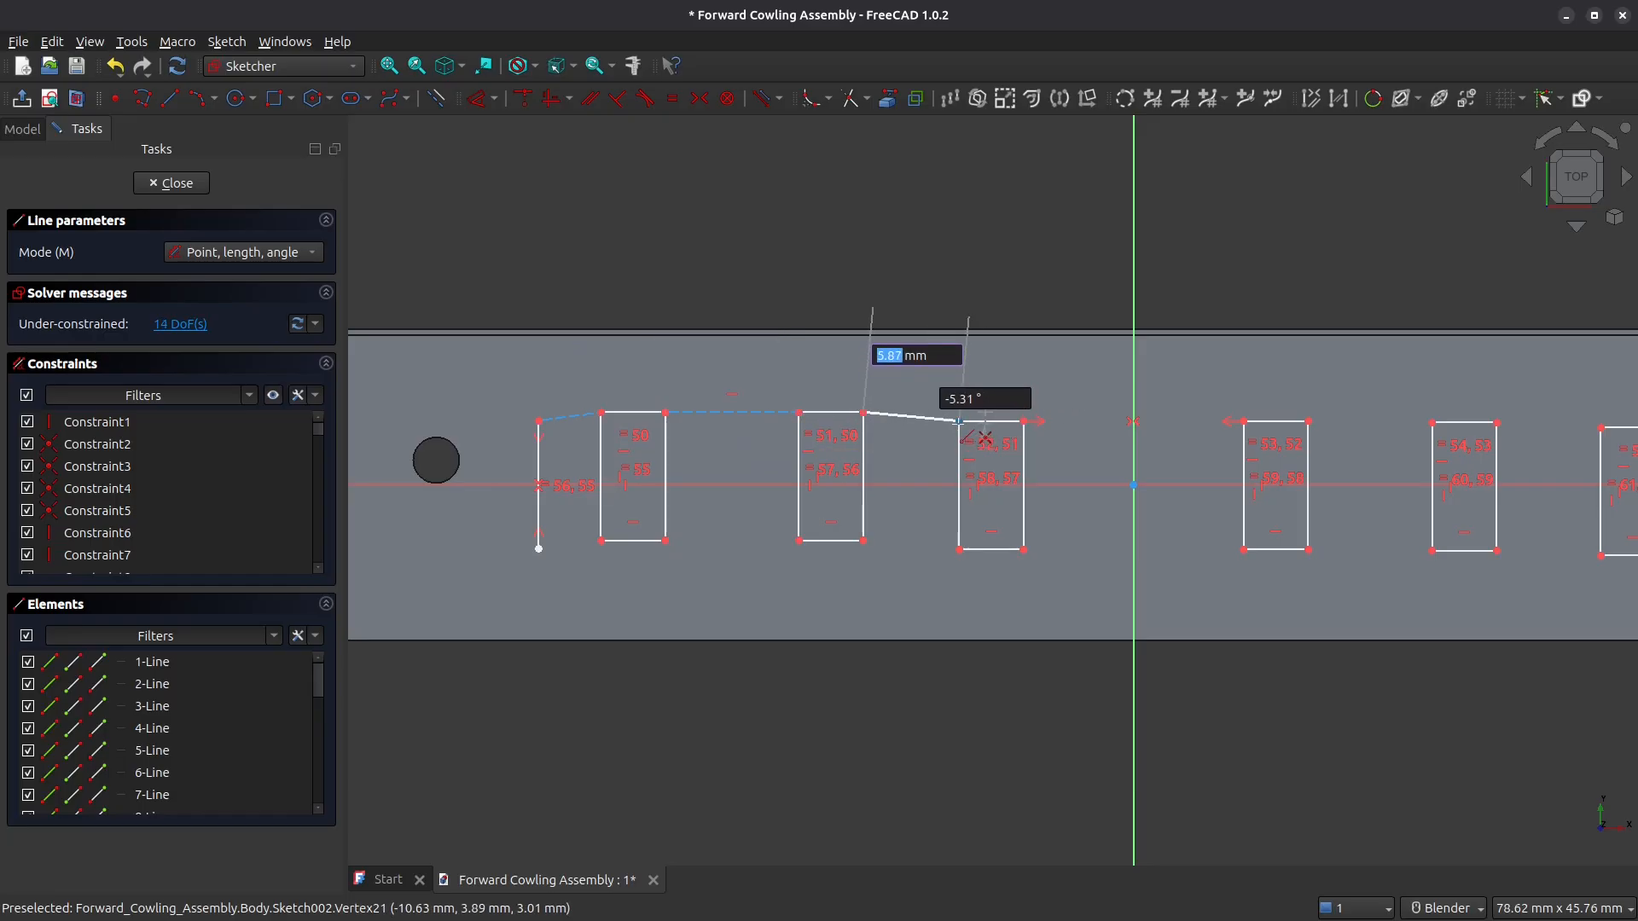
left_click(960, 421)
left_click(1024, 421)
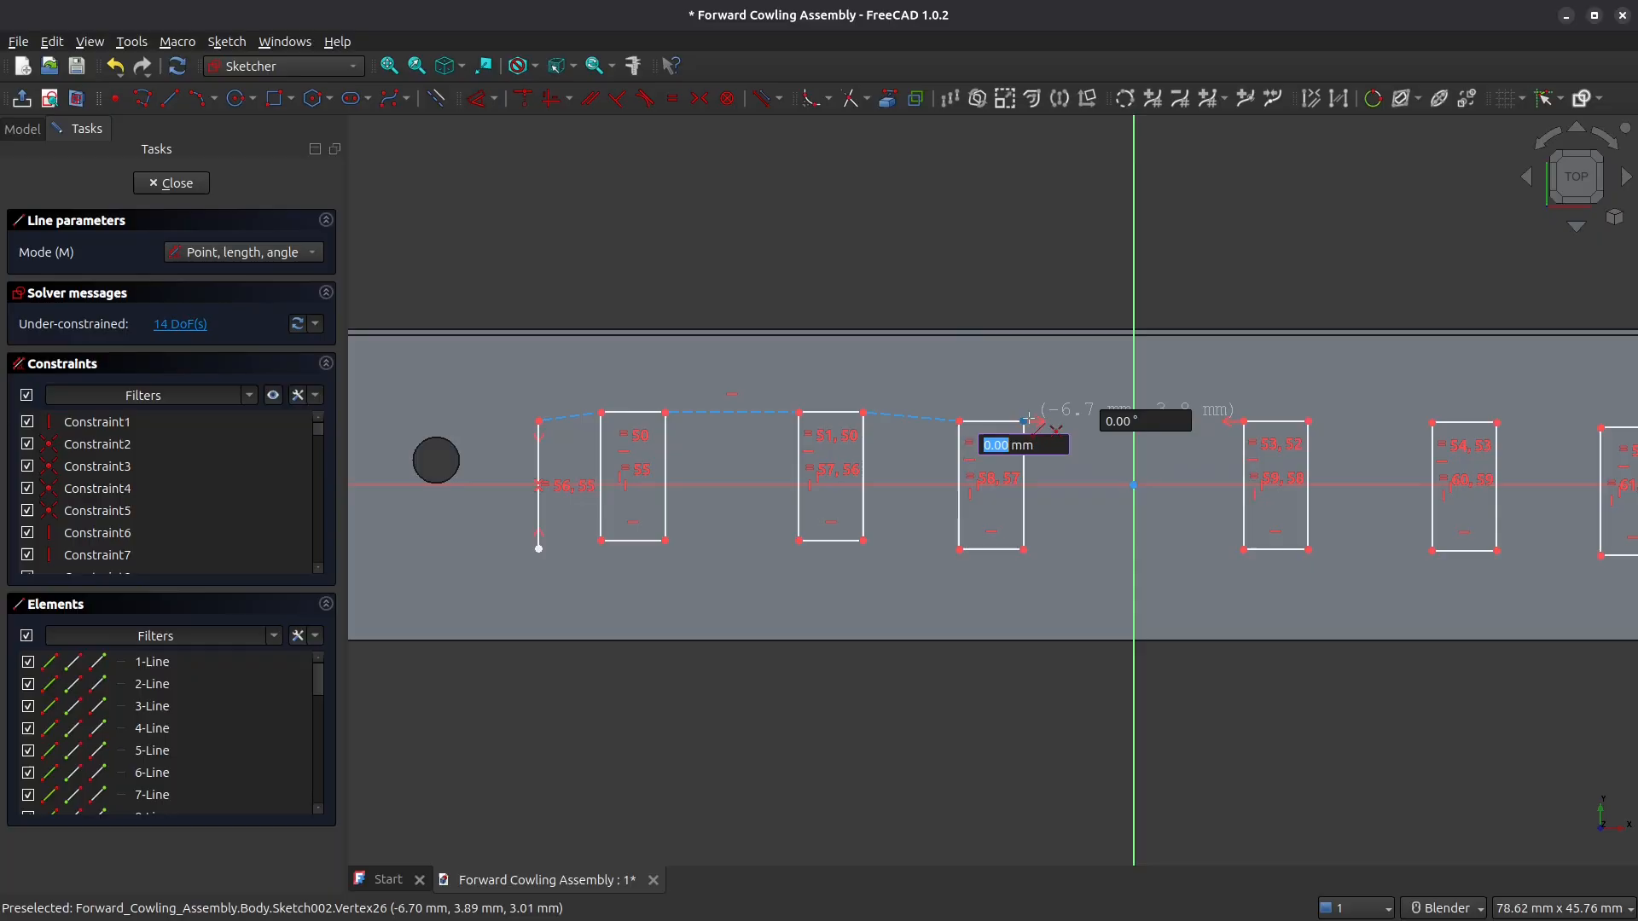
left_click(1244, 420)
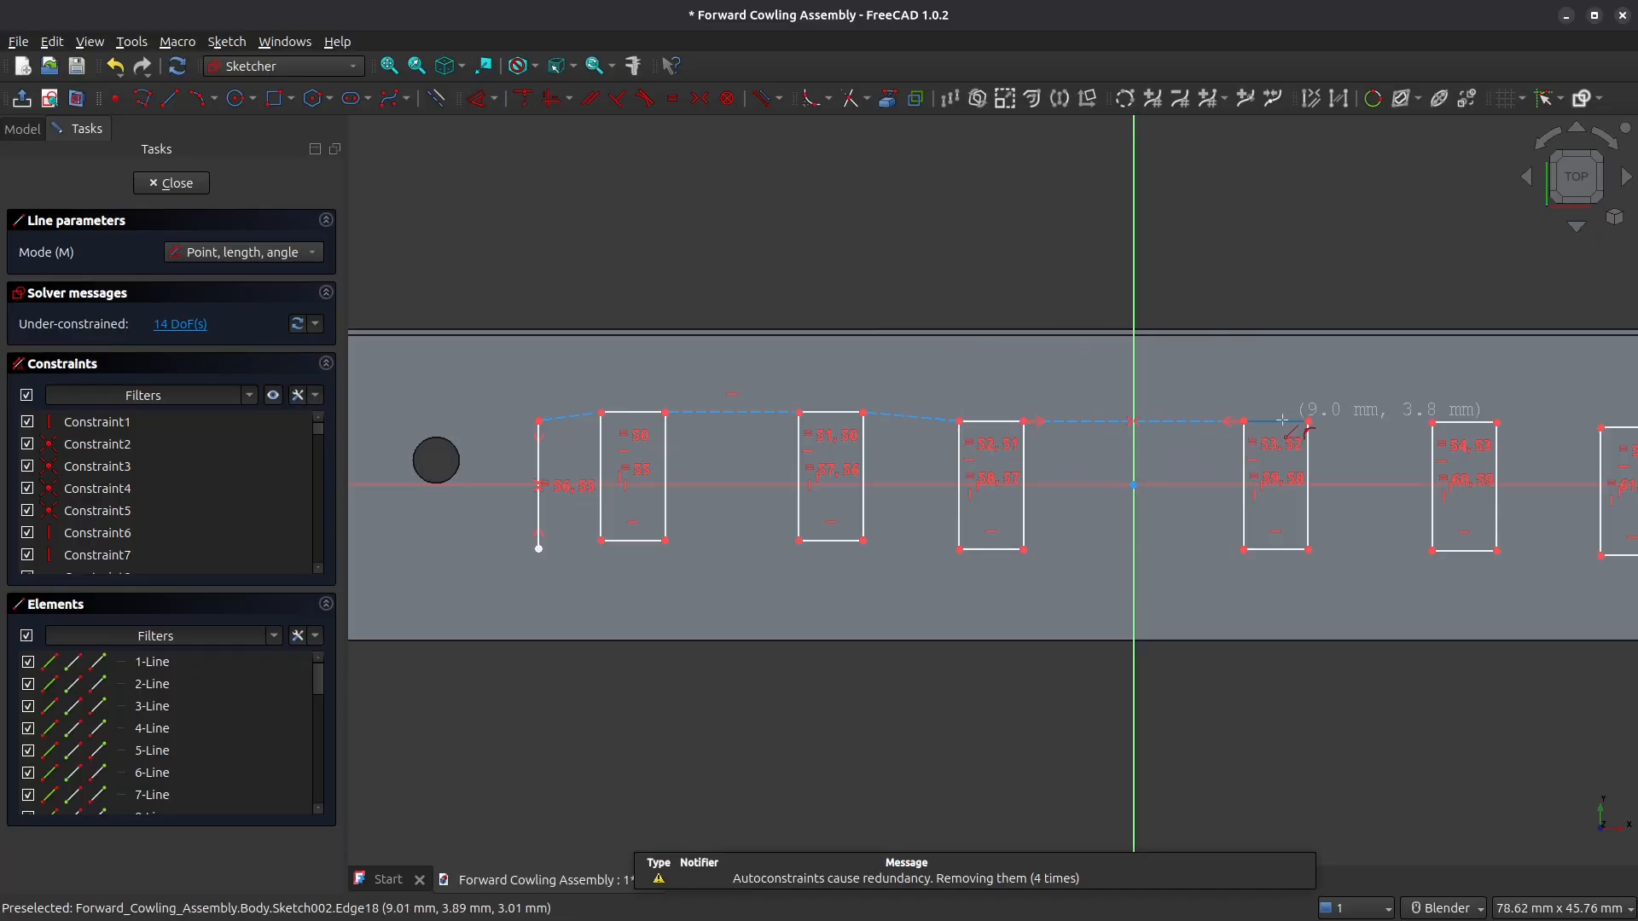
Step: Draw construction lines joining the facing top corners from the fourth rectangle through the sixth to the right upright line
left_click(1309, 420)
left_click(1432, 422)
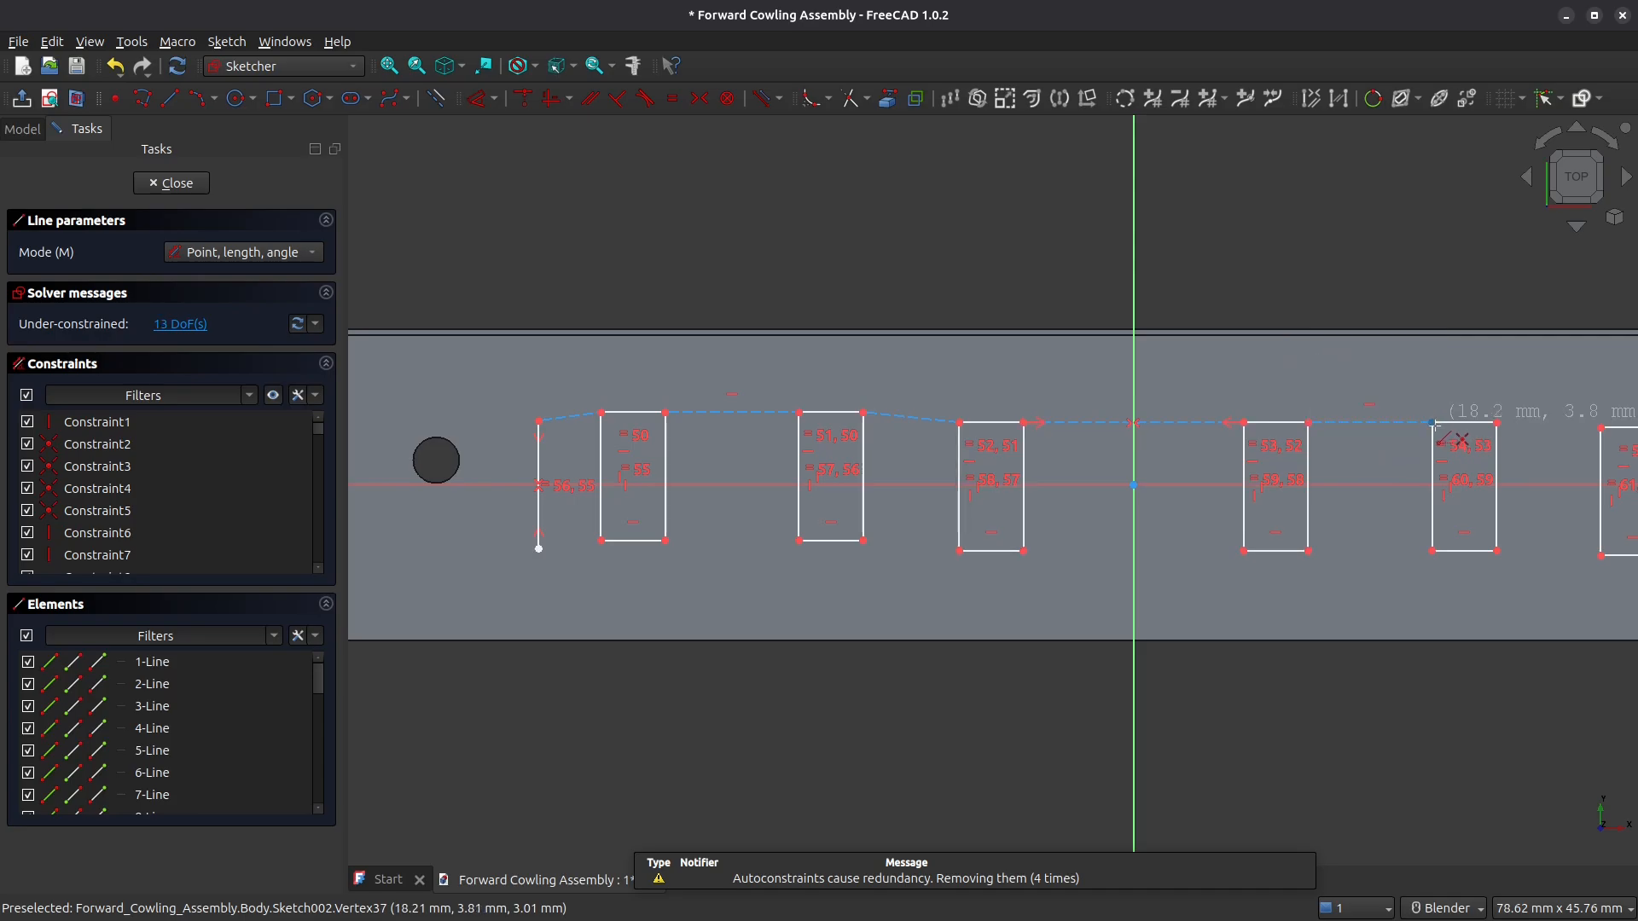
middle_click_drag(1354, 421, 923, 377, "shift")
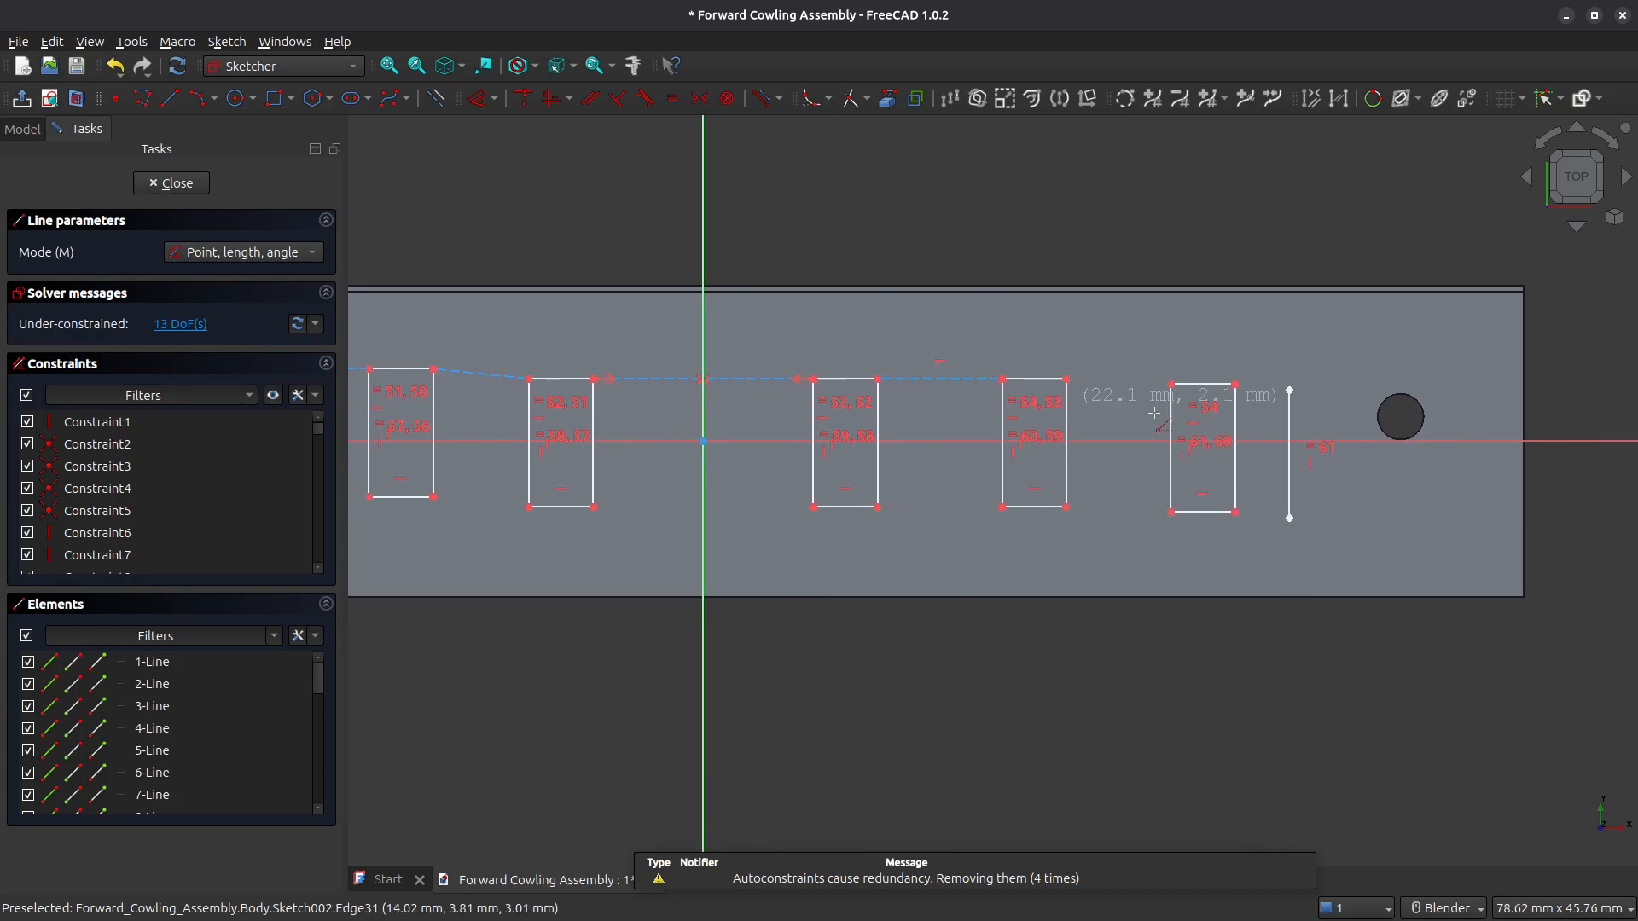
left_click(1066, 379)
left_click(1170, 383)
left_click(1234, 383)
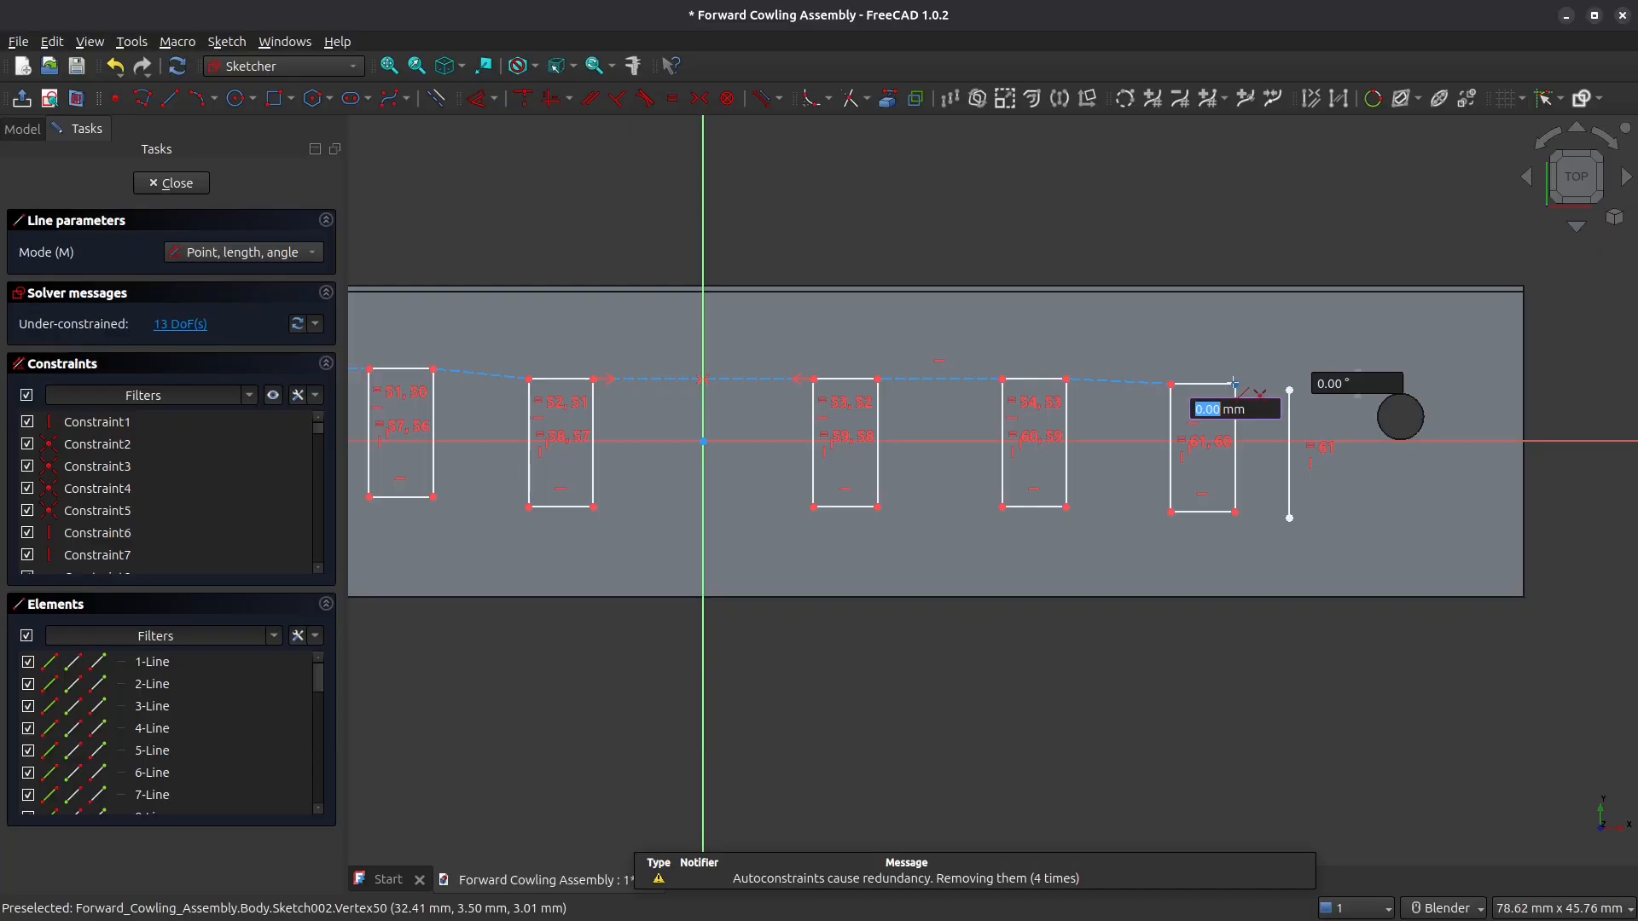
left_click(1288, 388)
key("Escape")
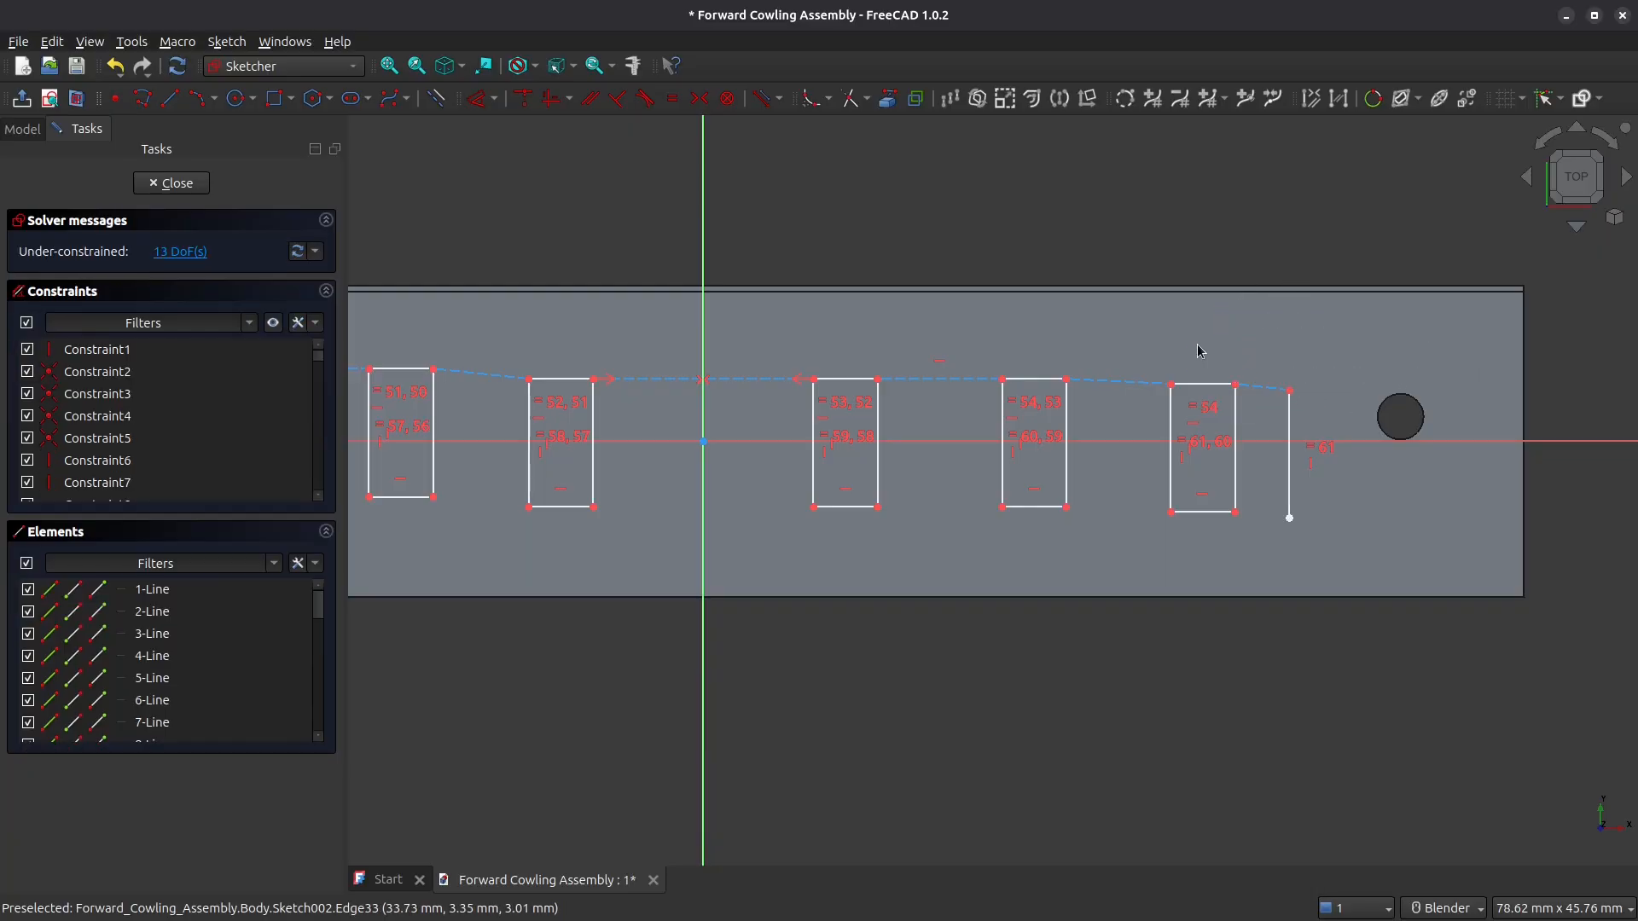
Step: Constrain the four sloping construction lines between the top corners horizontal
scroll(1183, 341, "down", 3)
scroll(1158, 351, "up", 1)
middle_click_drag(849, 358, 1000, 361, "shift")
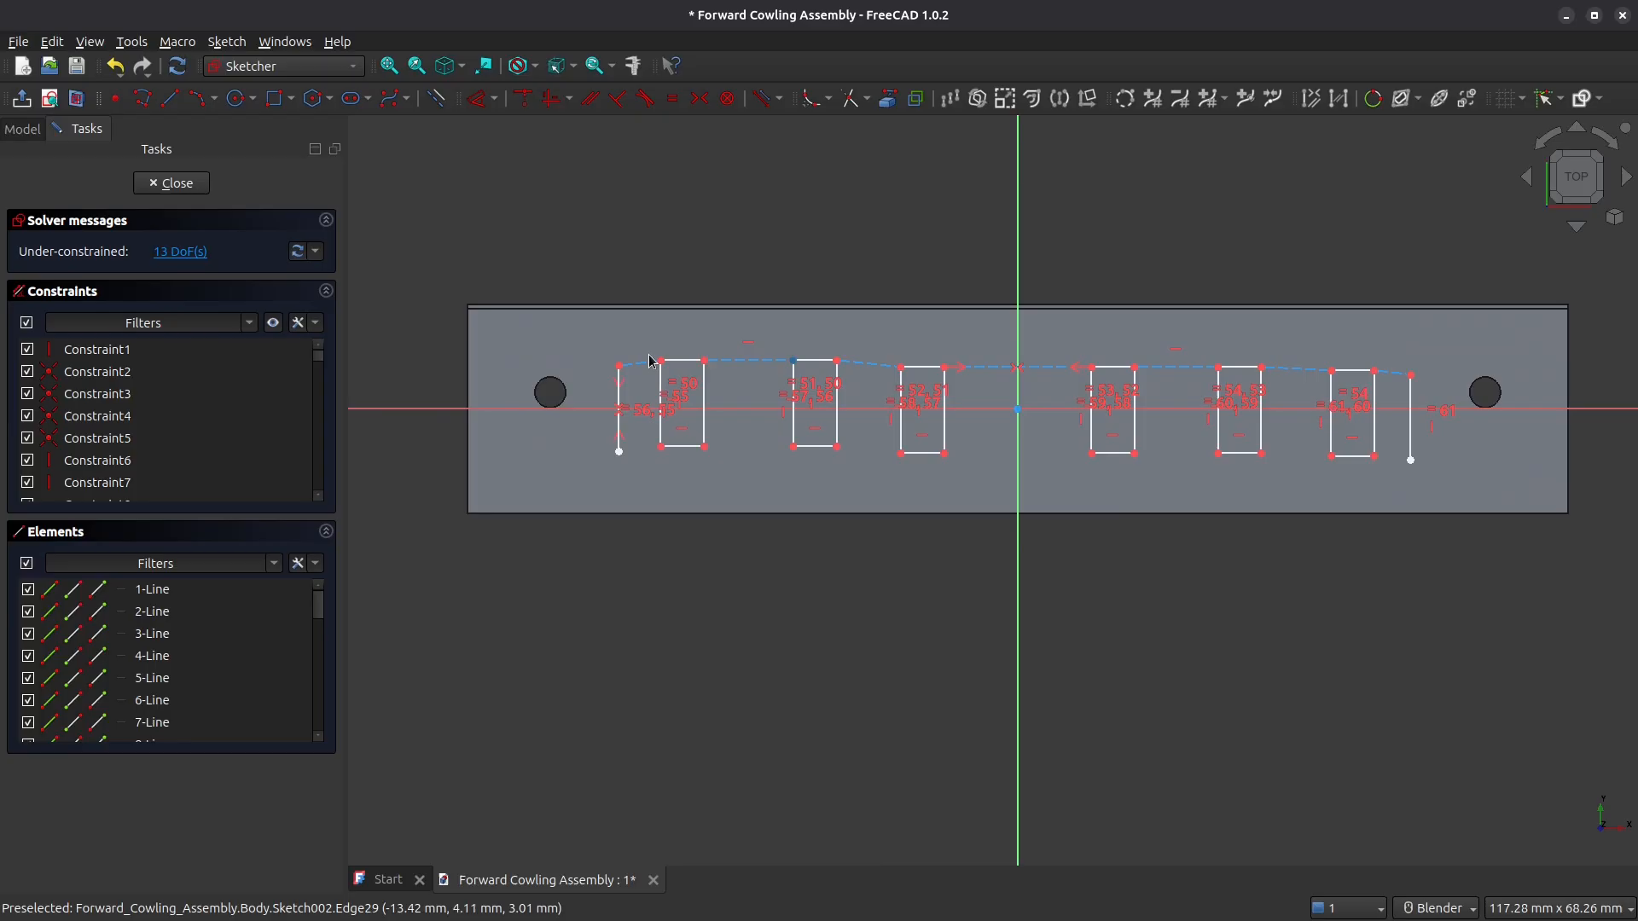
left_click(644, 366)
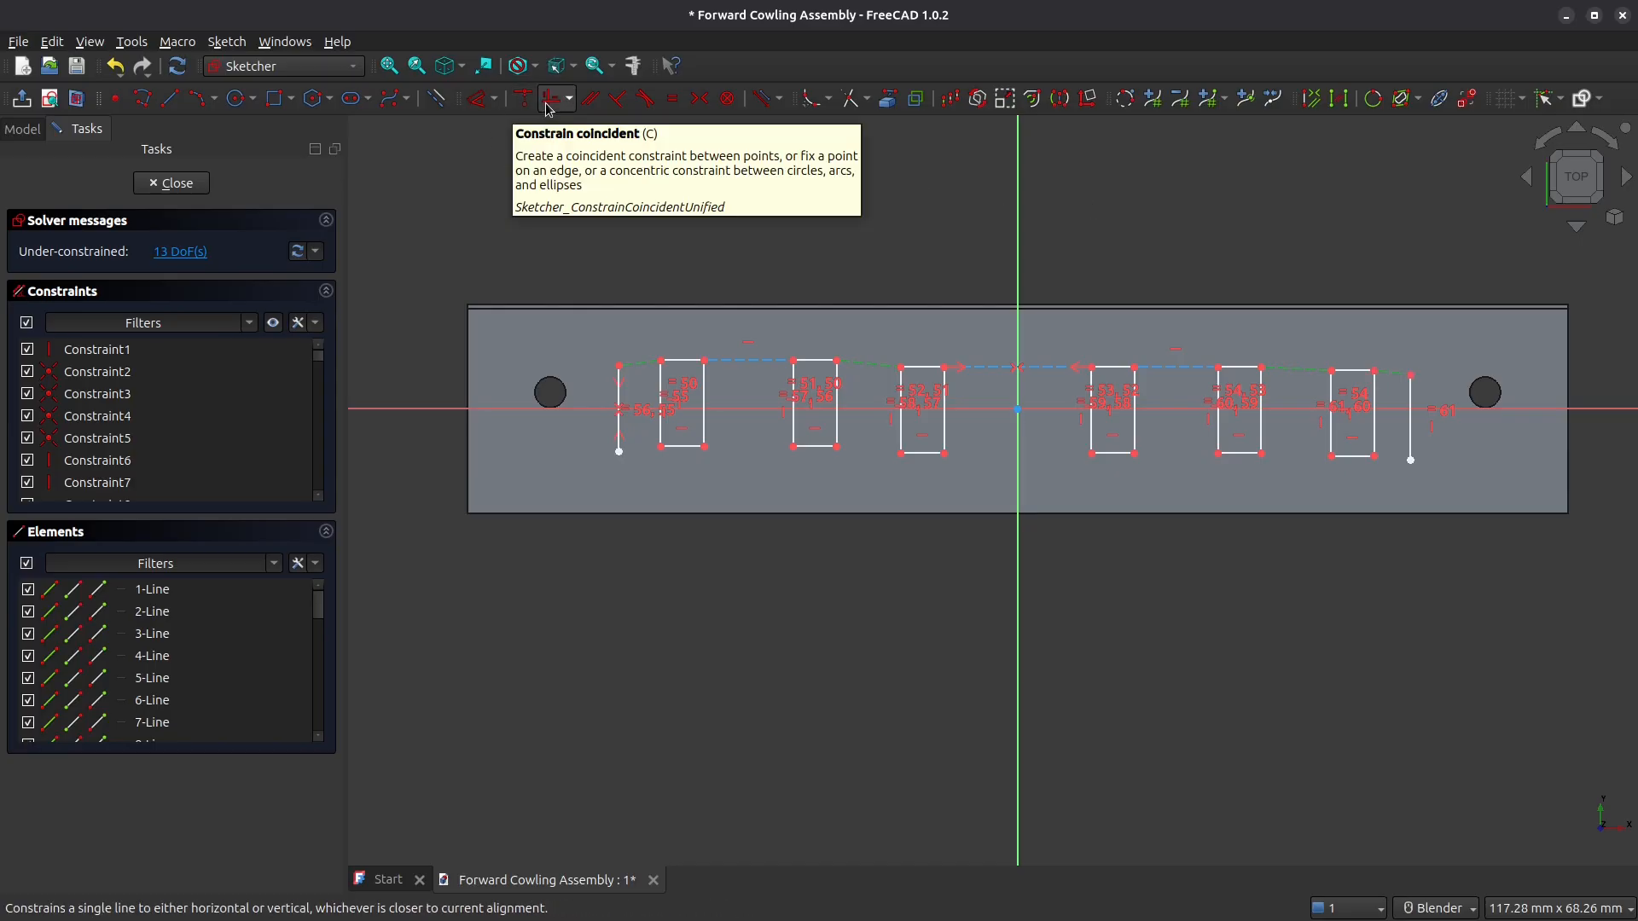
left_click(522, 100)
Step: Dimension the leftmost rectangle's width as 5 mm and place the dimension clear above the plate's row of rectangles
scroll(1261, 401, "up", 3)
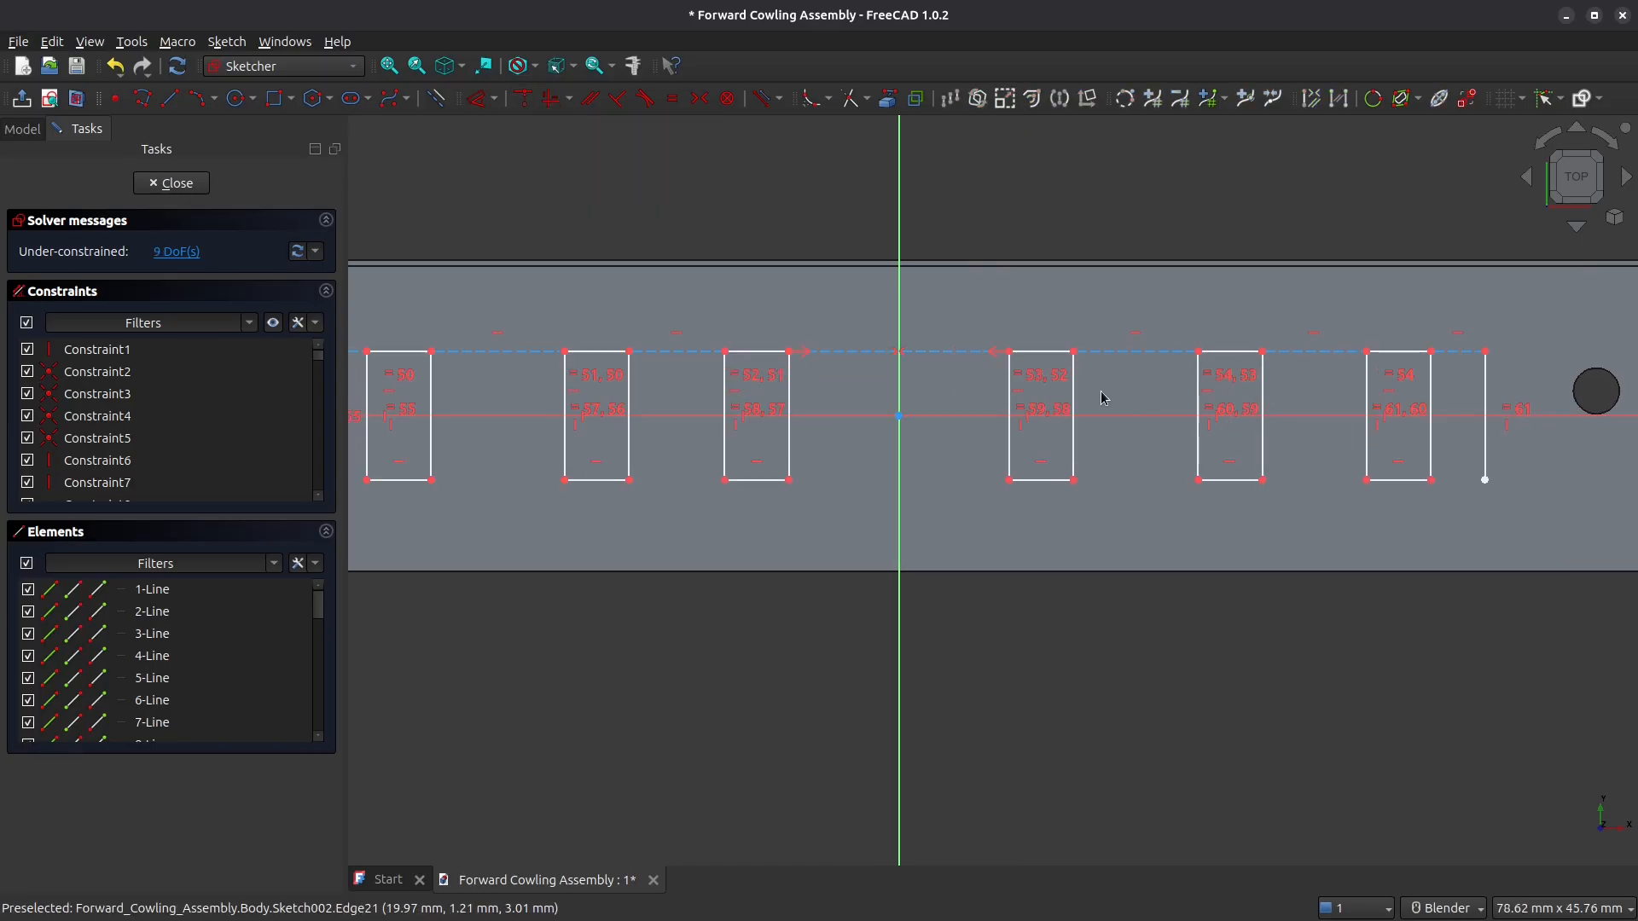
scroll(1211, 393, "down", 2)
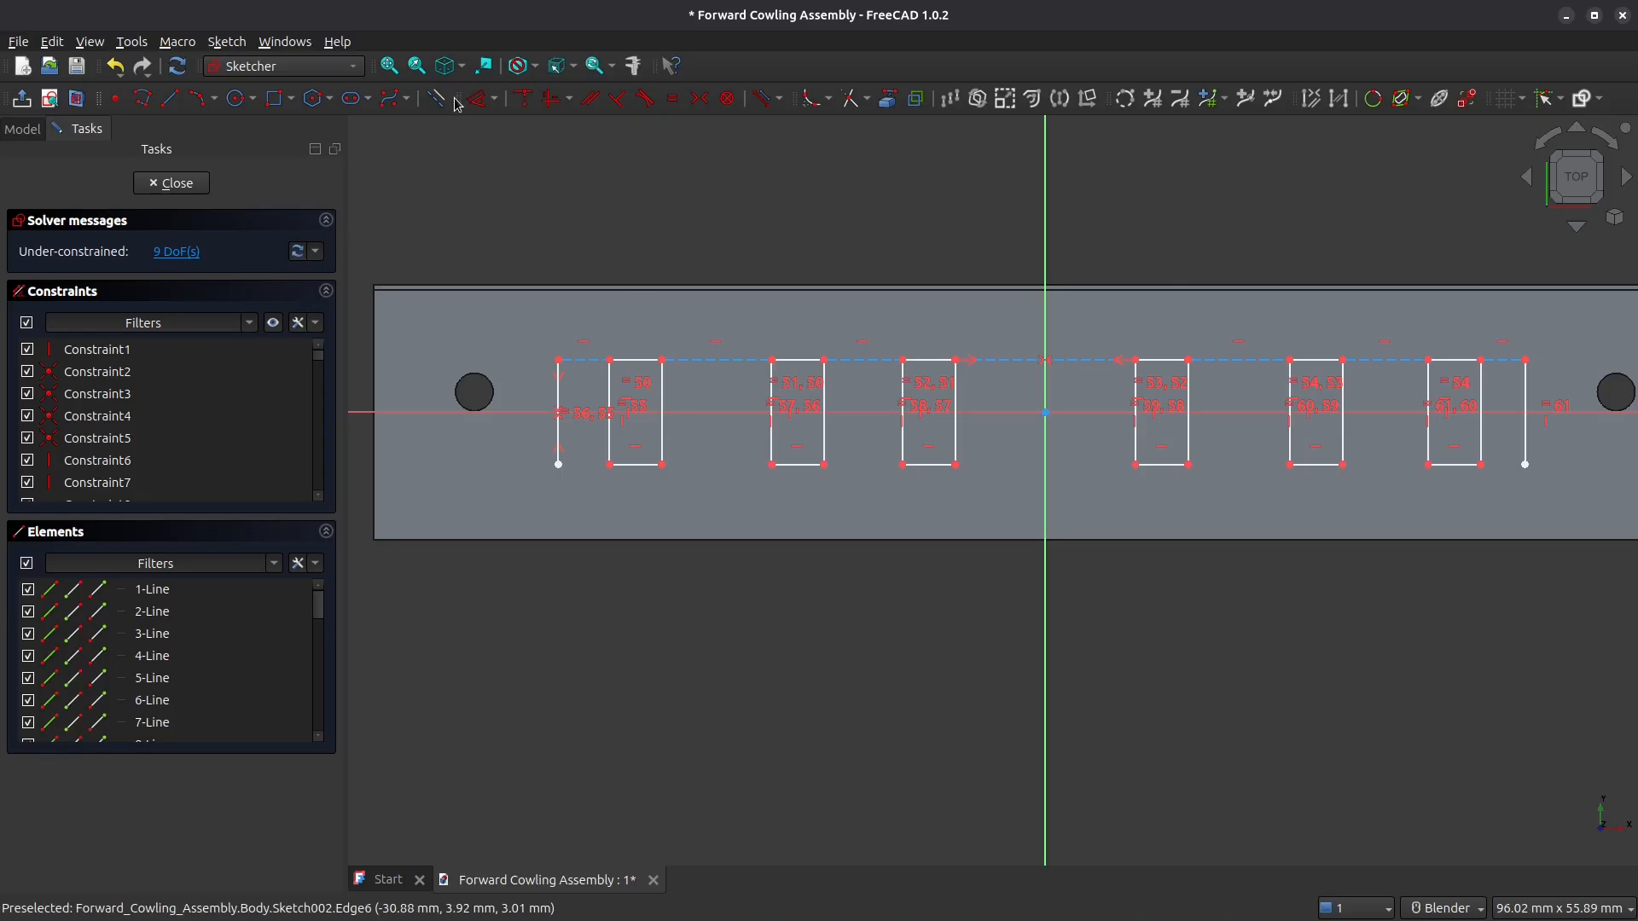
key("d")
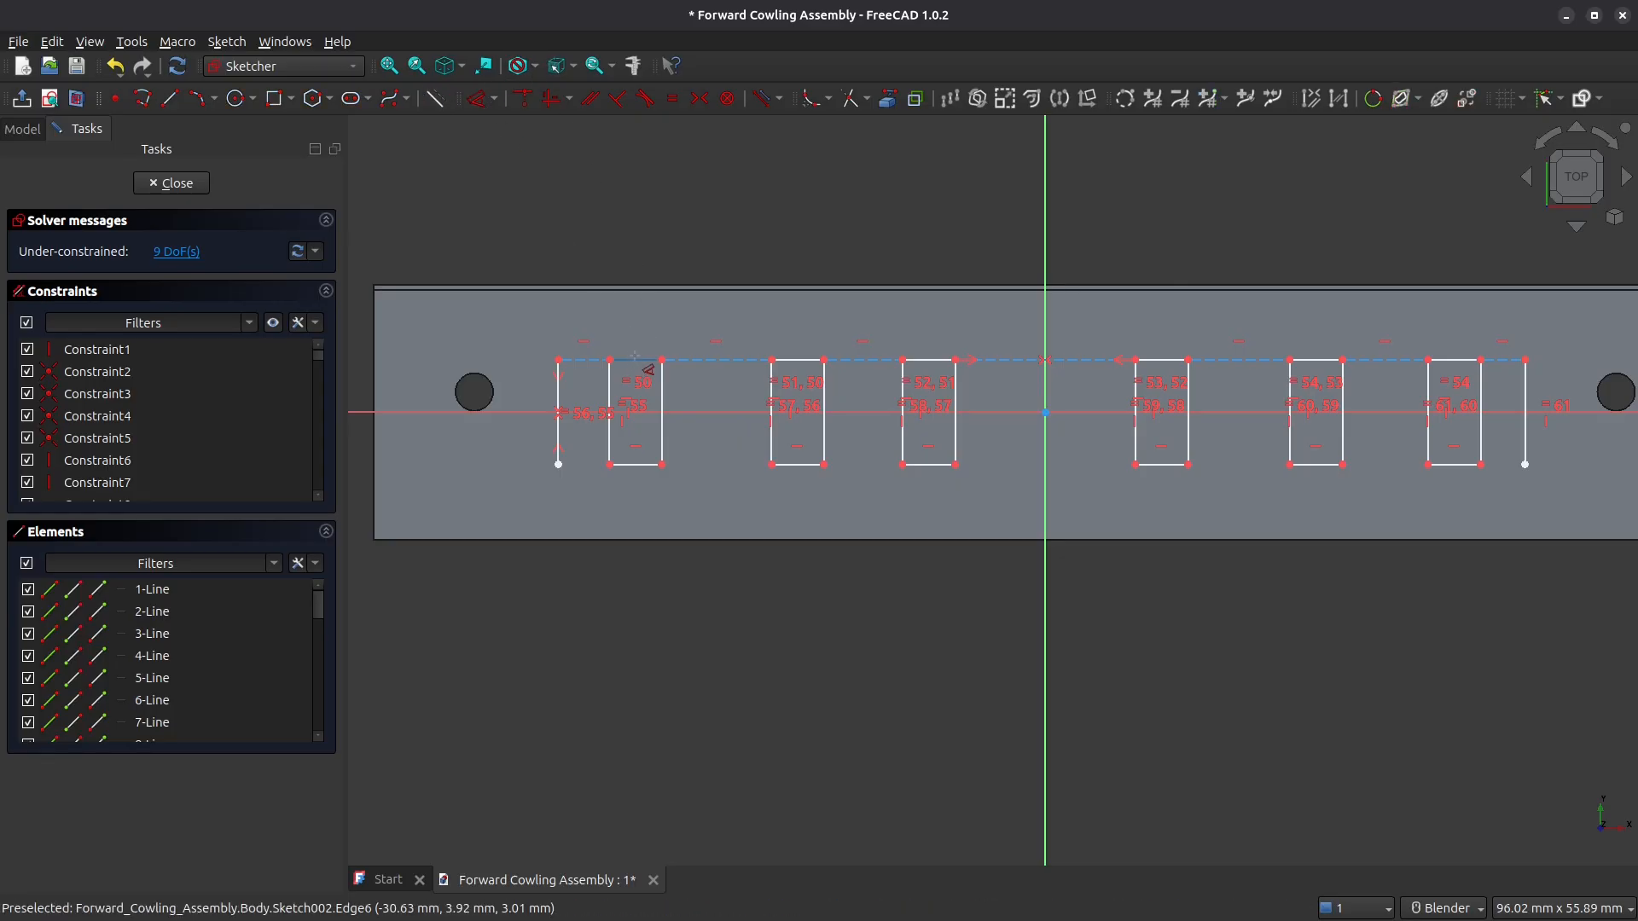
left_click(649, 326)
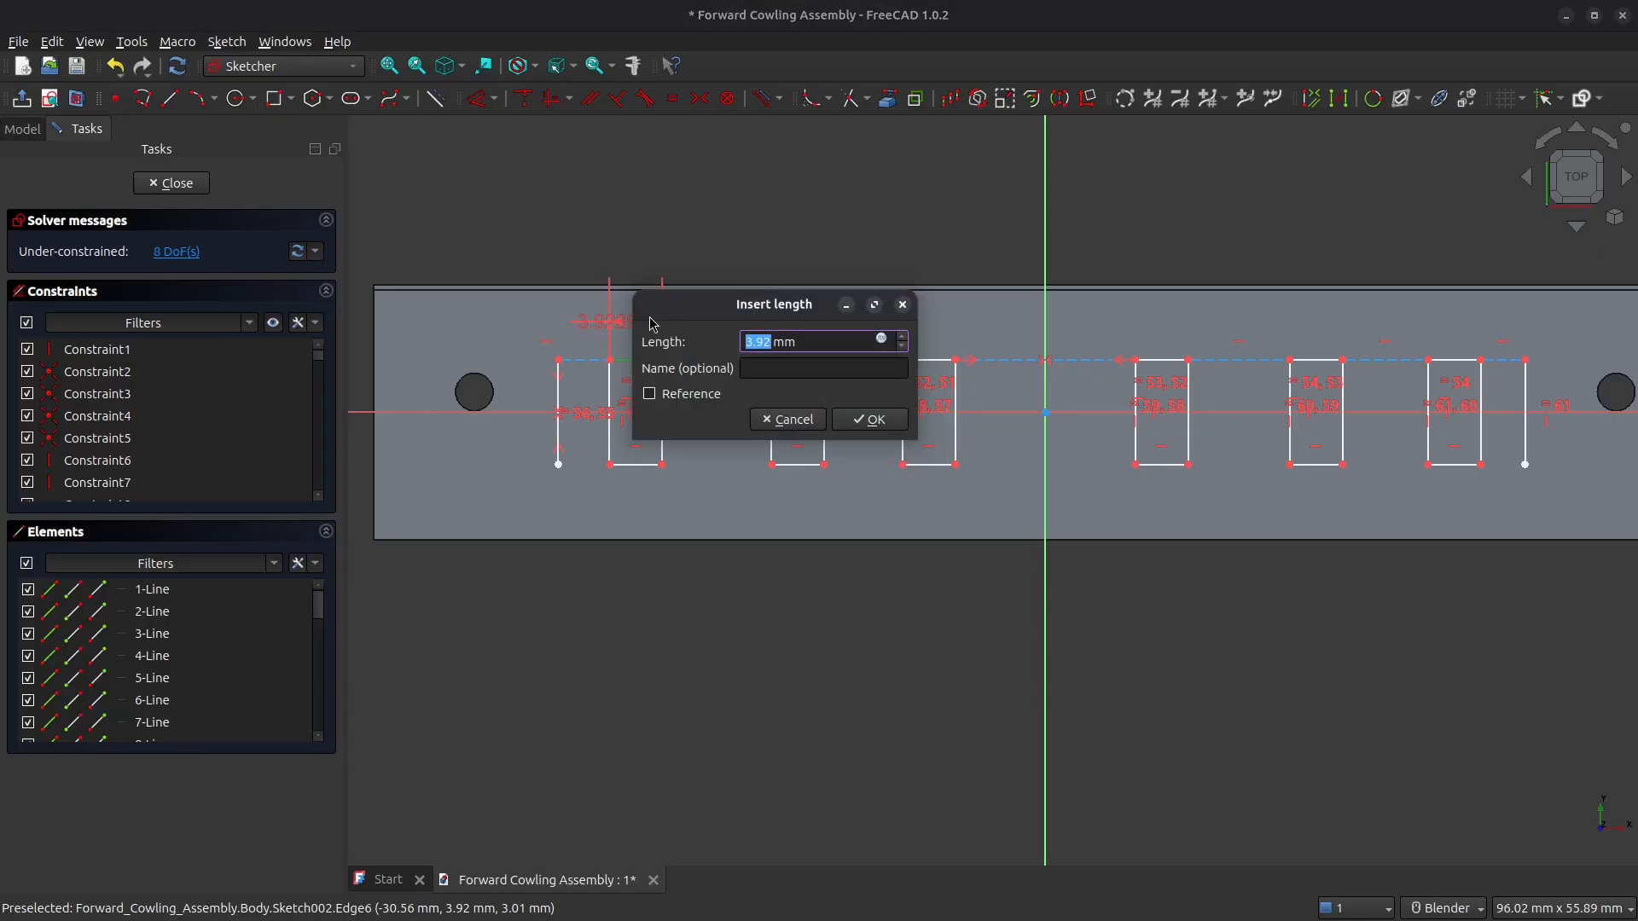
type("5")
key("Return")
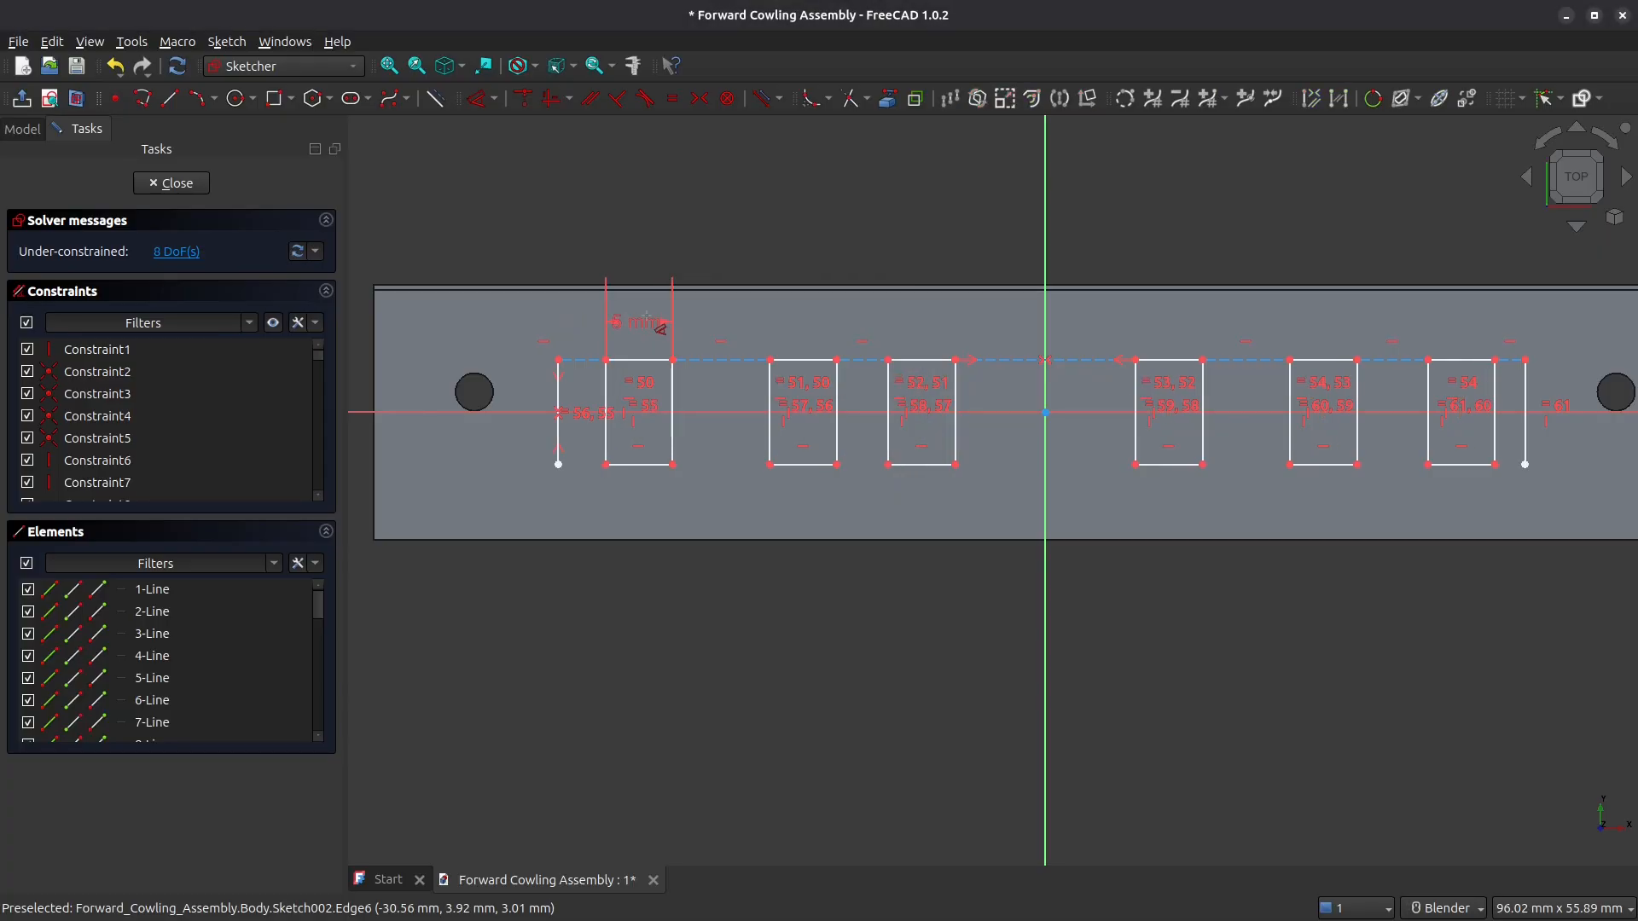
left_click_drag(640, 321, 748, 299)
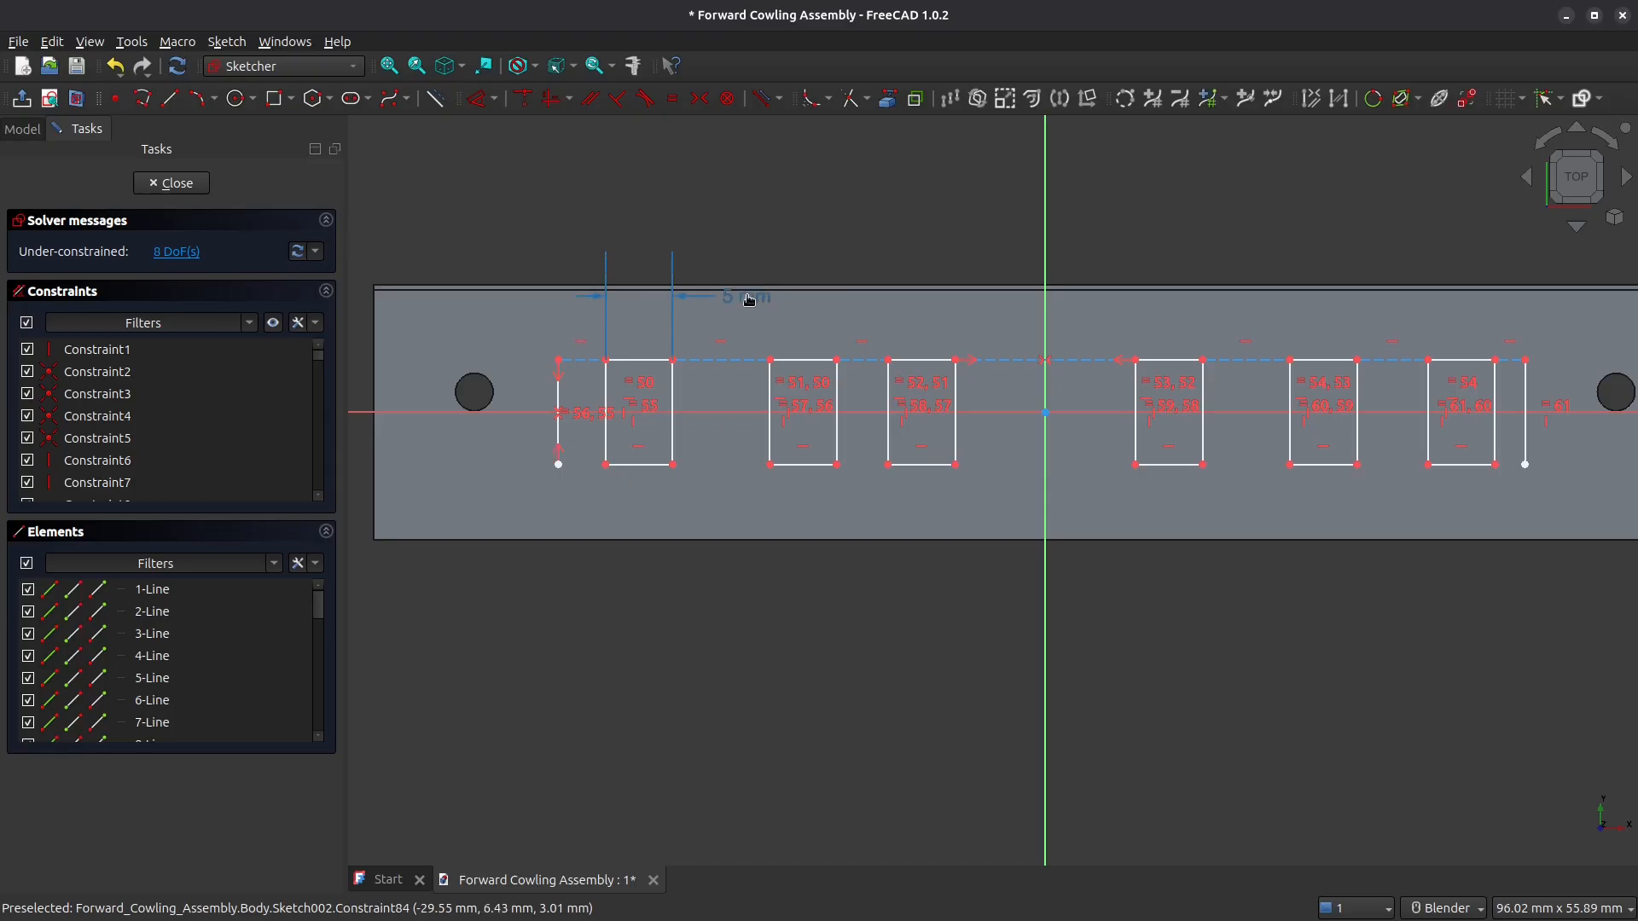
Step: Constrain all seven construction lines between the upright lines and rectangles to equal length
left_click(585, 365)
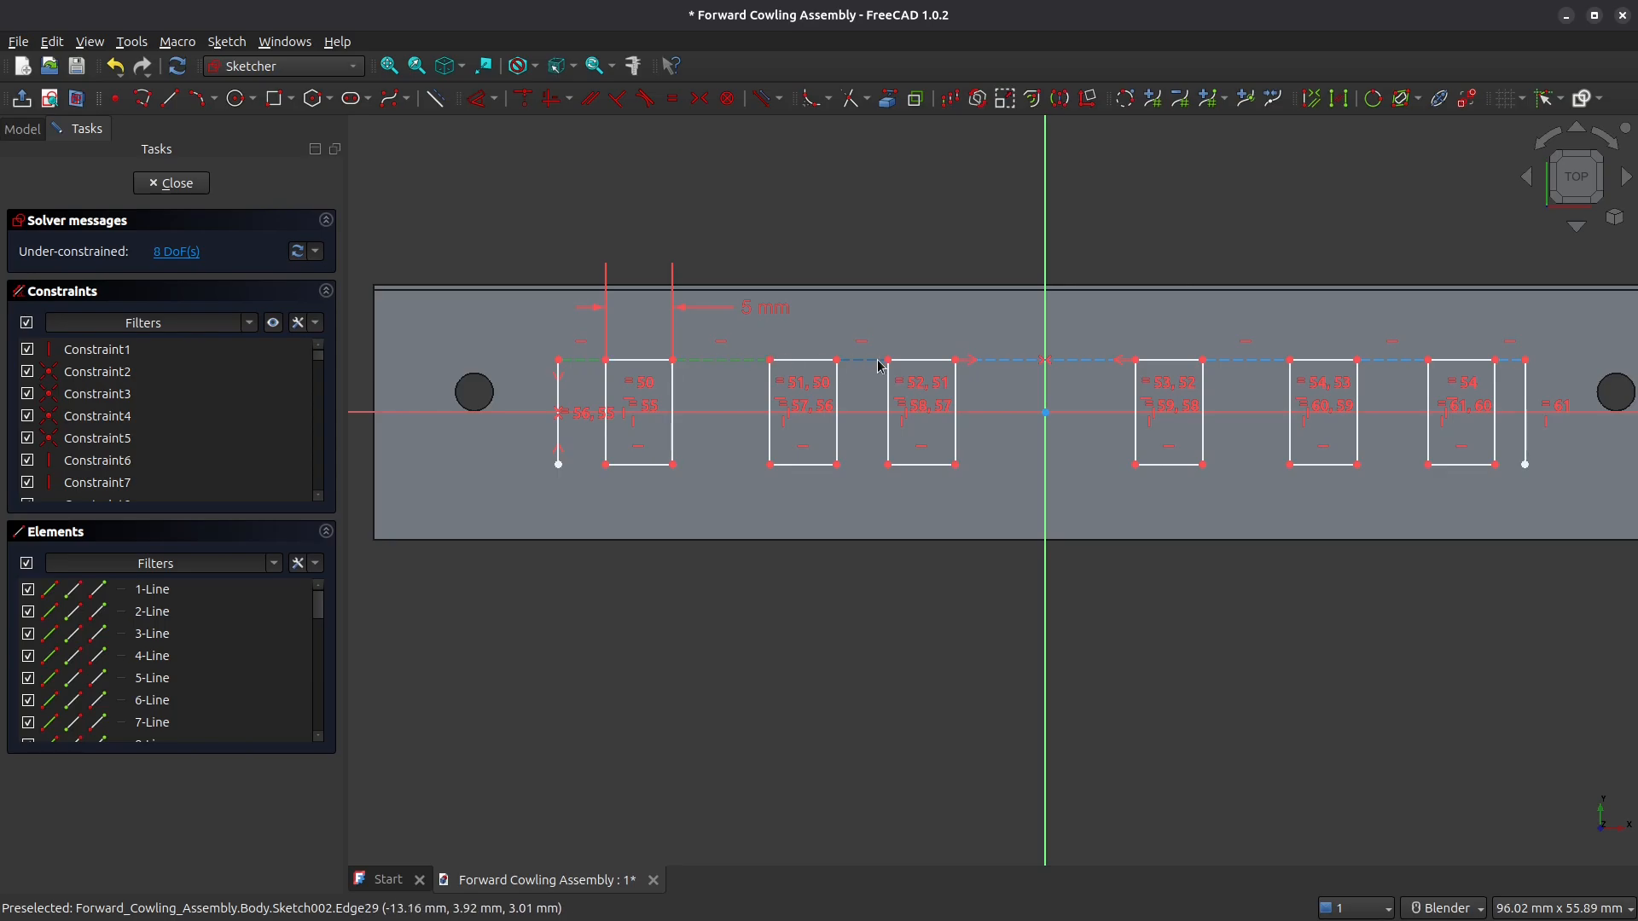
left_click(1014, 365)
left_click(1271, 365)
left_click(1509, 367)
left_click(673, 98)
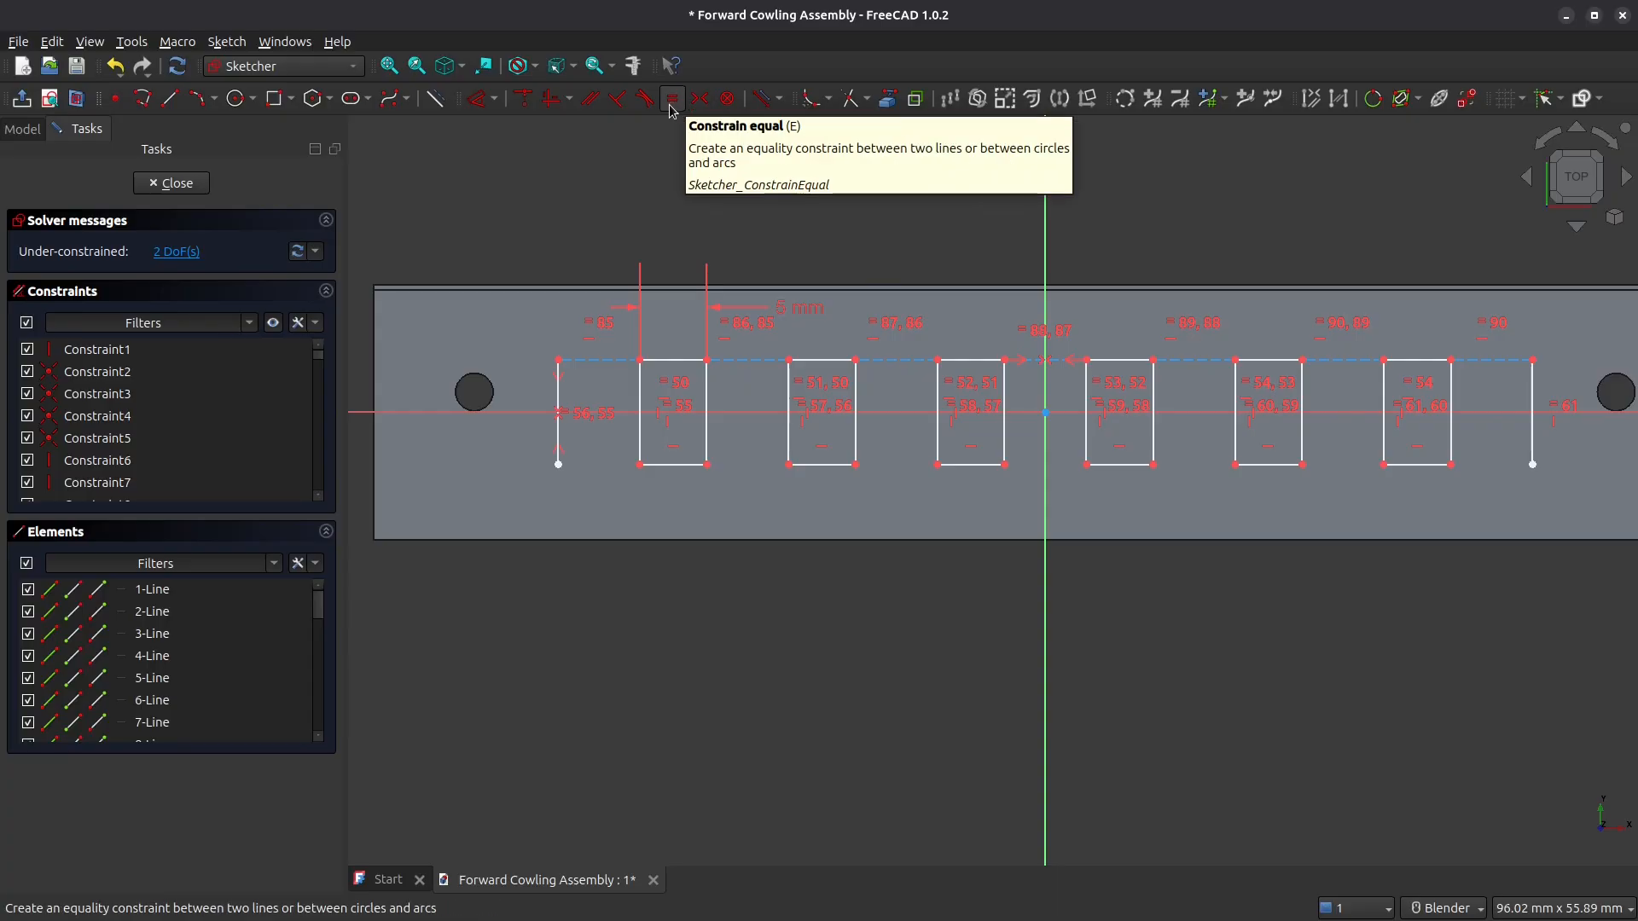
Step: Dimension the gap between the first and second rectangles as 4 mm
key("d")
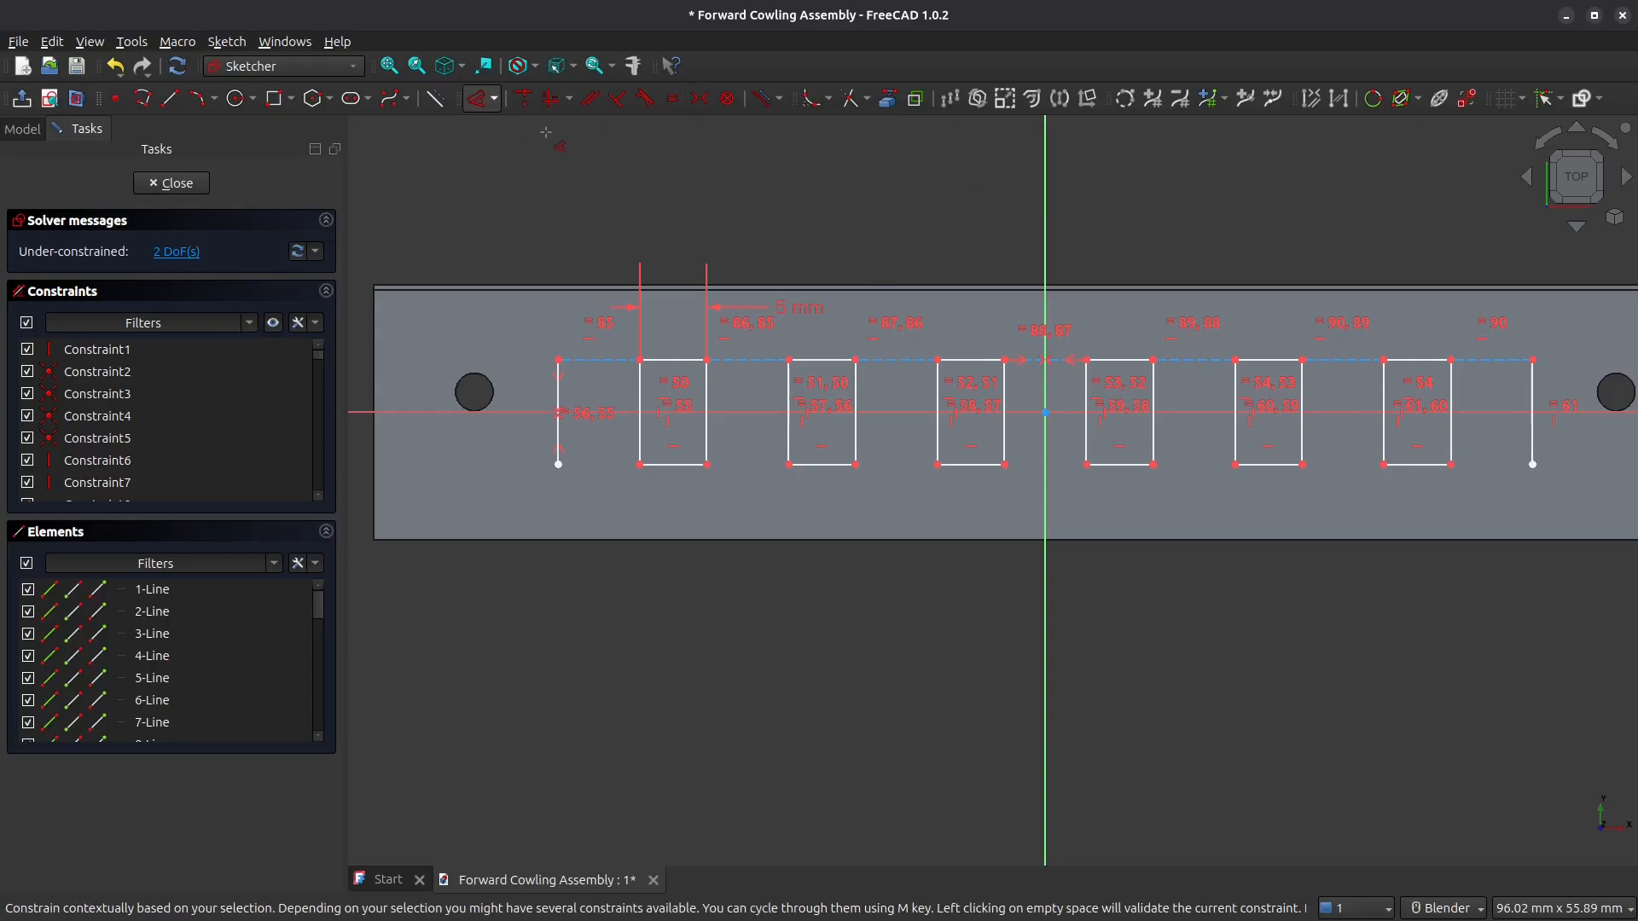
left_click(745, 363)
left_click(772, 231)
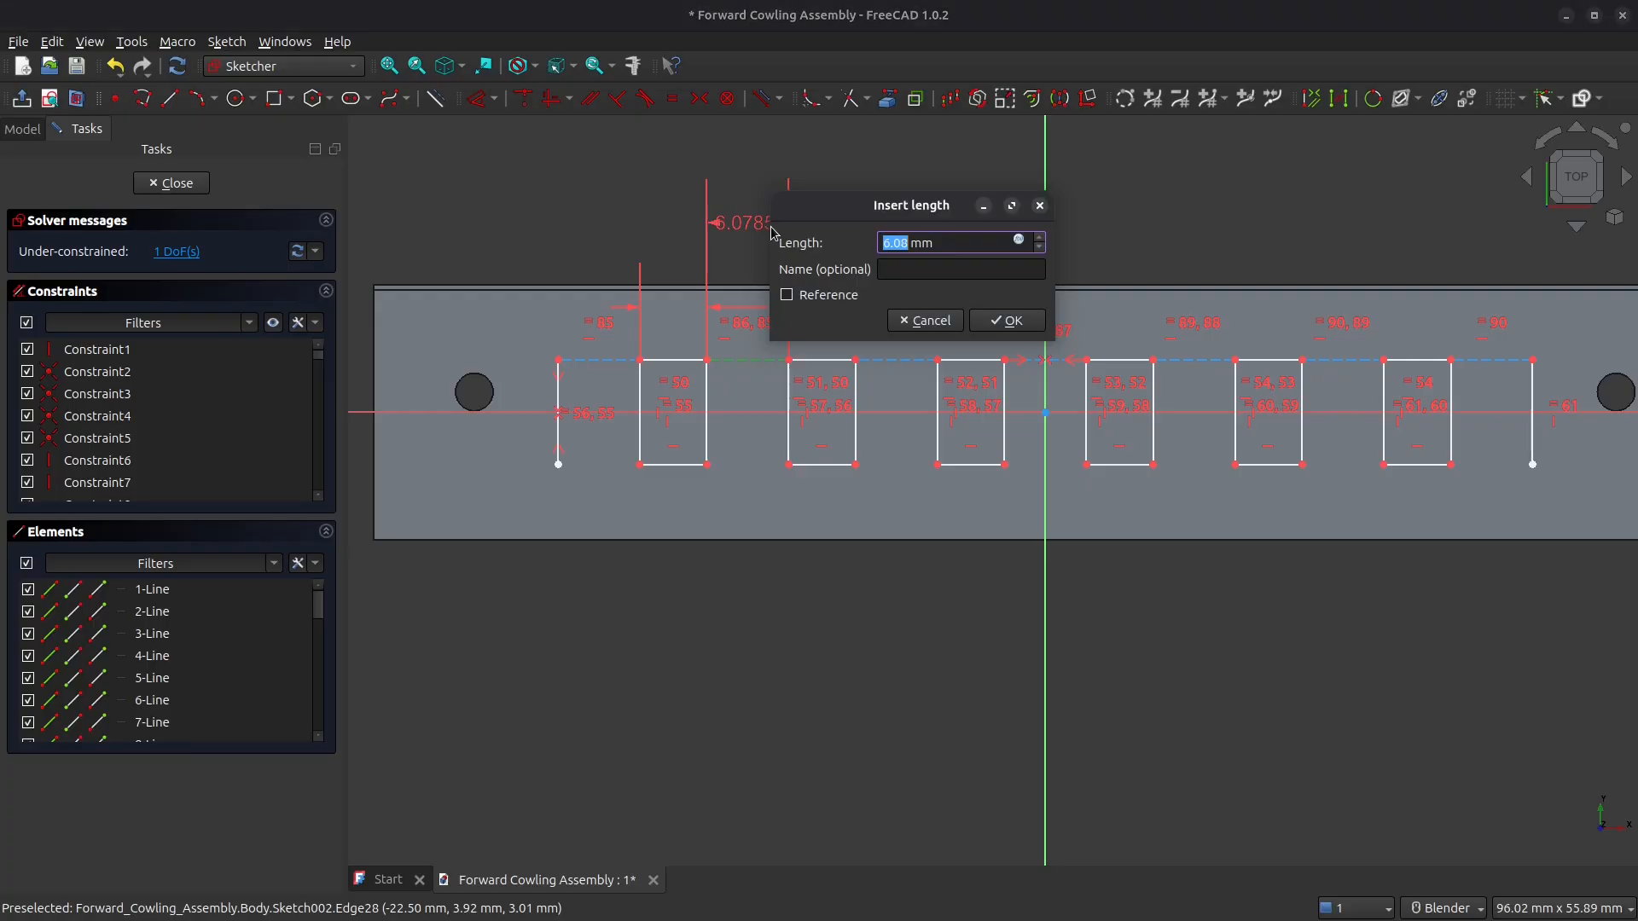
type("4")
key("Return")
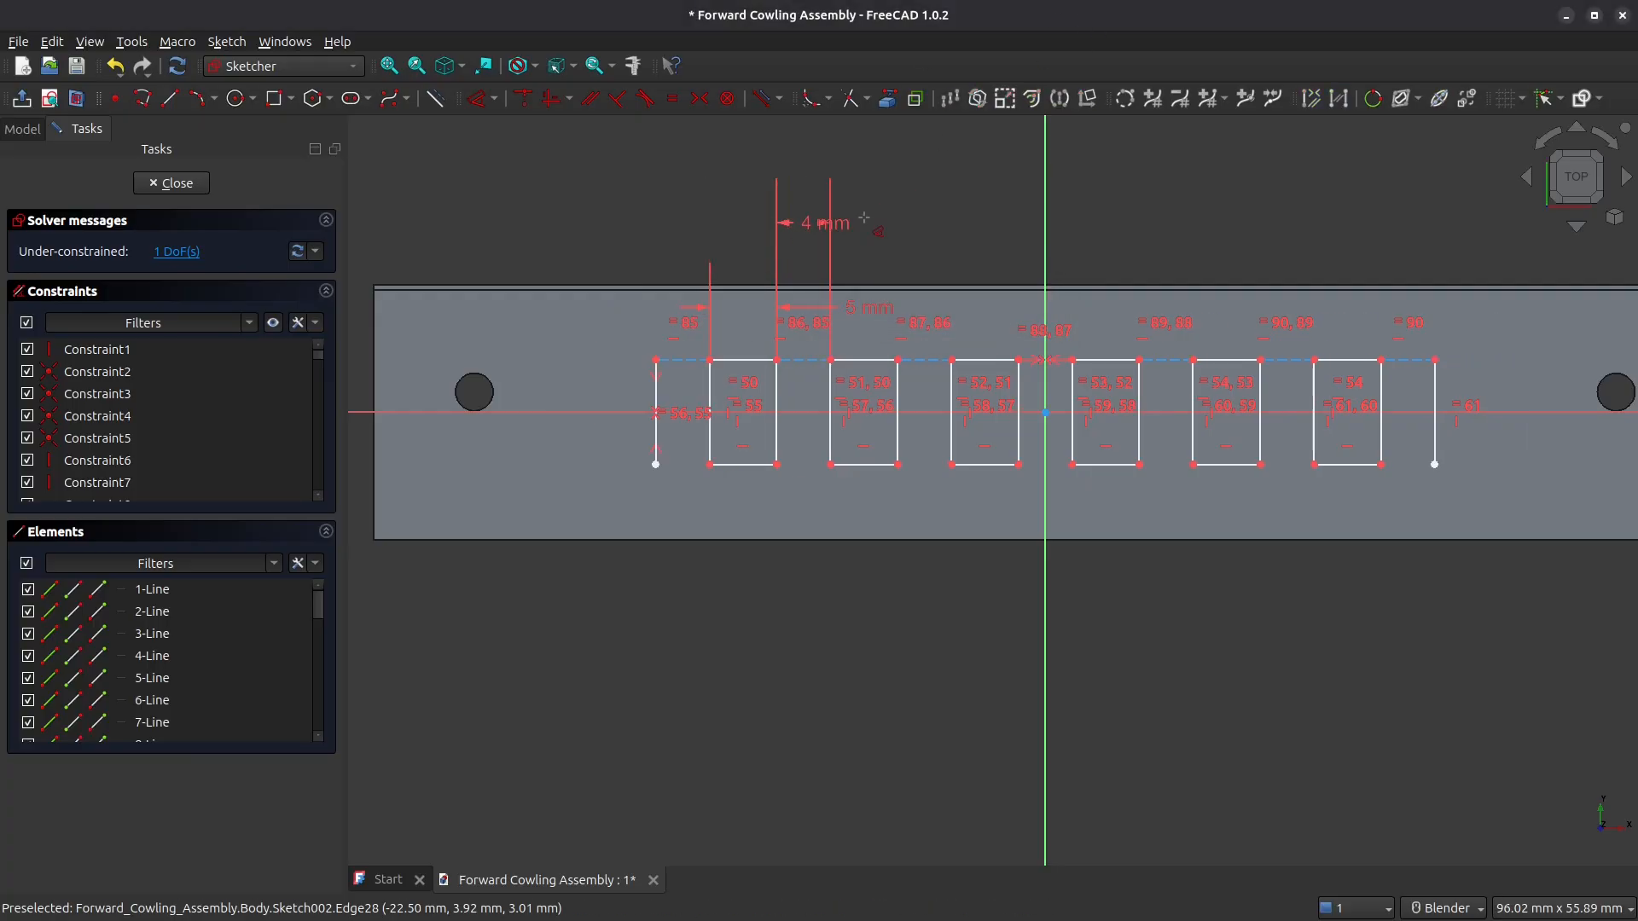
key("Escape")
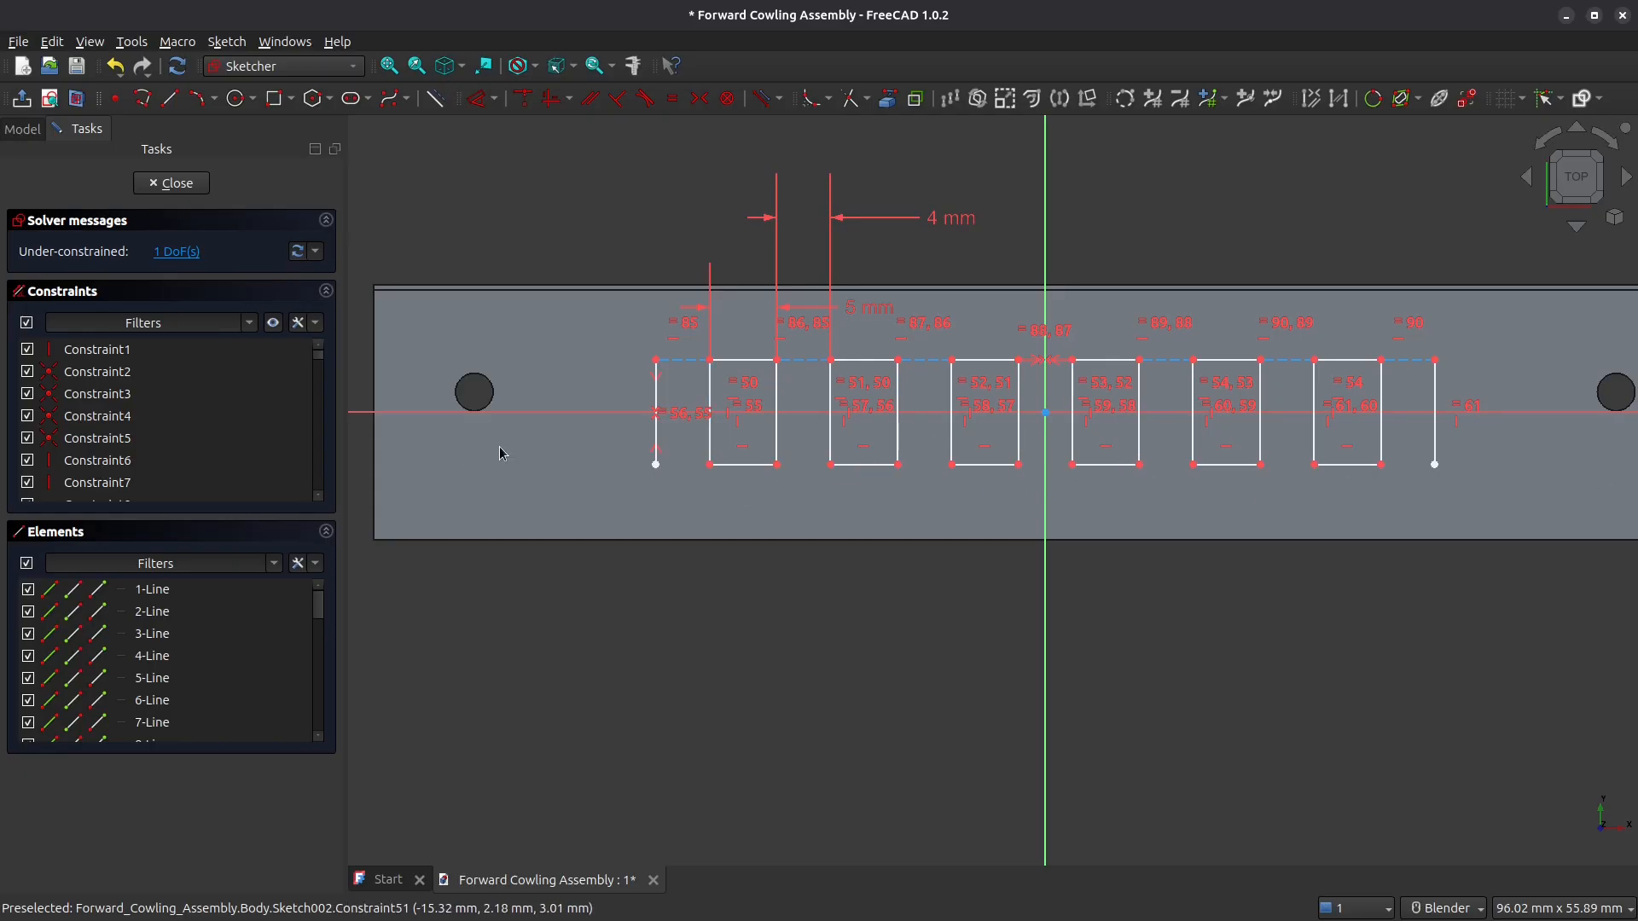
Step: Dimension the far-left upright line's length as 11 mm and place the dimension below the plate
scroll(713, 432, "up", 1)
key("d")
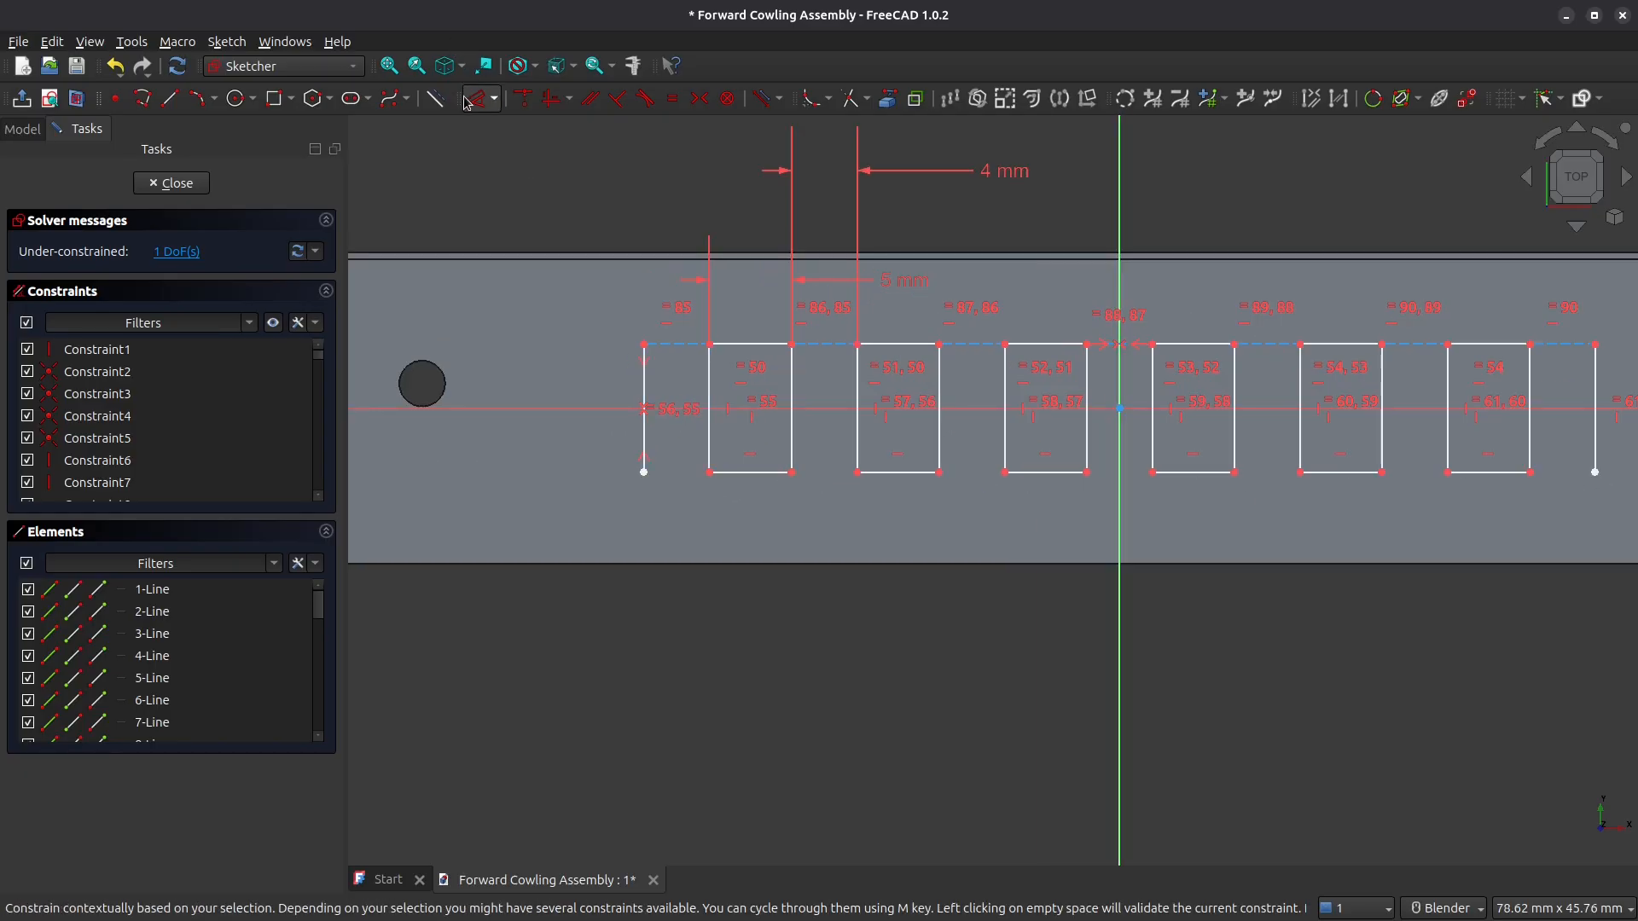
left_click(644, 379)
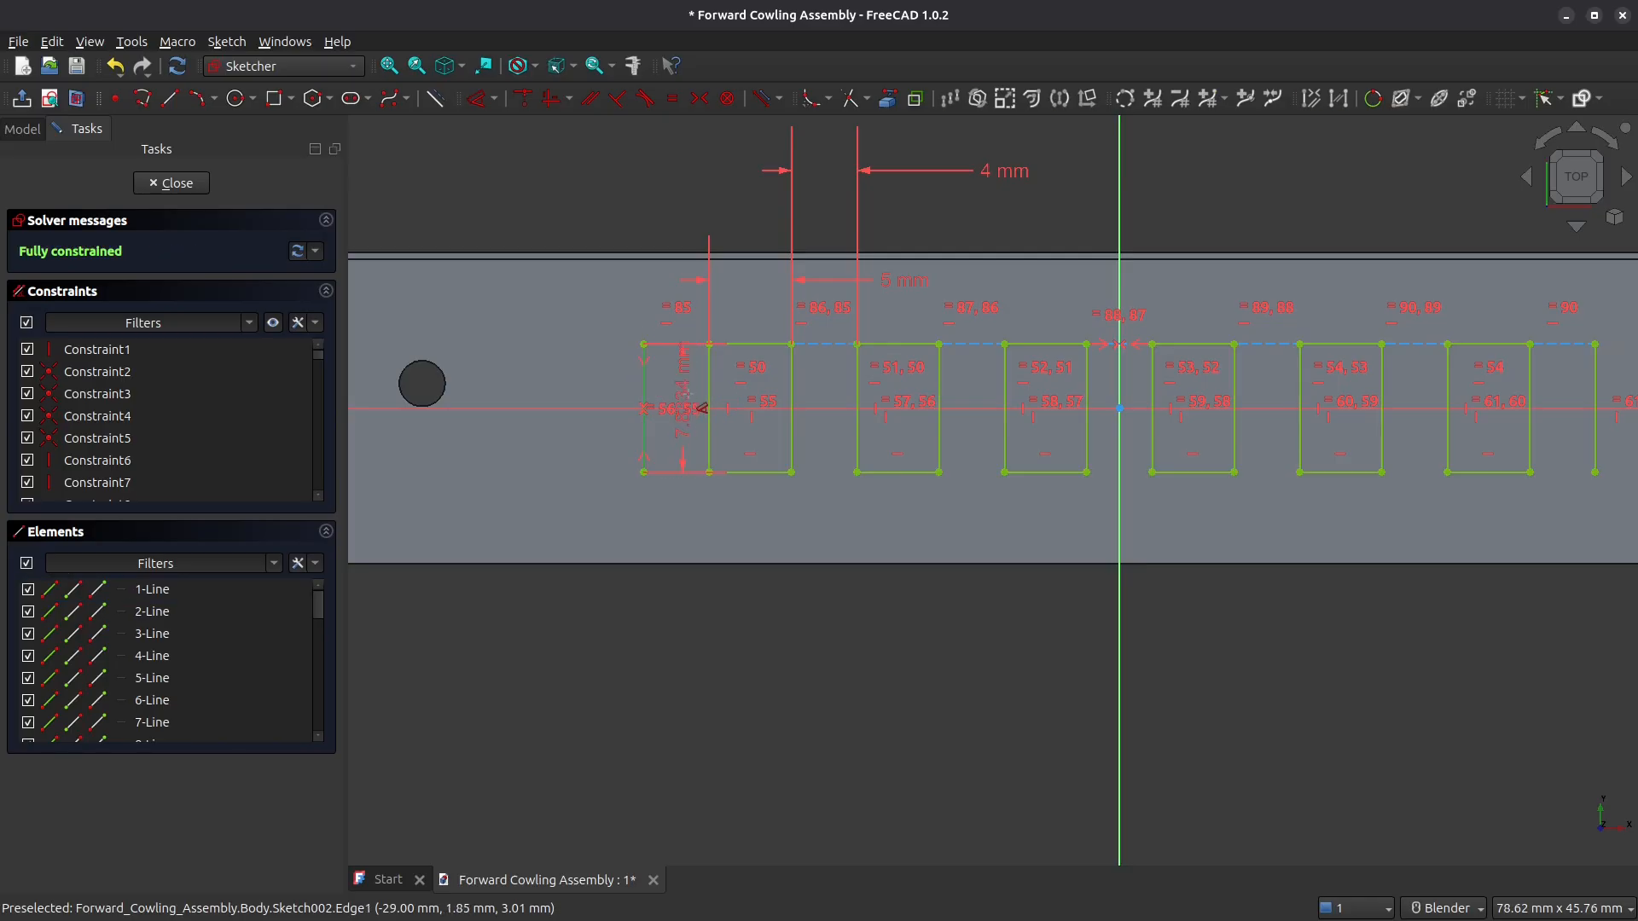
left_click(674, 452)
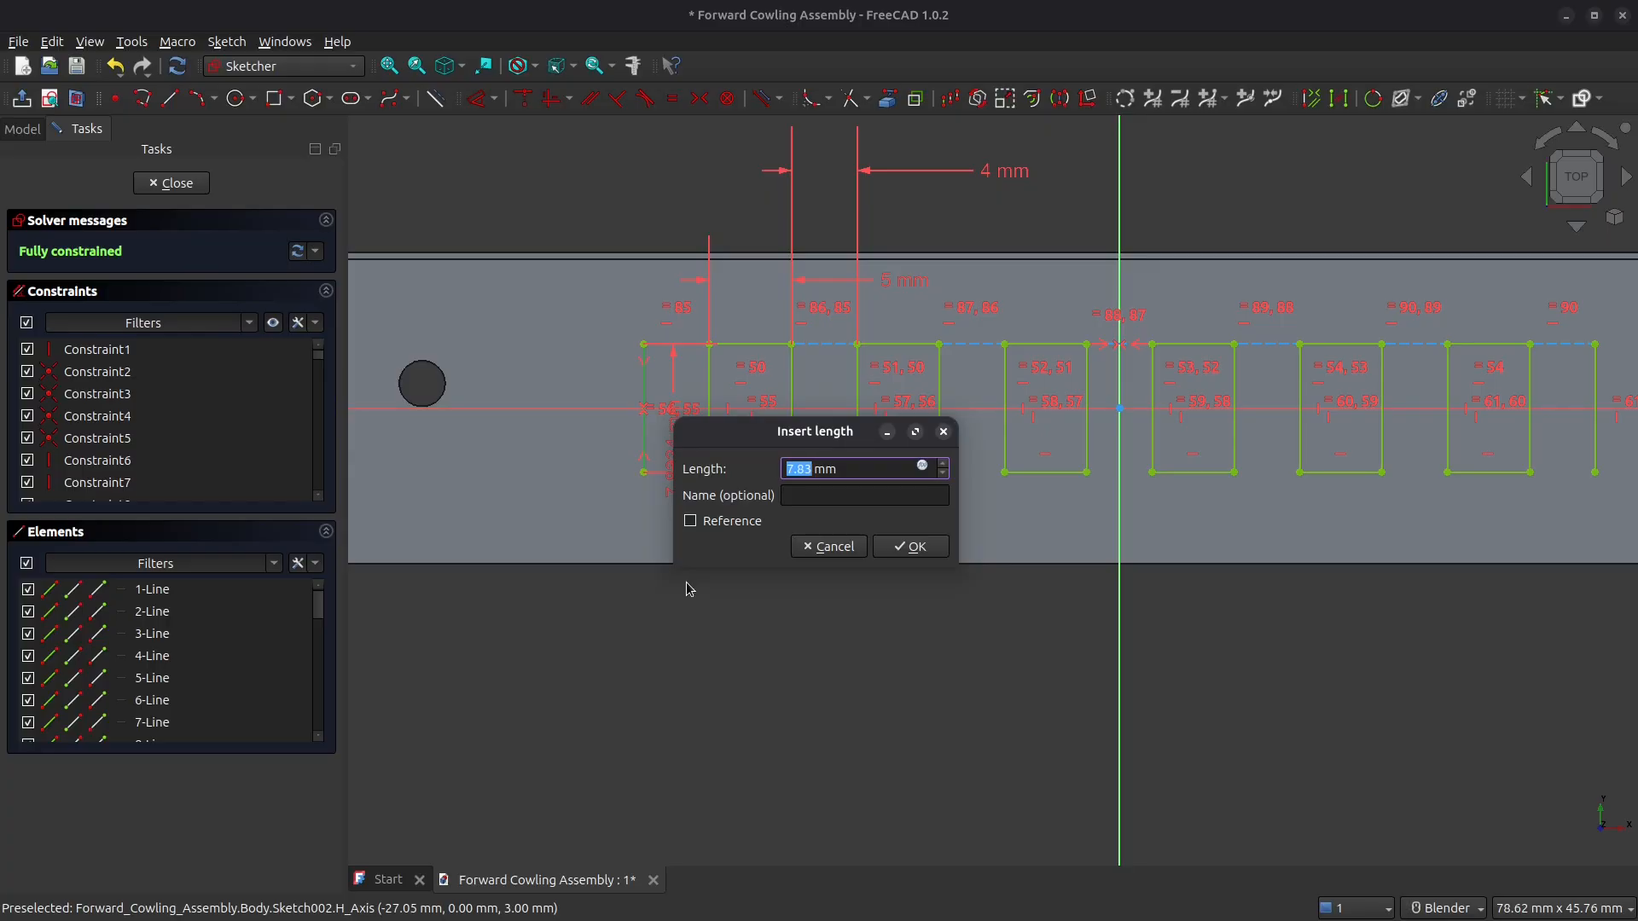
key("Return")
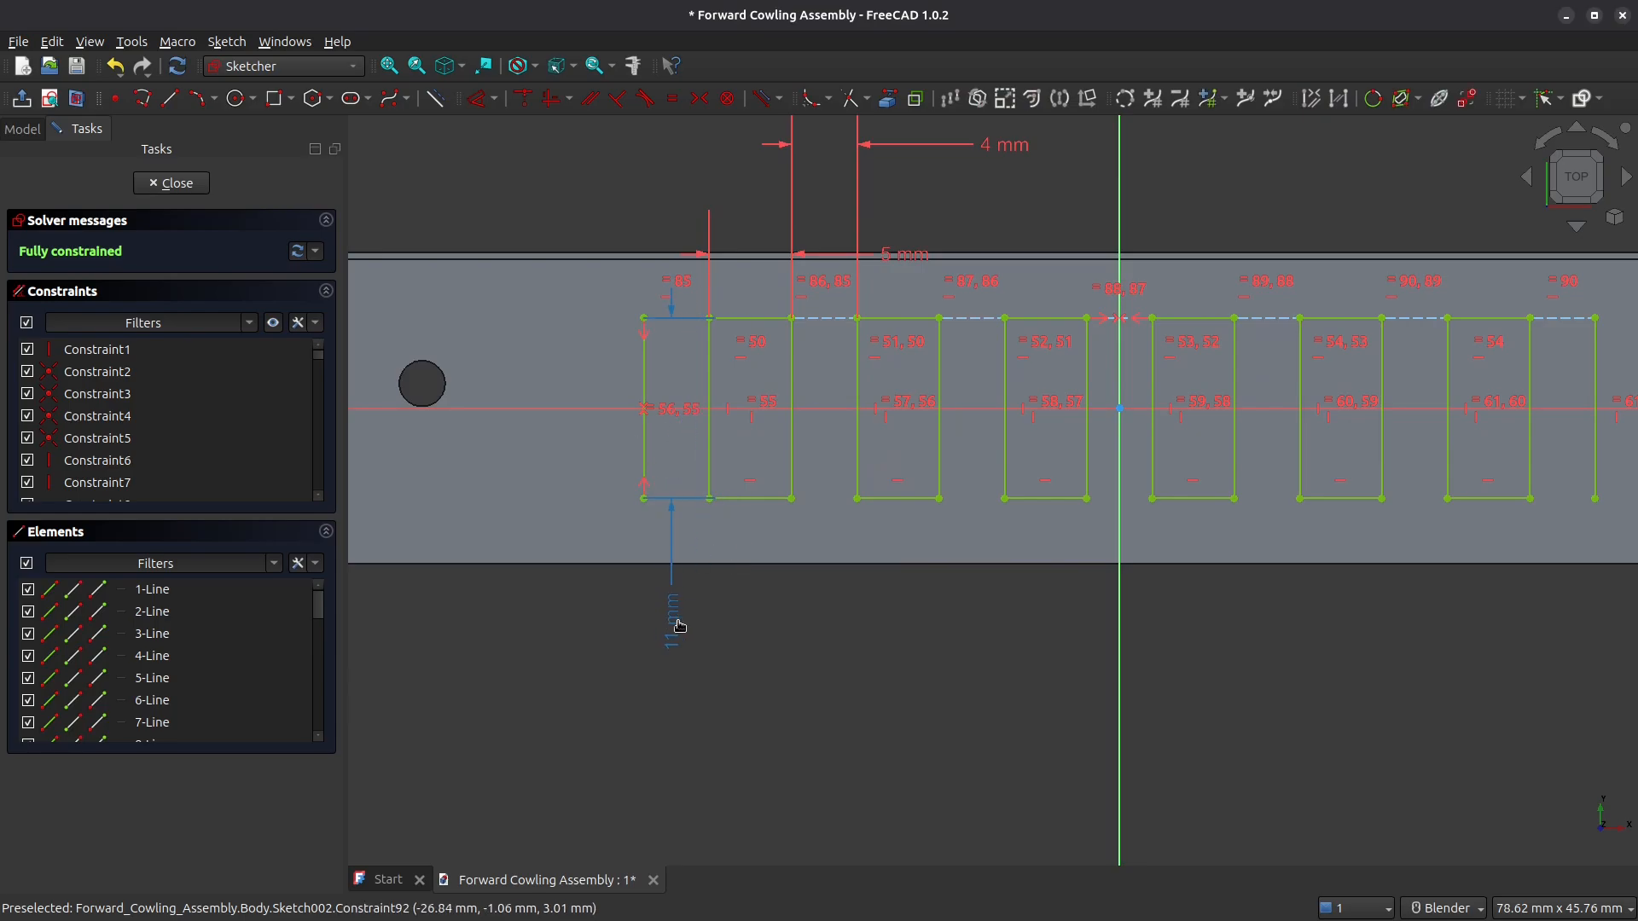
left_click_drag(680, 635, 683, 635)
Step: Reposition the 4 mm gap dimension closer to the plate and the 5 mm width dimension beside the leftmost rectangle, clear of the plate
middle_click_drag(982, 248, 983, 318, "shift")
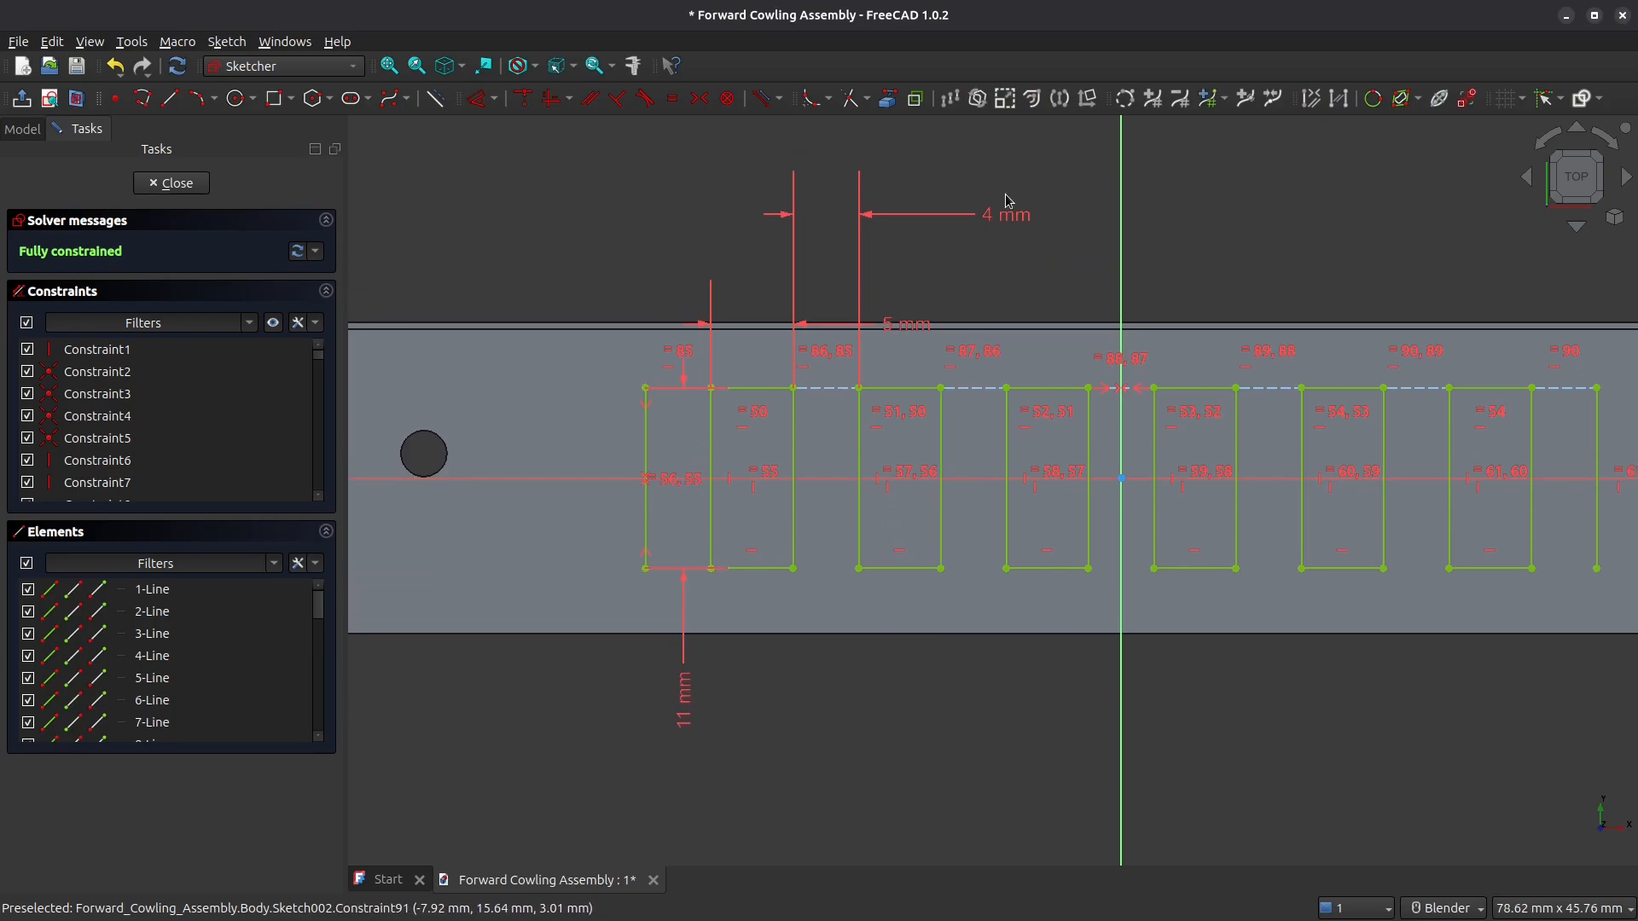
left_click_drag(998, 208, 992, 252)
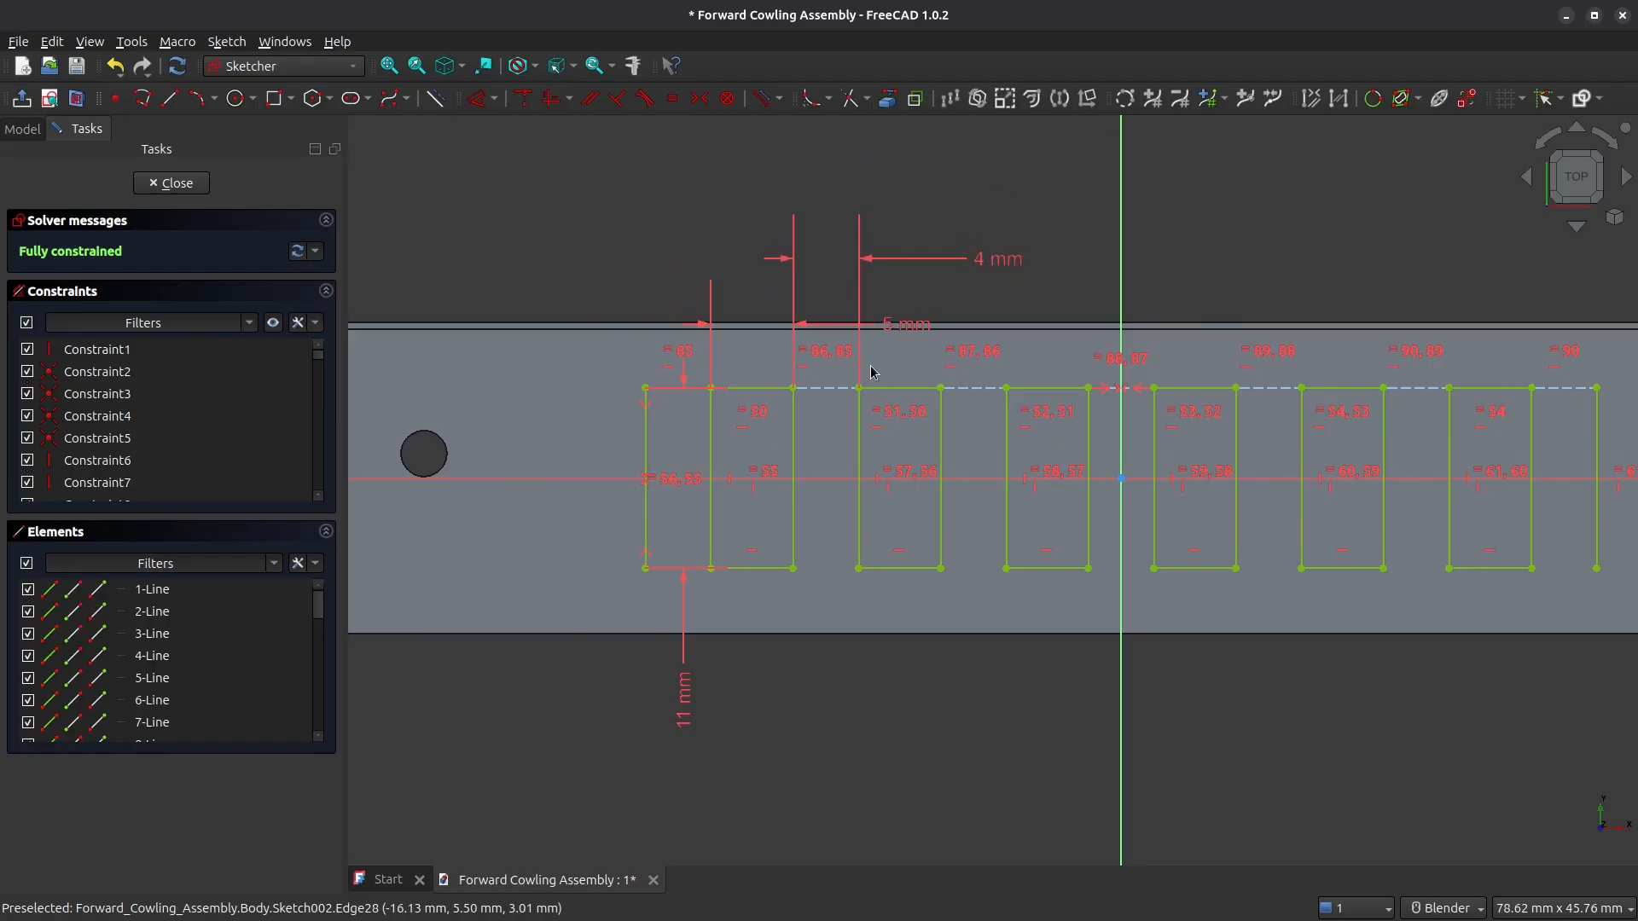
left_click_drag(911, 327, 649, 299)
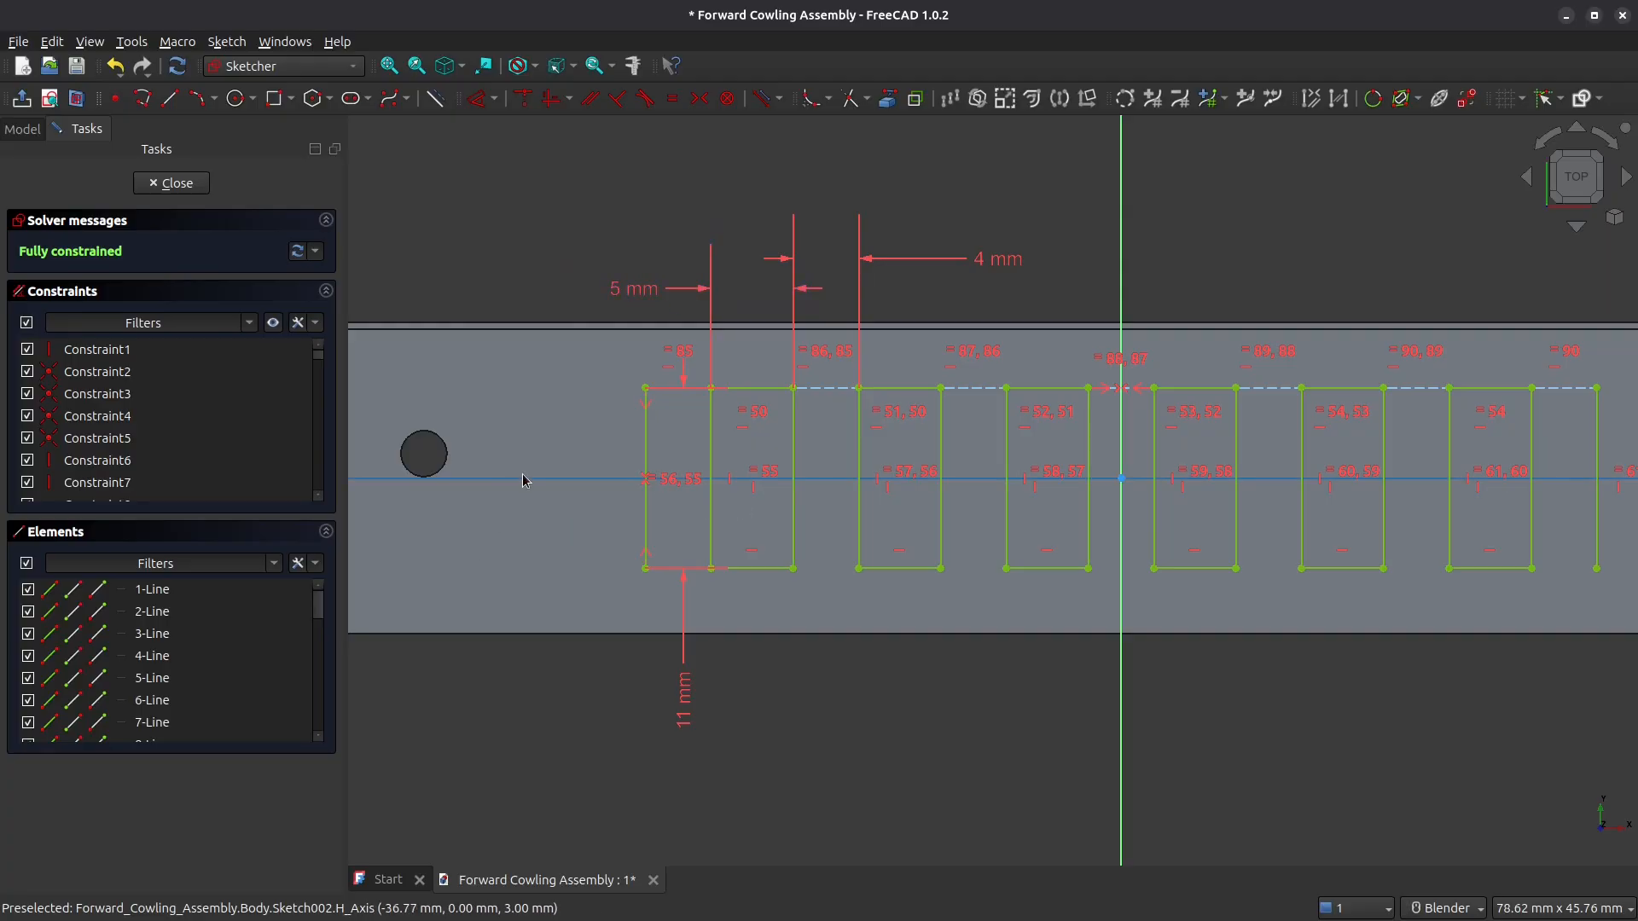
scroll(549, 466, "down", 2)
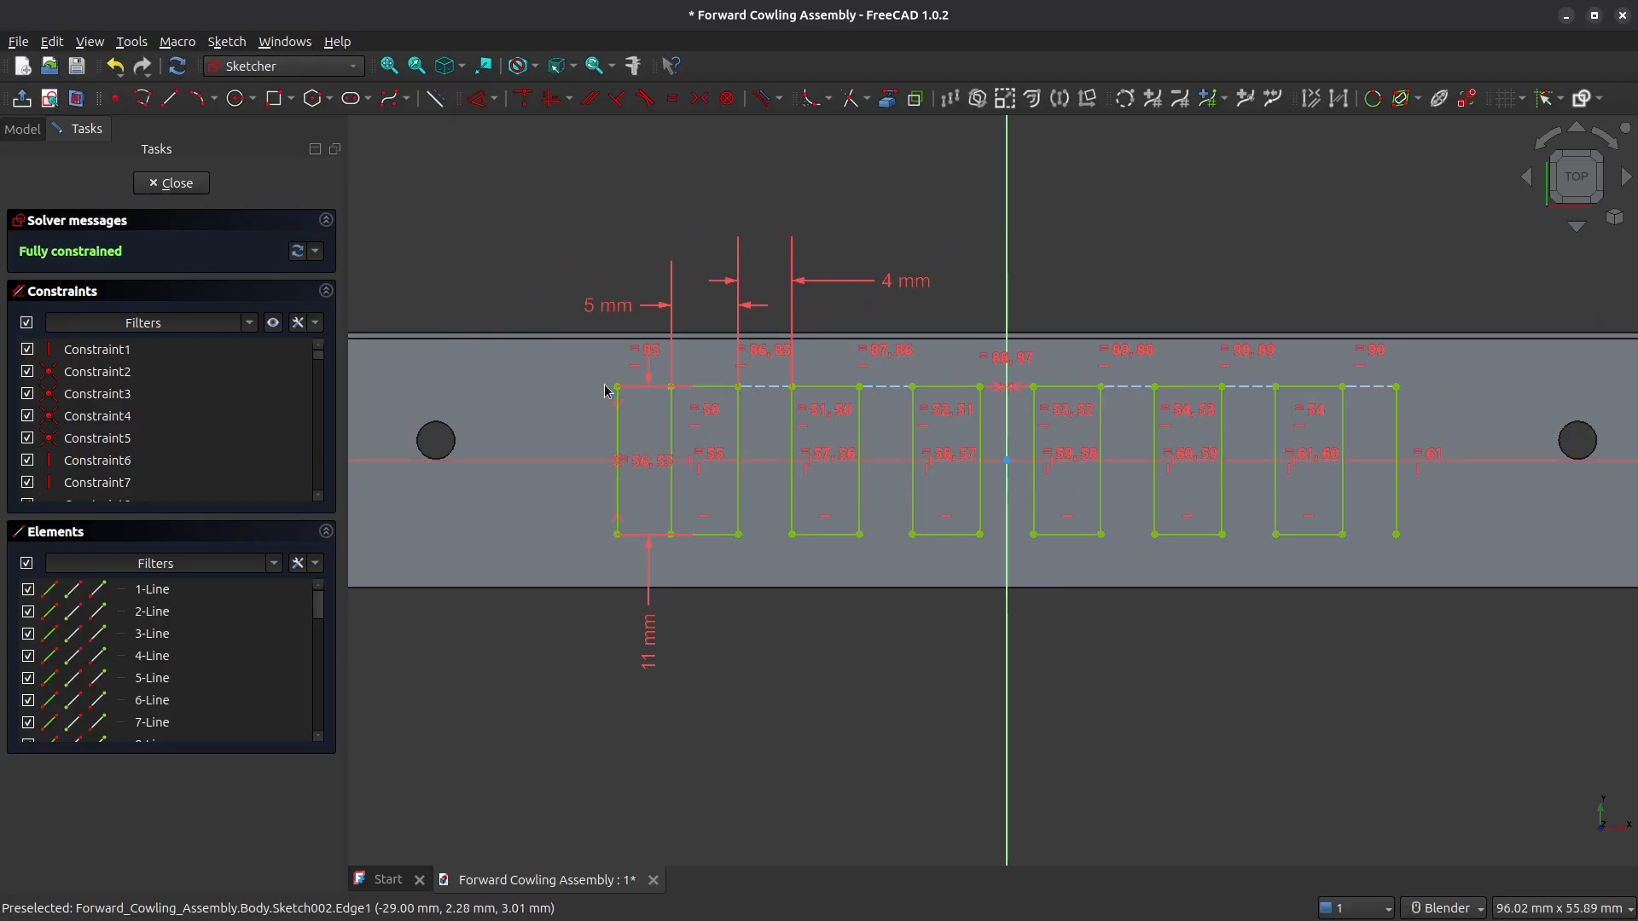
right_click(560, 552)
left_click(507, 306)
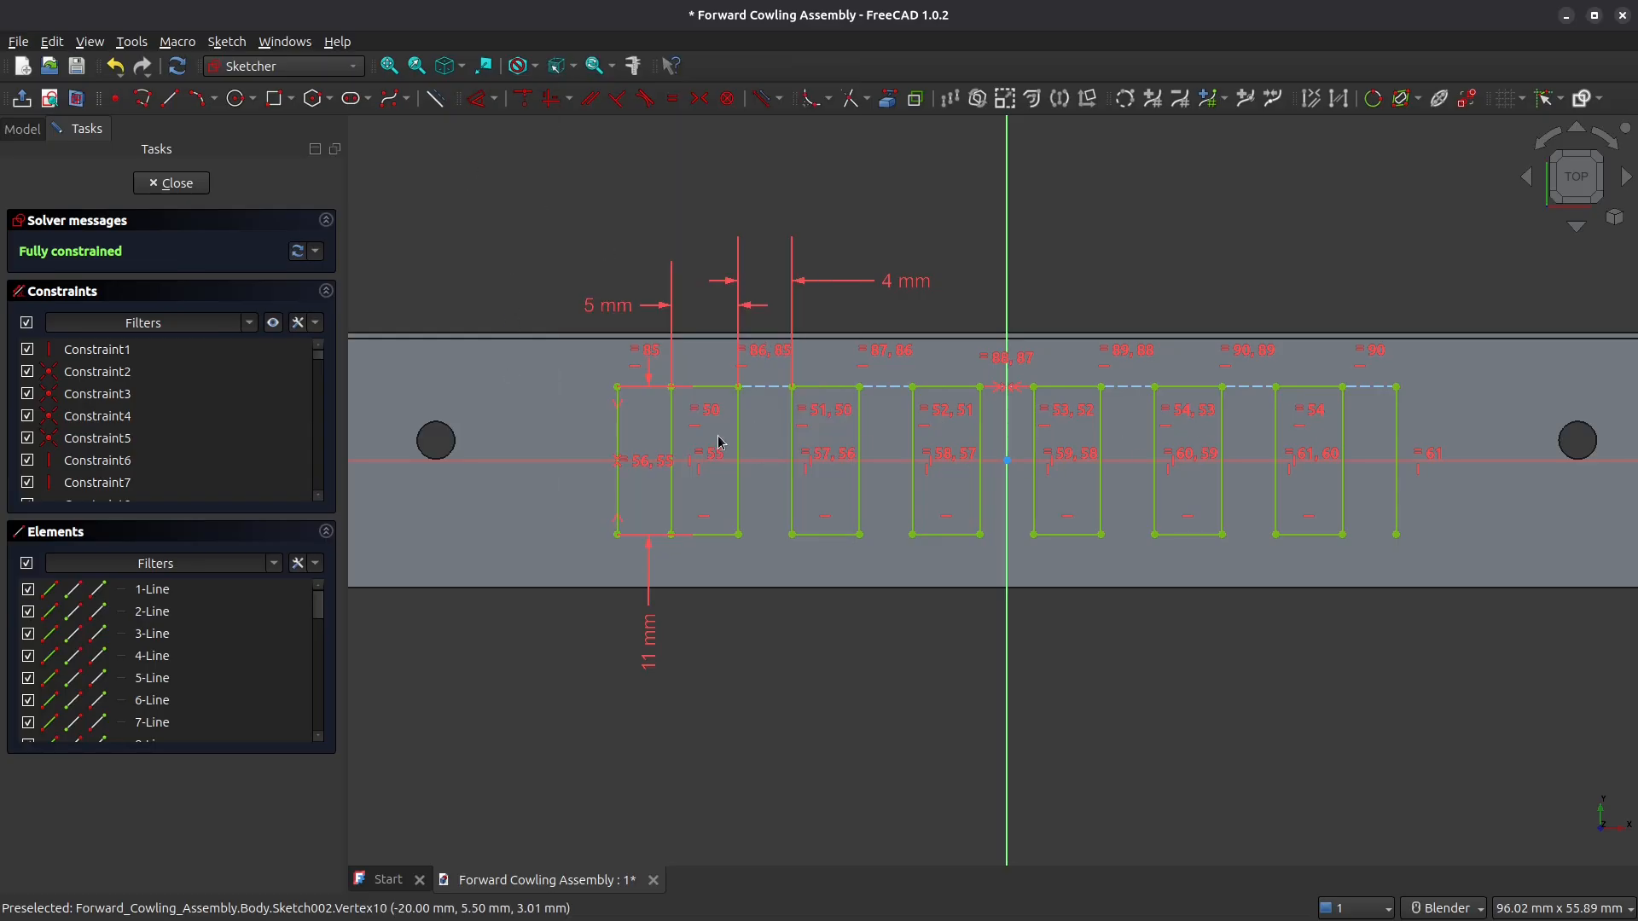
Step: Draw three-point arcs bulging outward from the endpoints of the far-left and far-right upright lines
left_click(215, 99)
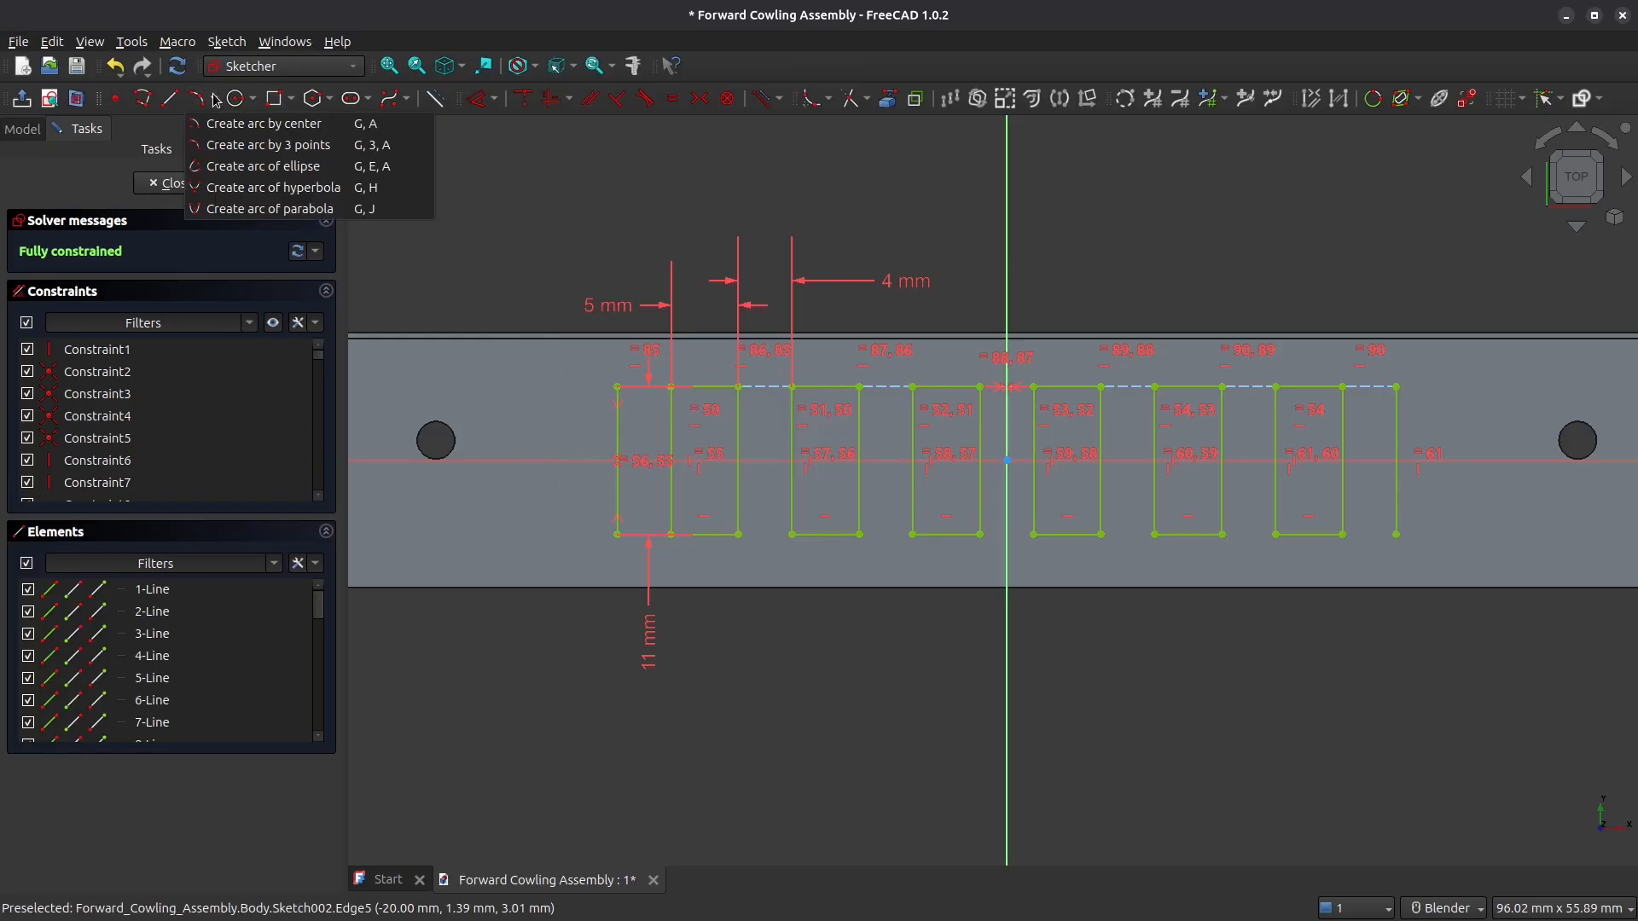
left_click(247, 145)
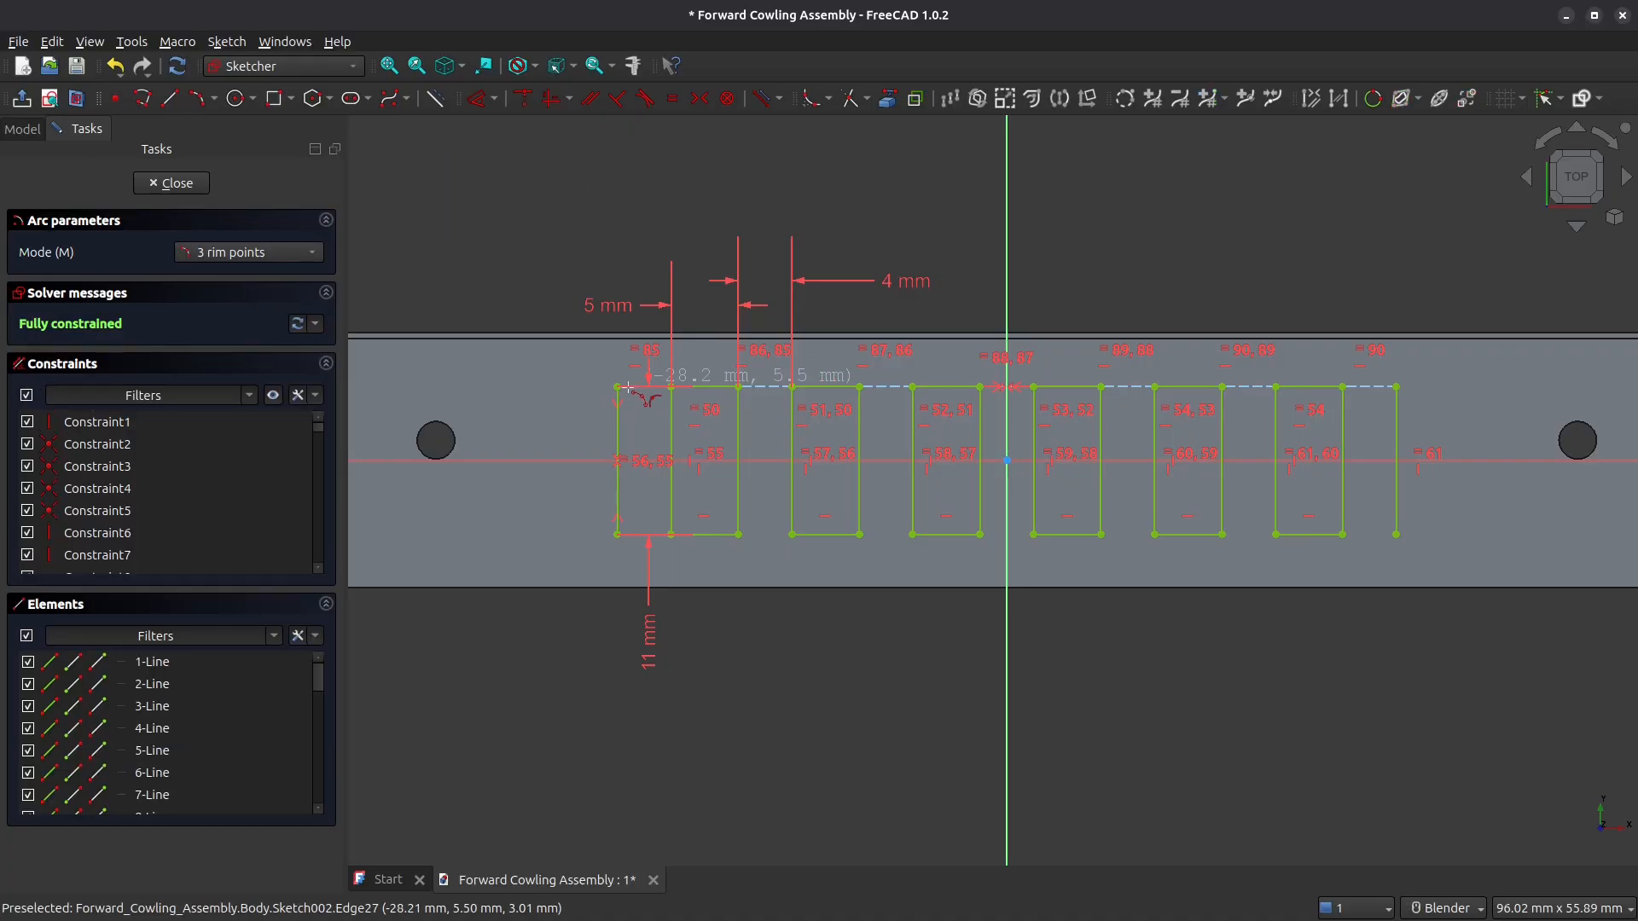
left_click(617, 399)
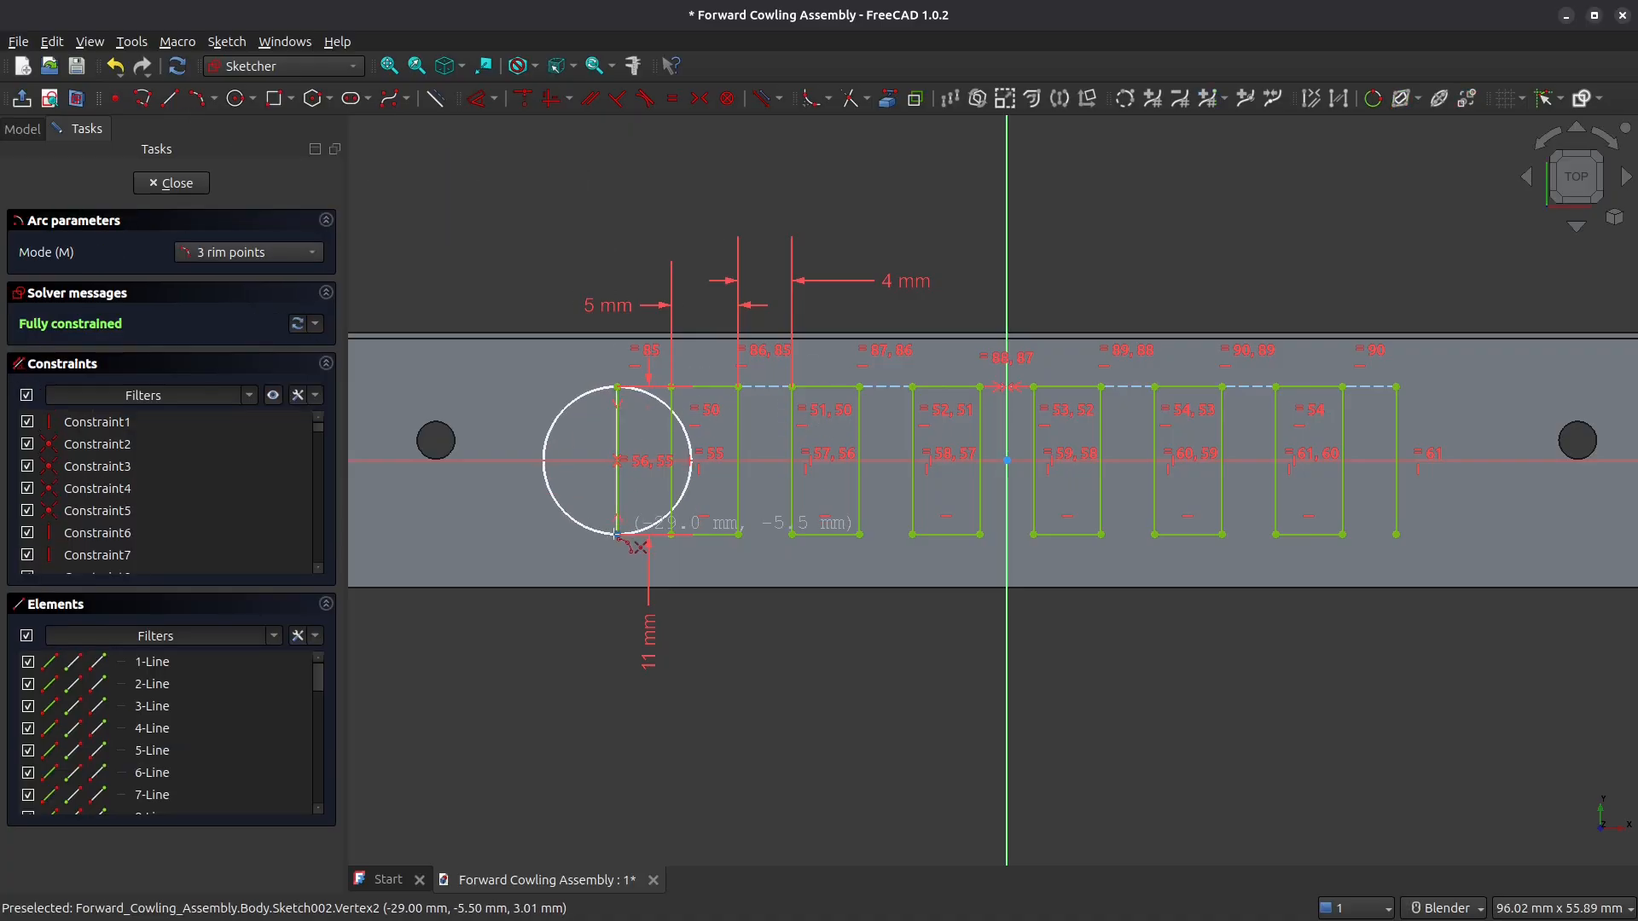
left_click(615, 532)
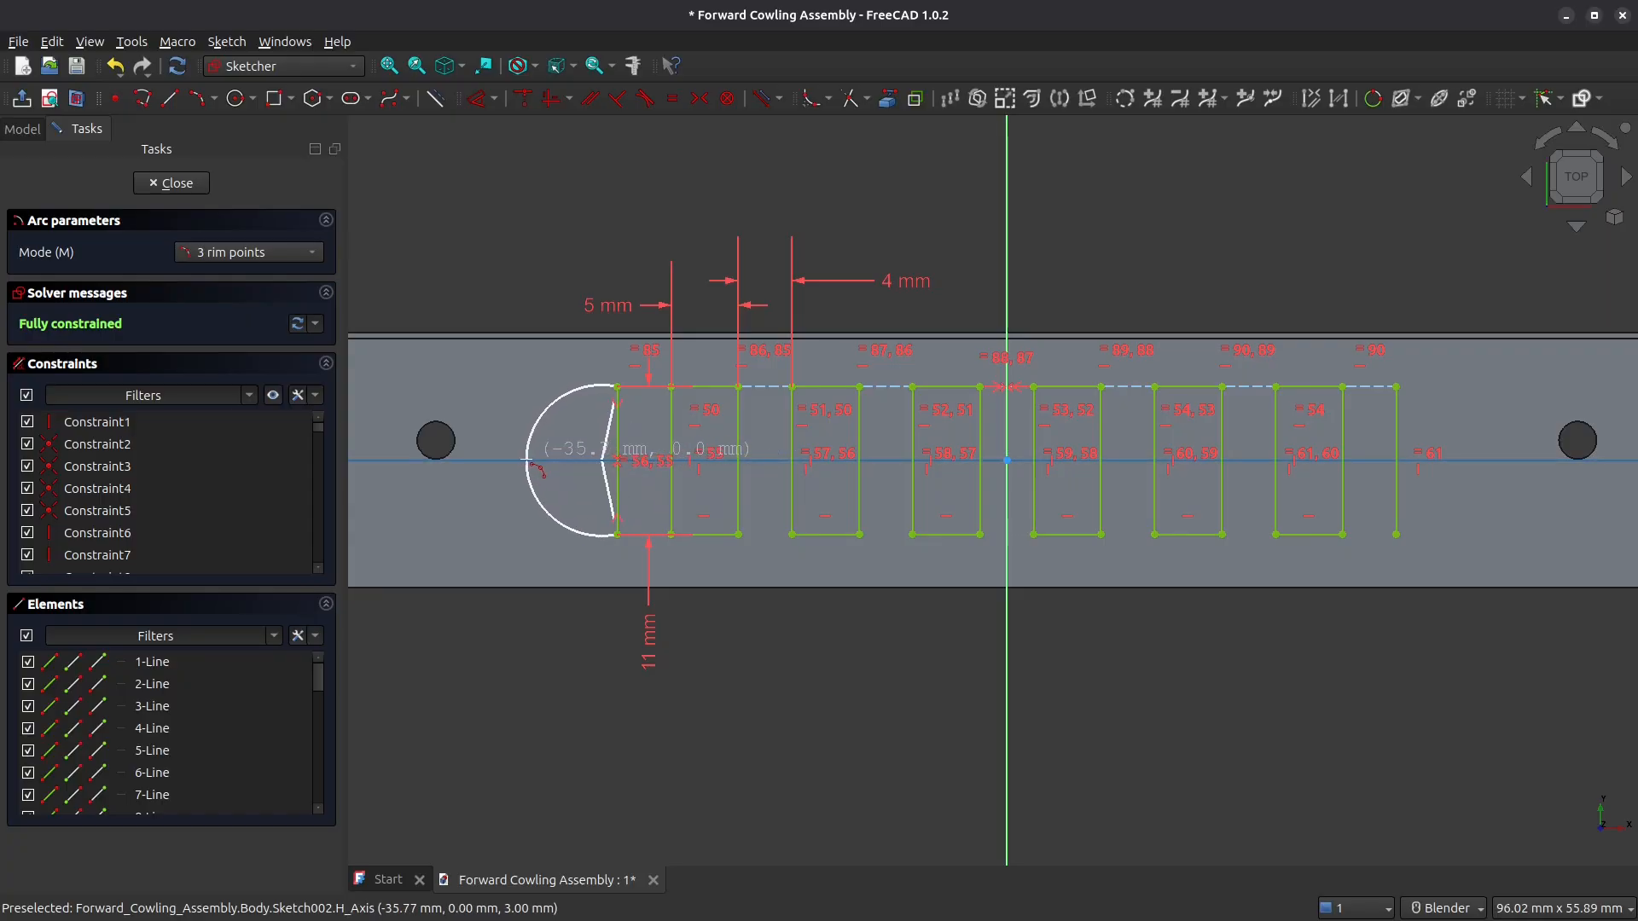
left_click(526, 460)
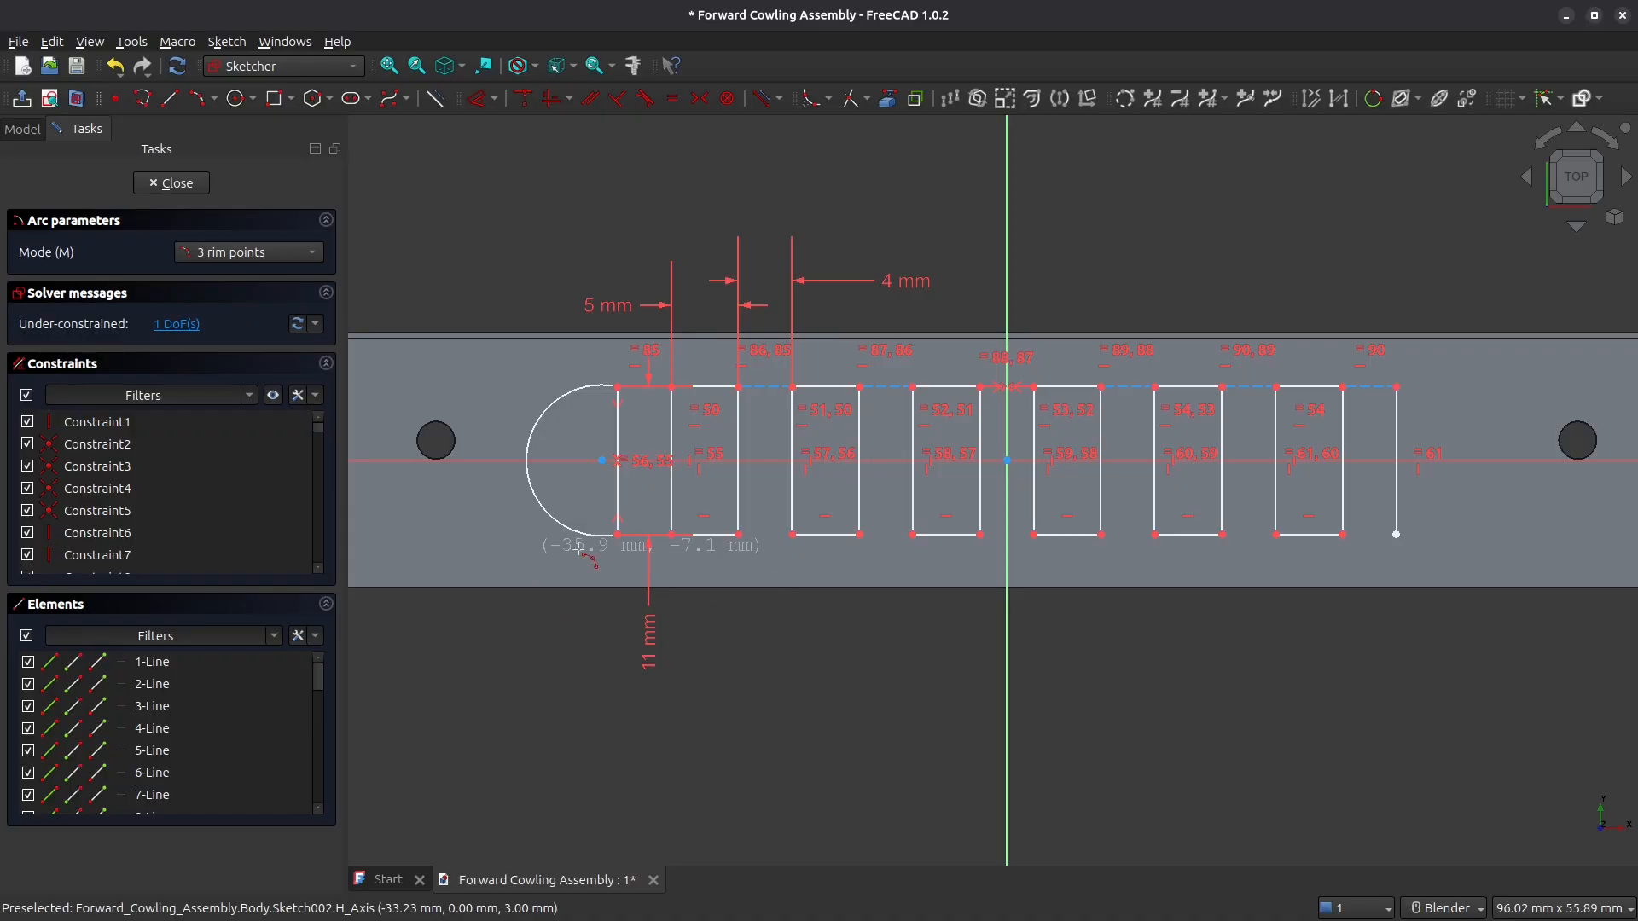
left_click(1397, 387)
left_click(1395, 535)
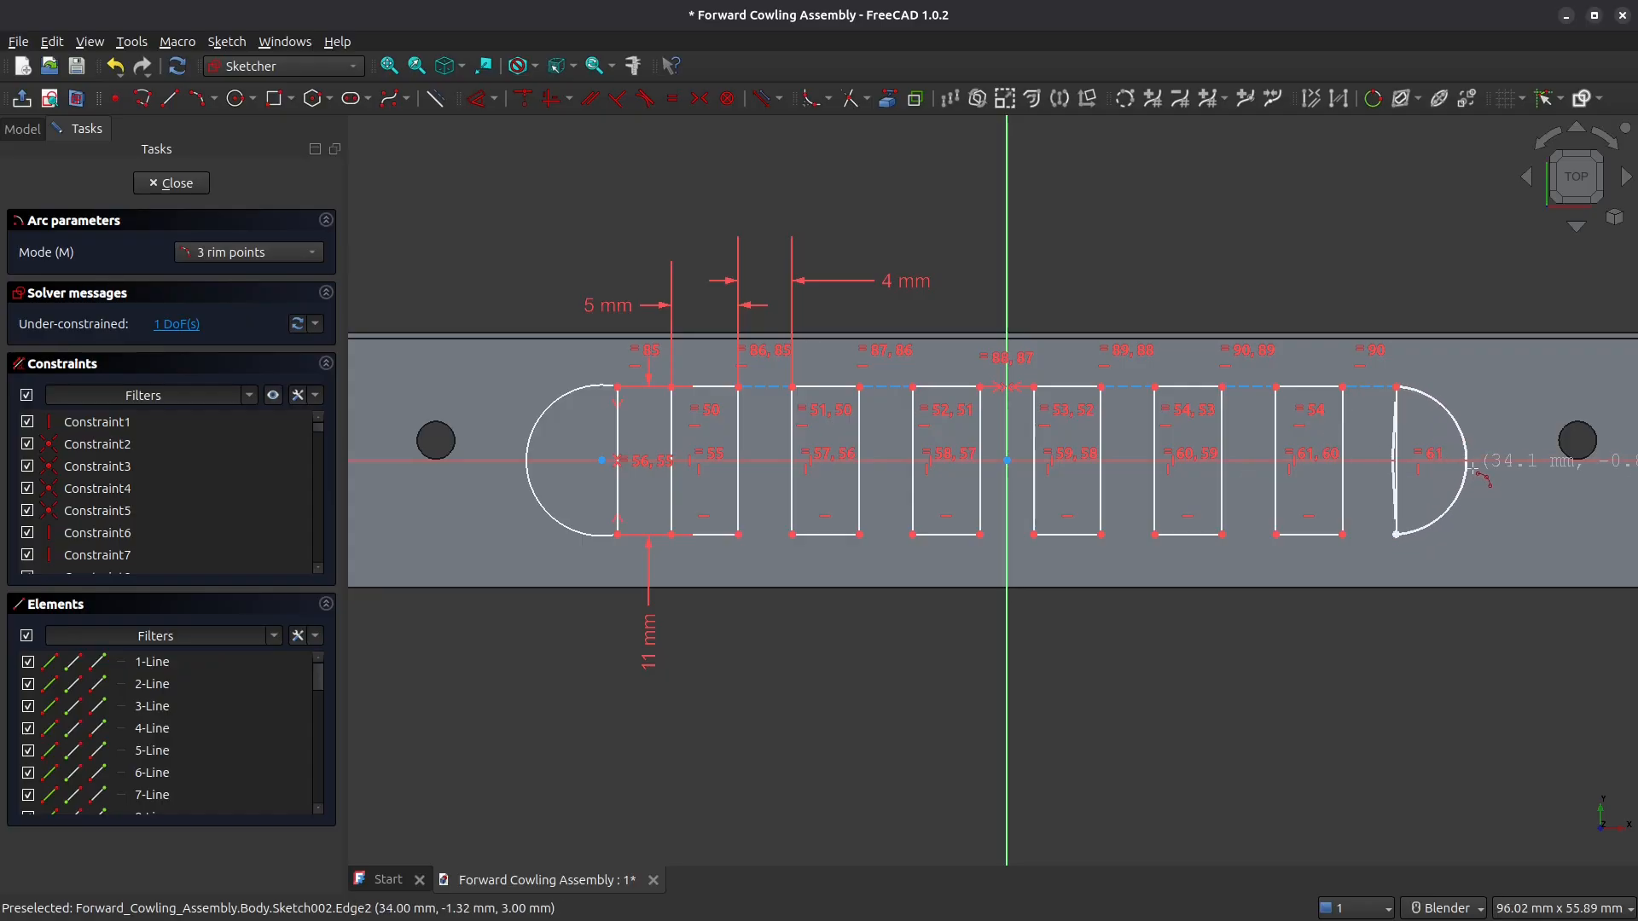
left_click(1485, 506)
Step: Try to constrain the right arc's centre coincident with the far-right upright line
scroll(1427, 476, "up", 2)
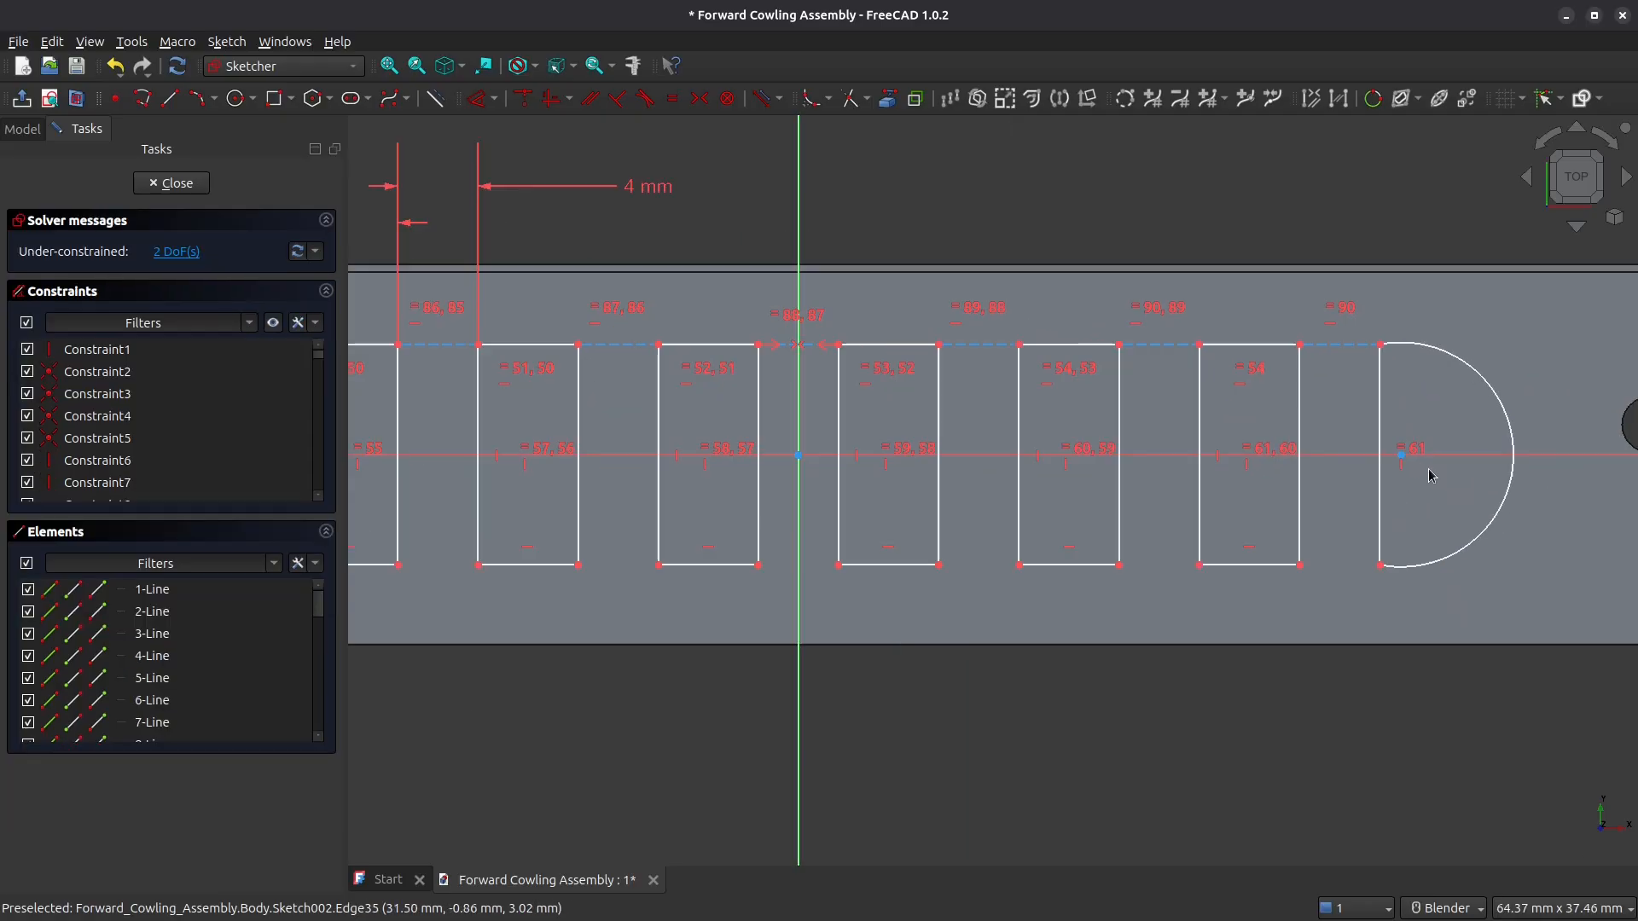
left_click(1401, 460)
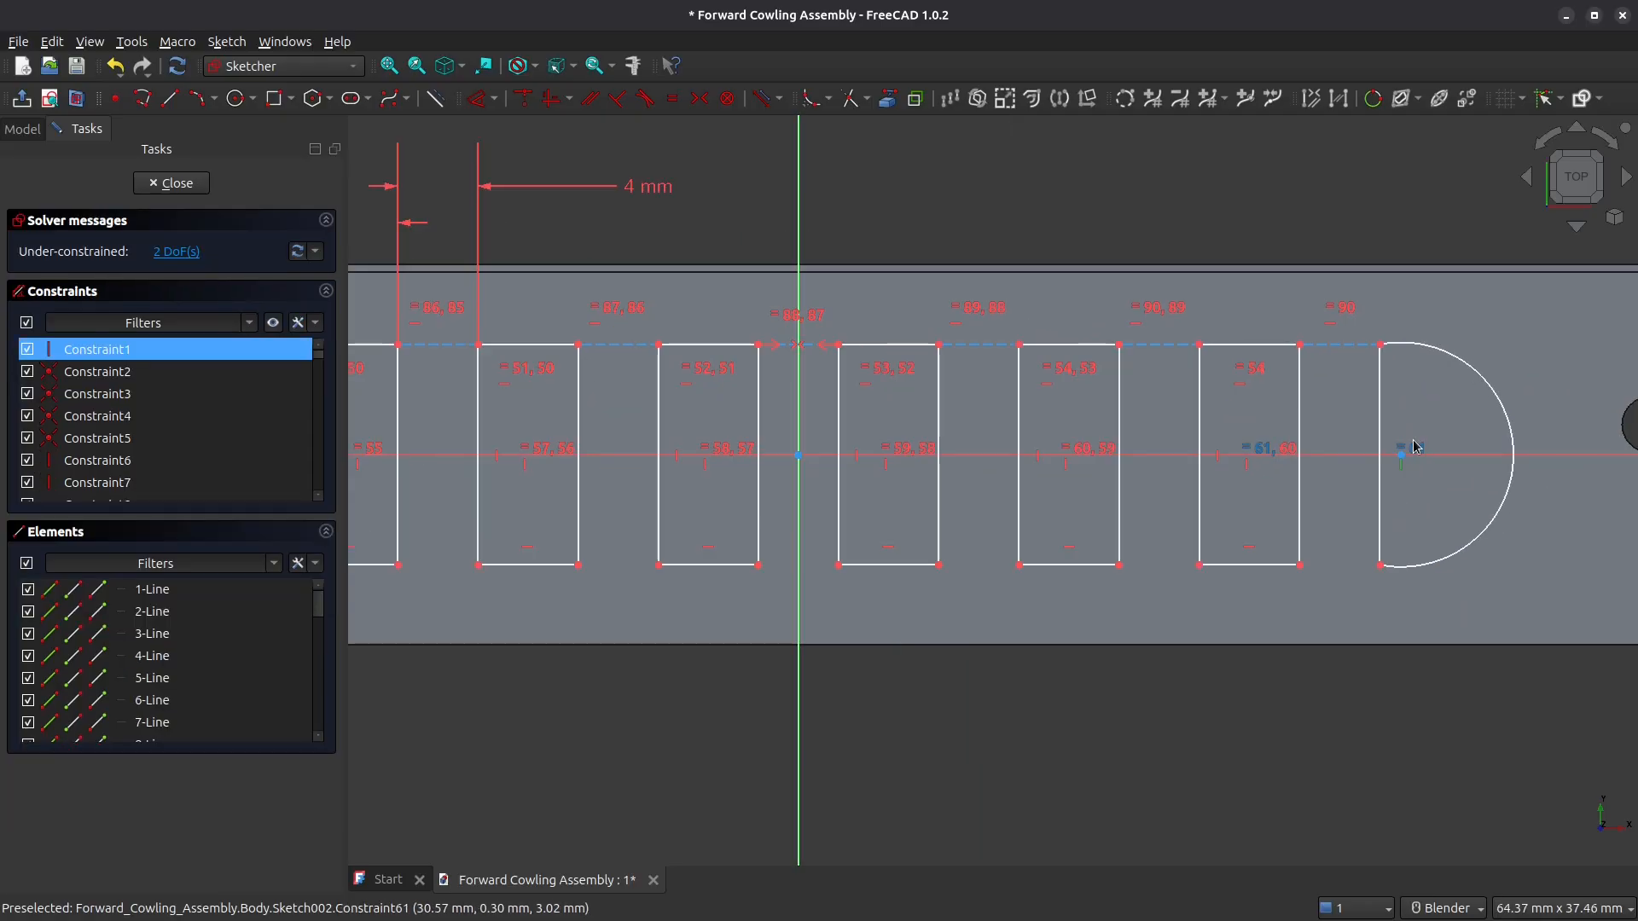
left_click(1382, 394)
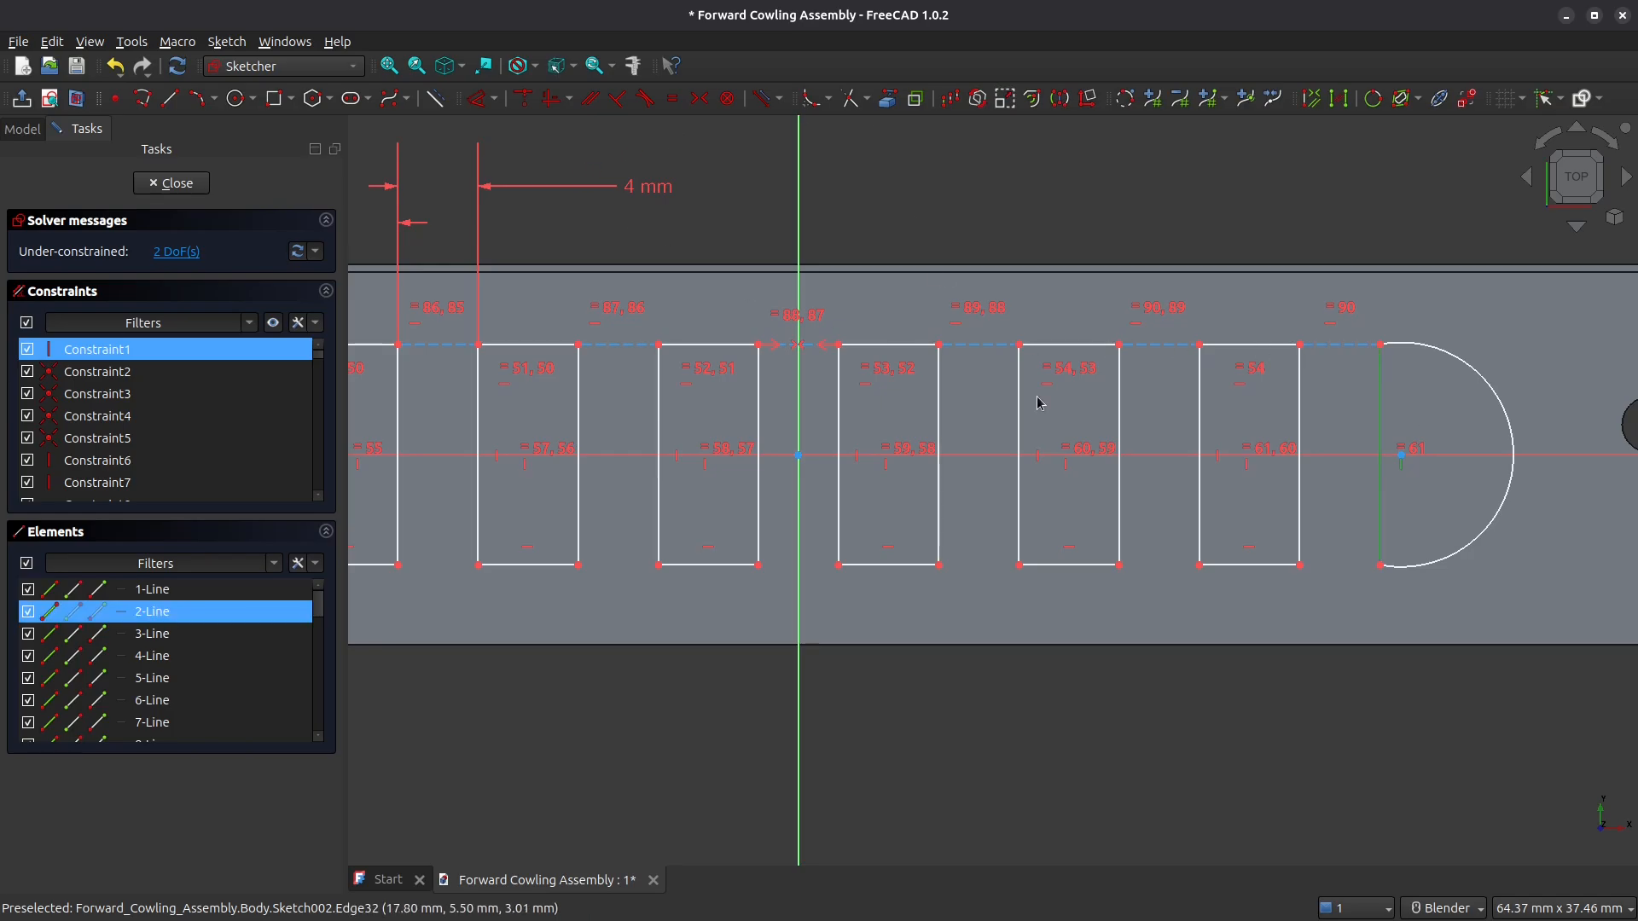
left_click(480, 98)
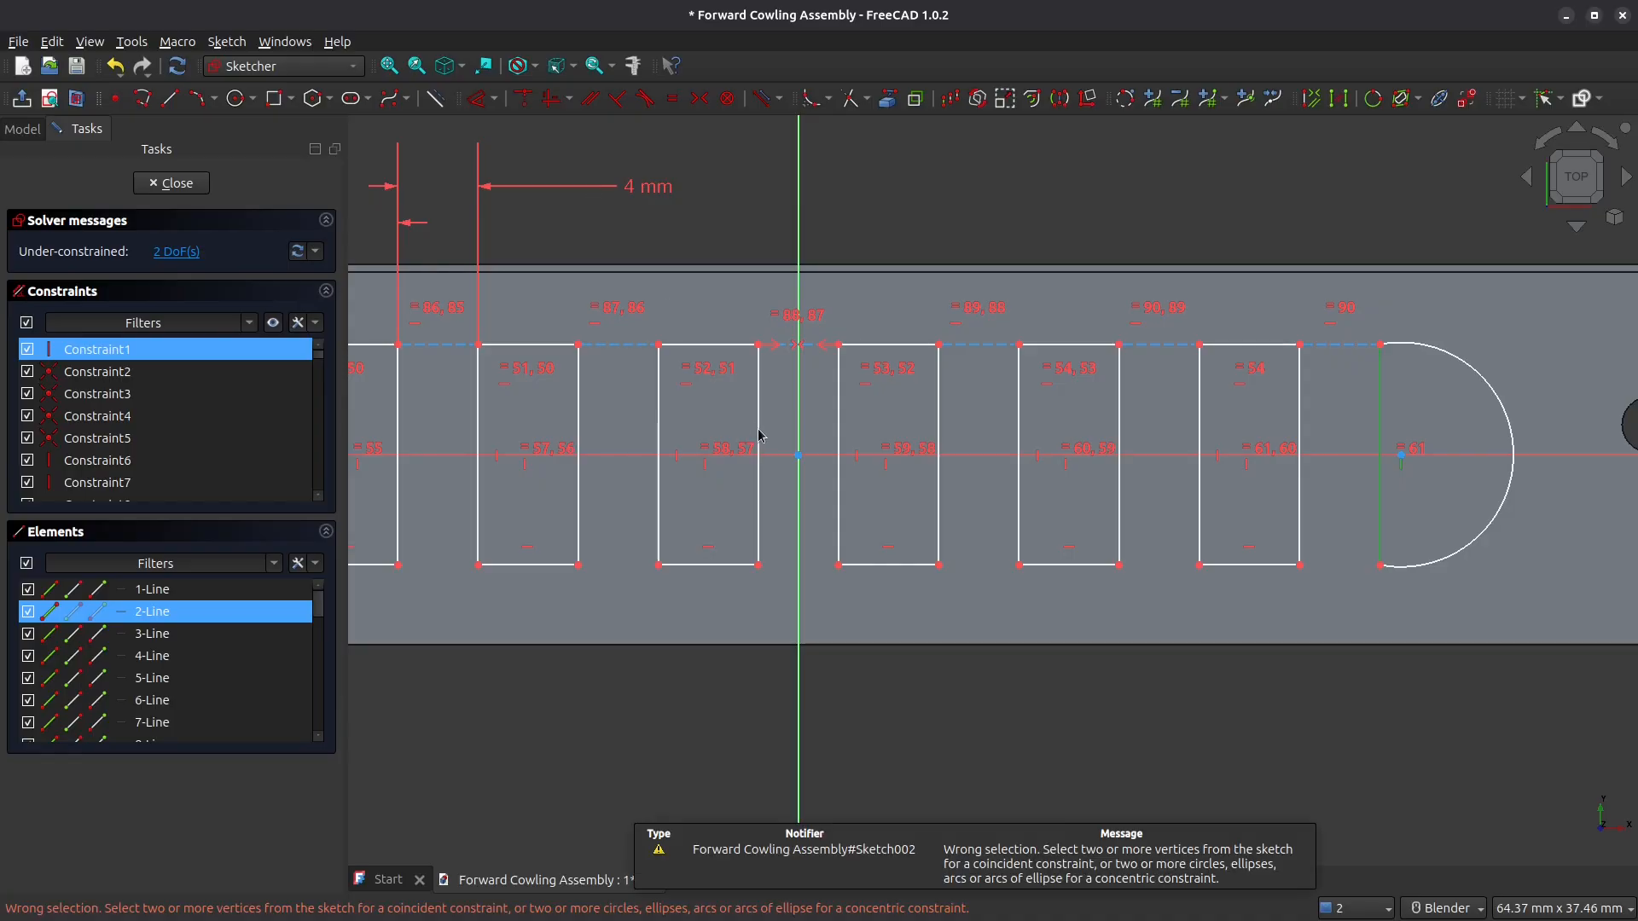
Step: Fix the right arc's centre point onto the far-right upright line with a coincident constraint
left_click(1411, 469)
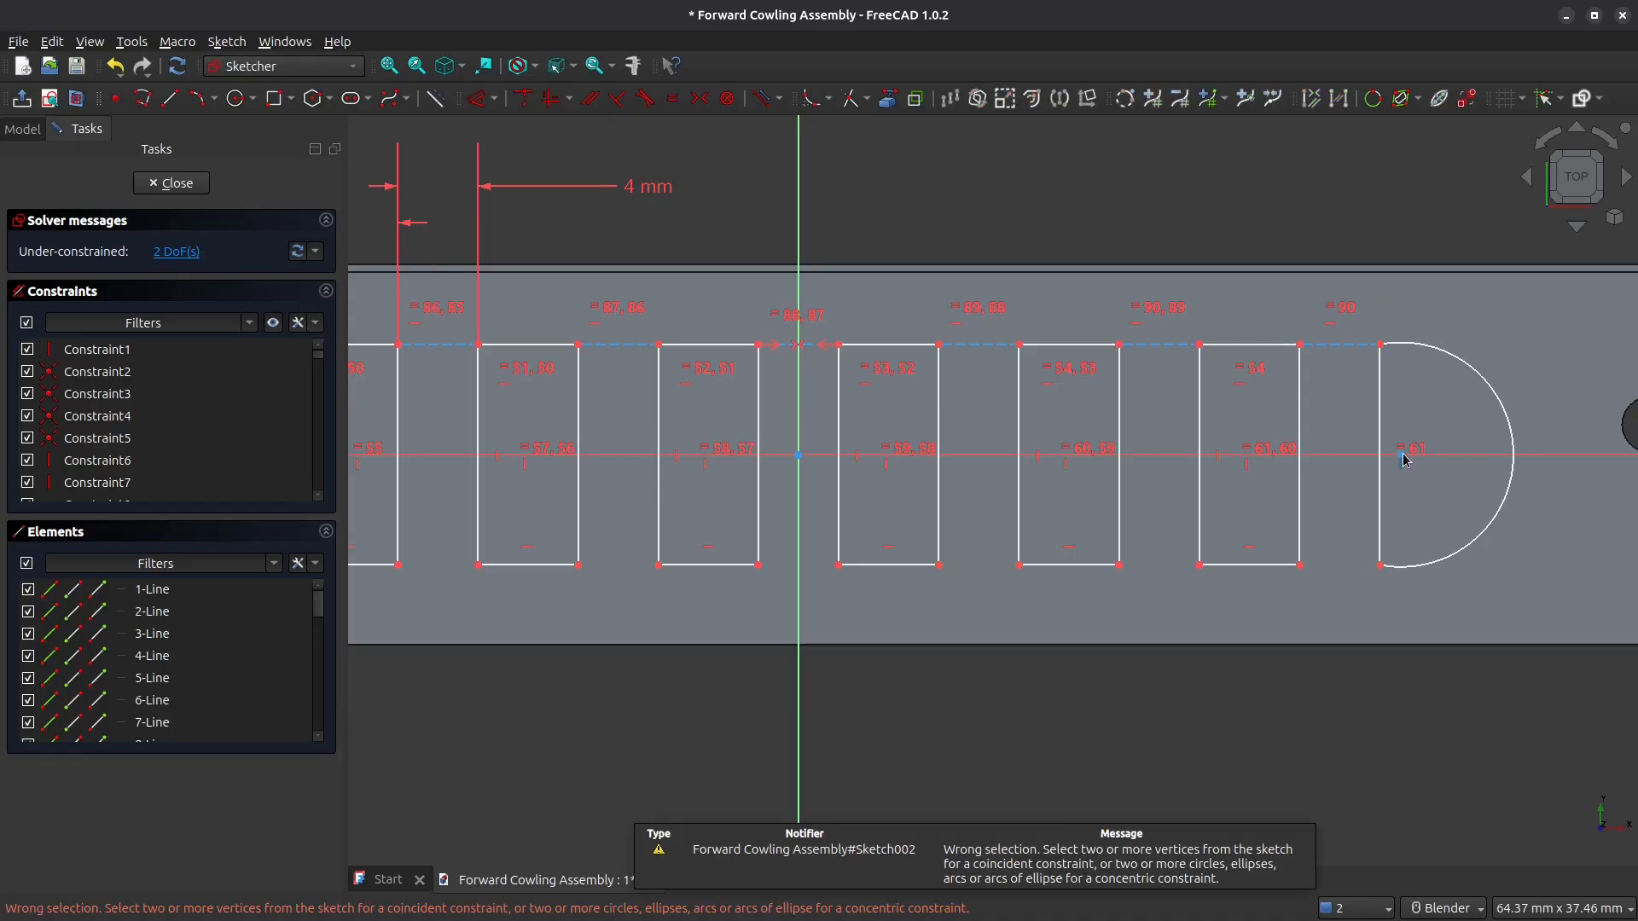
scroll(1403, 456, "up", 4)
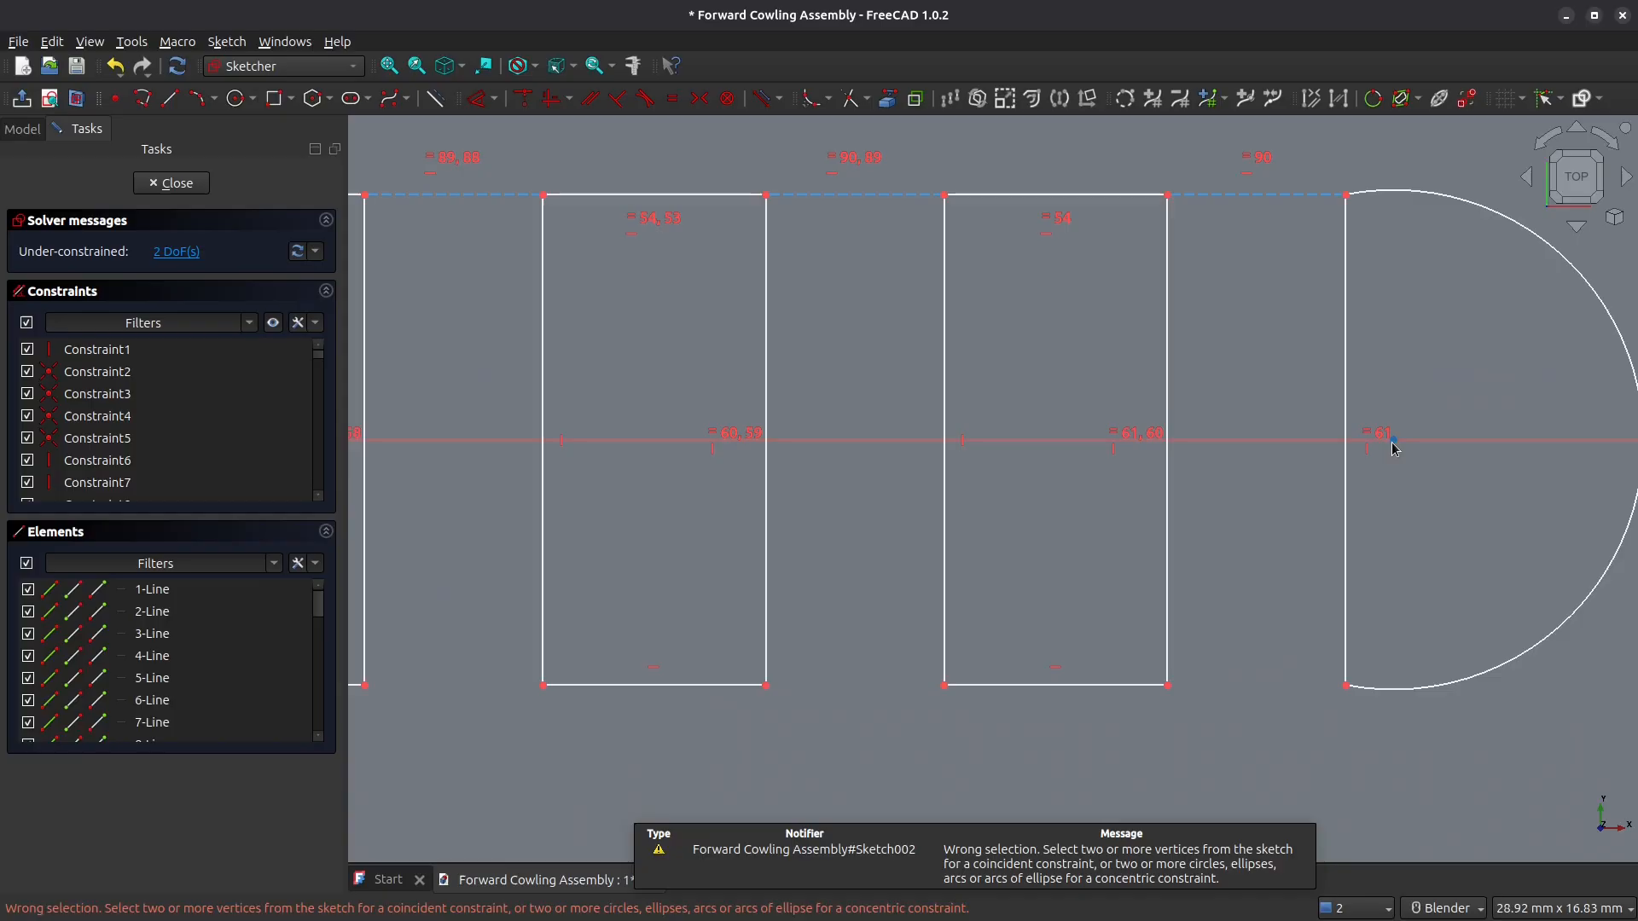
left_click(1347, 370)
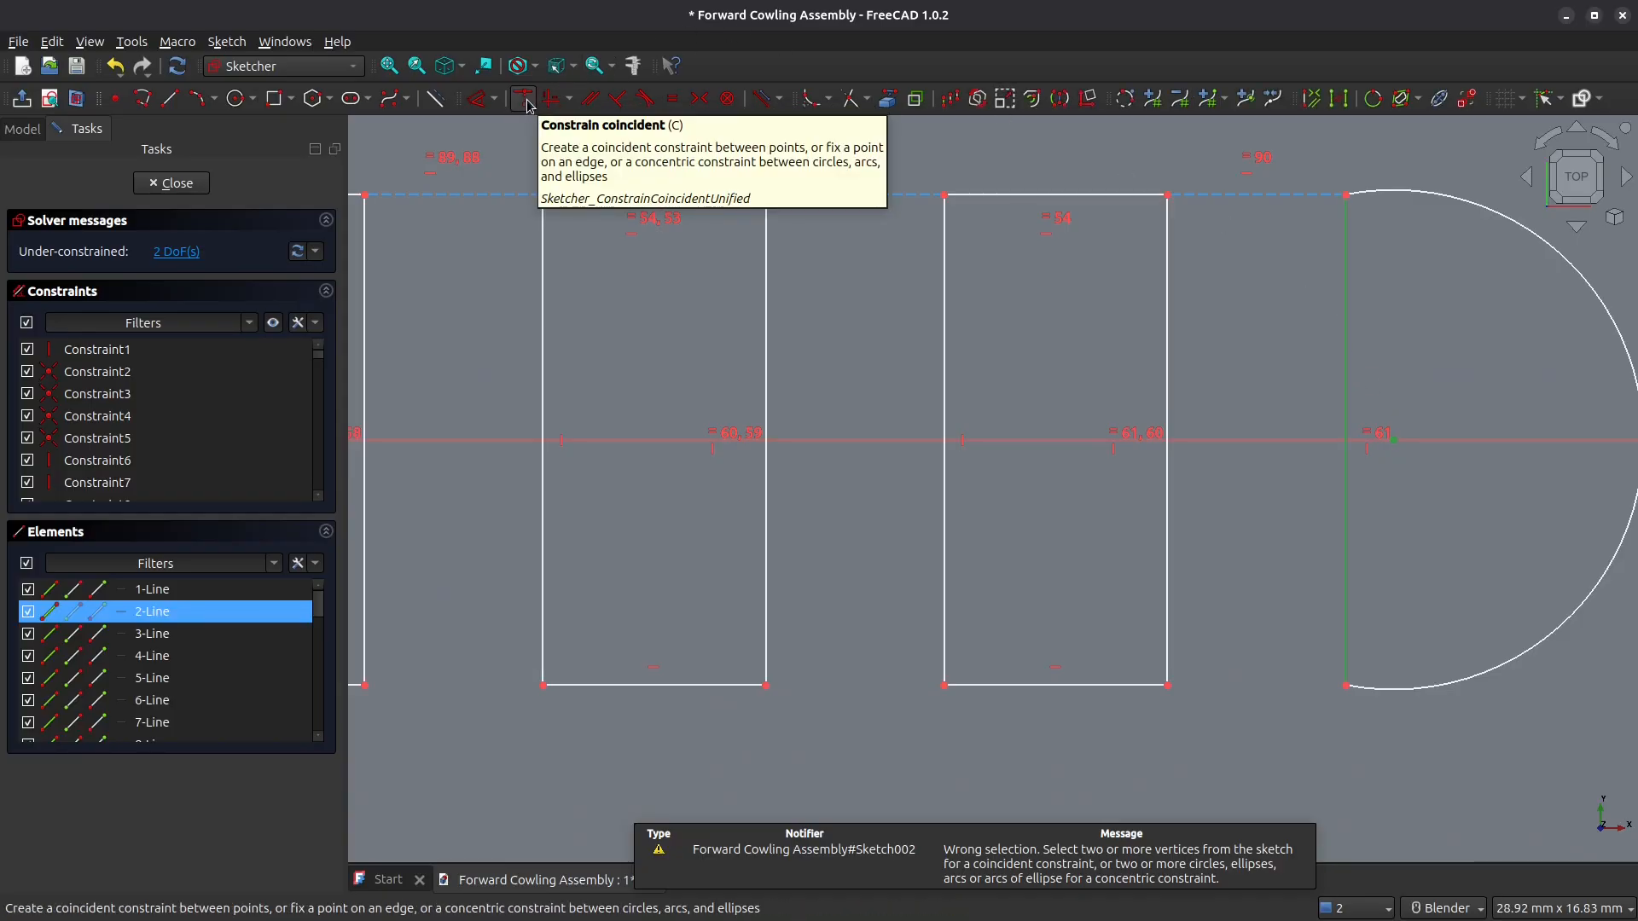
left_click(550, 98)
Step: Constrain the left arc's centre point onto the far-left upright line
scroll(1246, 437, "down", 5)
middle_click_drag(692, 522, 1426, 498, "shift")
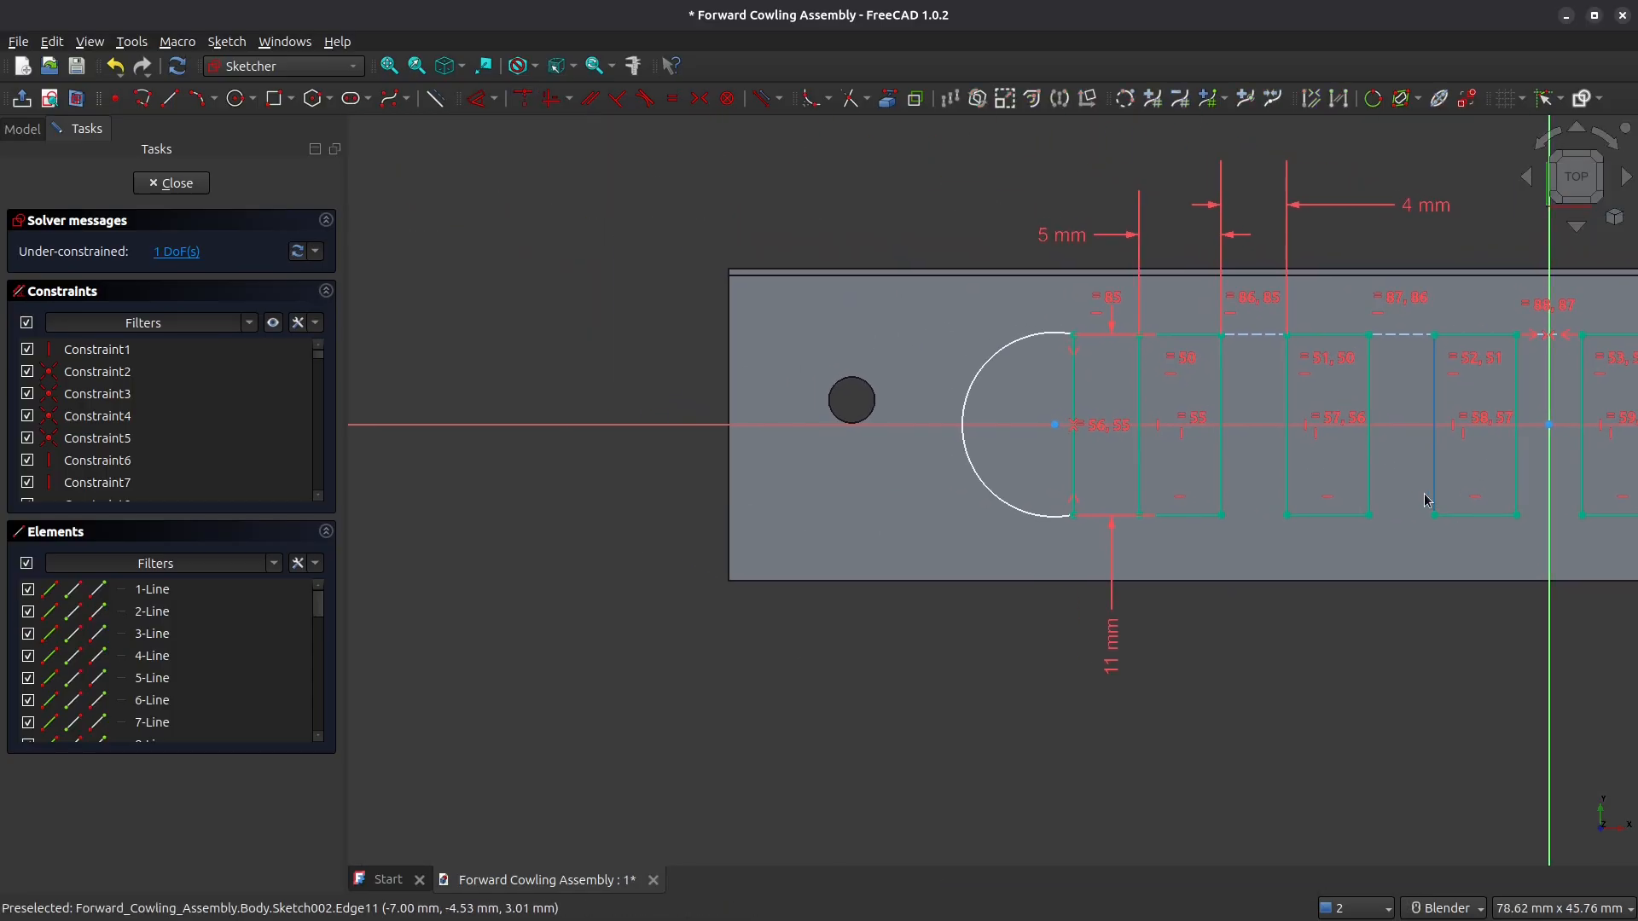
scroll(1124, 424, "up", 3)
scroll(1125, 424, "up", 2)
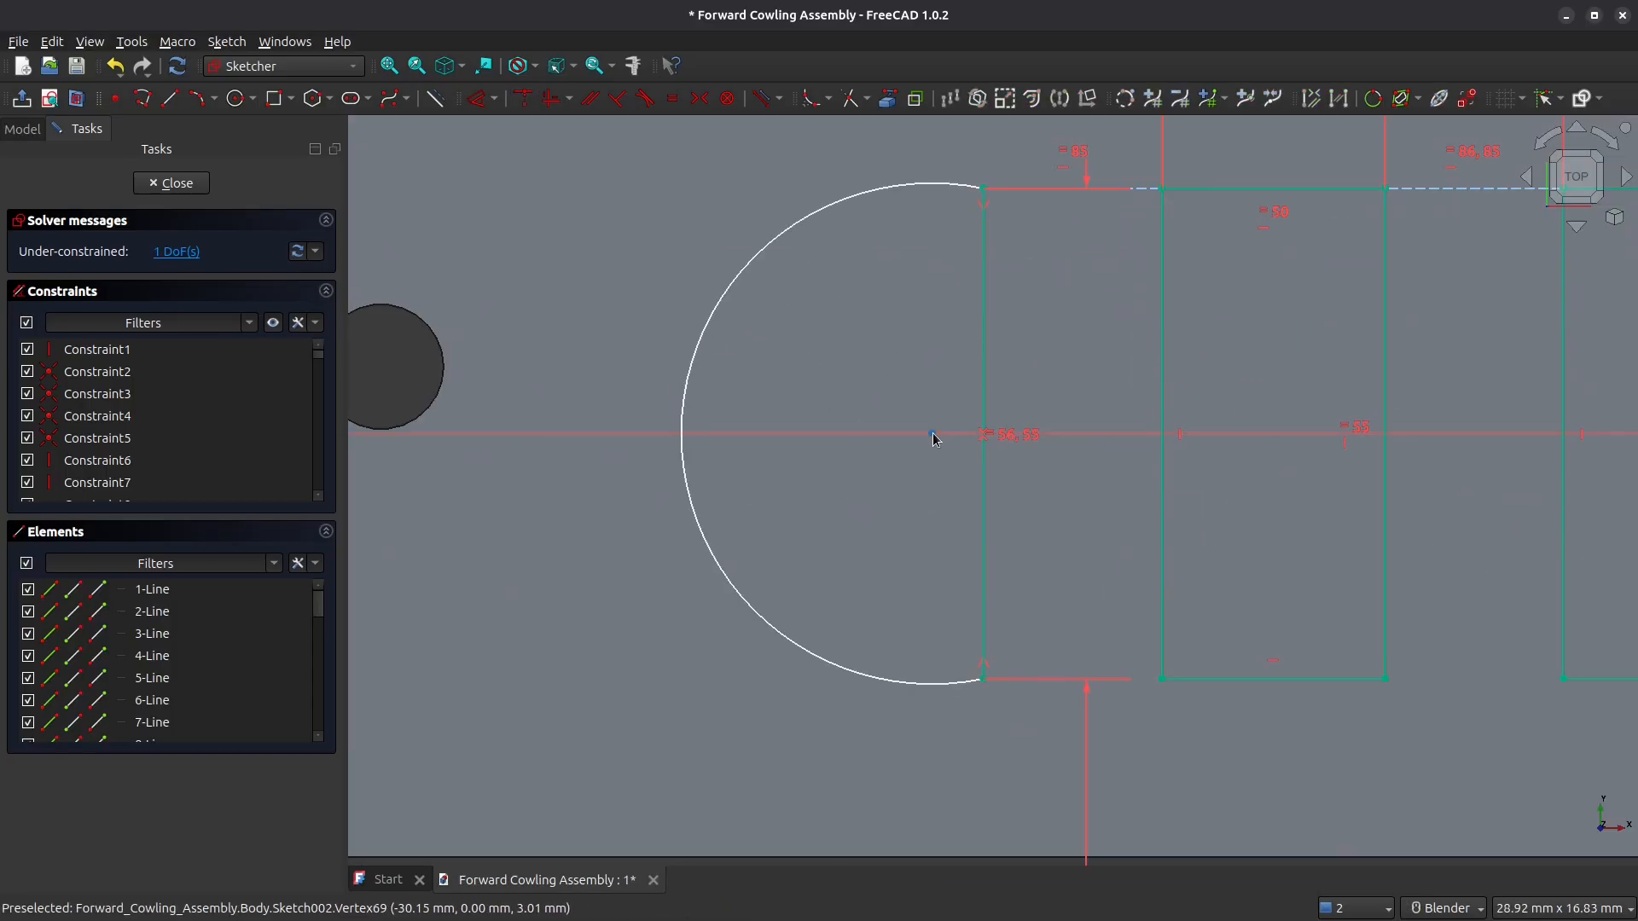
left_click(984, 355)
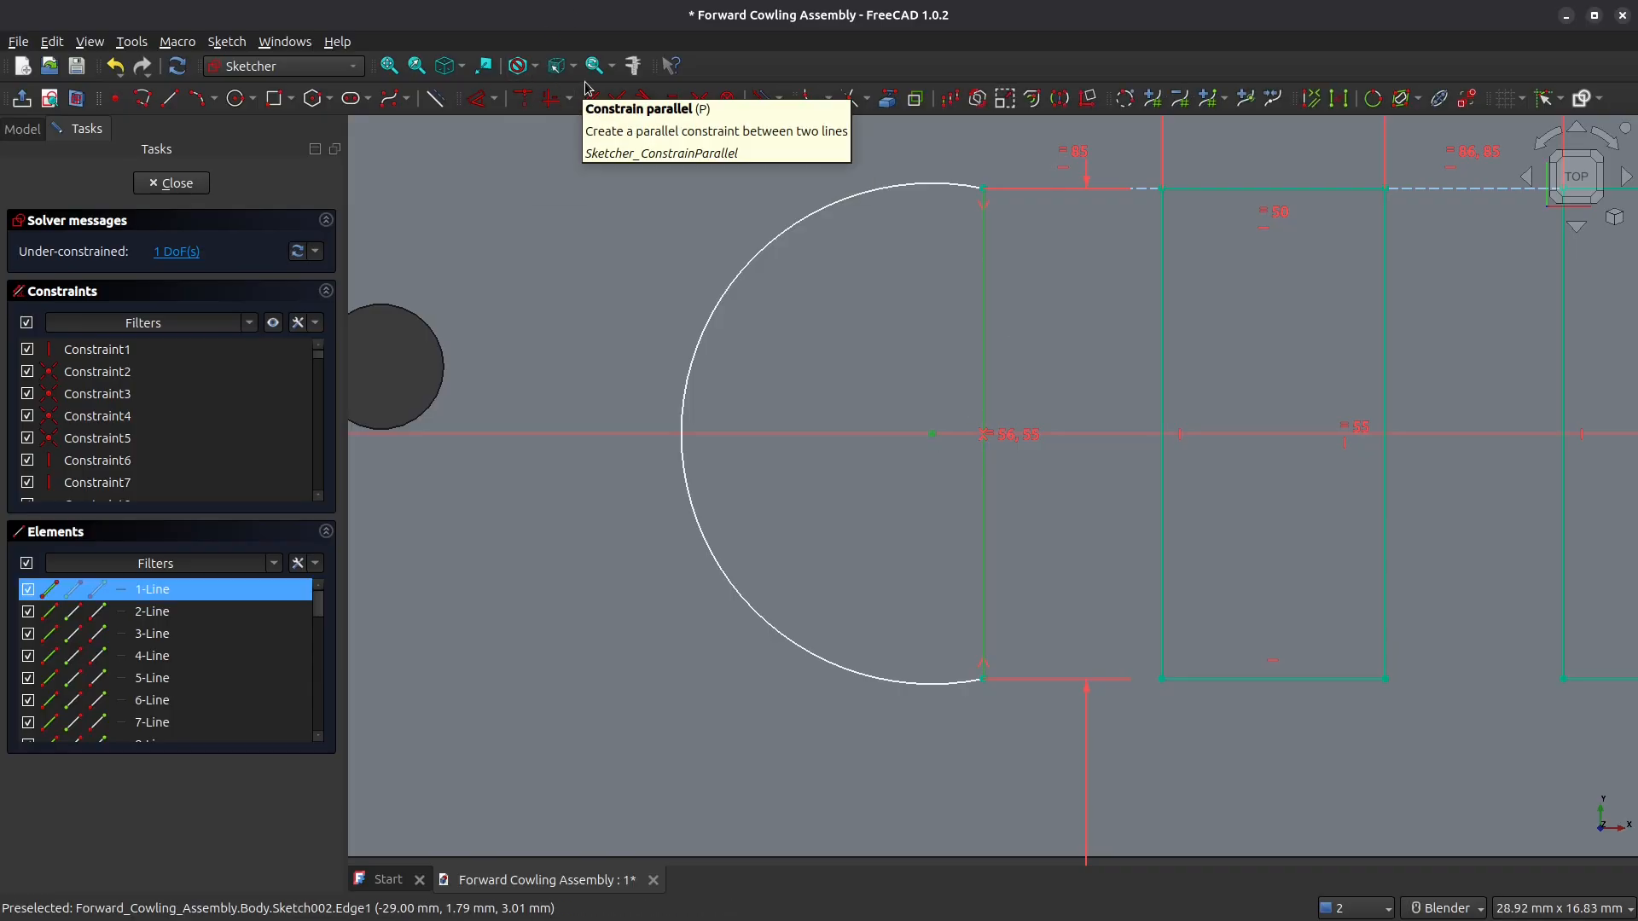
left_click(516, 101)
scroll(994, 422, "down", 7)
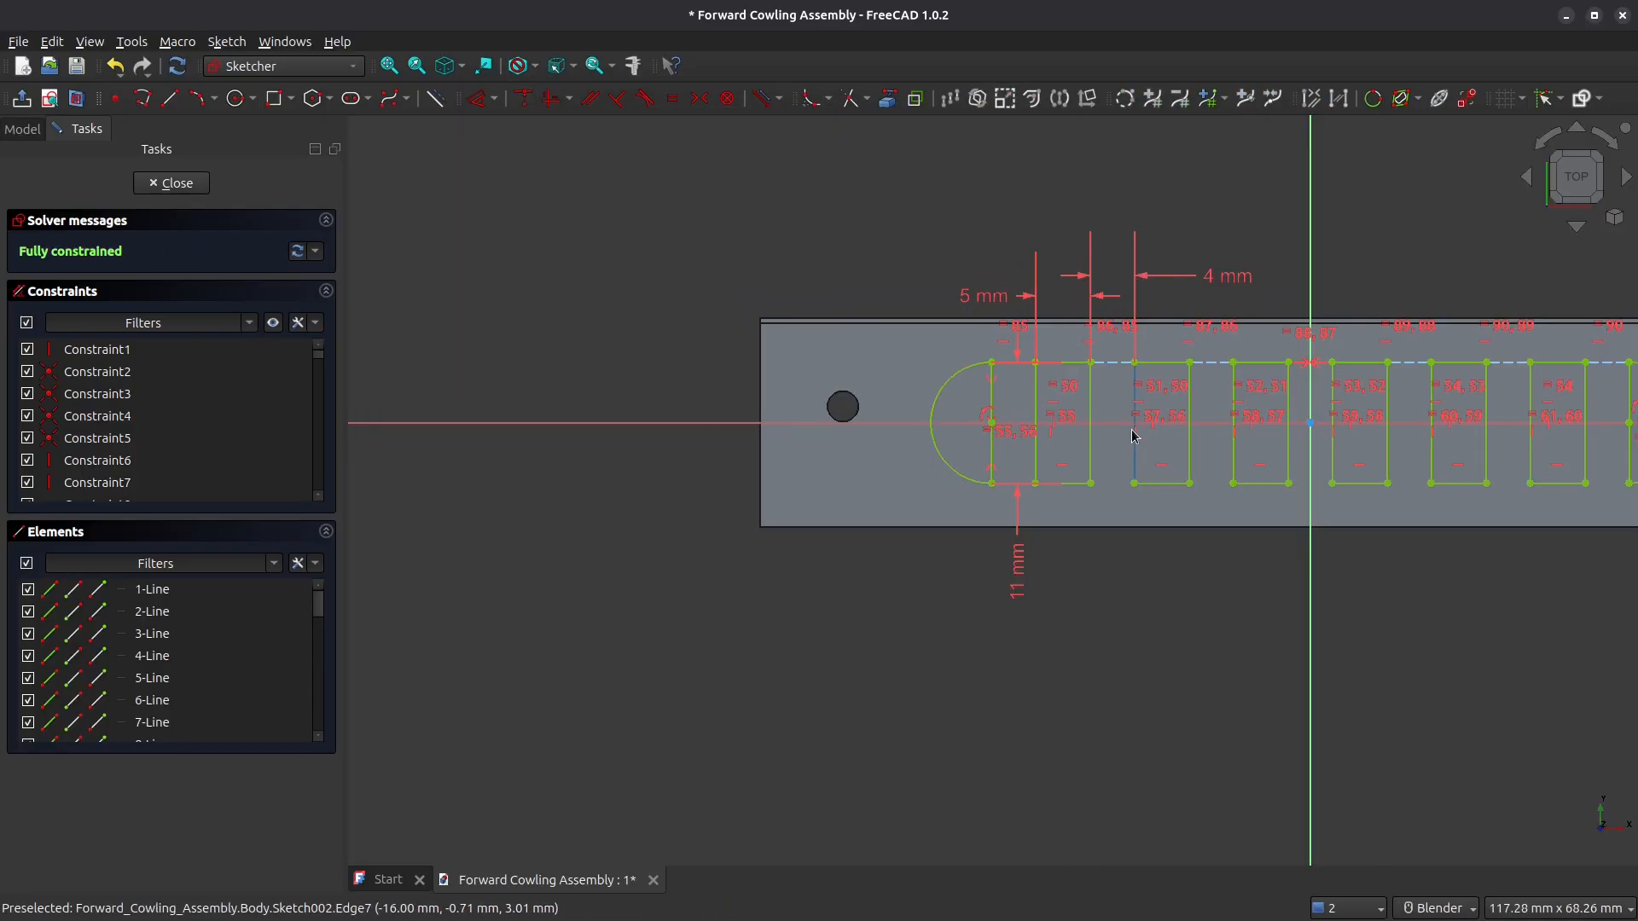
Step: Finish the sketch and cut its six rectangles and two half-round ends through the plate with a 5 mm pocket
mouse_move(1129, 434)
middle_mouse_down("shift")
mouse_move(693, 459)
mouse_move(797, 497)
middle_mouse_up("shift")
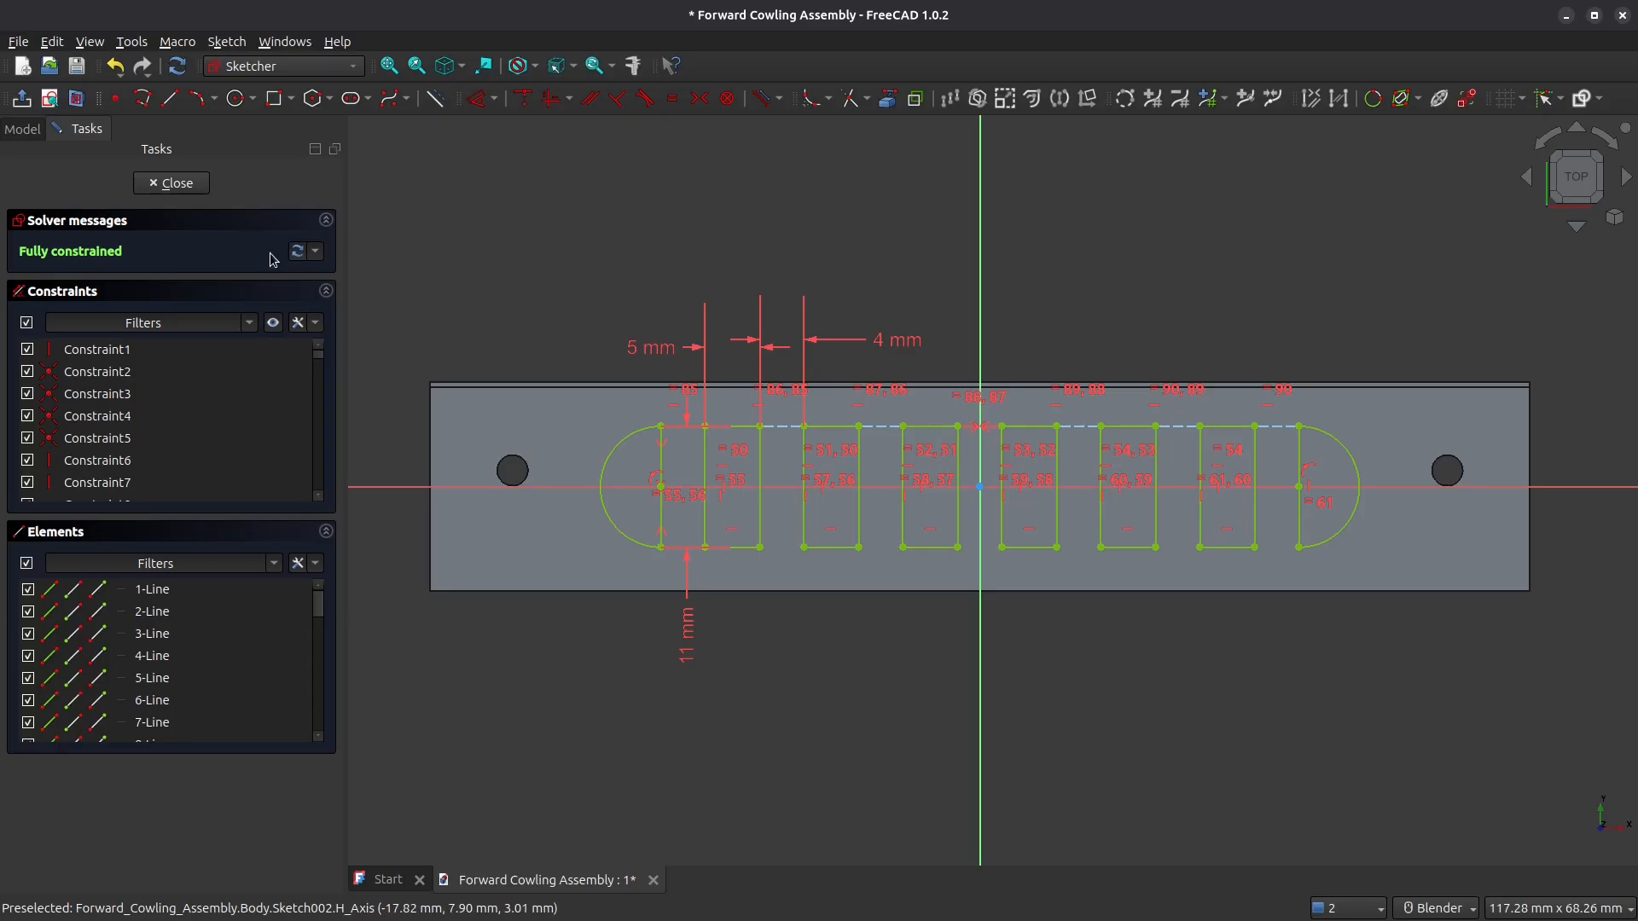
left_click(171, 183)
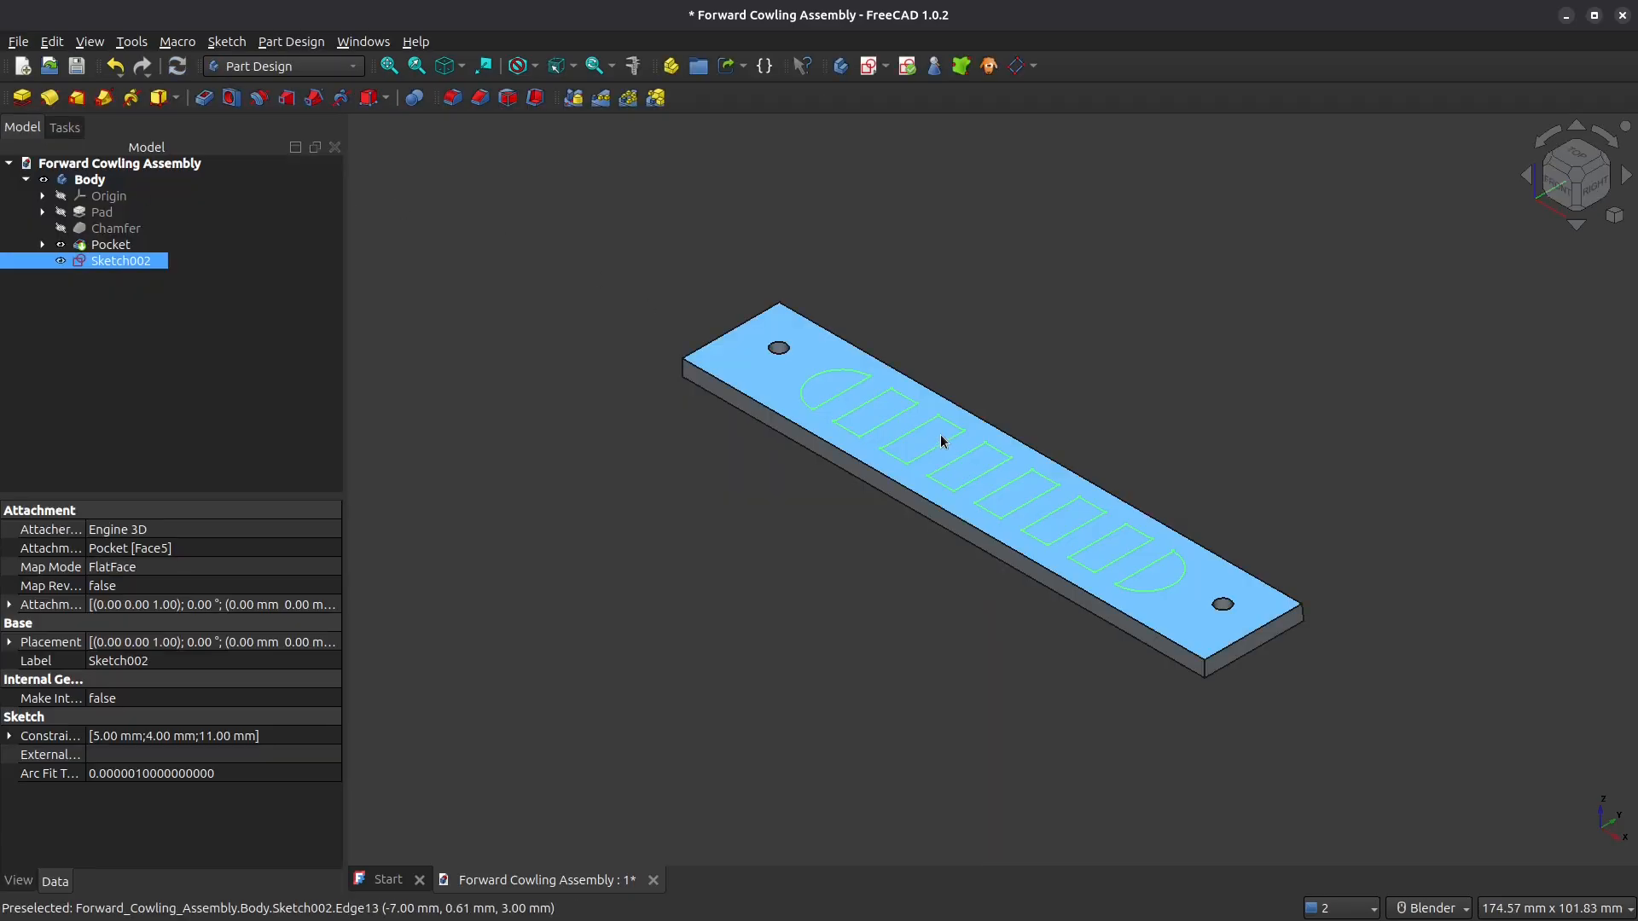
left_click(205, 97)
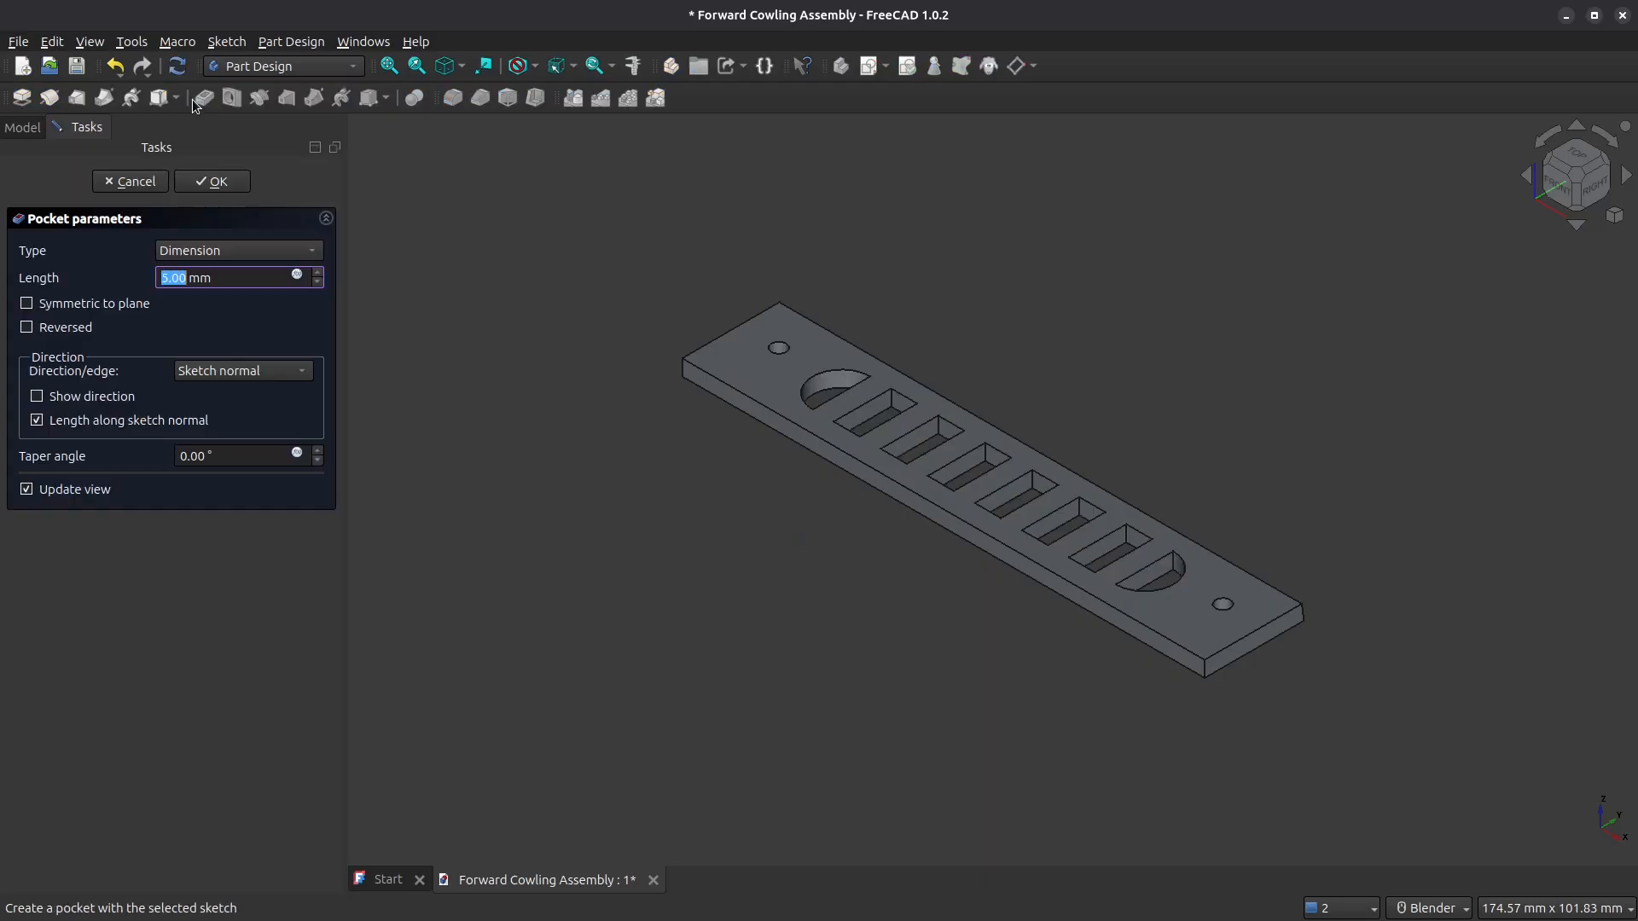
left_click(198, 183)
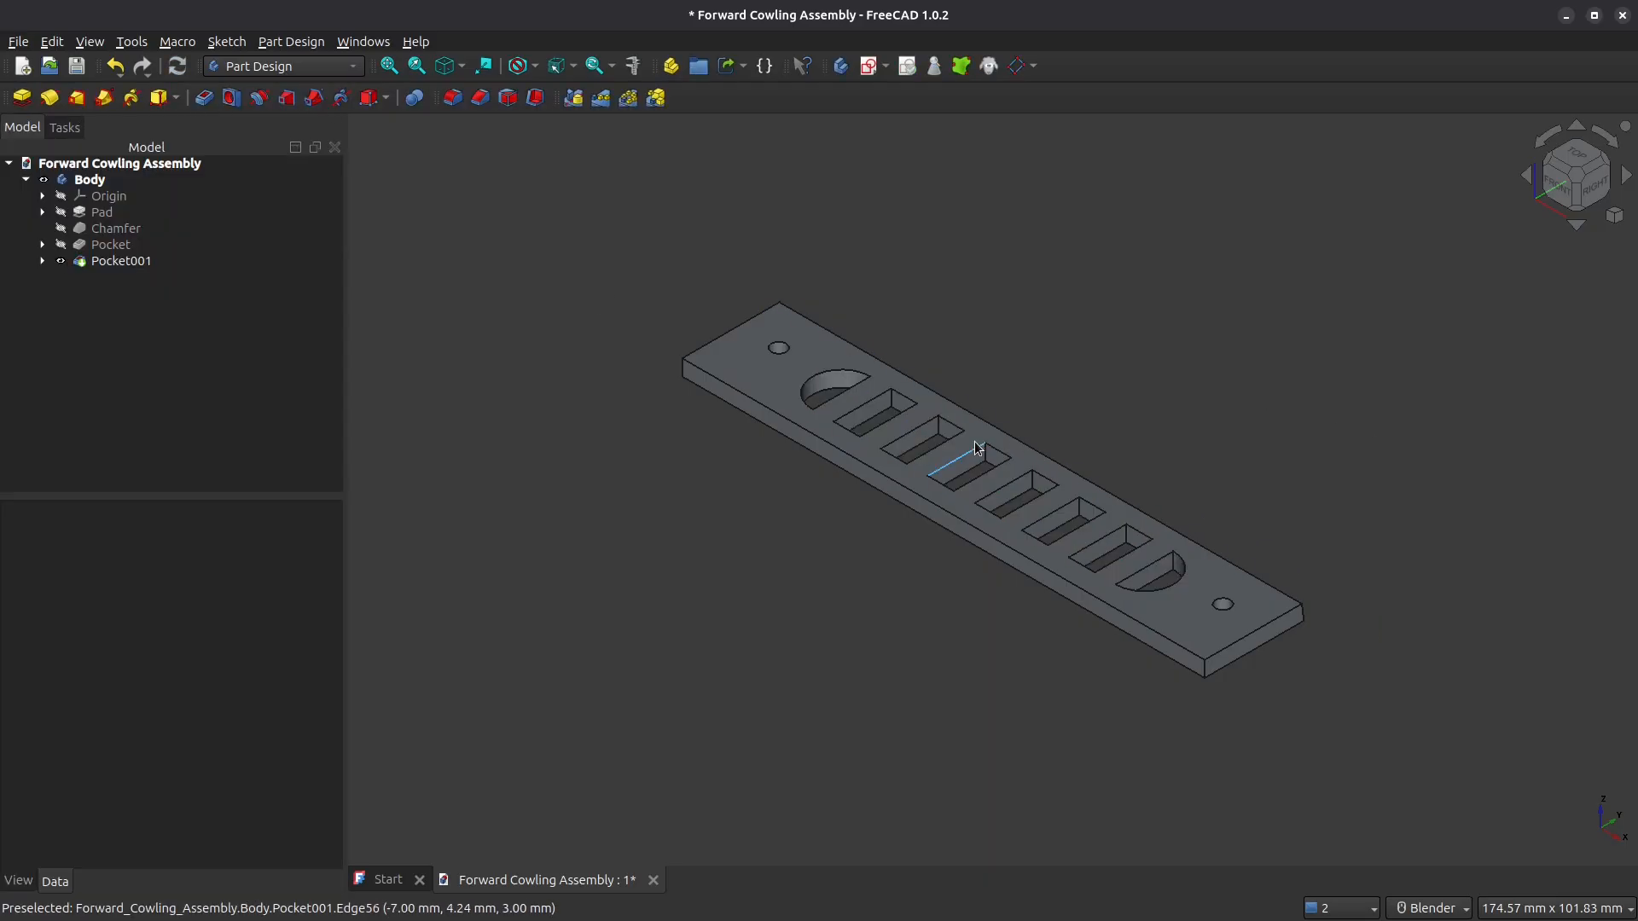
middle_click_drag(834, 568, 728, 607)
middle_click_drag(1291, 424, 1067, 369)
middle_click_drag(1056, 651, 1087, 372)
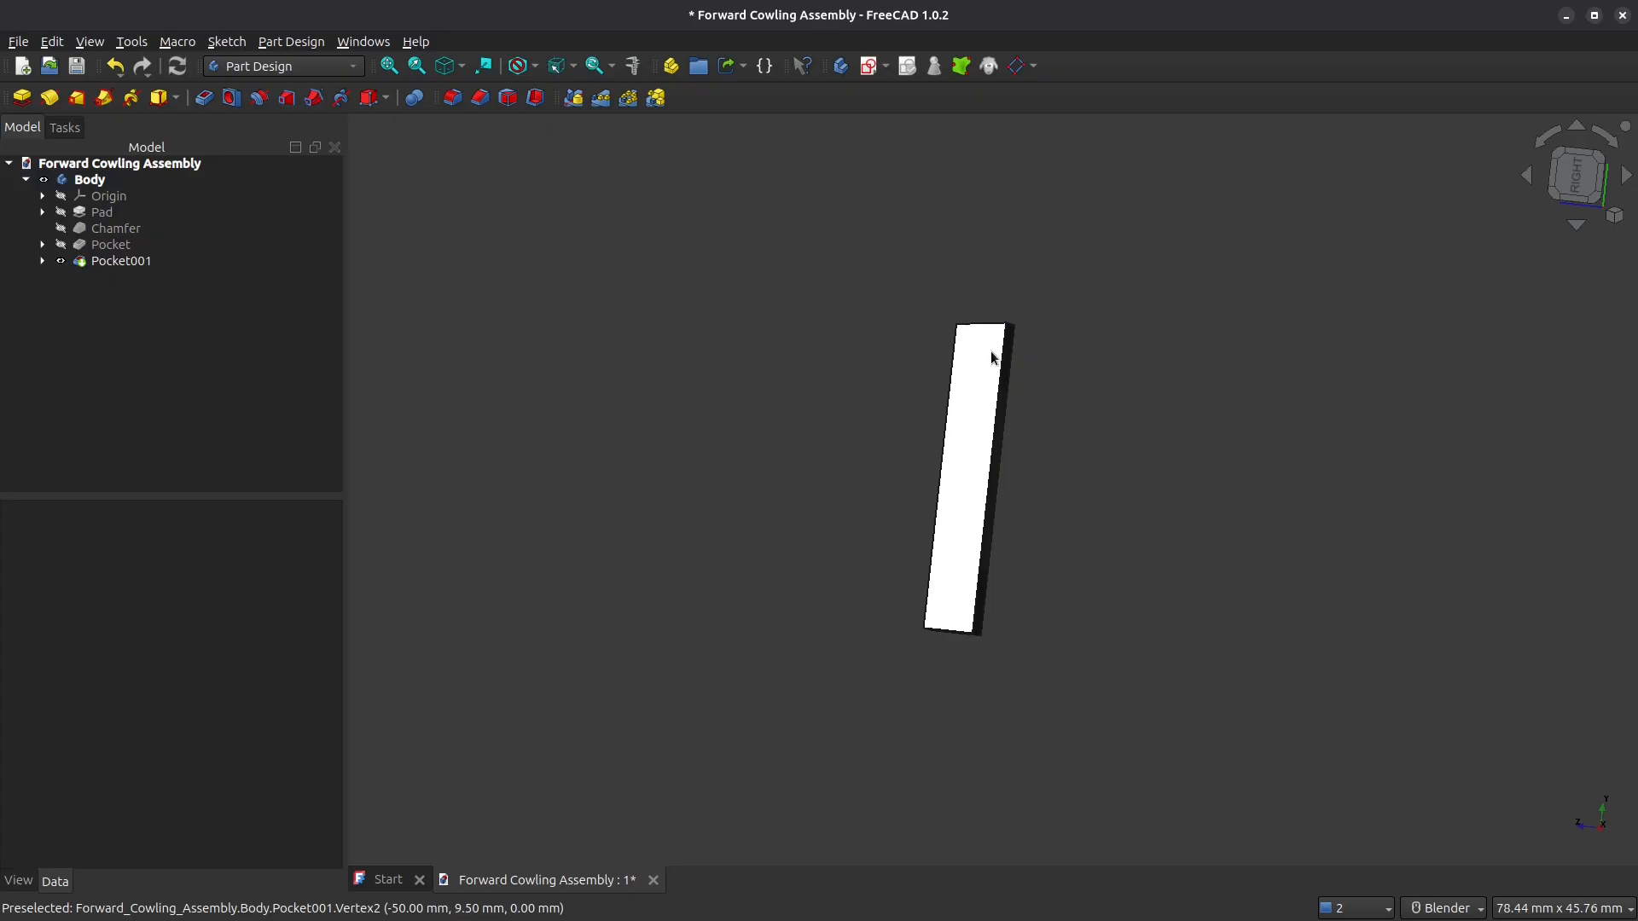
middle_click_drag(867, 479, 802, 431)
Step: Hide the finished plate body, create a new body and start a sketch on its XY plane
left_click(42, 180)
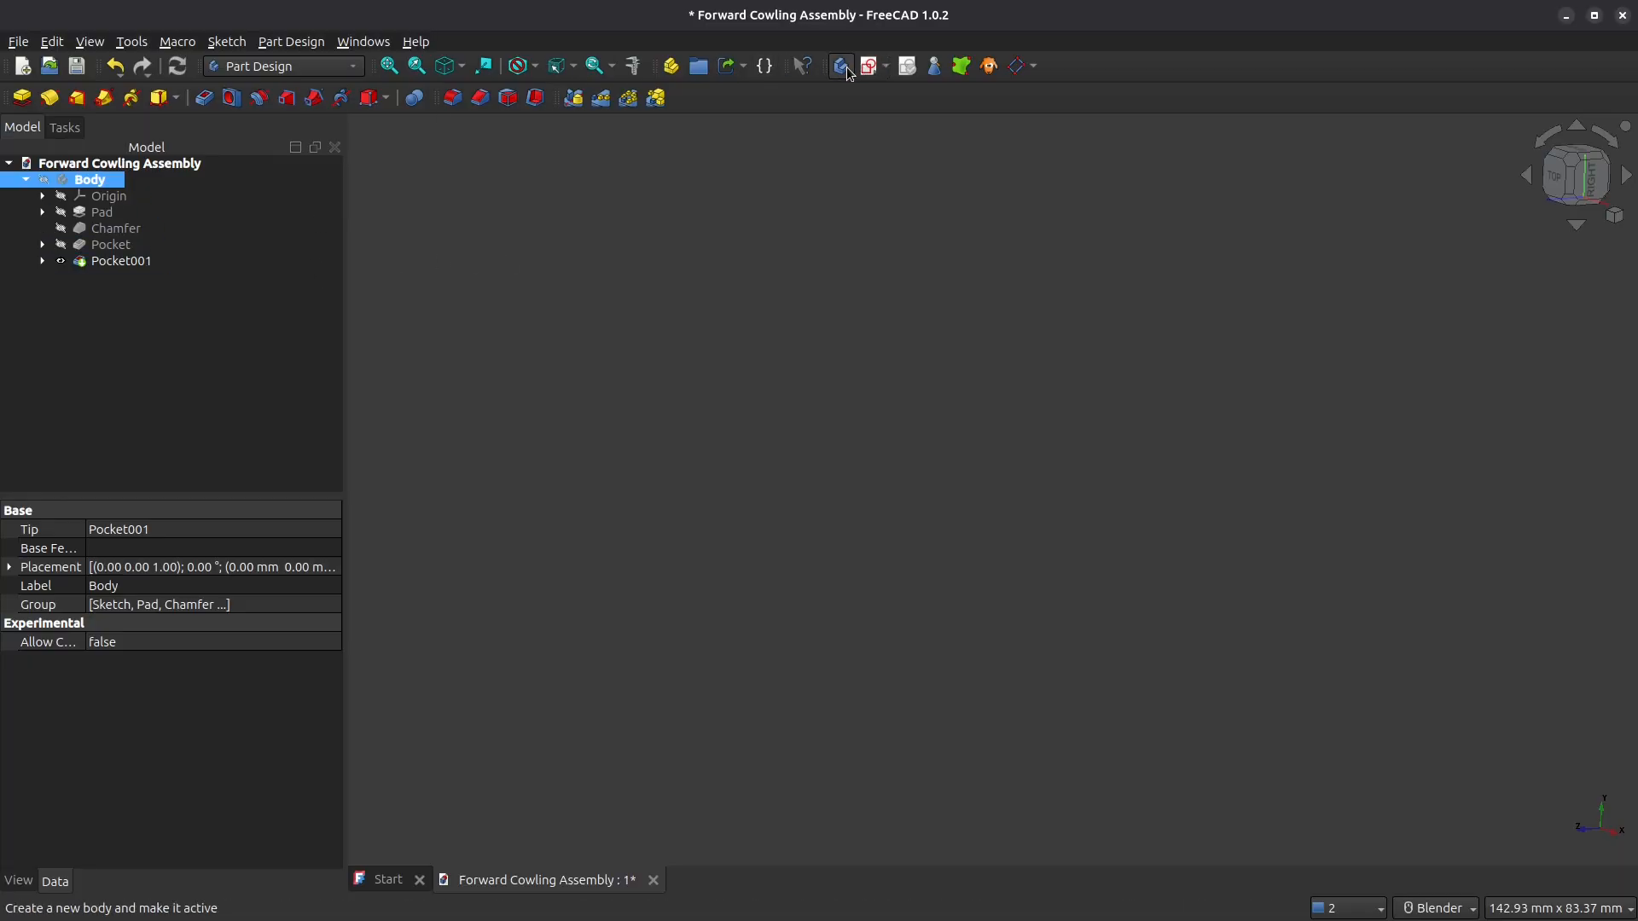
left_click(842, 65)
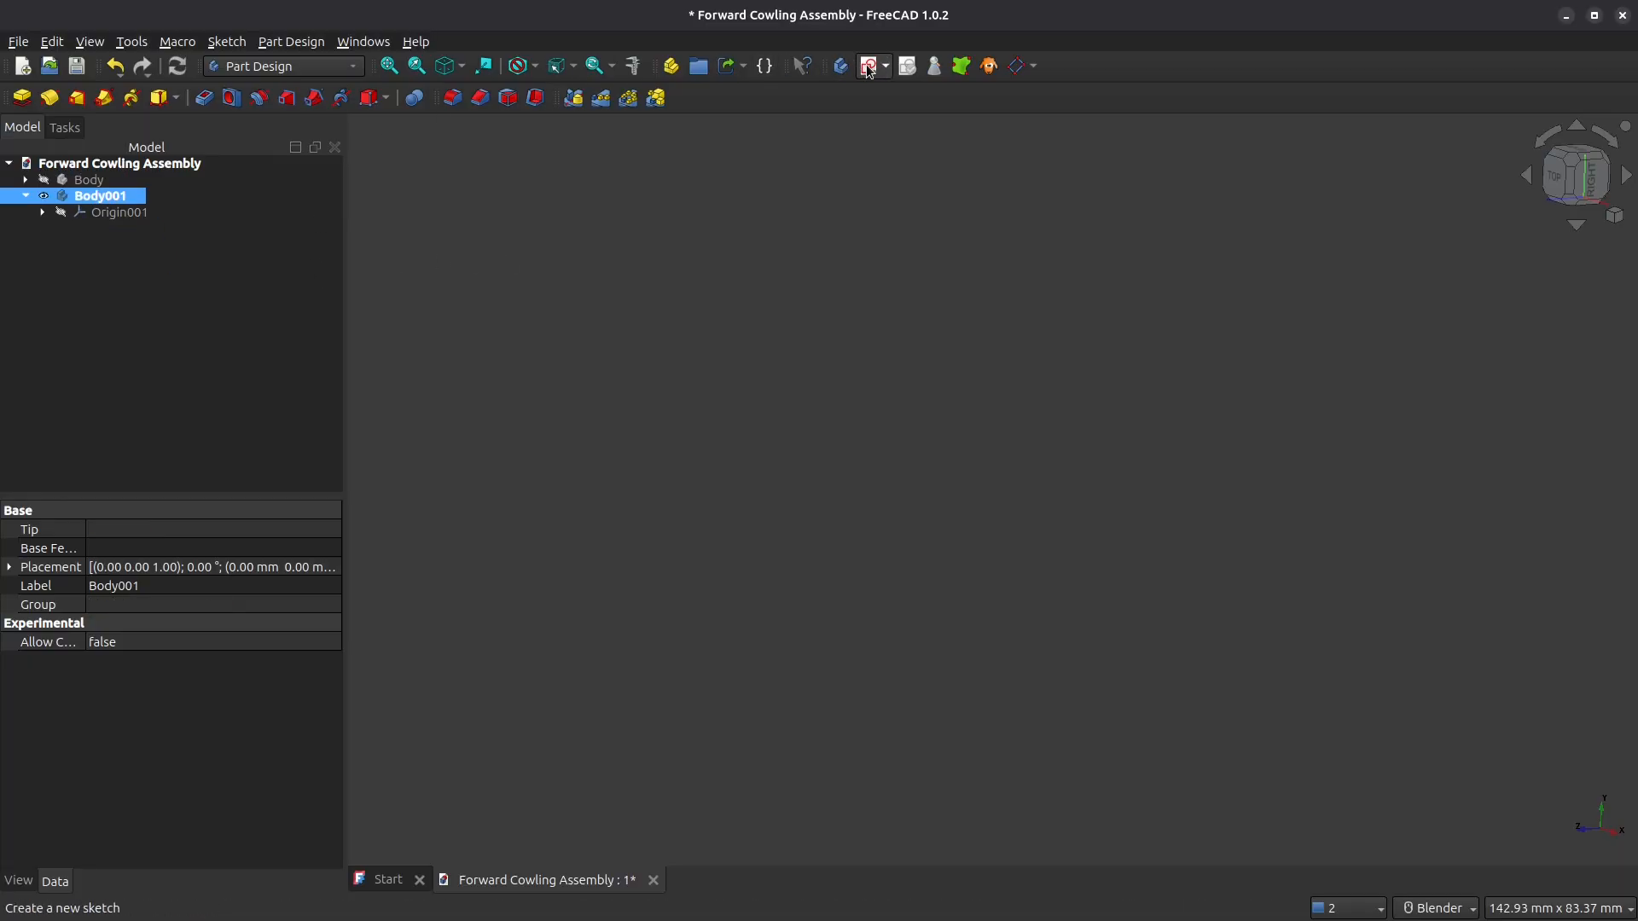
left_click(869, 67)
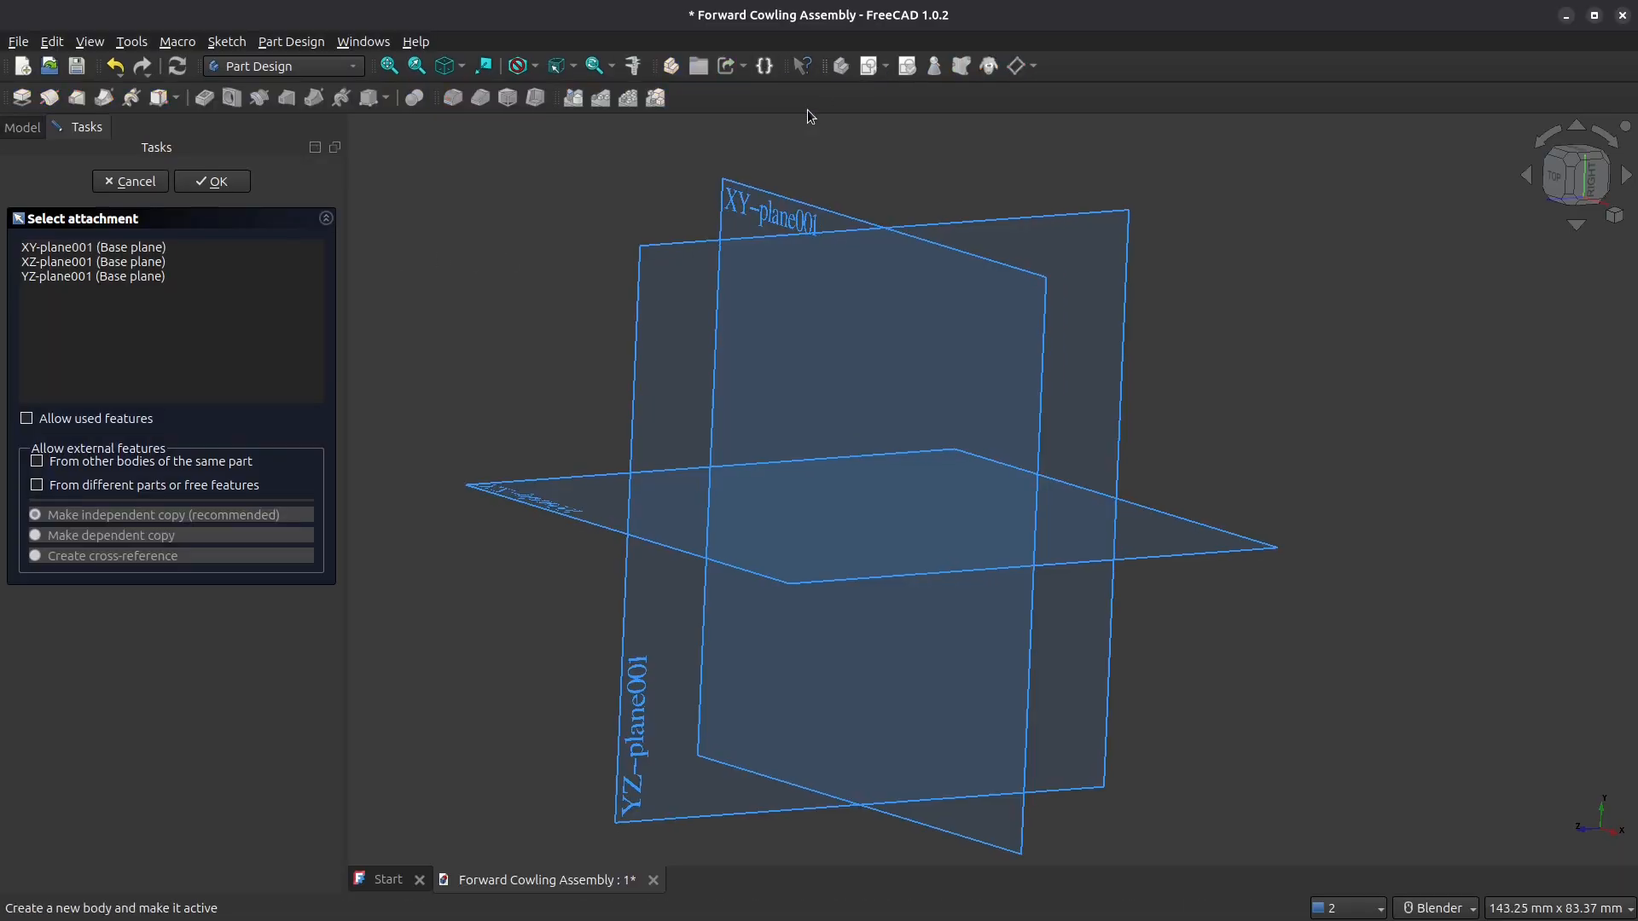
left_click(220, 181)
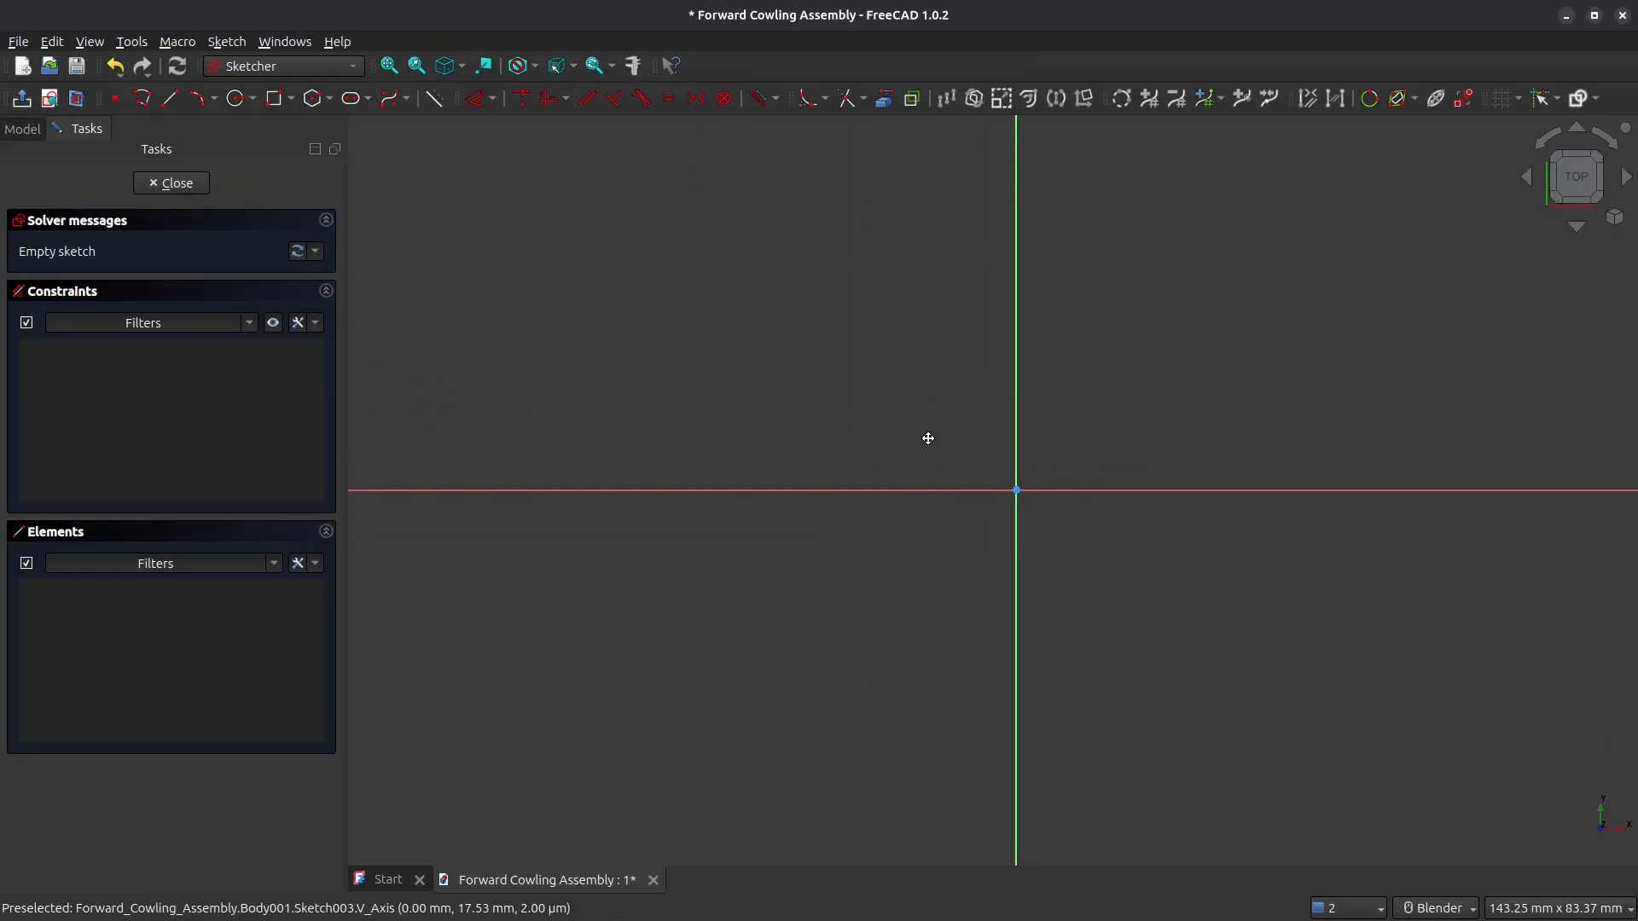
Step: Draw a rectangle about 70 × 35 mm around the origin and constrain its opposite corners symmetric about the origin
left_click(275, 98)
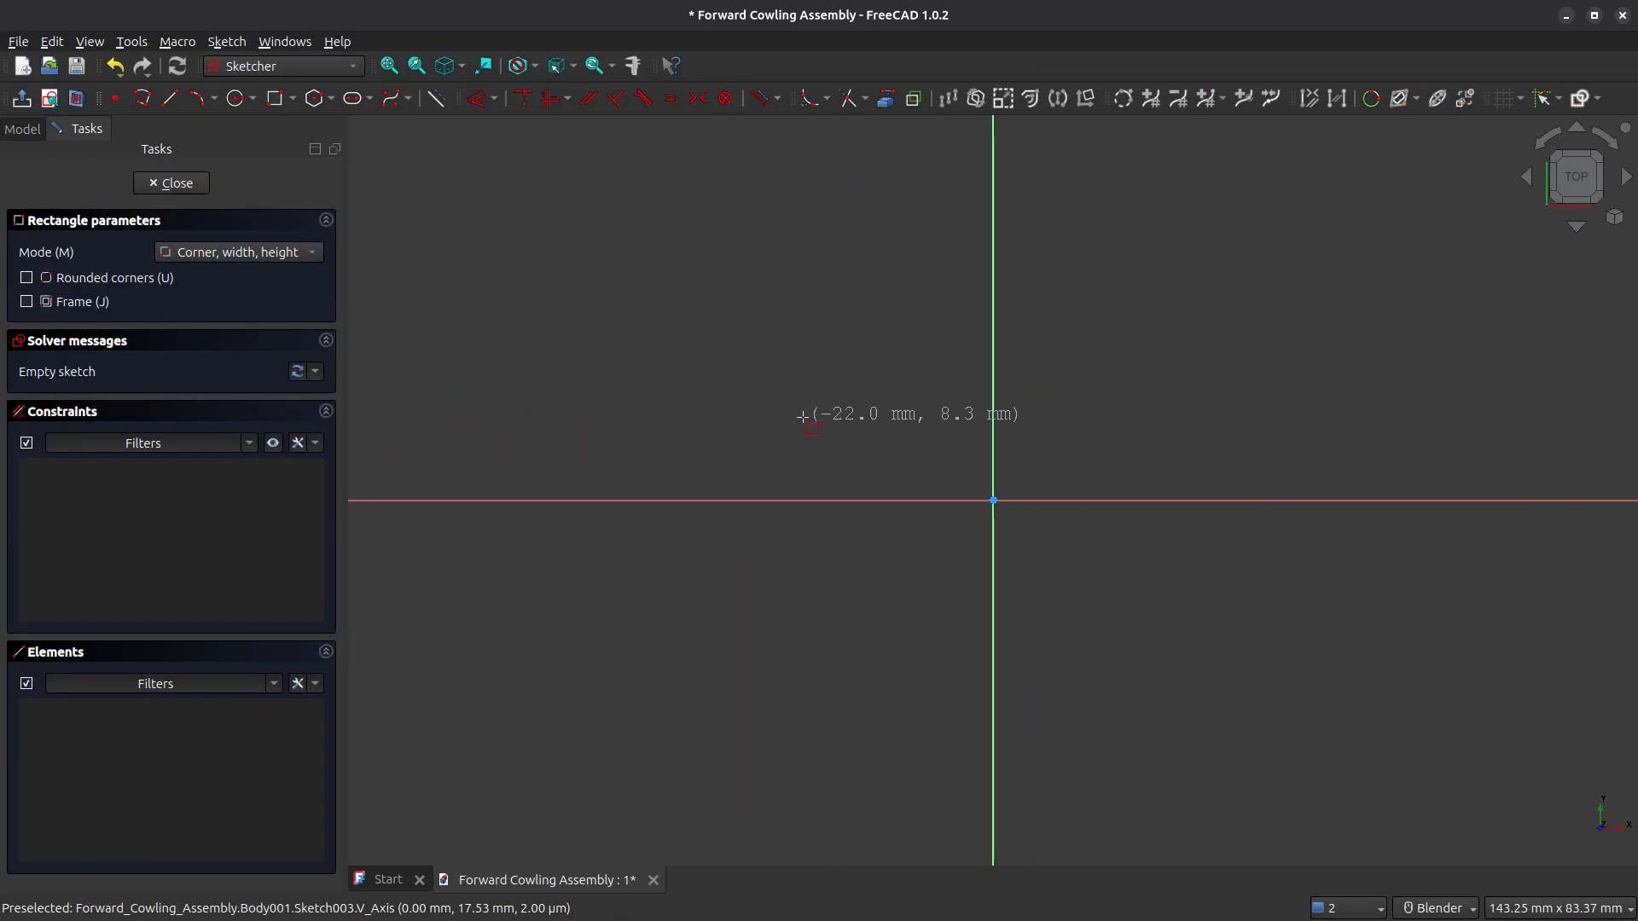
left_click(714, 321)
left_click(1355, 639)
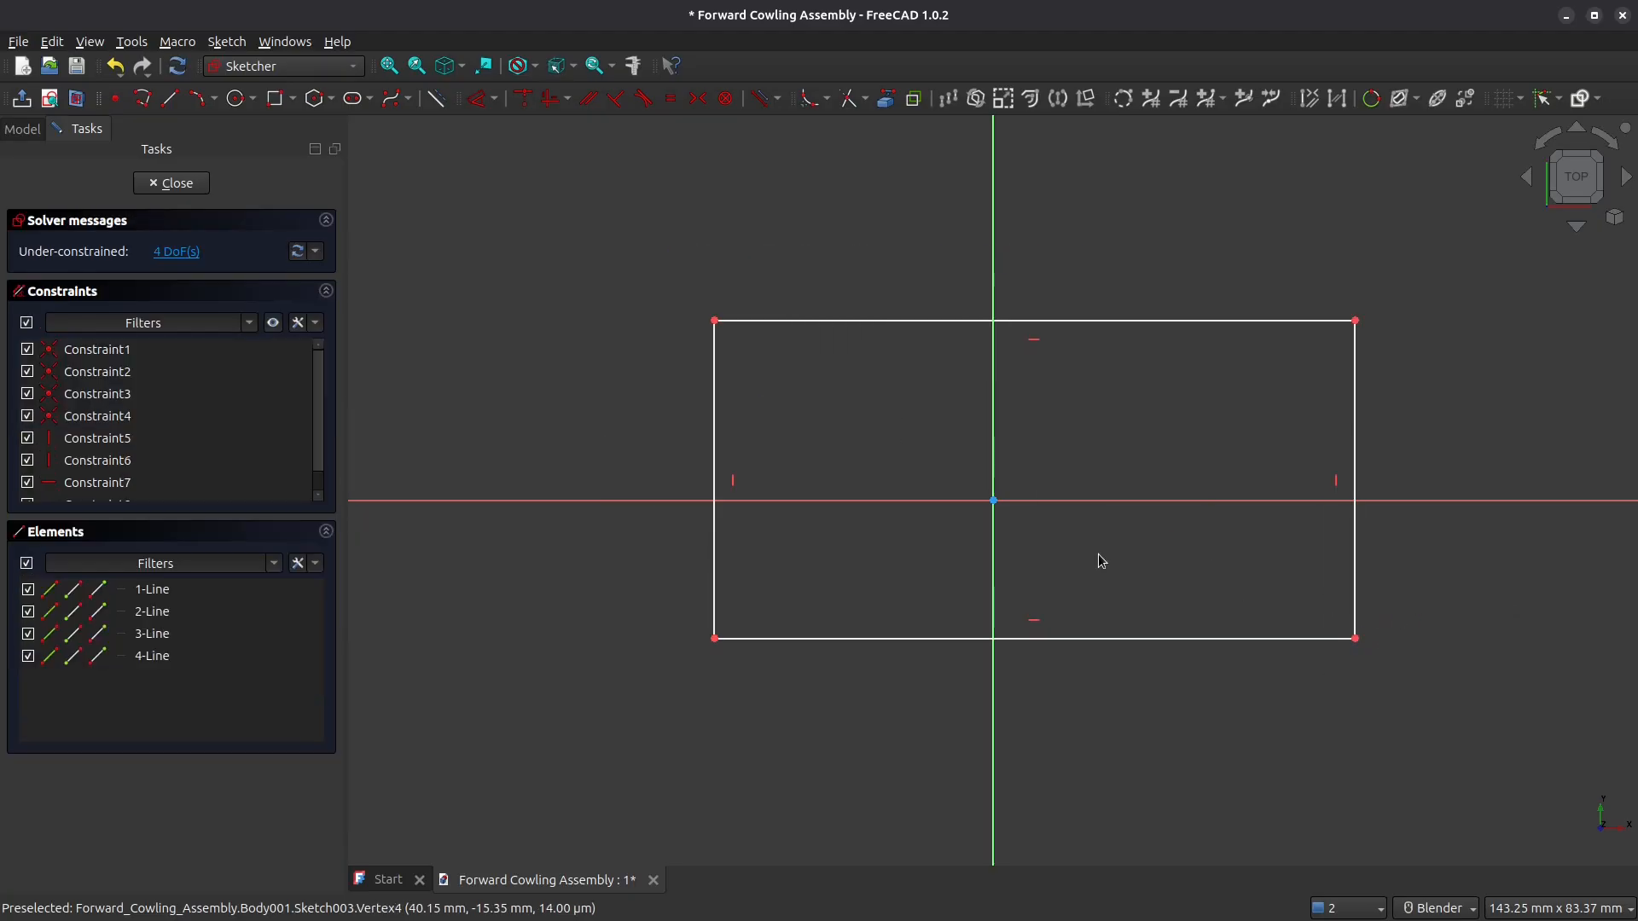
left_click(714, 320)
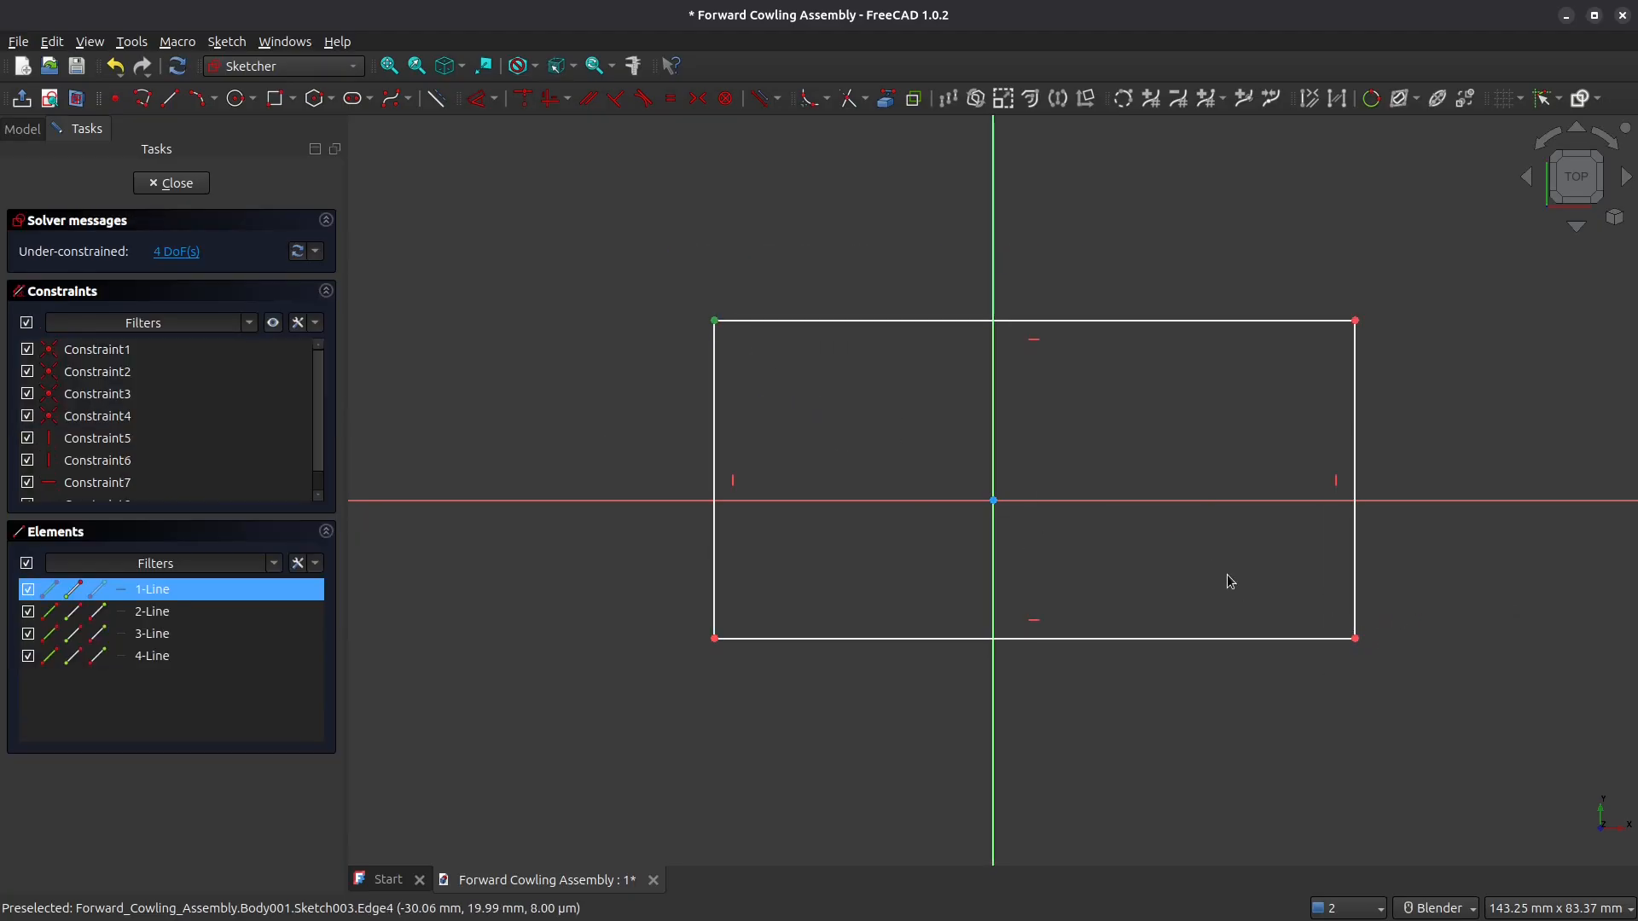
left_click(1349, 638)
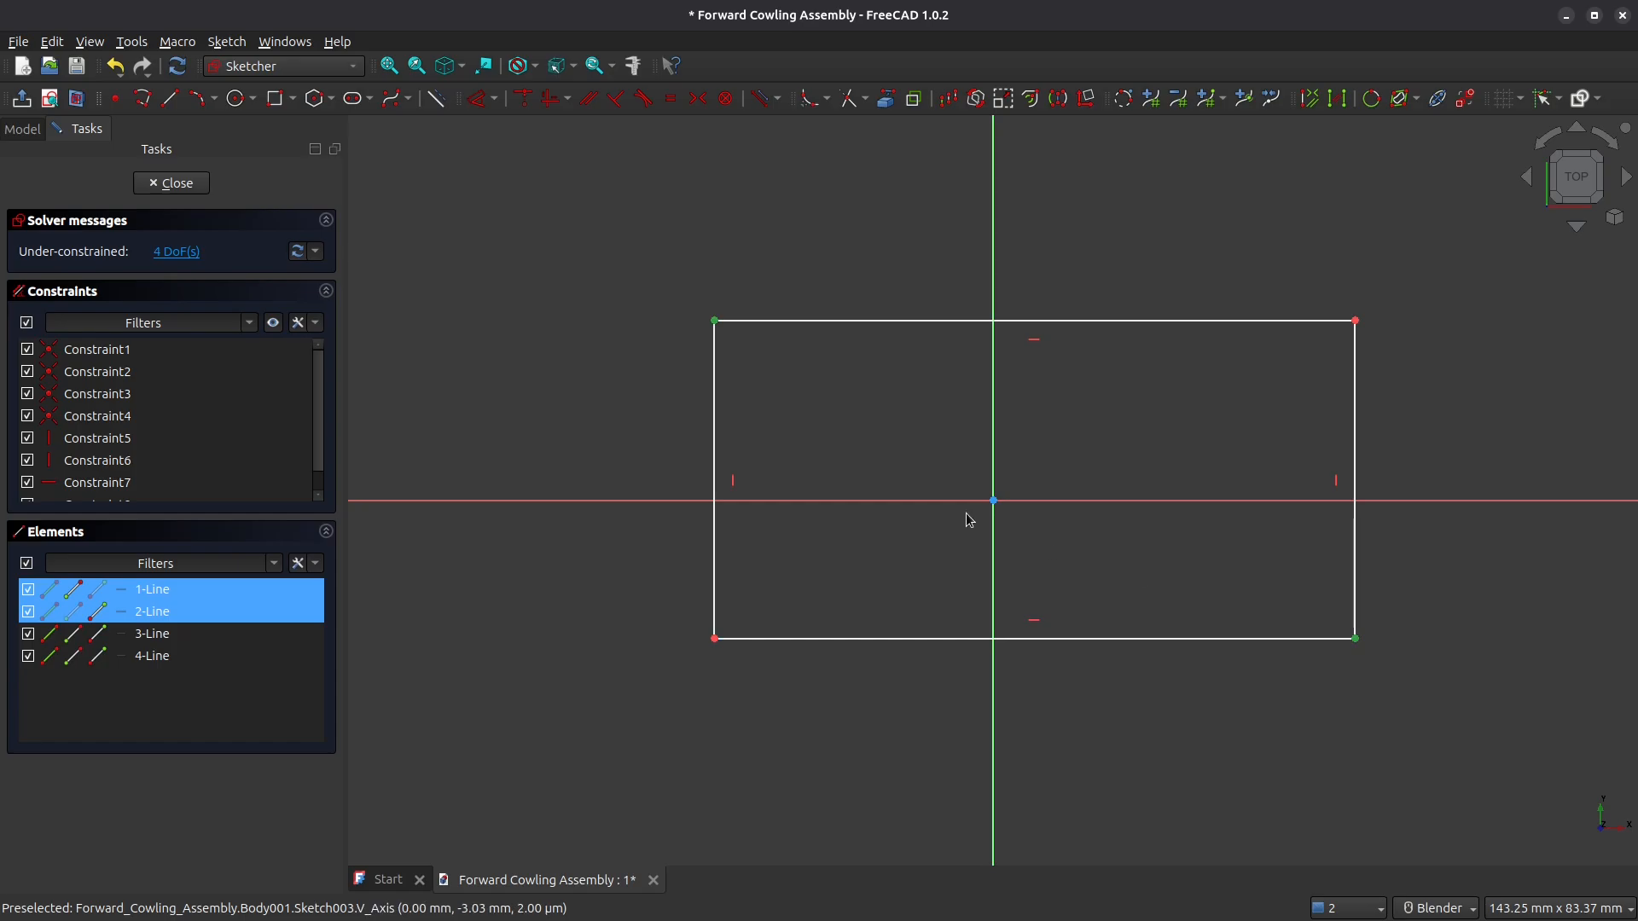
left_click(697, 104)
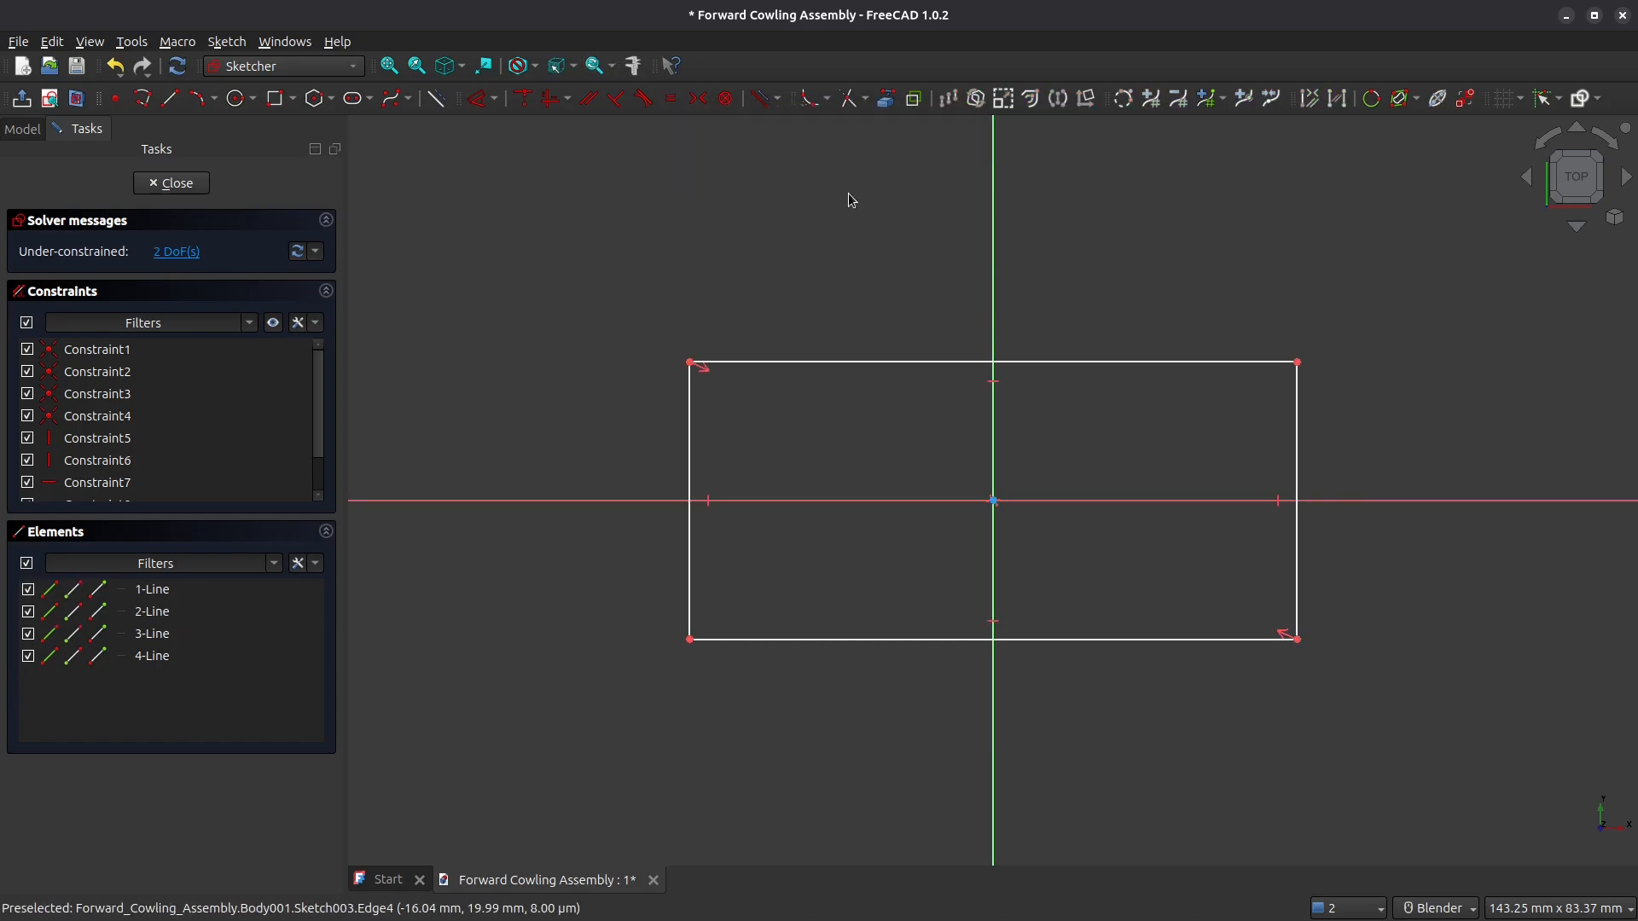
Step: Dimension the rectangle to 100 mm wide and 62 mm high
left_click(474, 99)
left_click(901, 364)
left_click(901, 310)
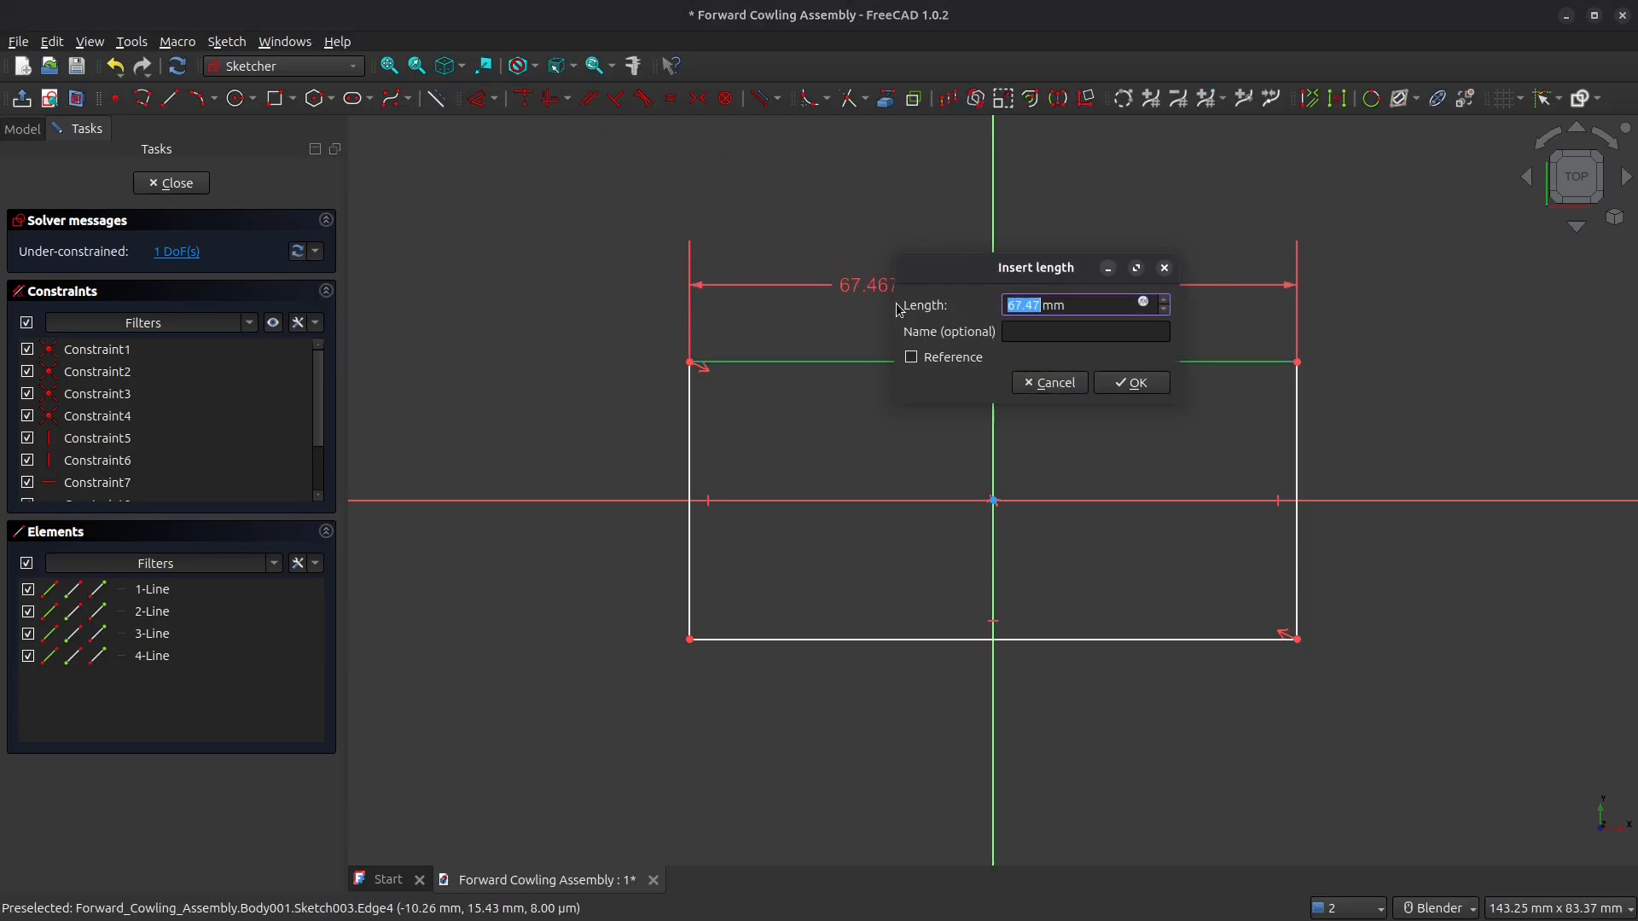
key("Return")
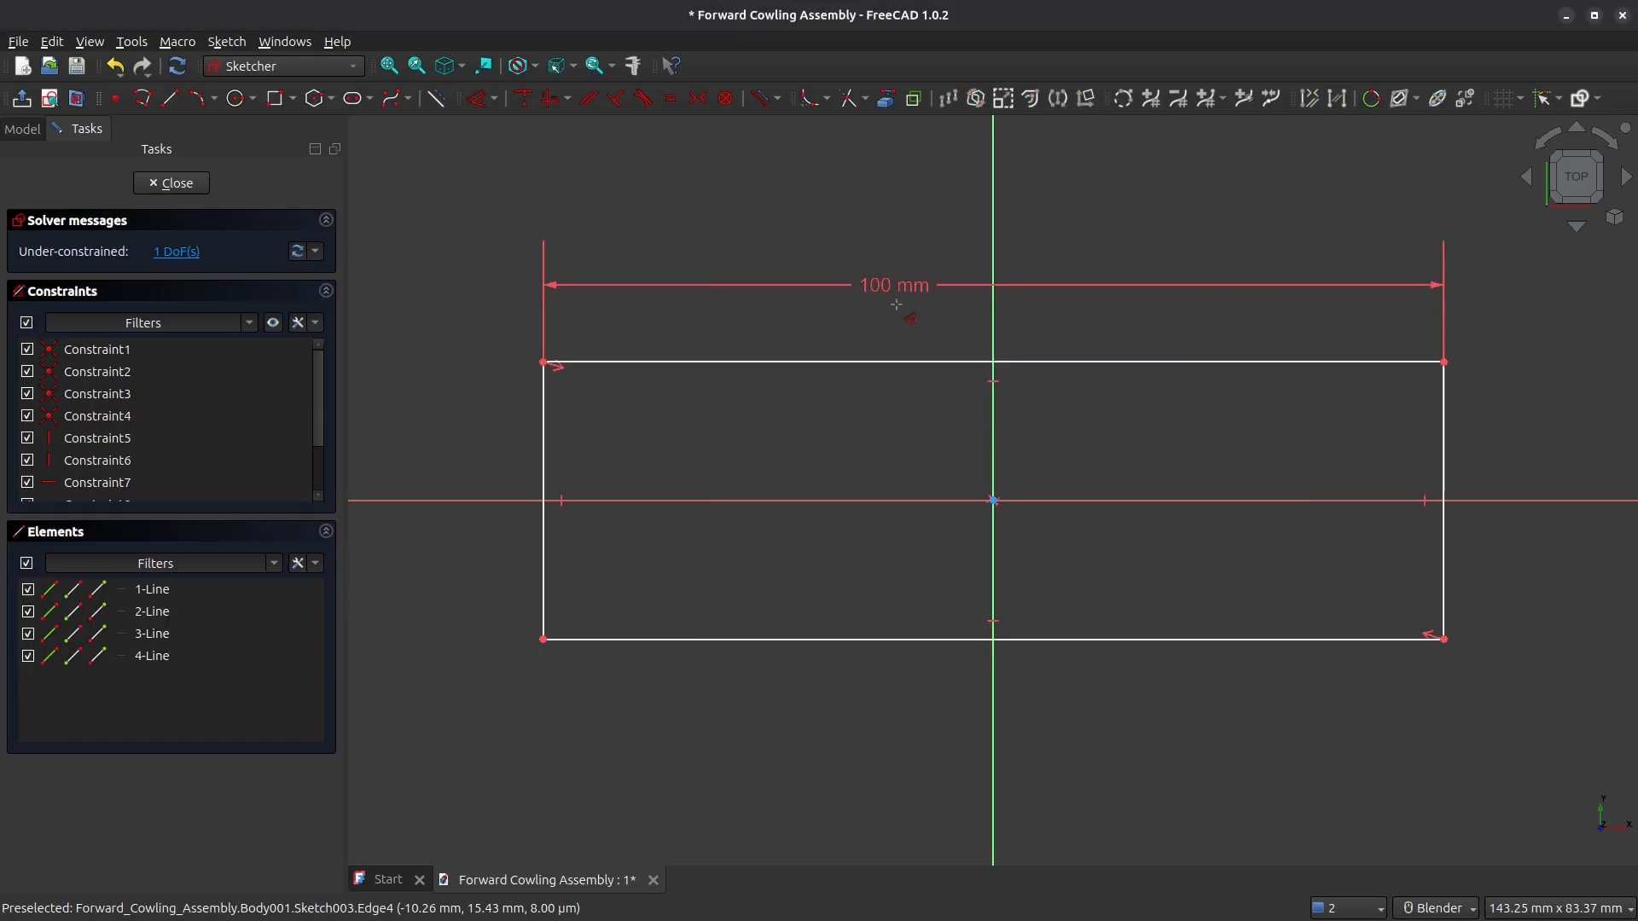
left_click(543, 461)
left_click(513, 435)
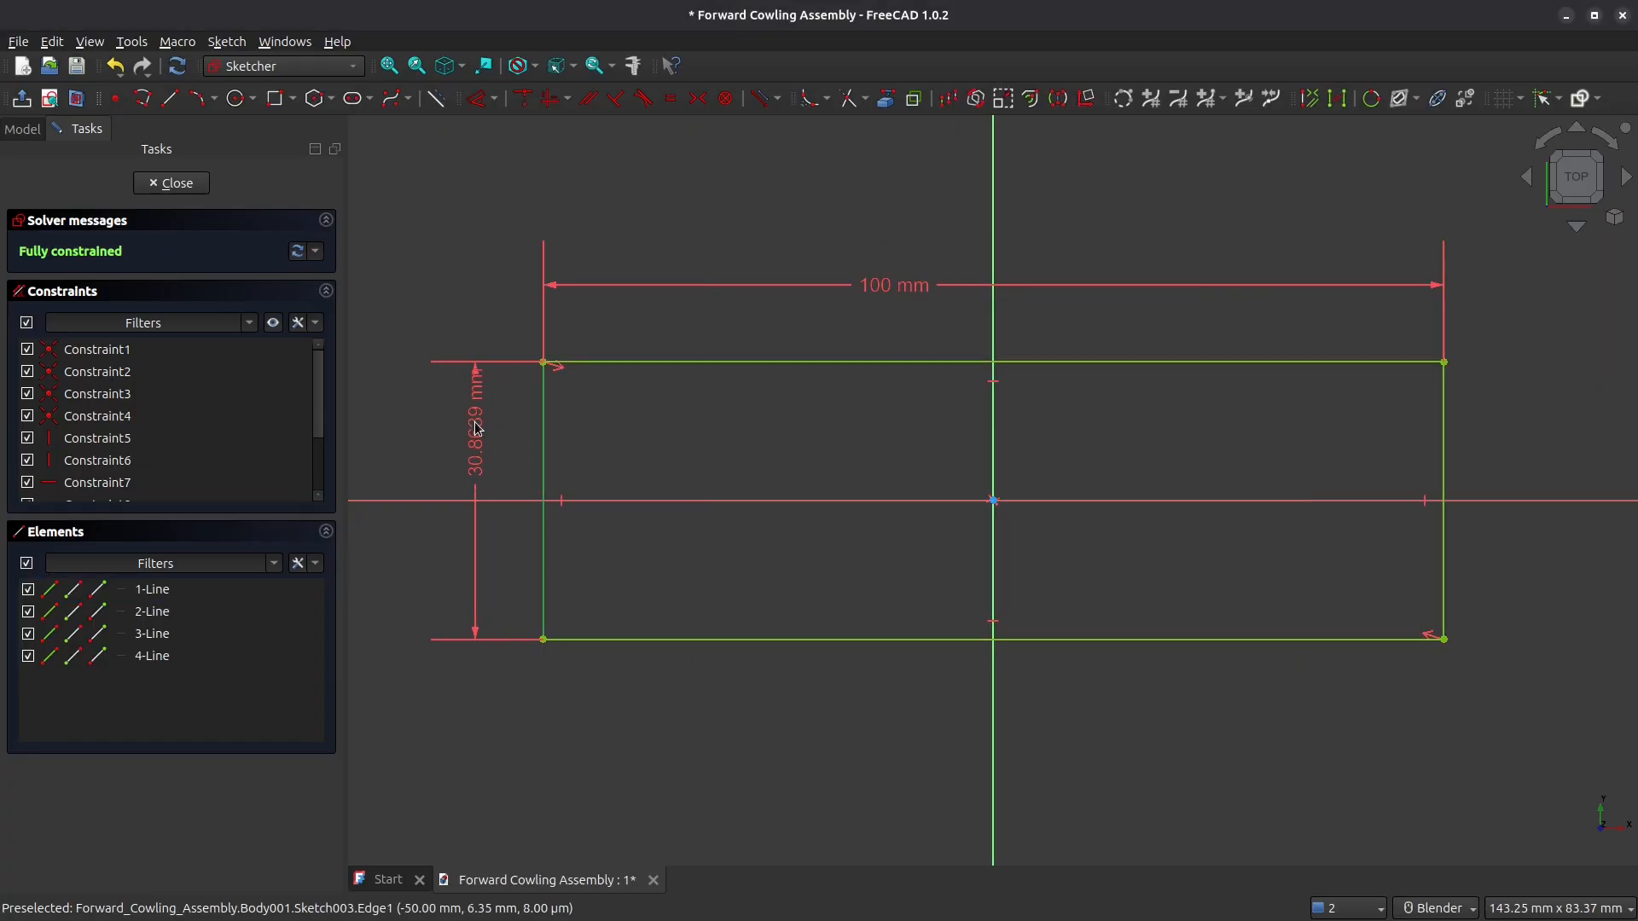
left_click(476, 457)
type("62")
key("Return")
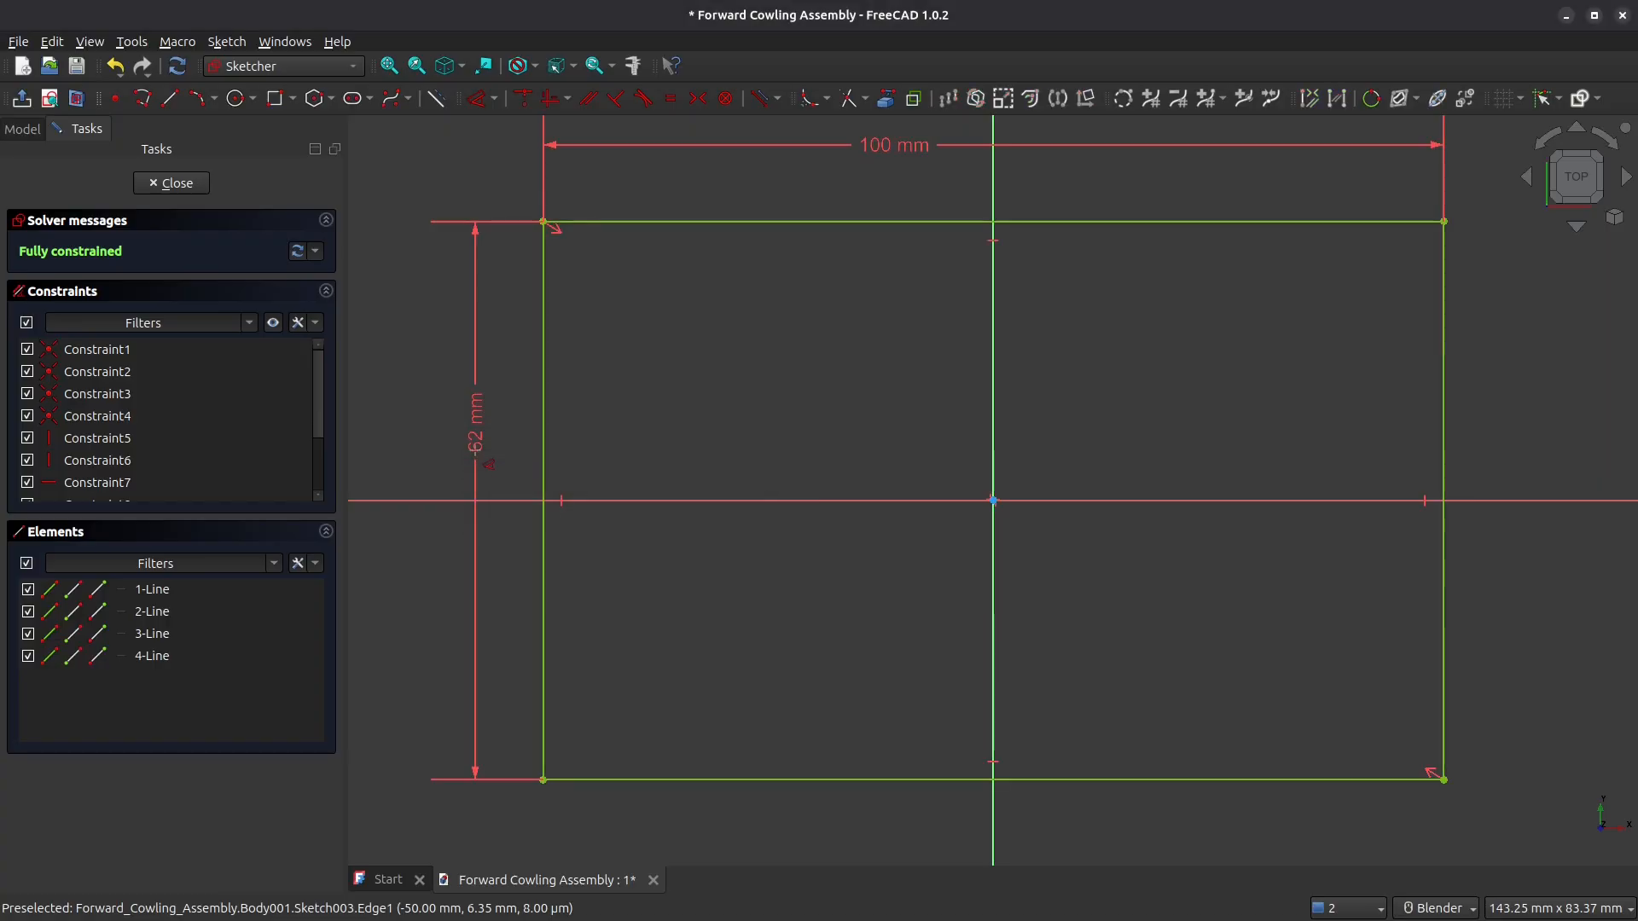
Step: Draw four circles, each about 6 mm in diameter, one inside each corner of the rectangle
left_click(236, 98)
left_click(592, 291)
left_click(611, 312)
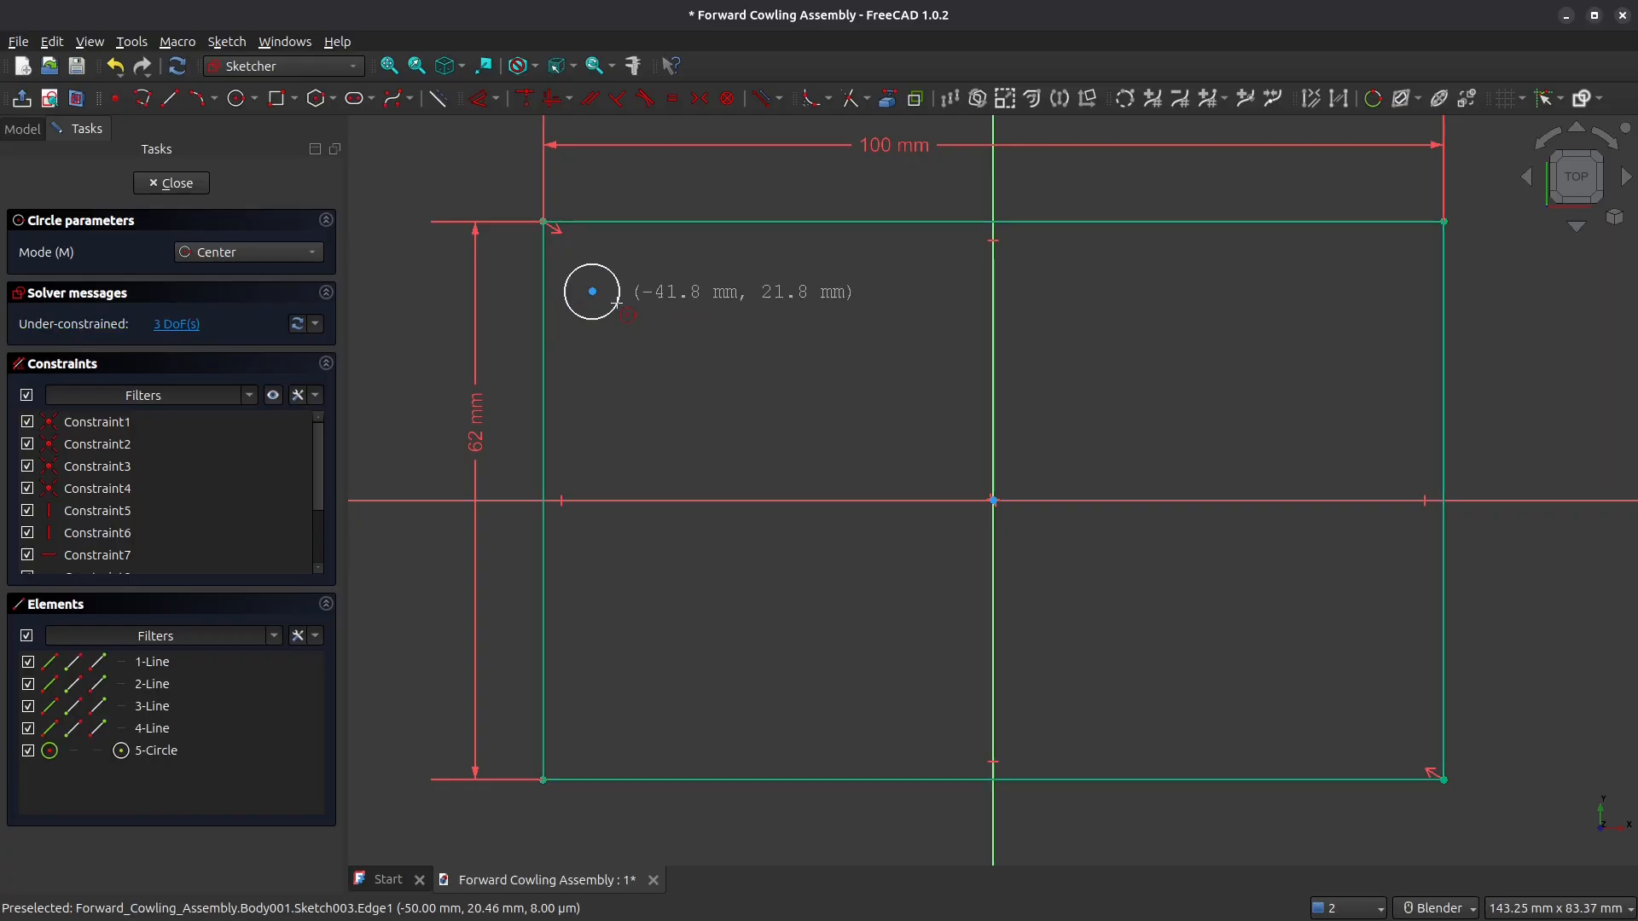
left_click(590, 721)
left_click(608, 740)
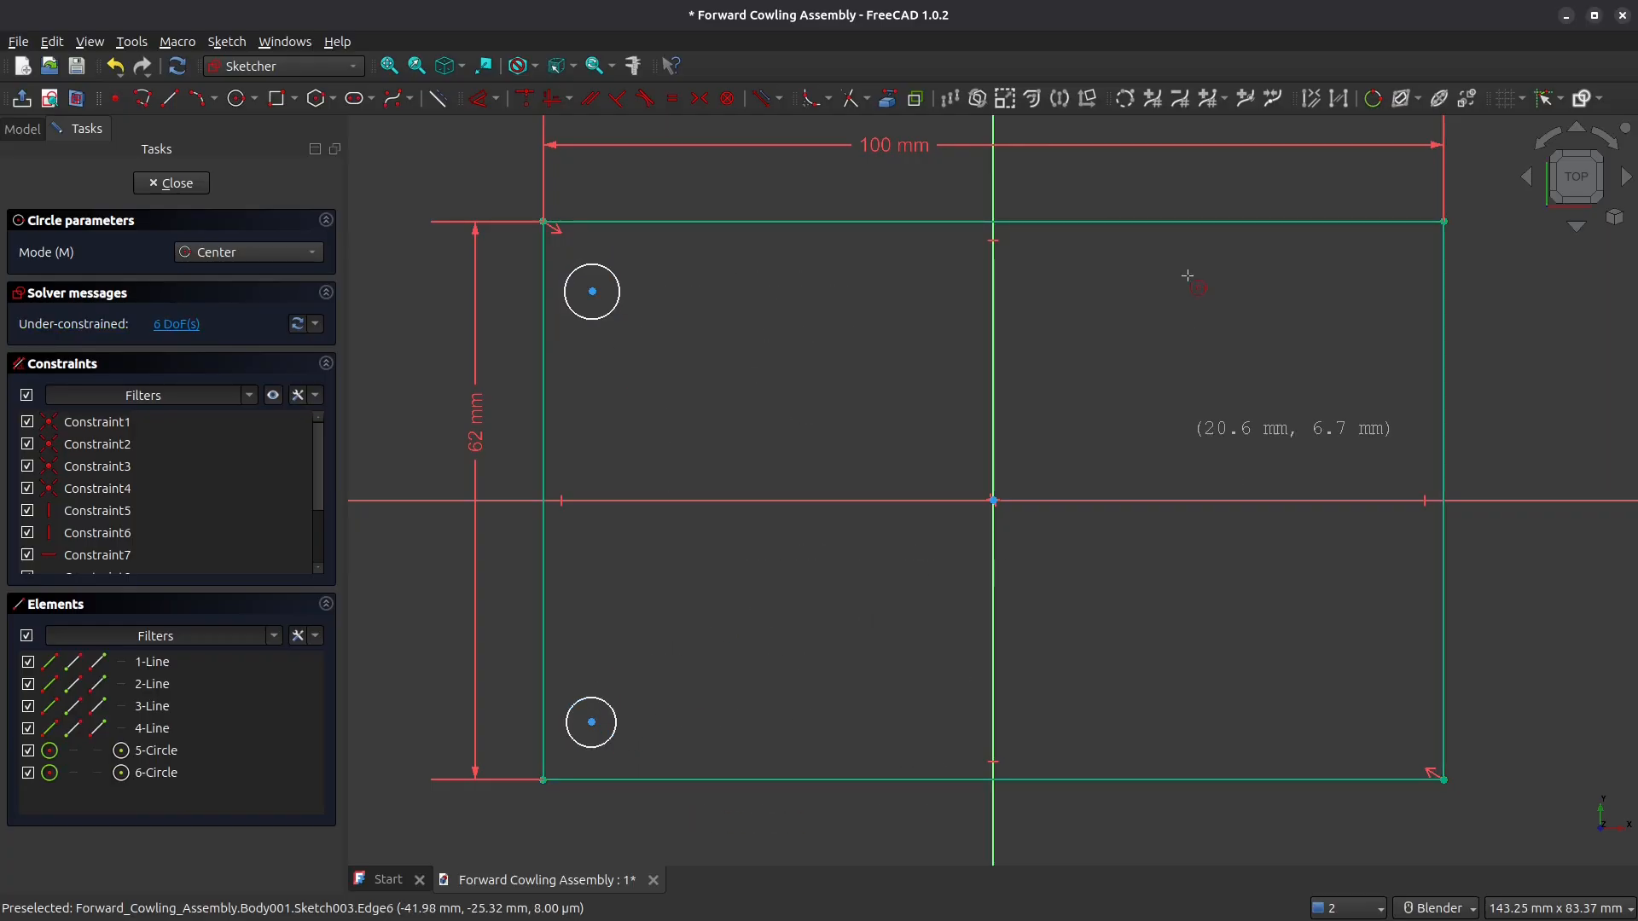
left_click(1370, 279)
left_click(1395, 299)
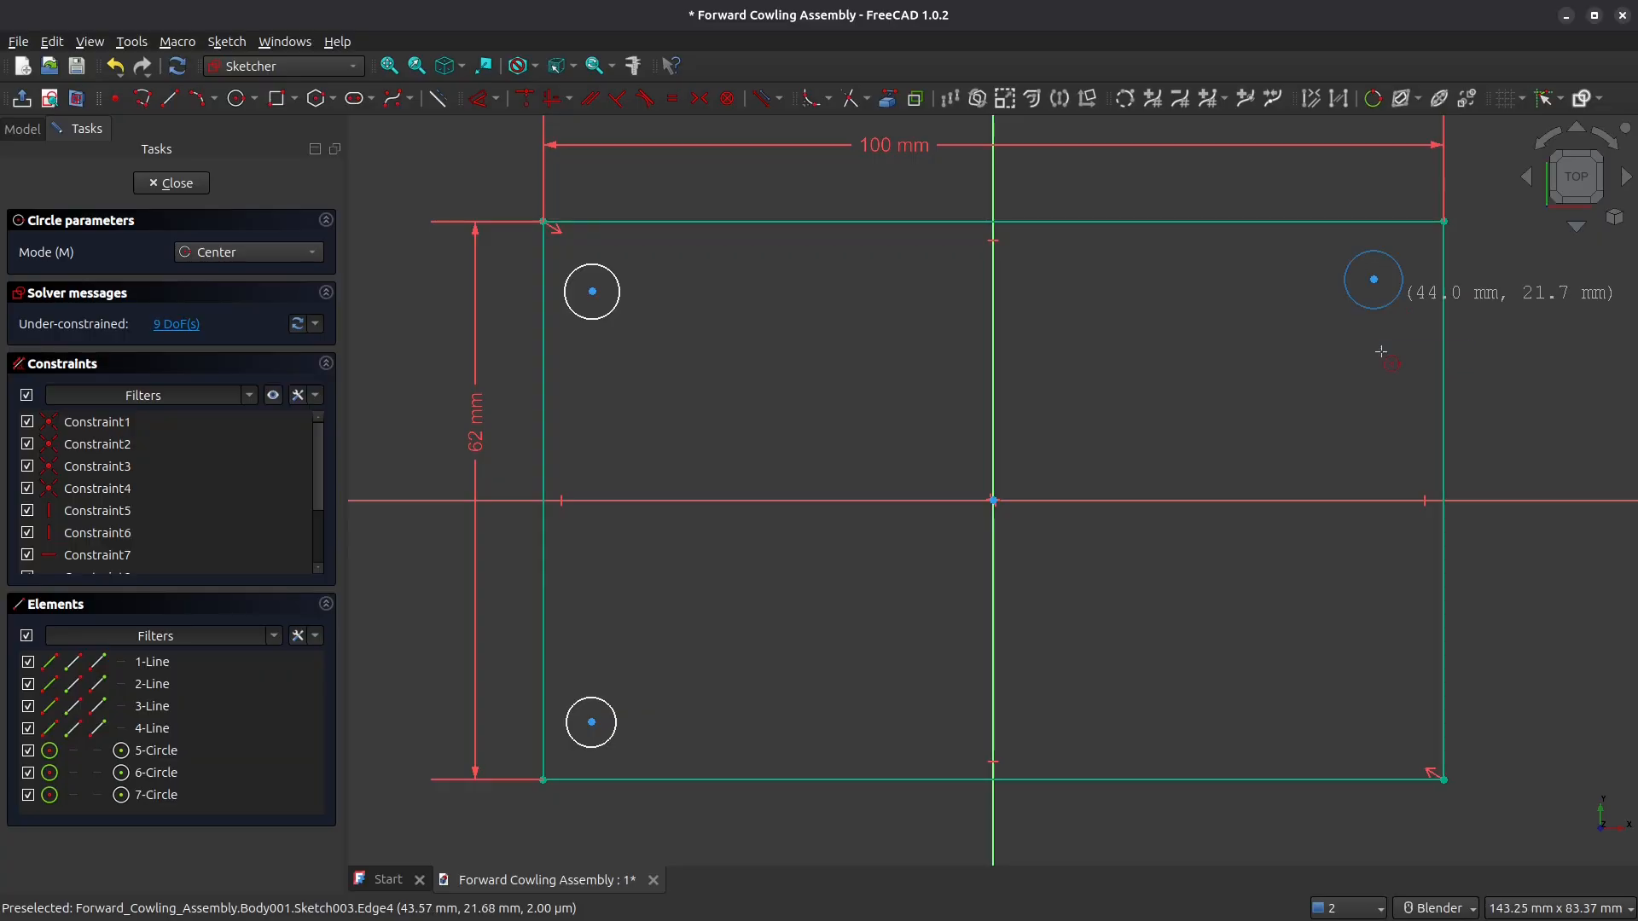
left_click(1385, 715)
left_click(1412, 735)
key("Escape")
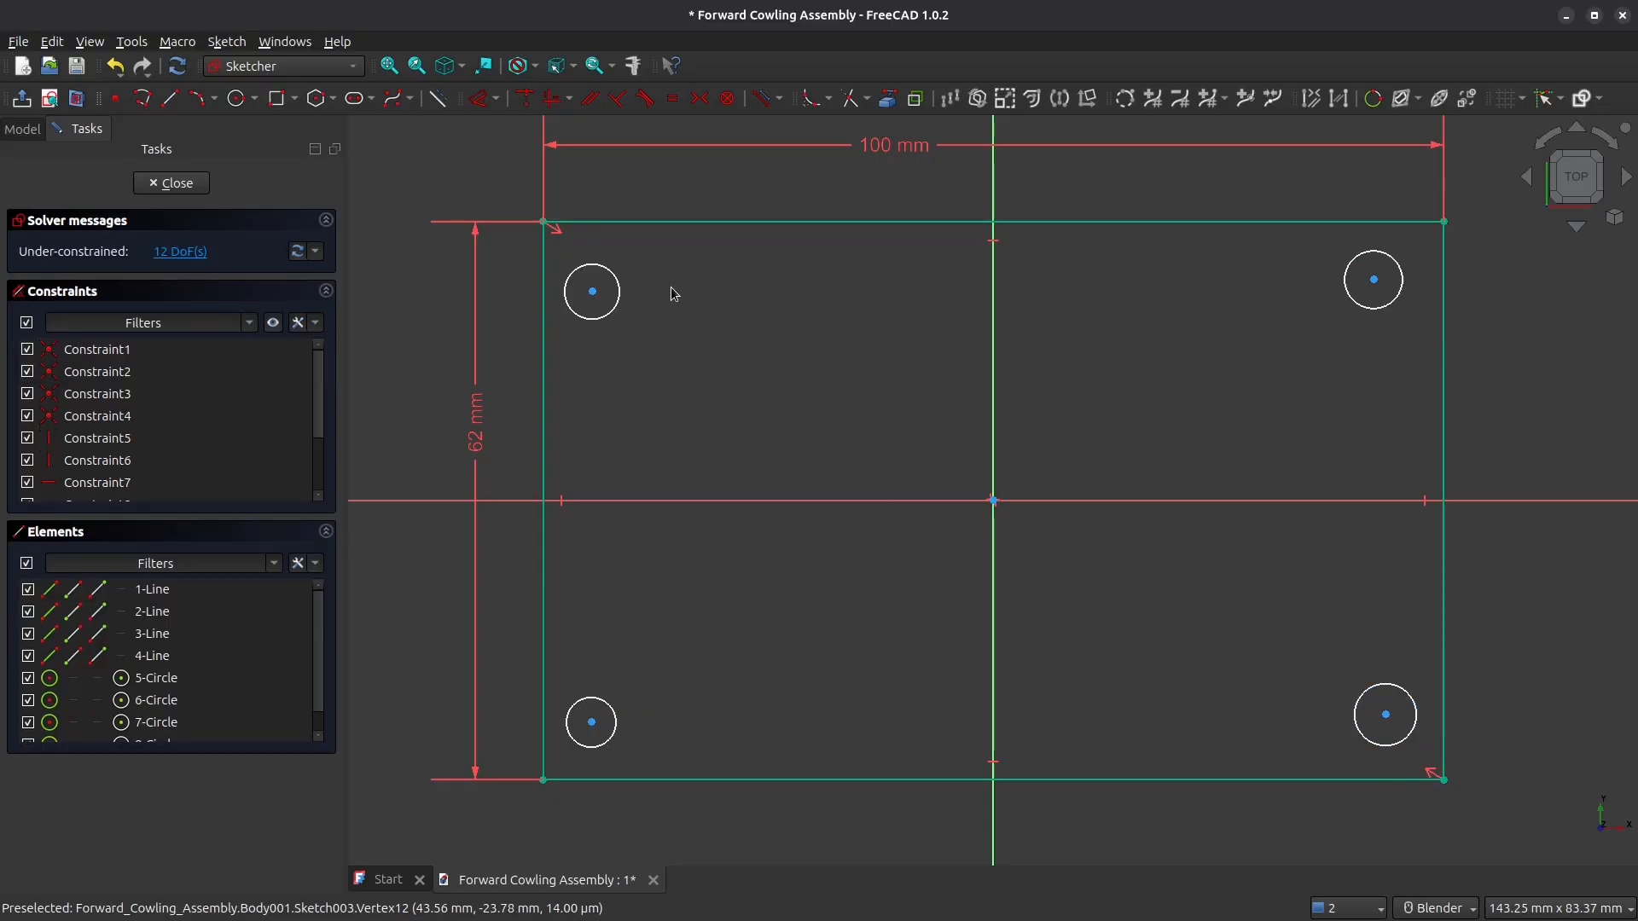
Step: Constrain the centres of the upper and the lower circle pair symmetric about the vertical axis
left_click(646, 294)
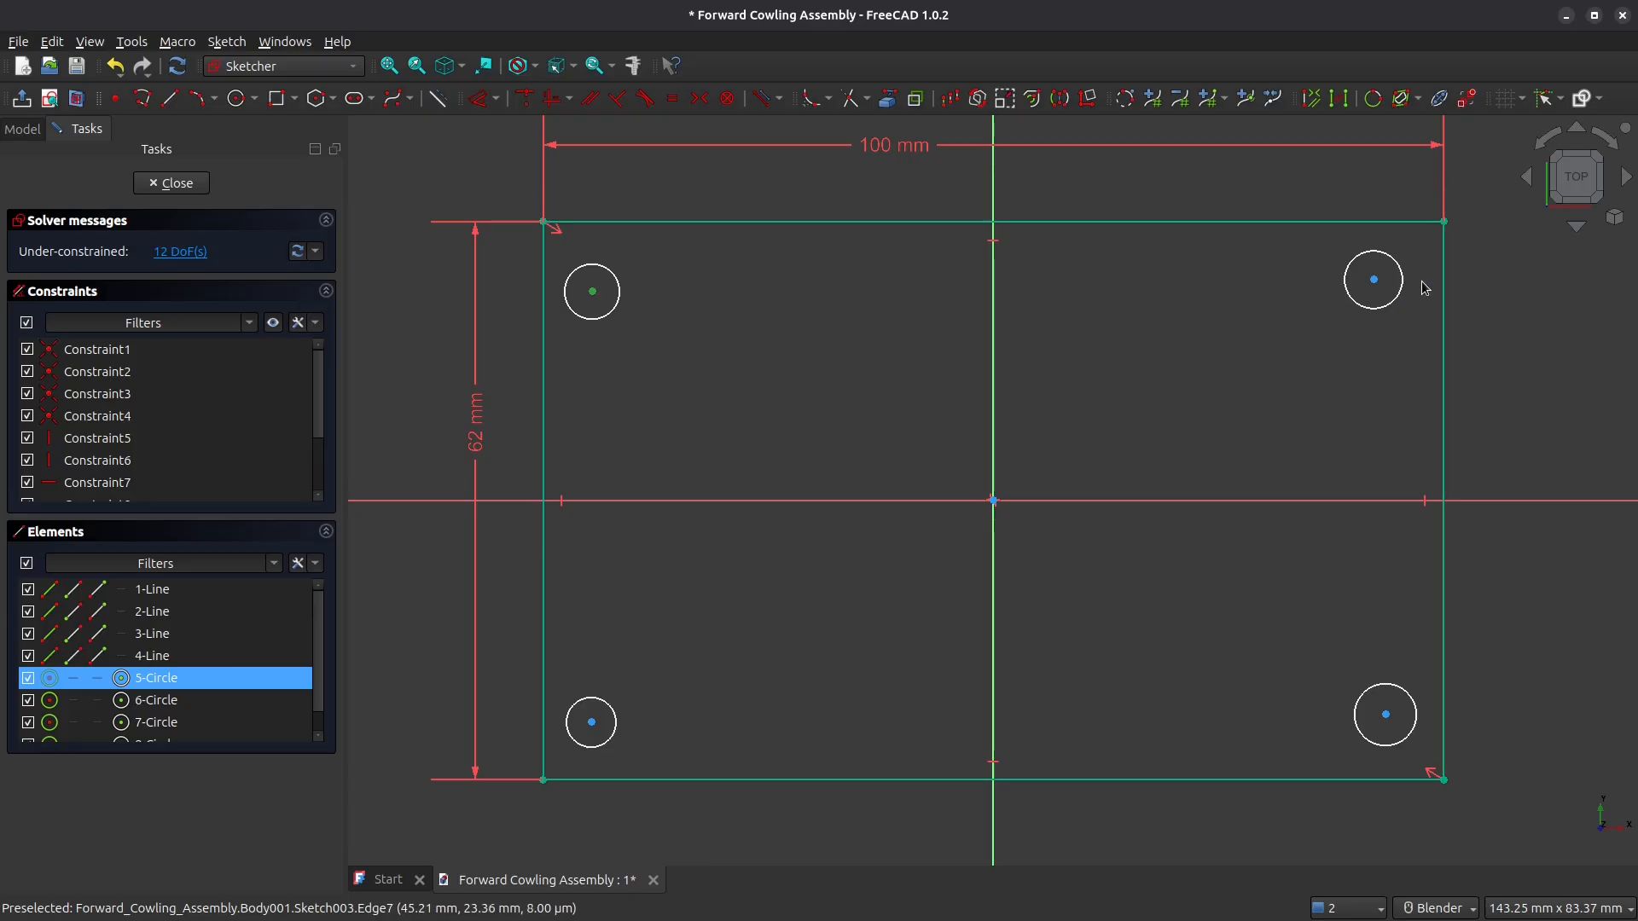
left_click(1378, 278)
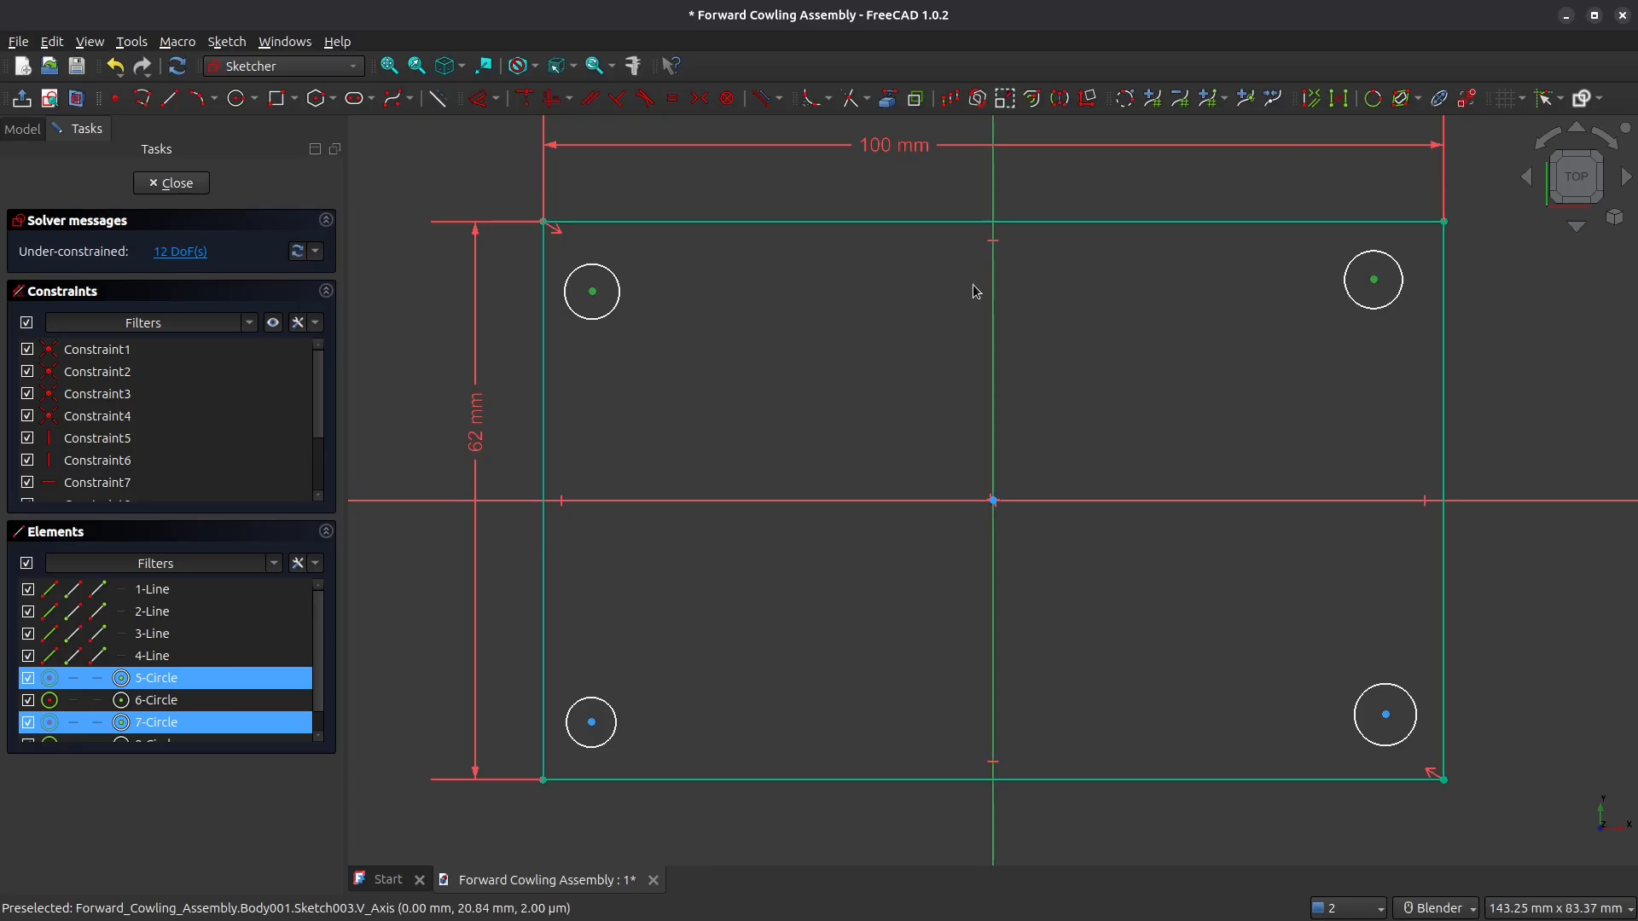
left_click(701, 99)
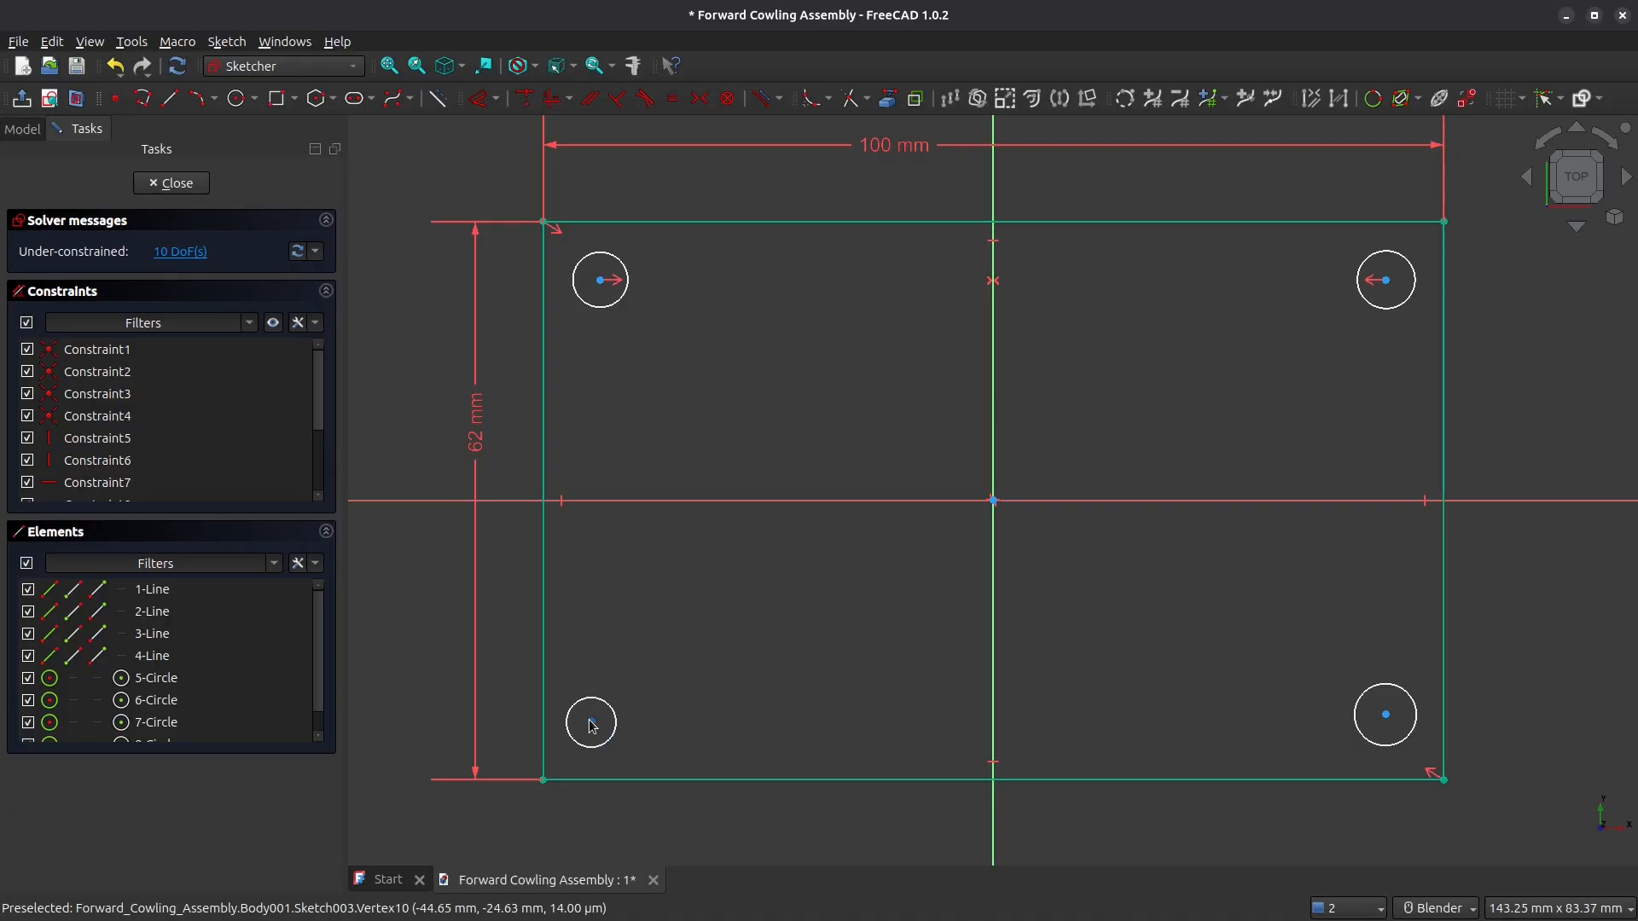
left_click(1385, 714)
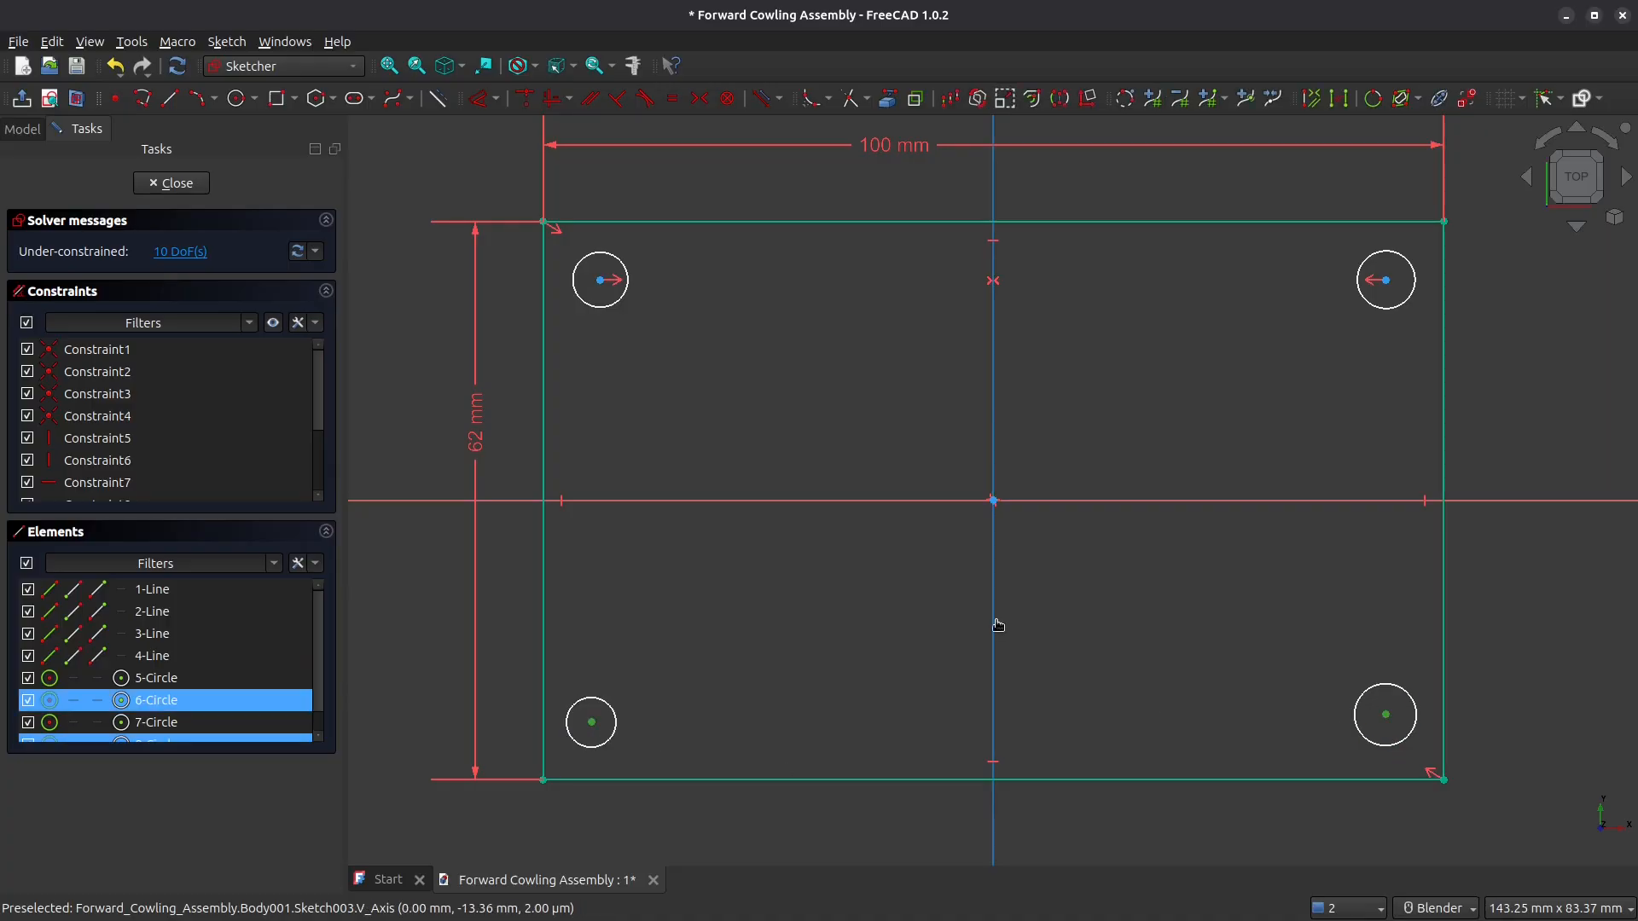
left_click(700, 99)
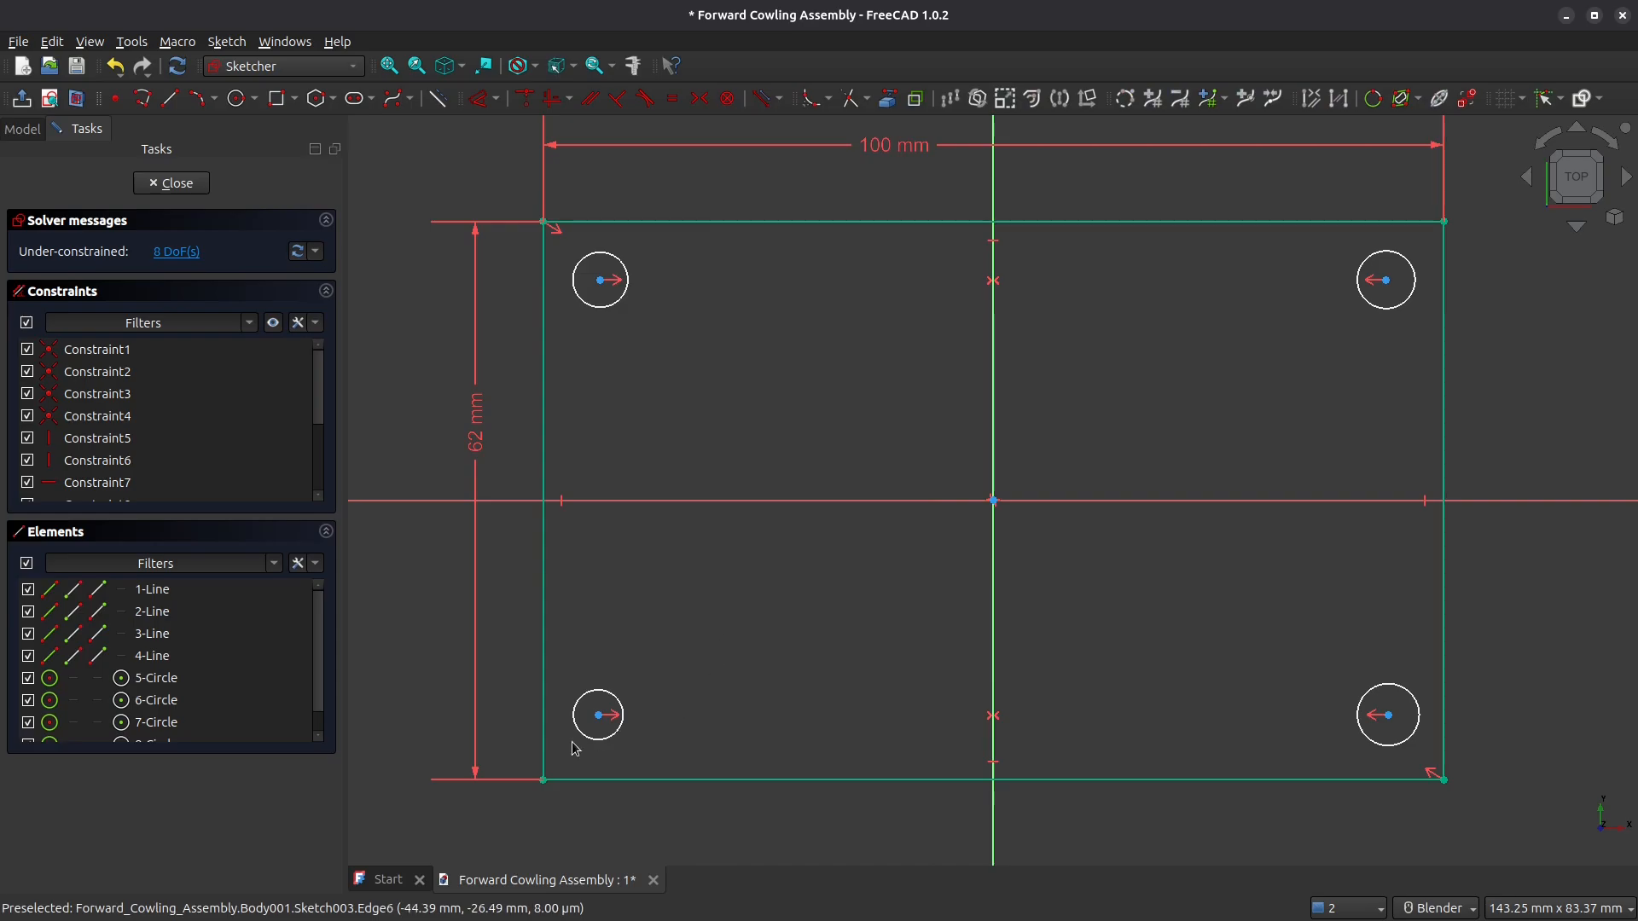
Step: Make all four corner circles the same size with an equal constraint
left_click(602, 308)
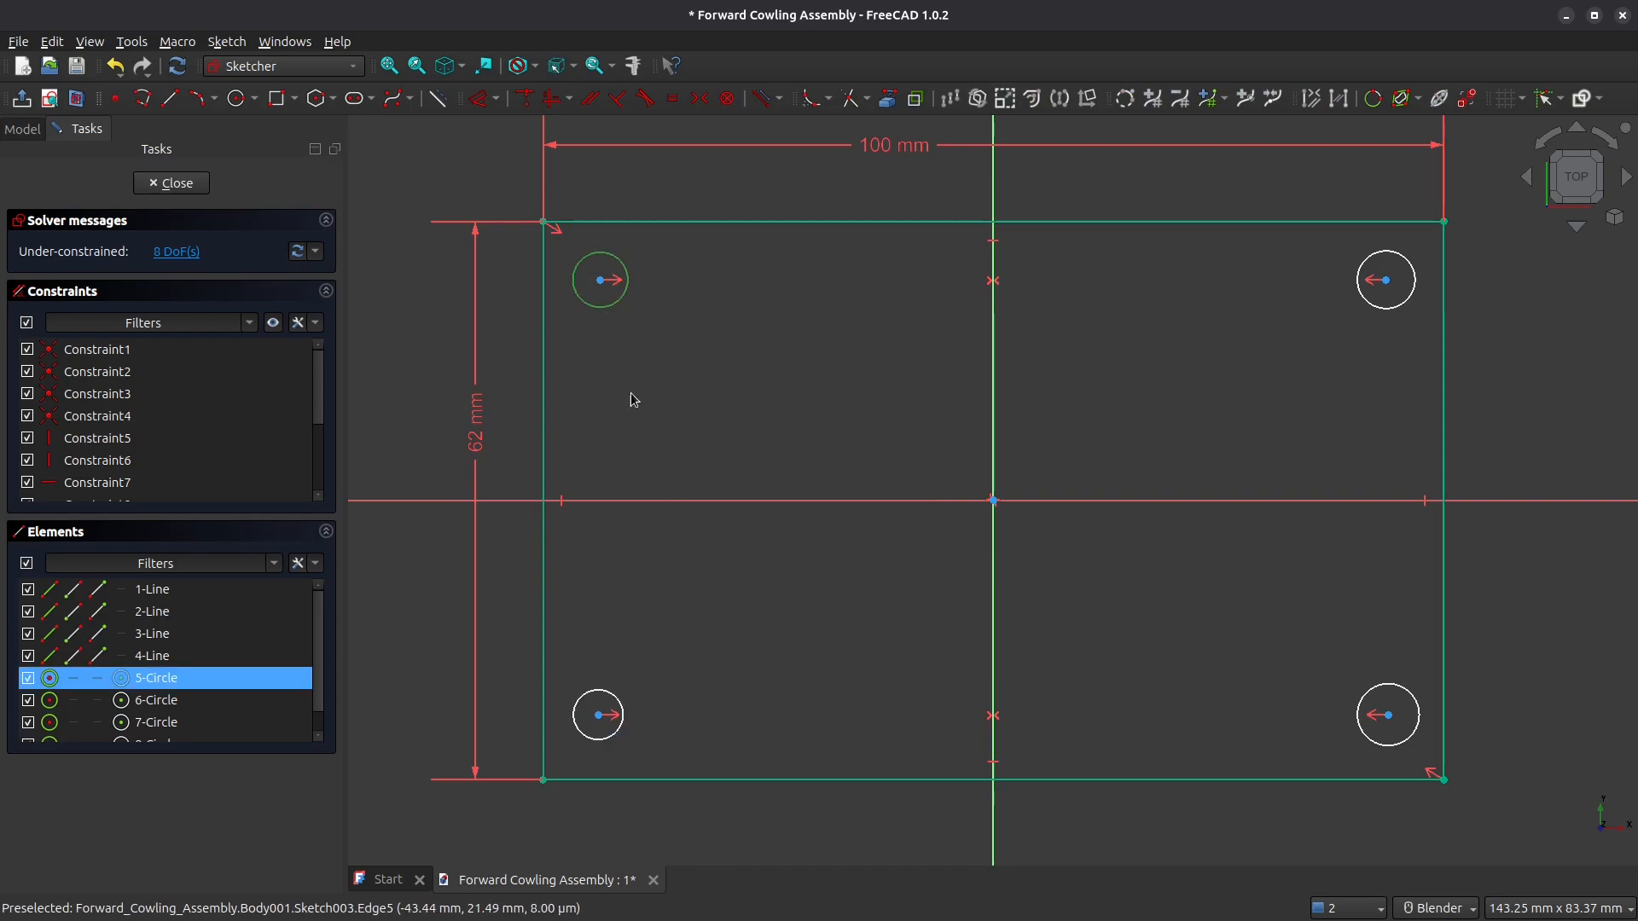
left_click(621, 702)
left_click(1383, 309)
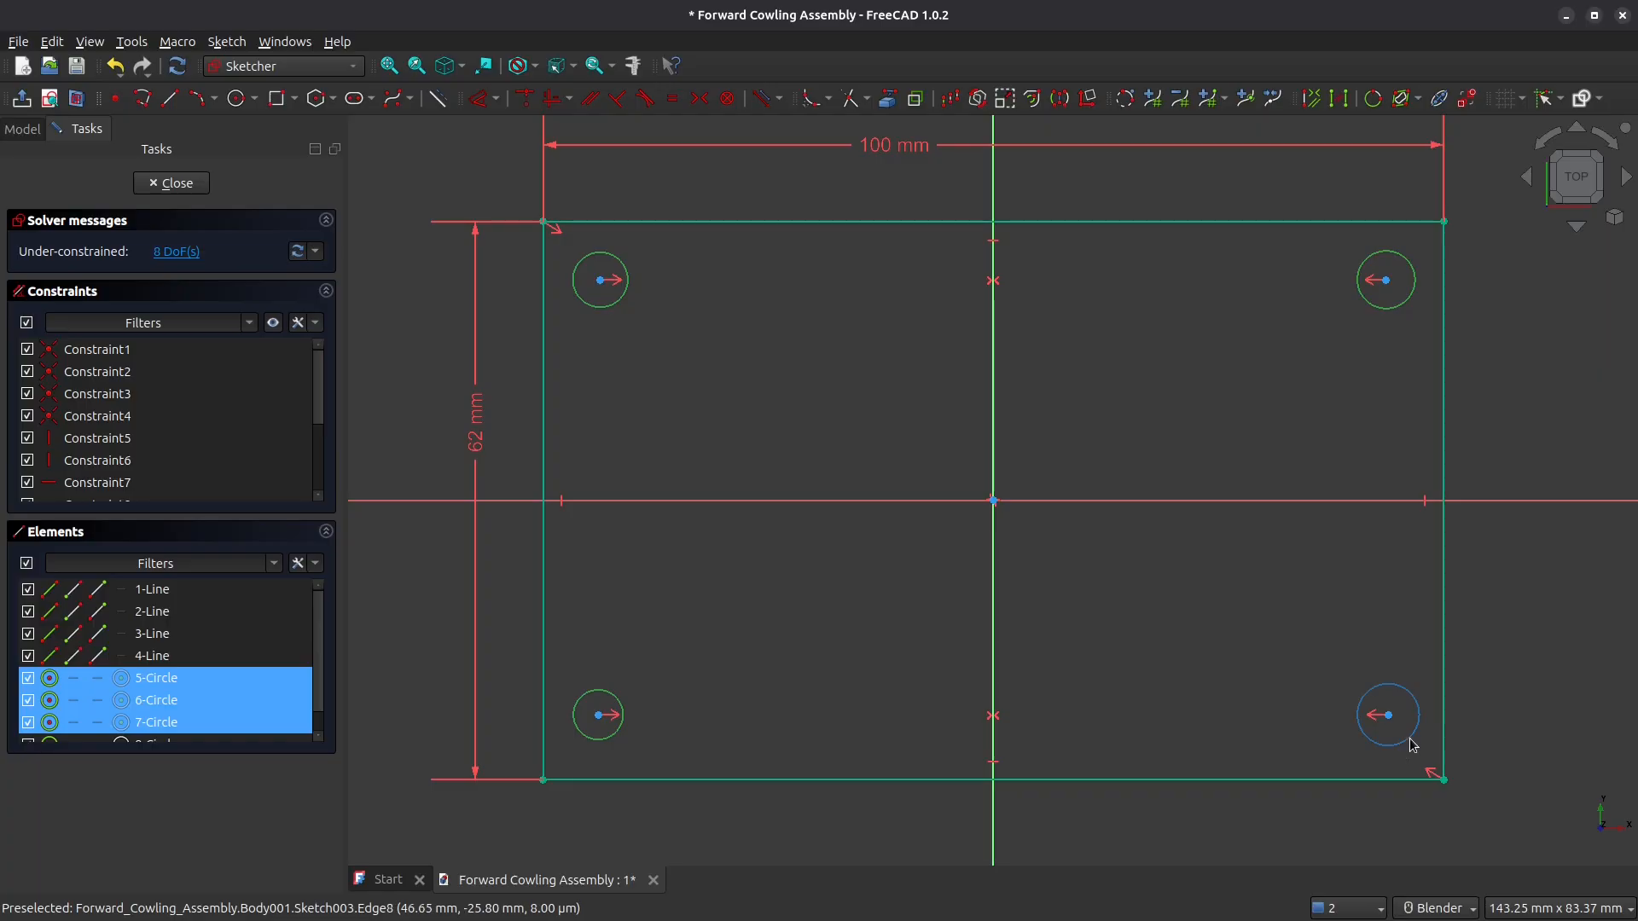
left_click(1402, 692)
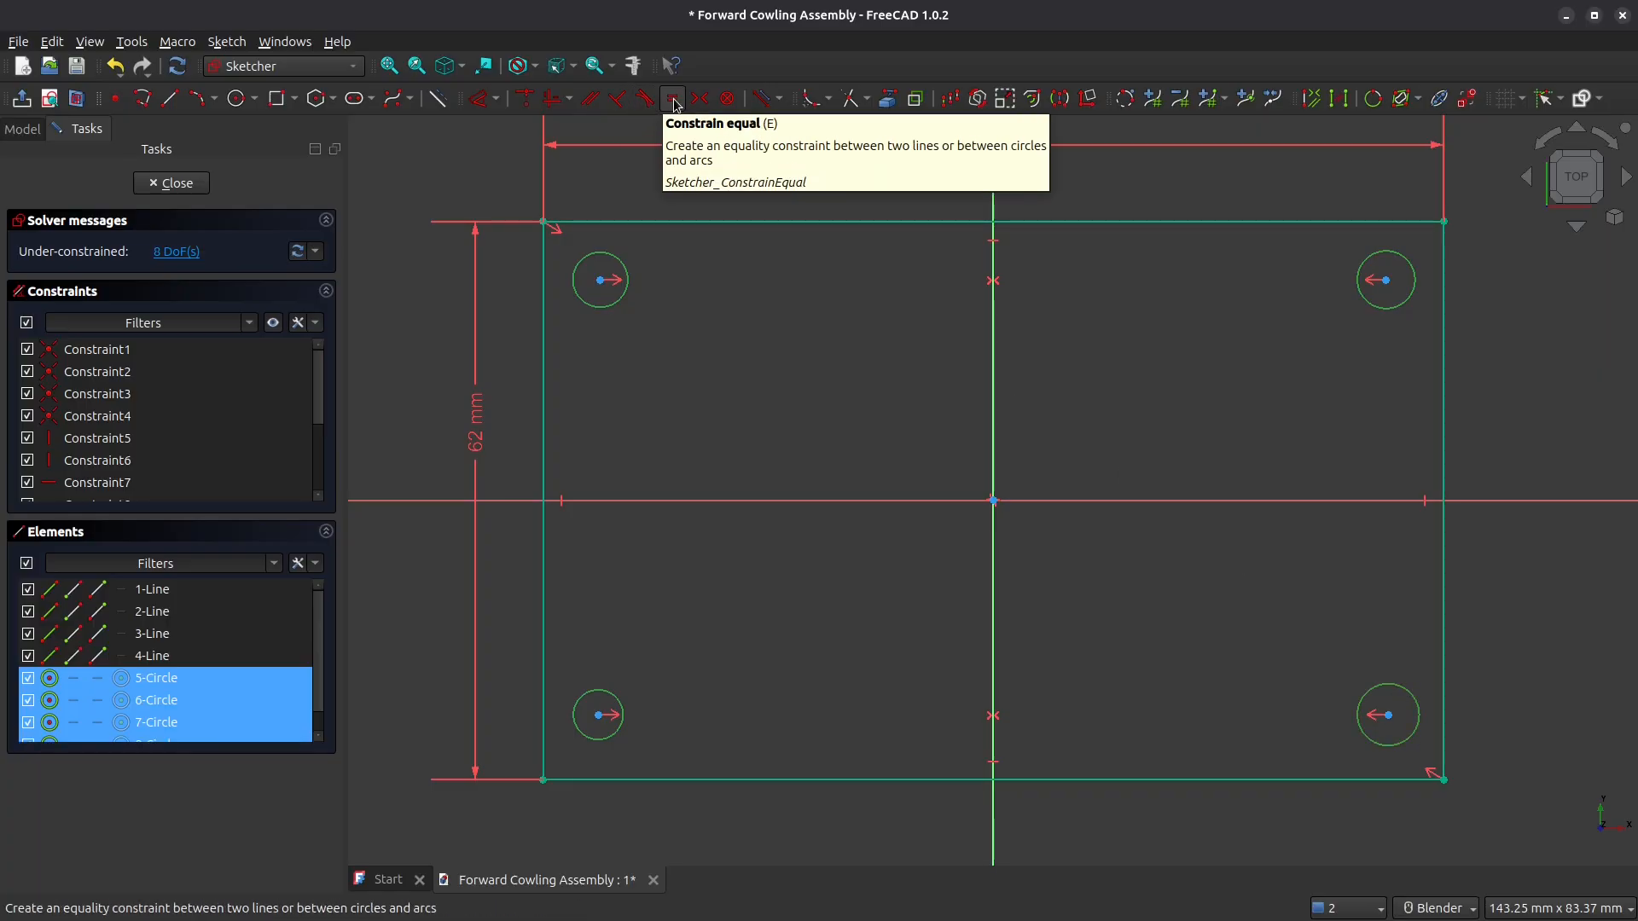
left_click(644, 102)
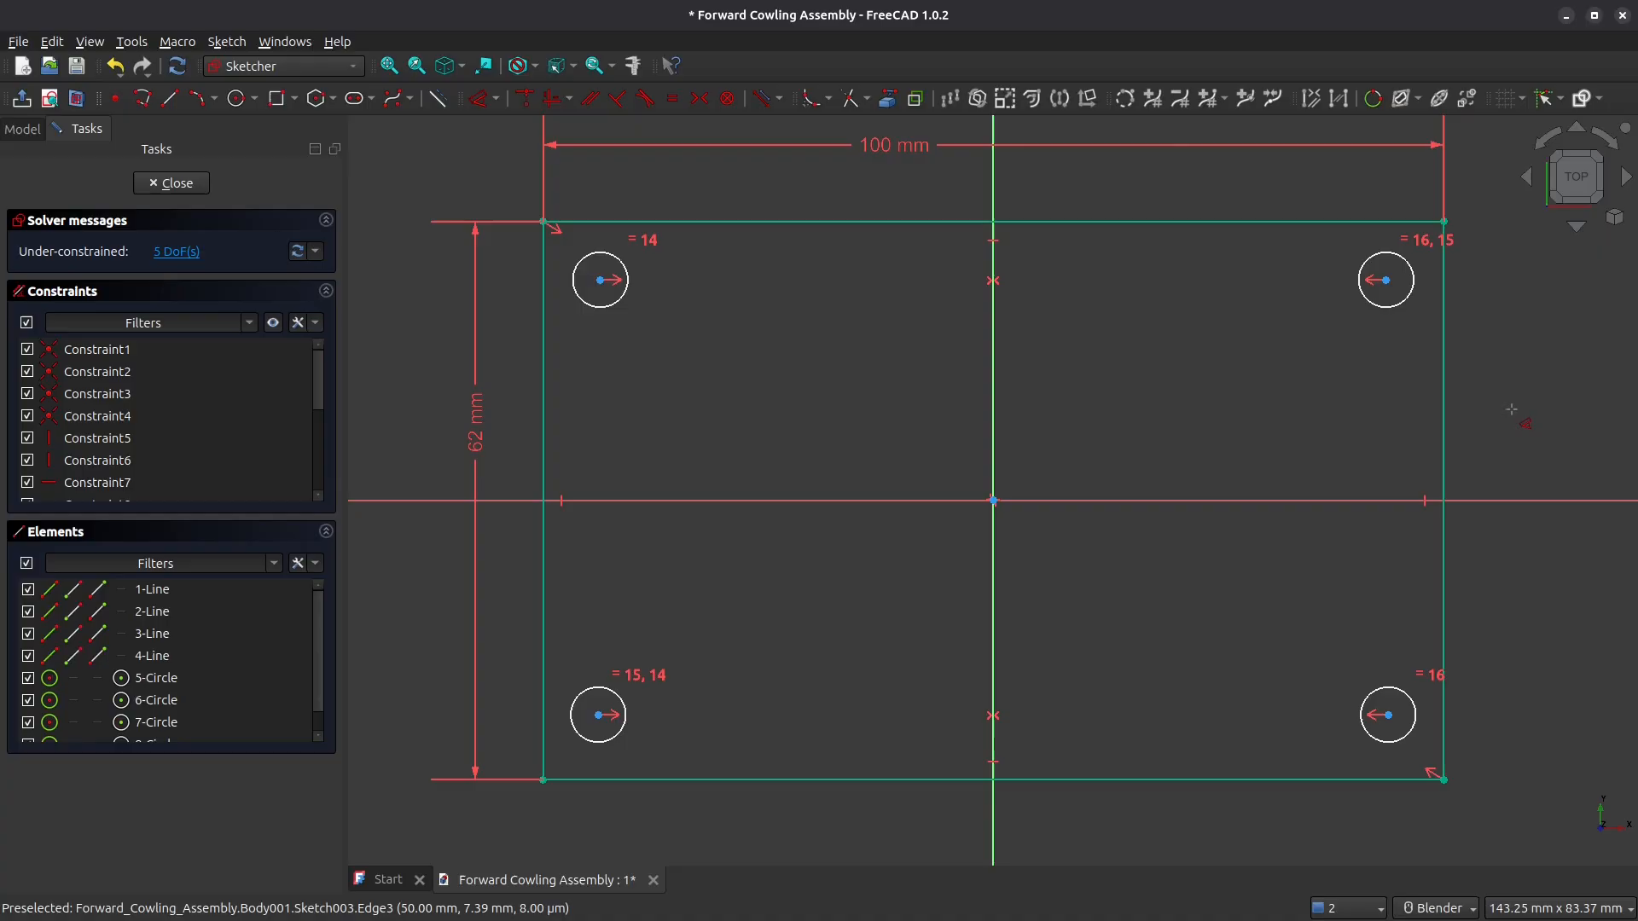
Step: Set the diameter of the upper-right circle to 2.8 mm
left_click(1406, 300)
left_click(1238, 392)
type("d mm")
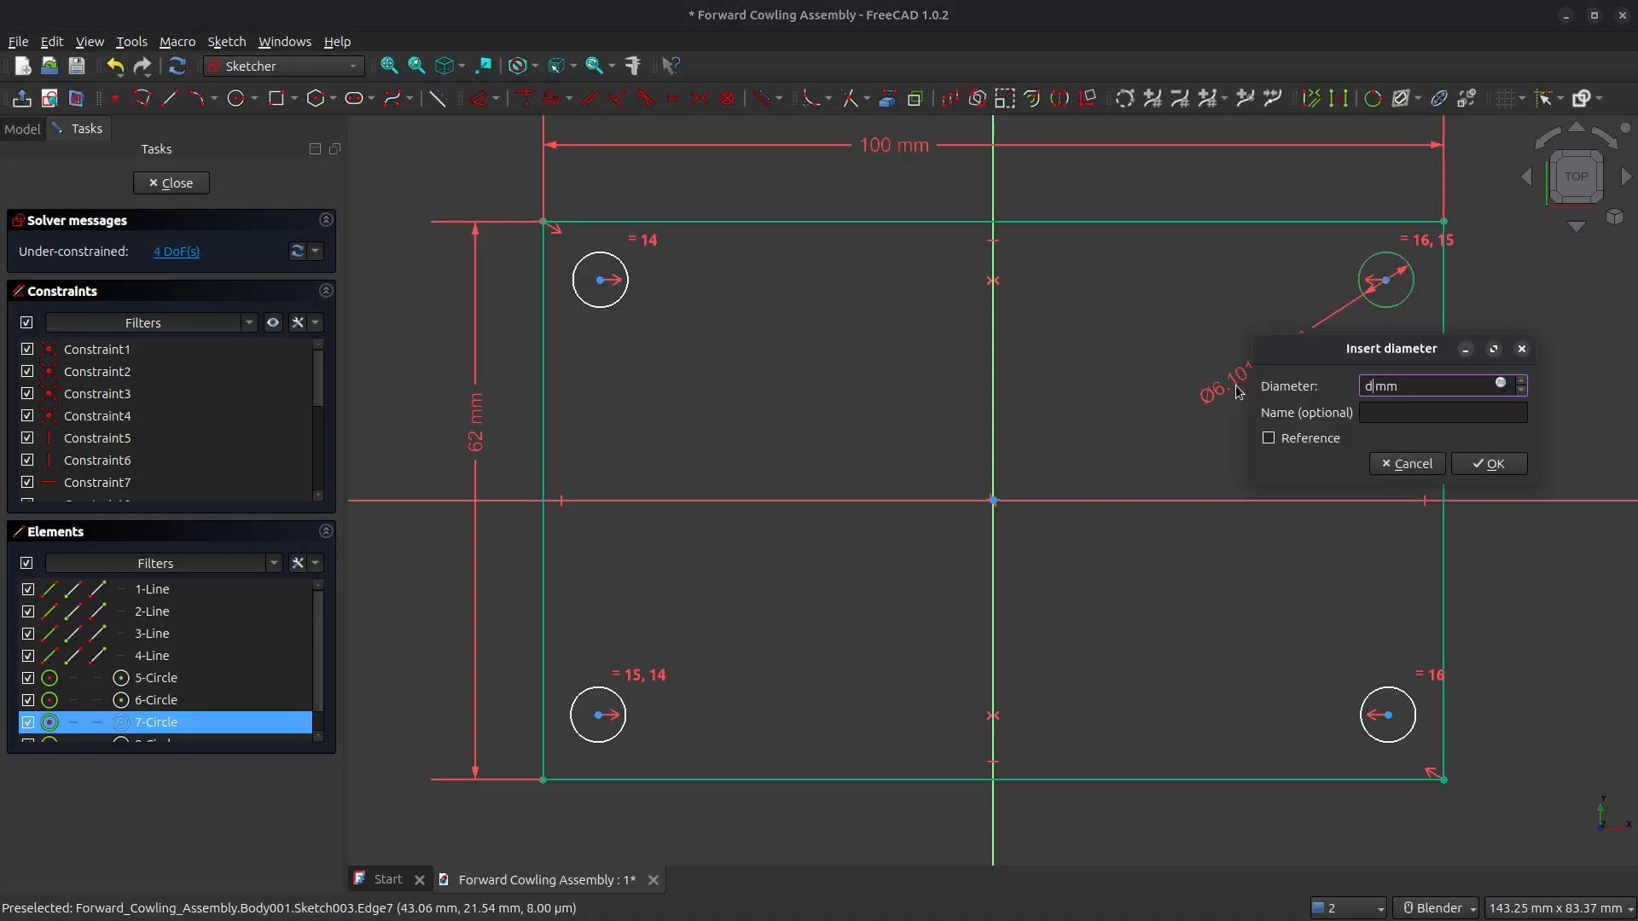
type(".8")
key("Return")
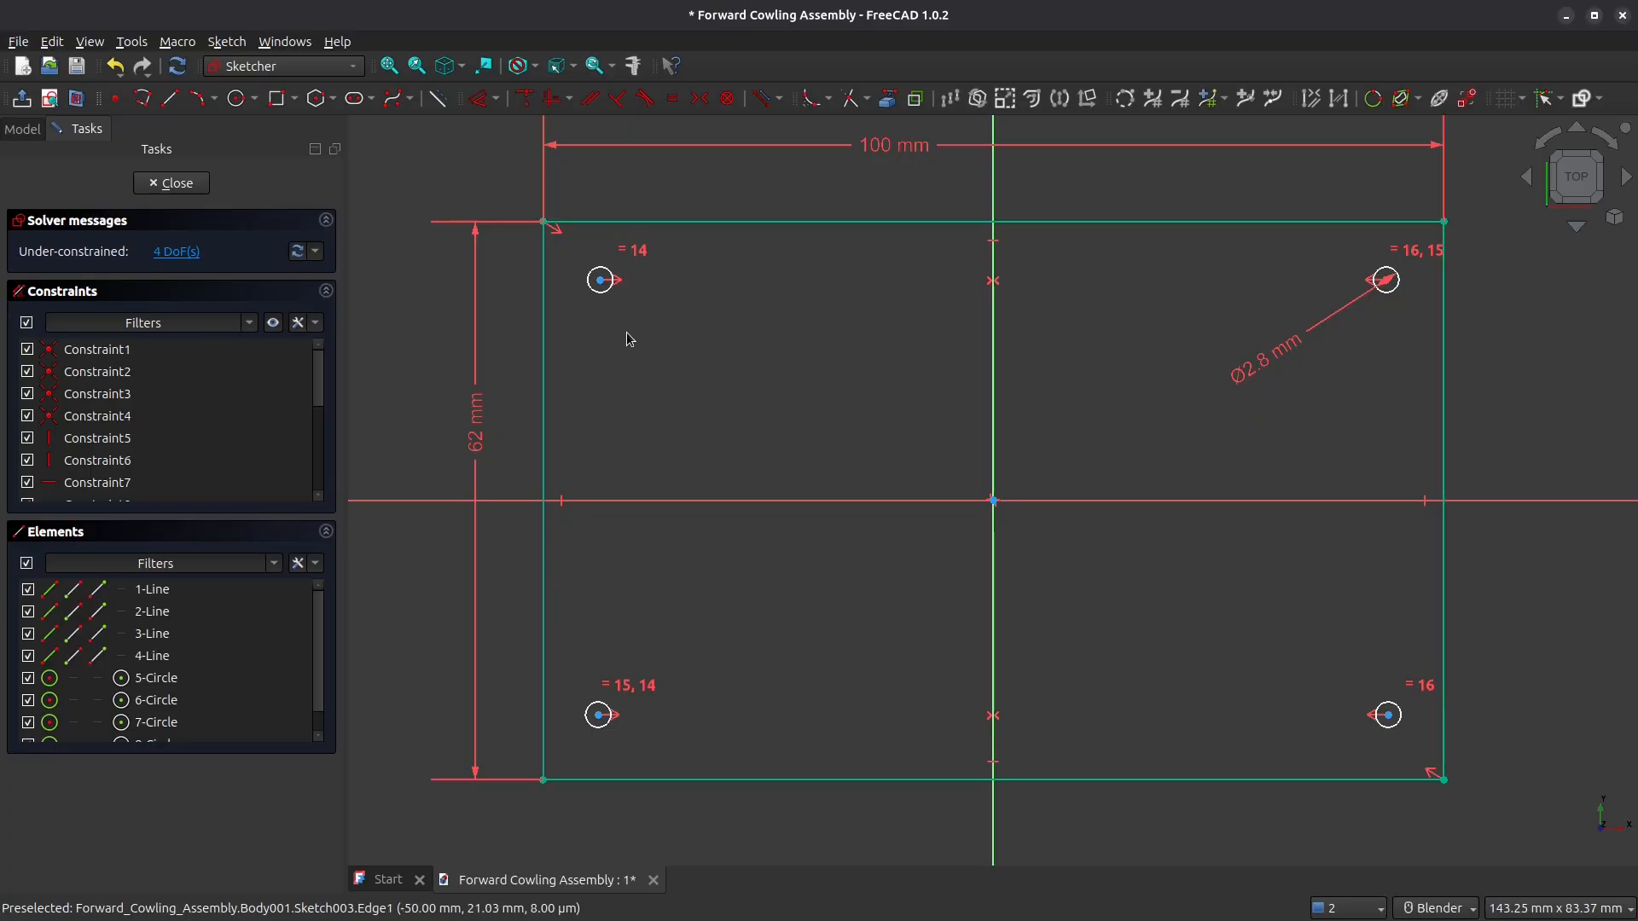
Step: Dimension the vertical distance between the centres of the two left circles to 44.3 mm
left_click(600, 280)
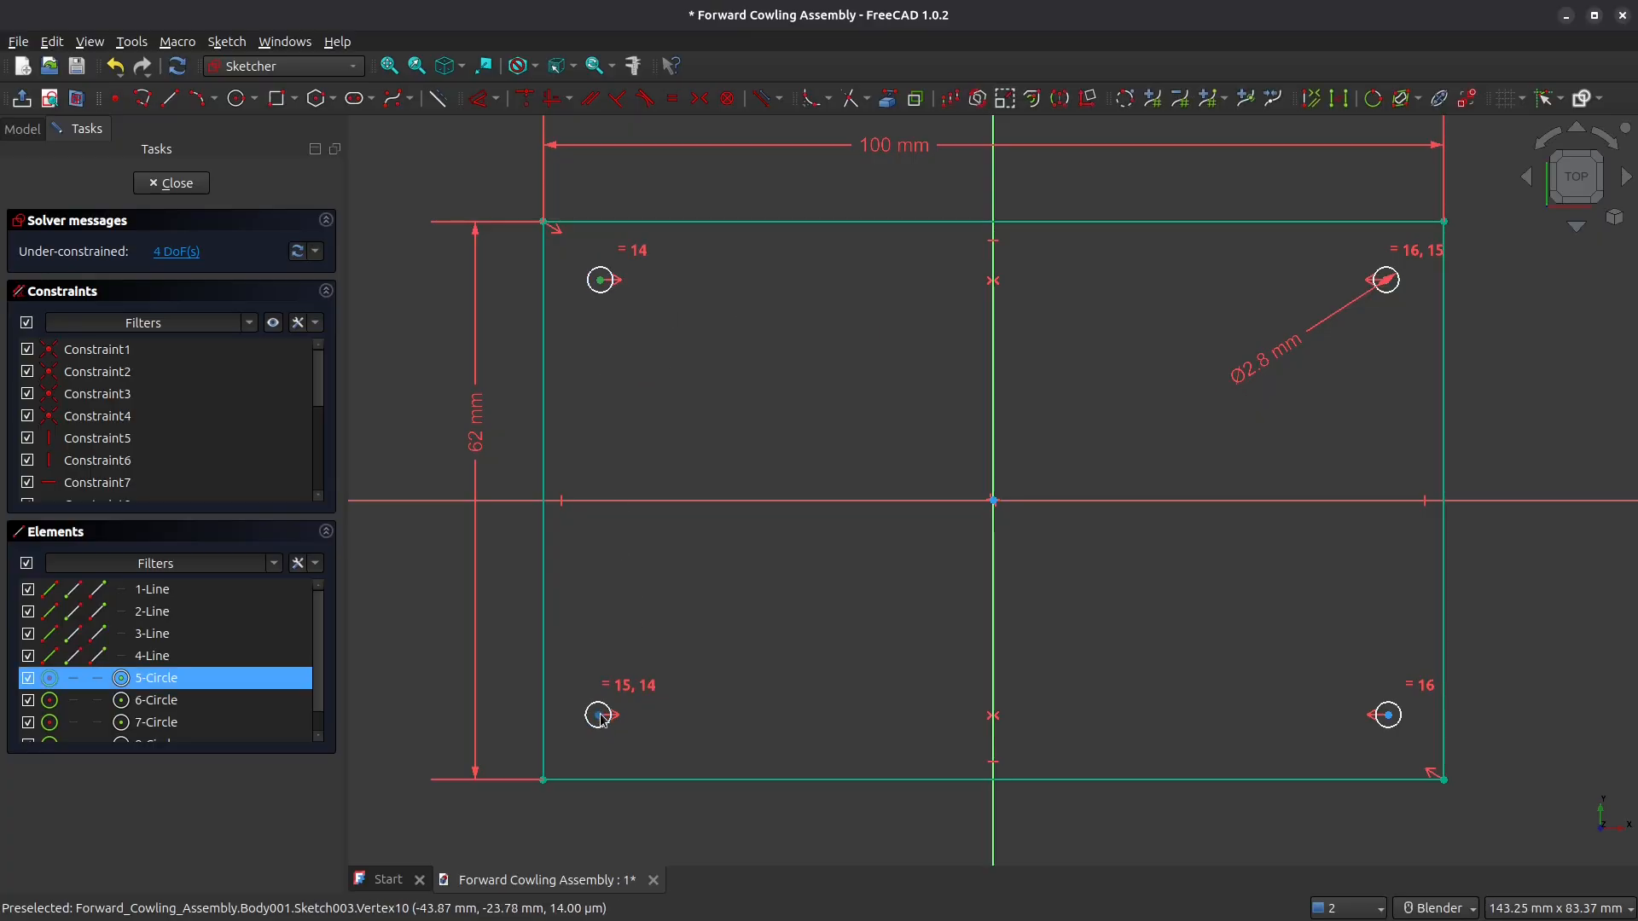
left_click(600, 716)
key("d")
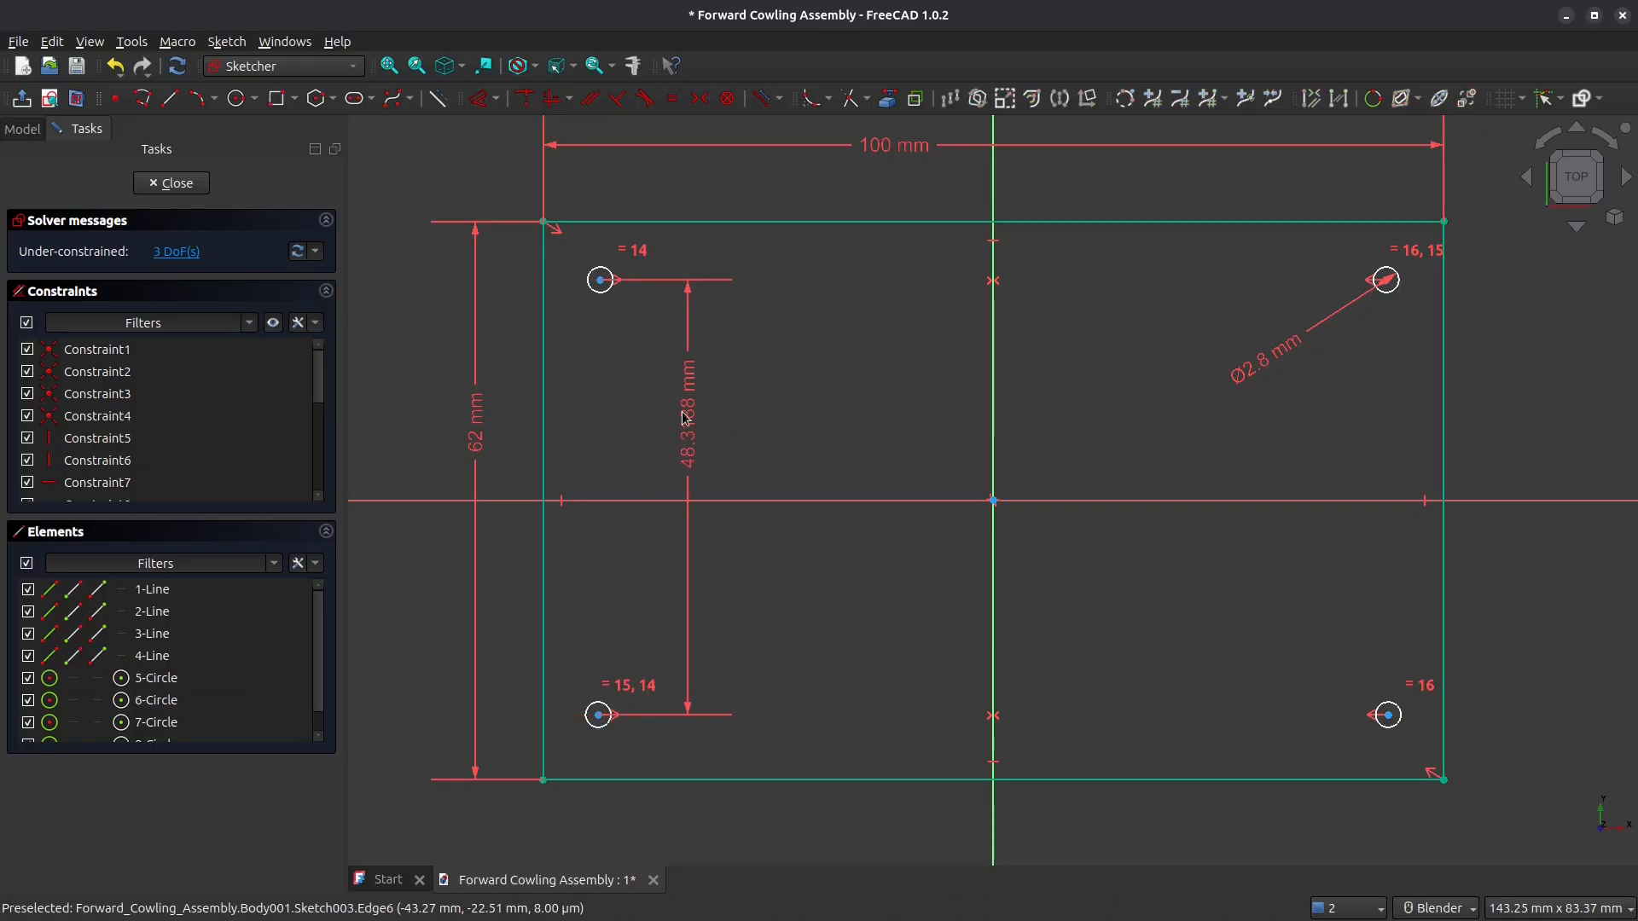
left_click(685, 418)
type("41.3")
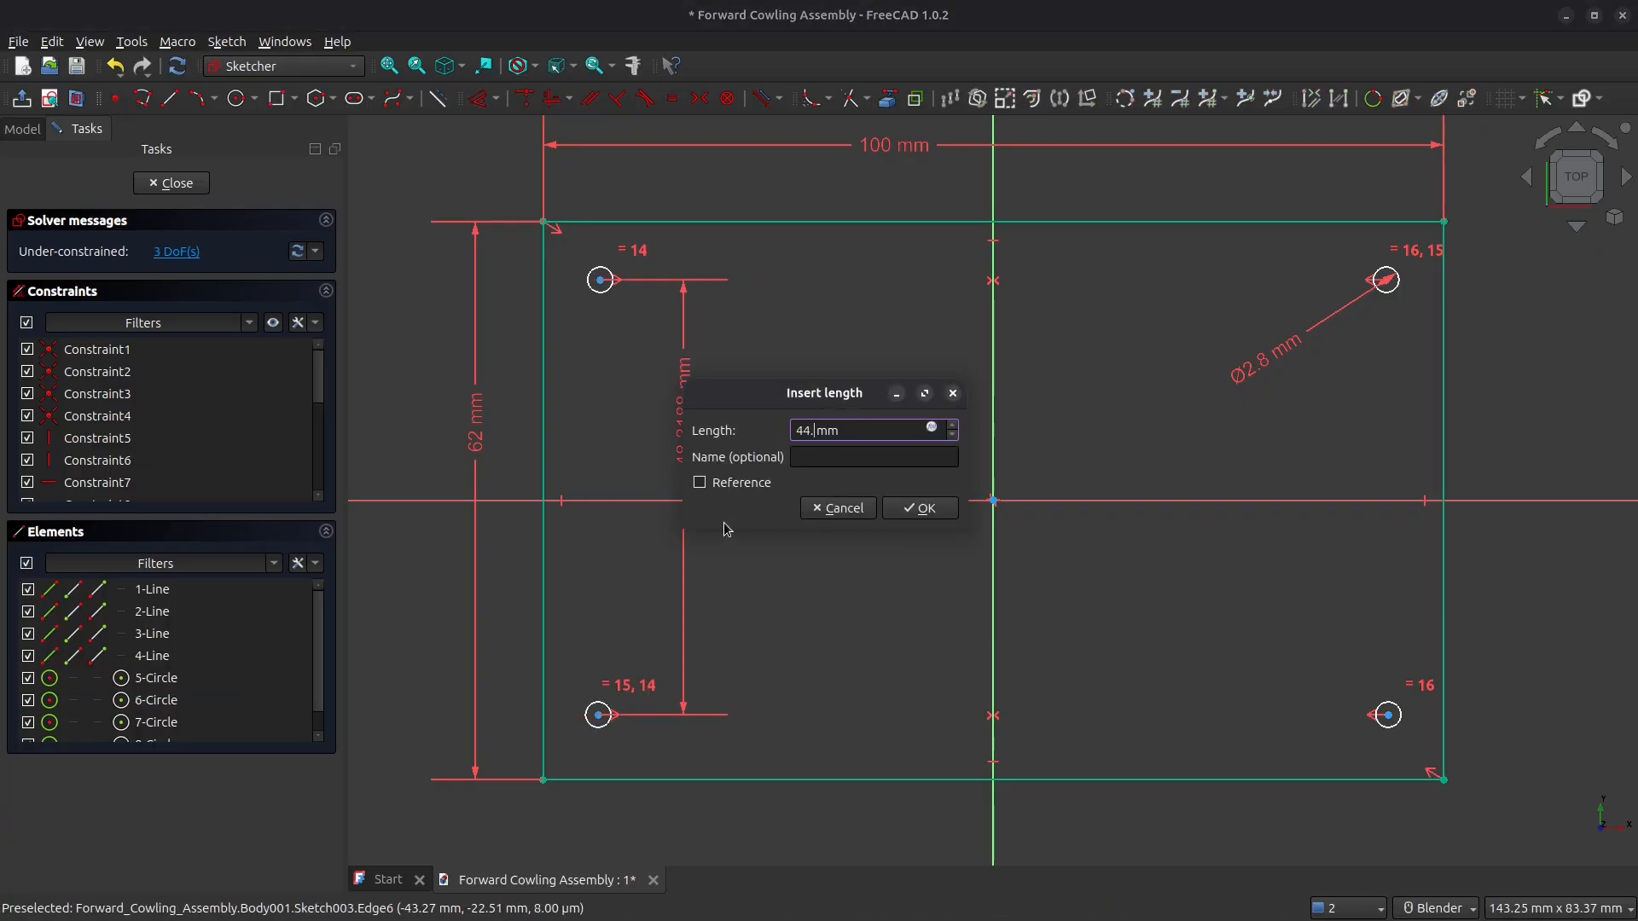
key("Return")
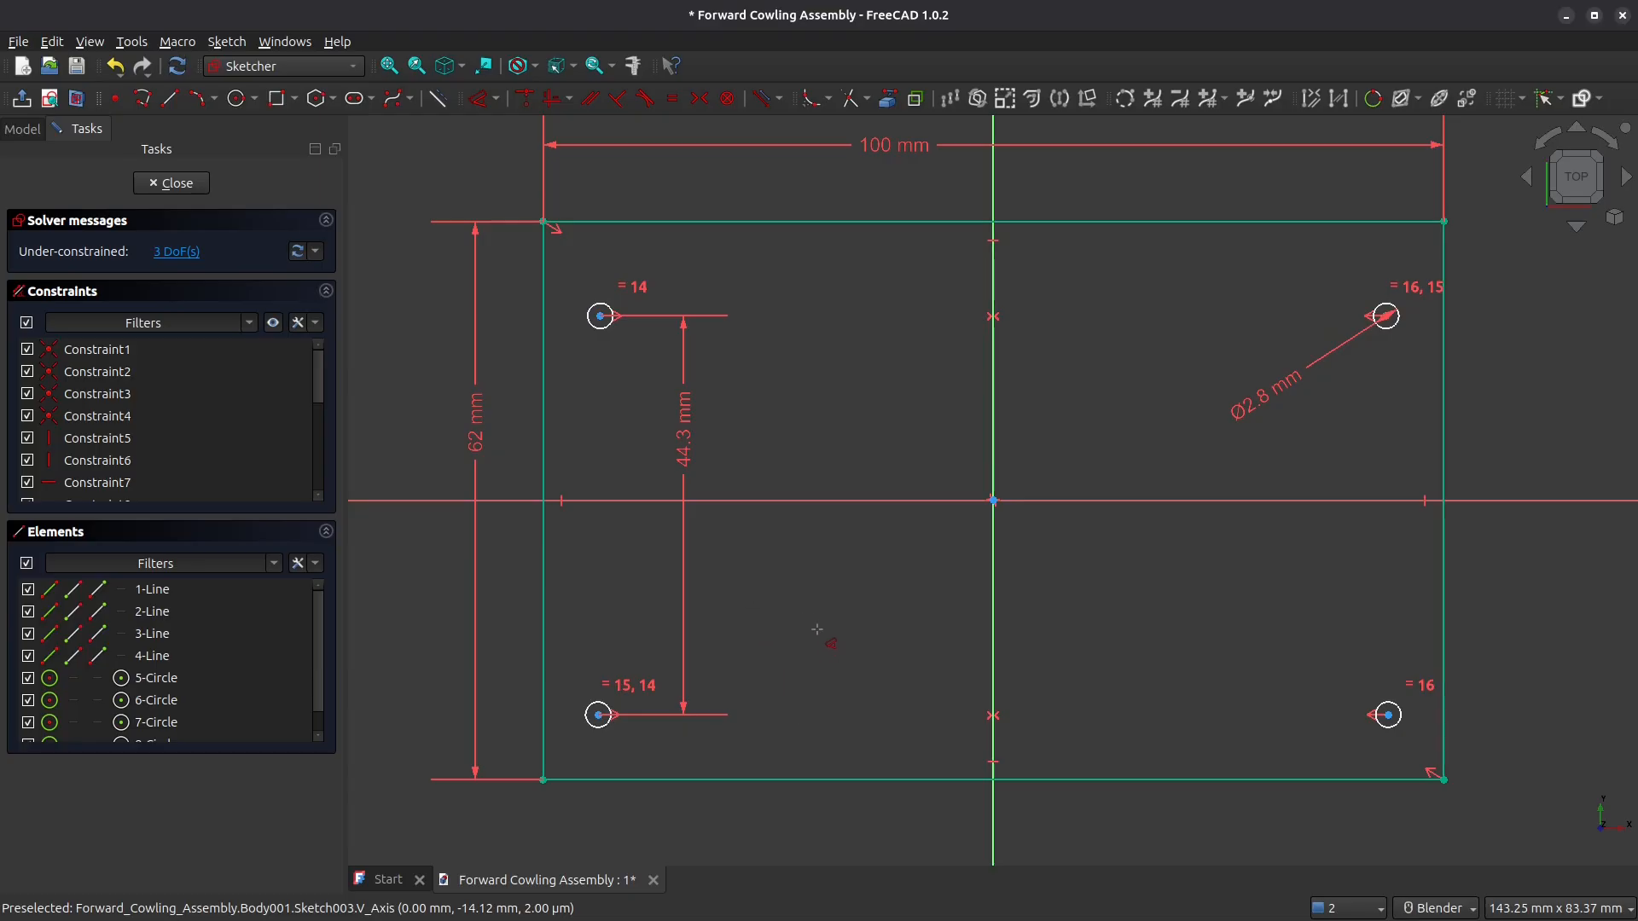
Step: Place the lower-left circle's centre 5 mm above the rectangle's bottom edge and move that dimension label clear of the 44.3 mm one
left_click(601, 723)
left_click(543, 780)
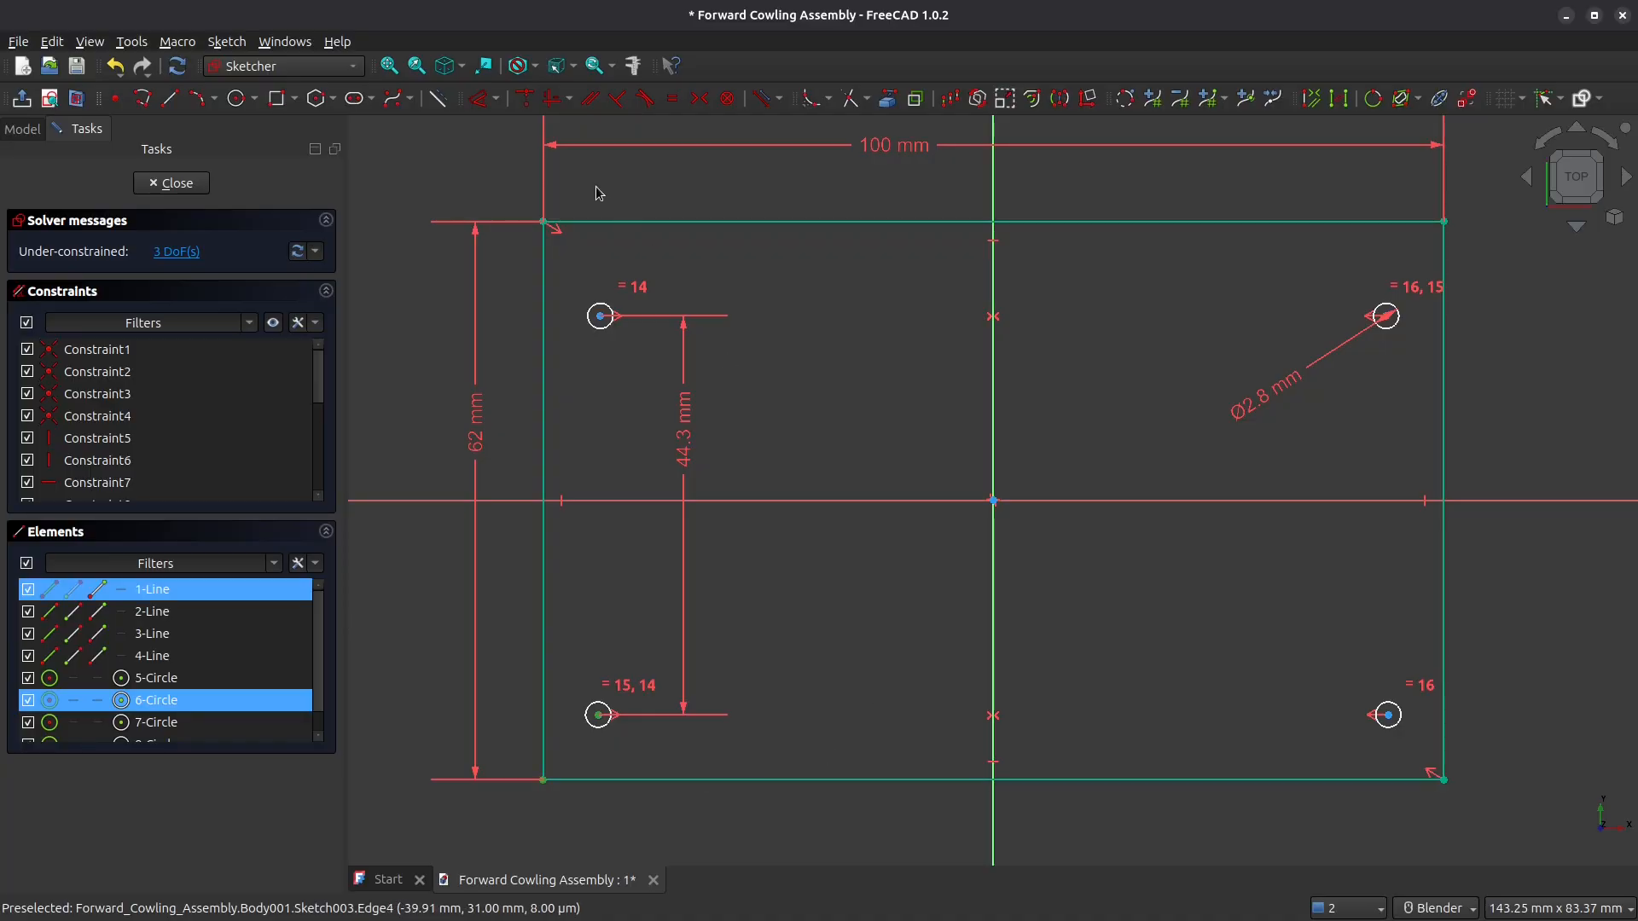
left_click(480, 98)
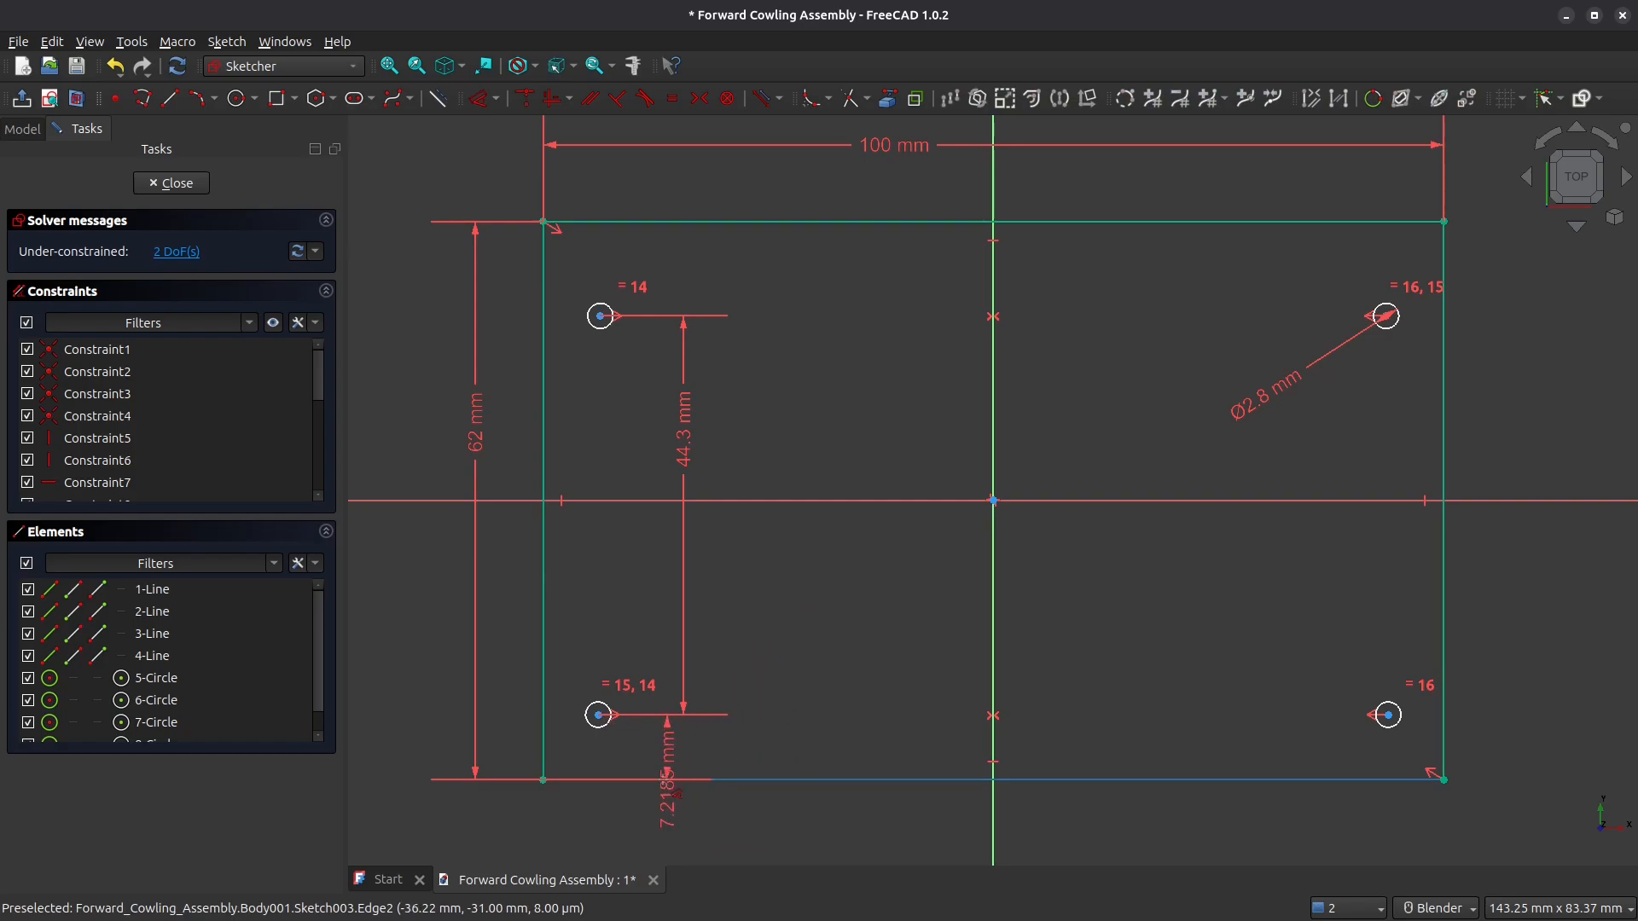
left_click(687, 762)
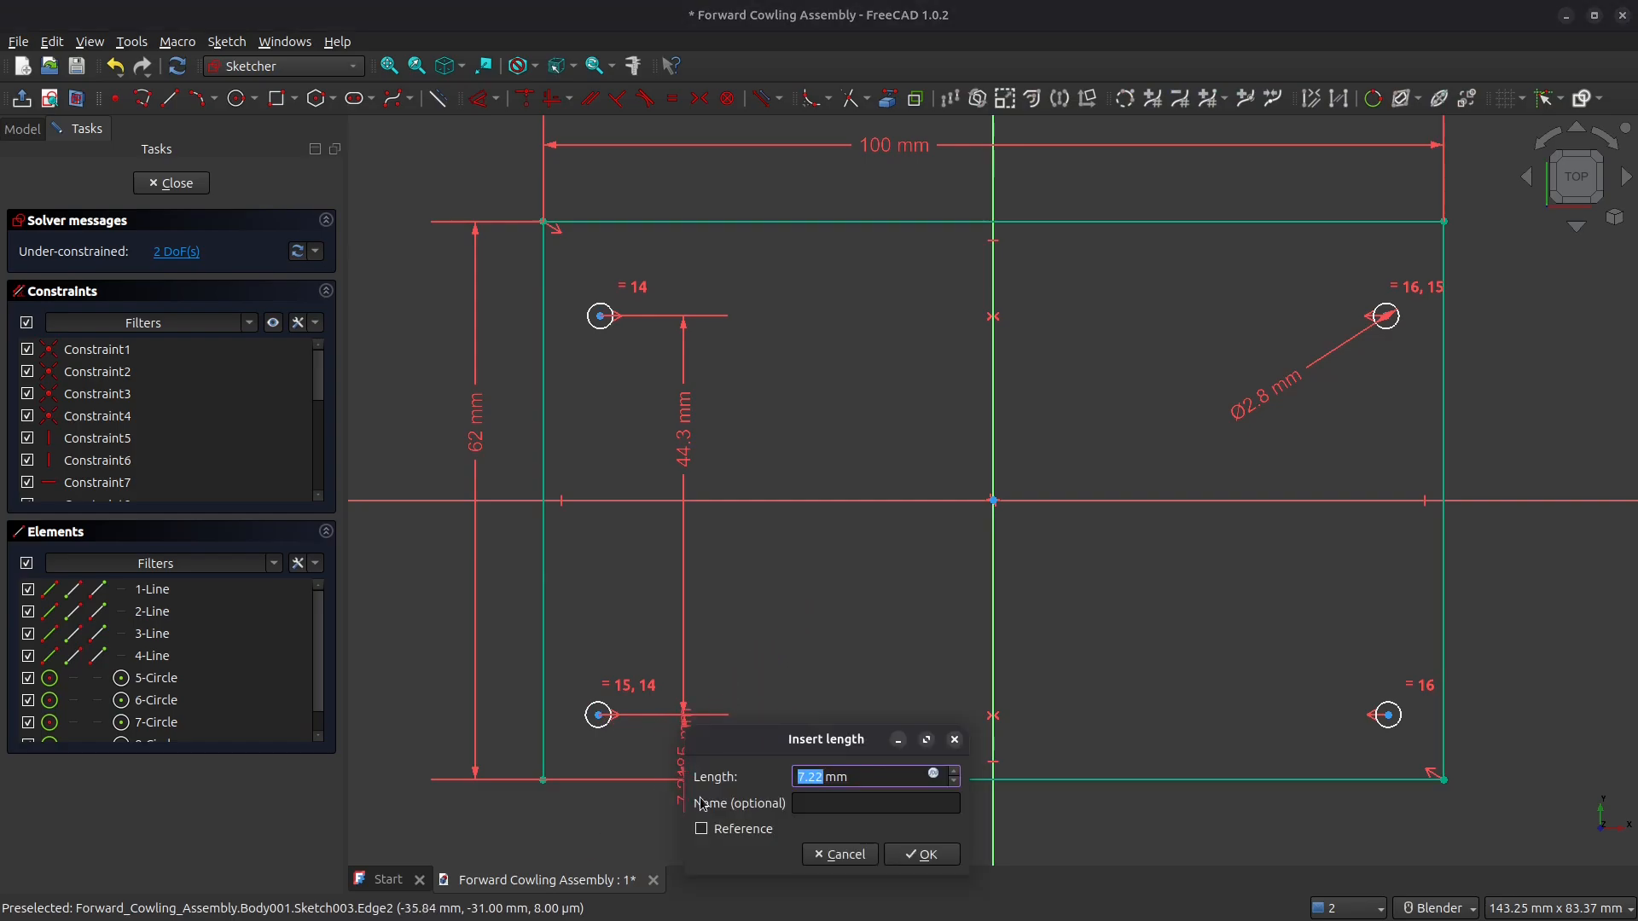
type("5")
key("Return")
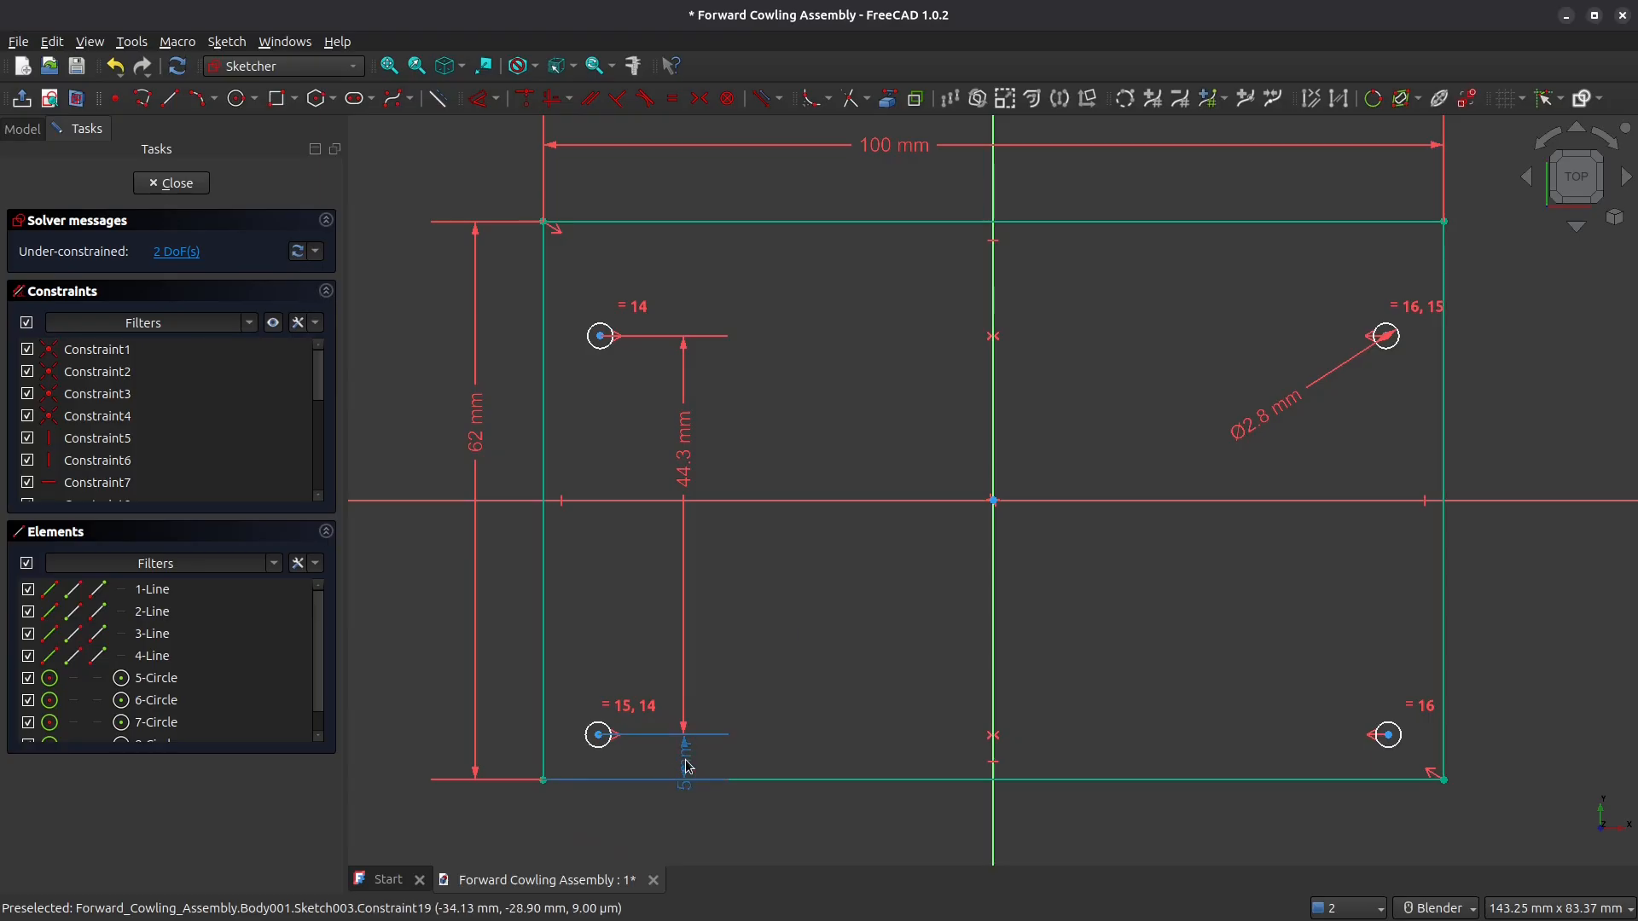
left_click_drag(684, 762, 758, 649)
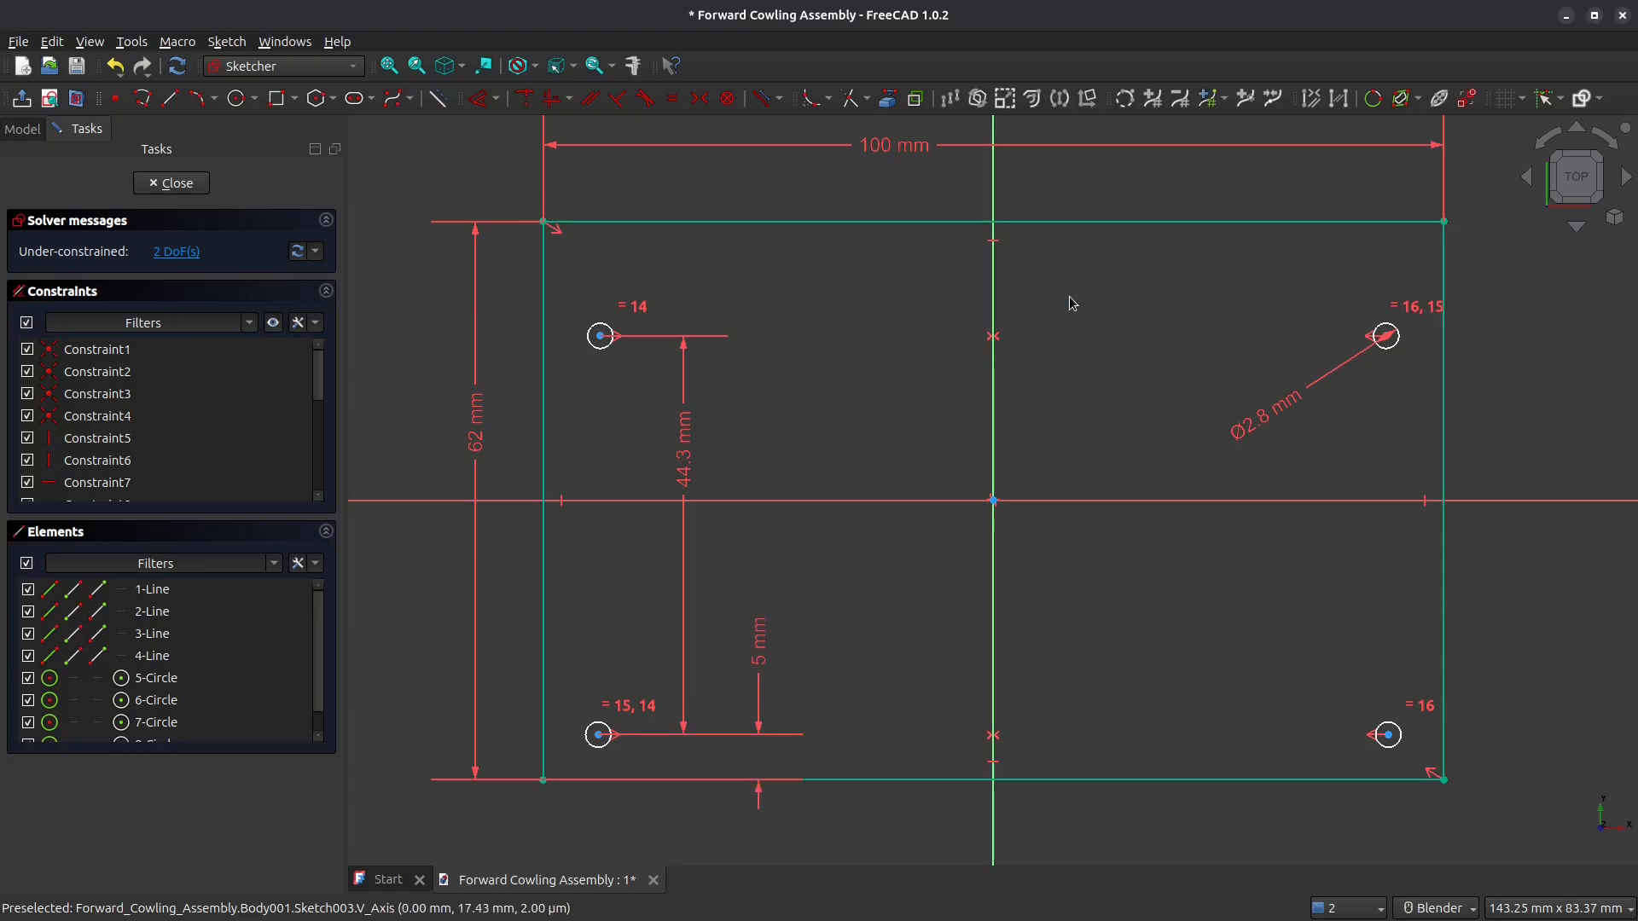
Step: Dimension the upper-left circle's centre 7.5 mm horizontally from the rectangle's left edge
left_click(601, 336)
left_click(546, 338)
key("d")
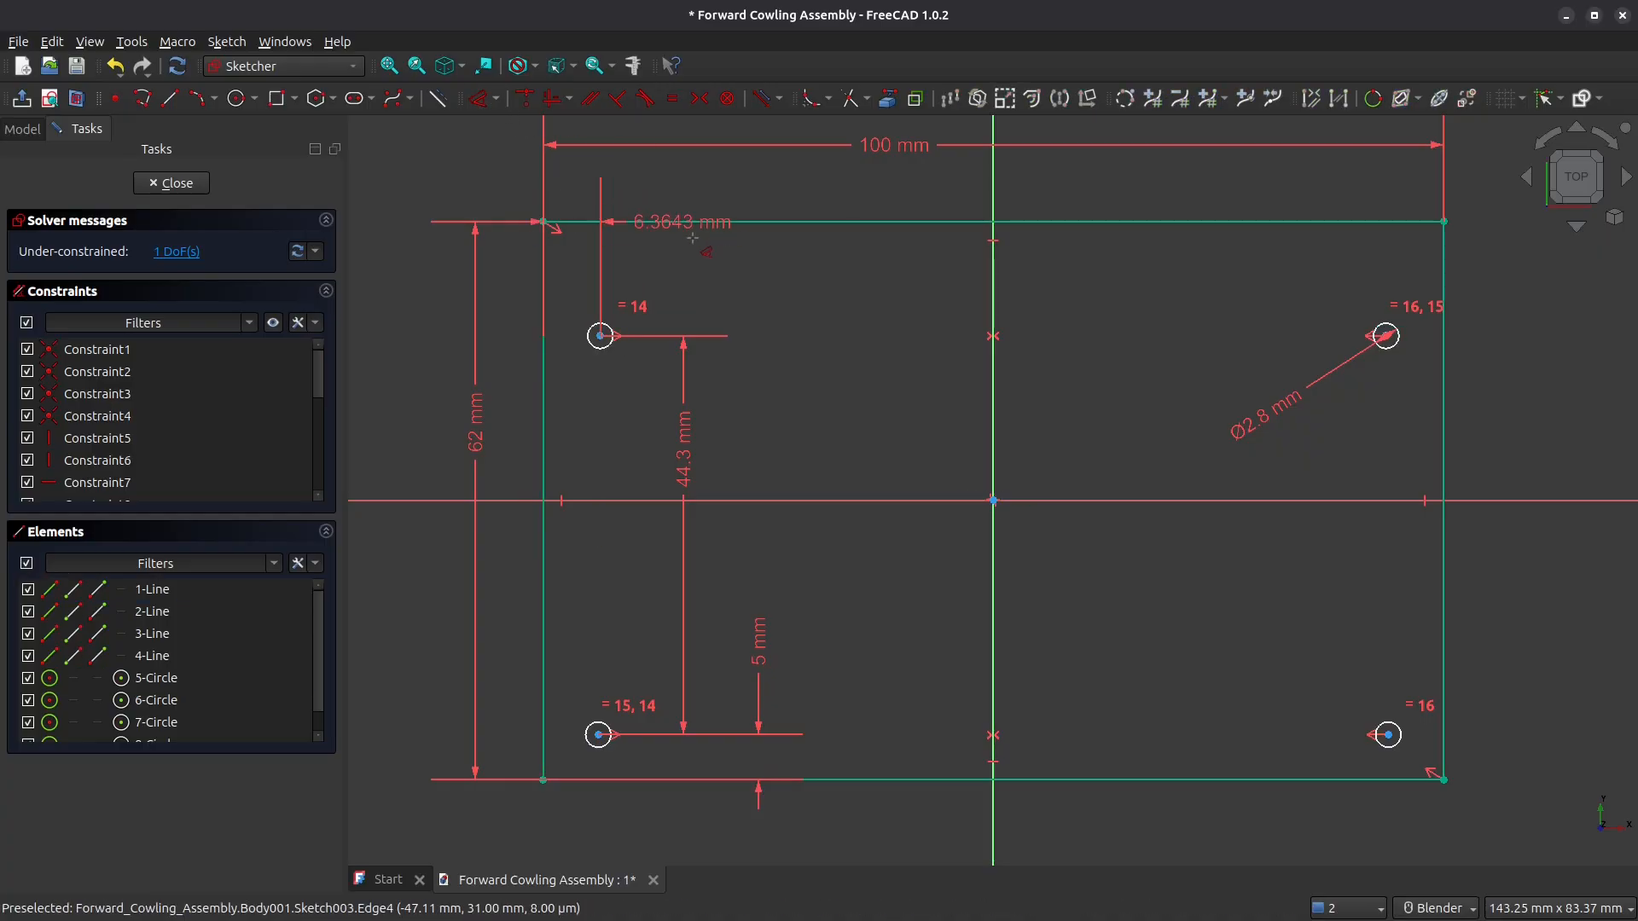
left_click(698, 291)
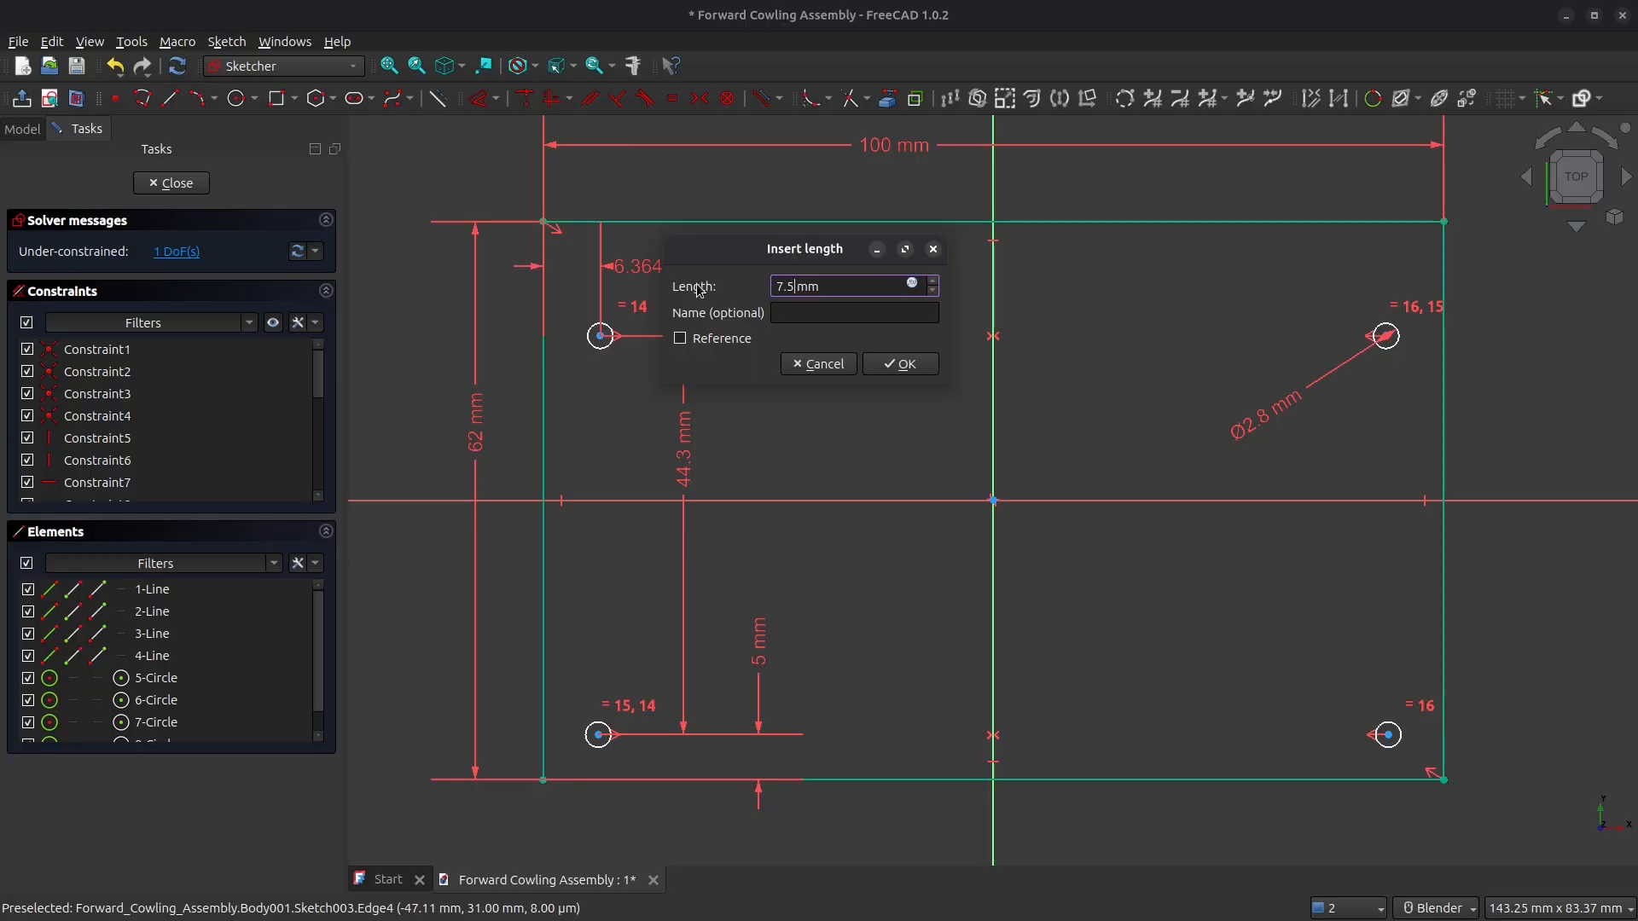
key("Return")
key("Escape")
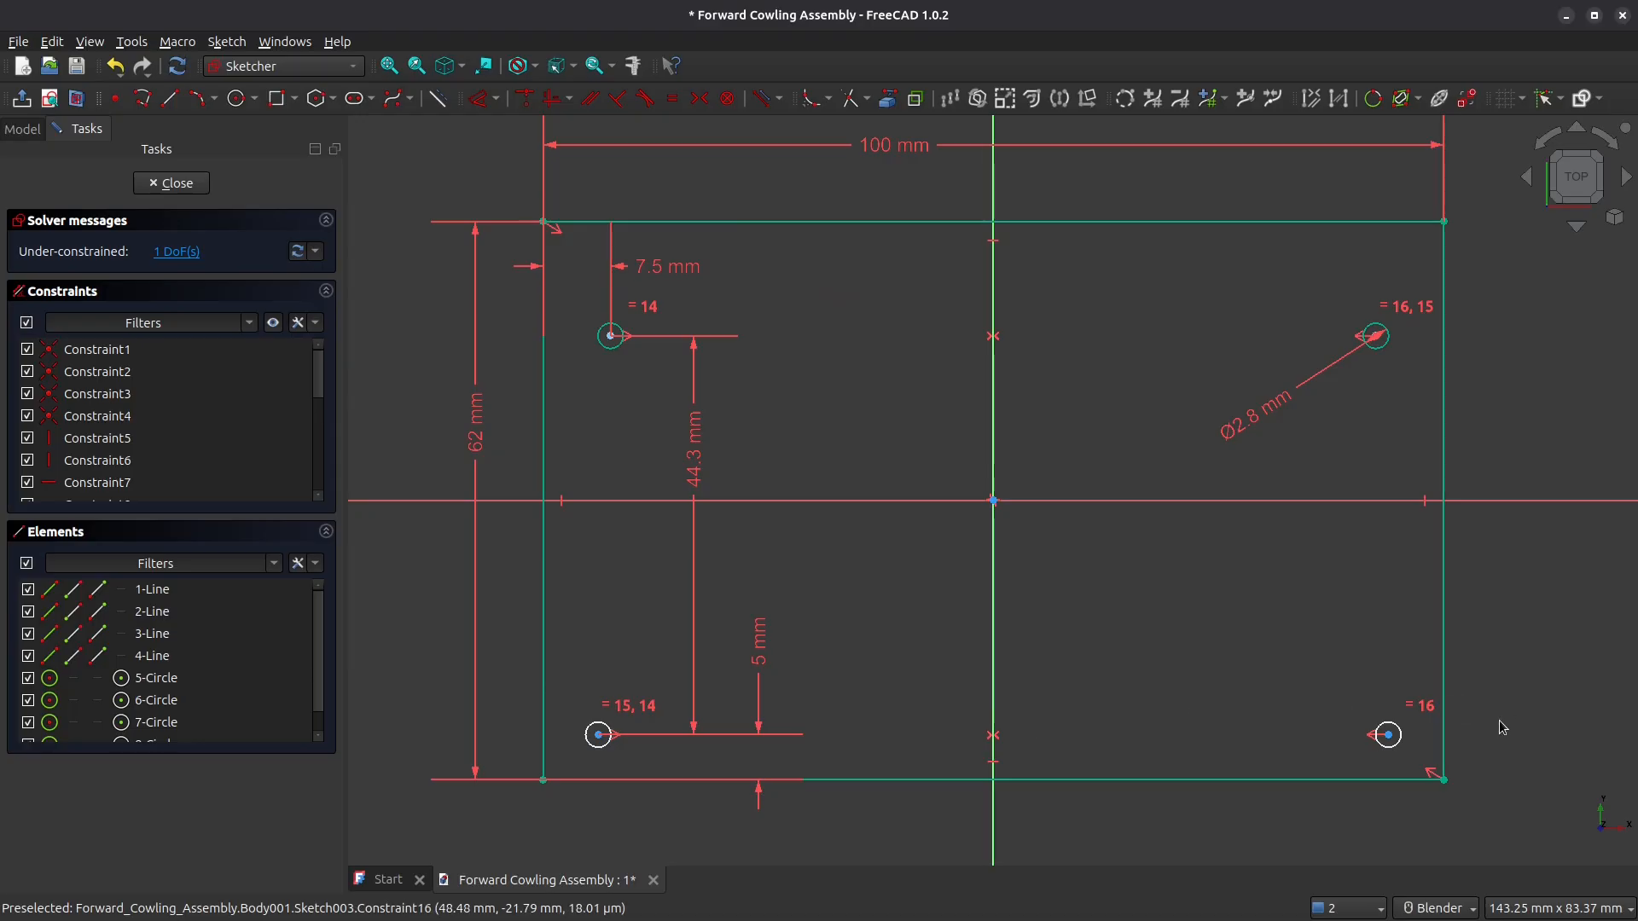
Step: Align the centres of the two left circles with a vertical constraint and close the sketch
mouse_move(1389, 731)
left_mouse_down()
mouse_move(1327, 730)
mouse_move(1374, 732)
left_mouse_up()
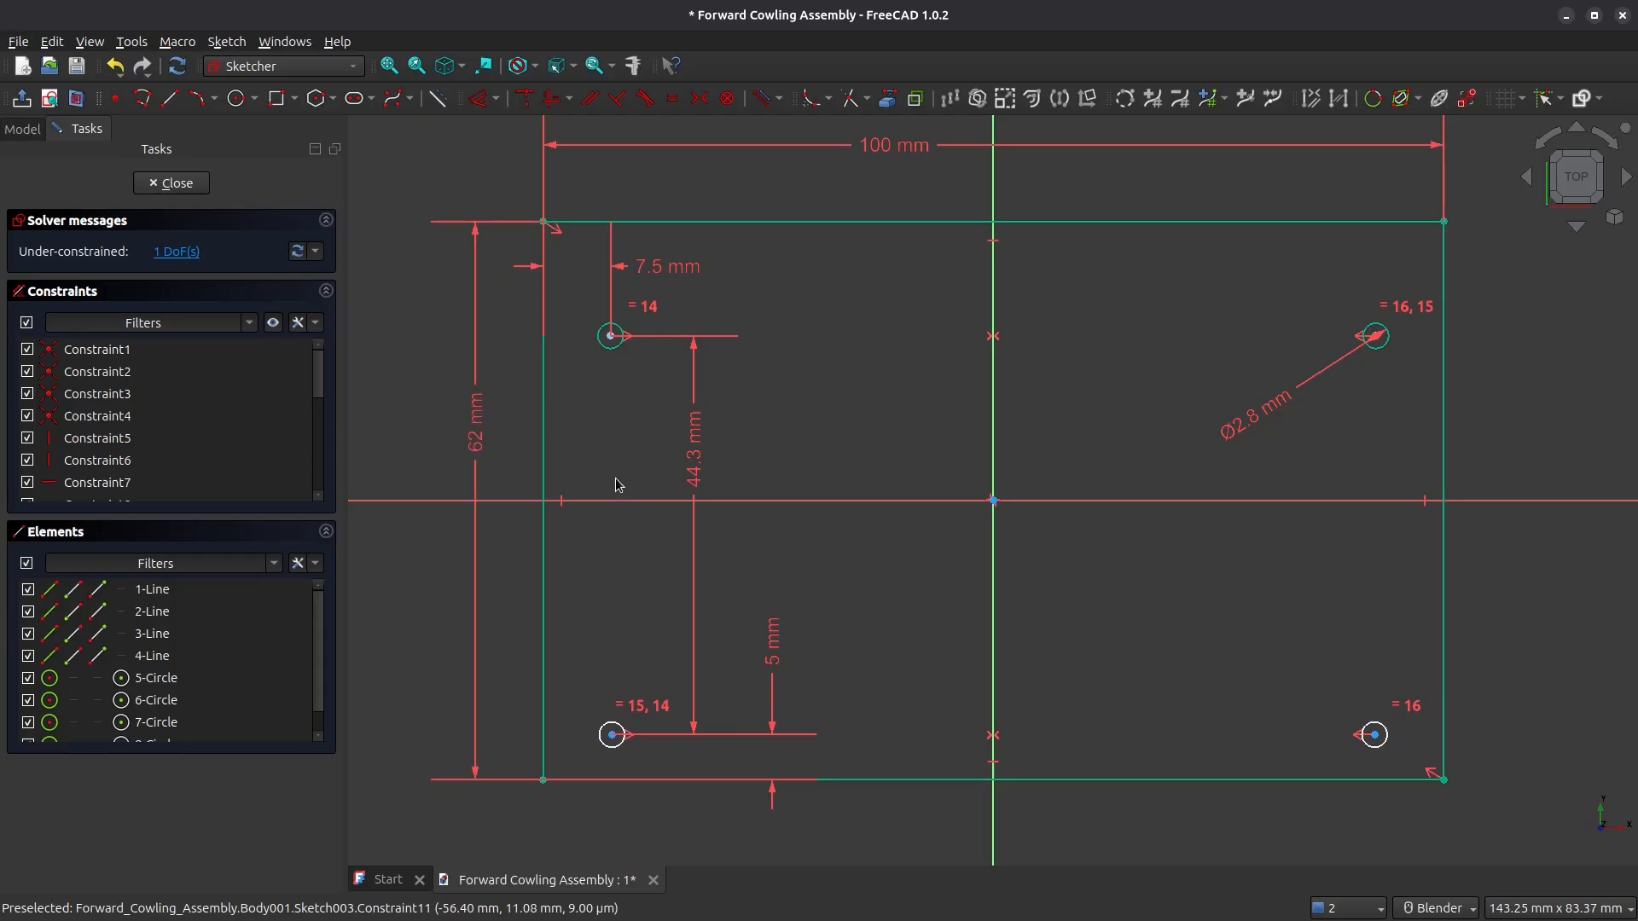
left_click(611, 346)
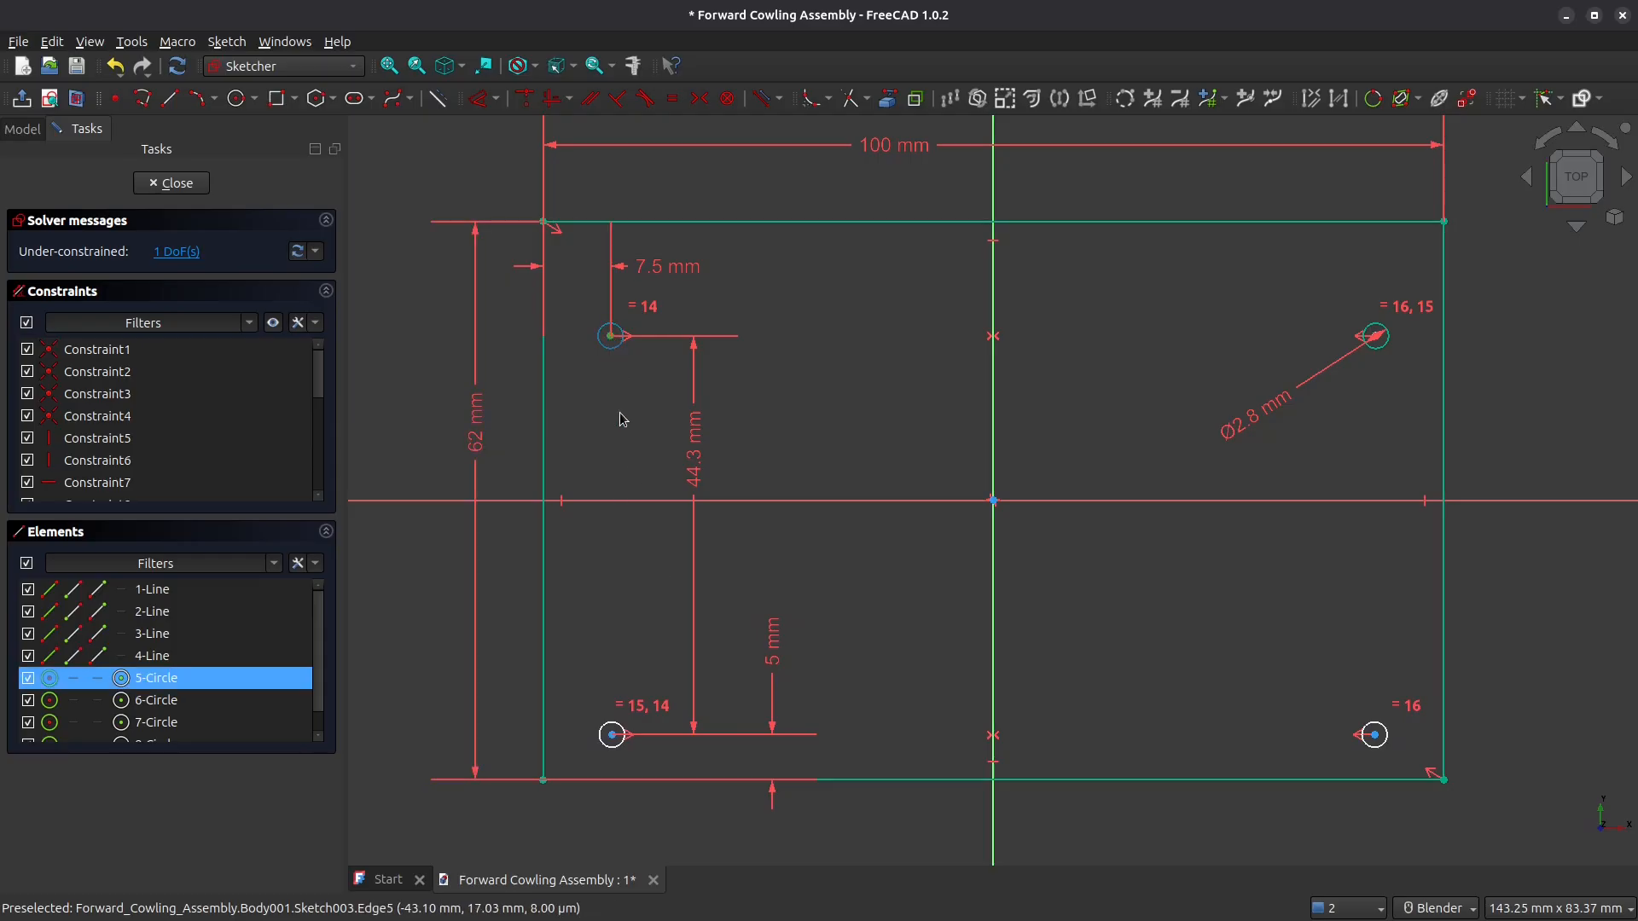
left_click(611, 748)
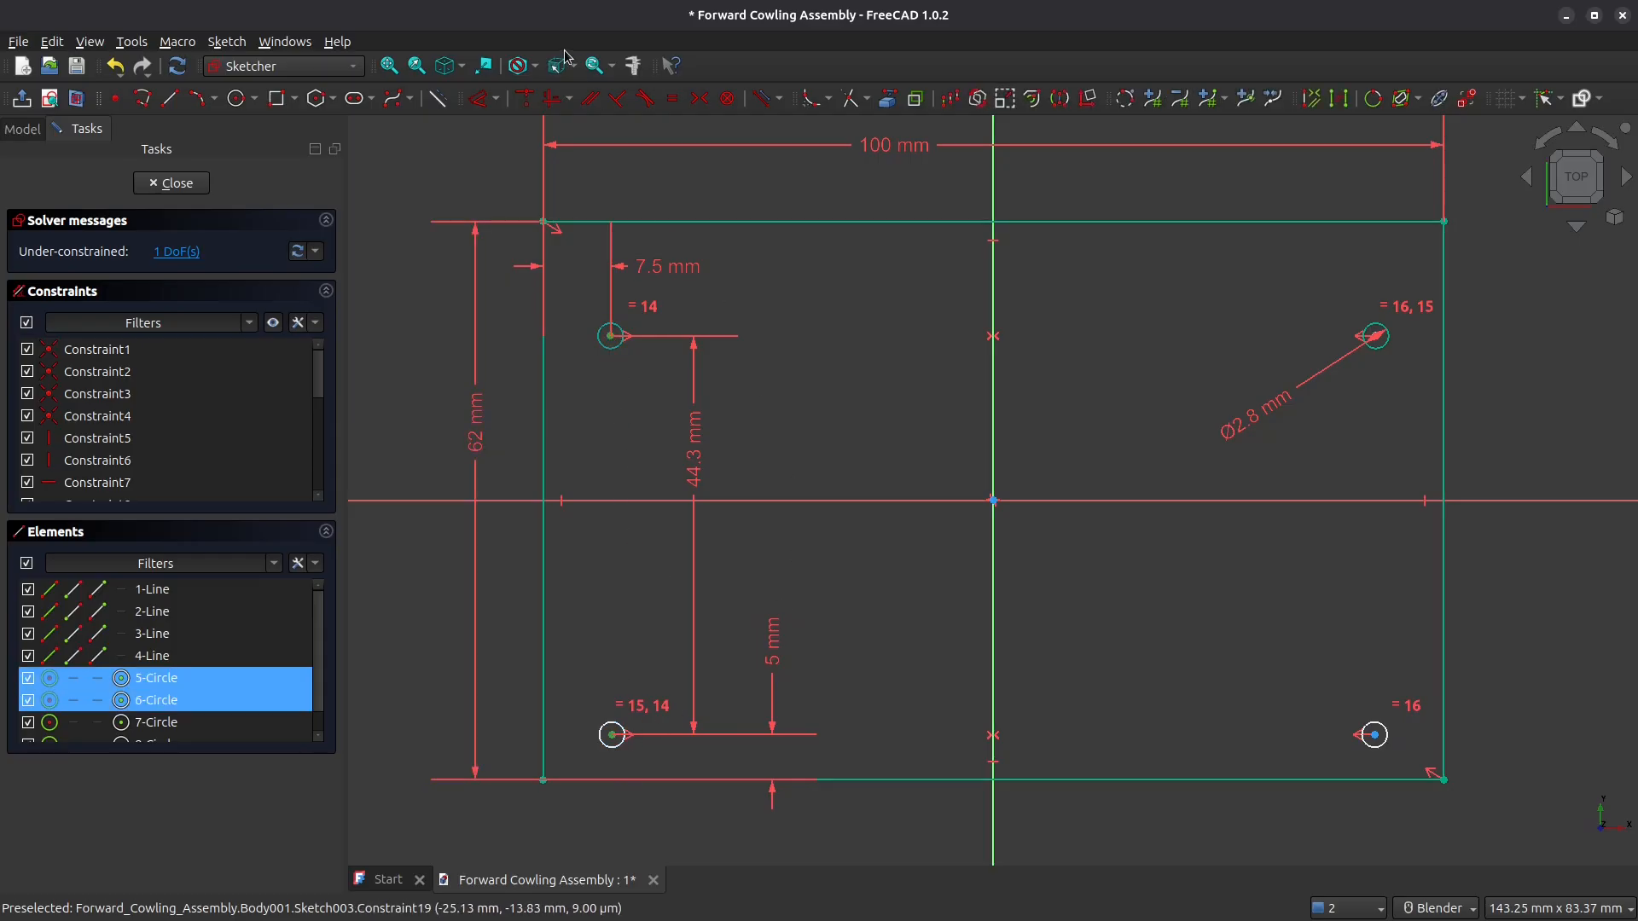
left_click(552, 100)
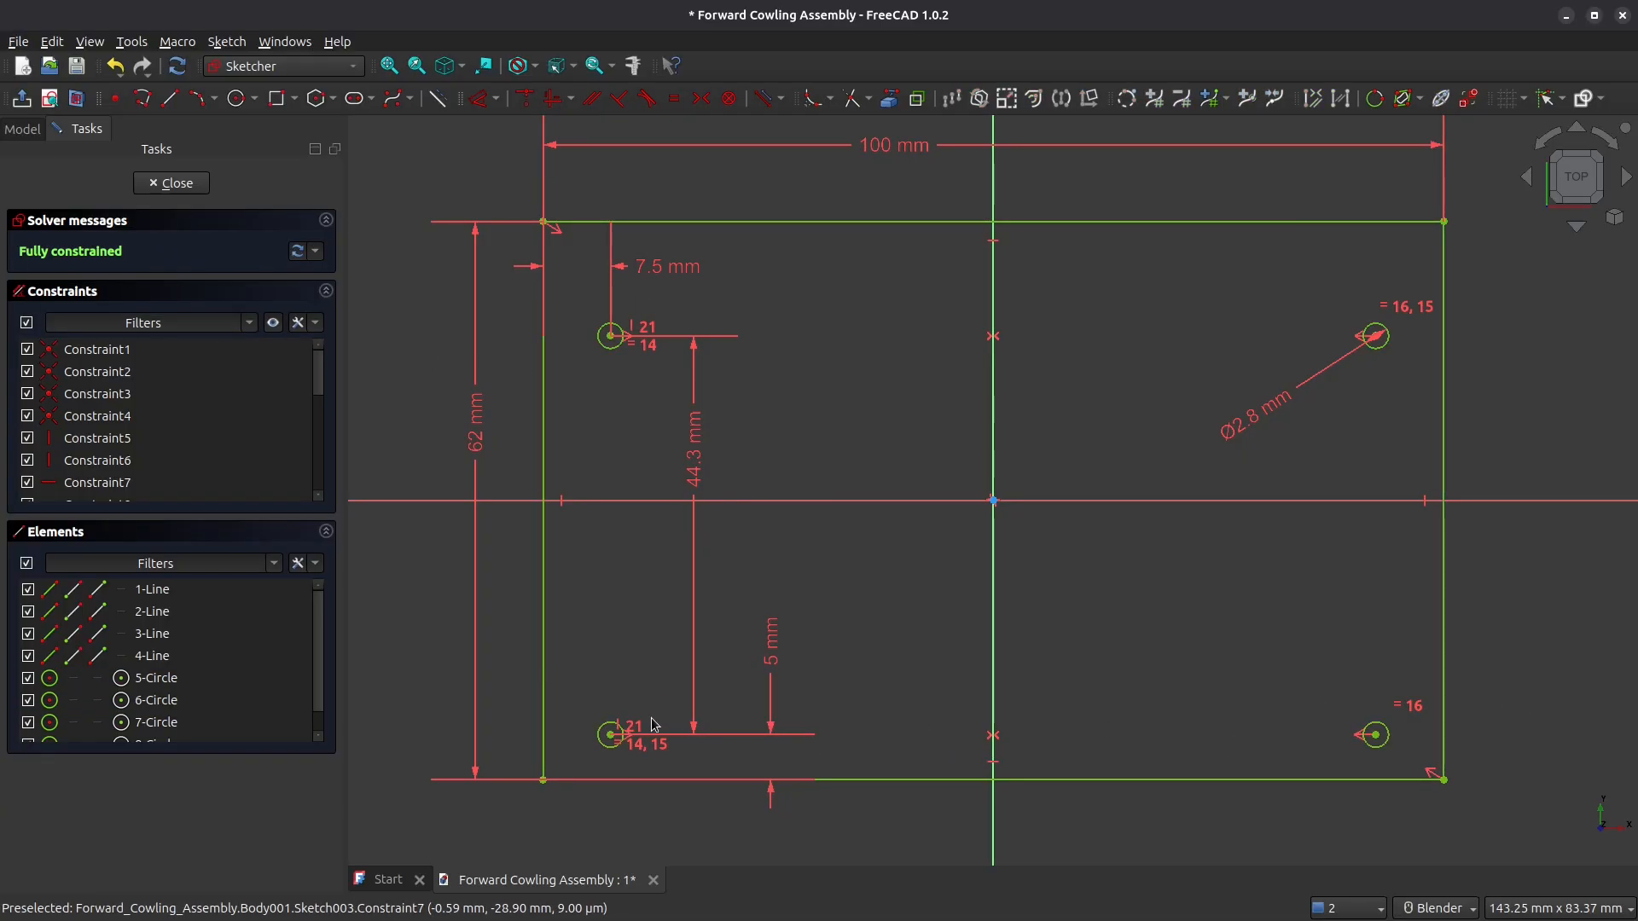
left_click(183, 184)
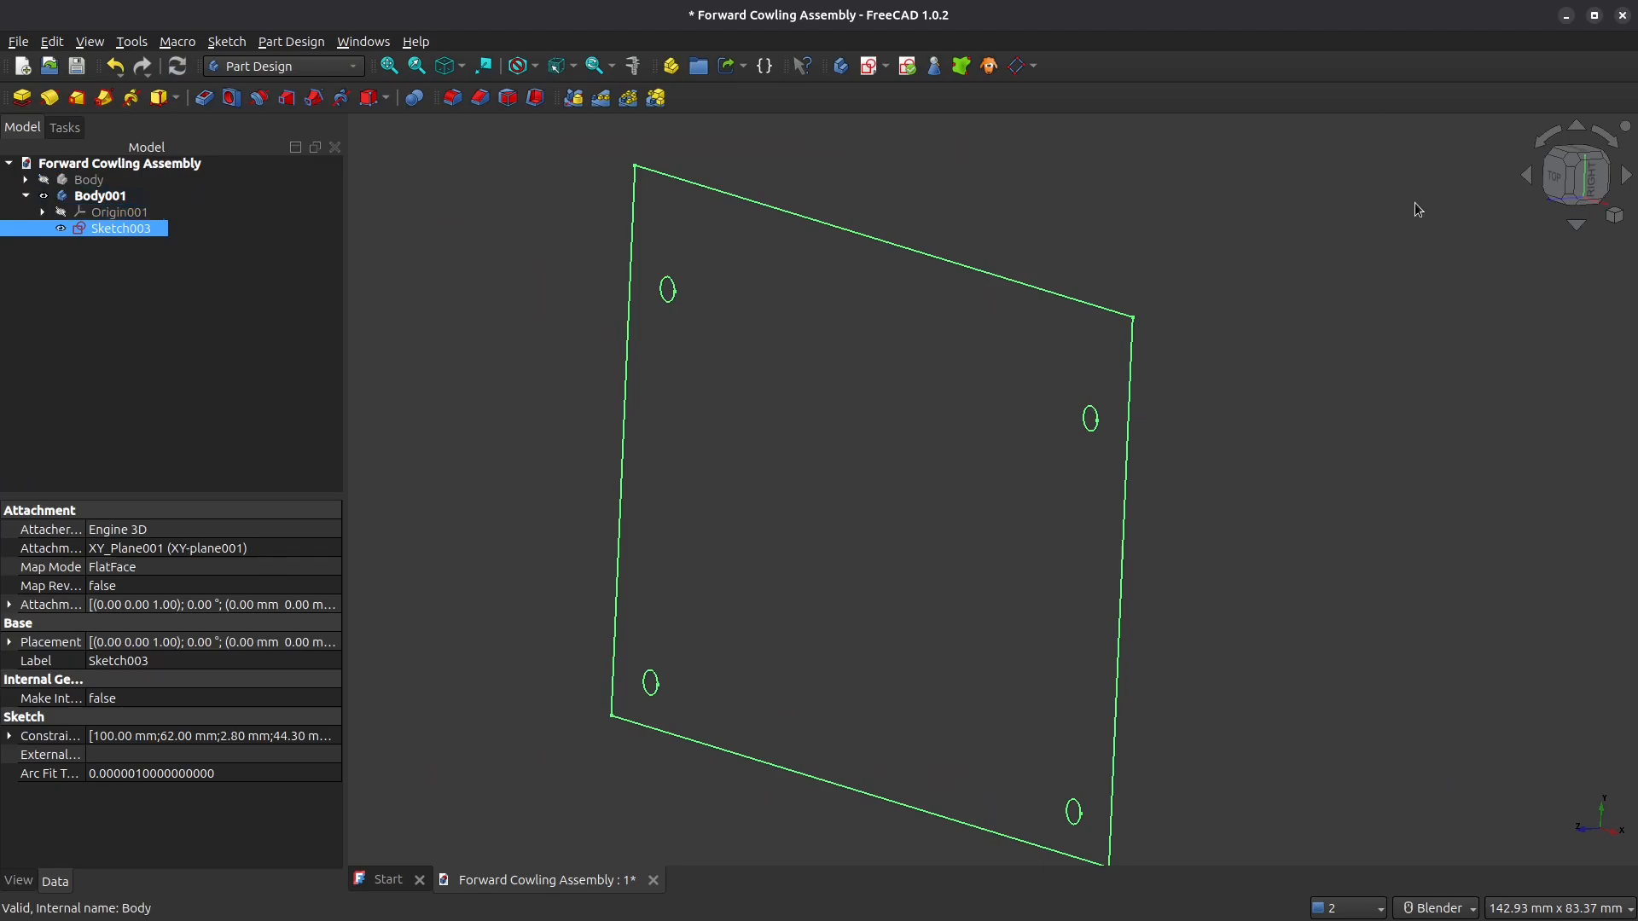
Step: Pad the plate sketch to a thickness of 3 mm
key("0")
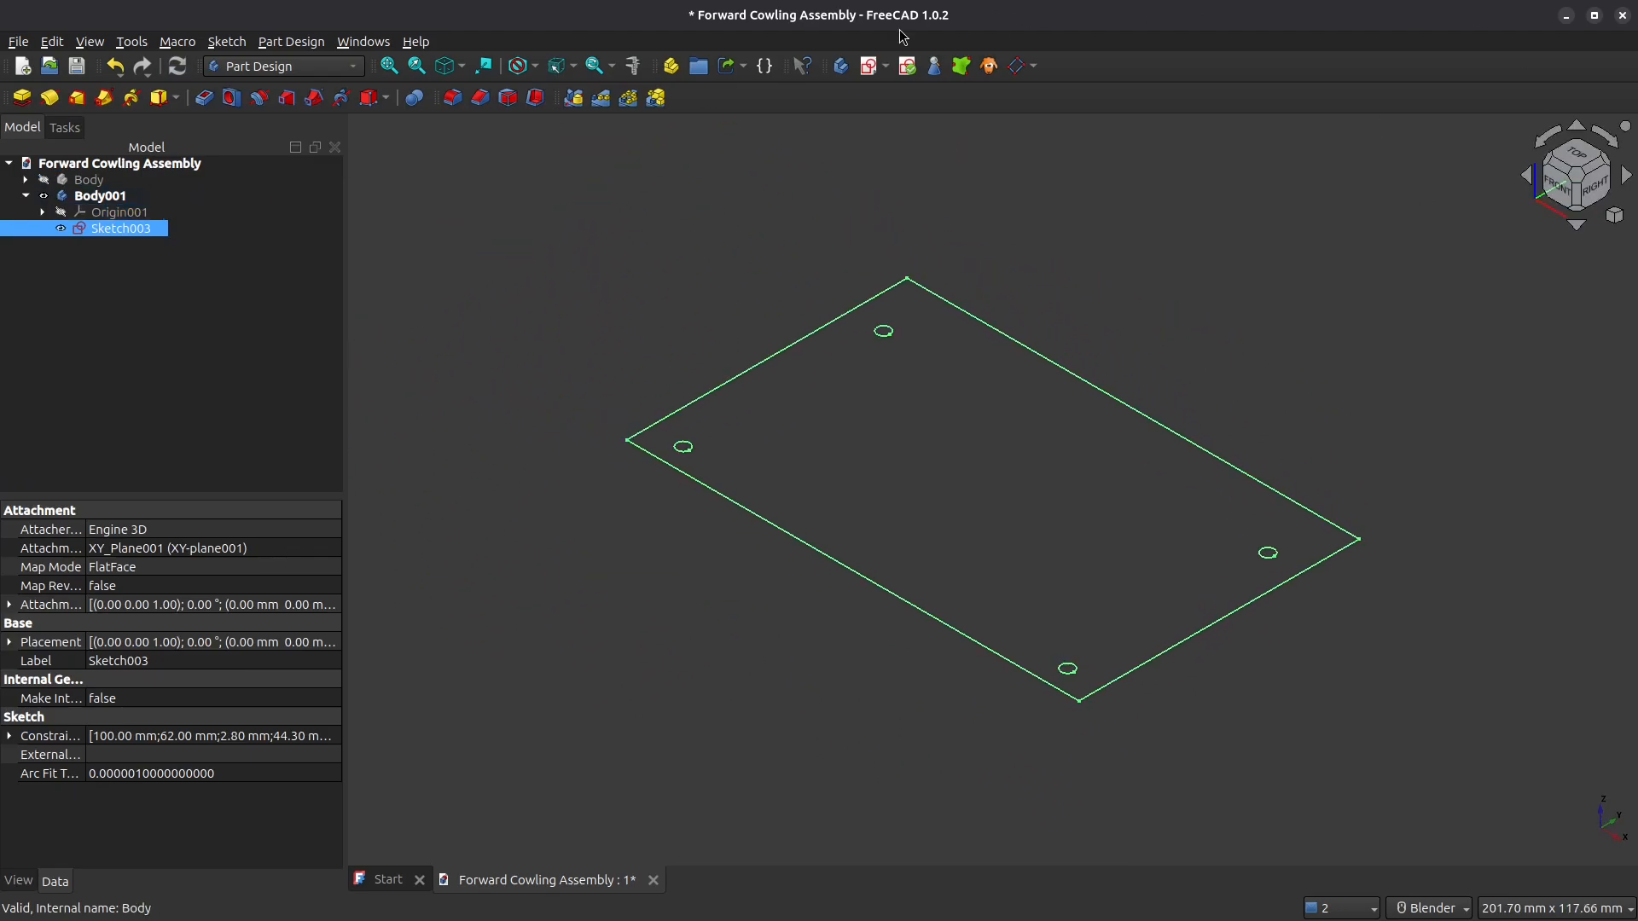
left_click(21, 98)
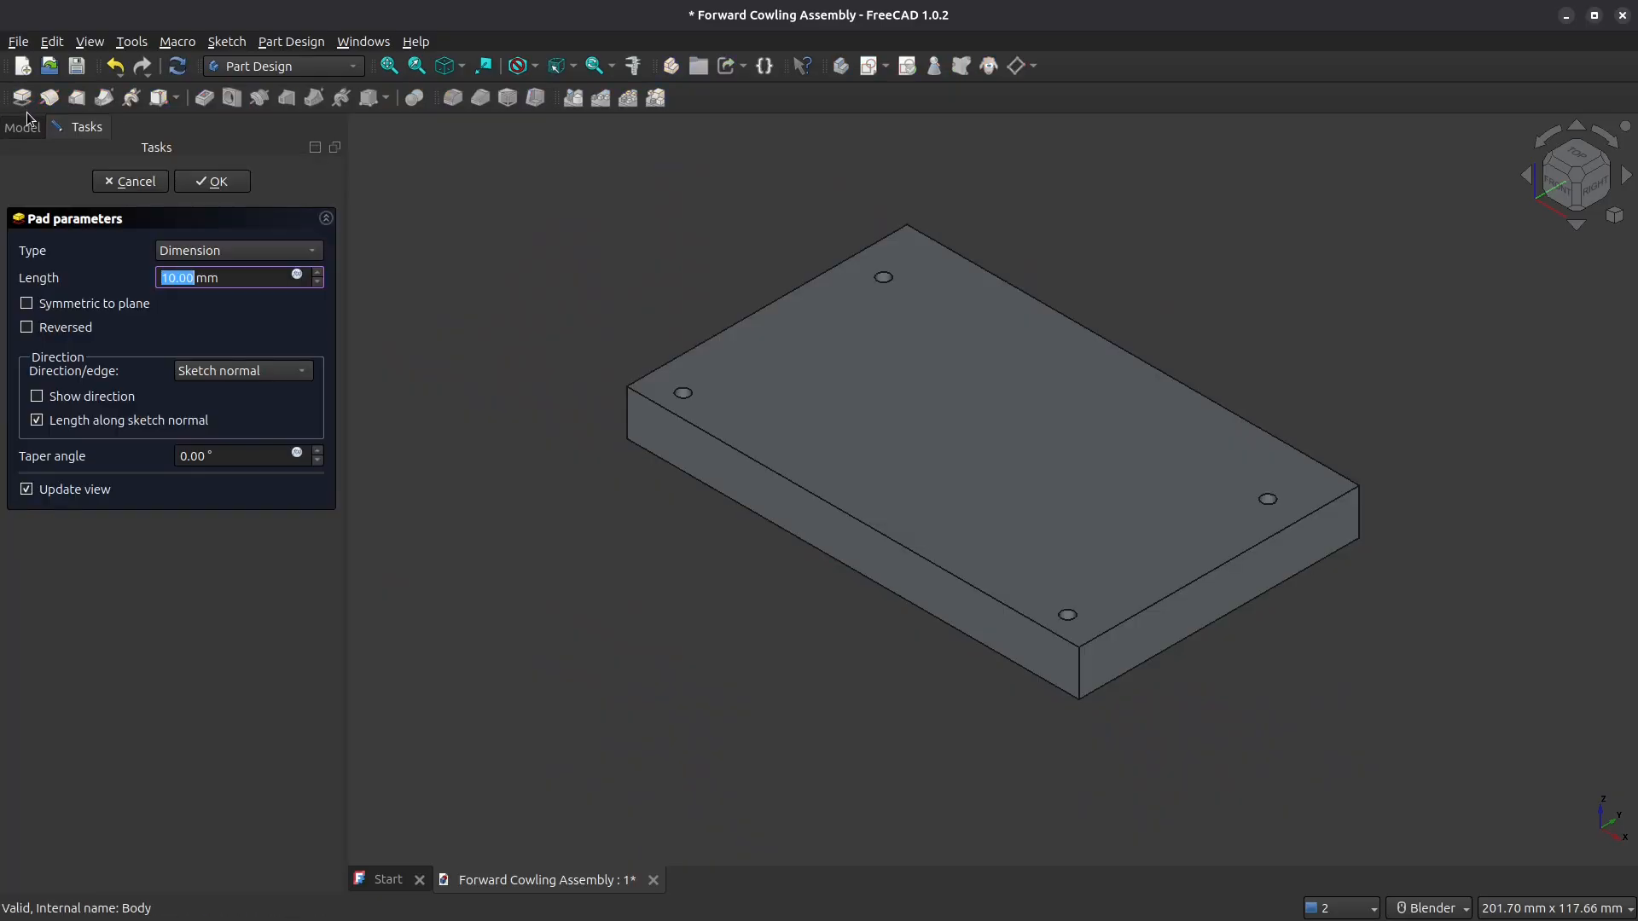
type("2")
key("Return")
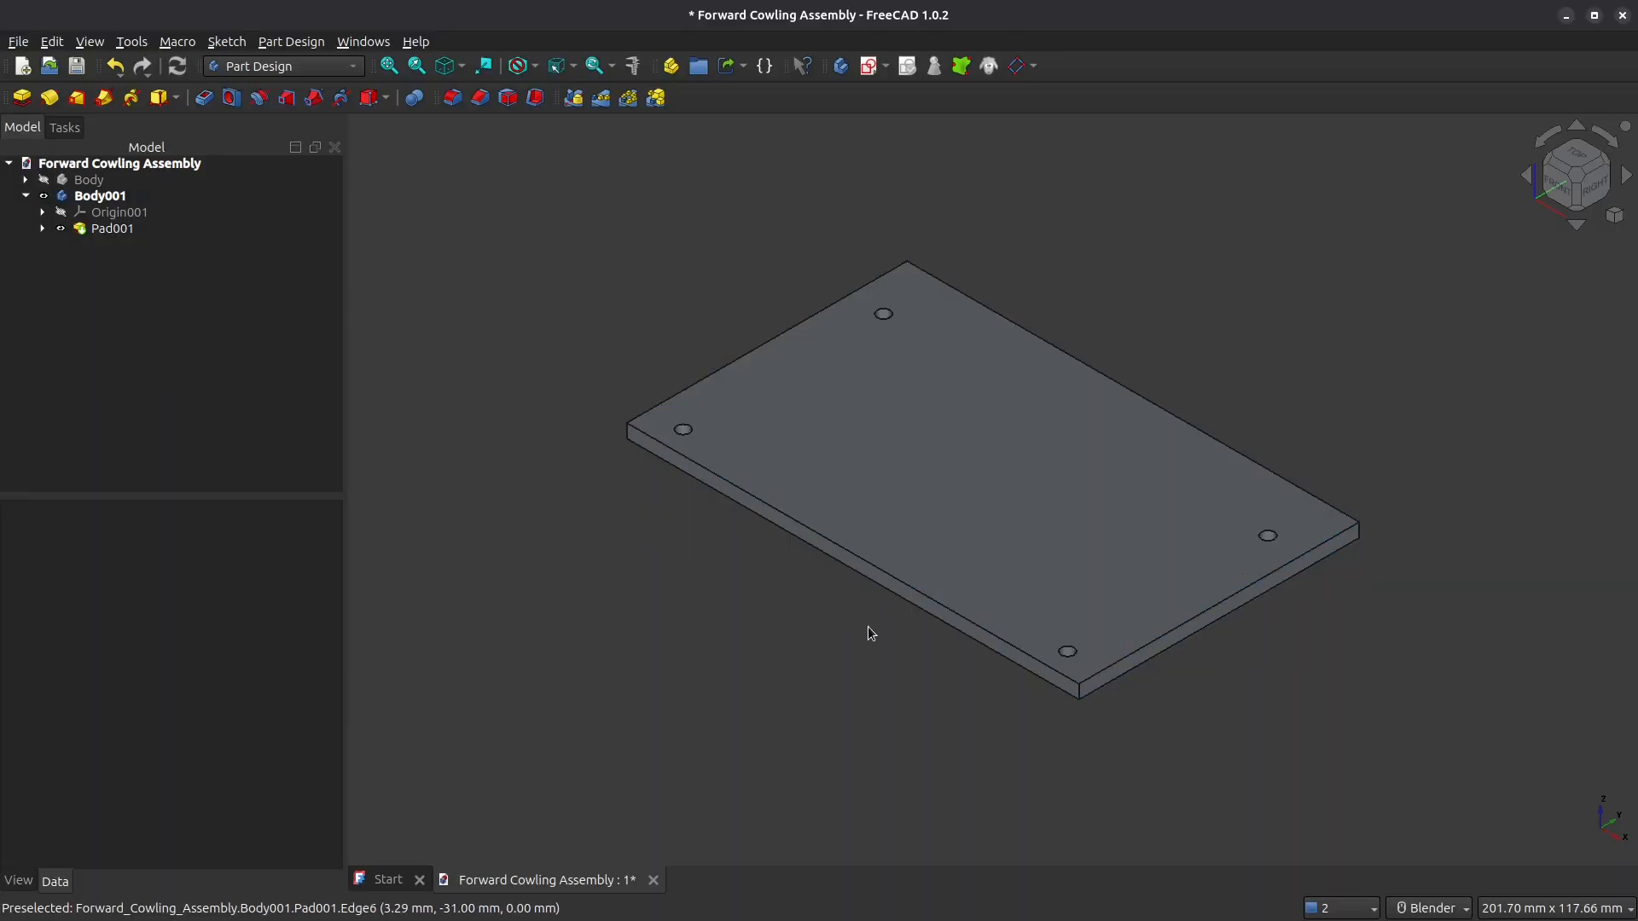
Step: Chamfer the plate's long upper front edge using the Distance and angle type, with size 2.9999 mm and angle 7.6°
scroll(915, 618, "up", 1)
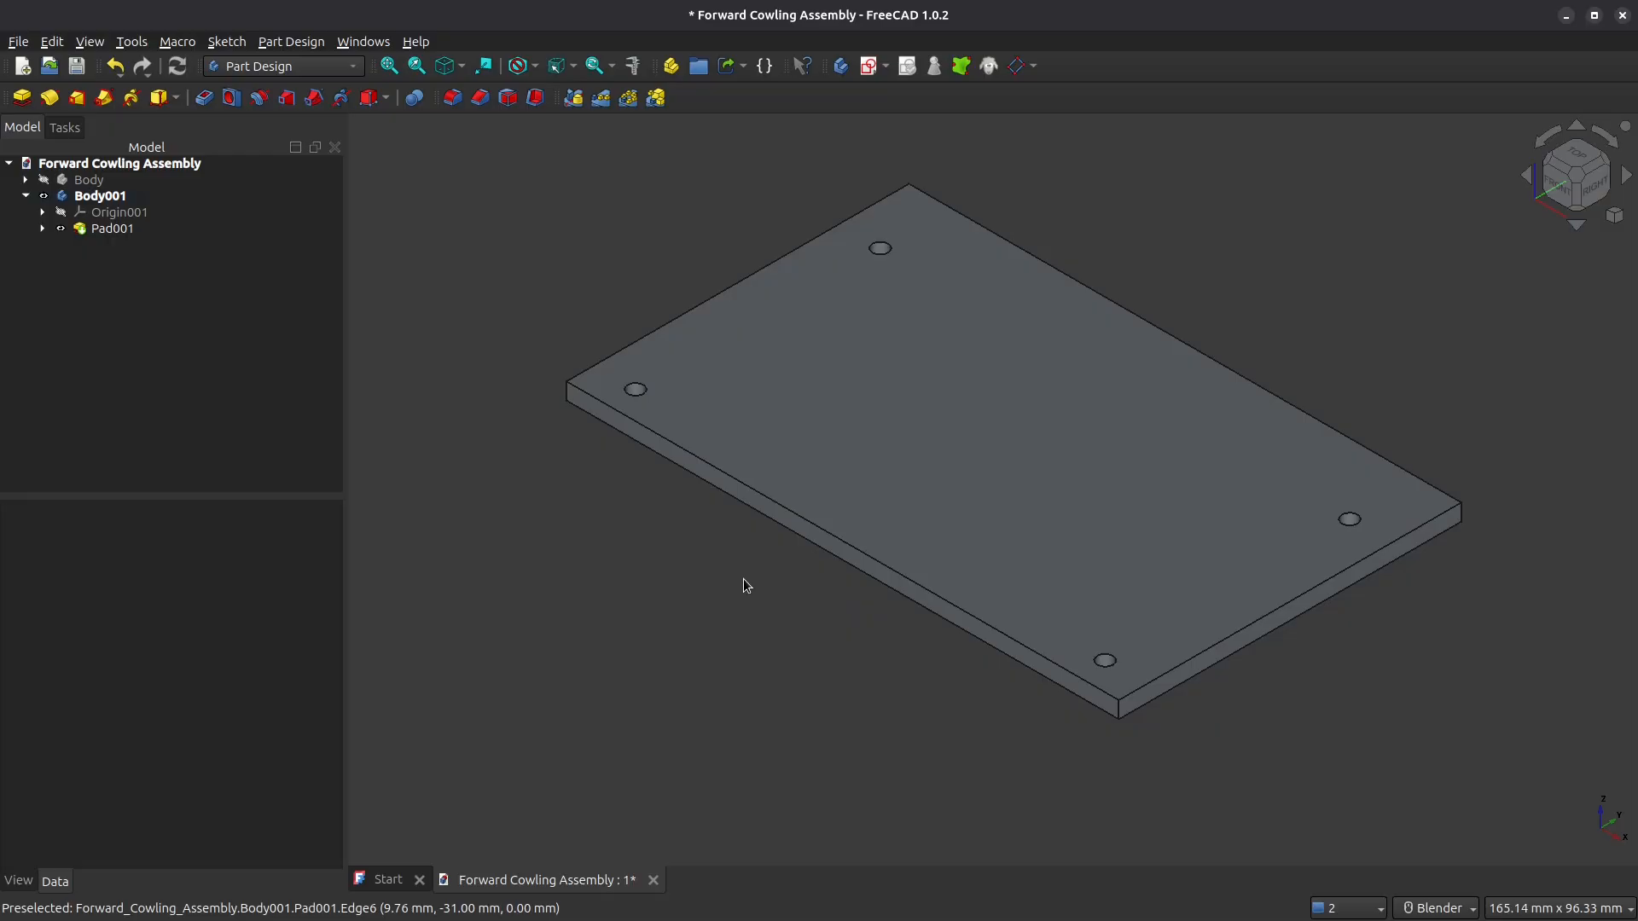
left_click(832, 538)
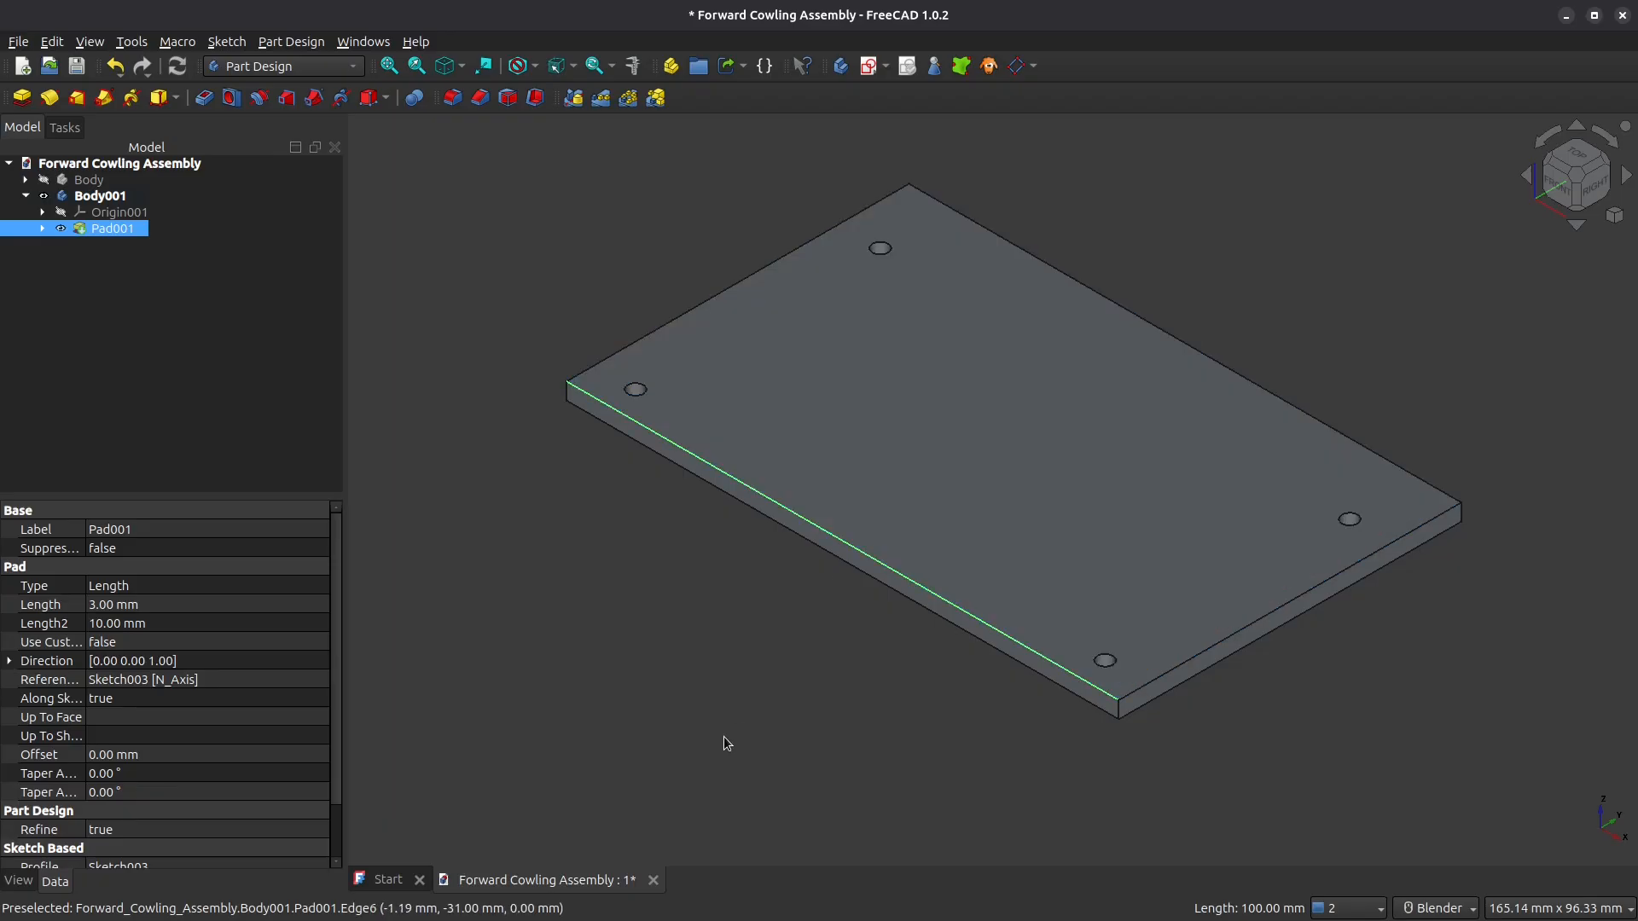
left_click(481, 98)
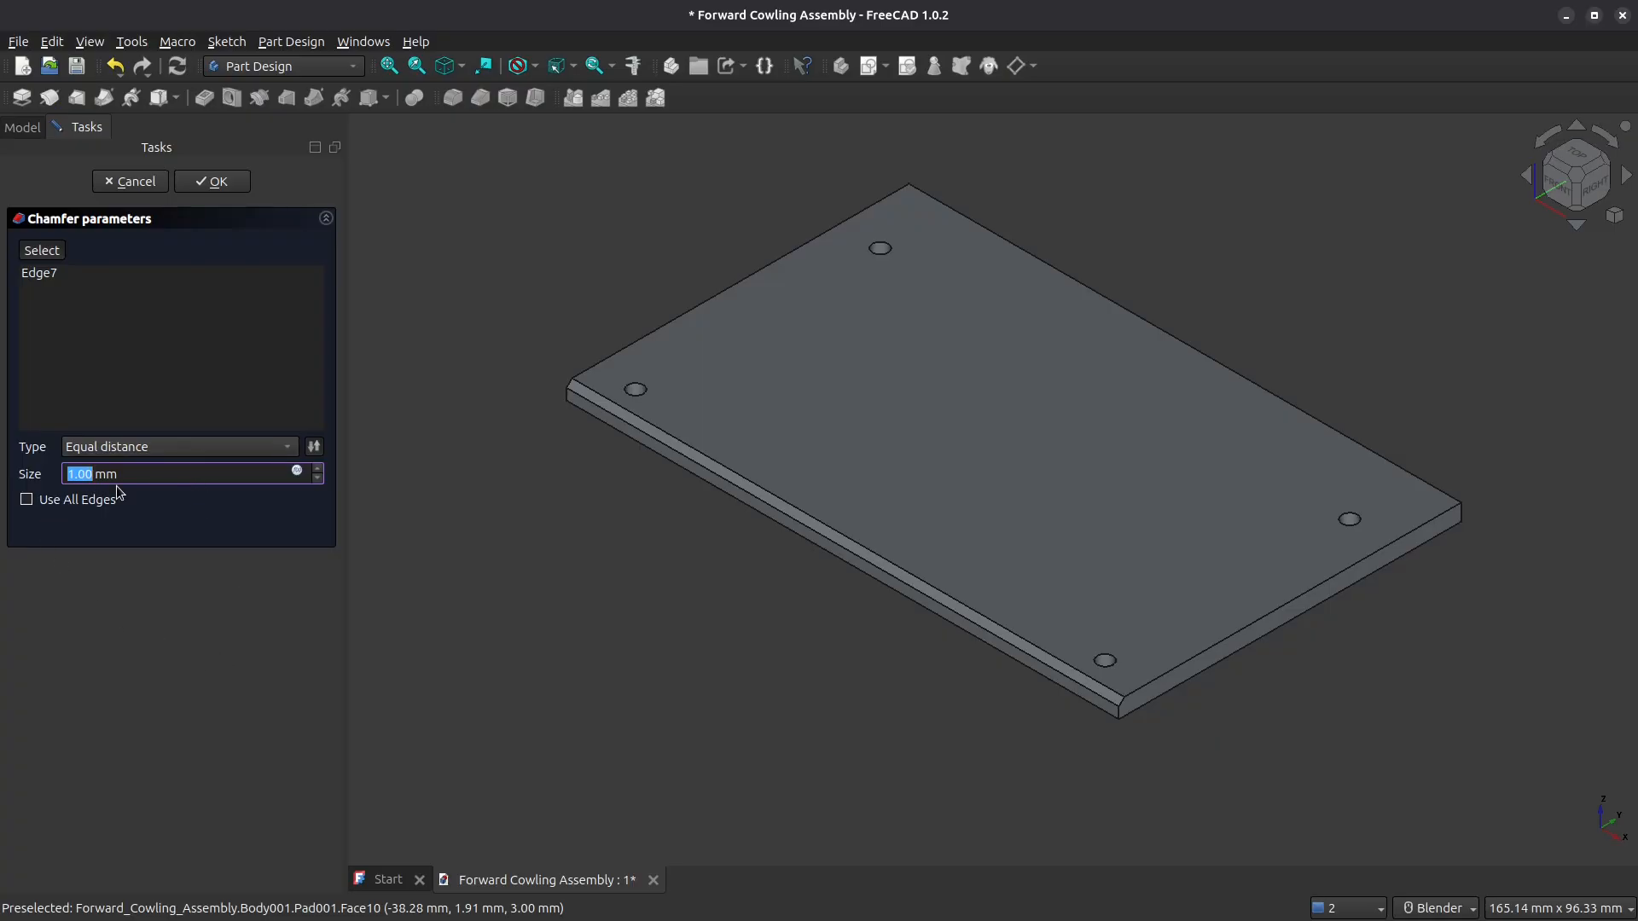
left_click(156, 449)
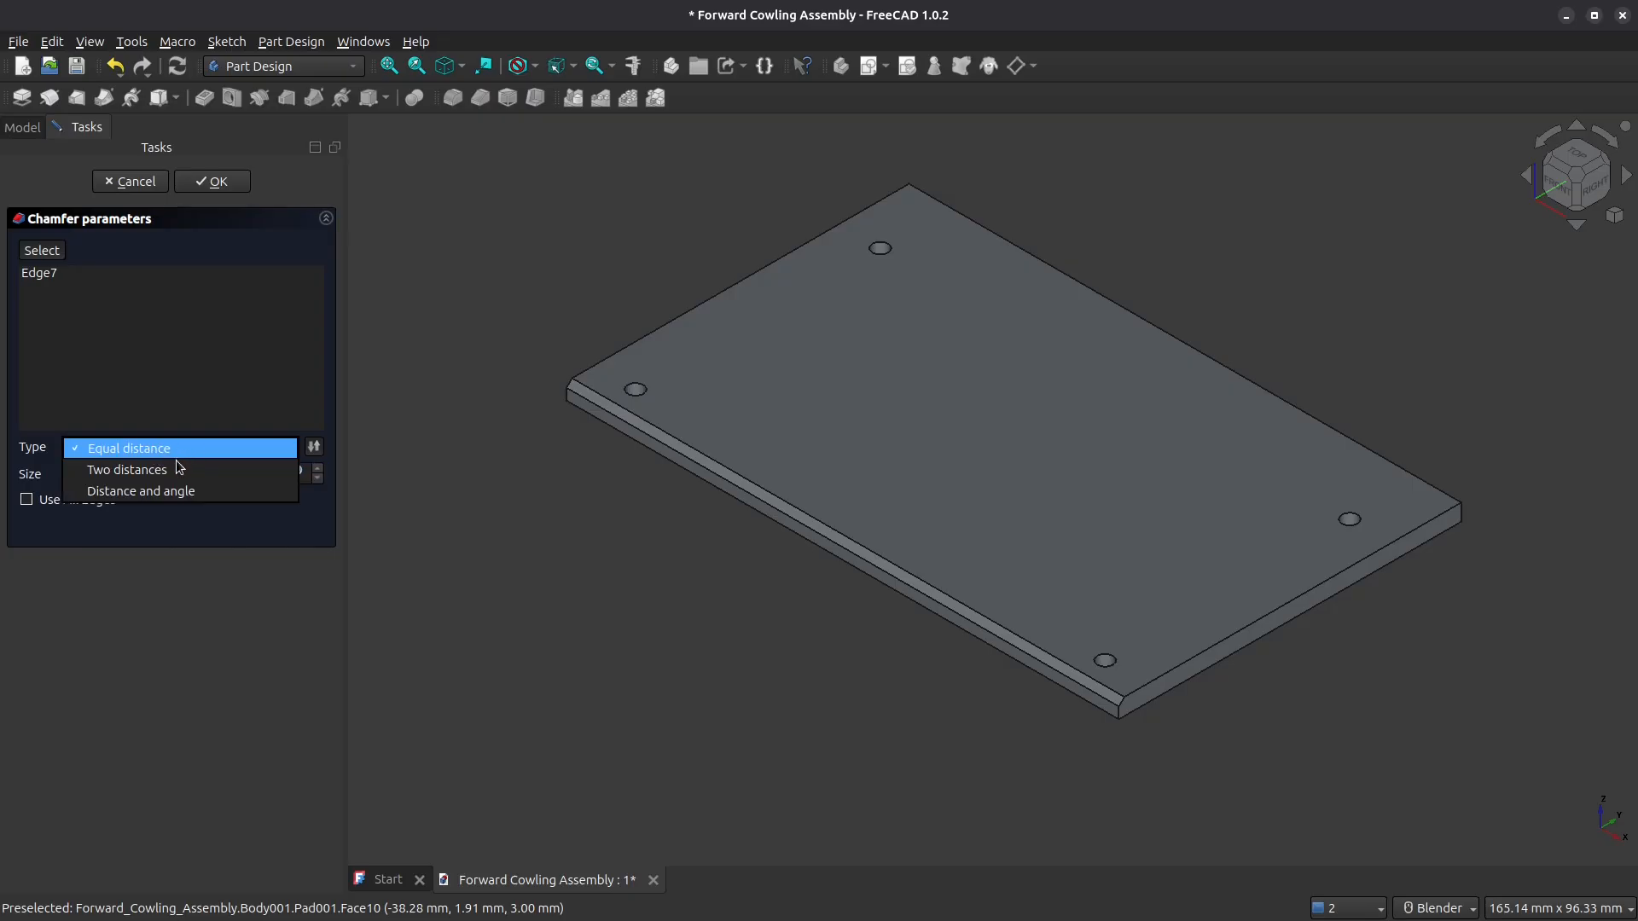
left_click(175, 487)
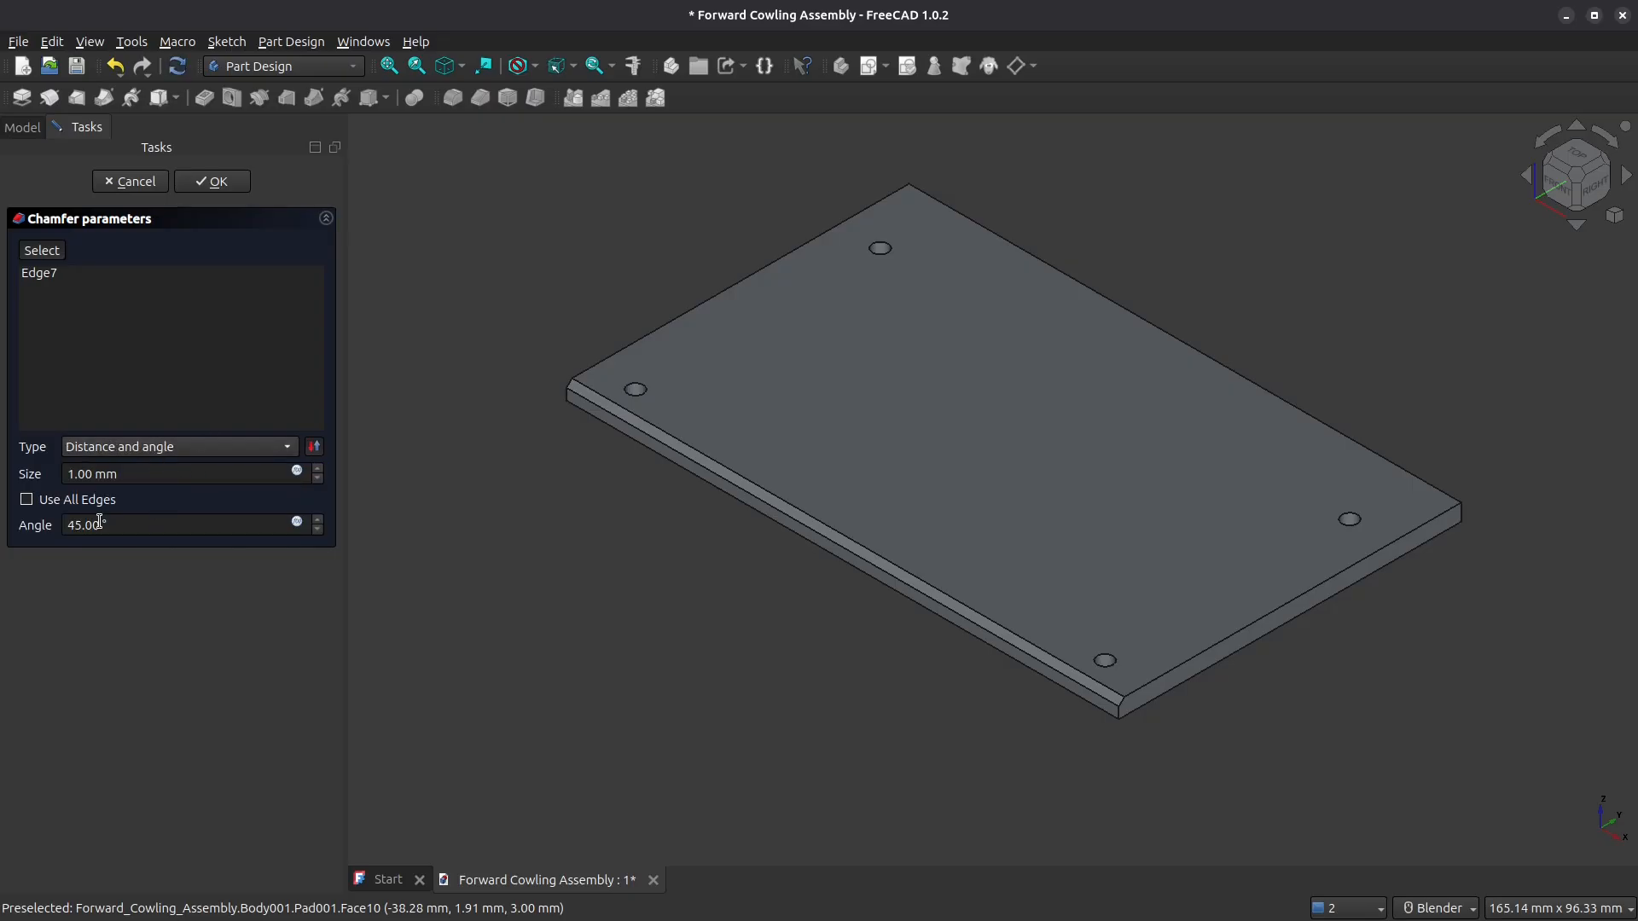
left_click(66, 524)
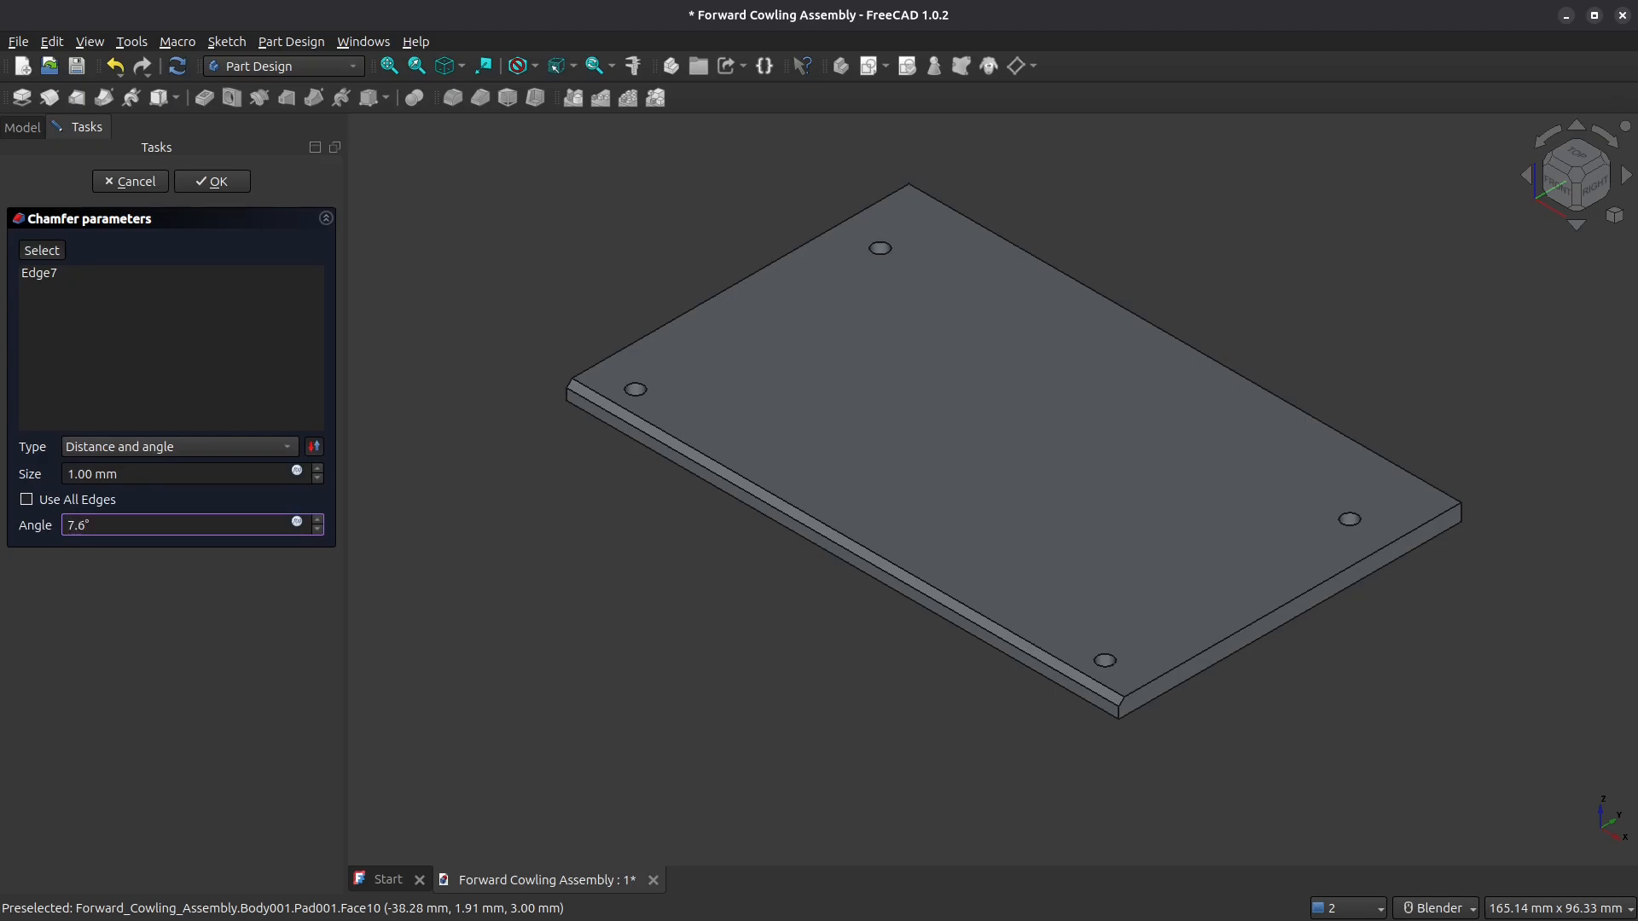
double_click(94, 473)
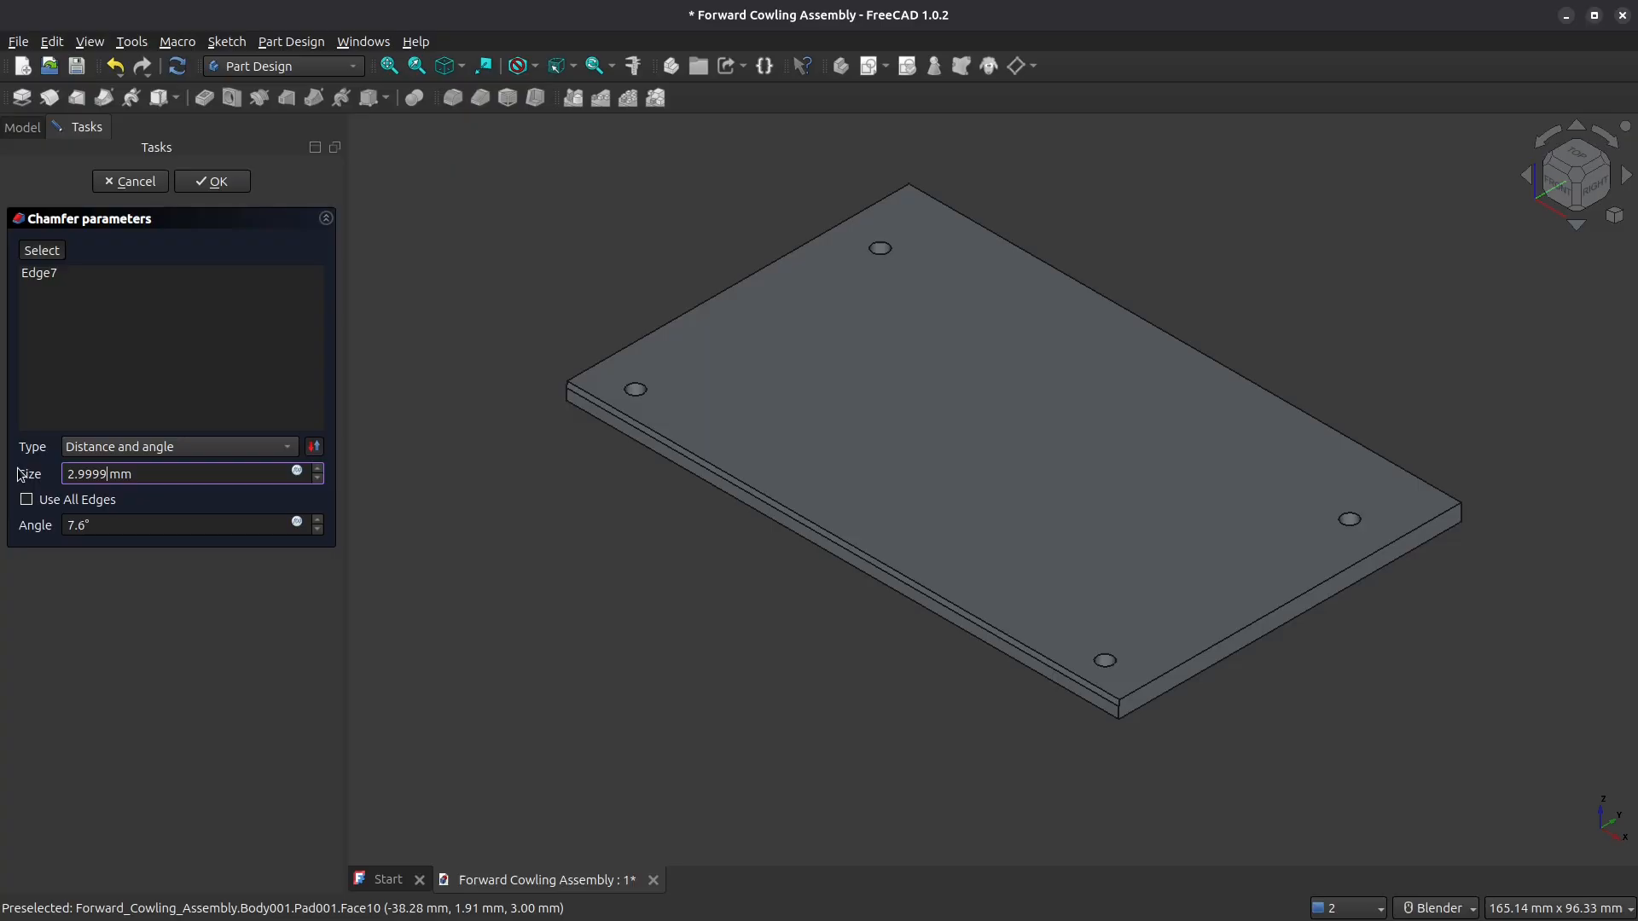
left_click(190, 499)
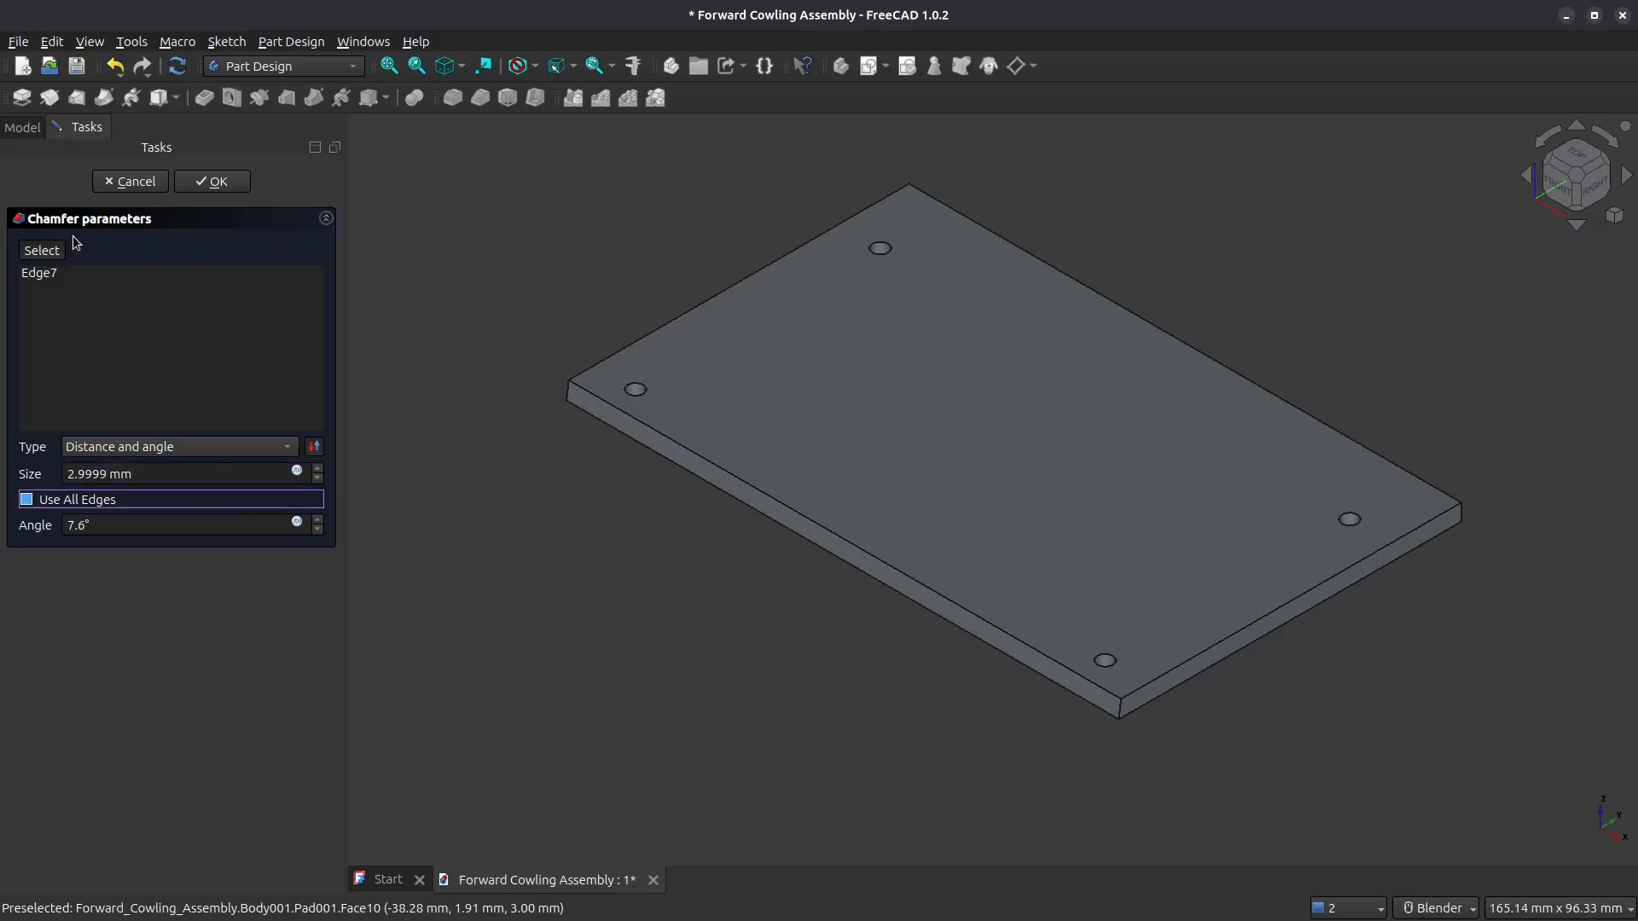
left_click(213, 181)
Step: Chamfer the long underside edge opposite the first chamfer using Distance and angle, with size 1.14 mm and angle 69.19°
left_click(1597, 186)
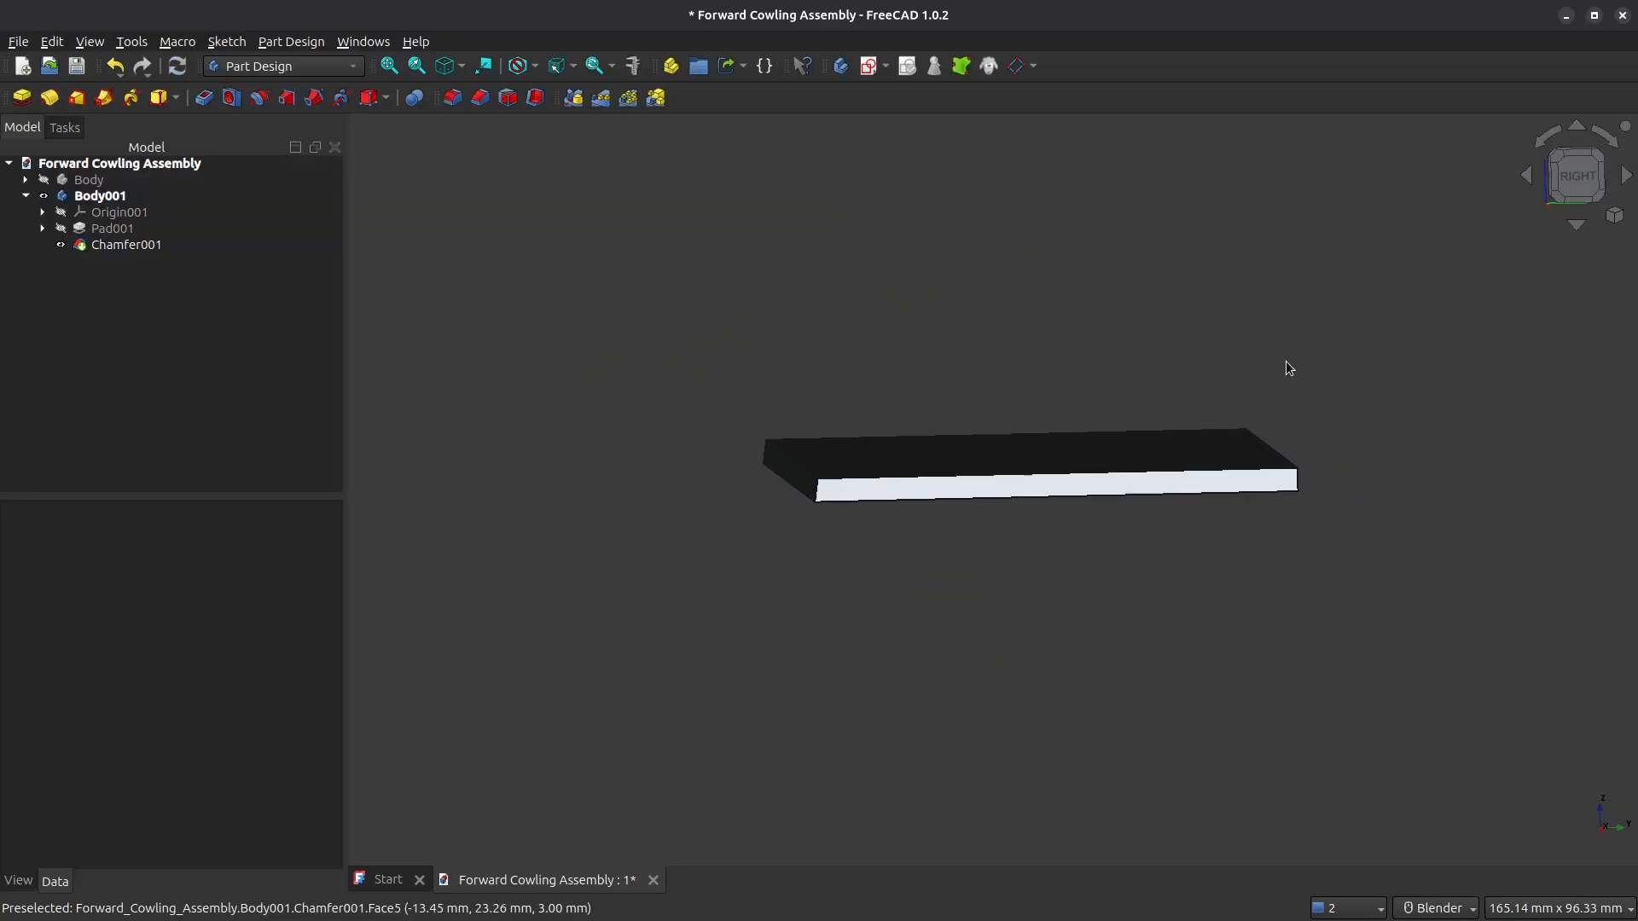
scroll(874, 465, "up", 4)
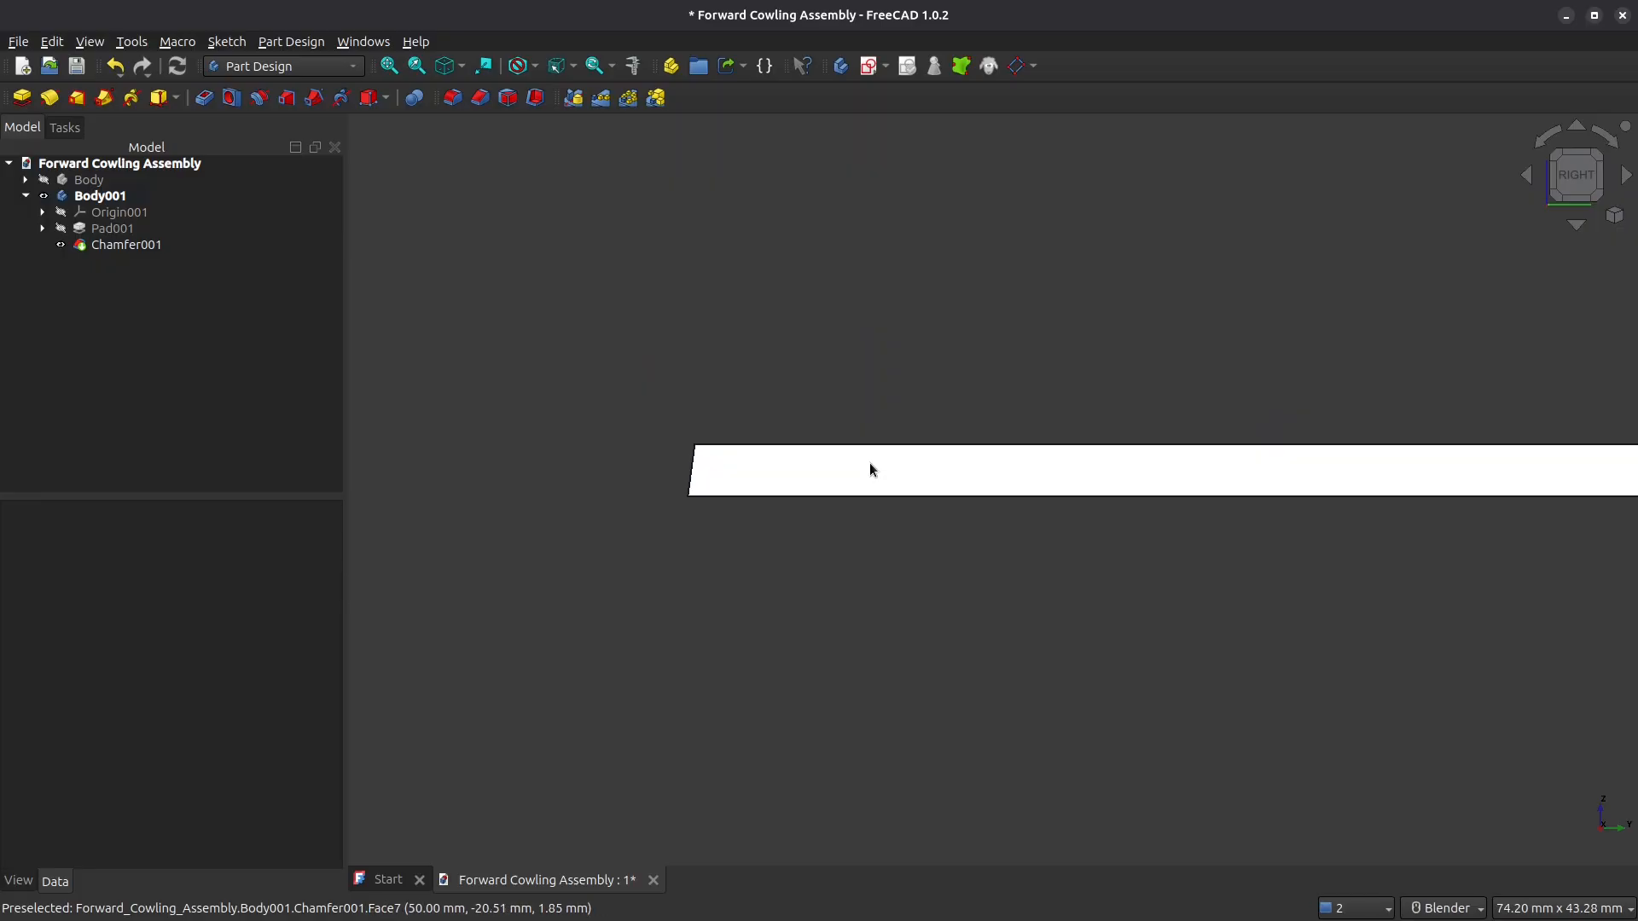
scroll(869, 462, "down", 2)
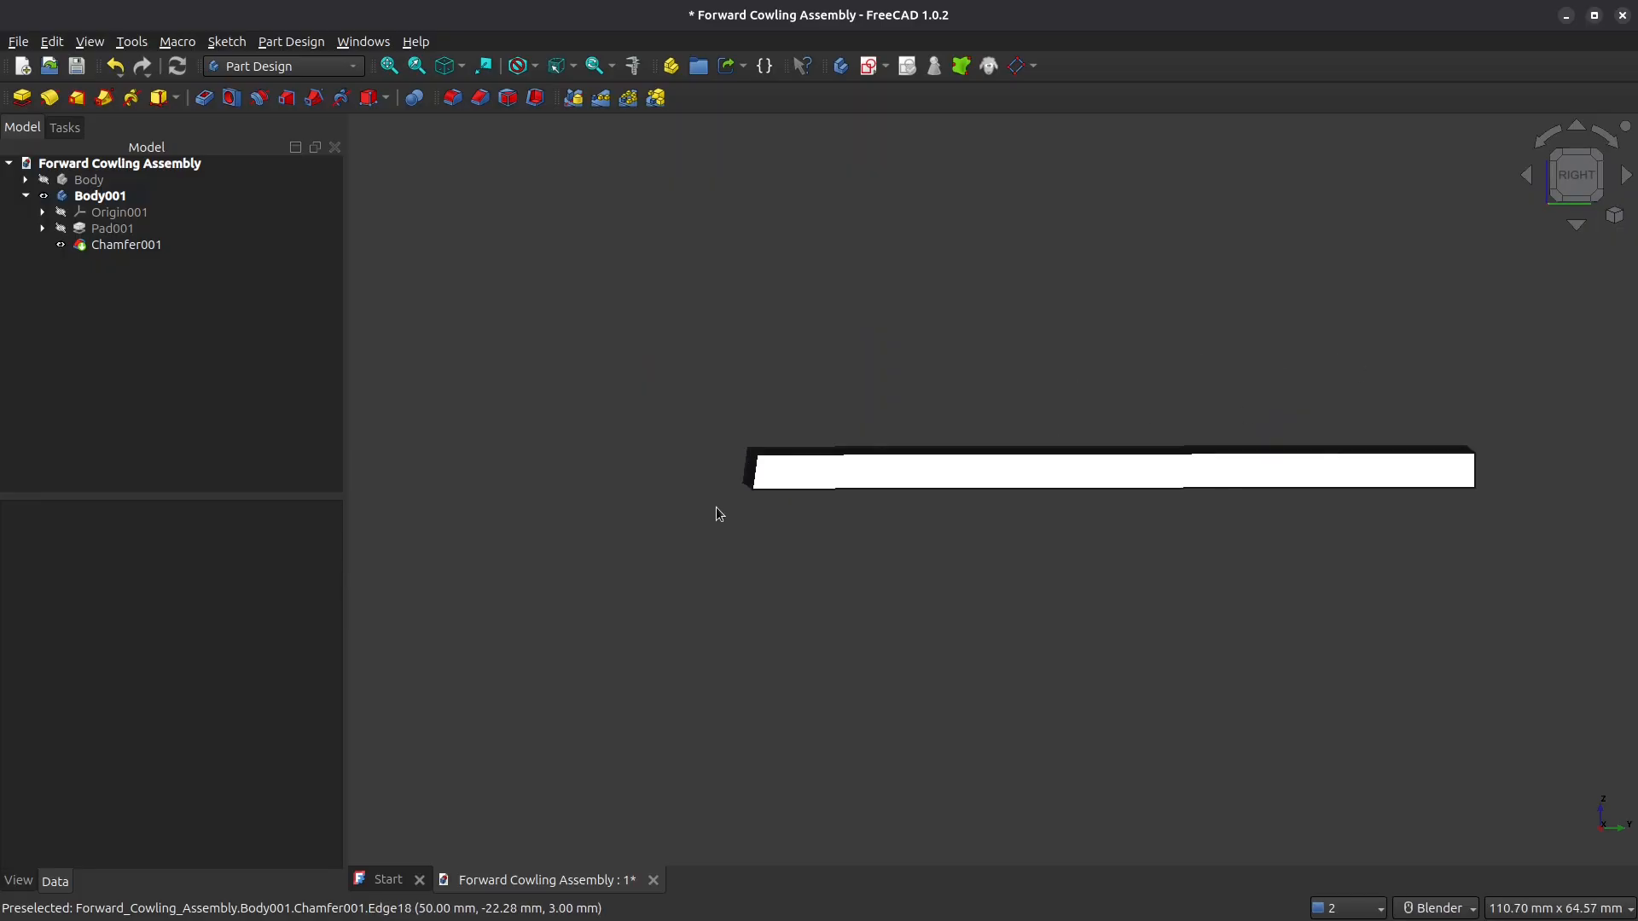
key("0")
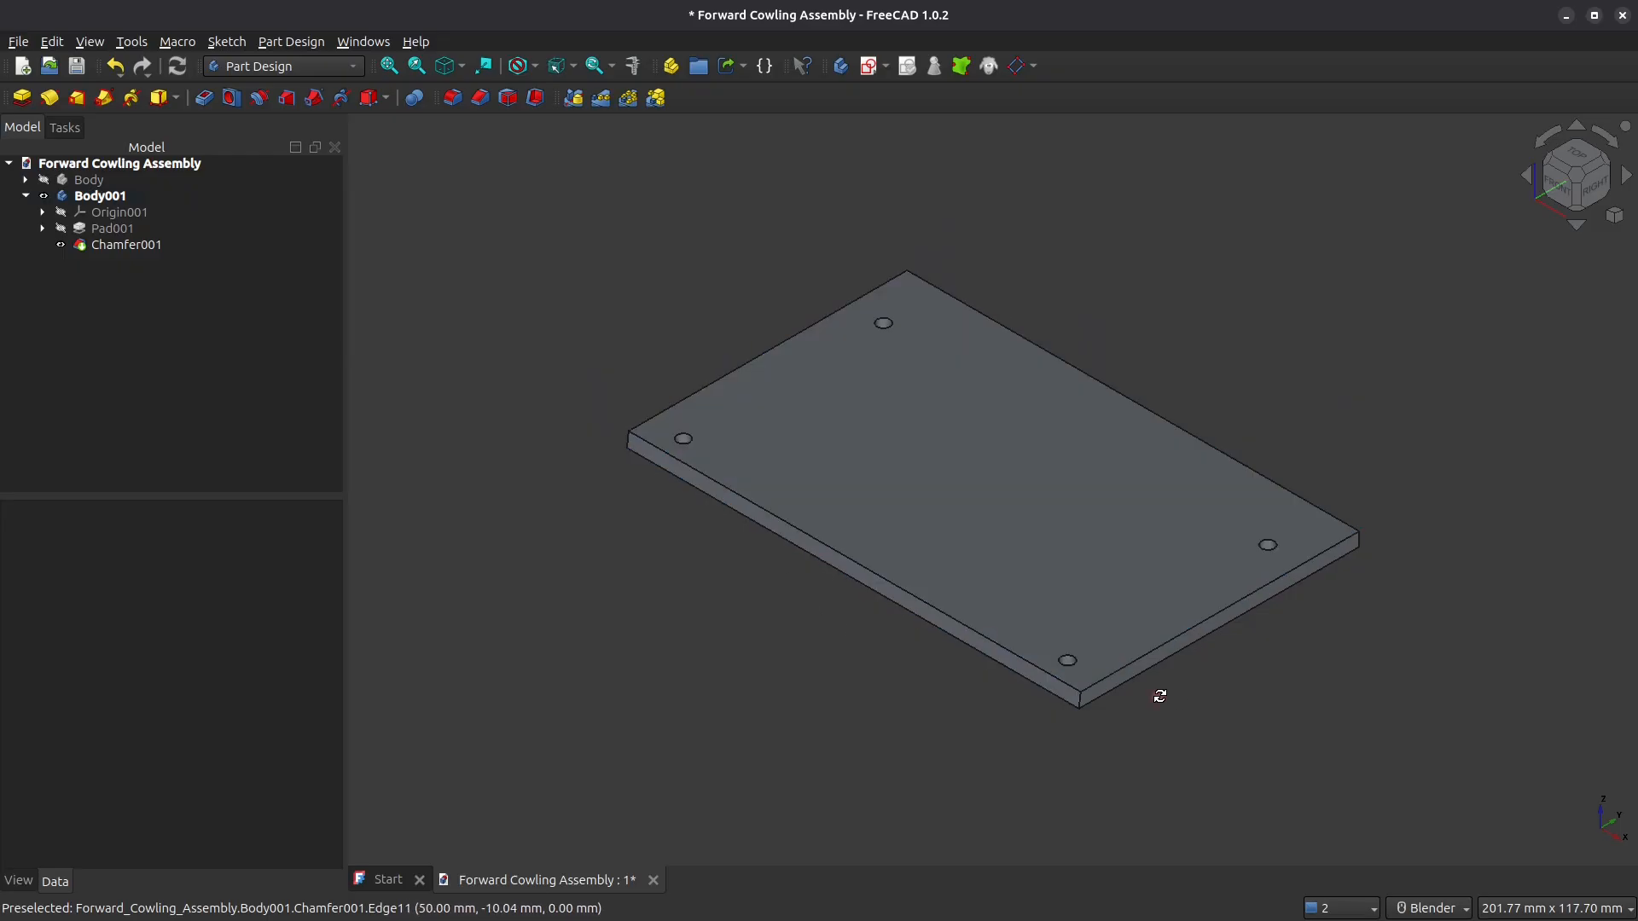
middle_click_drag(1159, 694, 1091, 534)
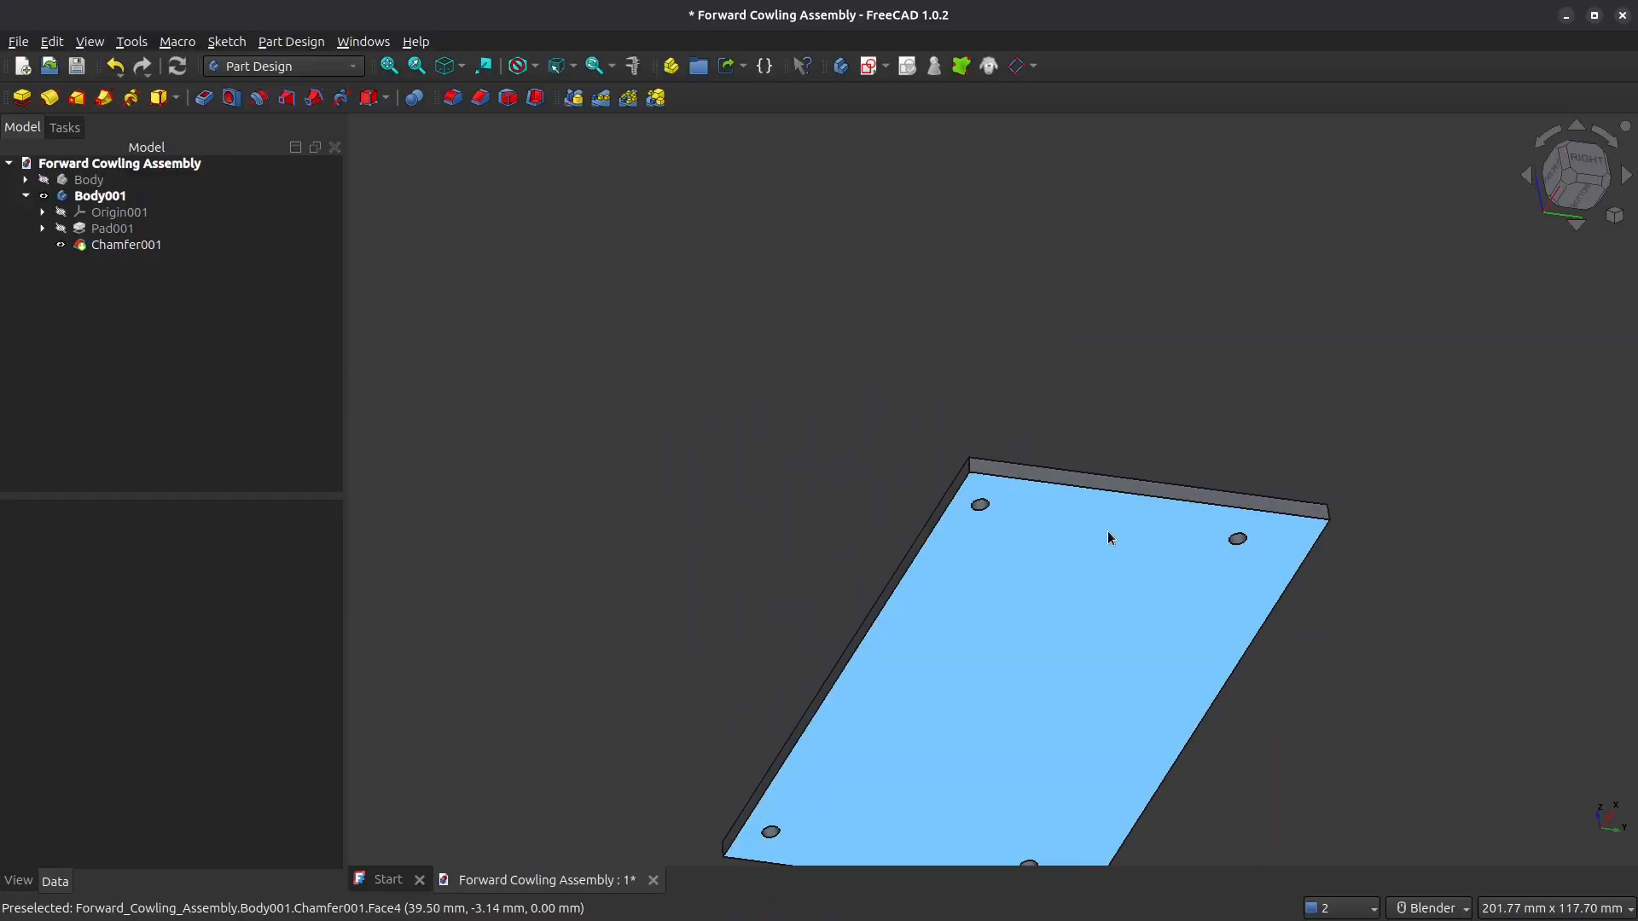
left_click(1263, 629)
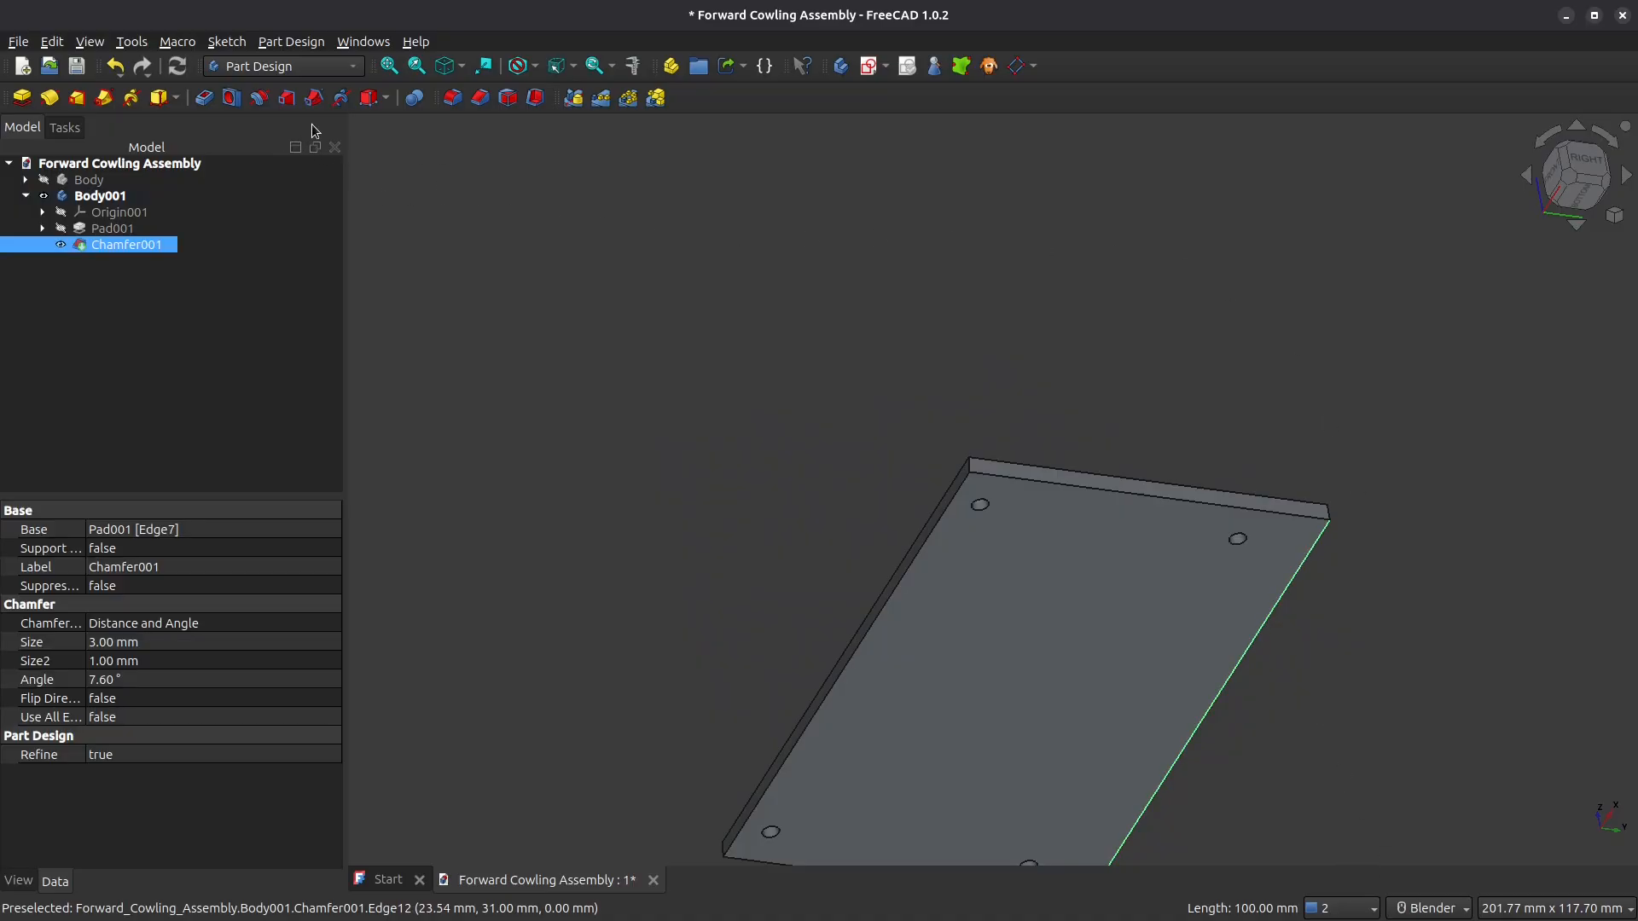
left_click(481, 99)
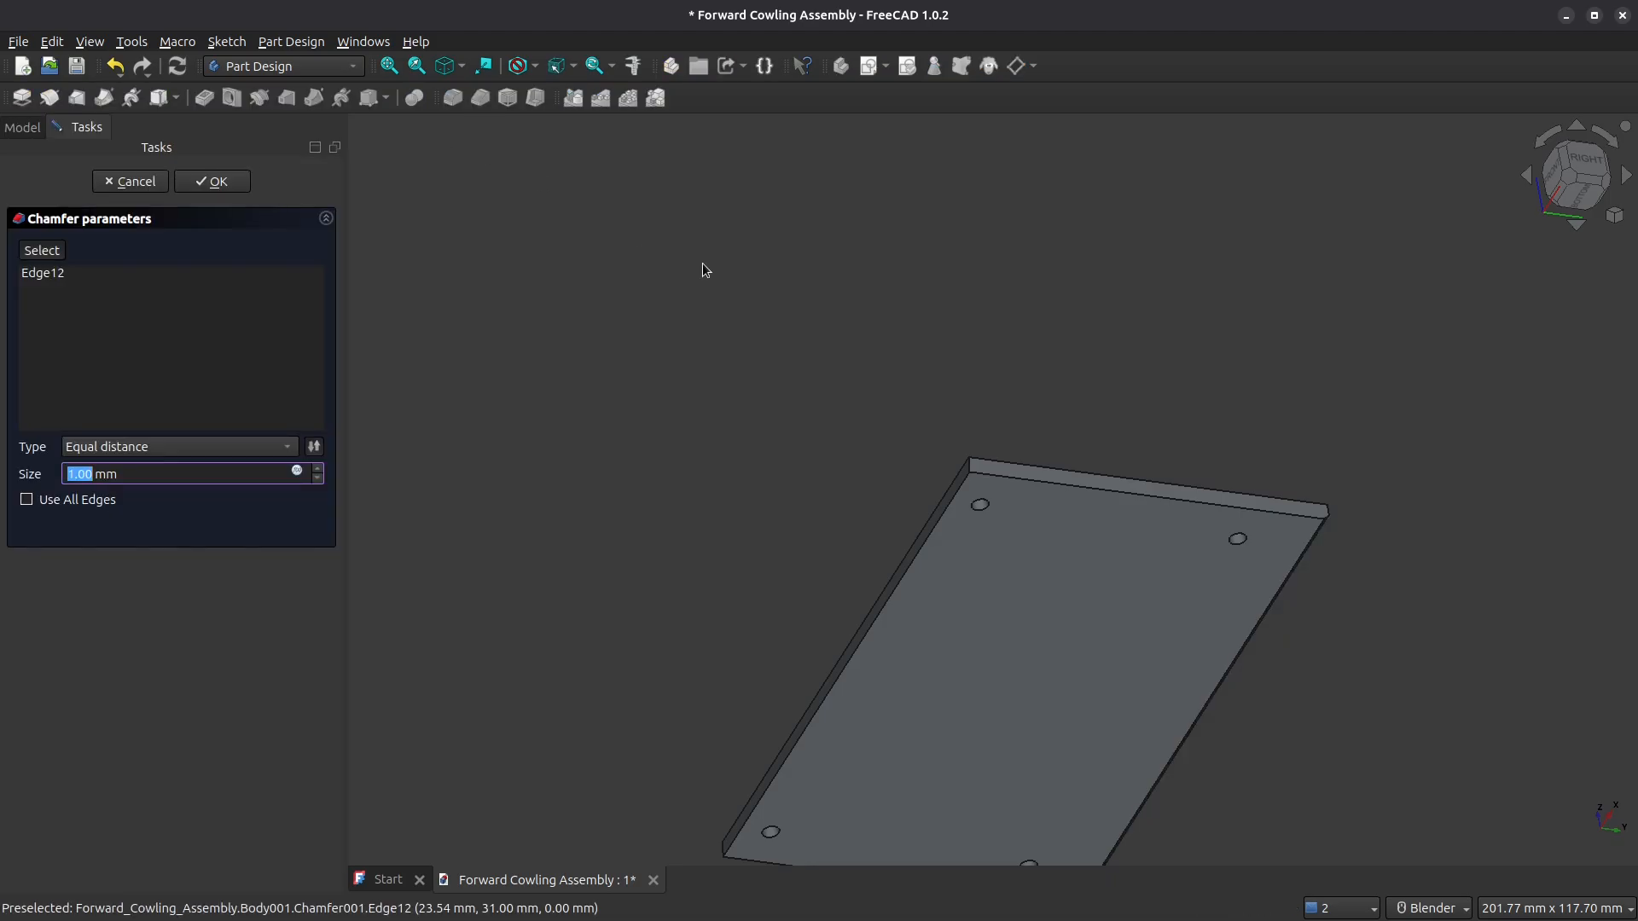
left_click(117, 452)
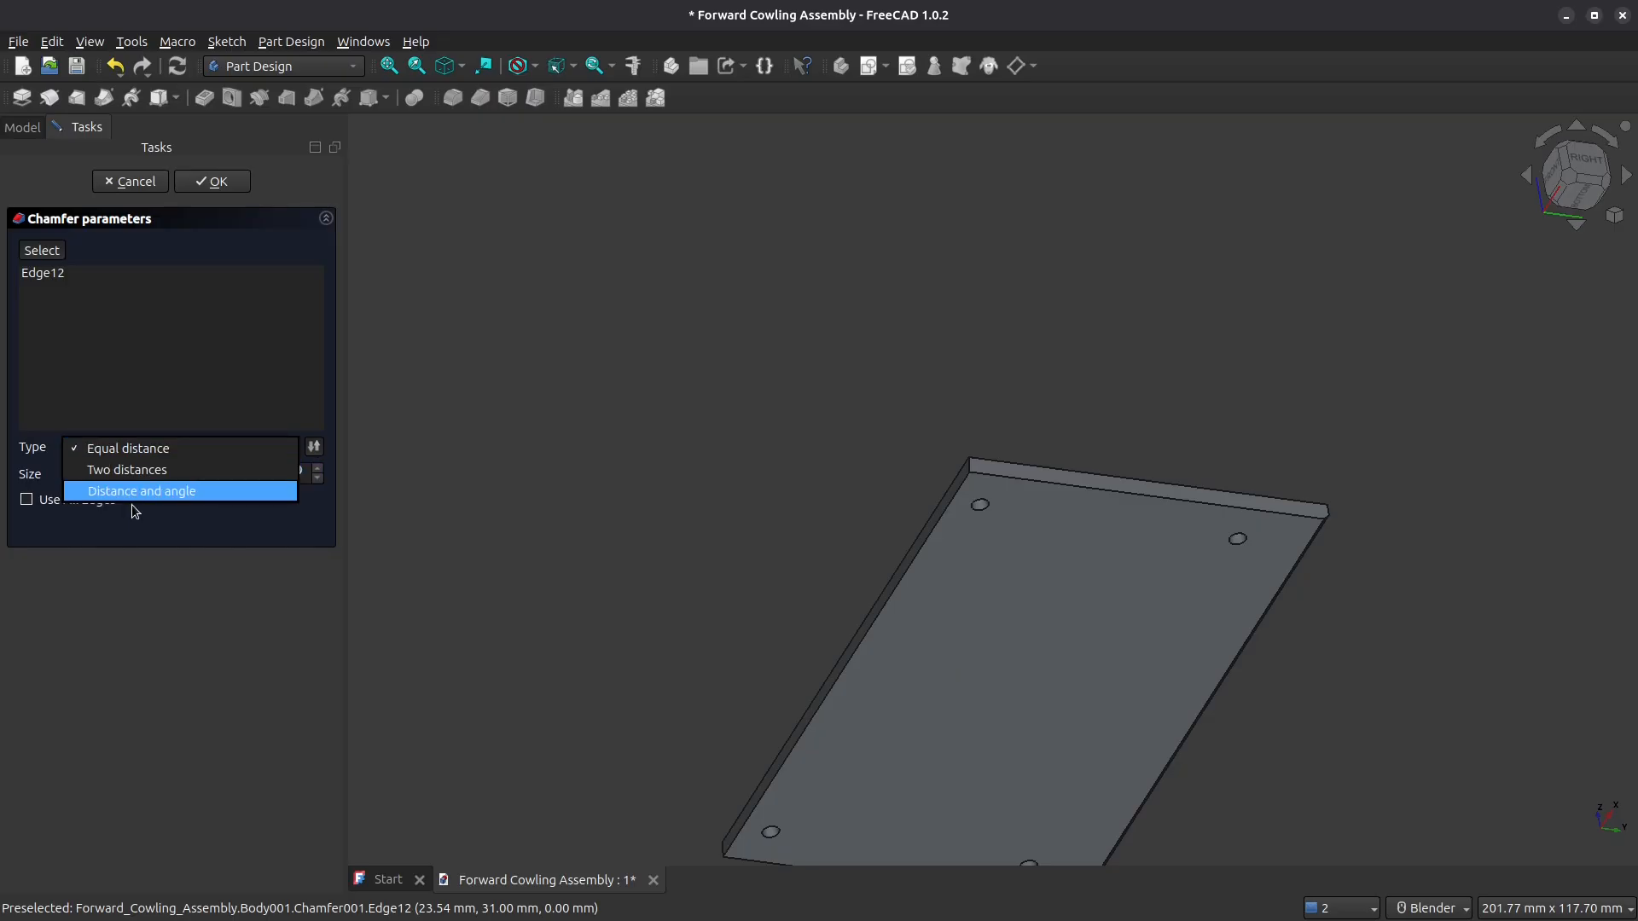
left_click(130, 494)
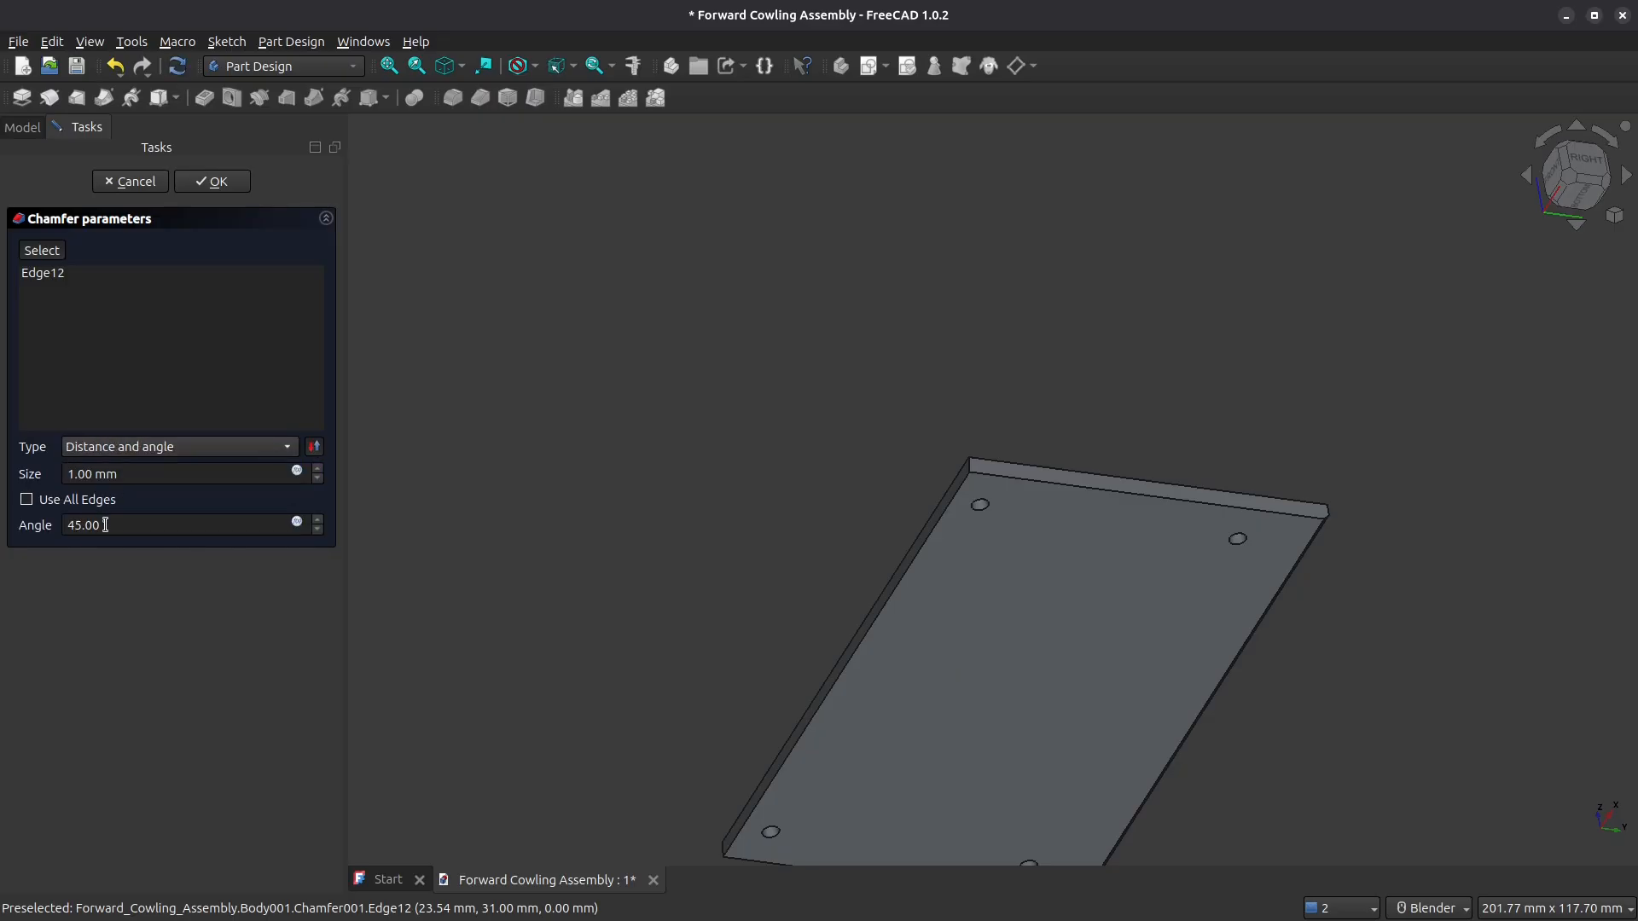
left_click(96, 524)
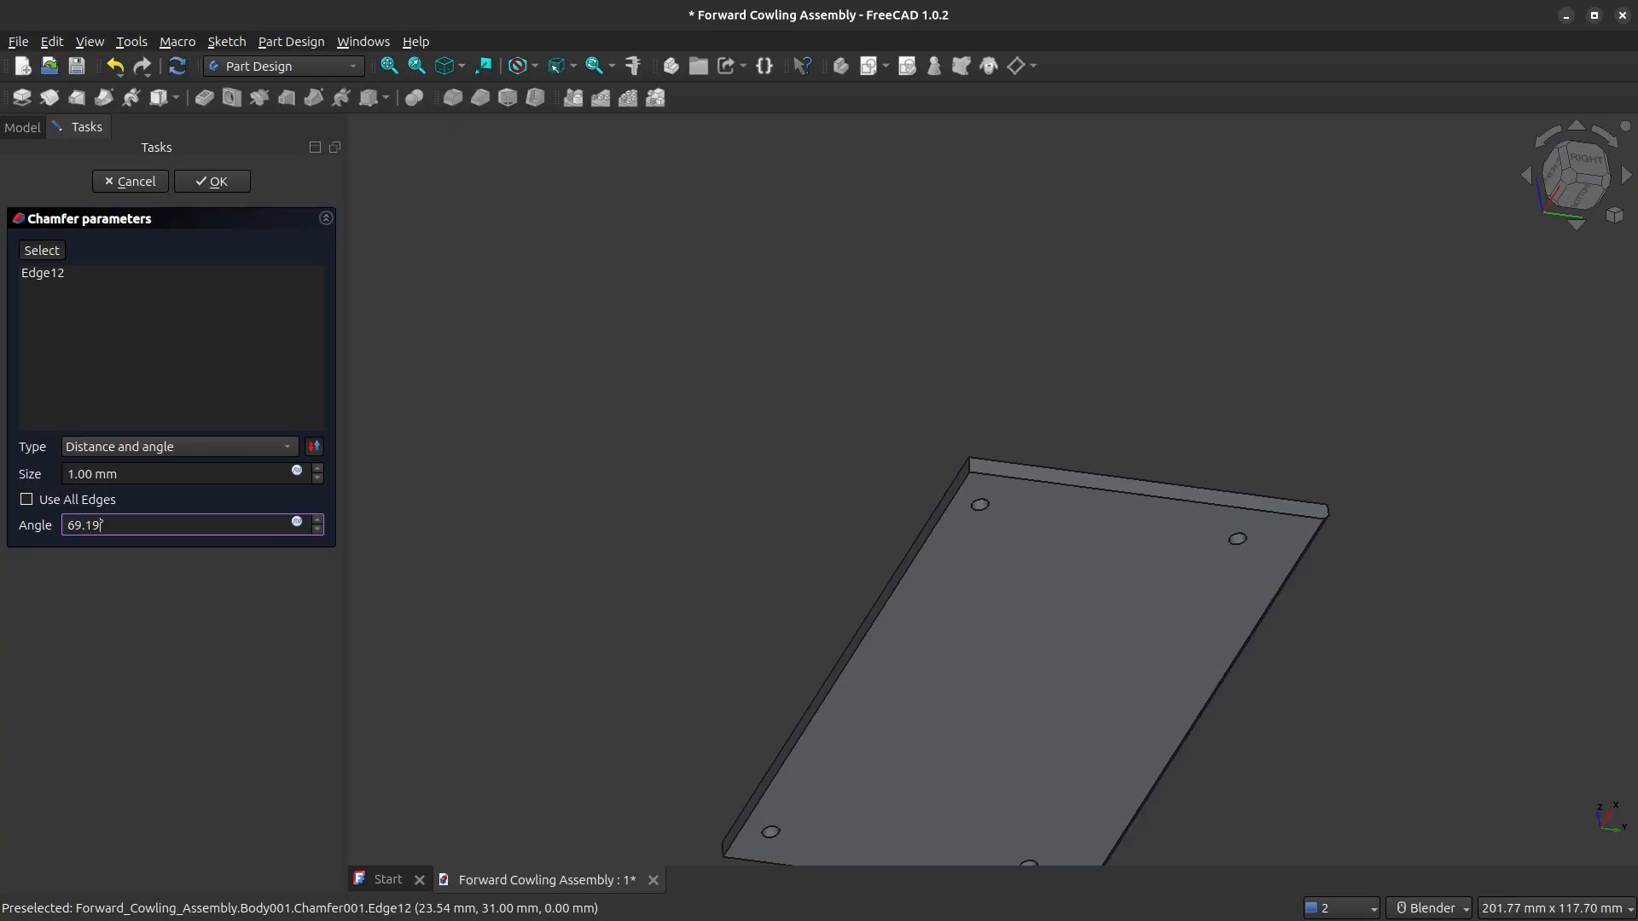
left_click(92, 475)
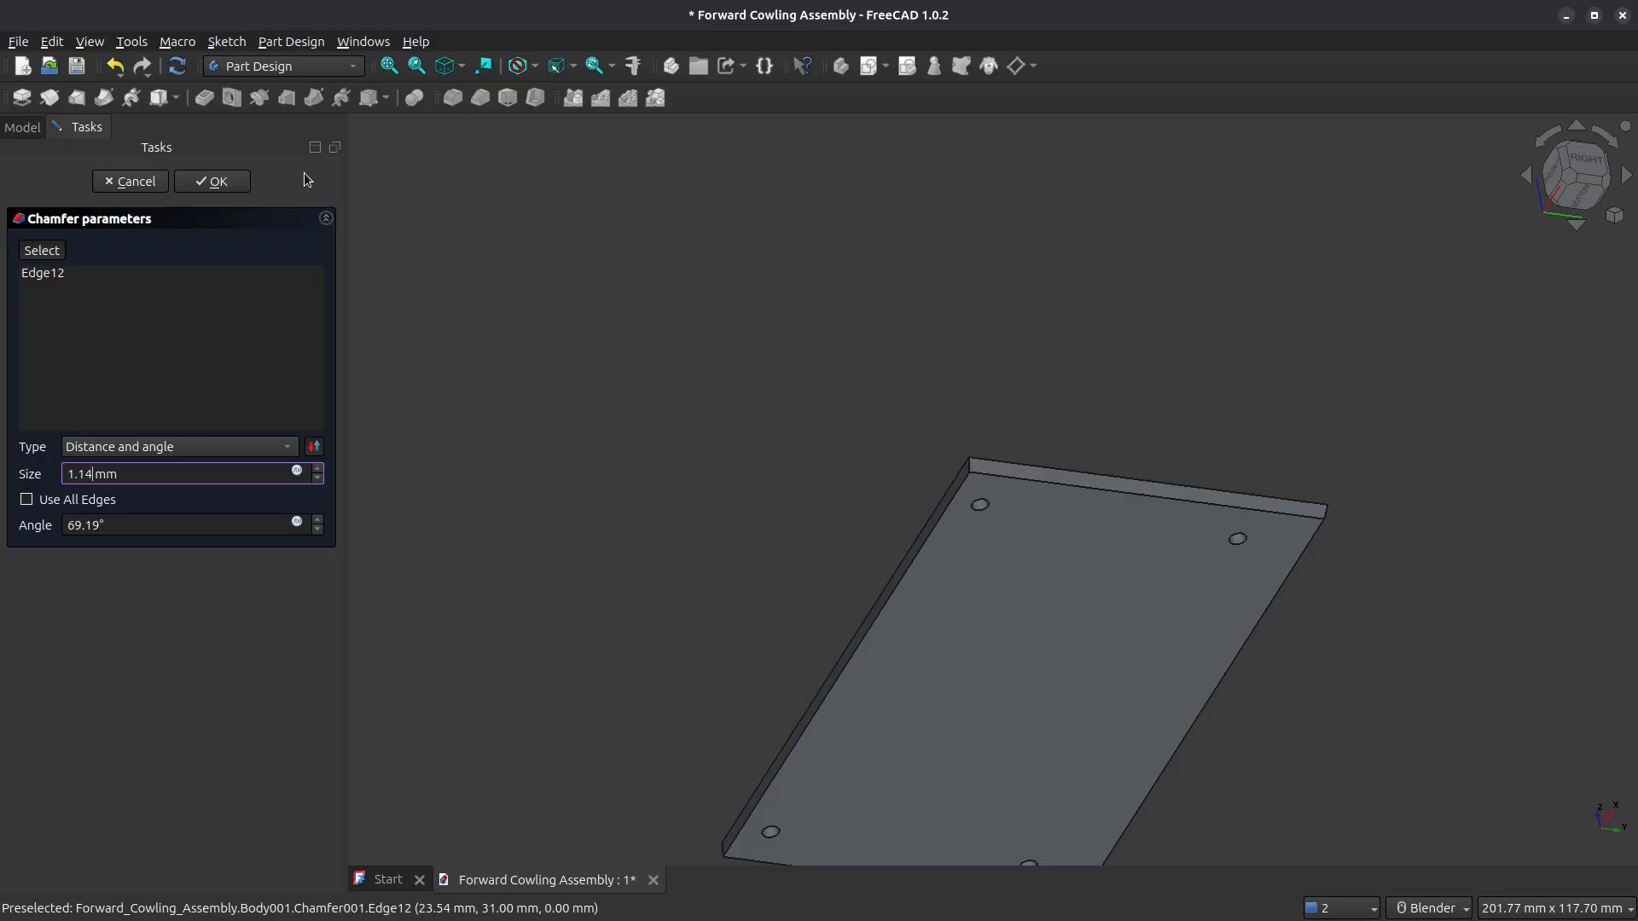
left_click(215, 183)
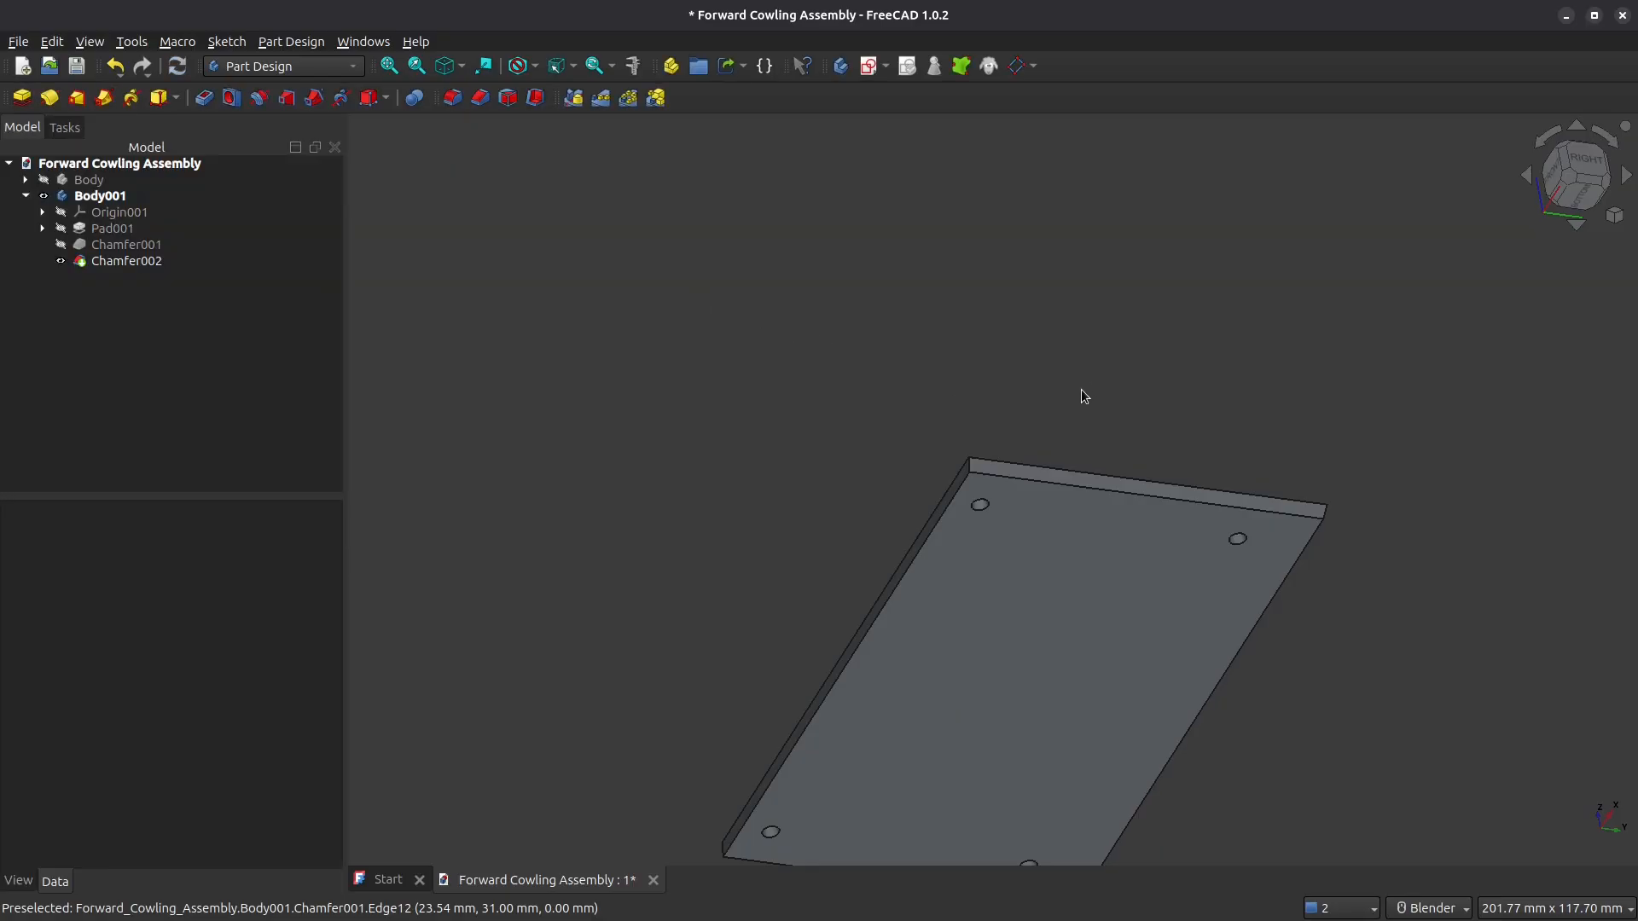
Step: Examine the angled faces on both long sides of the plate from the right-hand end view
middle_click_drag(1078, 413, 959, 508)
left_click(1602, 144)
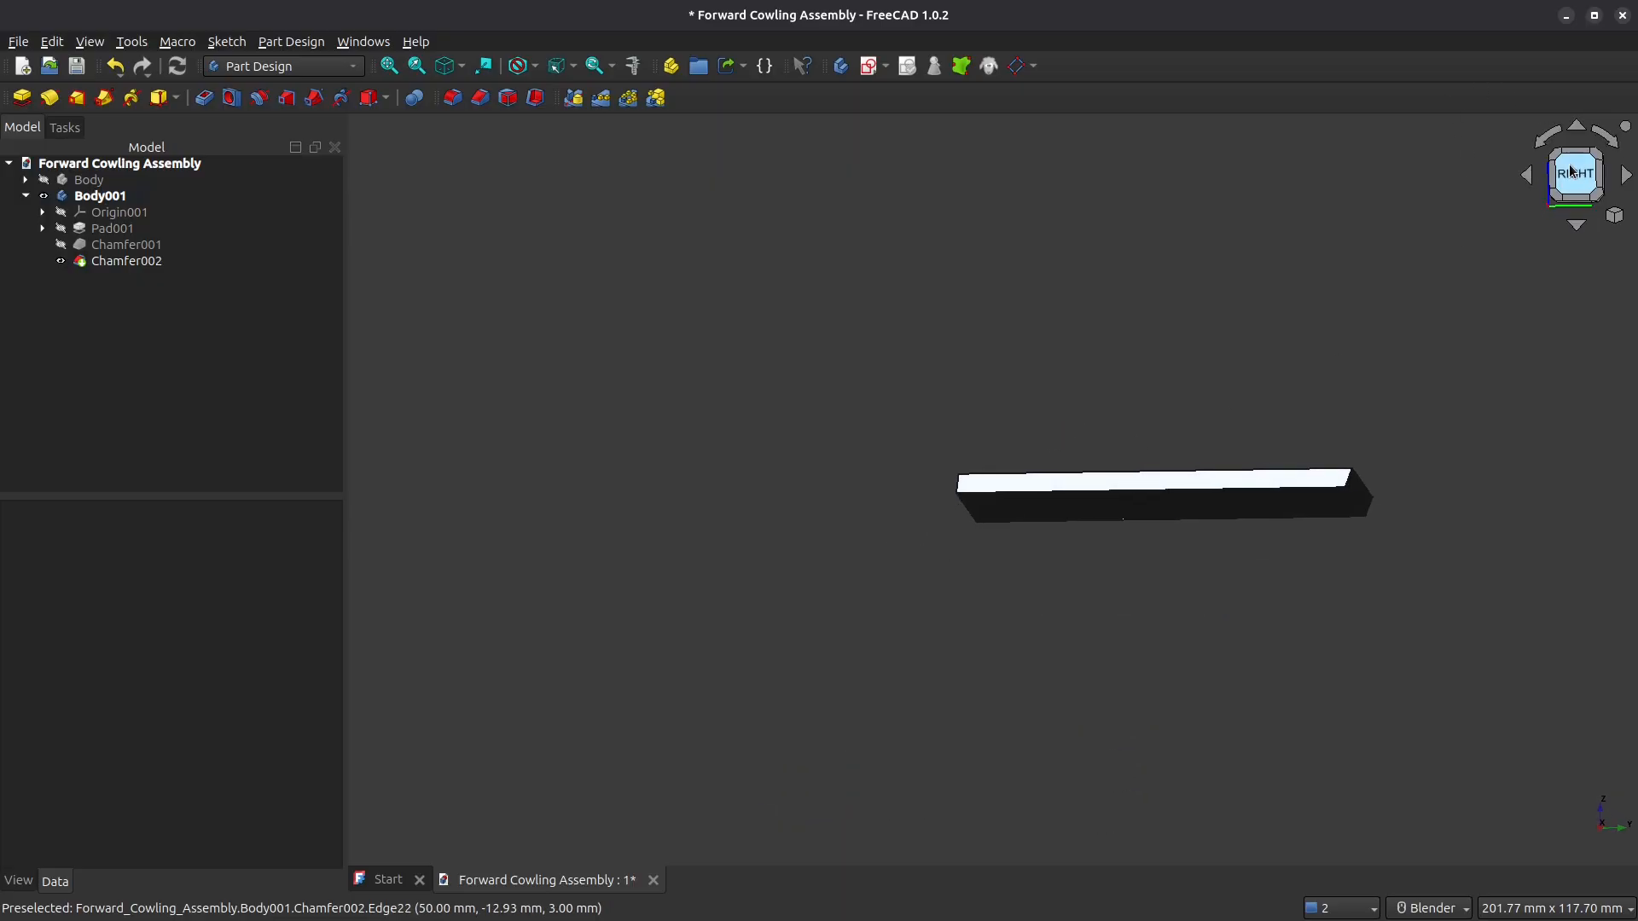
scroll(945, 479, "up", 3)
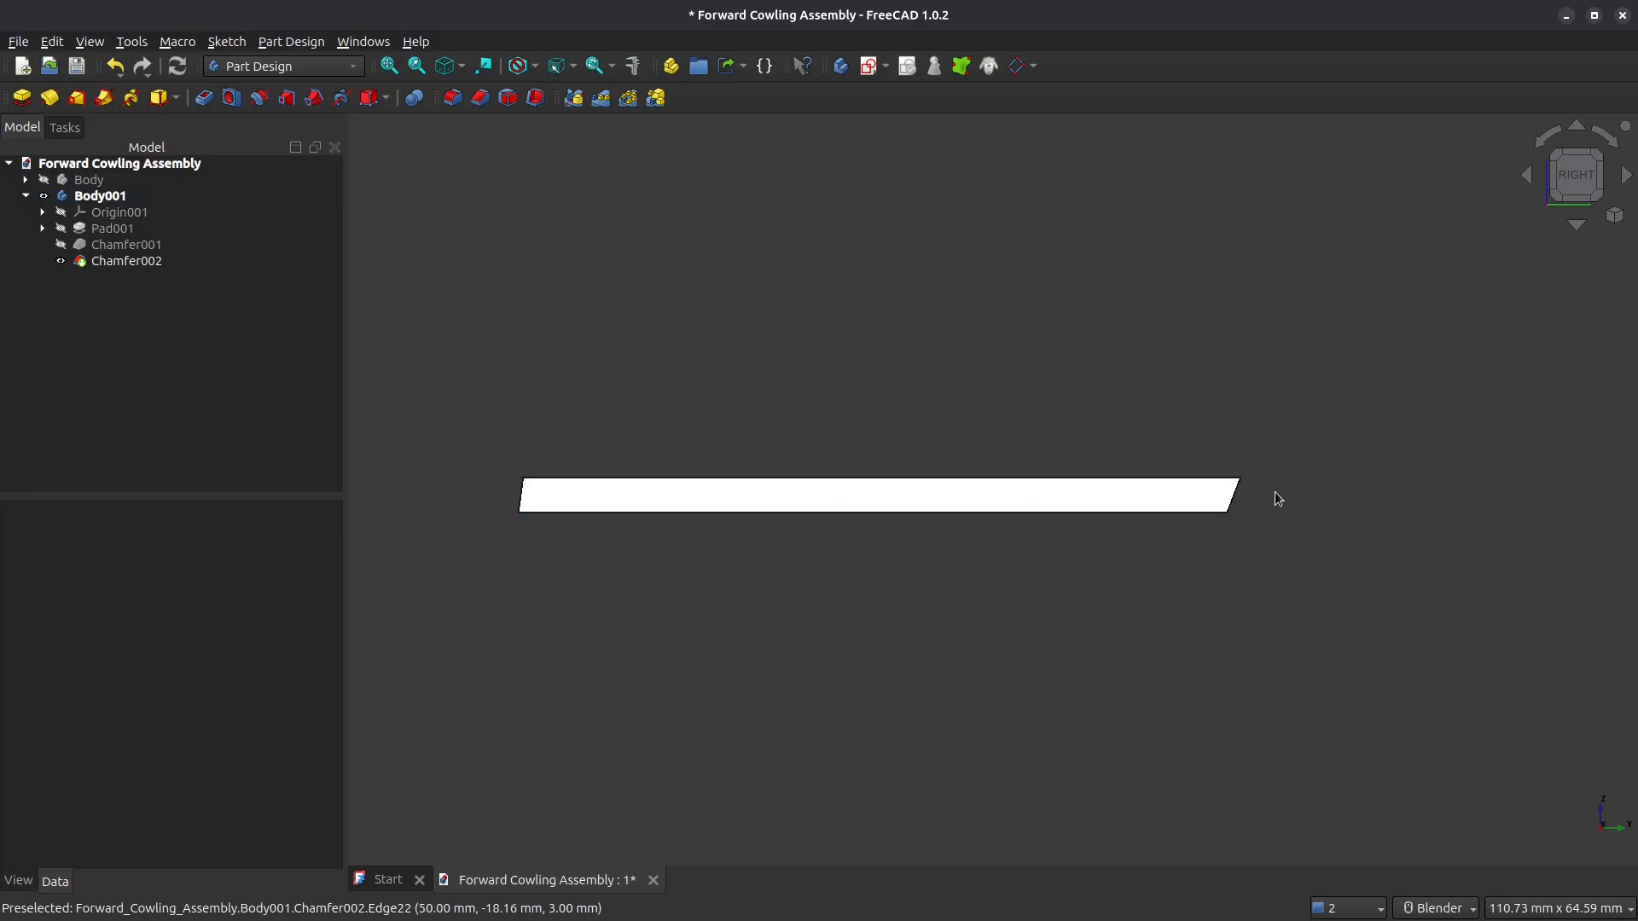
middle_click_drag(1052, 450, 1049, 458)
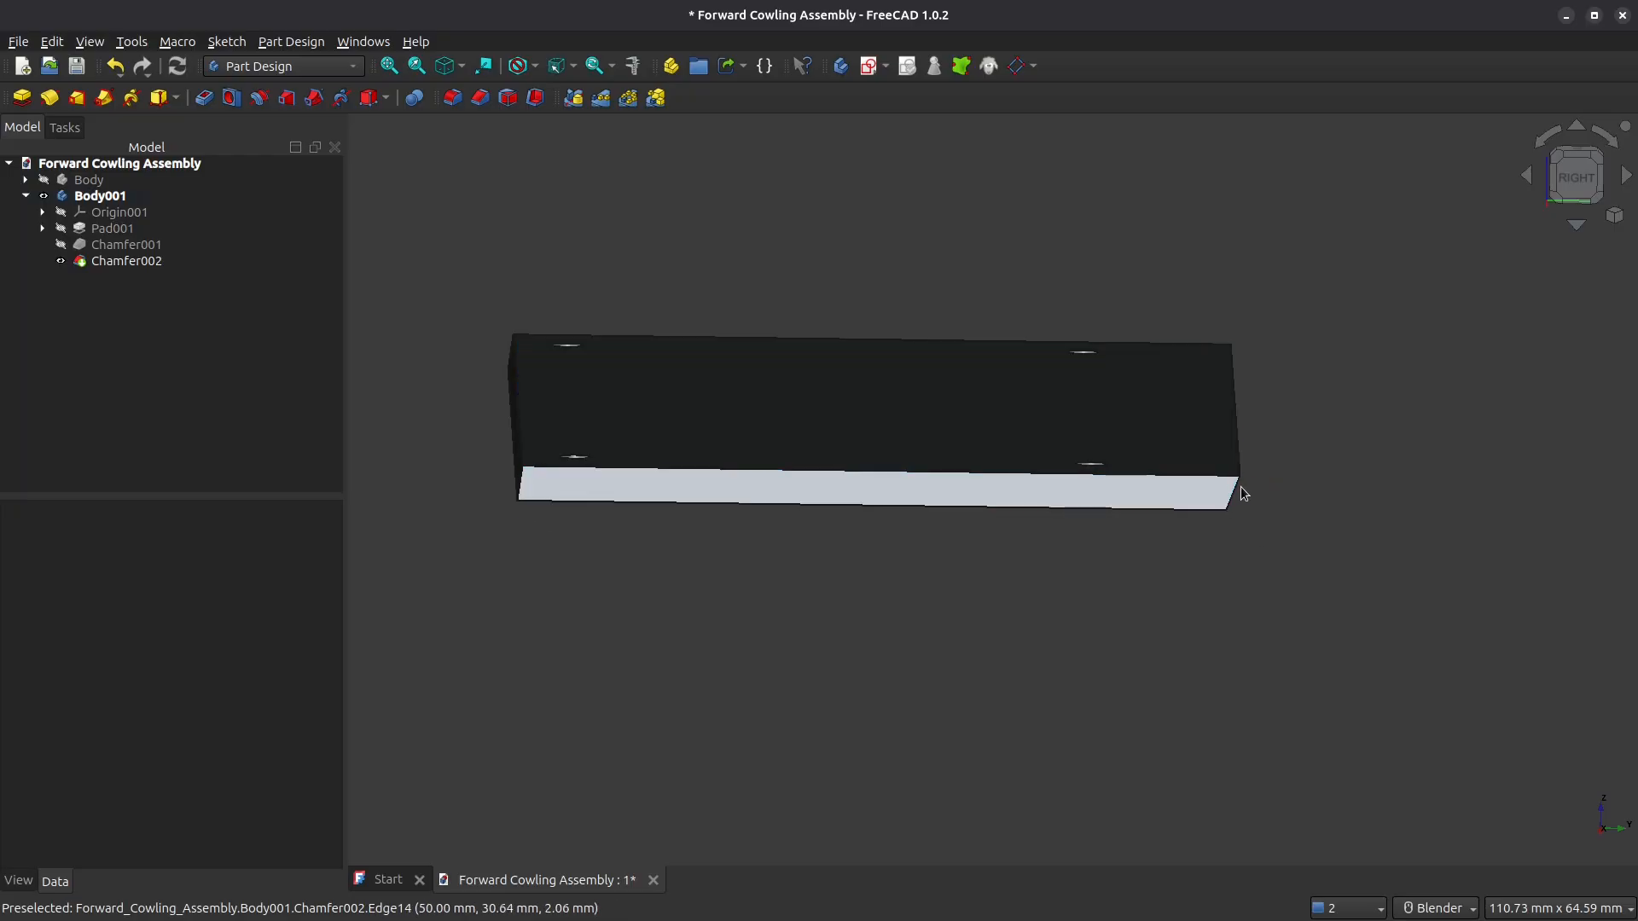
mouse_move(1244, 494)
middle_mouse_down()
mouse_move(1229, 461)
mouse_move(1218, 523)
mouse_move(1268, 506)
middle_mouse_up()
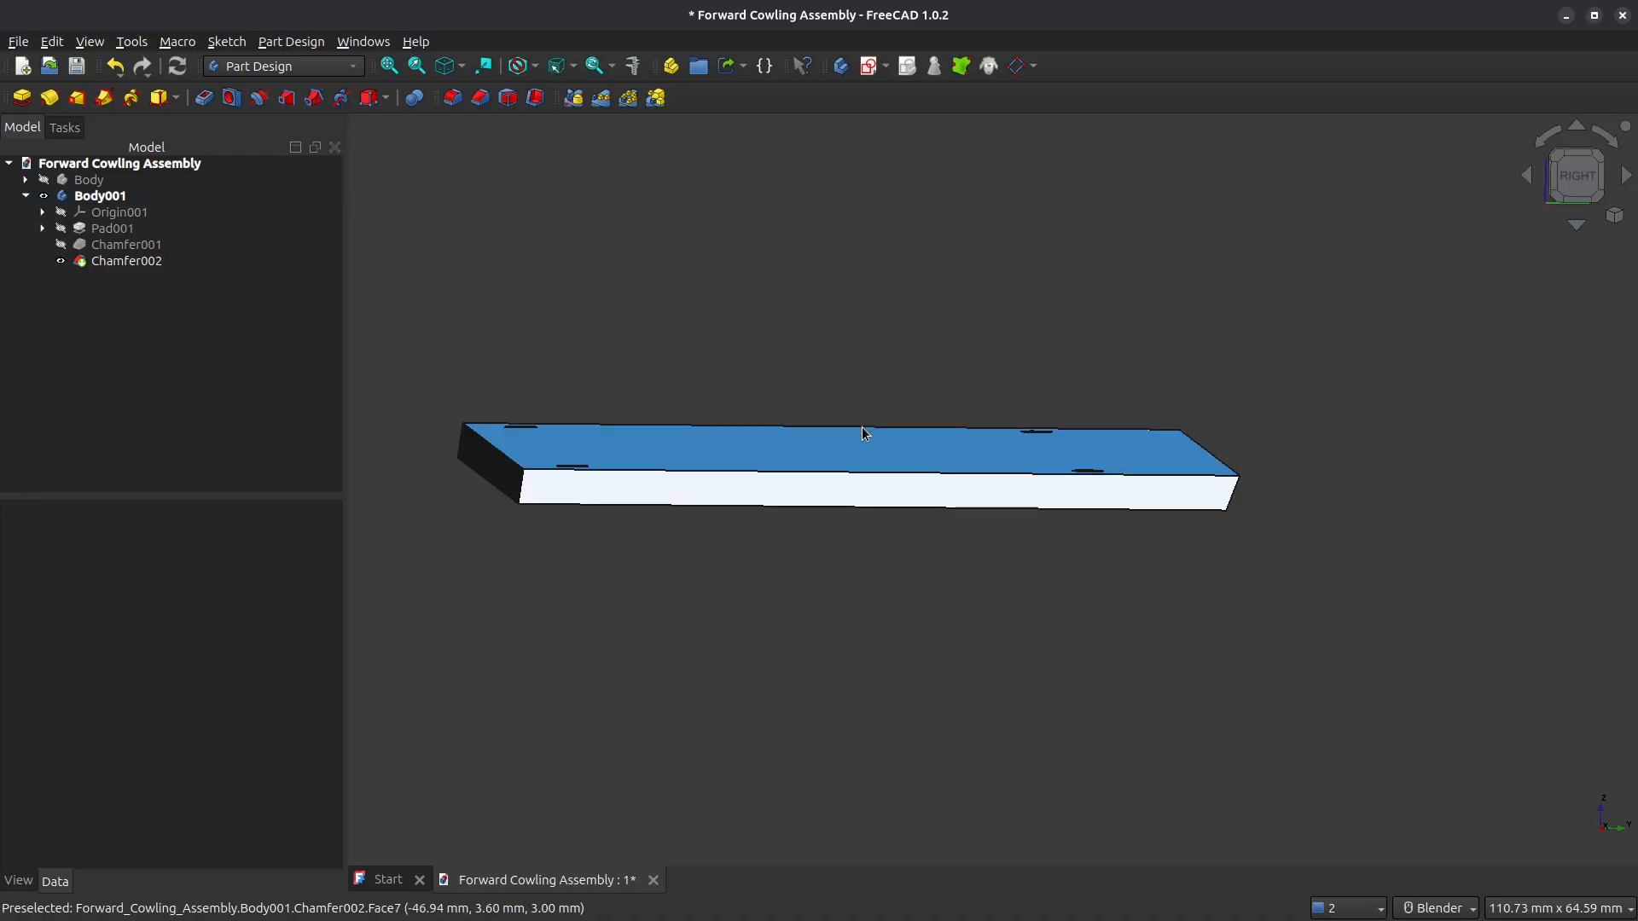
Step: Create a new sketch on the plate's top face
key("0")
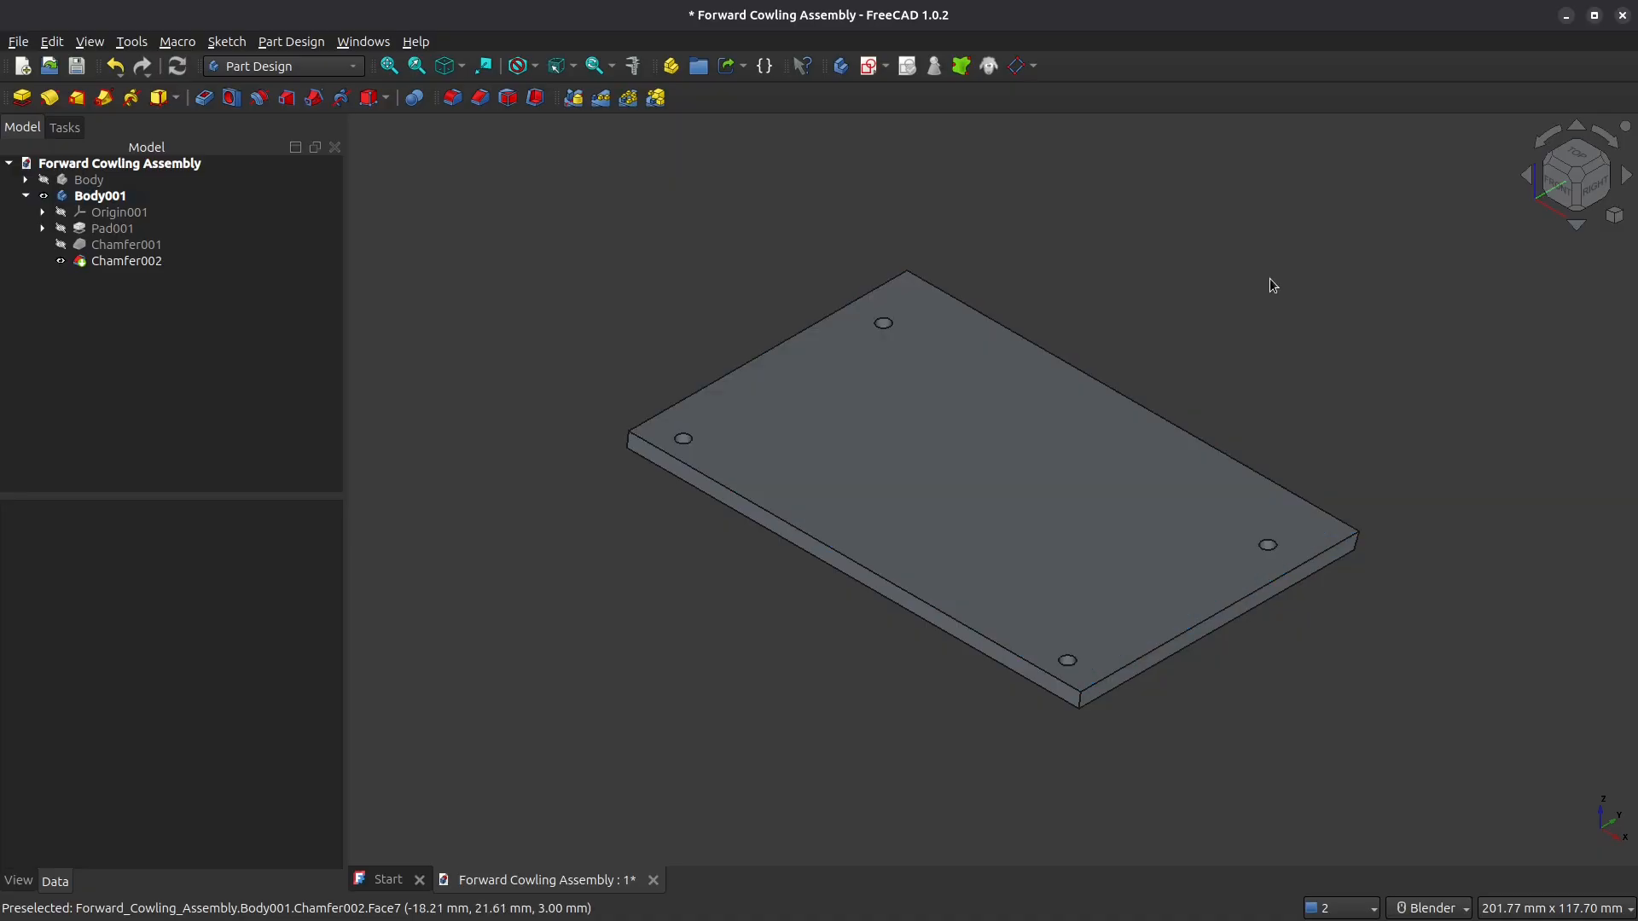
left_click(944, 445)
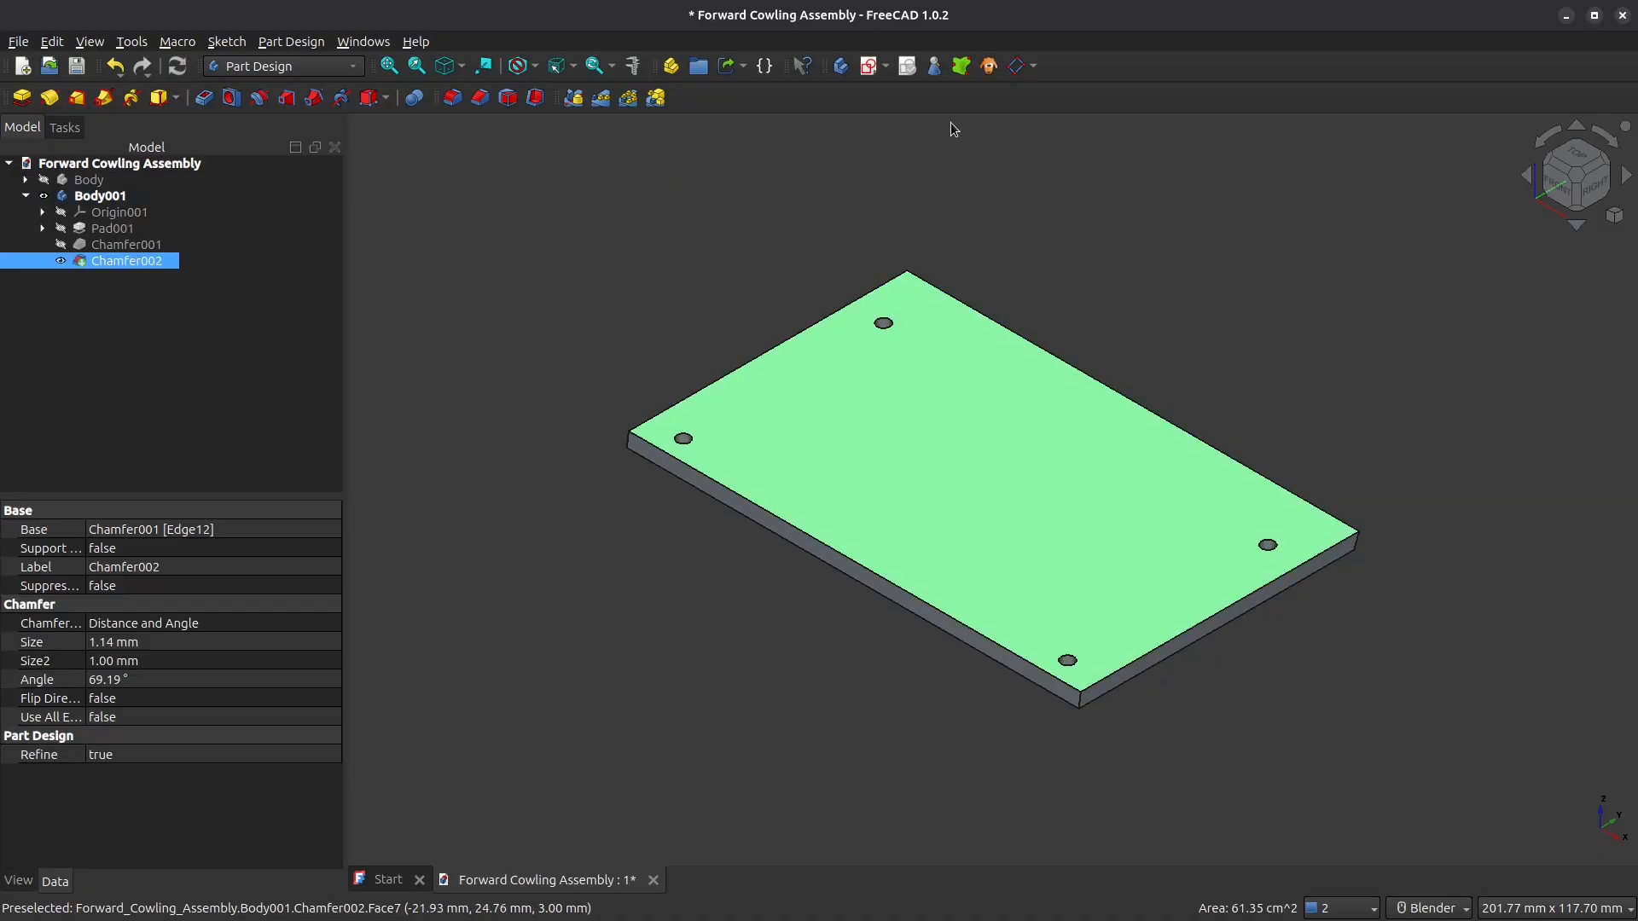
left_click(867, 65)
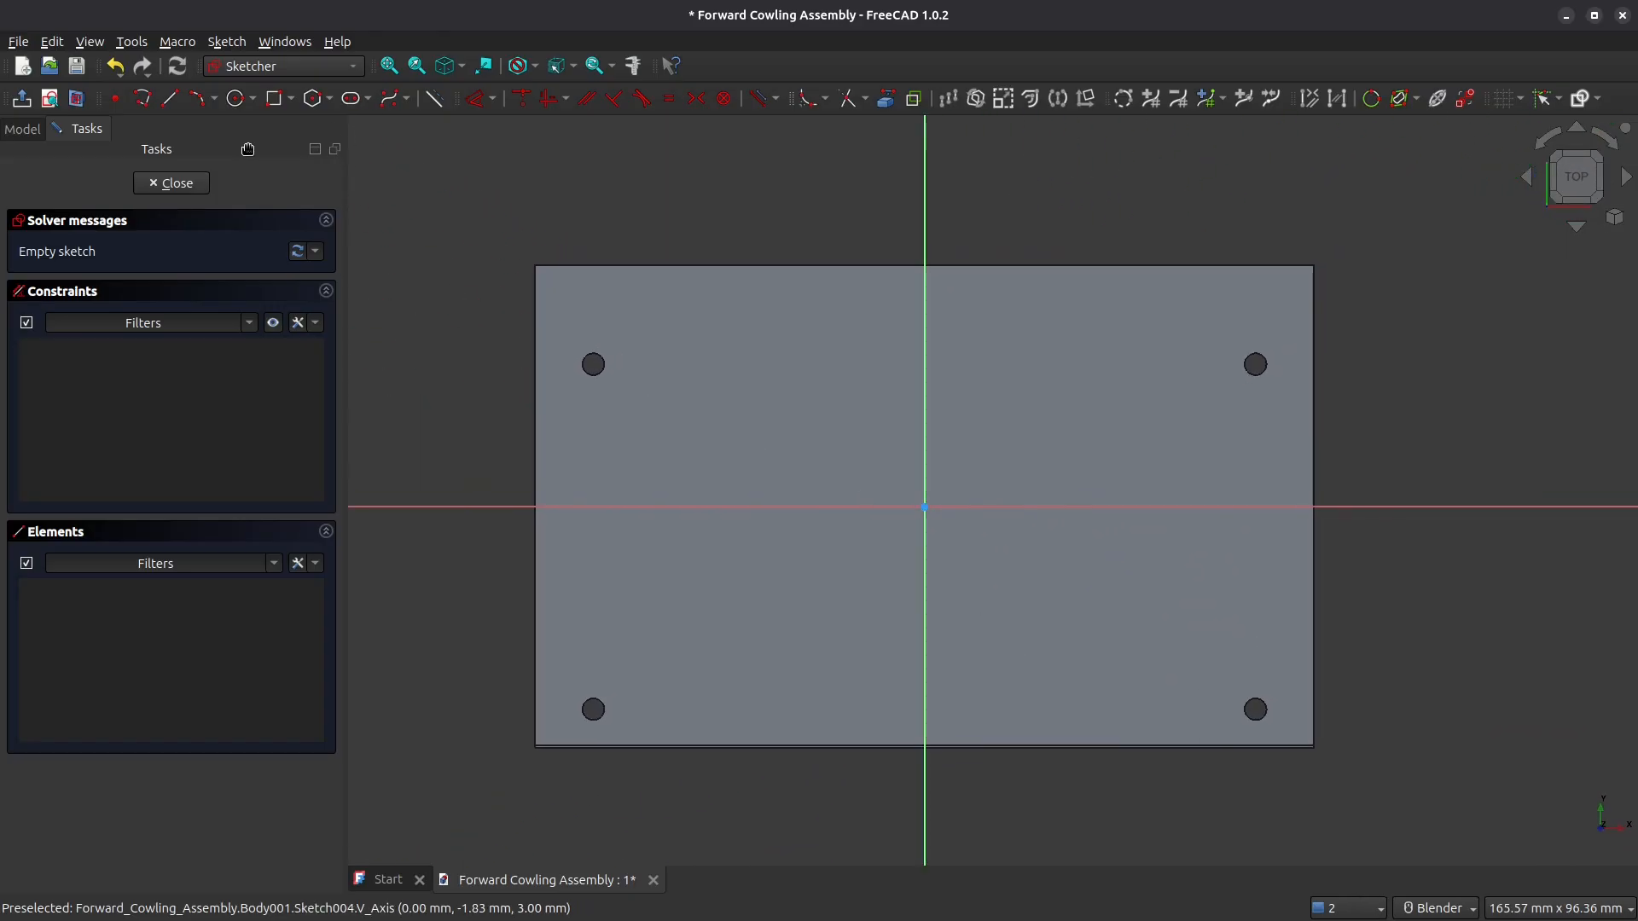
Step: Draw a column of four horizontal rectangles, each about 27 mm wide and 6 mm high, on the left half of the plate
left_click(274, 98)
left_click(674, 359)
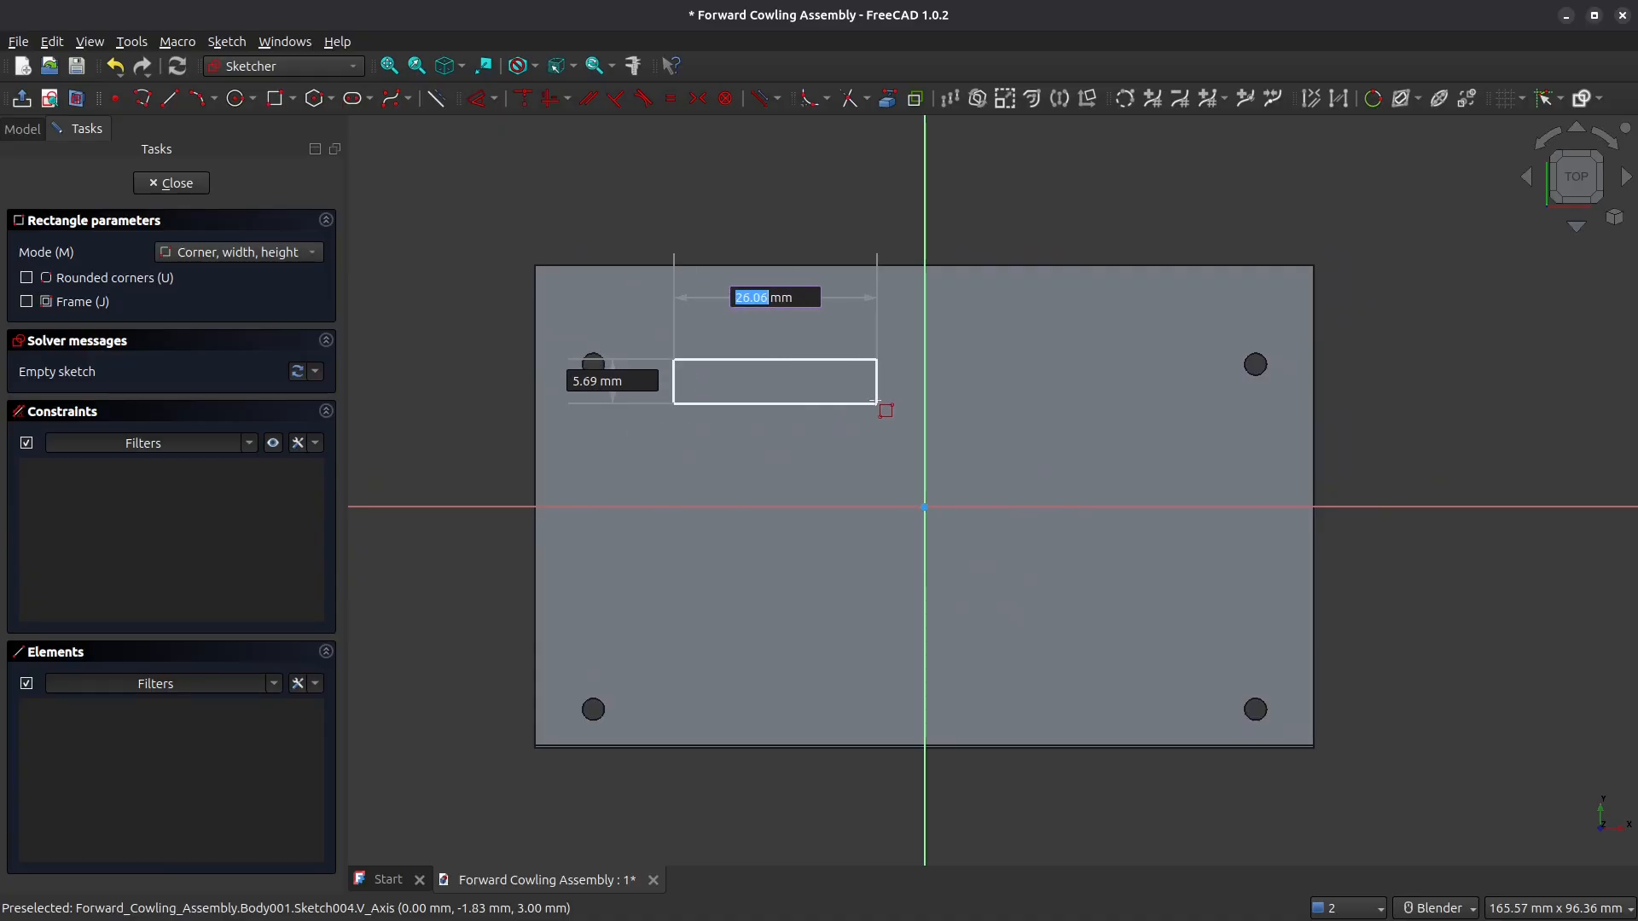
left_click(887, 401)
left_click(671, 445)
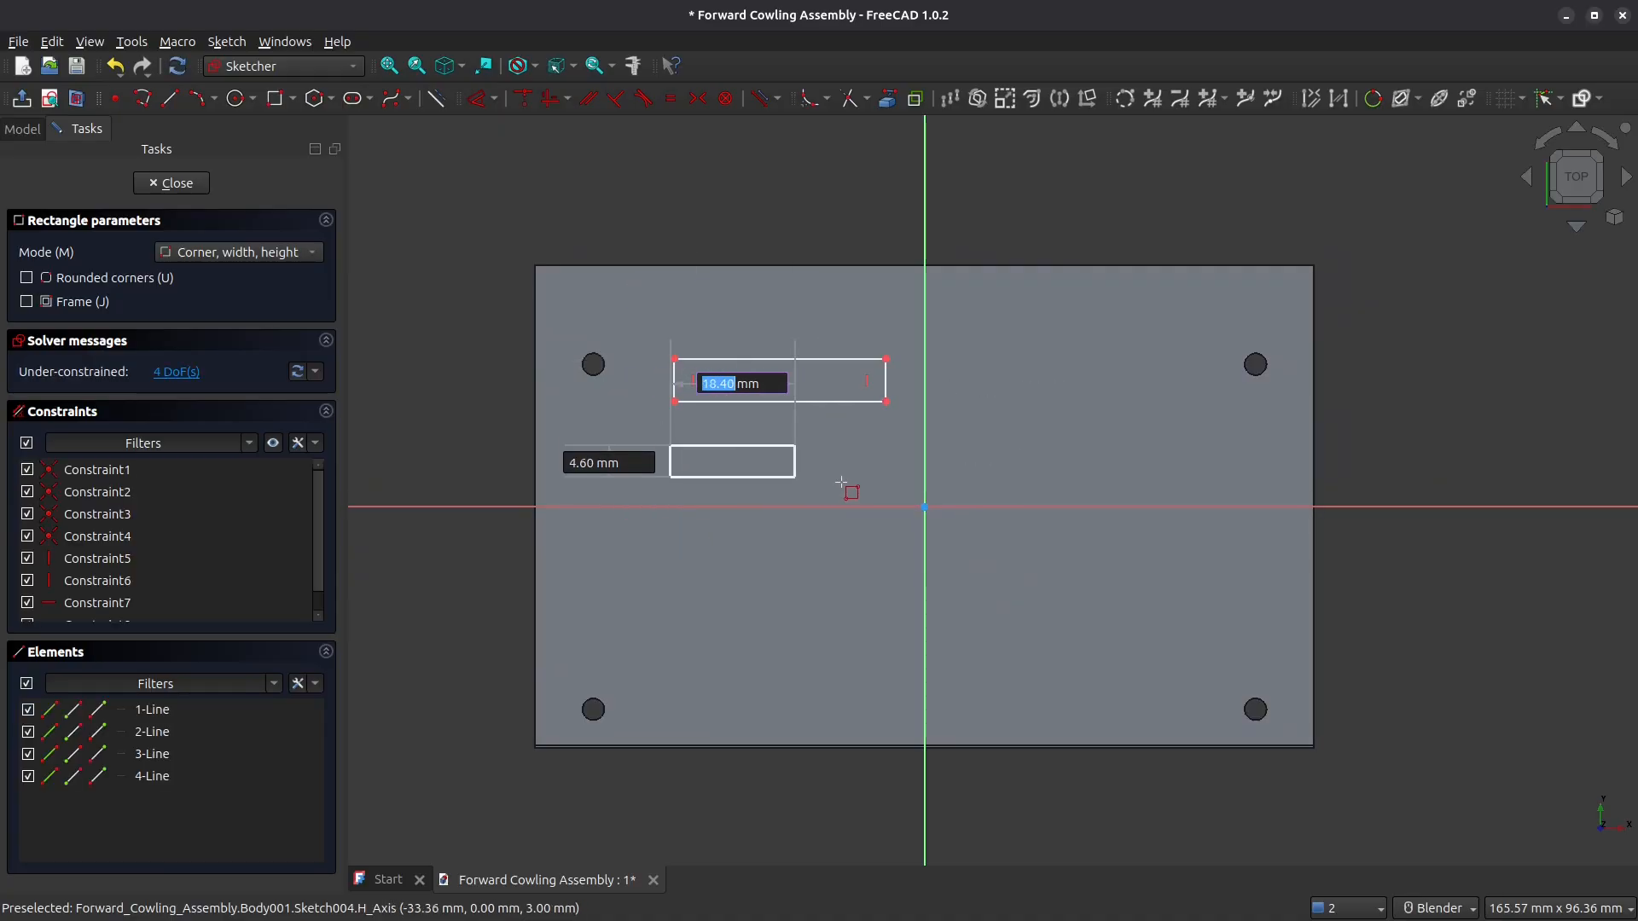
left_click(889, 486)
left_click(672, 537)
left_click(897, 573)
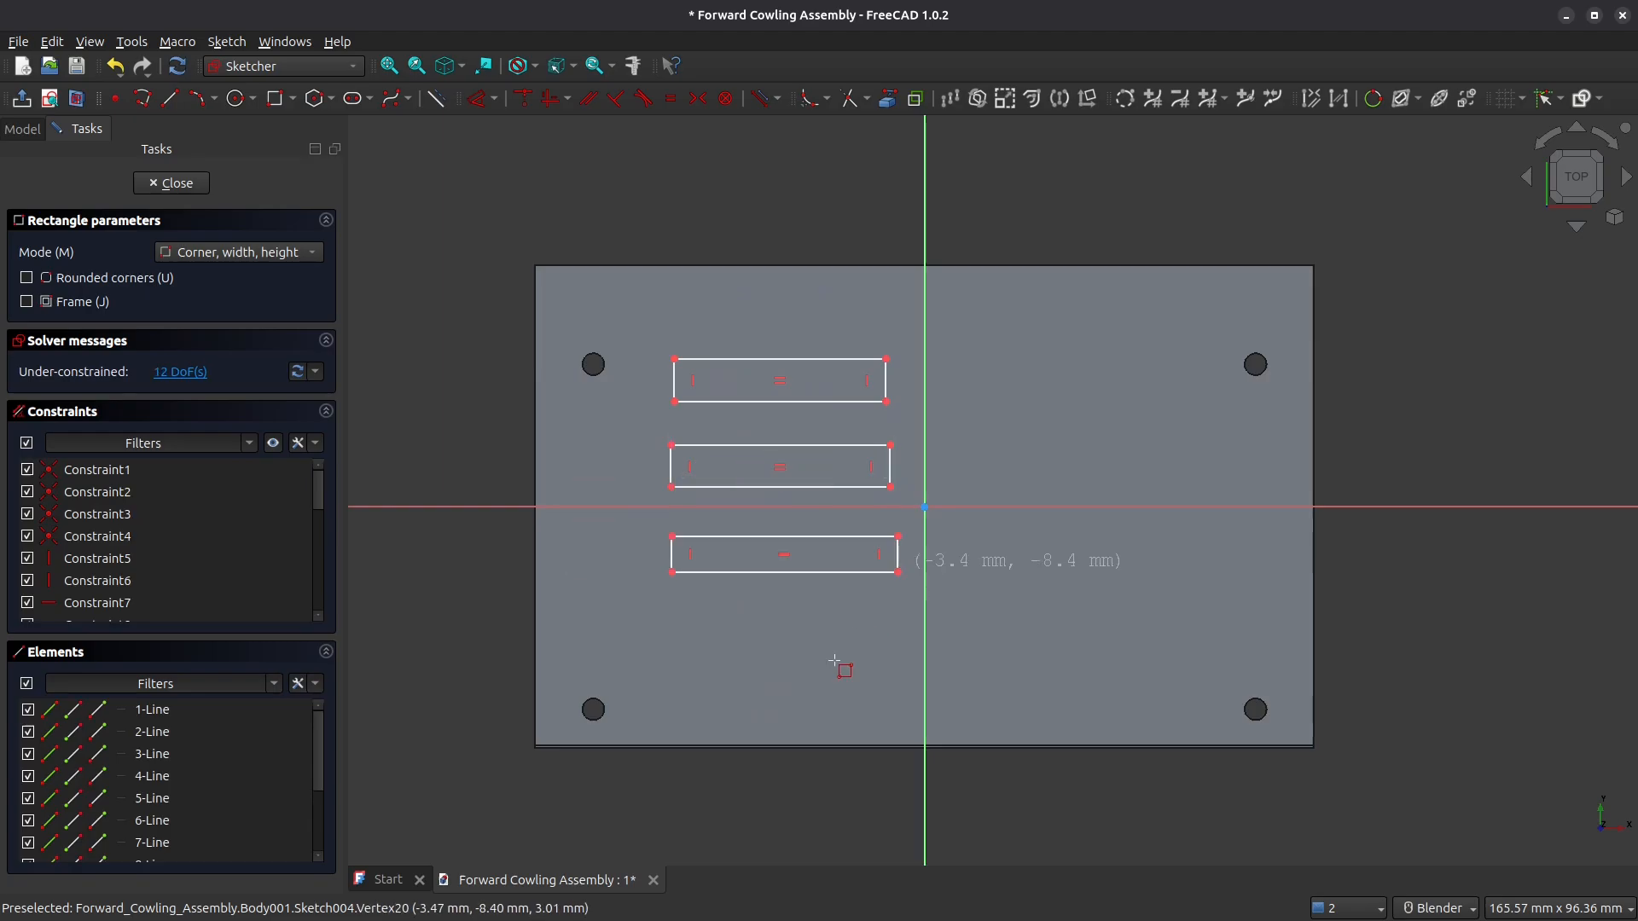
left_click(665, 611)
left_click(874, 667)
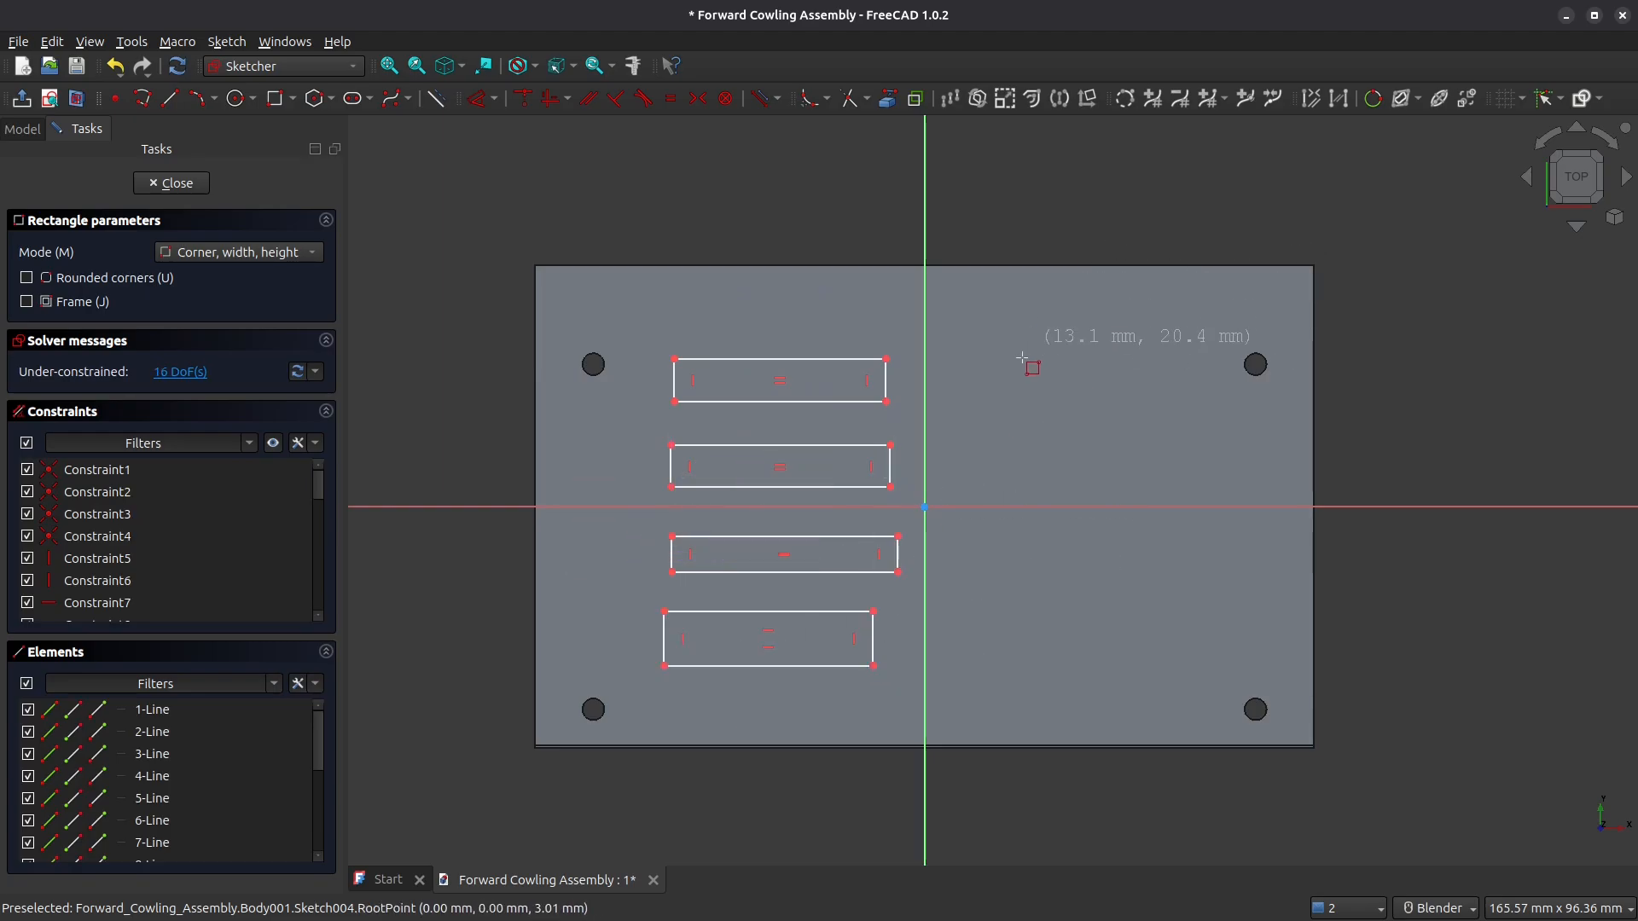
Step: Draw a matching column of four horizontal rectangles, each about 27 mm wide and 6 mm high, on the right half of the plate
left_click(993, 346)
left_click(1196, 394)
left_click(990, 441)
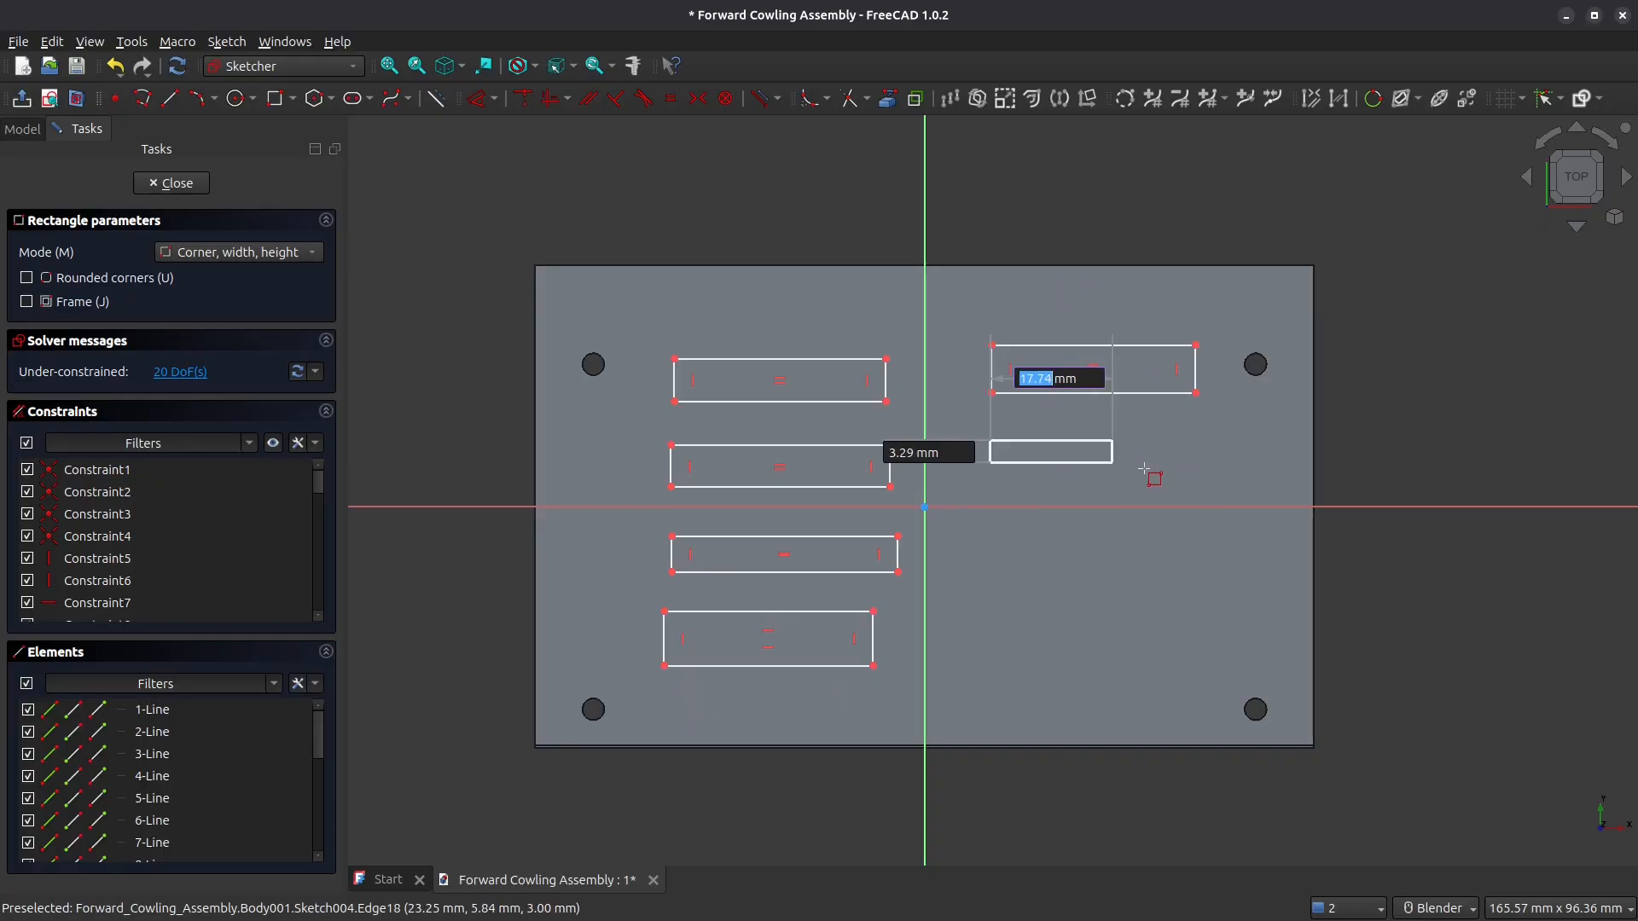
left_click(1203, 485)
left_click(990, 537)
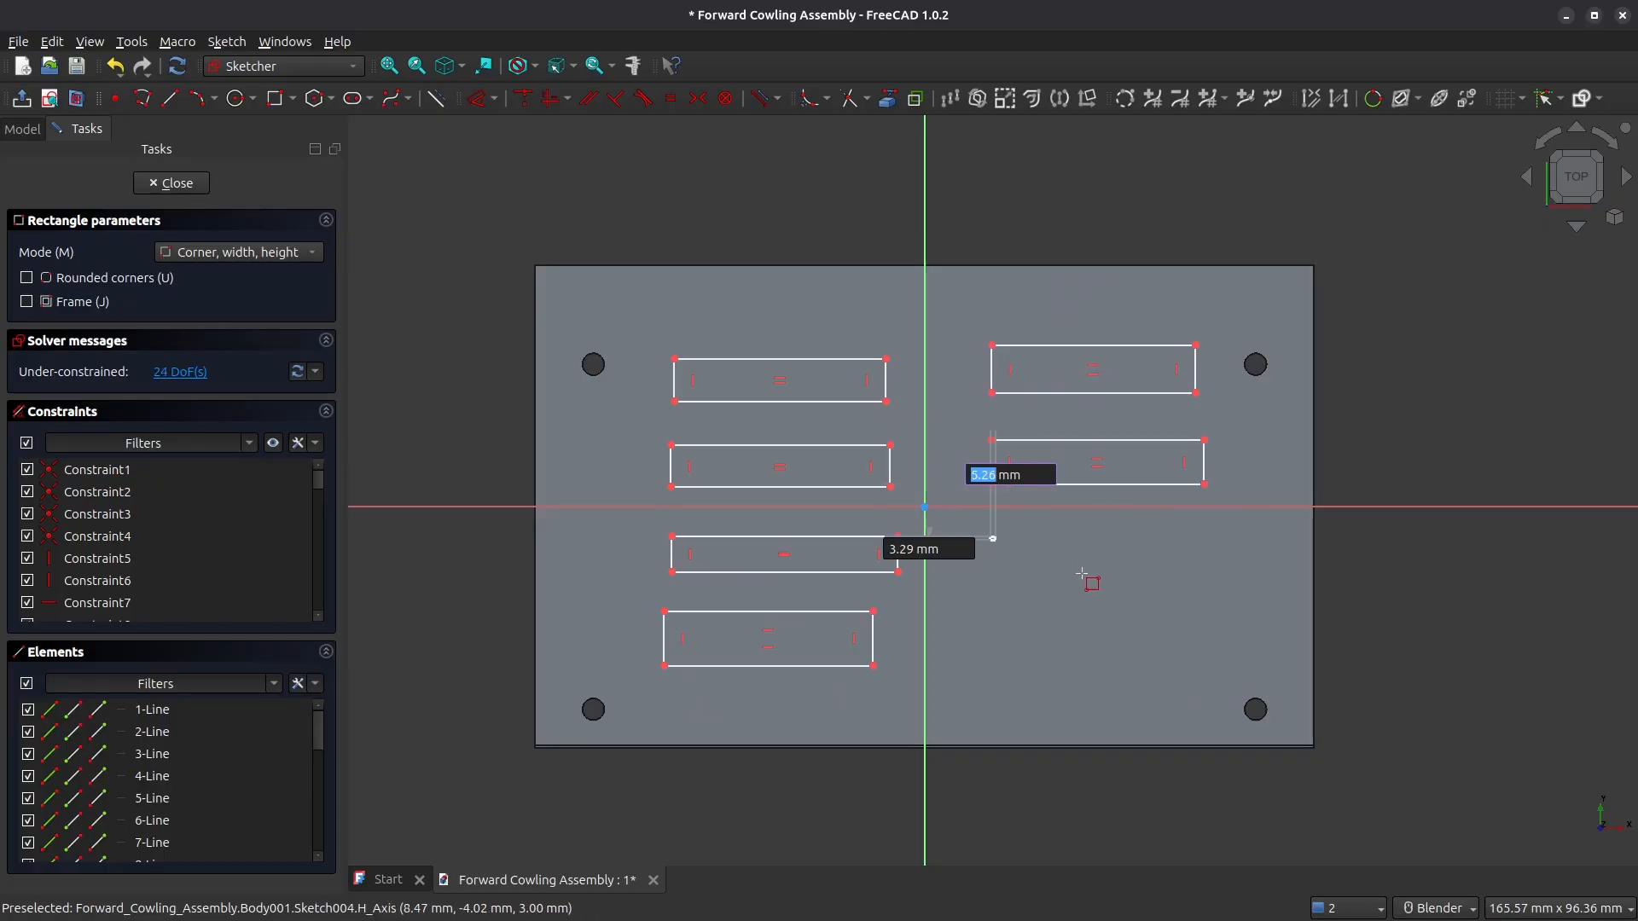
left_click(1199, 576)
left_click(994, 611)
left_click(1208, 664)
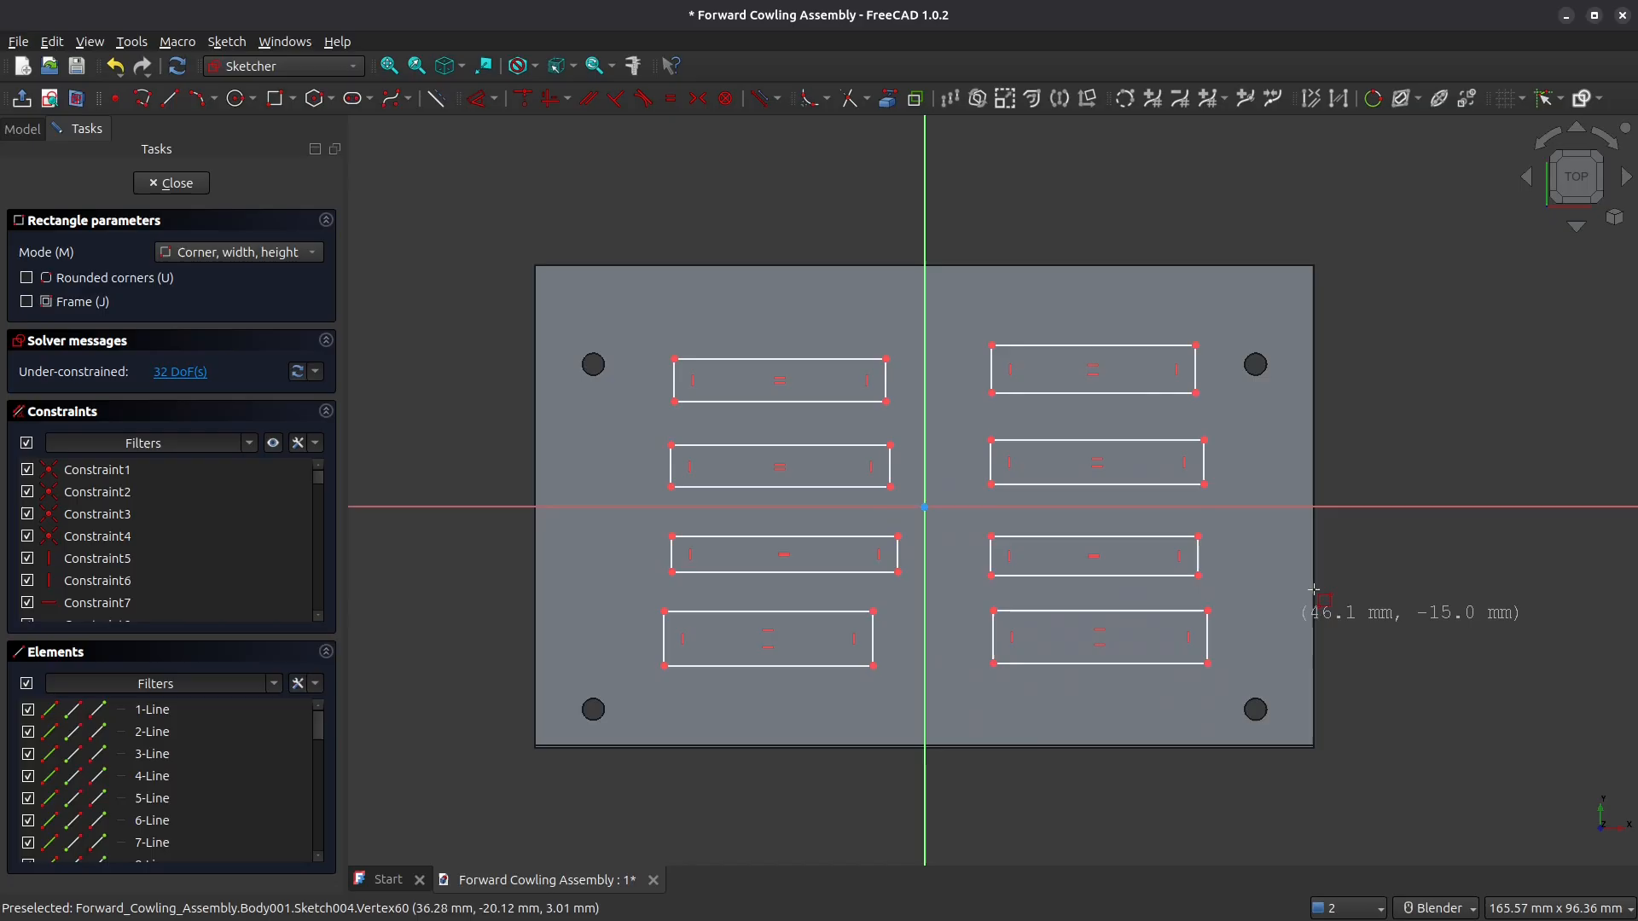
key("Escape")
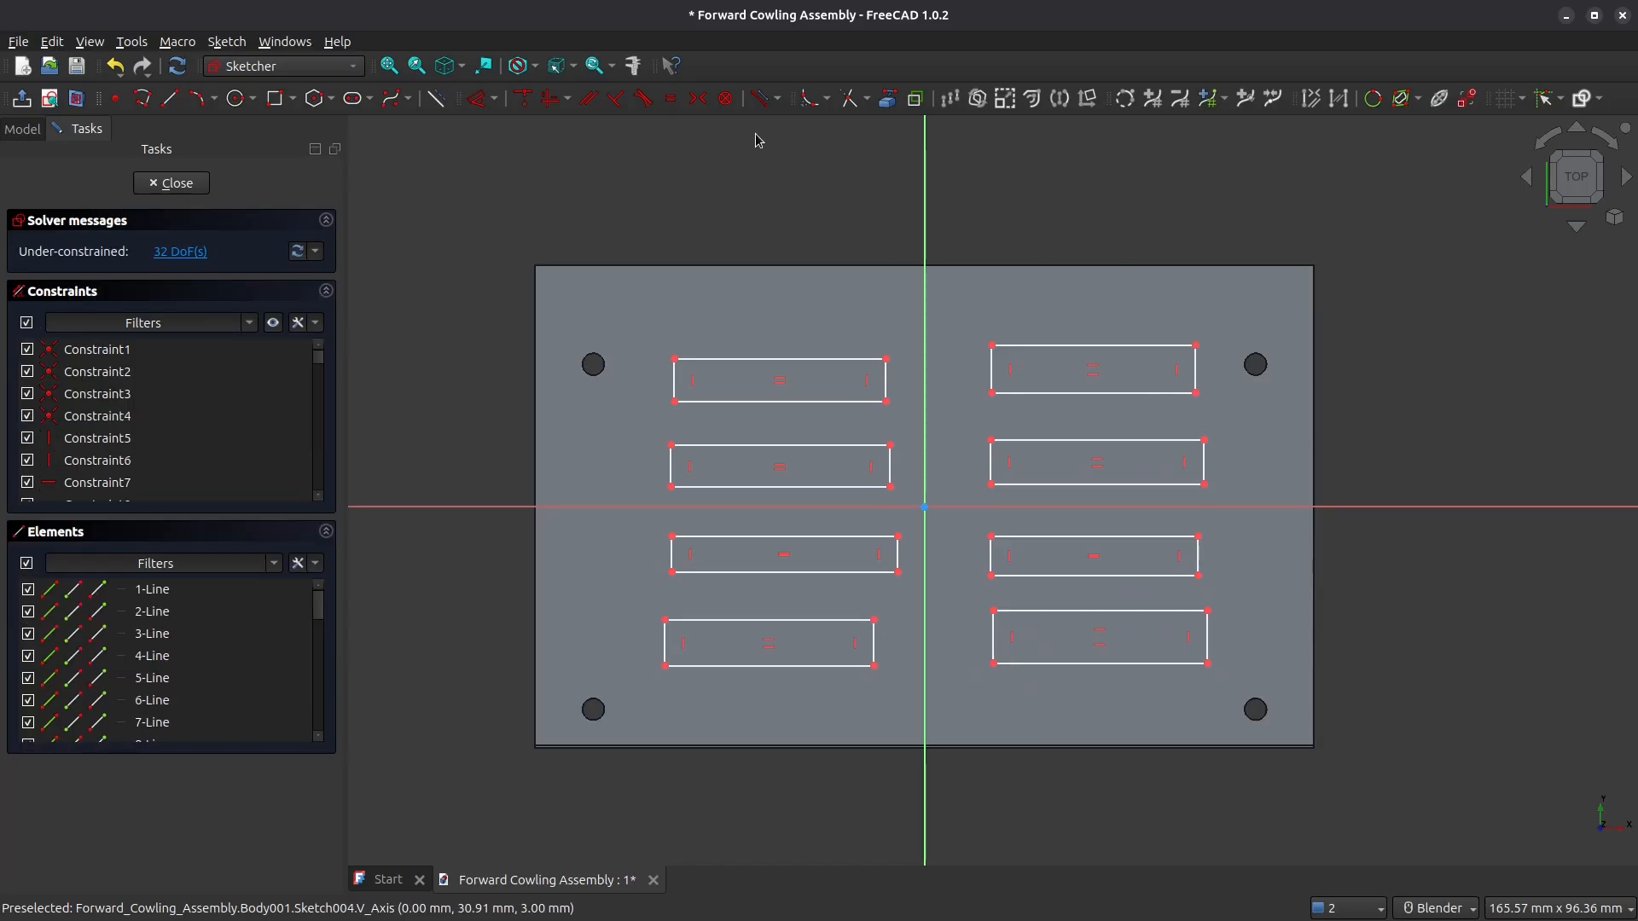
Step: Constrain the upper horizontal edges of all eight rectangles to equal length
left_click(783, 359)
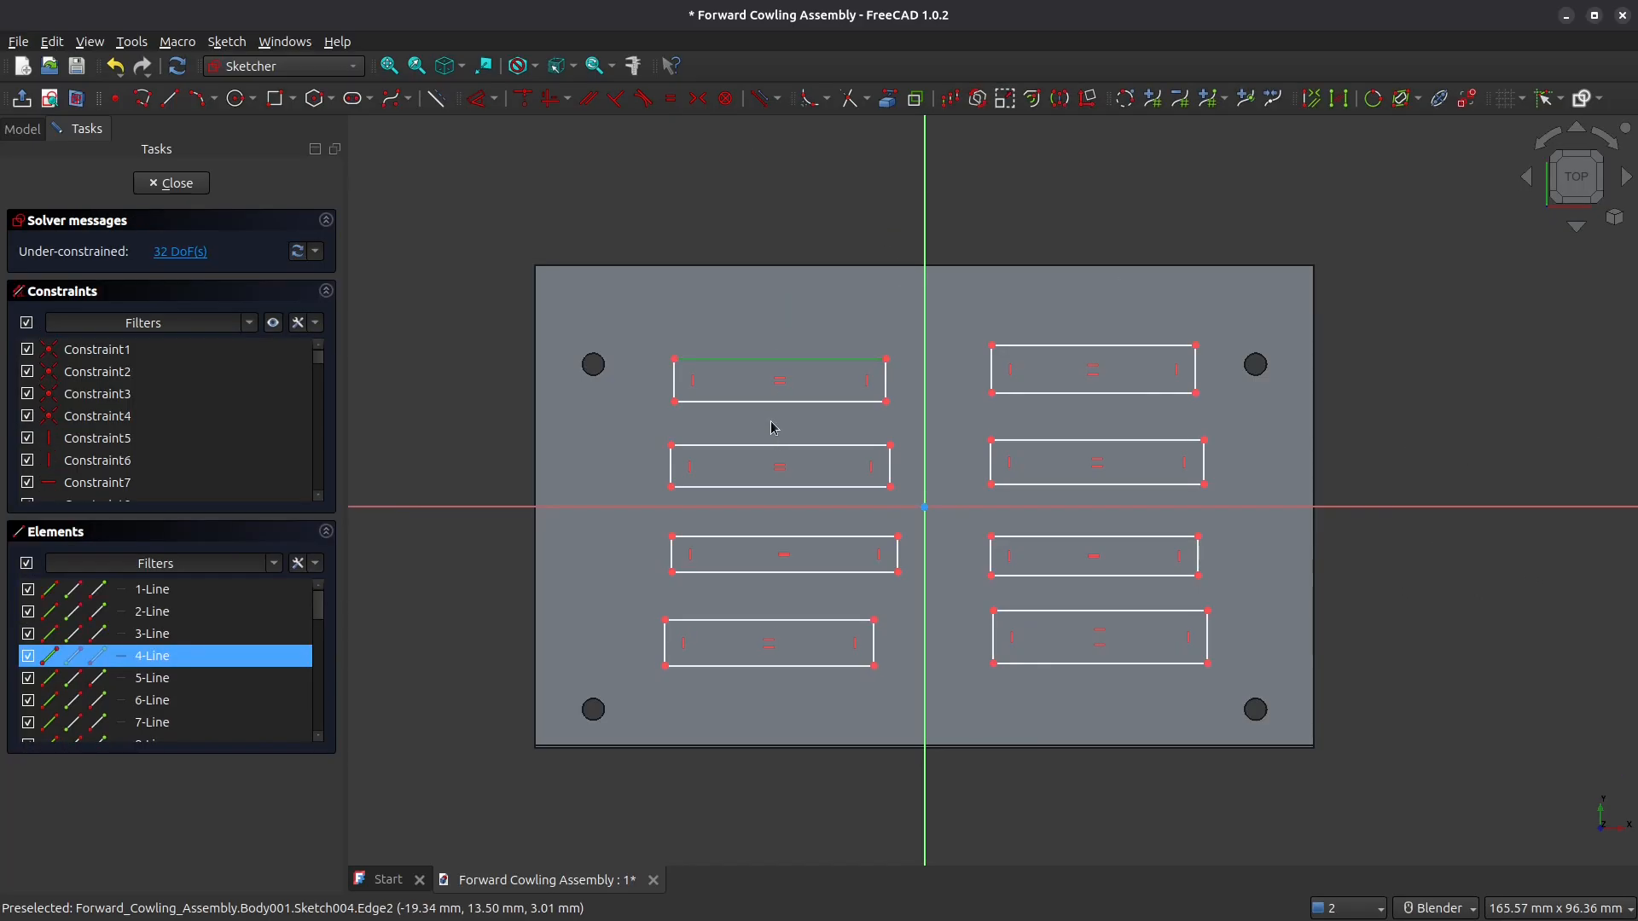
left_click(777, 446)
left_click(786, 540)
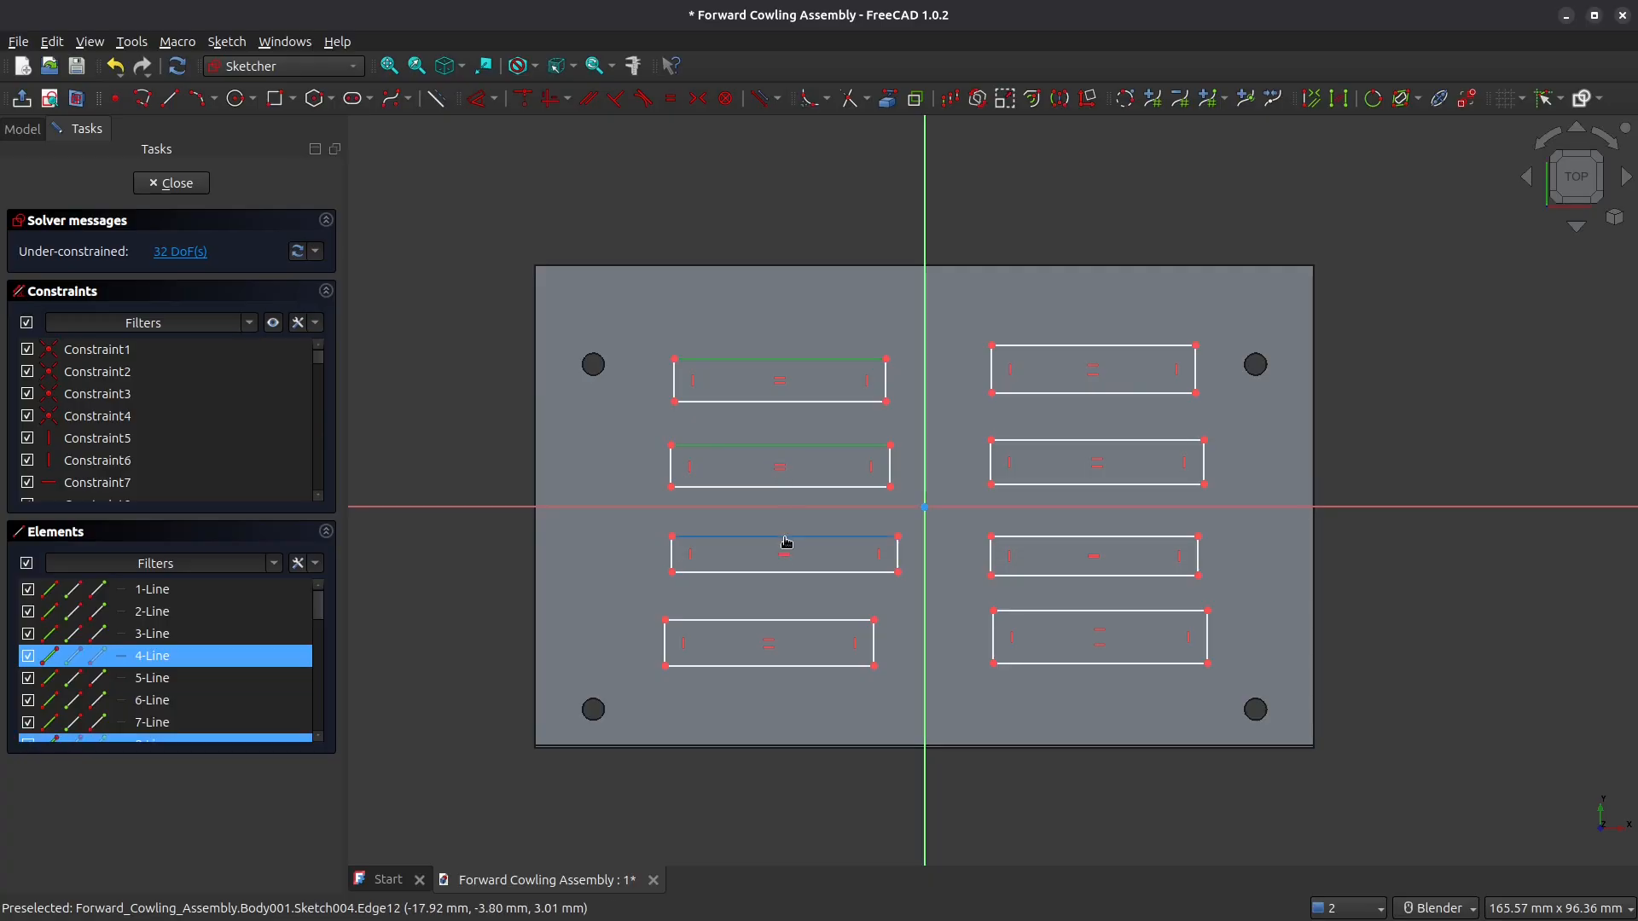
left_click(805, 620)
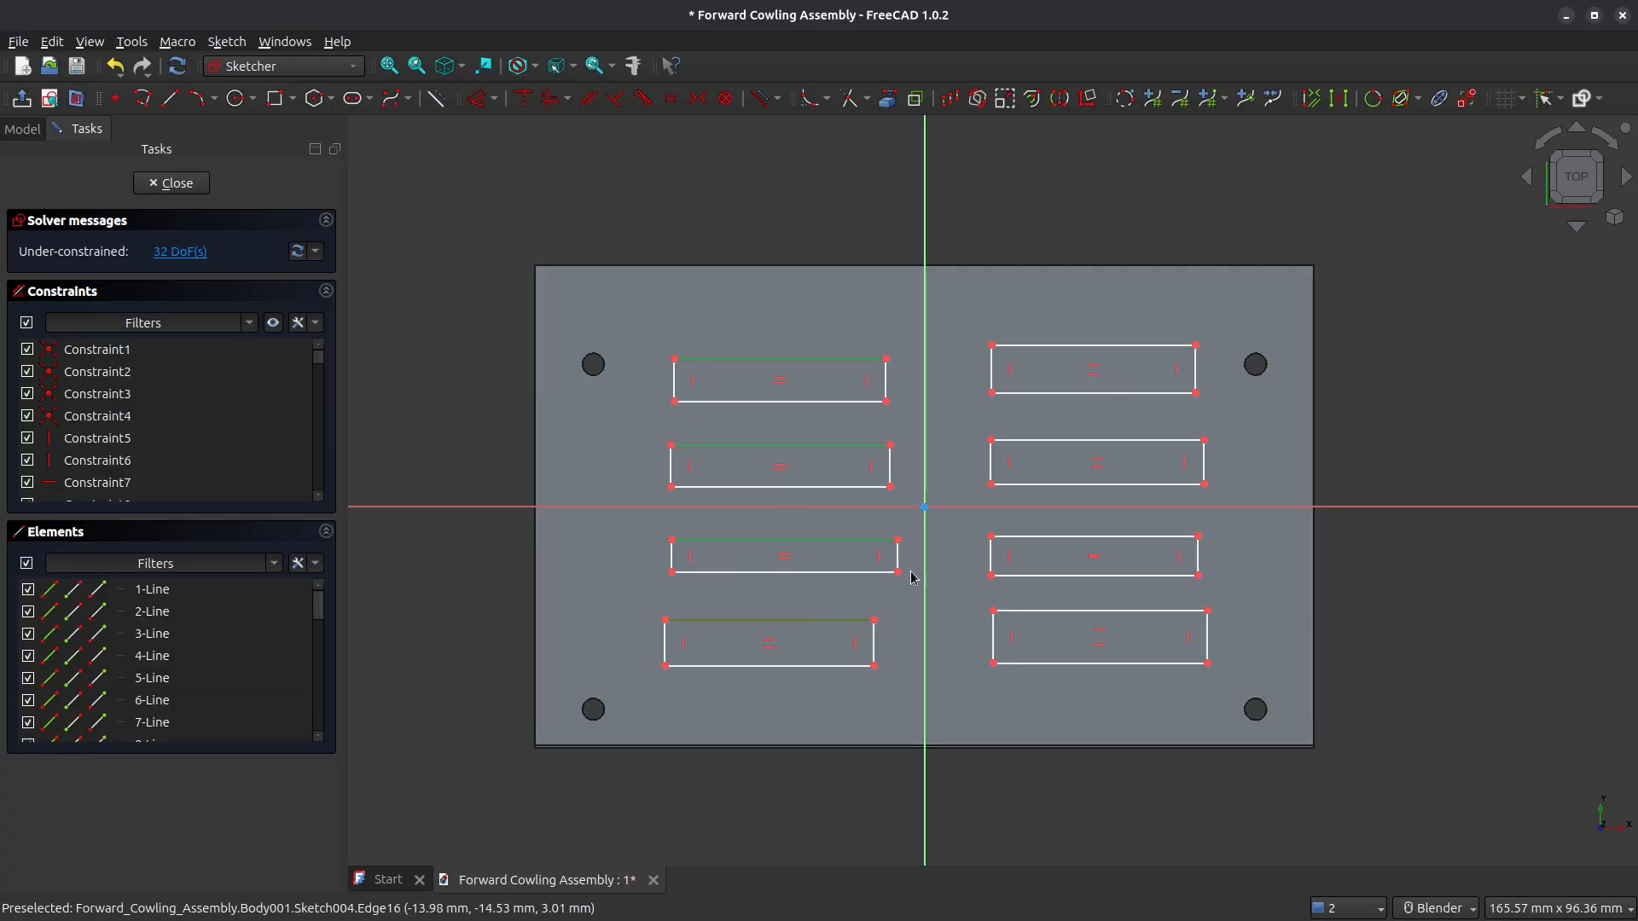
left_click(1144, 346)
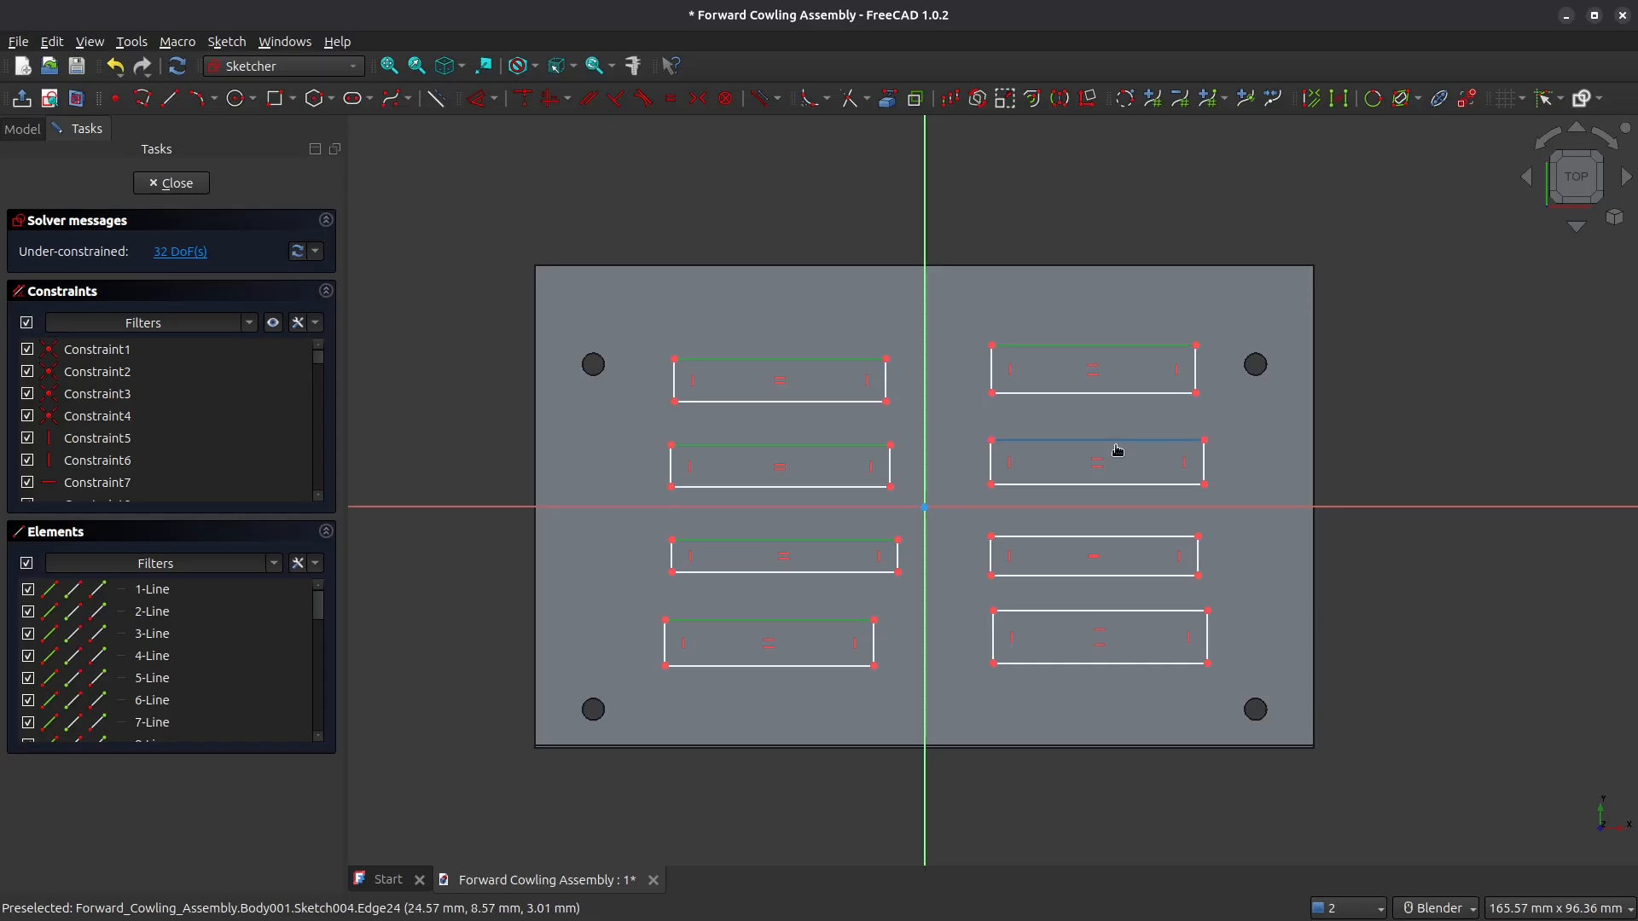
left_click(1118, 442)
left_click(1135, 611)
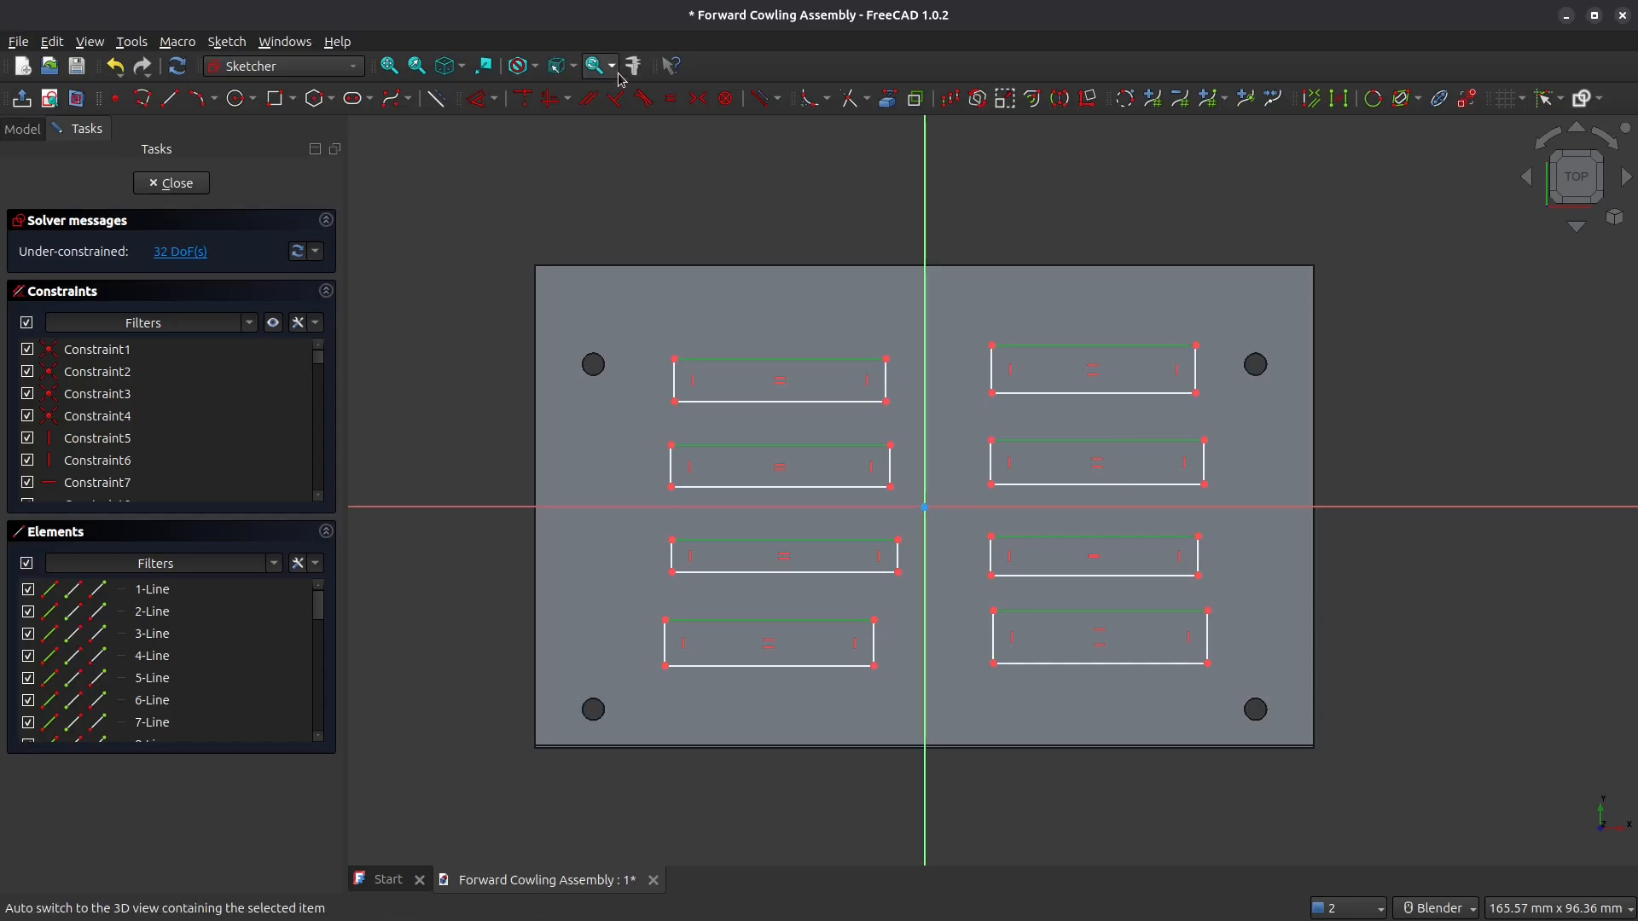
left_click(672, 98)
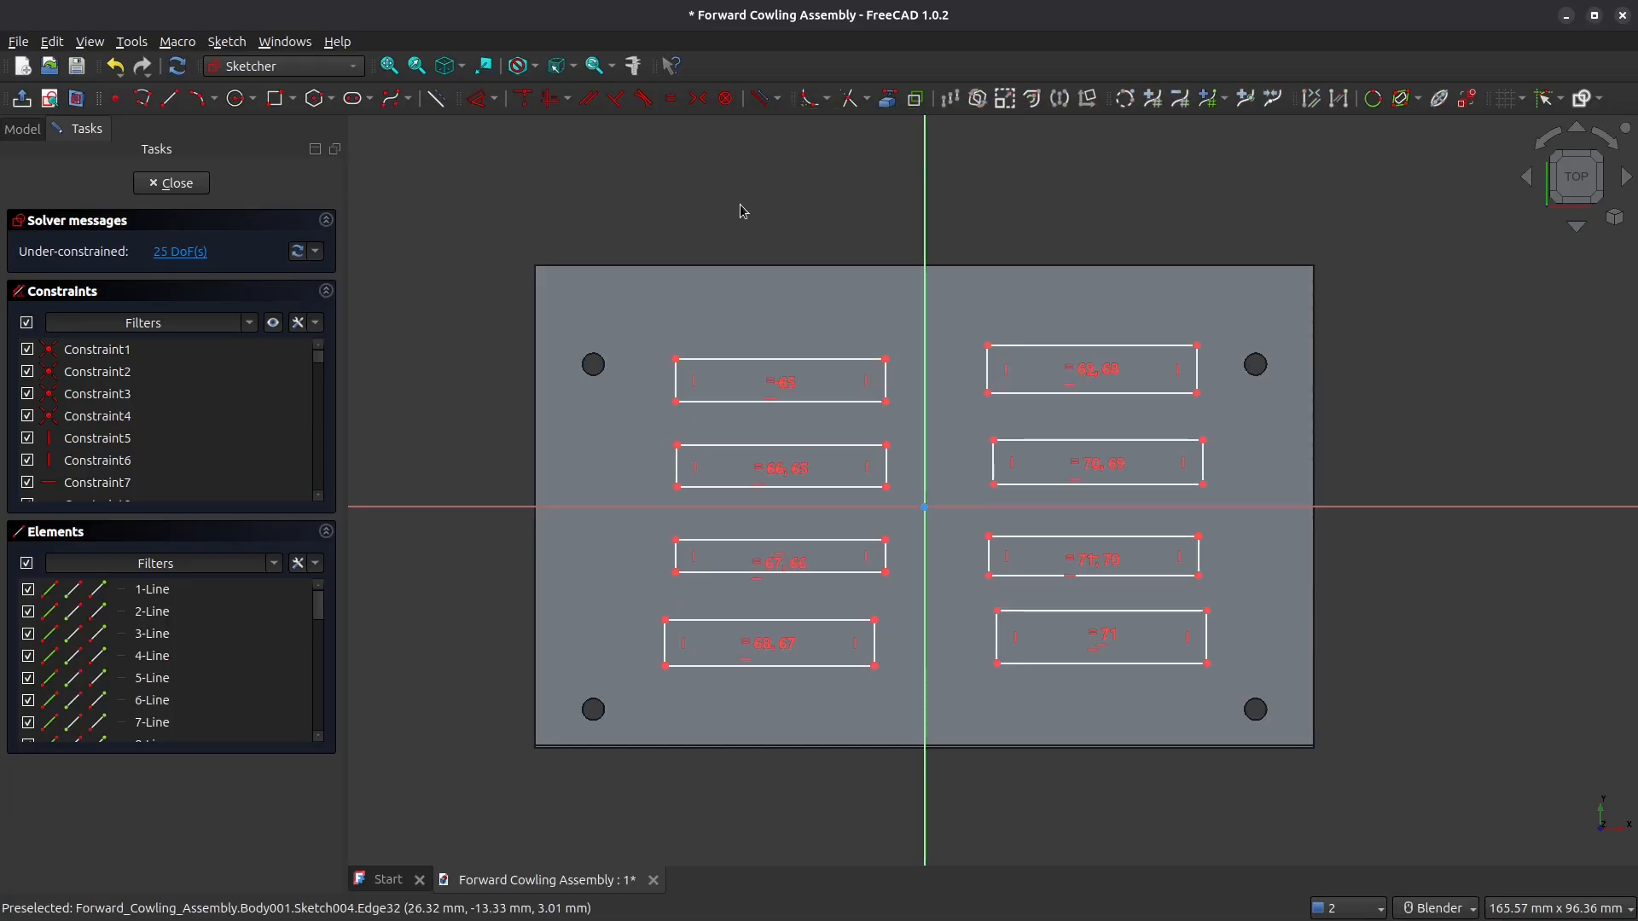
Step: Constrain the right-hand vertical edges of all eight rectangles to equal length
left_click(885, 384)
left_click(888, 467)
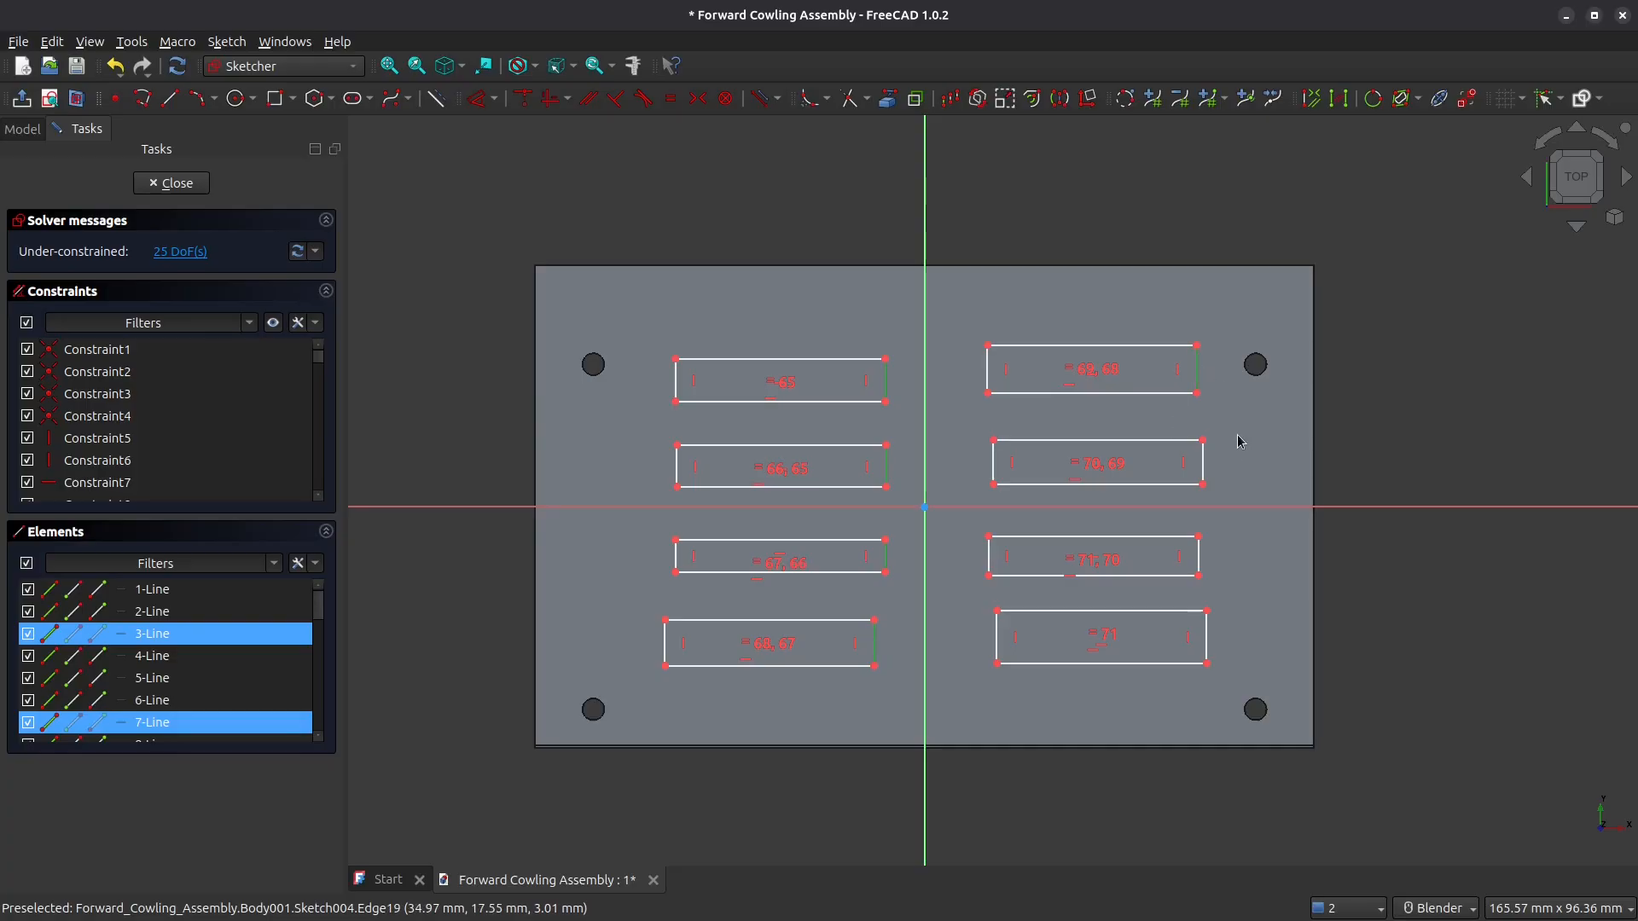
left_click(1213, 645)
left_click(670, 98)
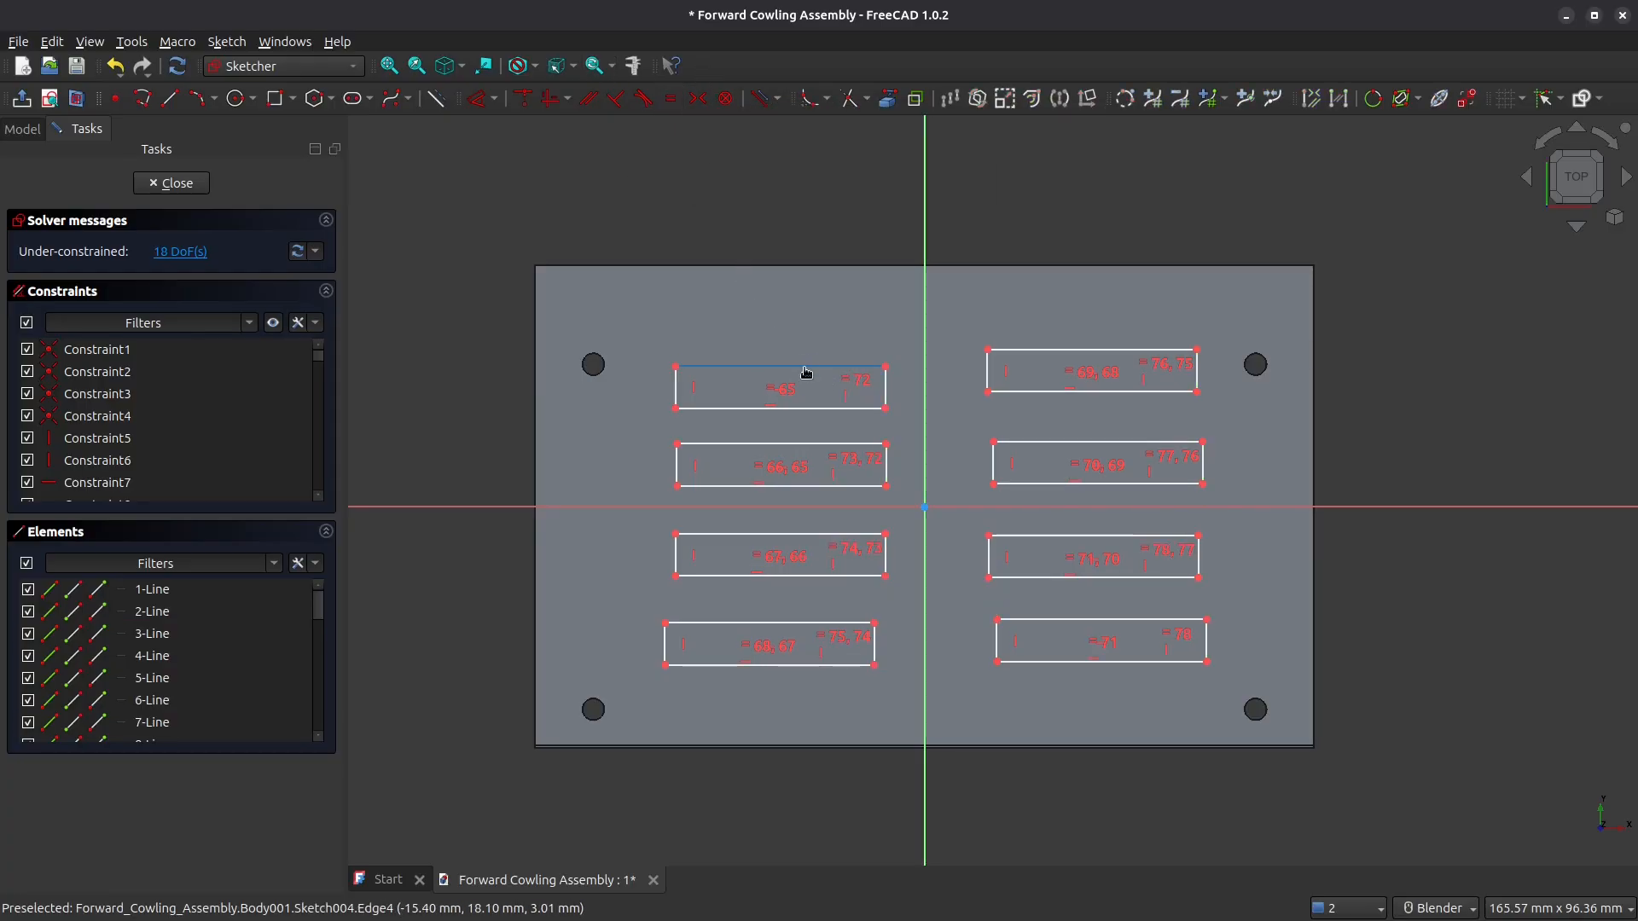
Step: Move the upper-left rectangle slightly up and make its lower right corner symmetric with the lowest left rectangle's upper right corner about the horizontal axis
left_click_drag(807, 373, 801, 352)
left_click(881, 393)
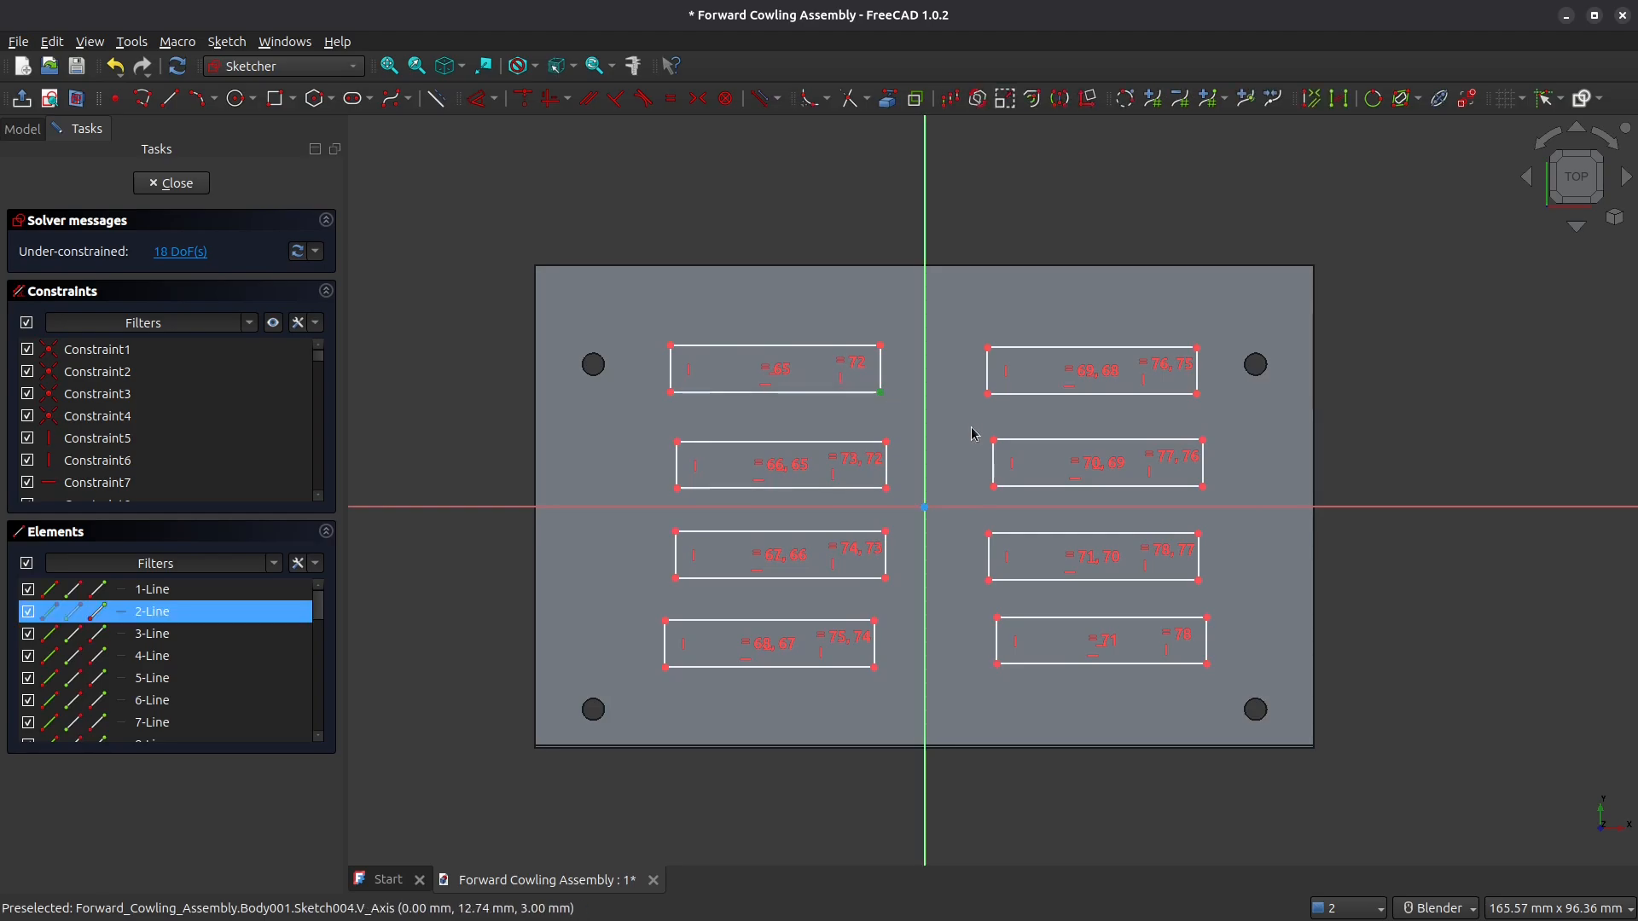
left_click(875, 622)
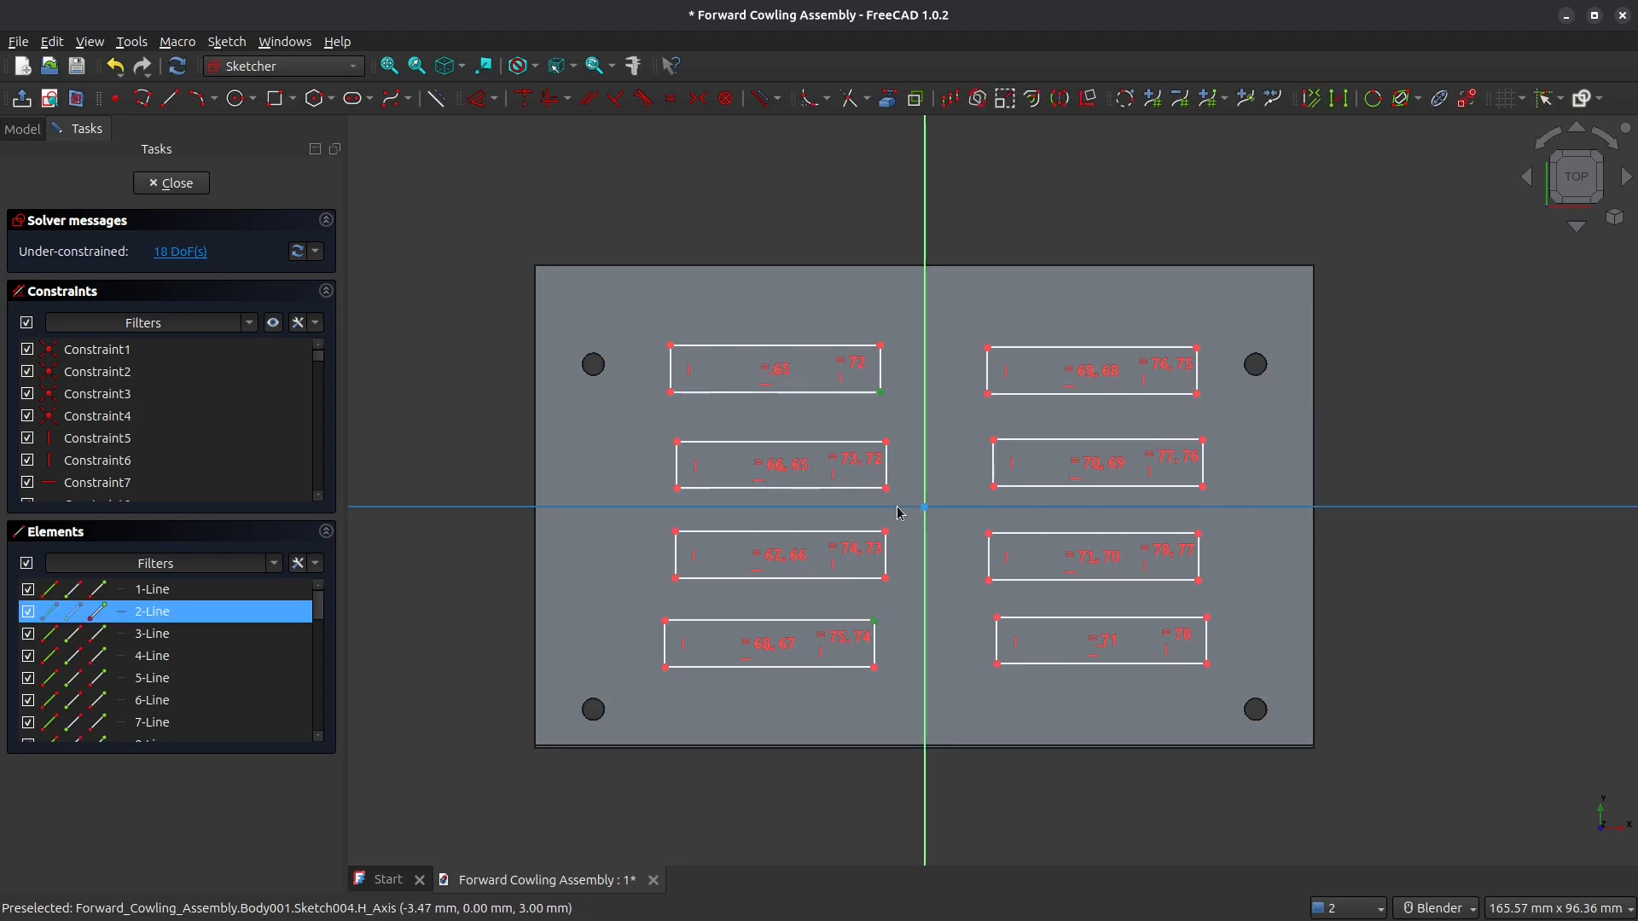
left_click(903, 508)
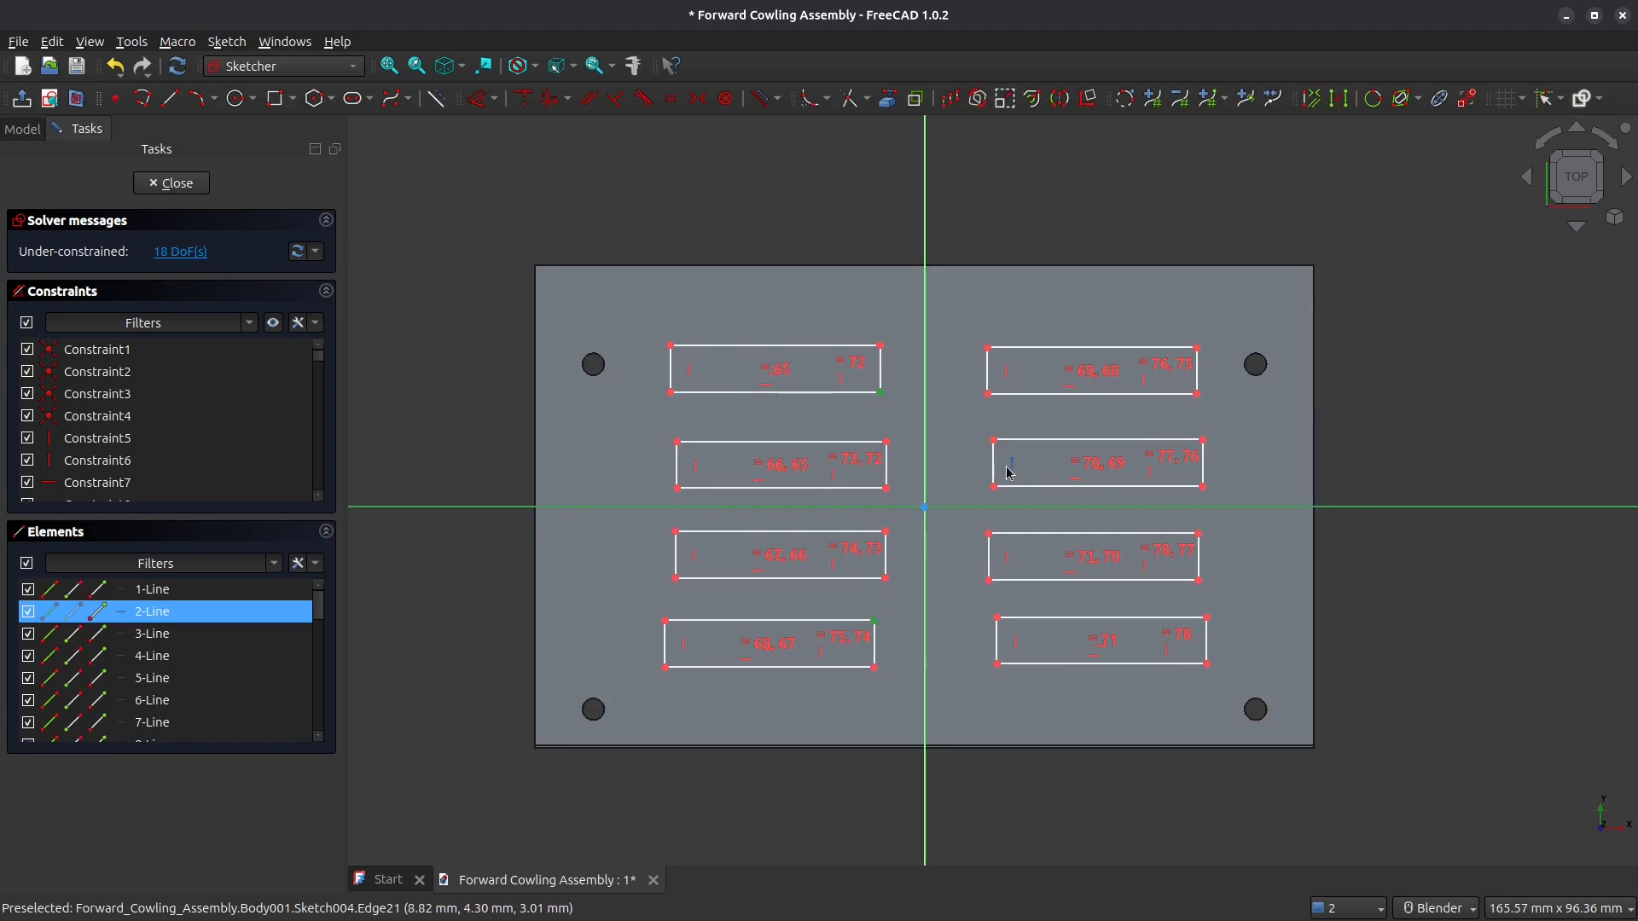
left_click(698, 98)
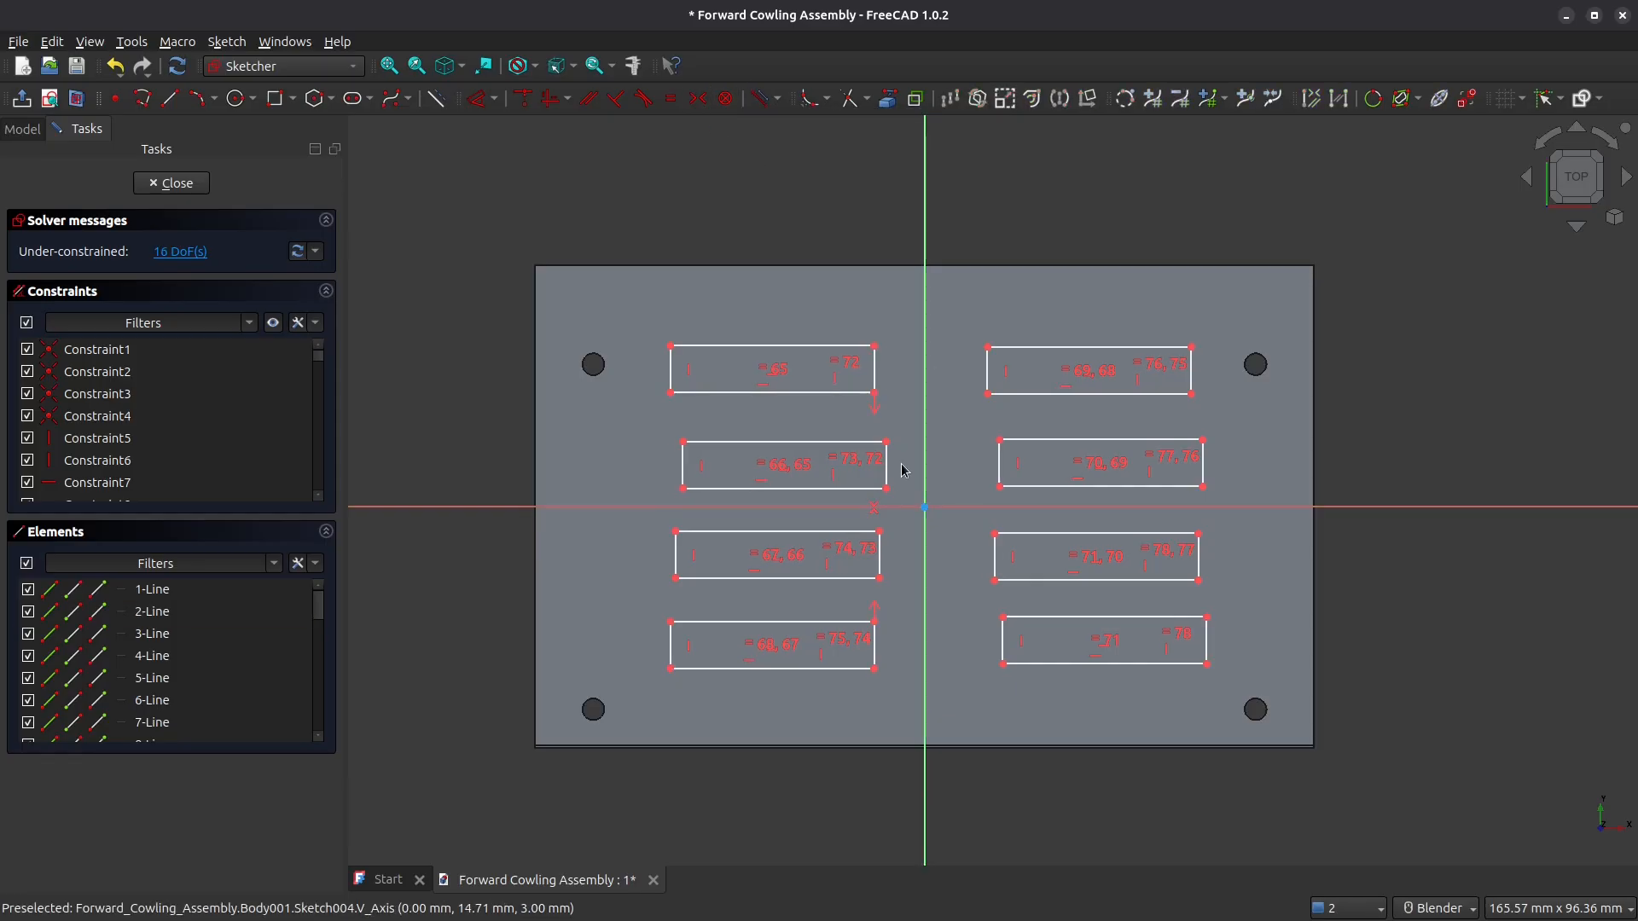
Step: Make the facing right-hand corners of the two middle rectangles in the left column symmetric about the horizontal axis
left_click(888, 500)
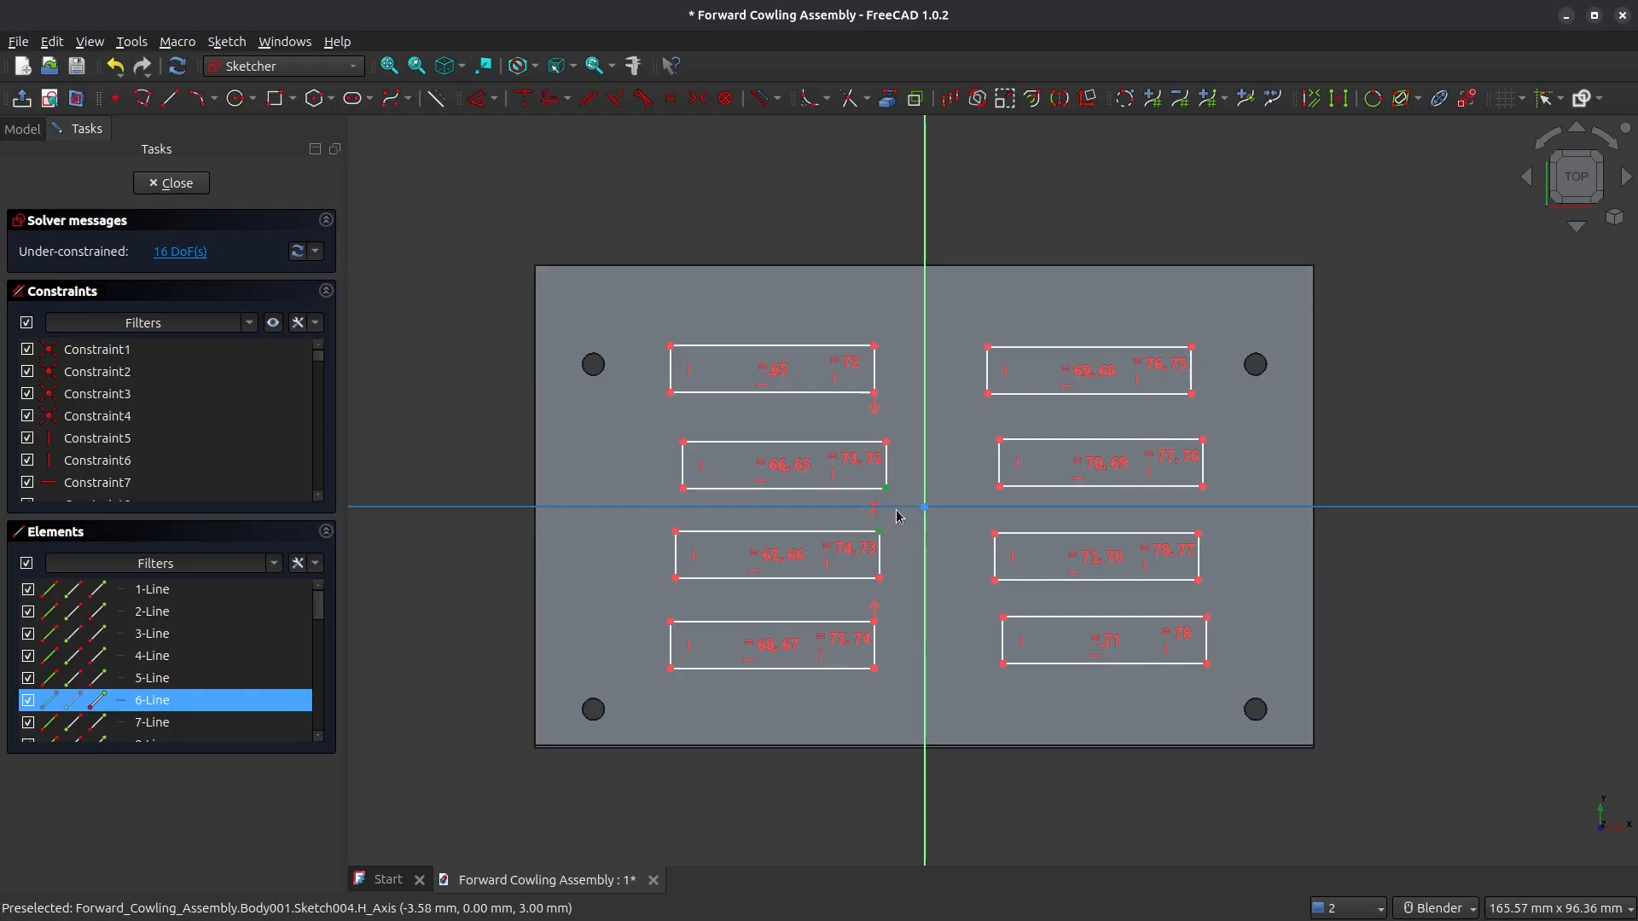
left_click(895, 509)
left_click(698, 98)
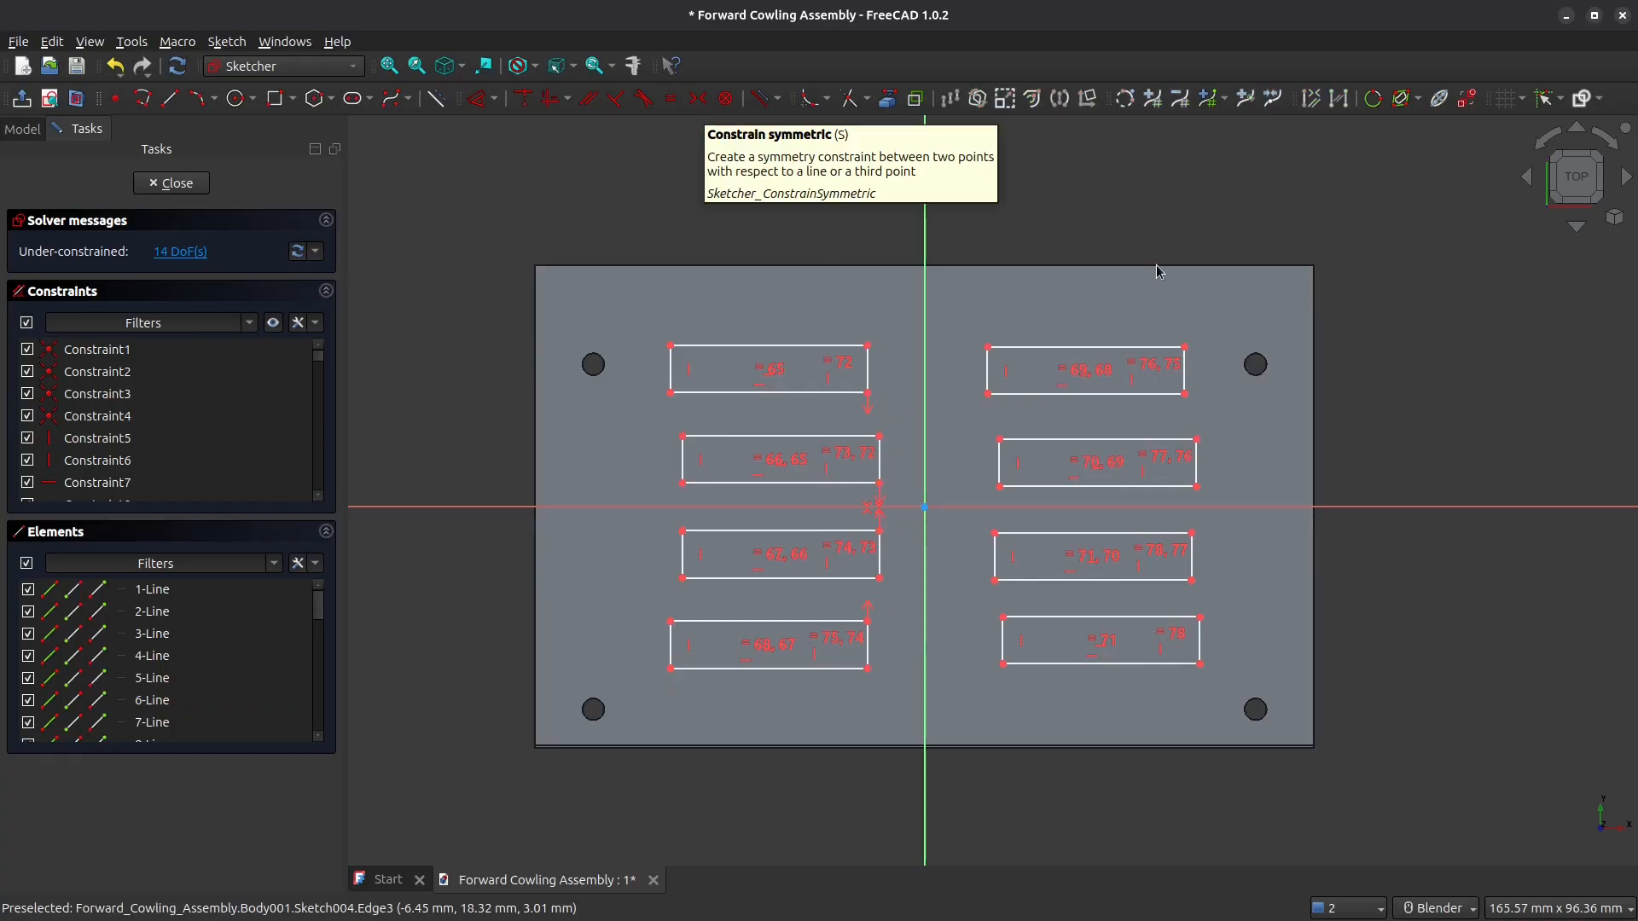
Step: Make the facing upper corners of the two topmost rectangles symmetric about the vertical axis
left_click(868, 345)
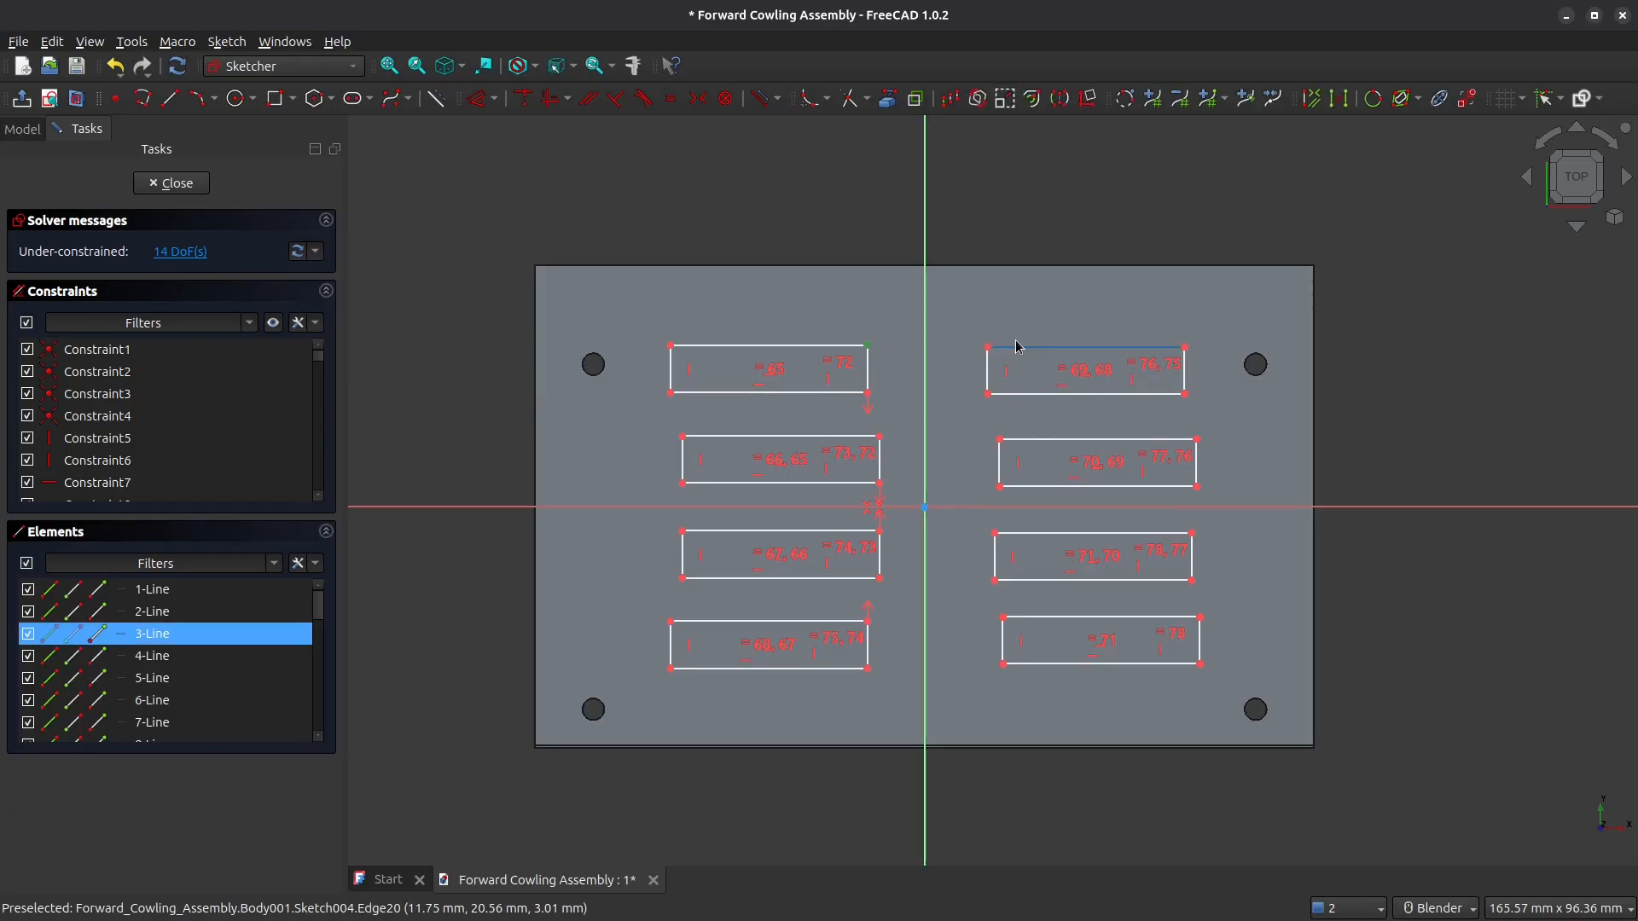
left_click(926, 315)
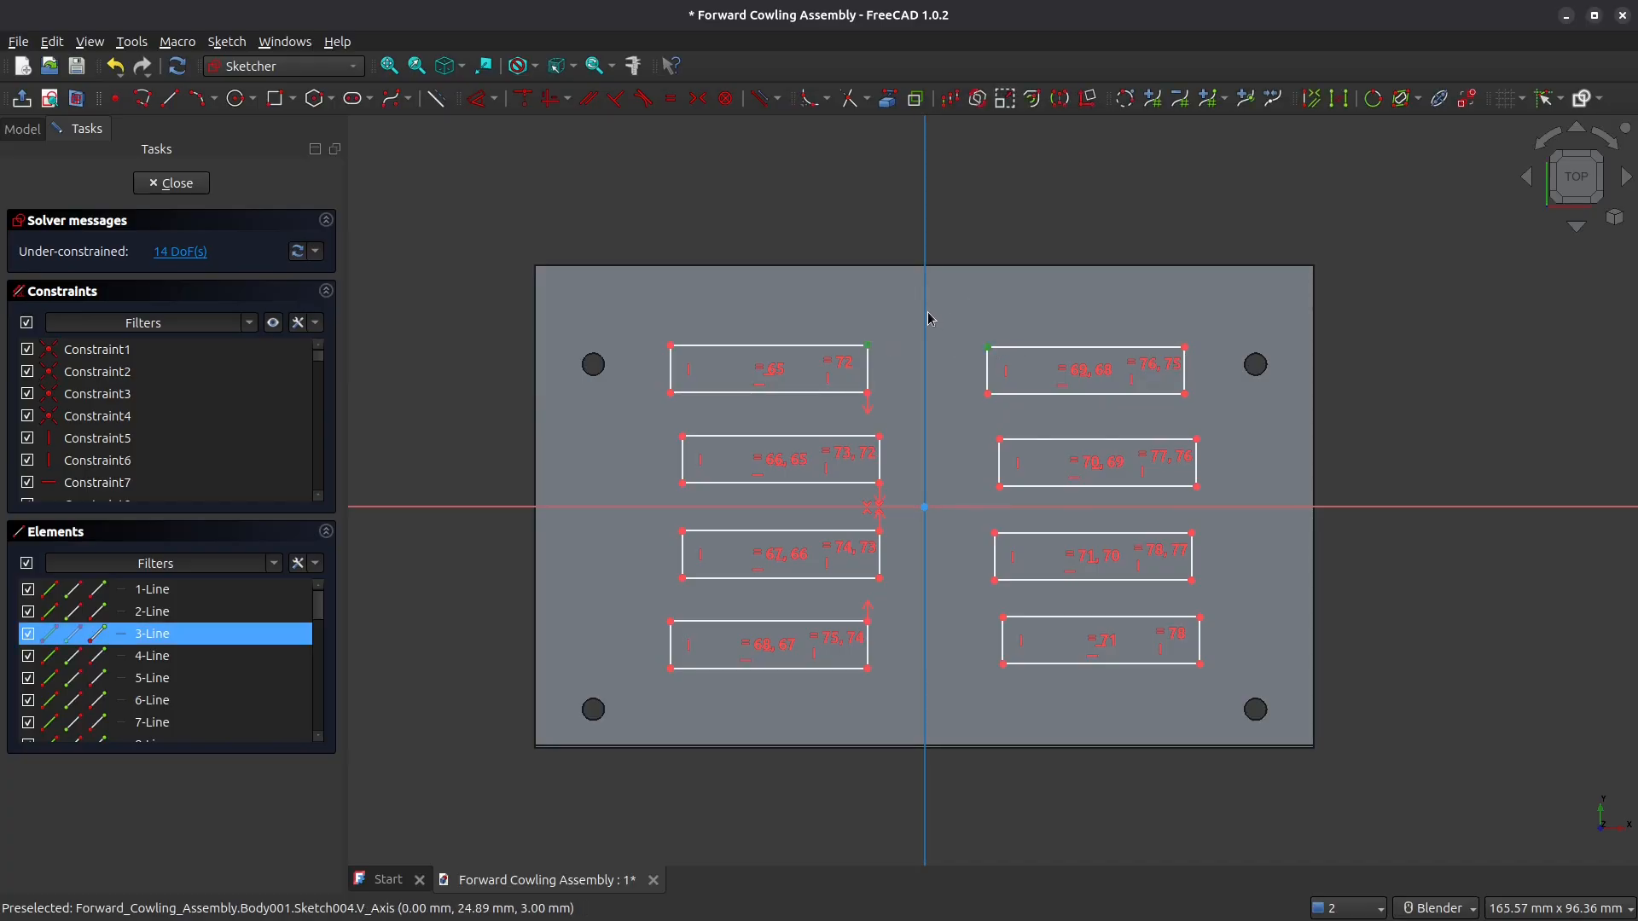
left_click(698, 98)
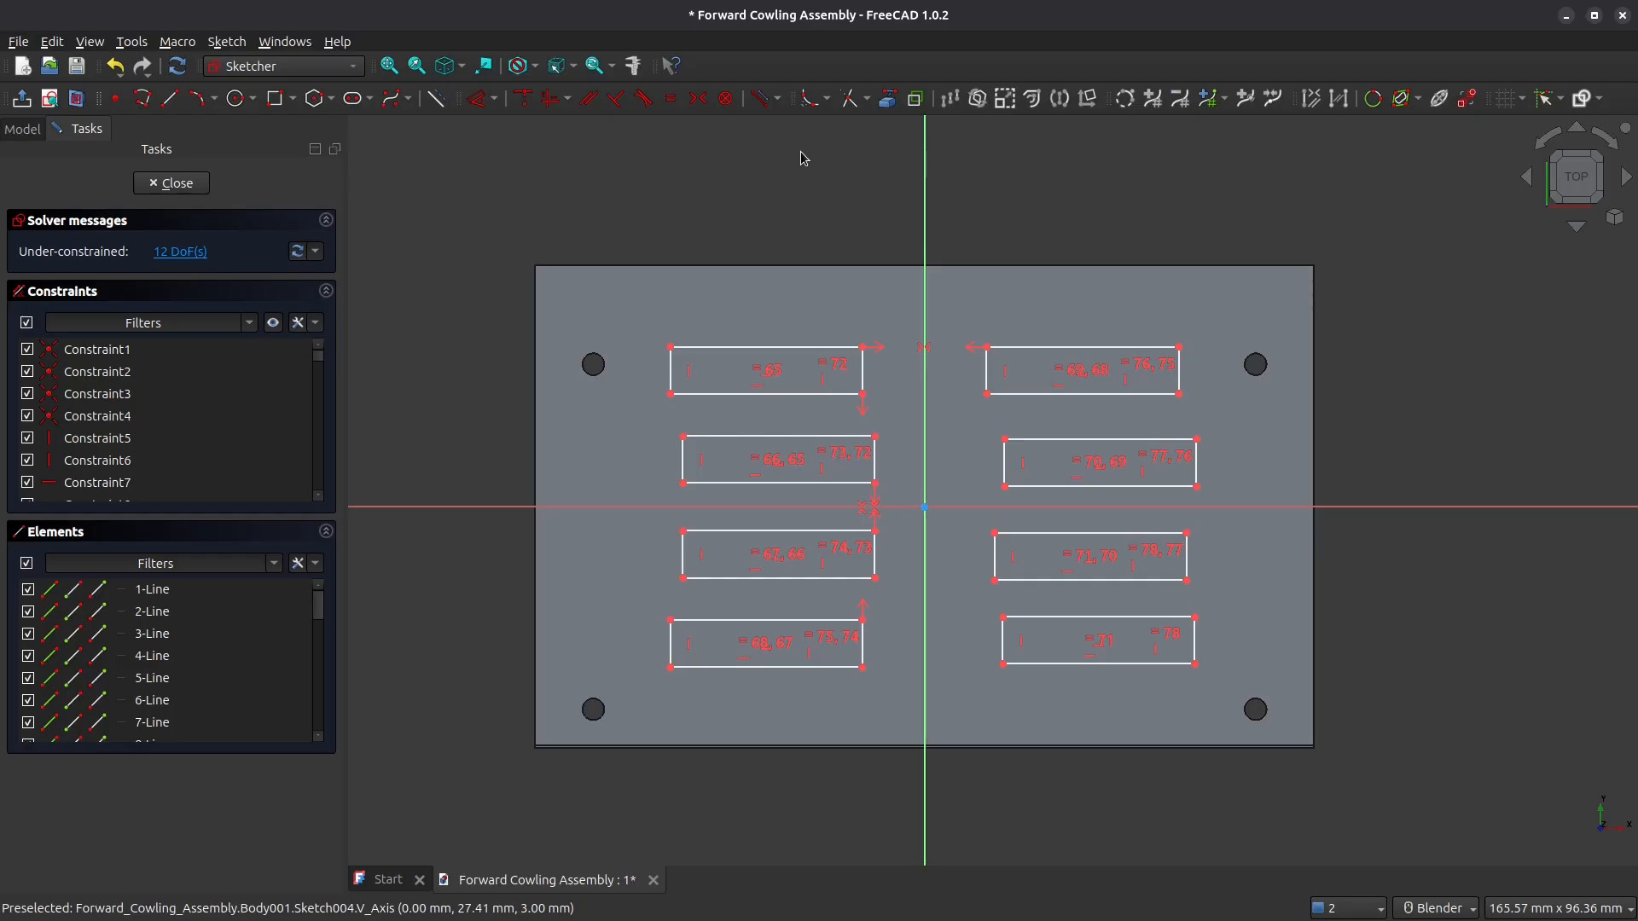
Step: Roughly align the left column's middle rectangles with the outer ones and draw construction lines joining the left-hand corners of the upper three rectangles
left_click_drag(735, 441, 717, 482)
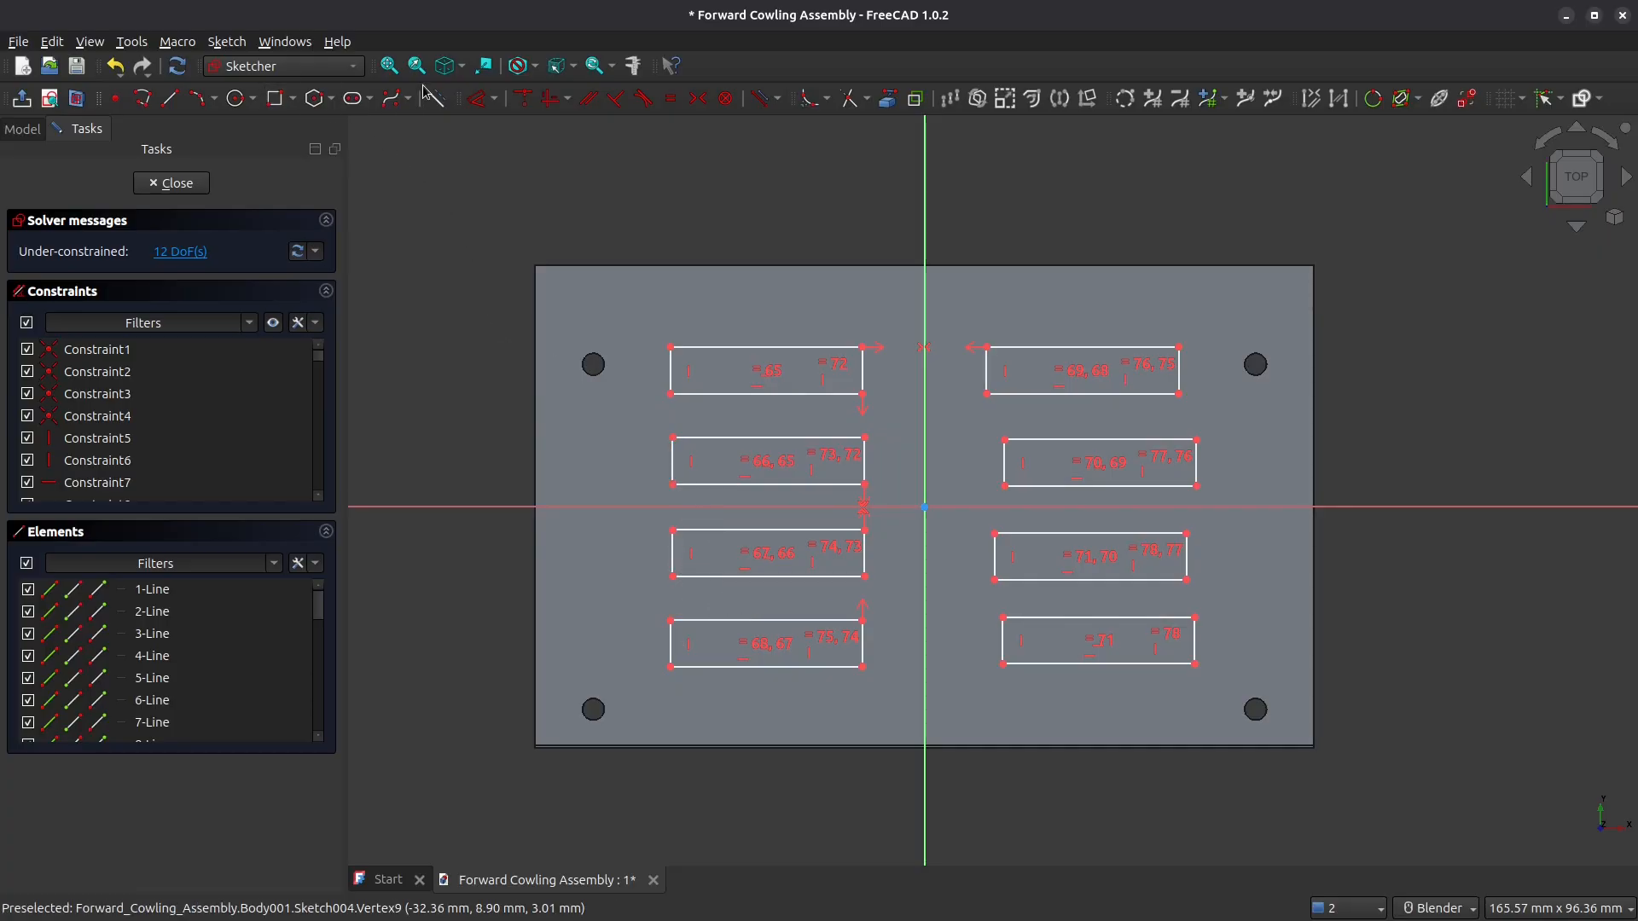
left_click(170, 98)
left_click(671, 395)
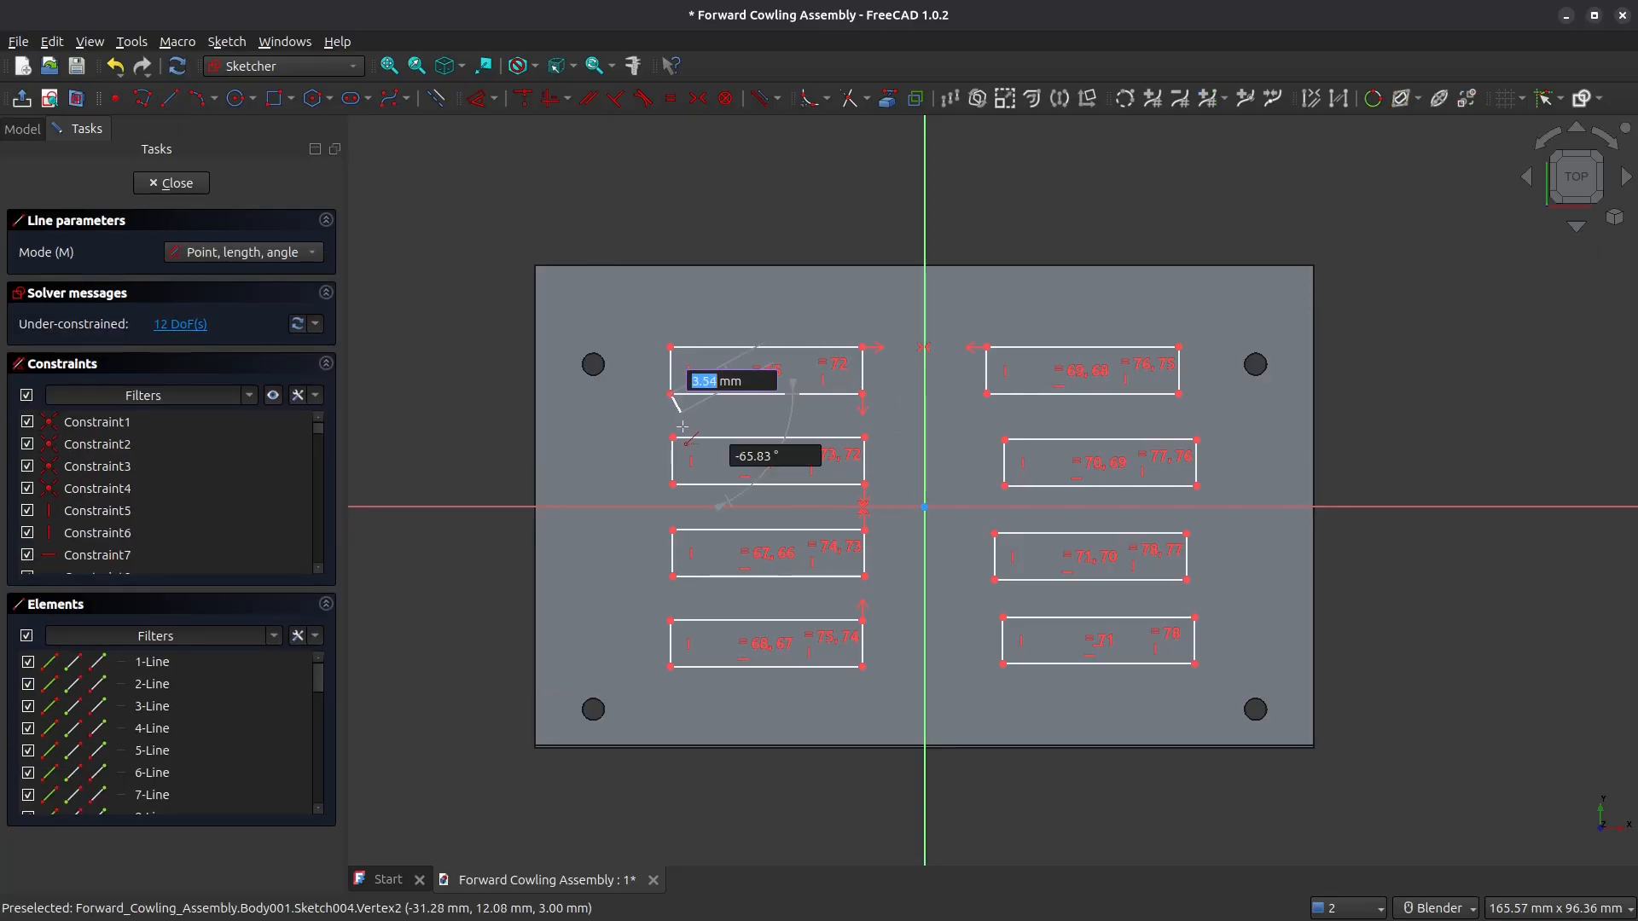
left_click(672, 438)
left_click(673, 486)
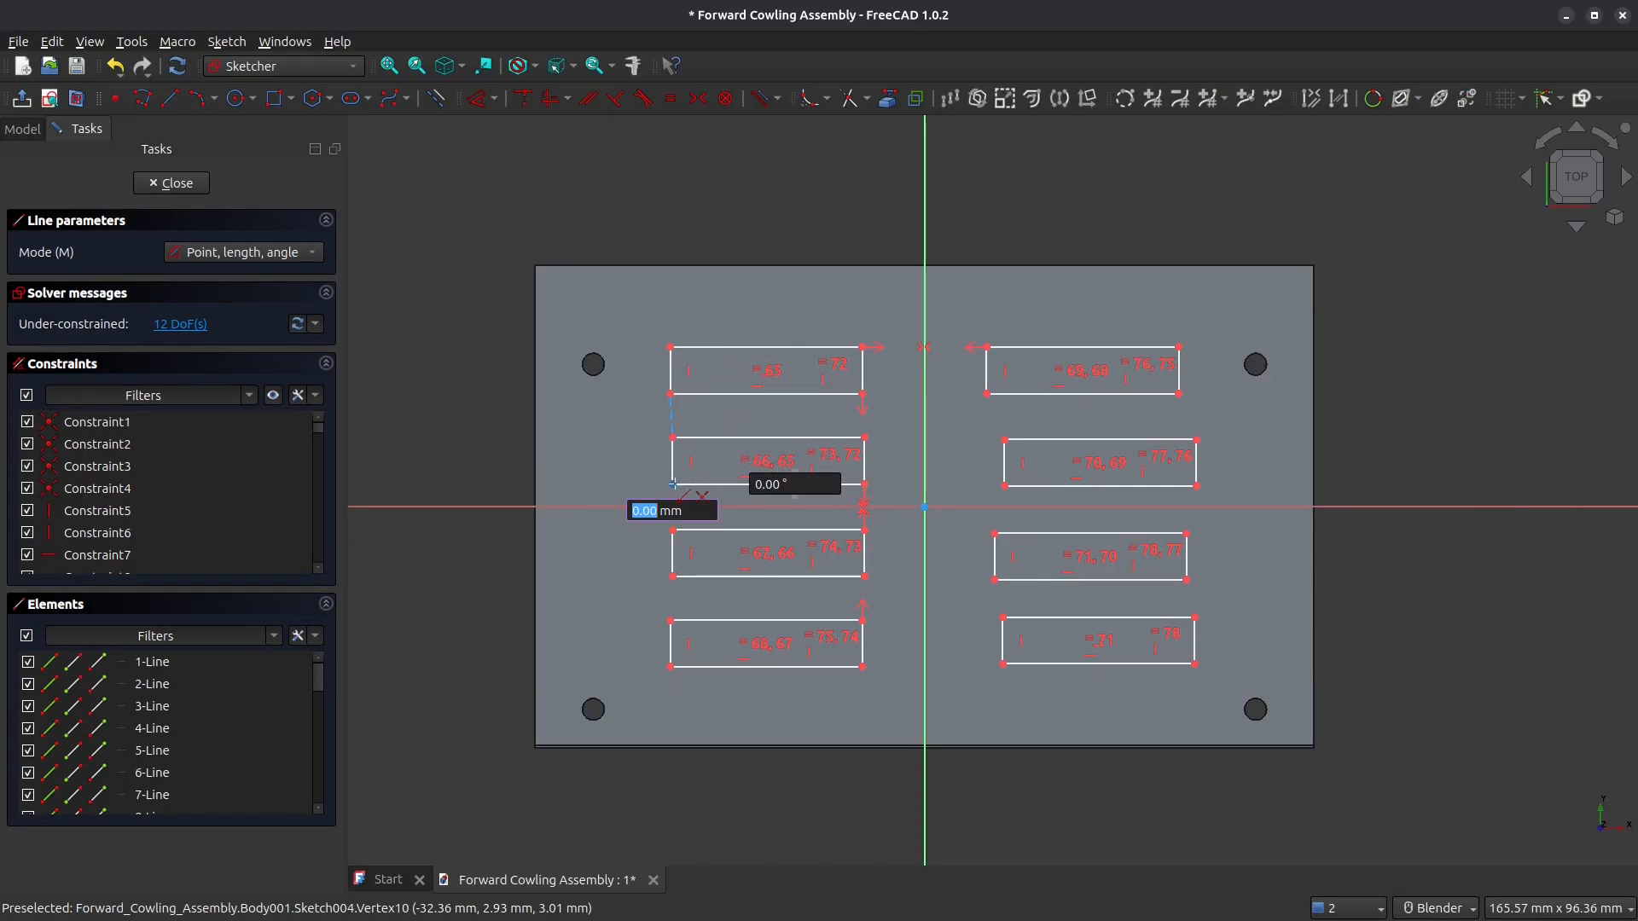
left_click(673, 529)
key("Escape")
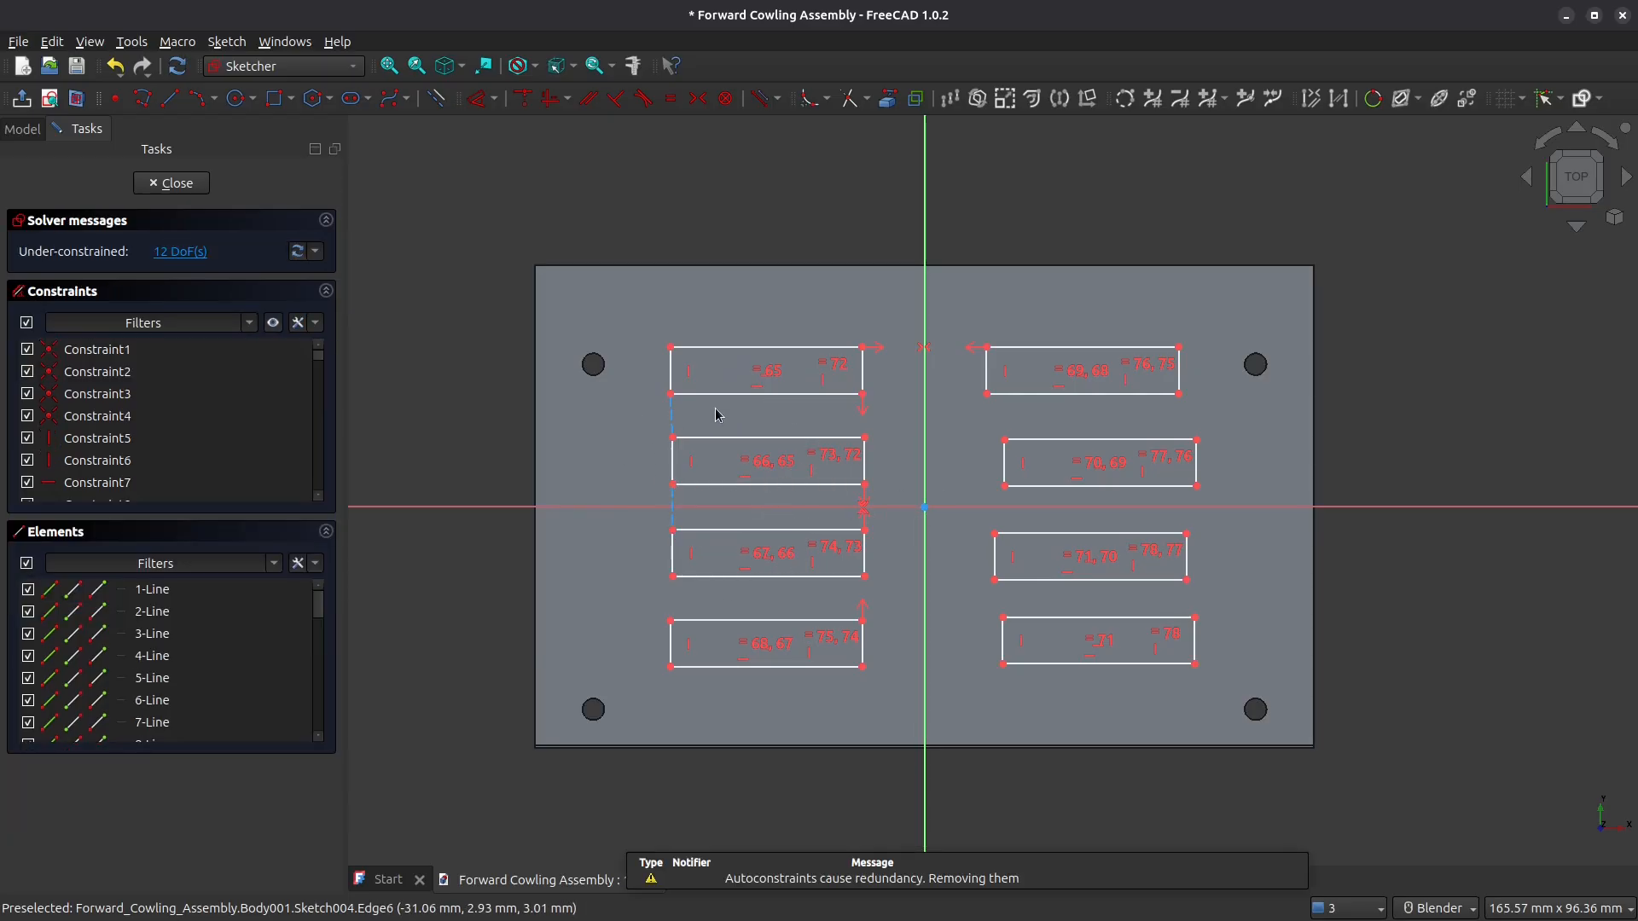
Step: Constrain the construction lines between the left column's rectangles to be vertical
left_click(672, 422)
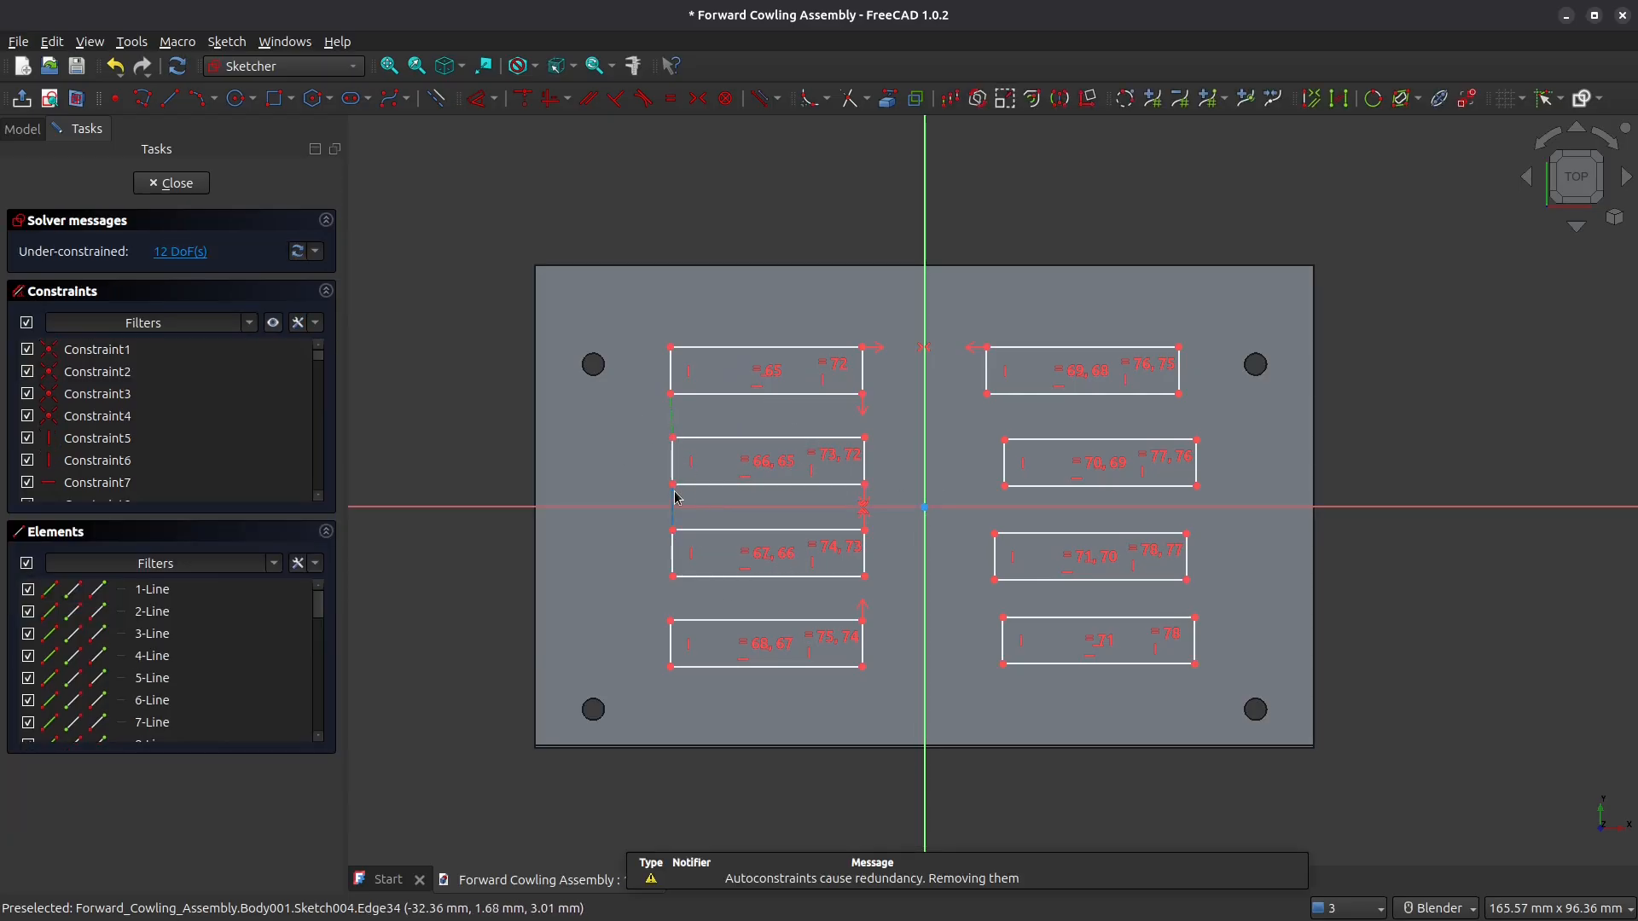
left_click(566, 102)
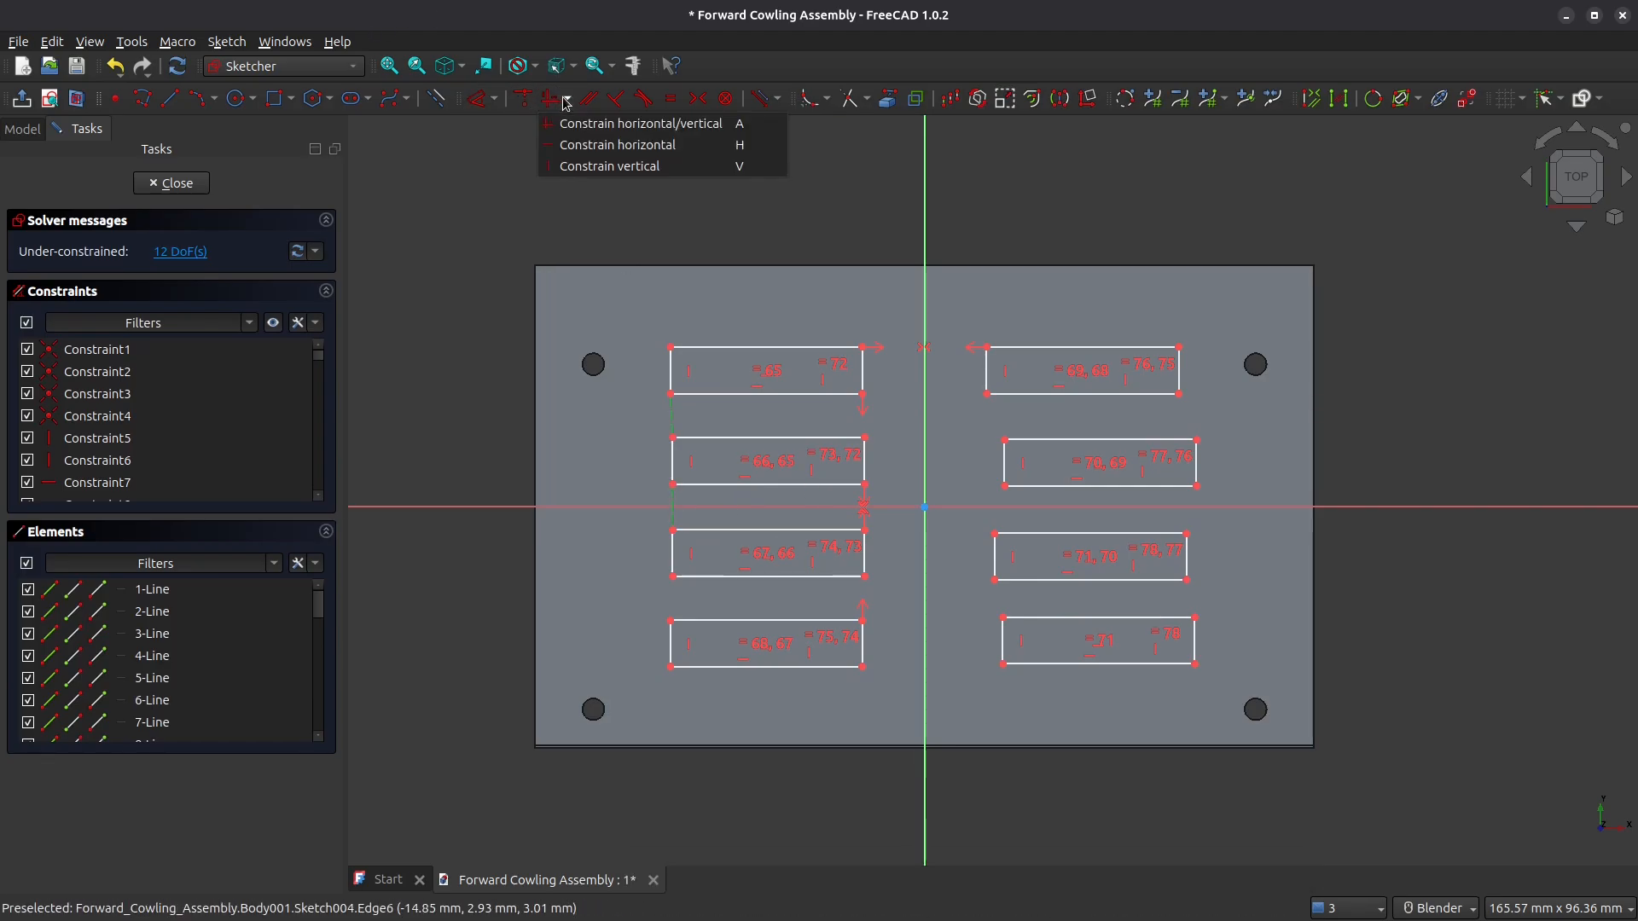
left_click(565, 165)
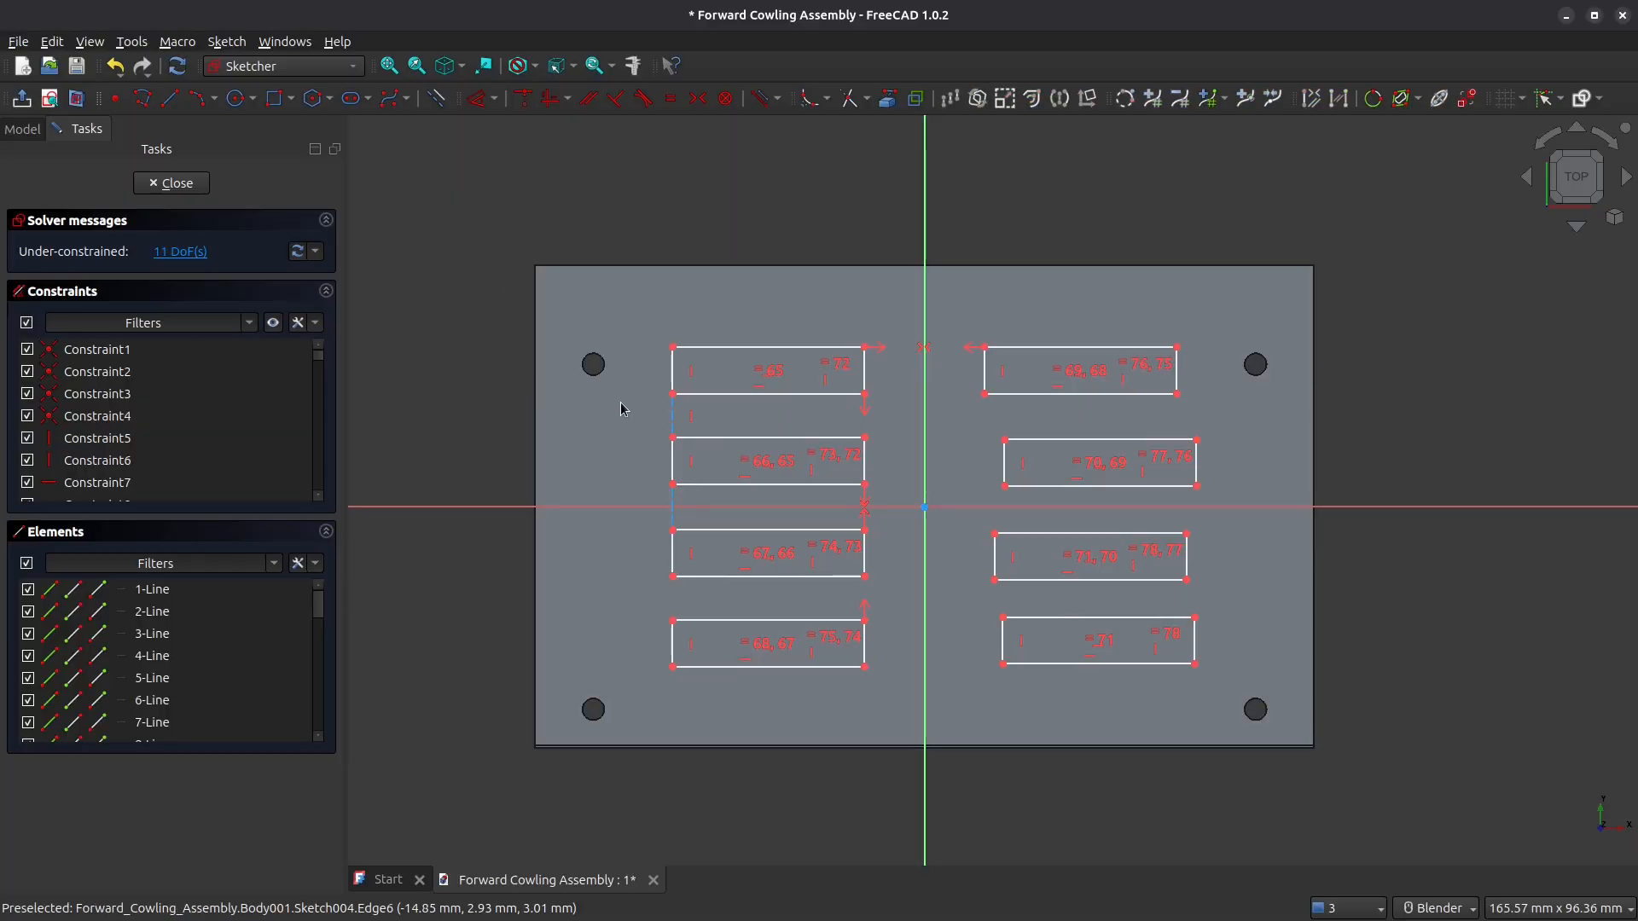
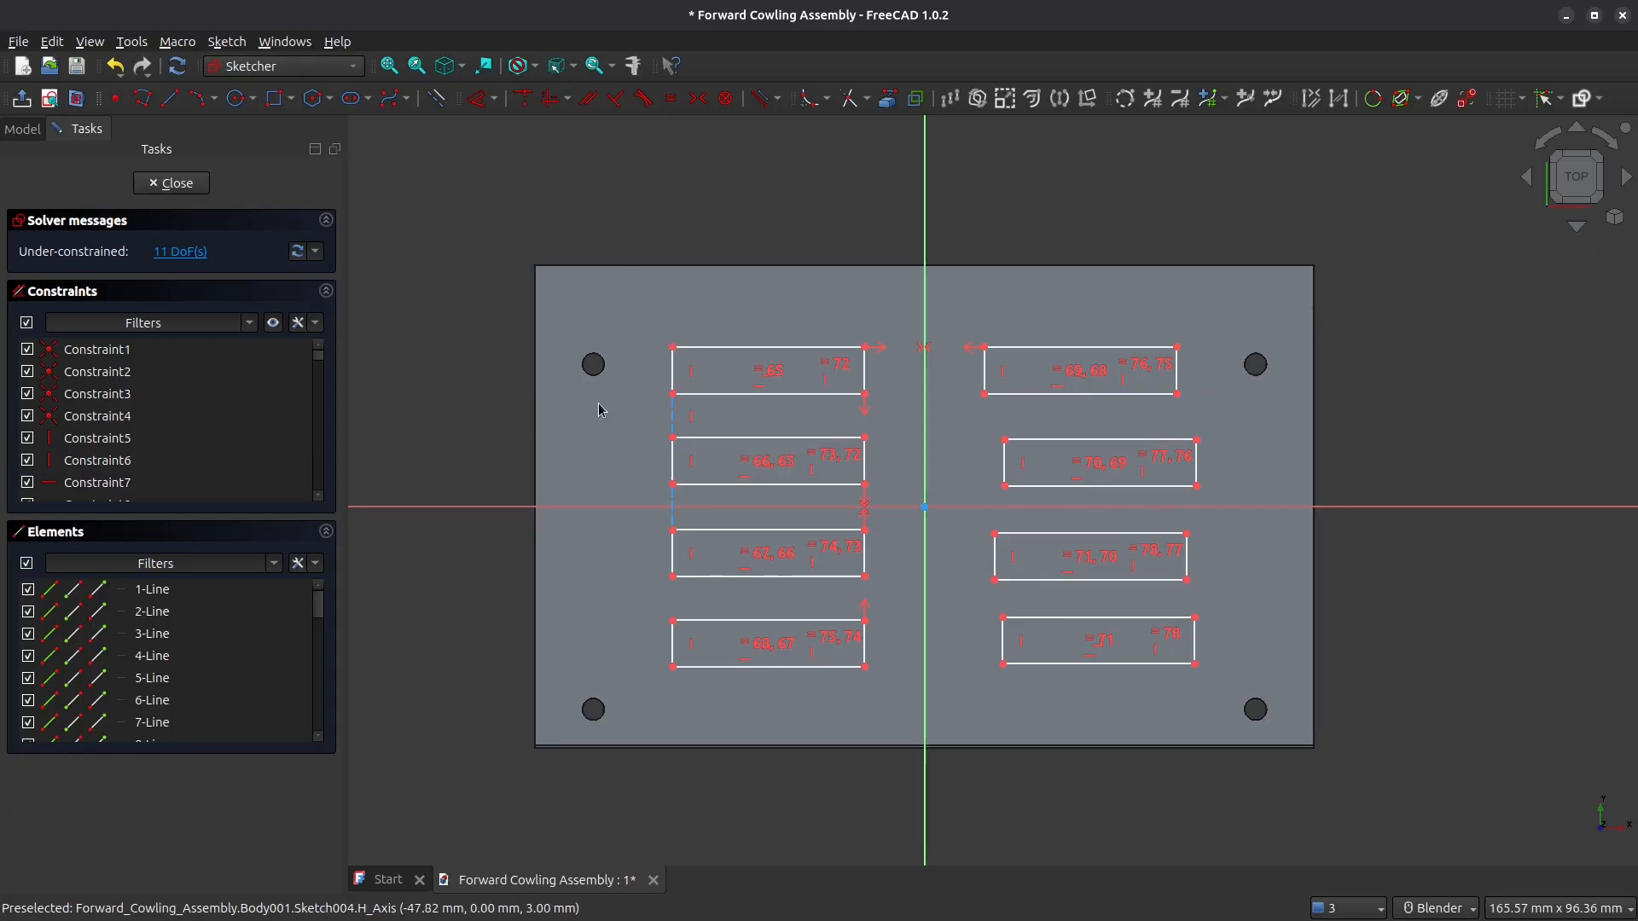
Step: Make the construction line between the upper two left rectangles equal in length to the top-left rectangle's left edge
left_click(674, 374)
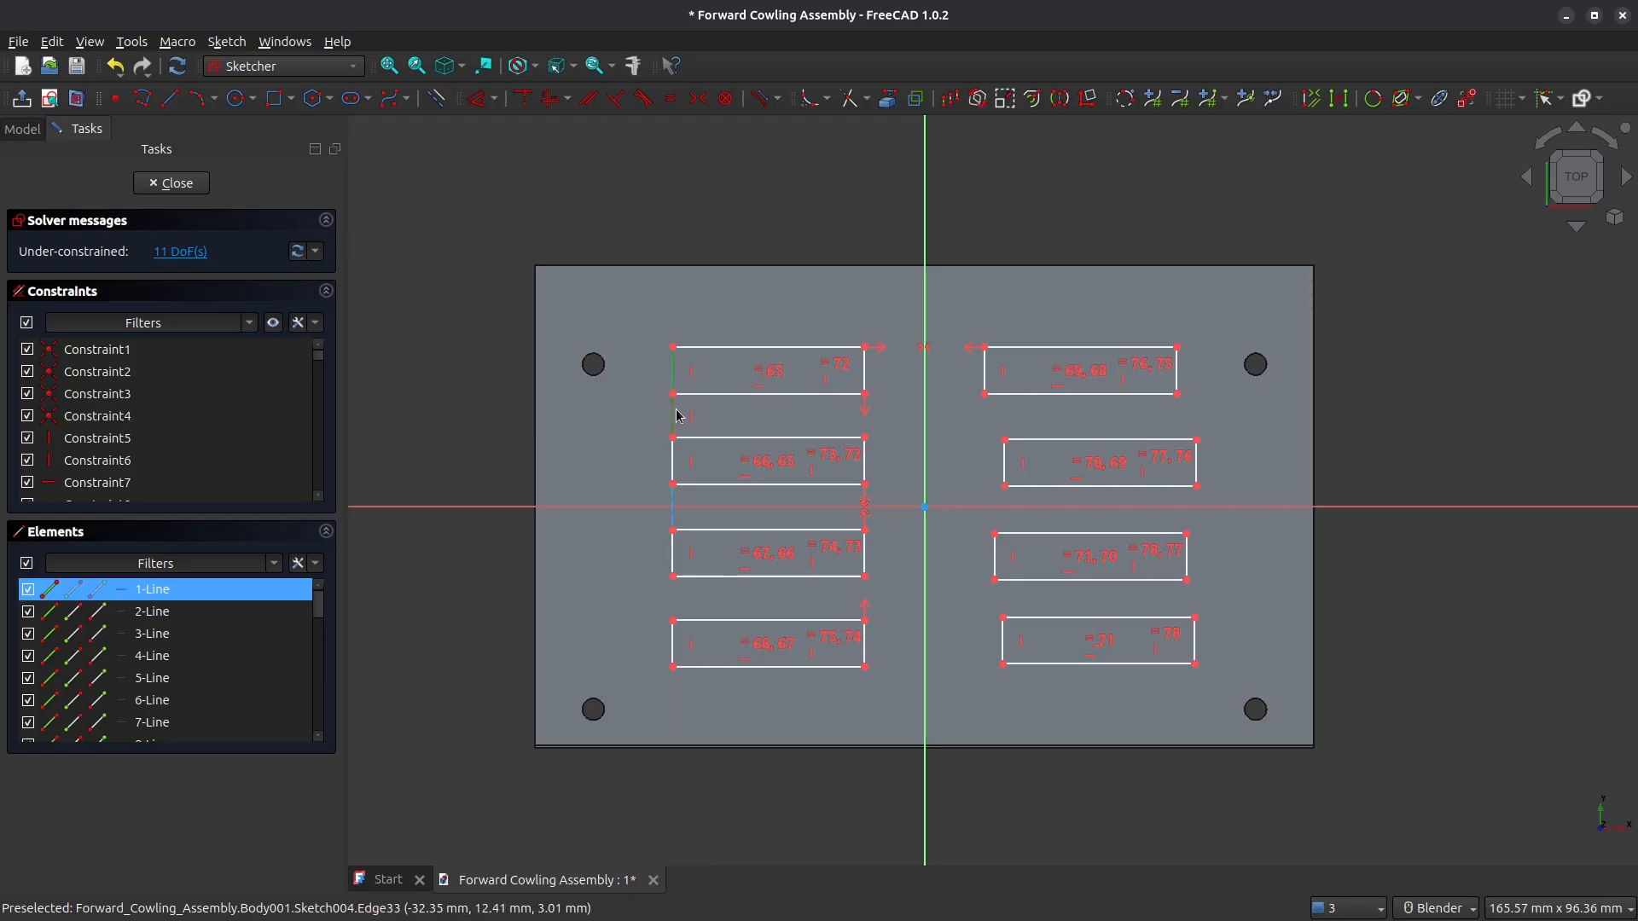
left_click(672, 101)
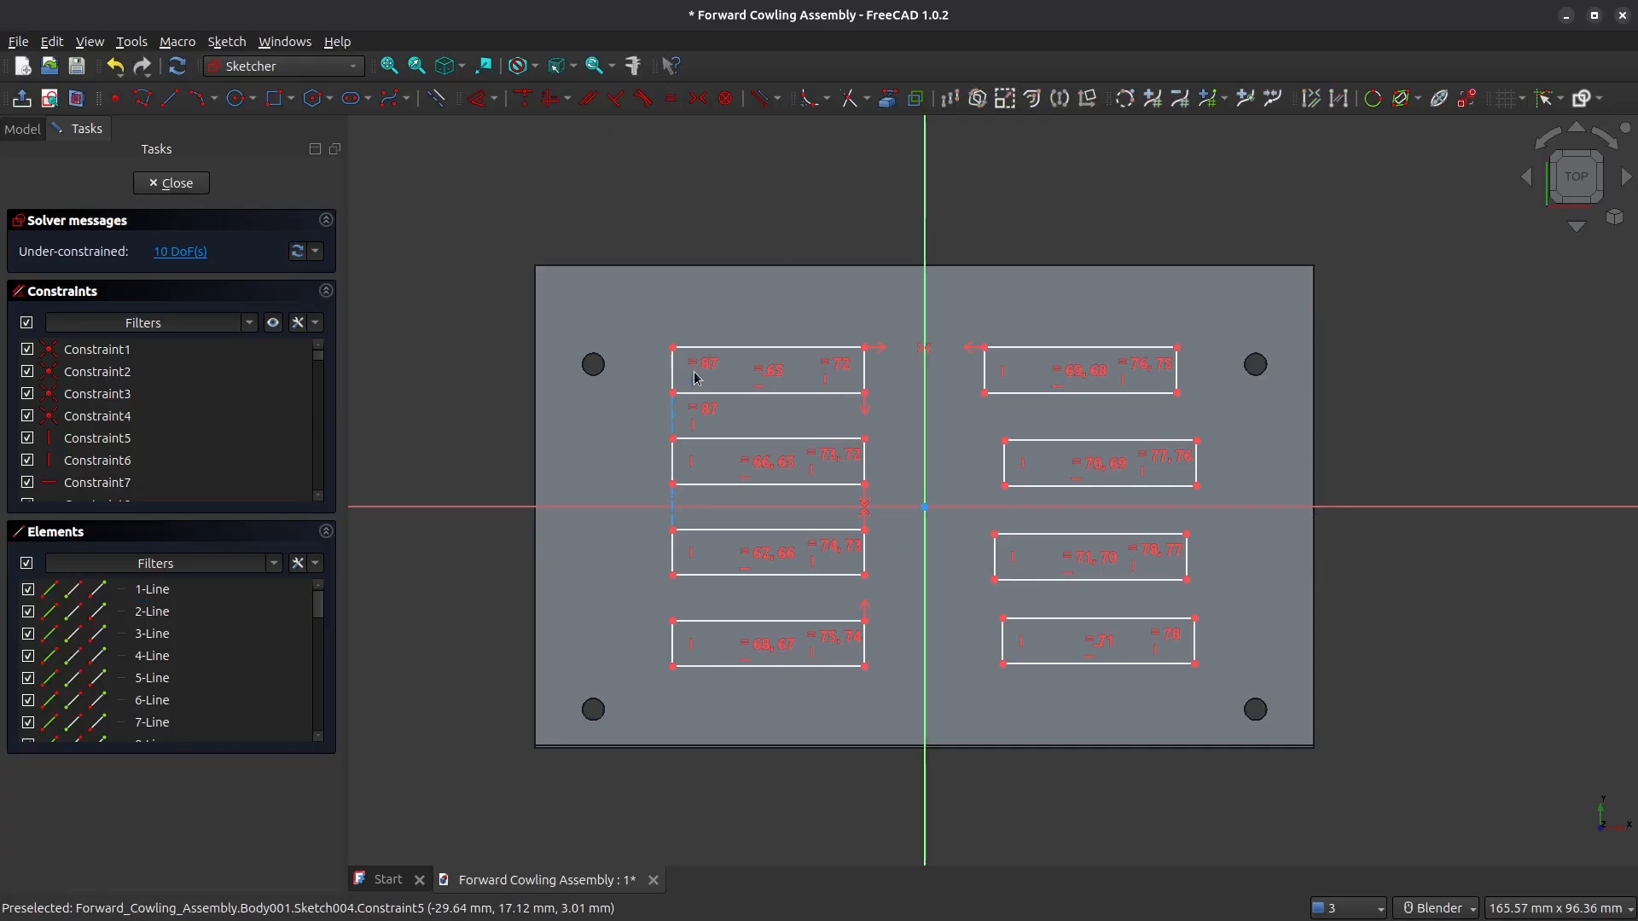
Step: Roughly line up the lower three rectangles of the right column beneath its topmost rectangle
left_click_drag(1096, 443, 1082, 442)
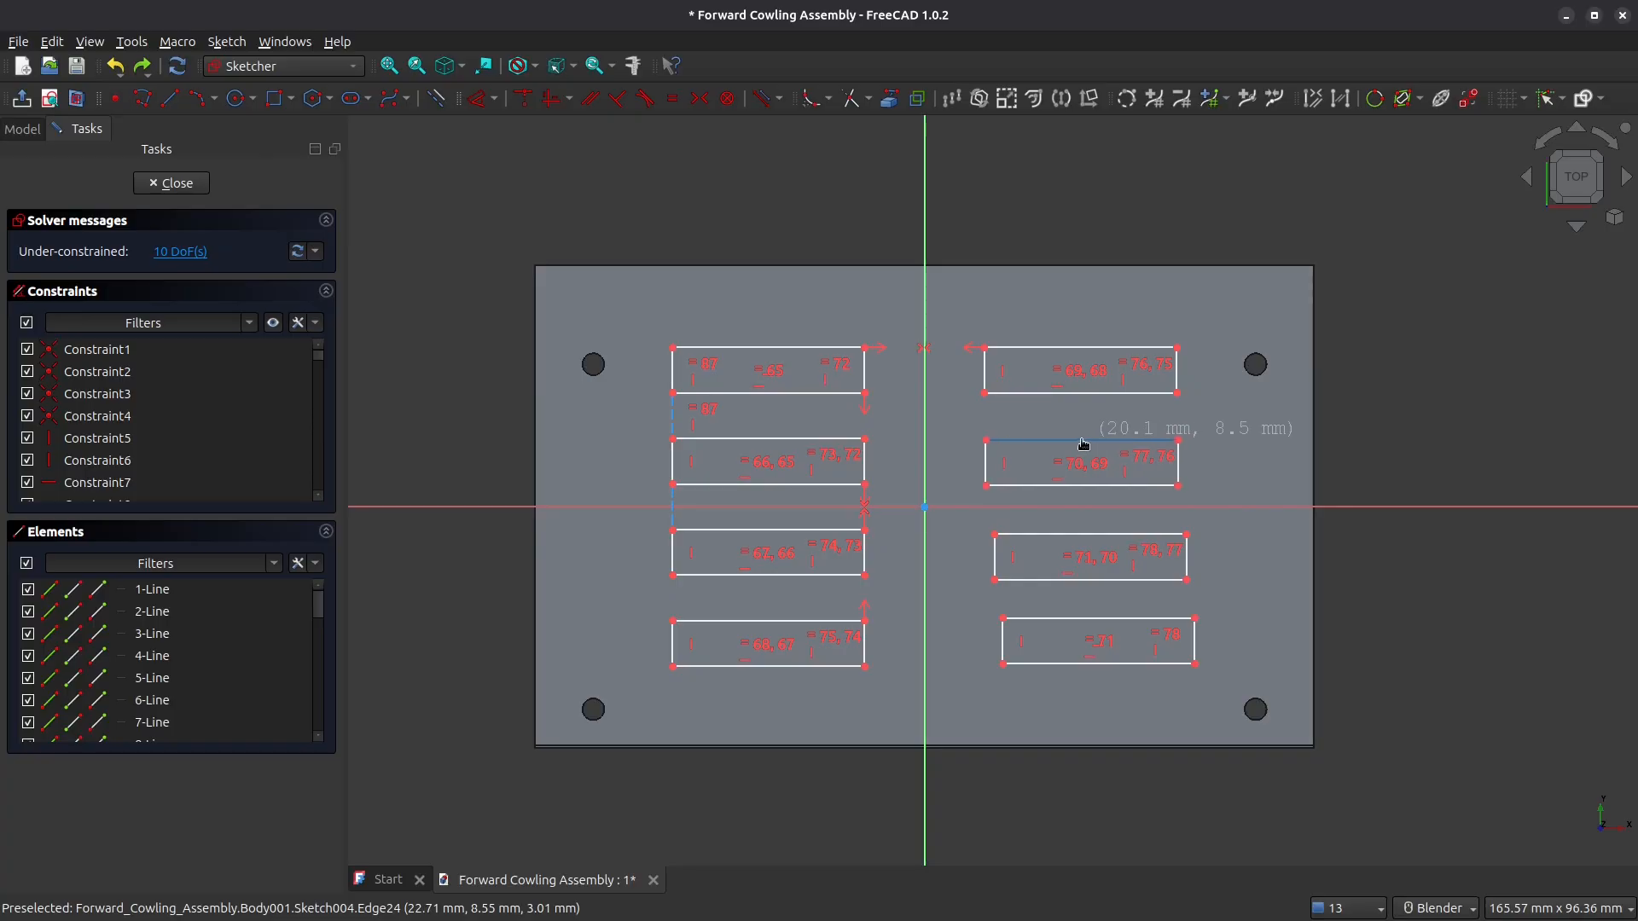
left_click_drag(1081, 535, 1072, 538)
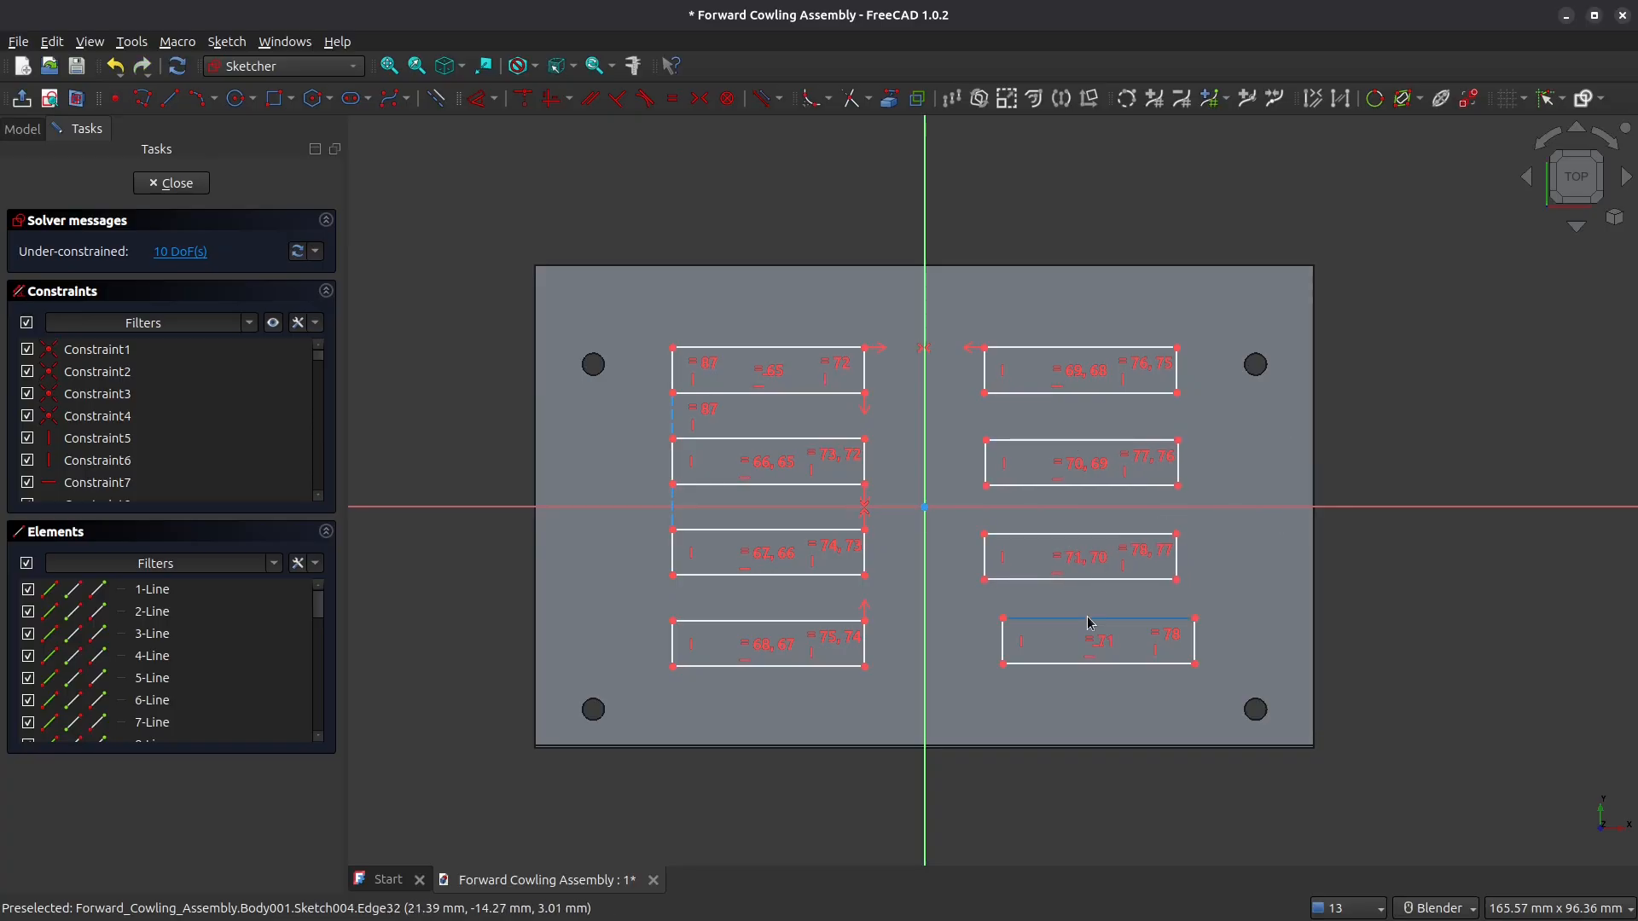
left_click_drag(1091, 622, 1071, 617)
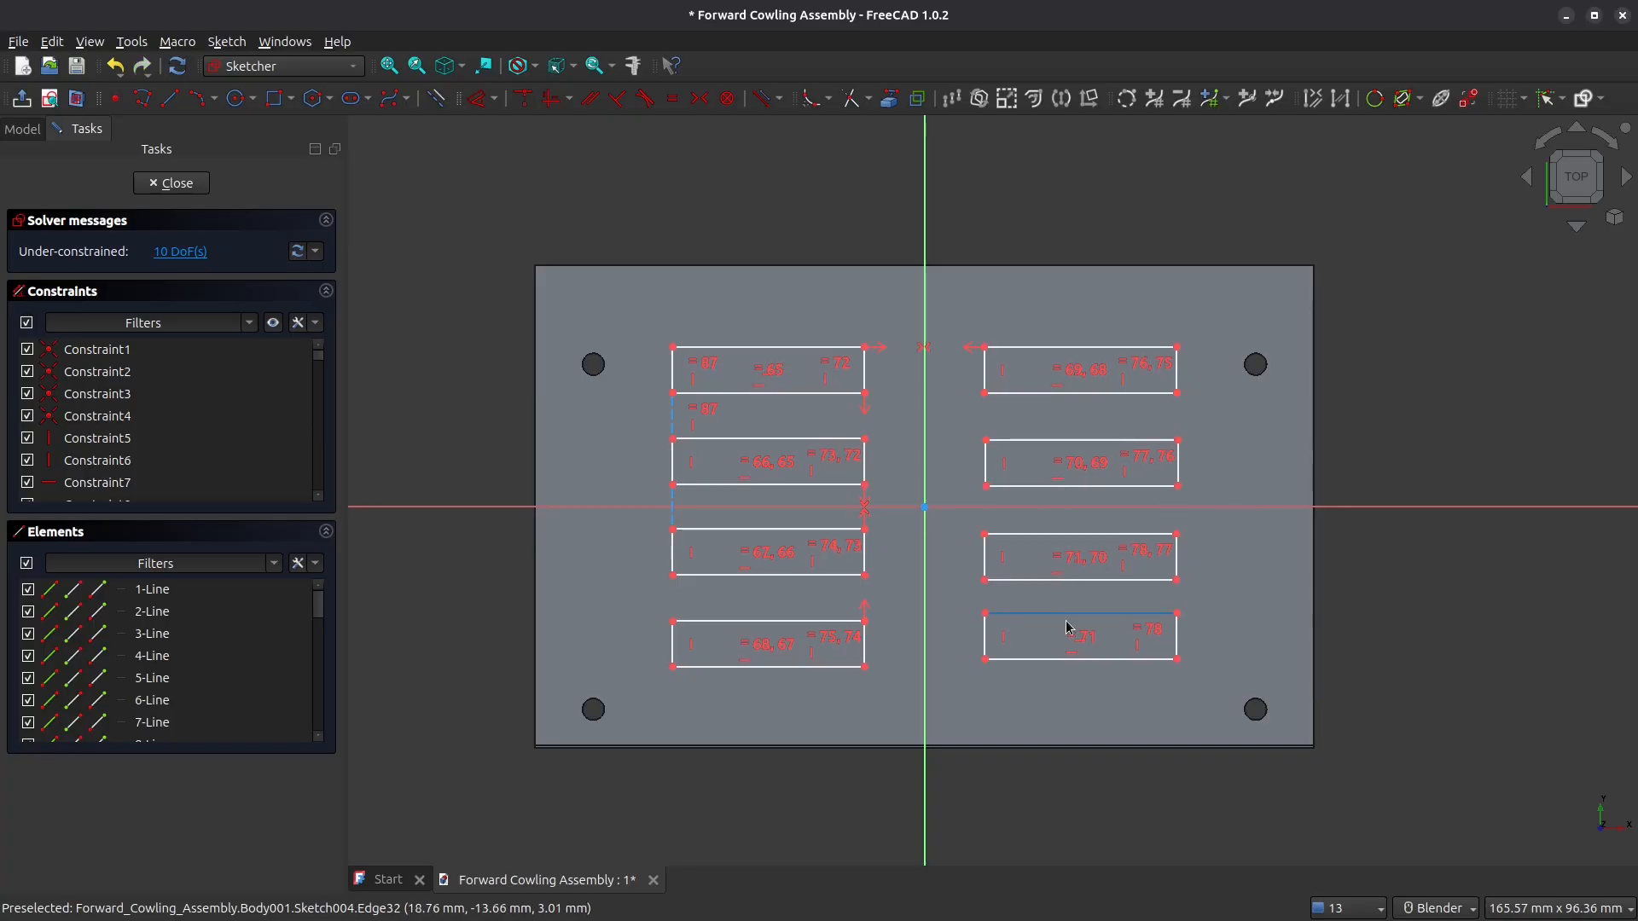
Step: Align the facing lower corners of each of the lower three rectangle pairs horizontally across the vertical axis
left_click(865, 669)
left_click(987, 660)
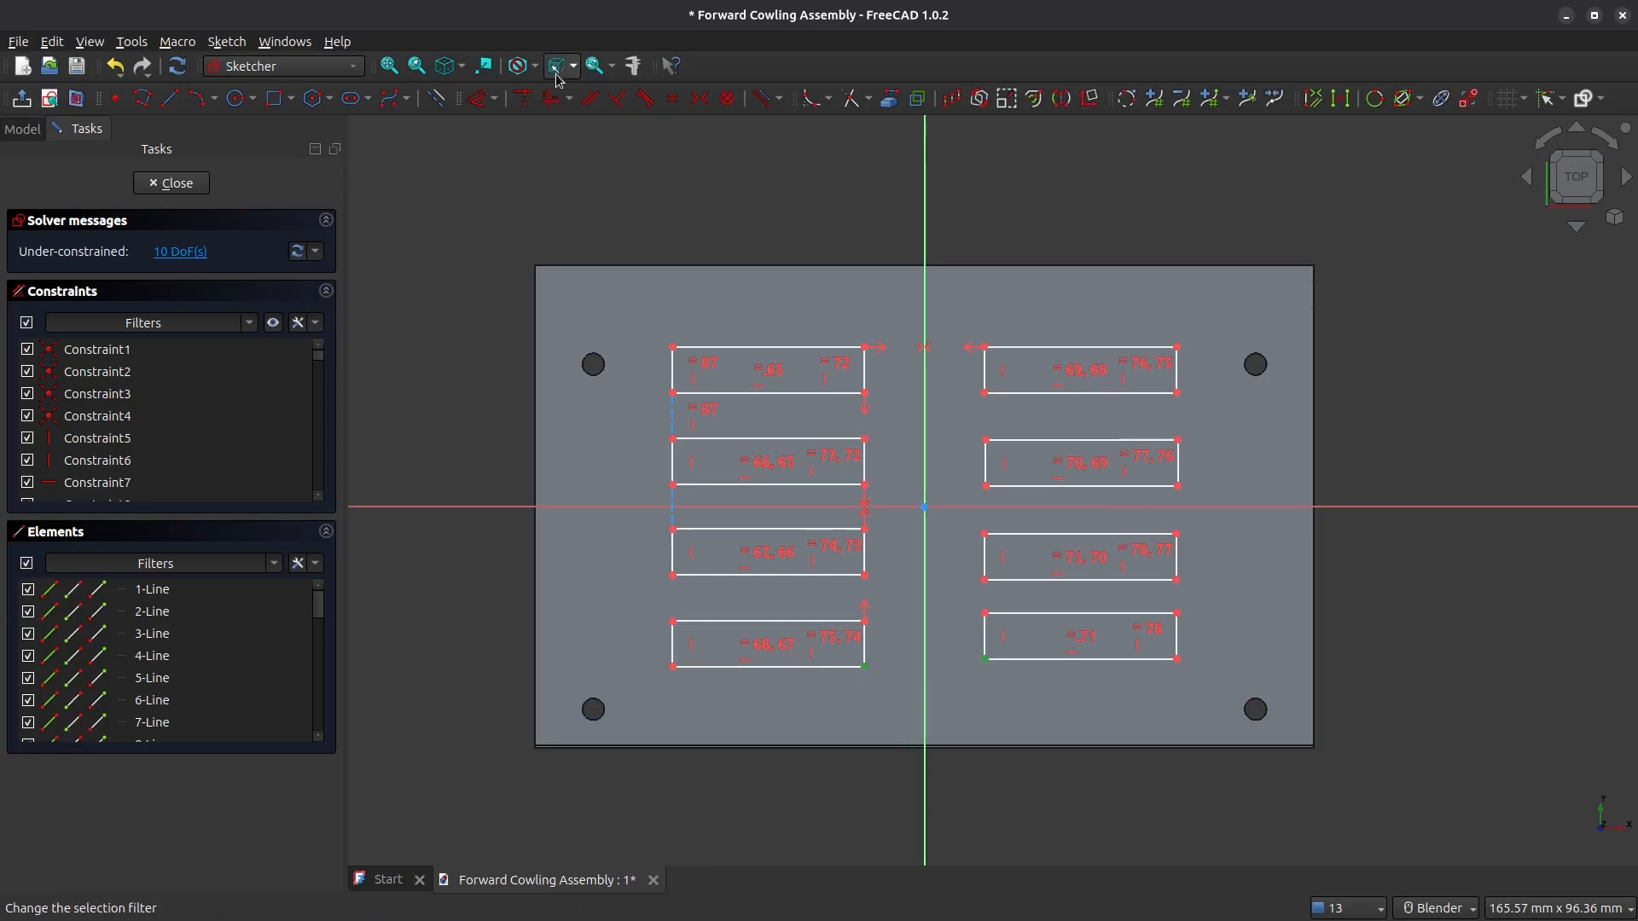
left_click(552, 104)
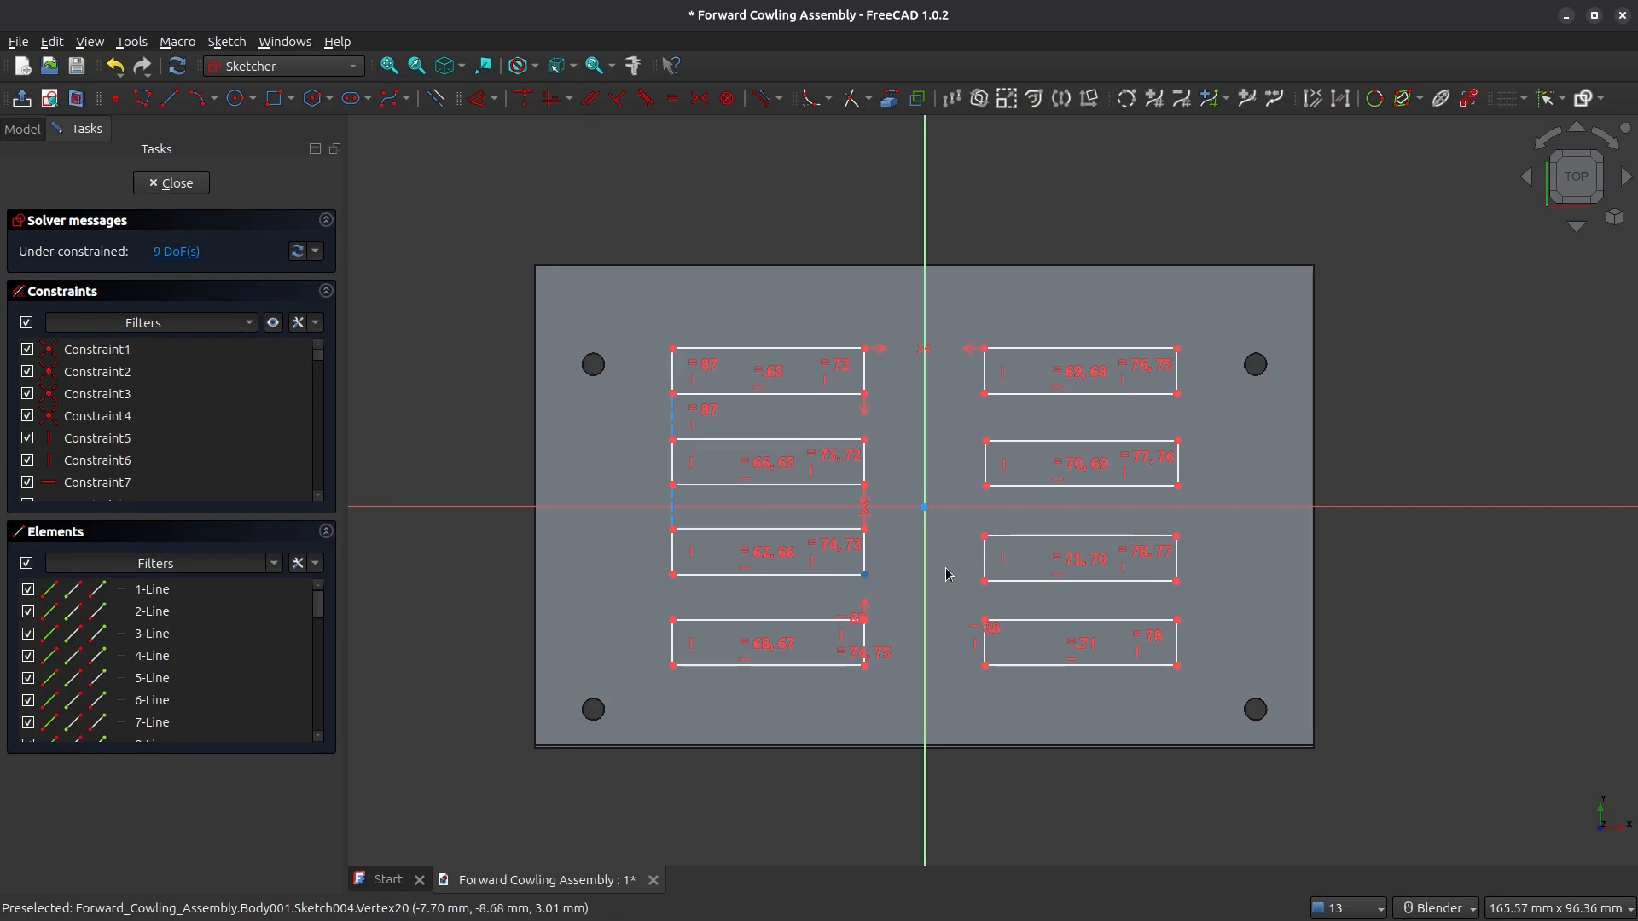
left_click(987, 583)
left_click(551, 104)
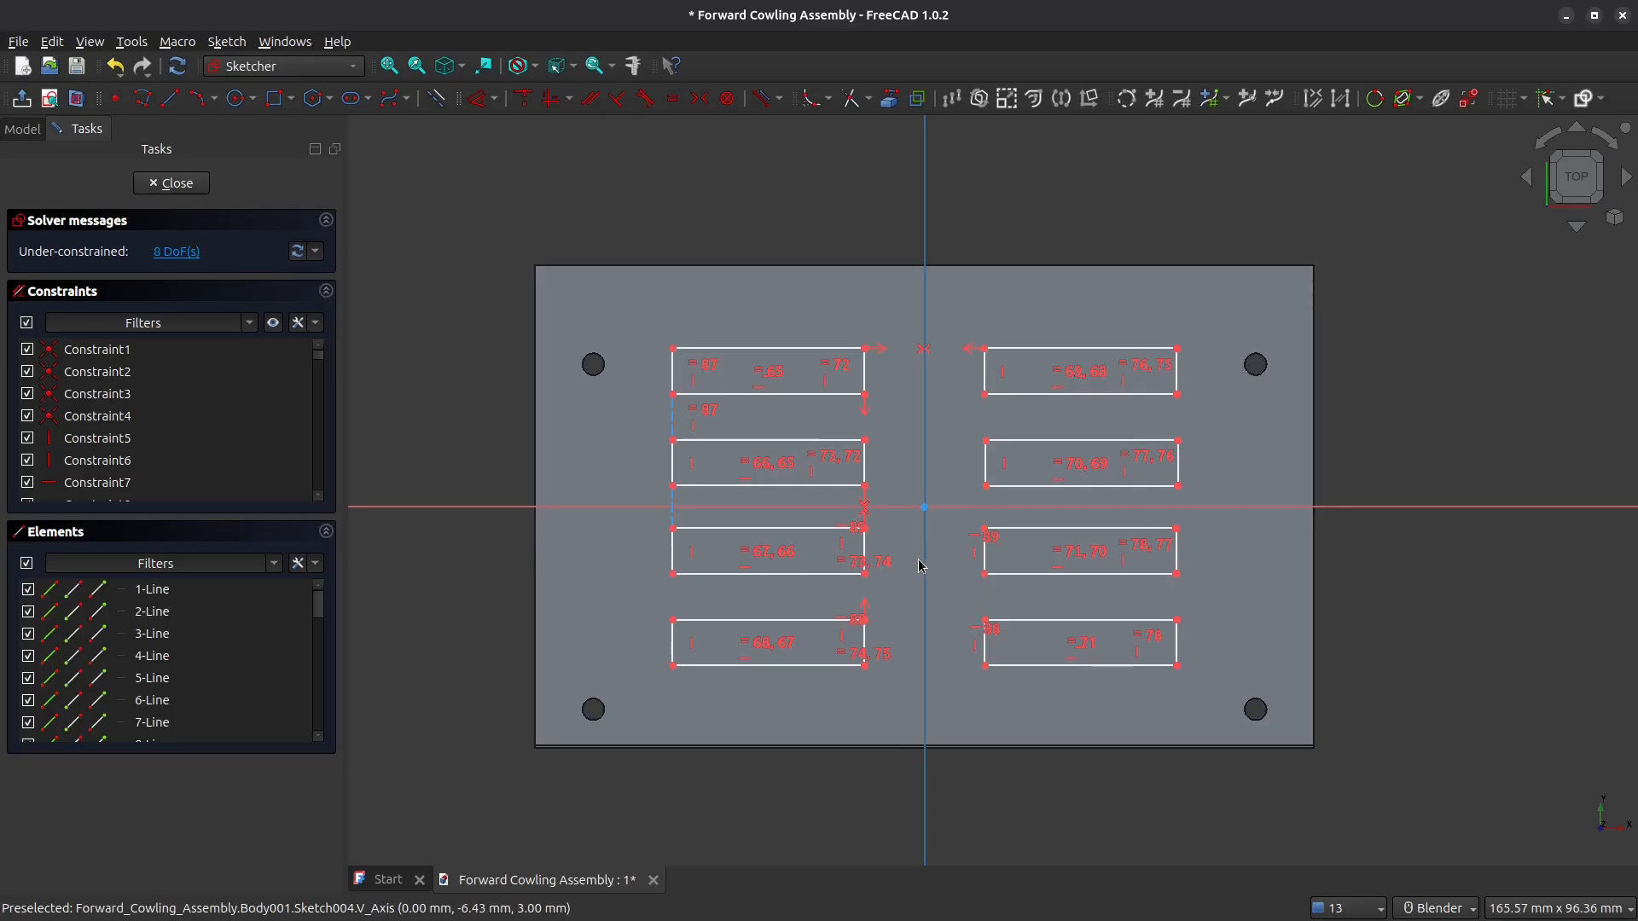
left_click(865, 486)
left_click(987, 486)
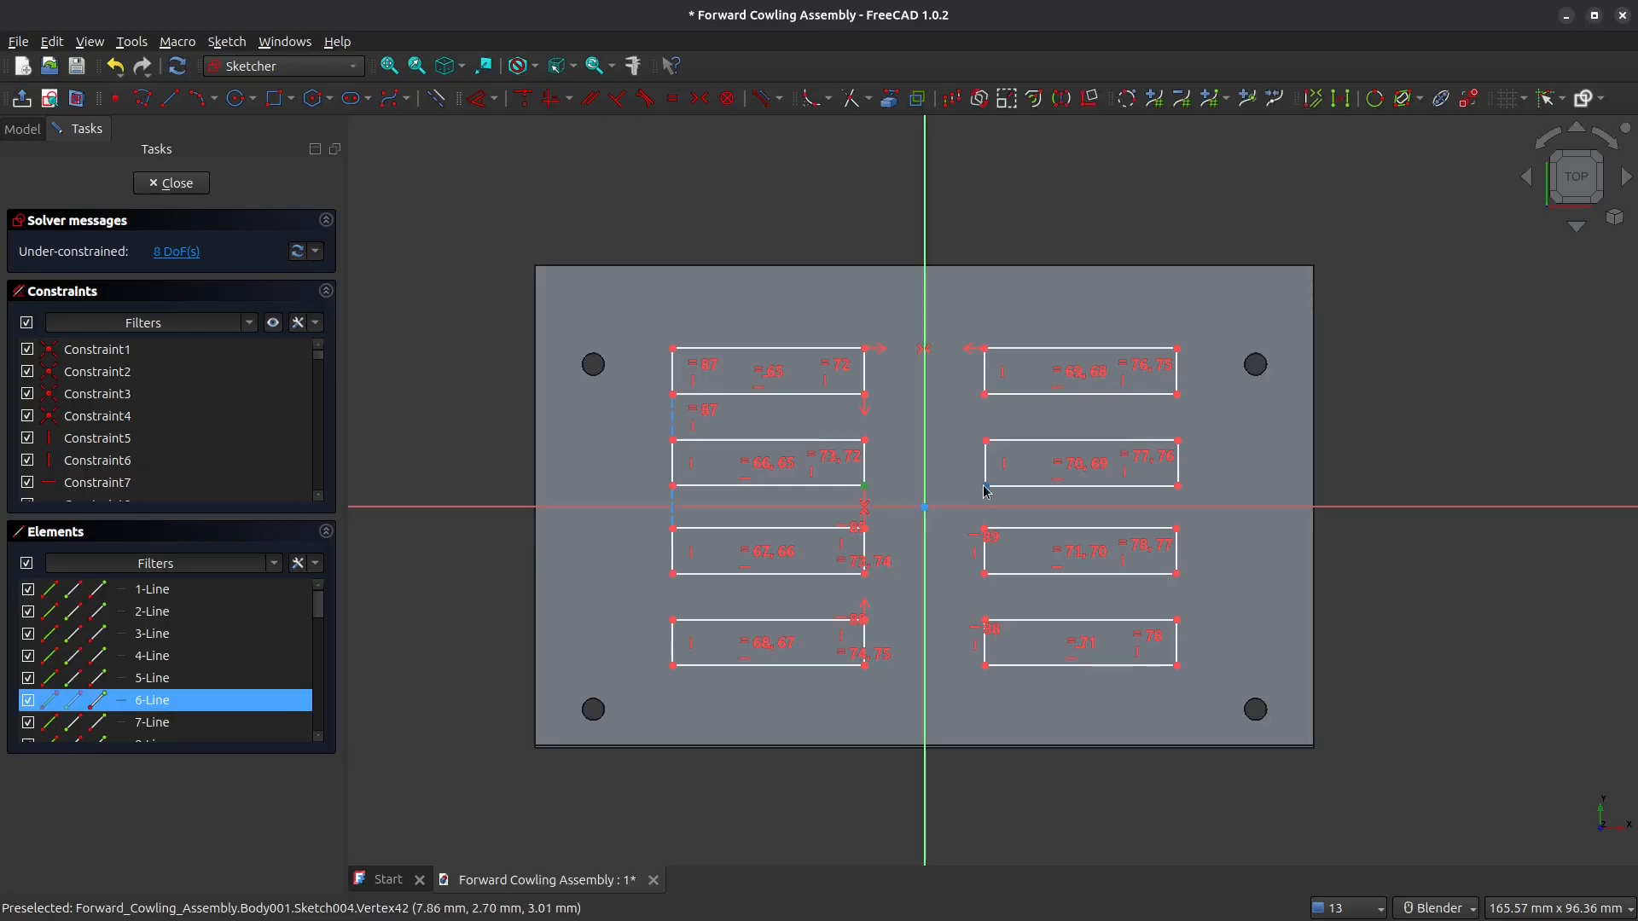
left_click(552, 99)
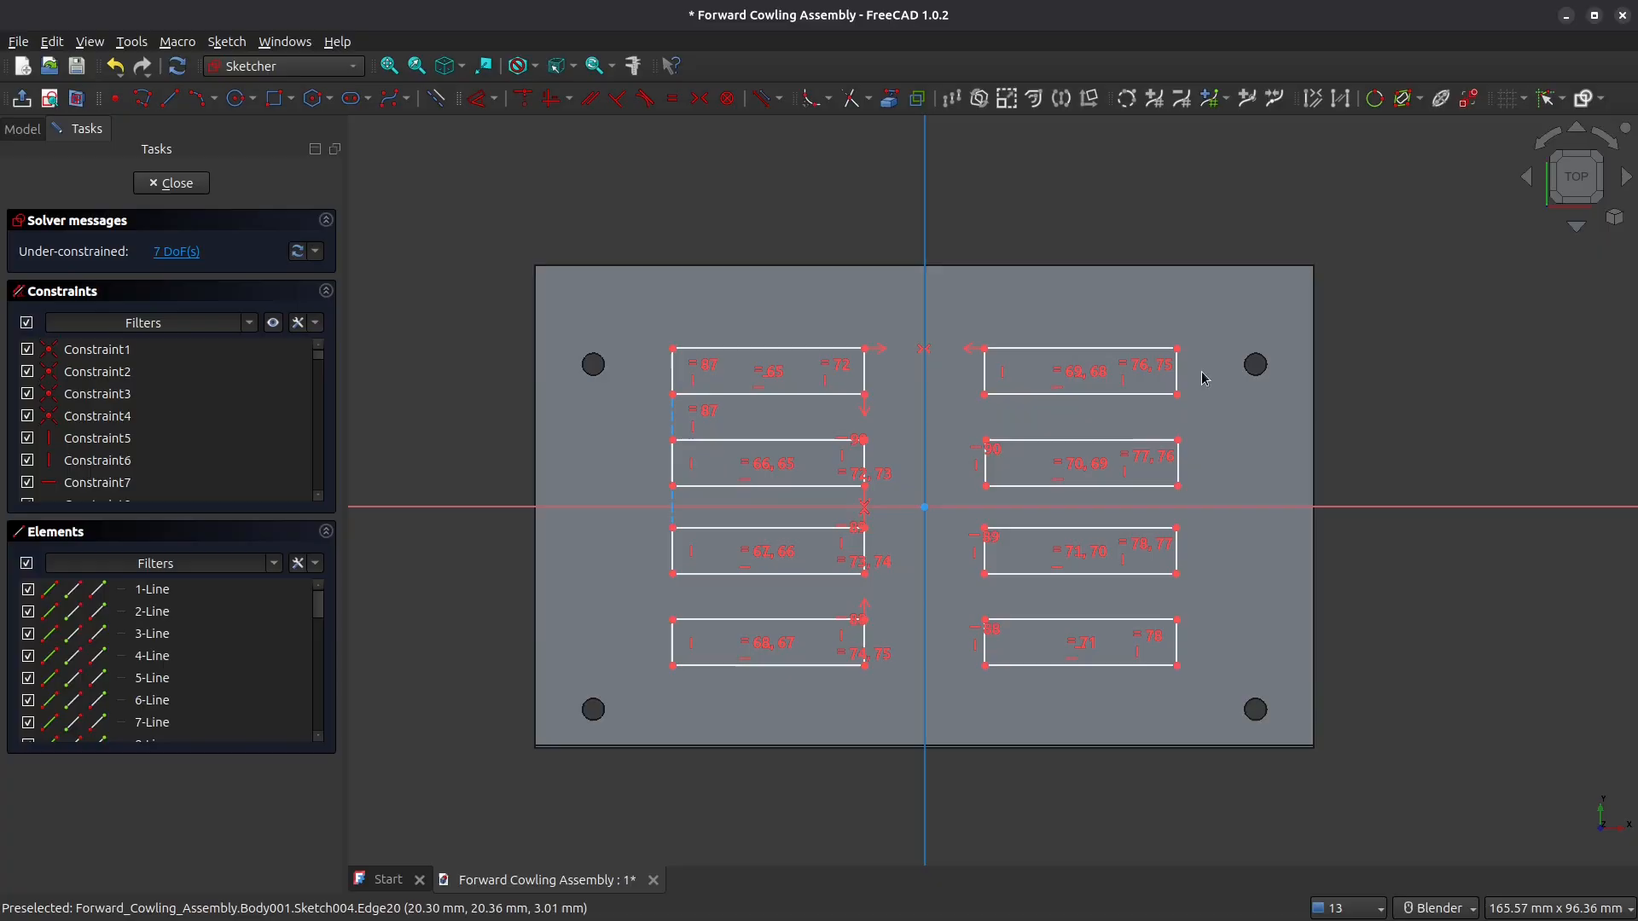
Step: Constrain the lower right-hand corners of the four rectangles in the right column to be vertically aligned
left_click(1178, 395)
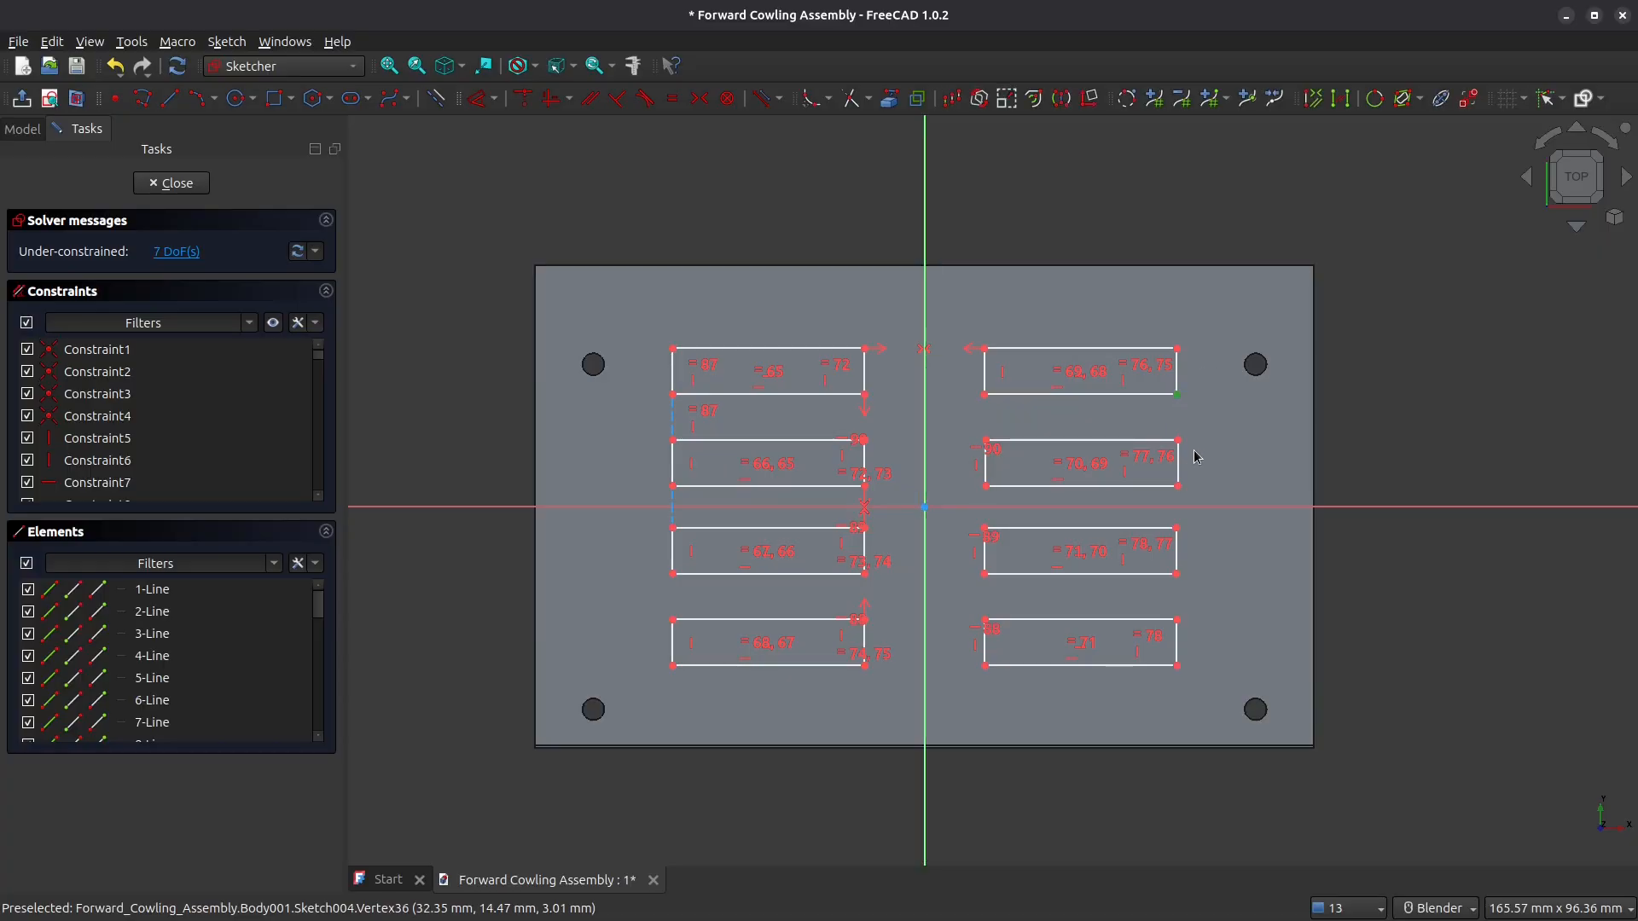
left_click(1178, 486)
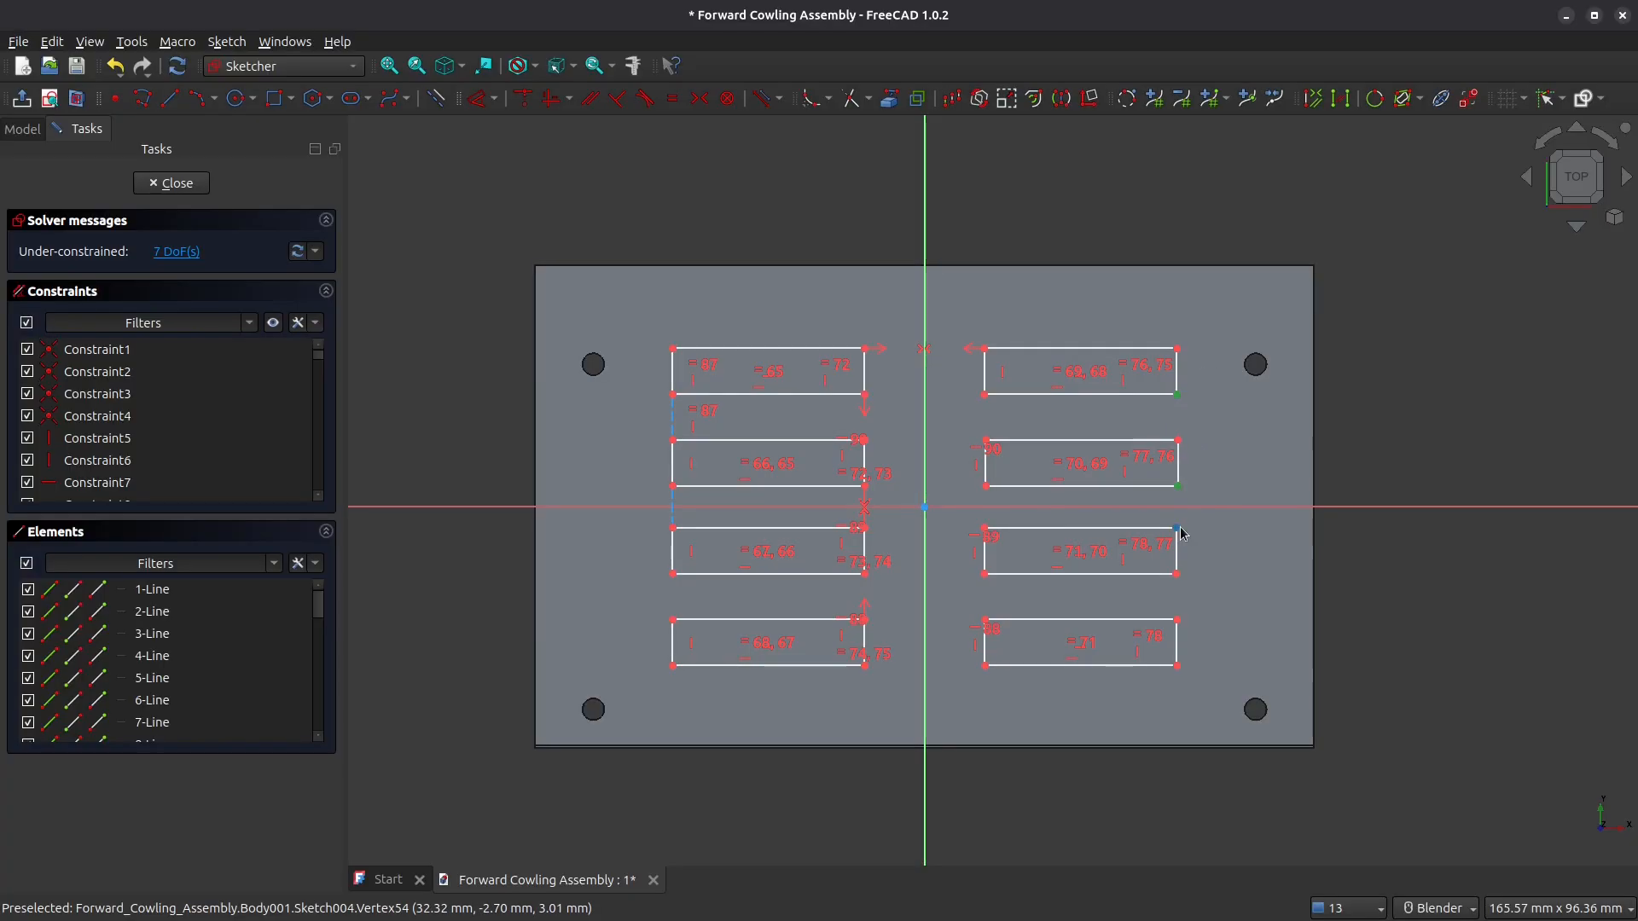
left_click(1179, 575)
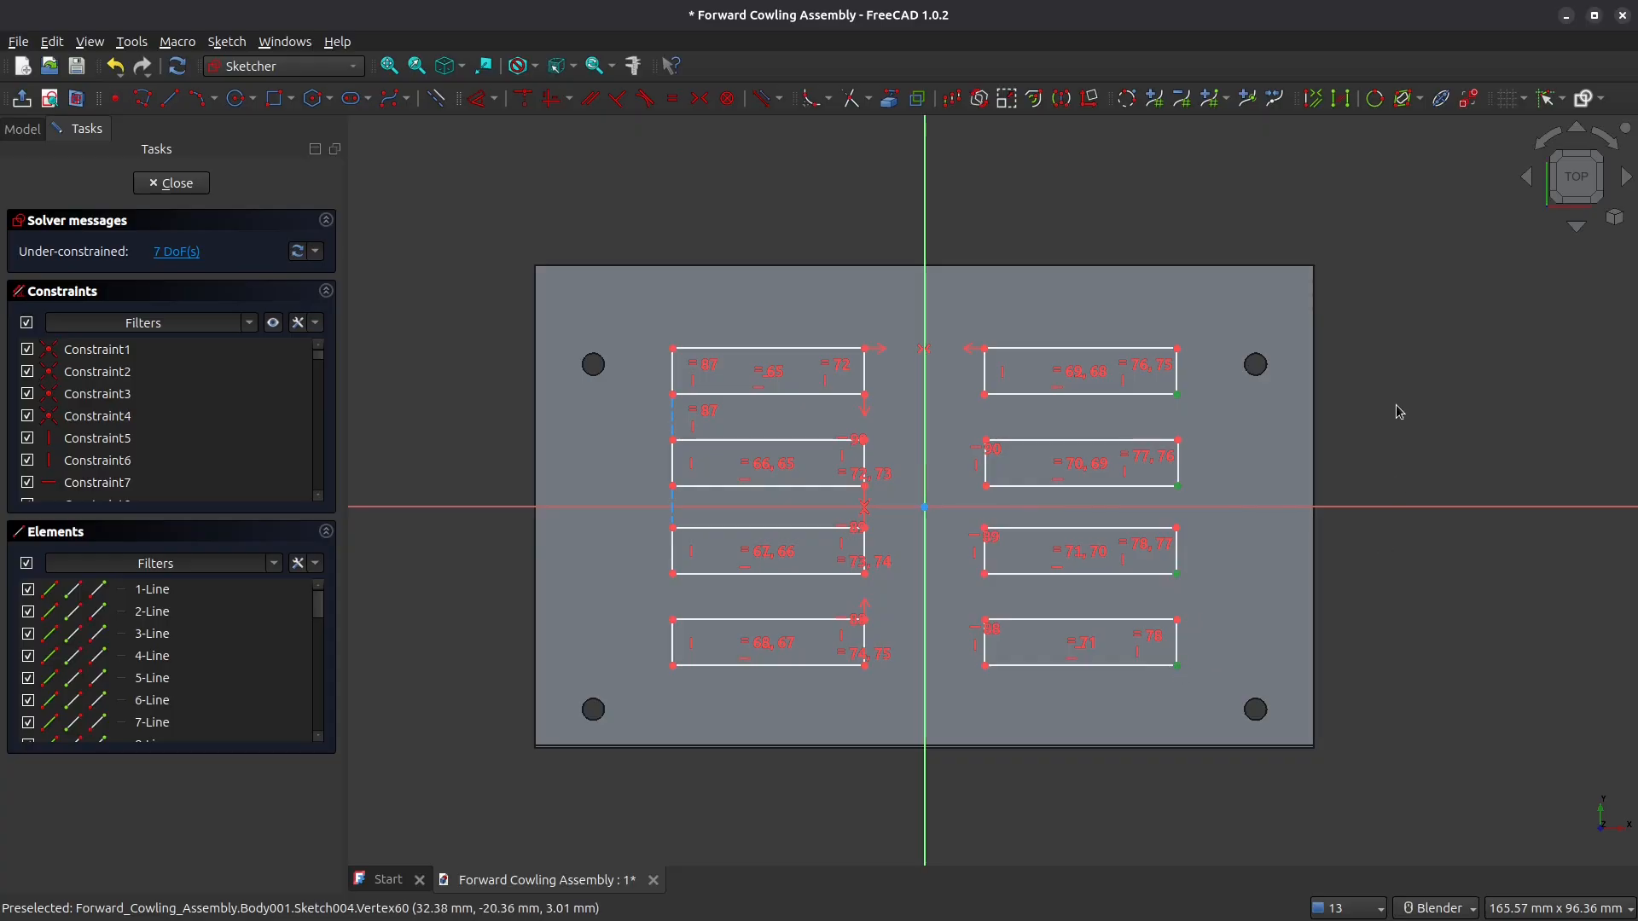
left_click(551, 97)
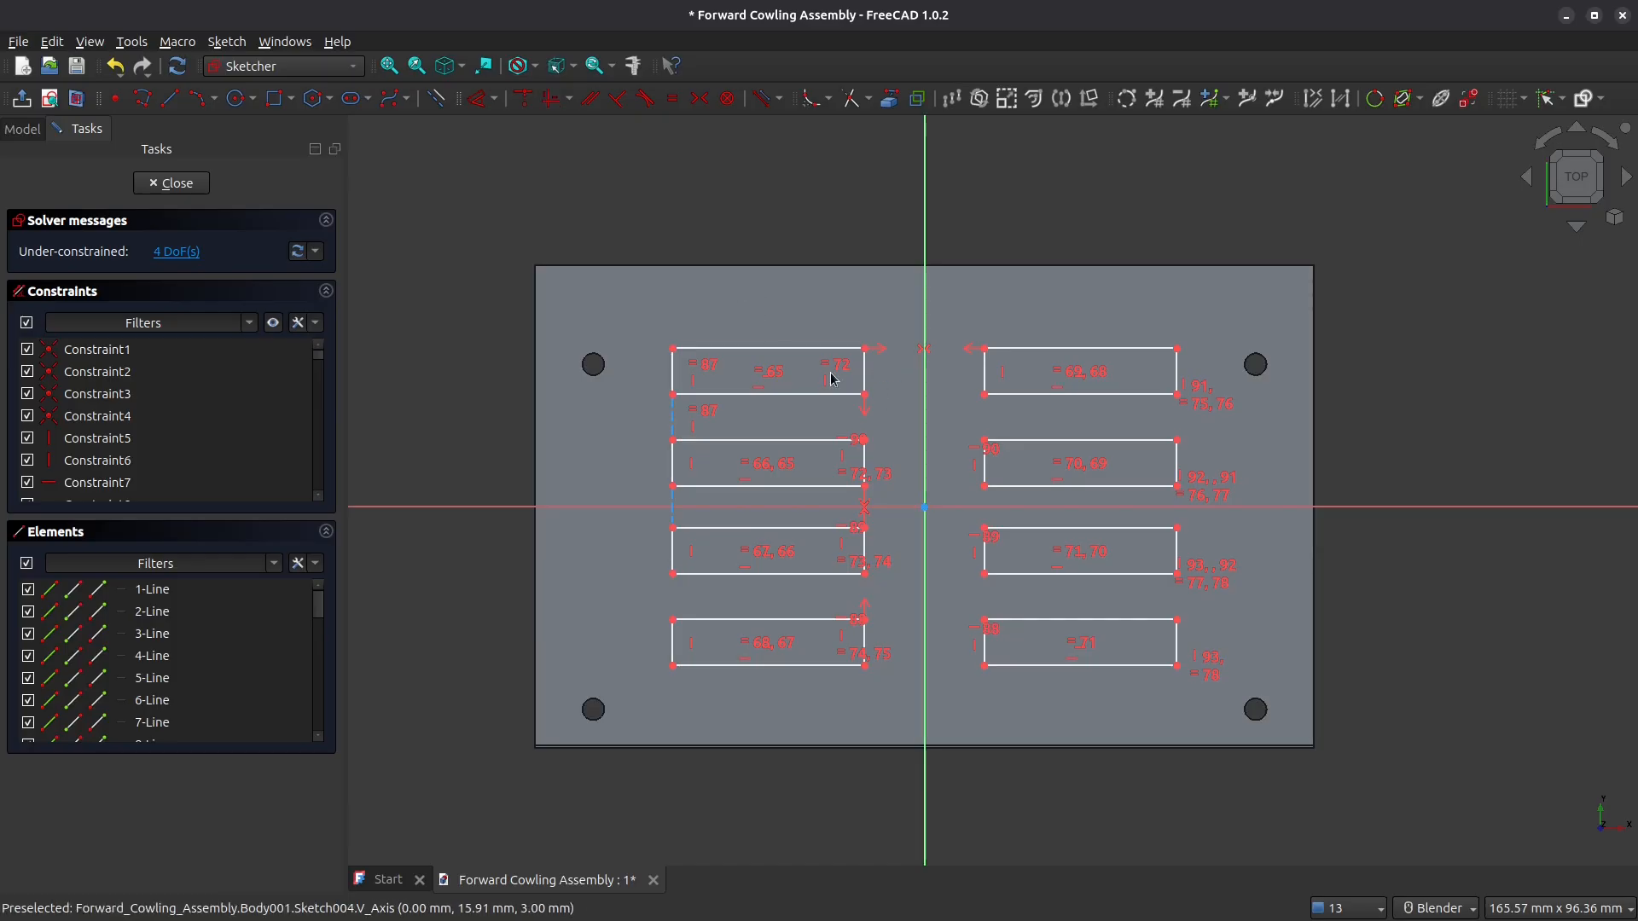
Step: Hide all existing constraints and dimension the top-left rectangle's height as 6 mm
left_click(274, 324)
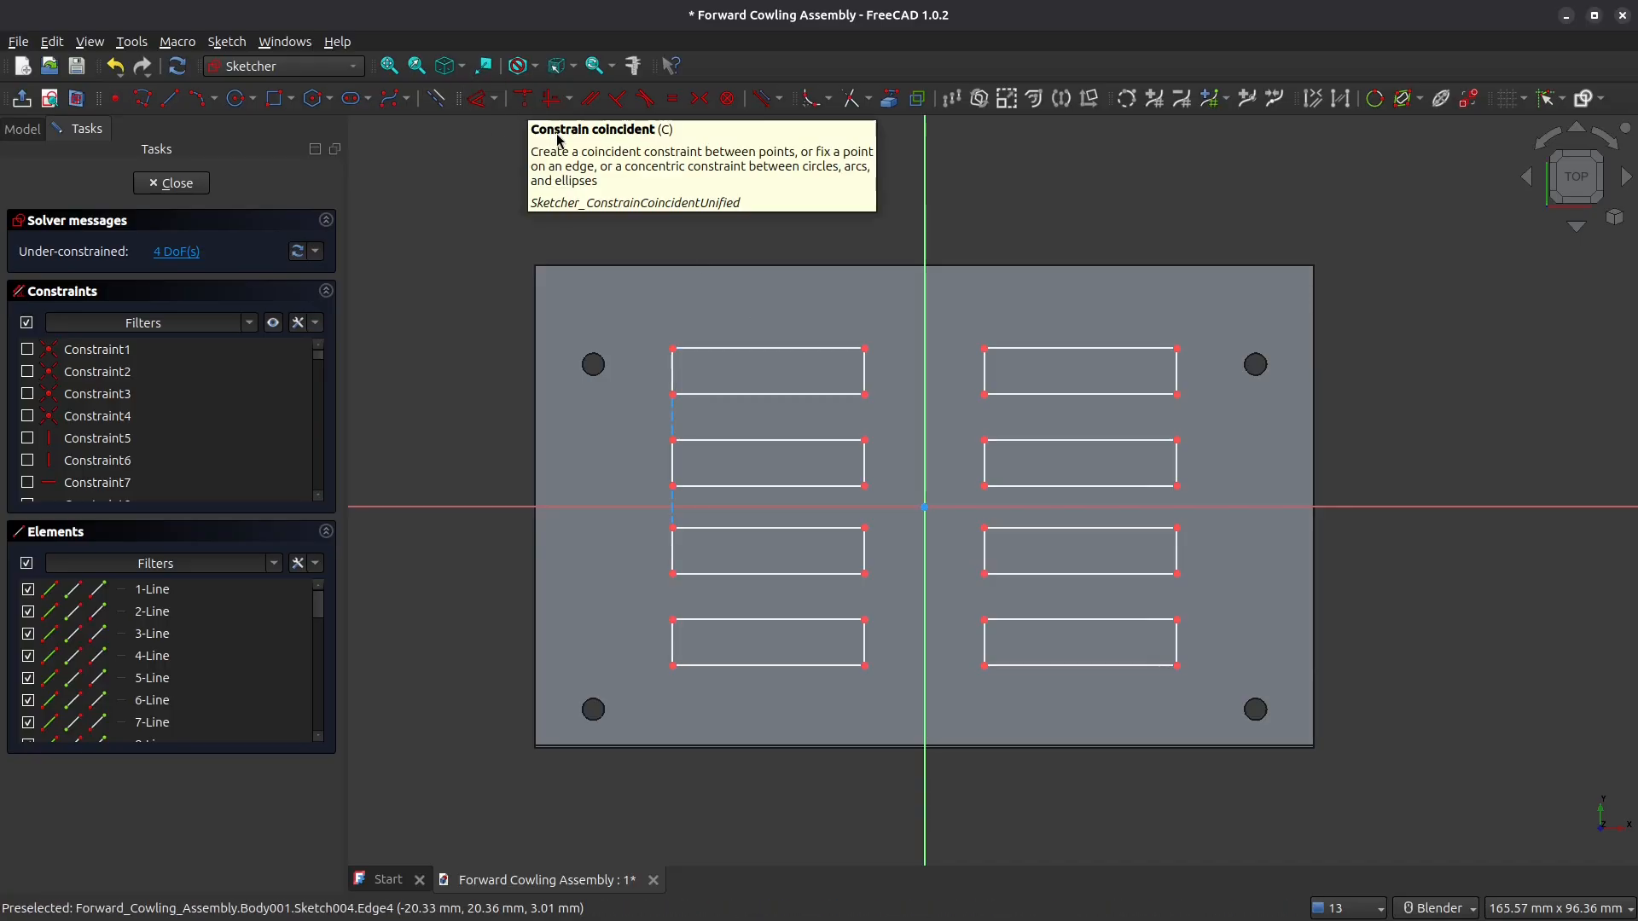
left_click(479, 99)
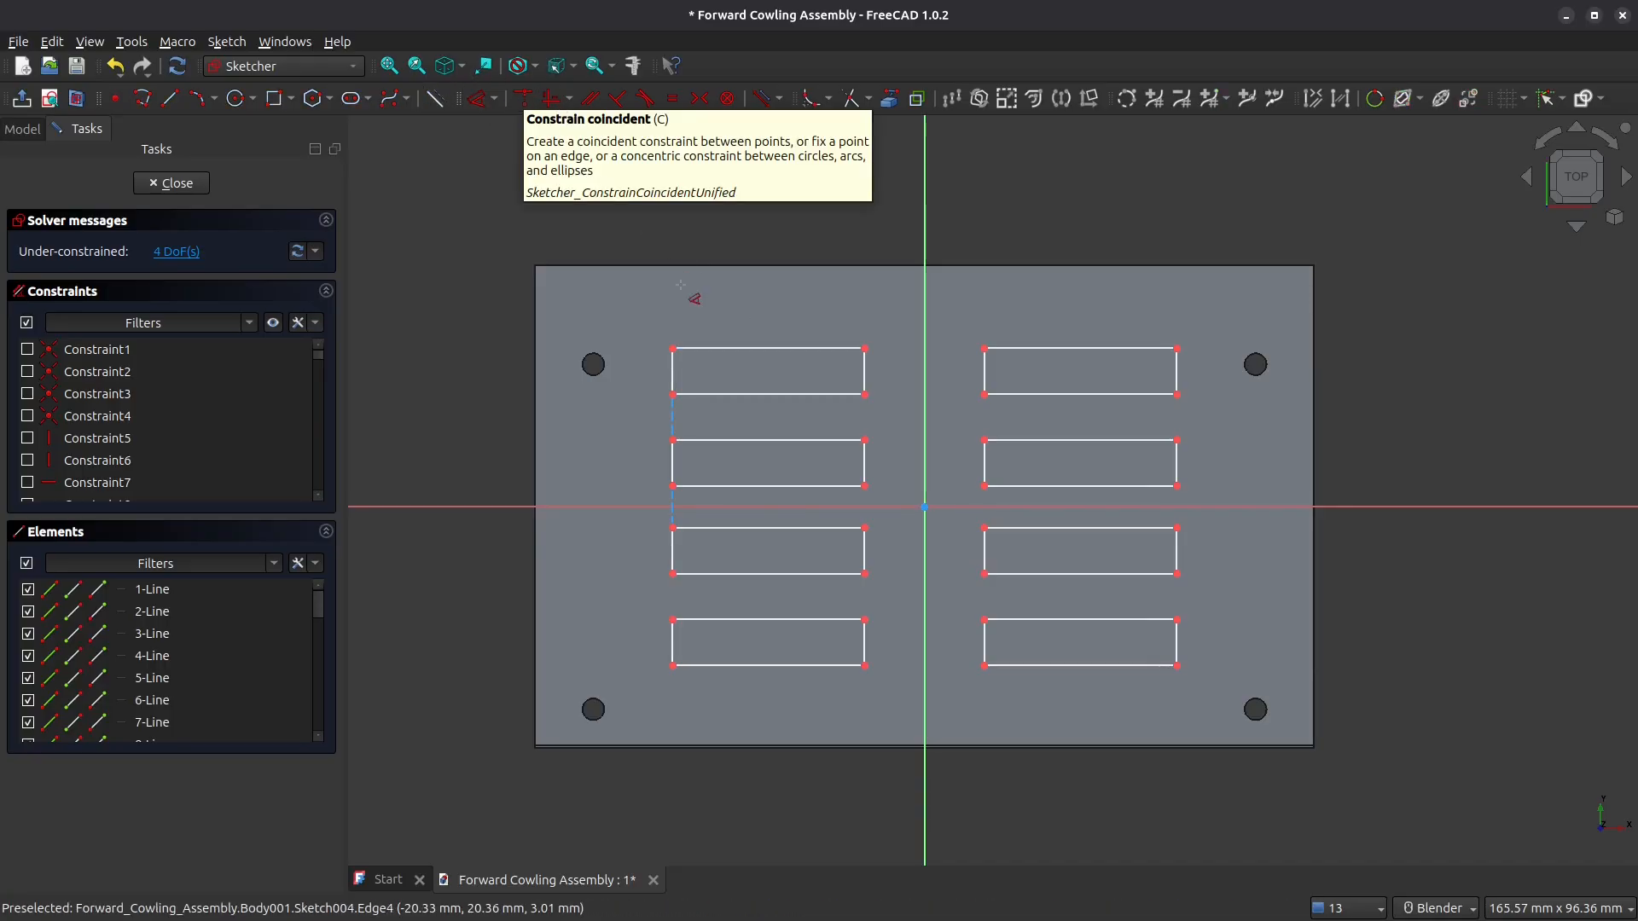
left_click(673, 368)
left_click(650, 387)
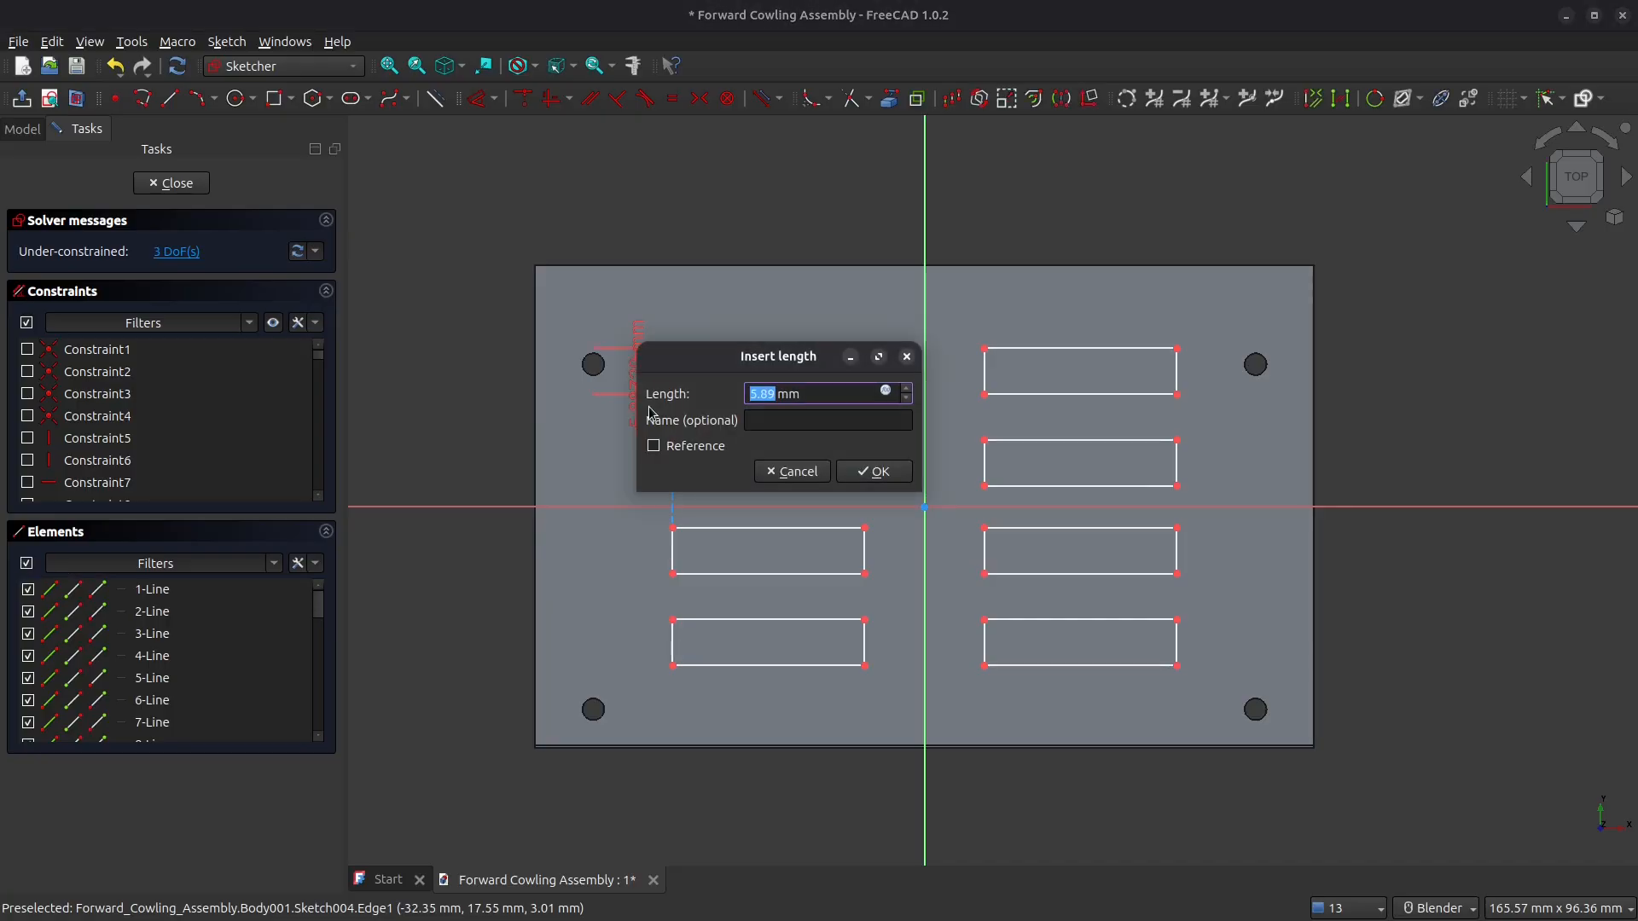
key("Return")
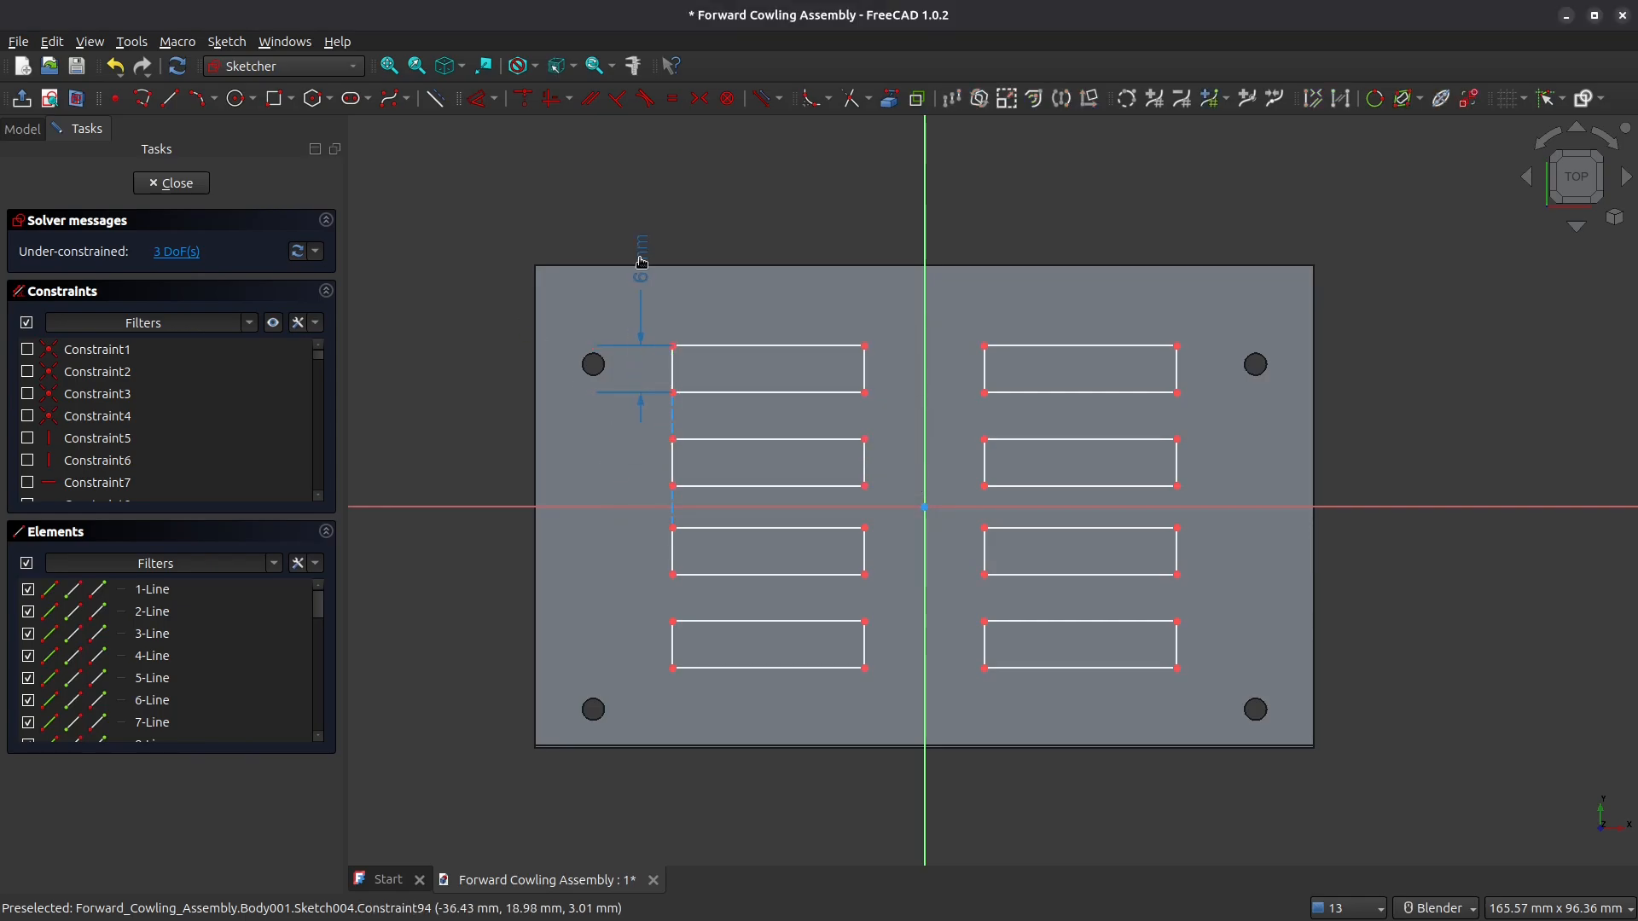
Step: Dimension the top-left rectangle's width as 30 mm
left_click(780, 346)
left_click(770, 325)
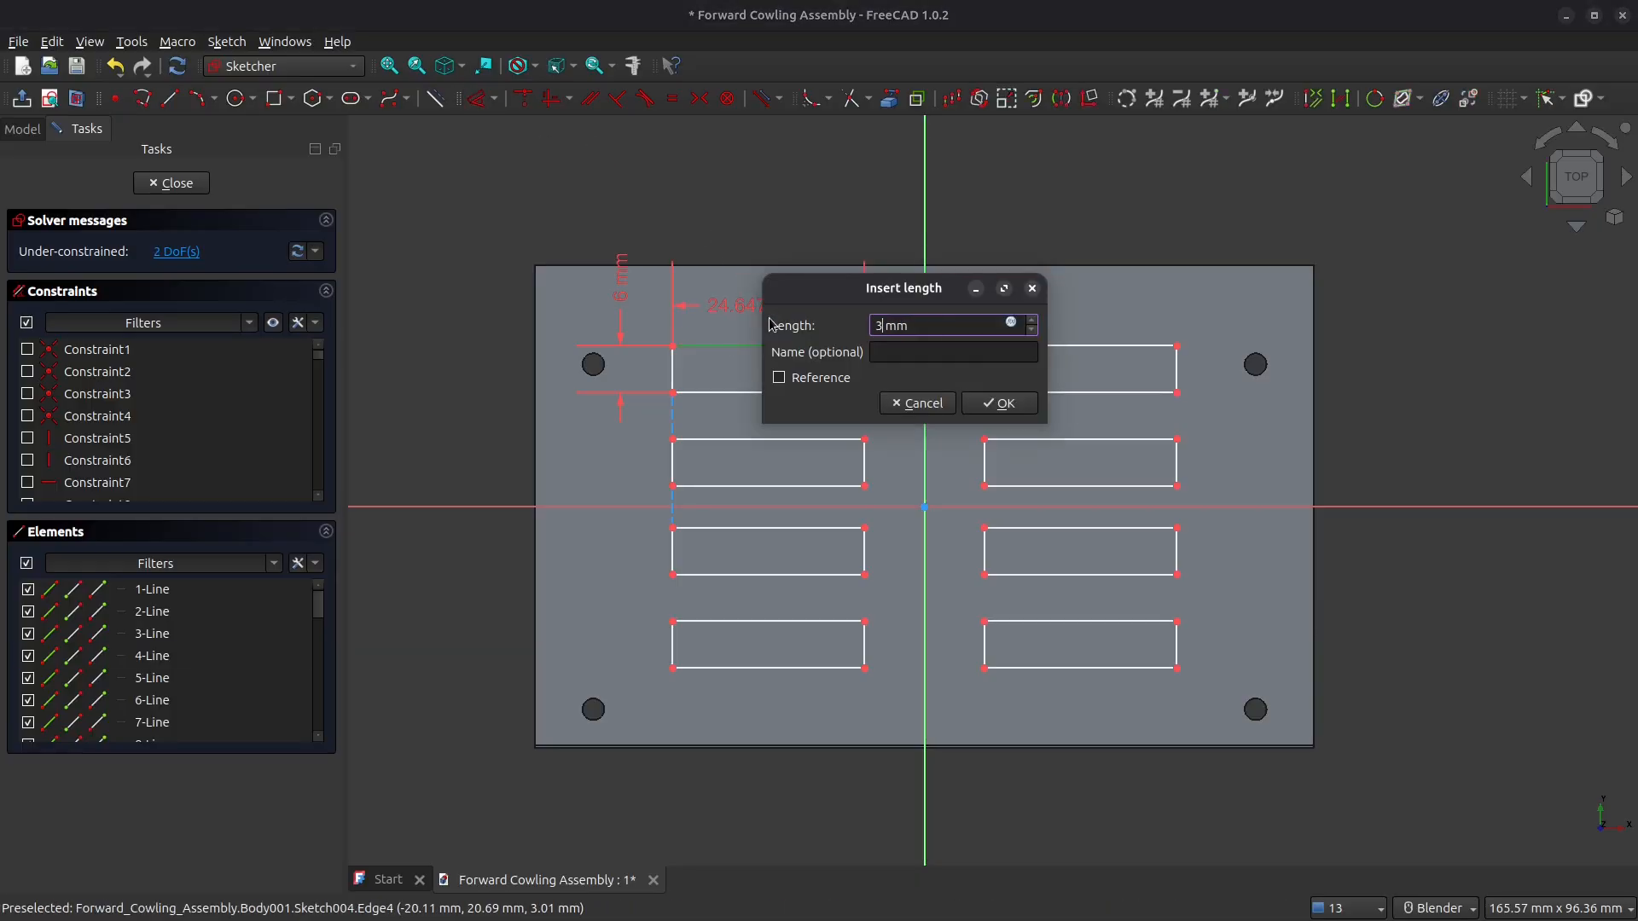
type("30")
key("Return")
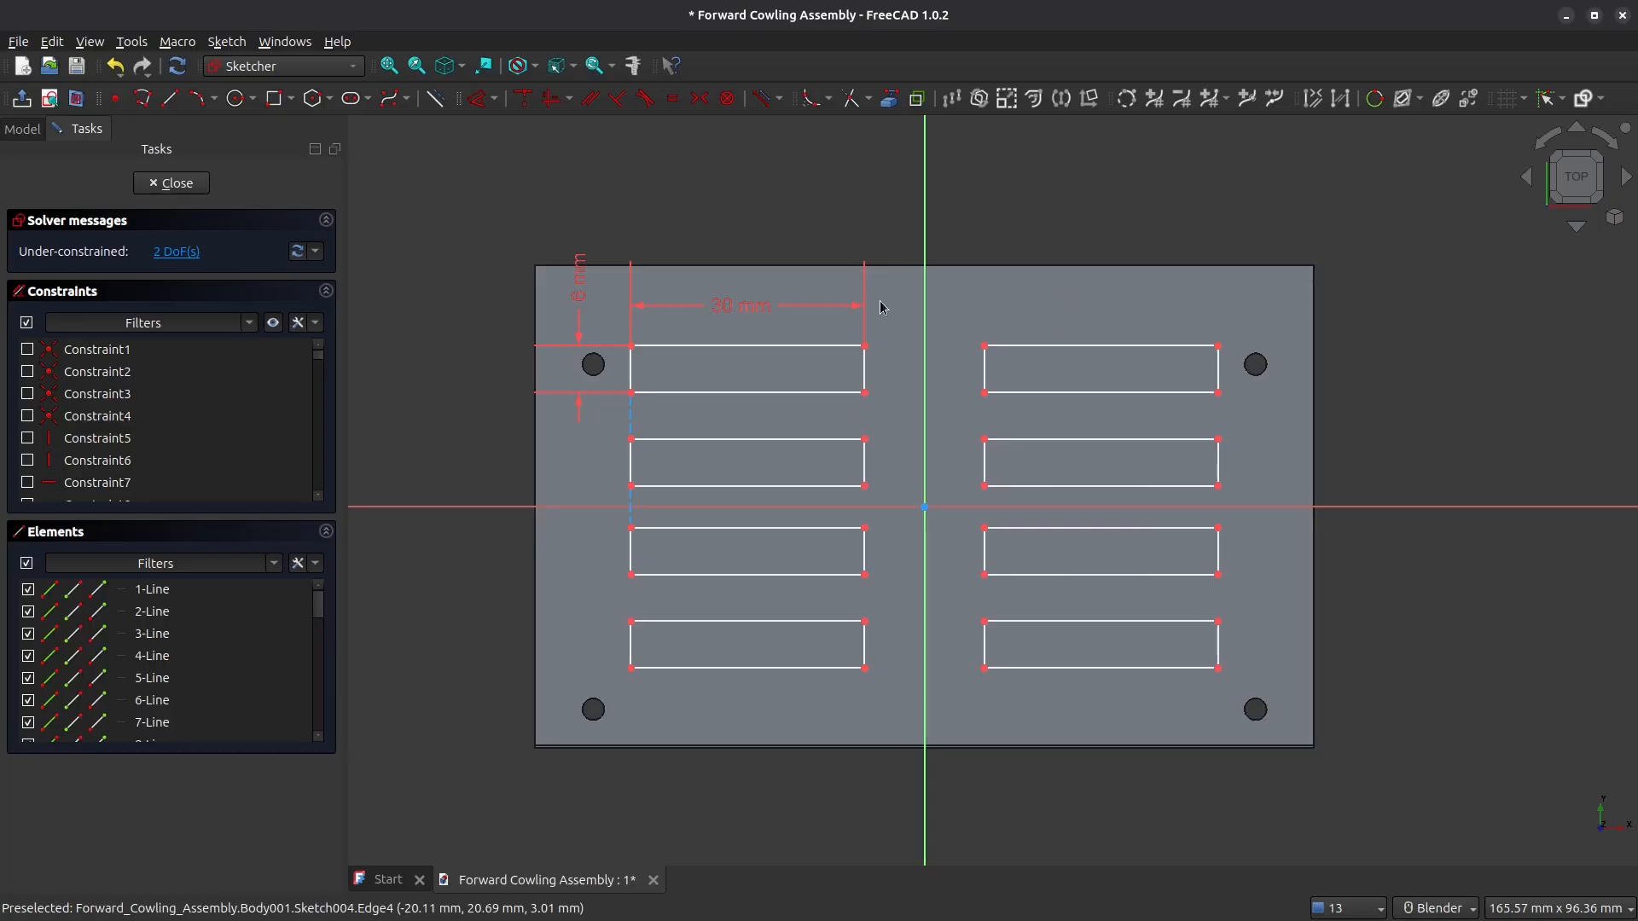
Step: Set the horizontal distance between the facing upper corners of the two topmost rectangles to 10 mm
left_click(866, 346)
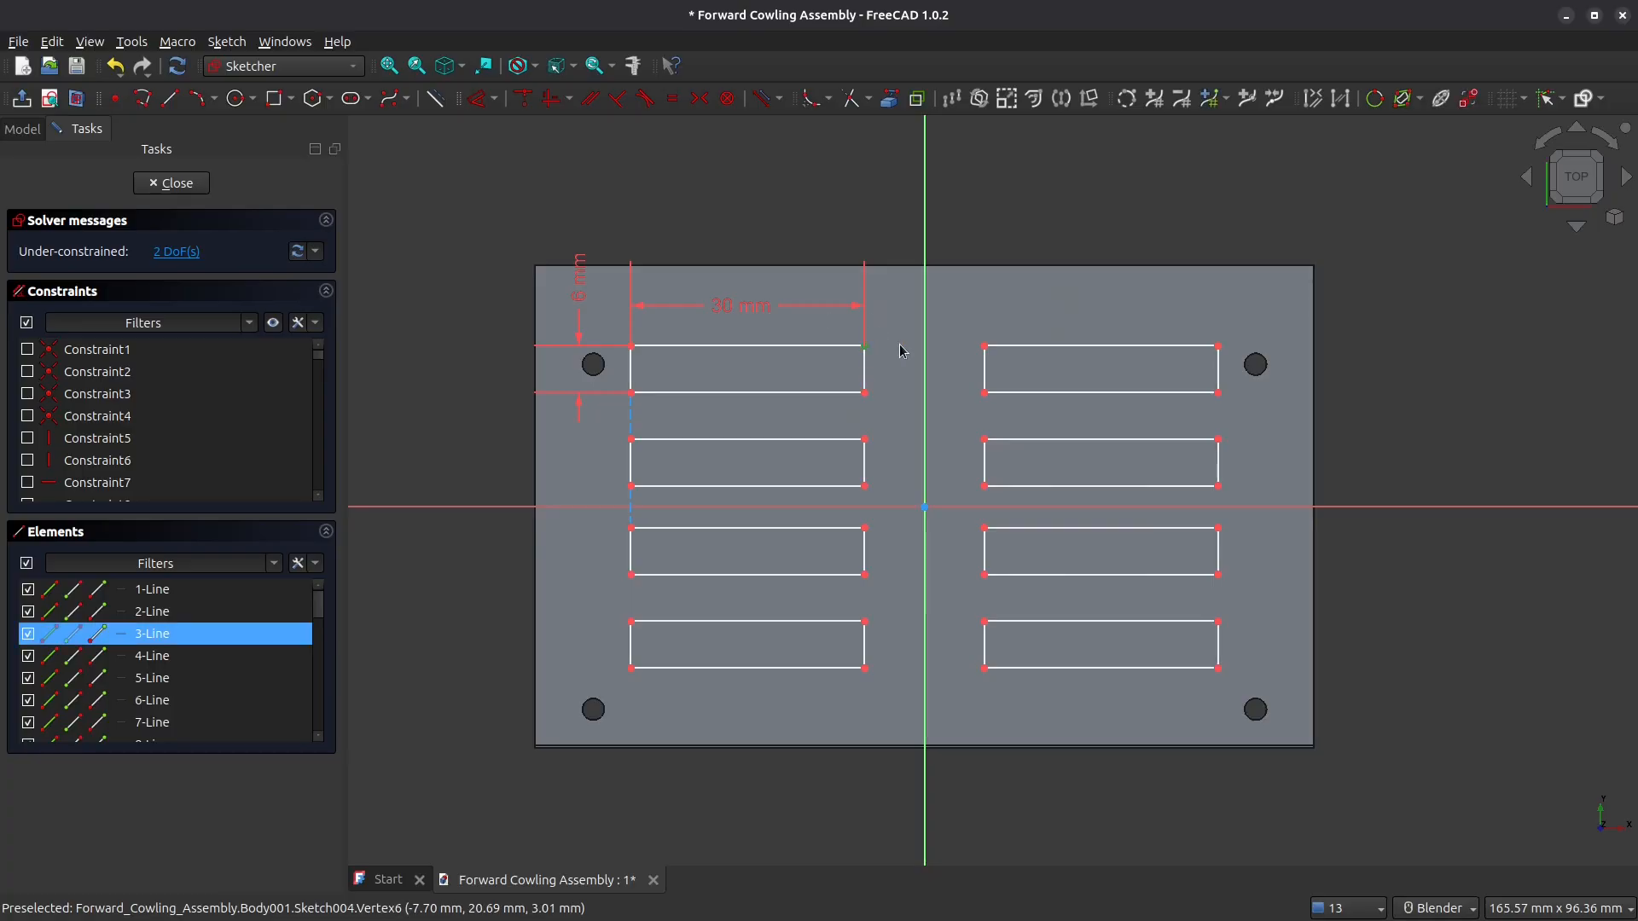
left_click(984, 346)
left_click(478, 100)
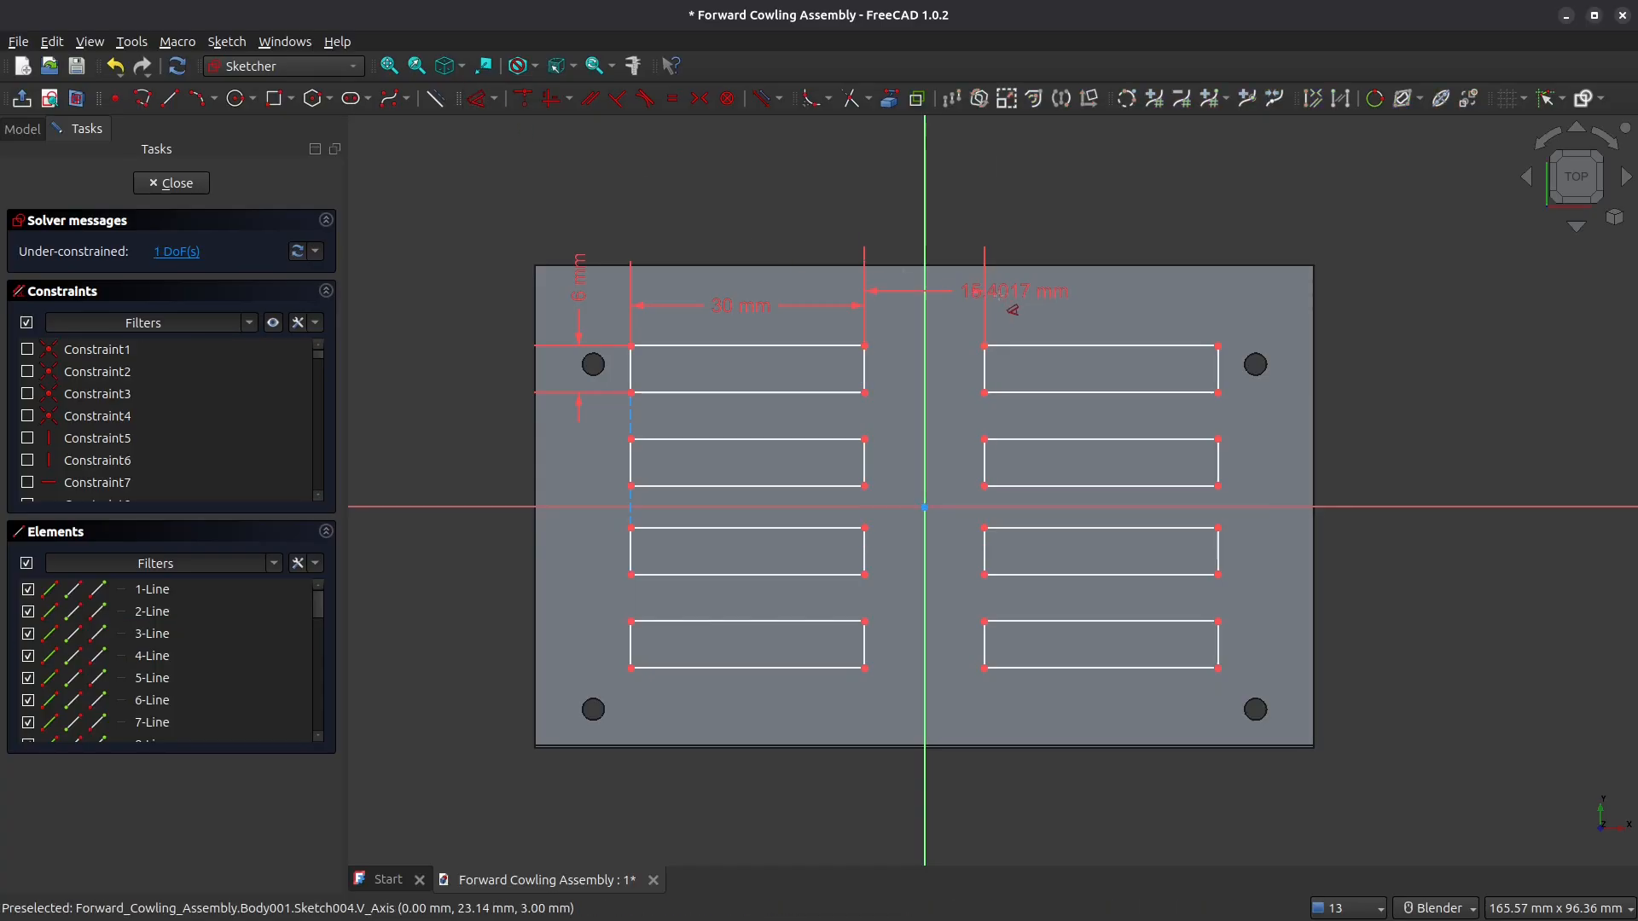
left_click(1051, 302)
type("10")
key("Return")
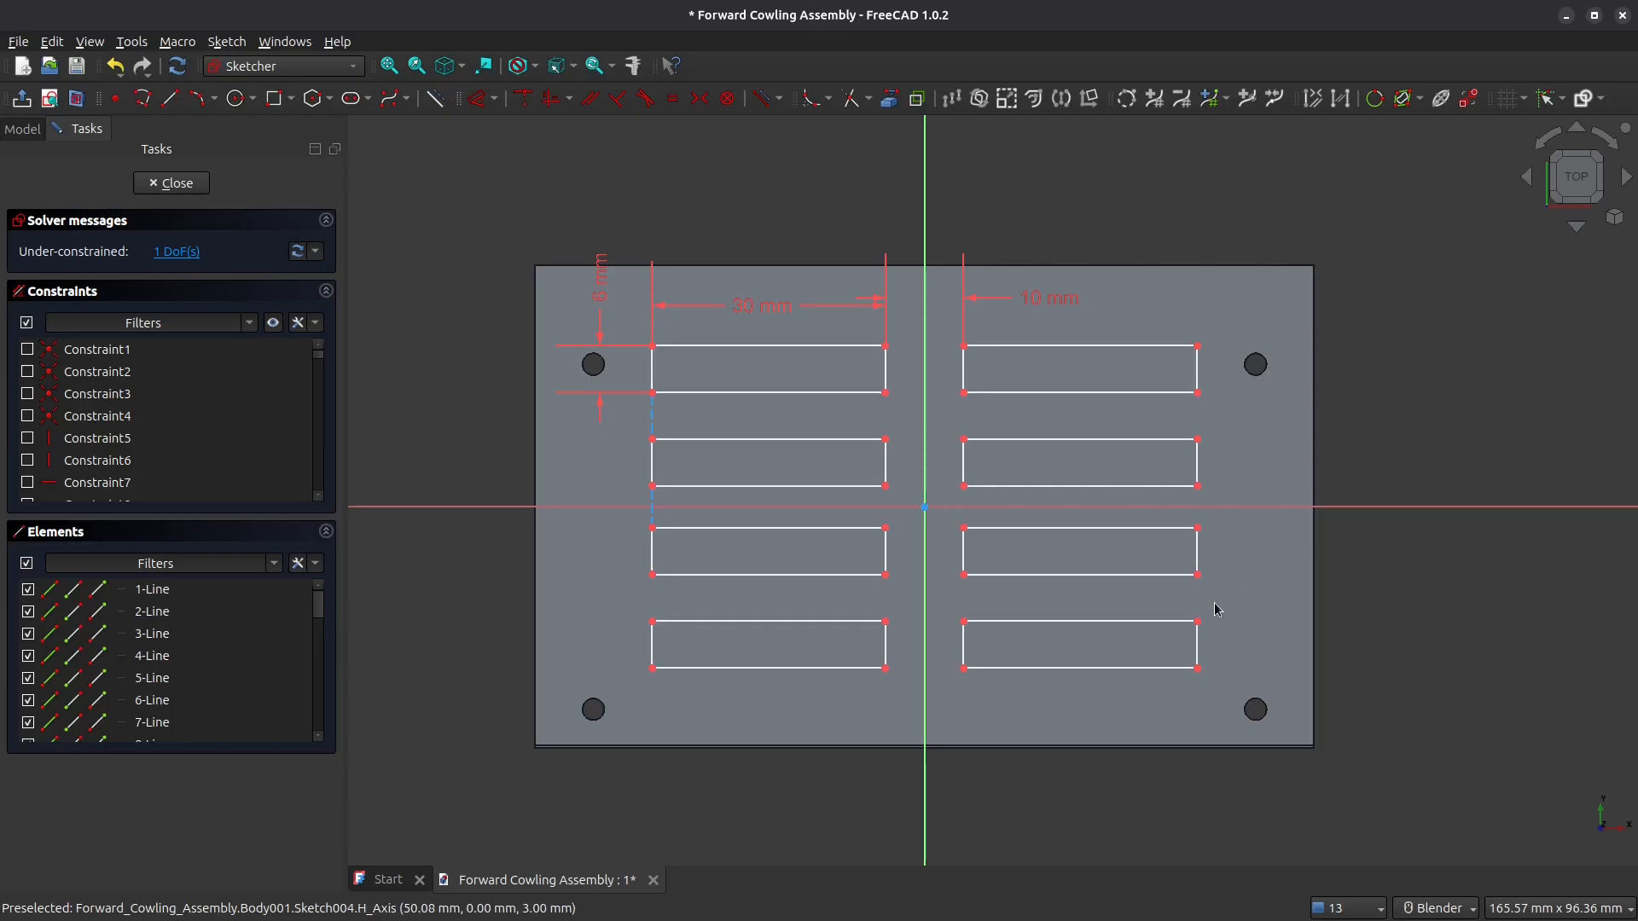
Step: Make the two construction lines between the left column's rectangles equal in length
left_click_drag(1042, 631, 1064, 643)
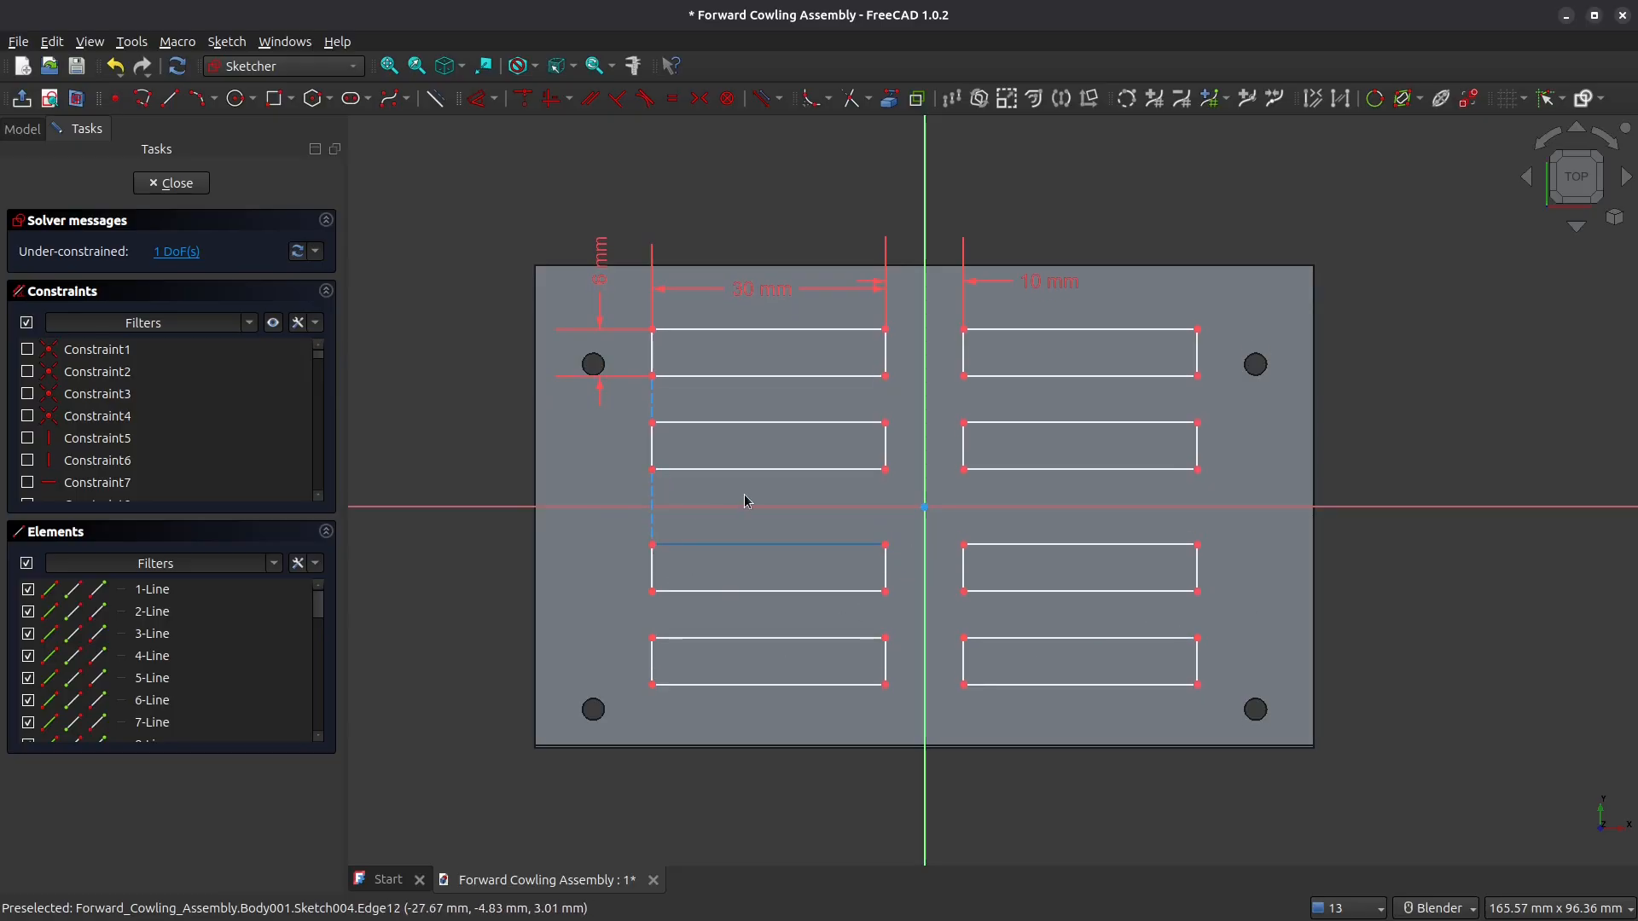
left_click(653, 401)
left_click(673, 100)
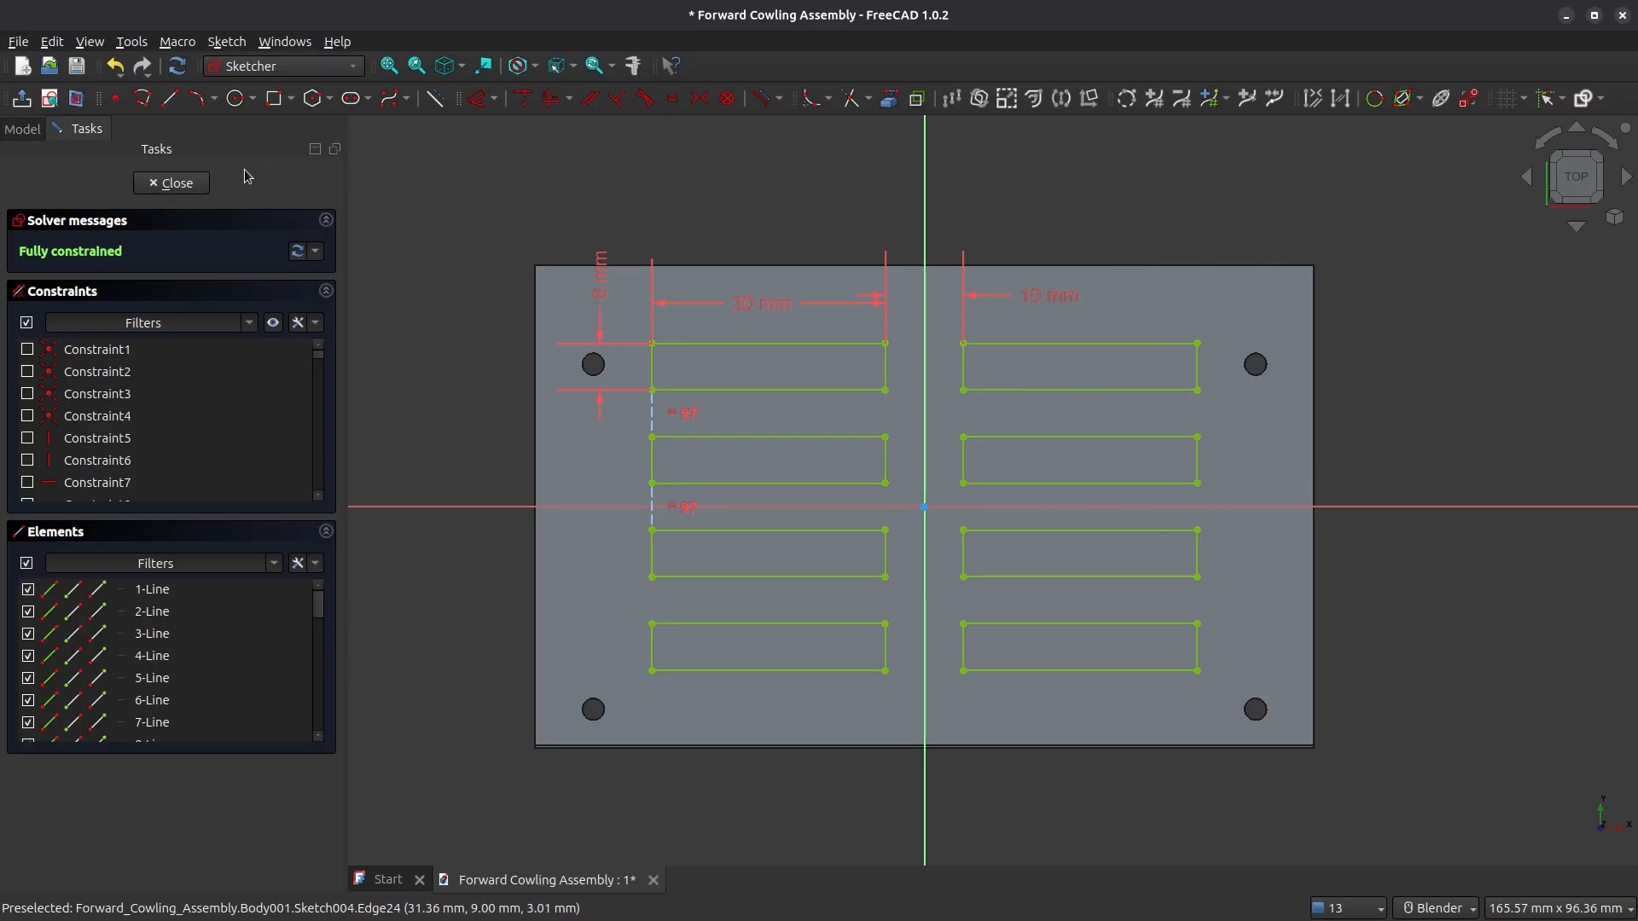
Step: Finish the sketch and pocket the eight rectangles through the plate with a 5 mm length
left_click(171, 184)
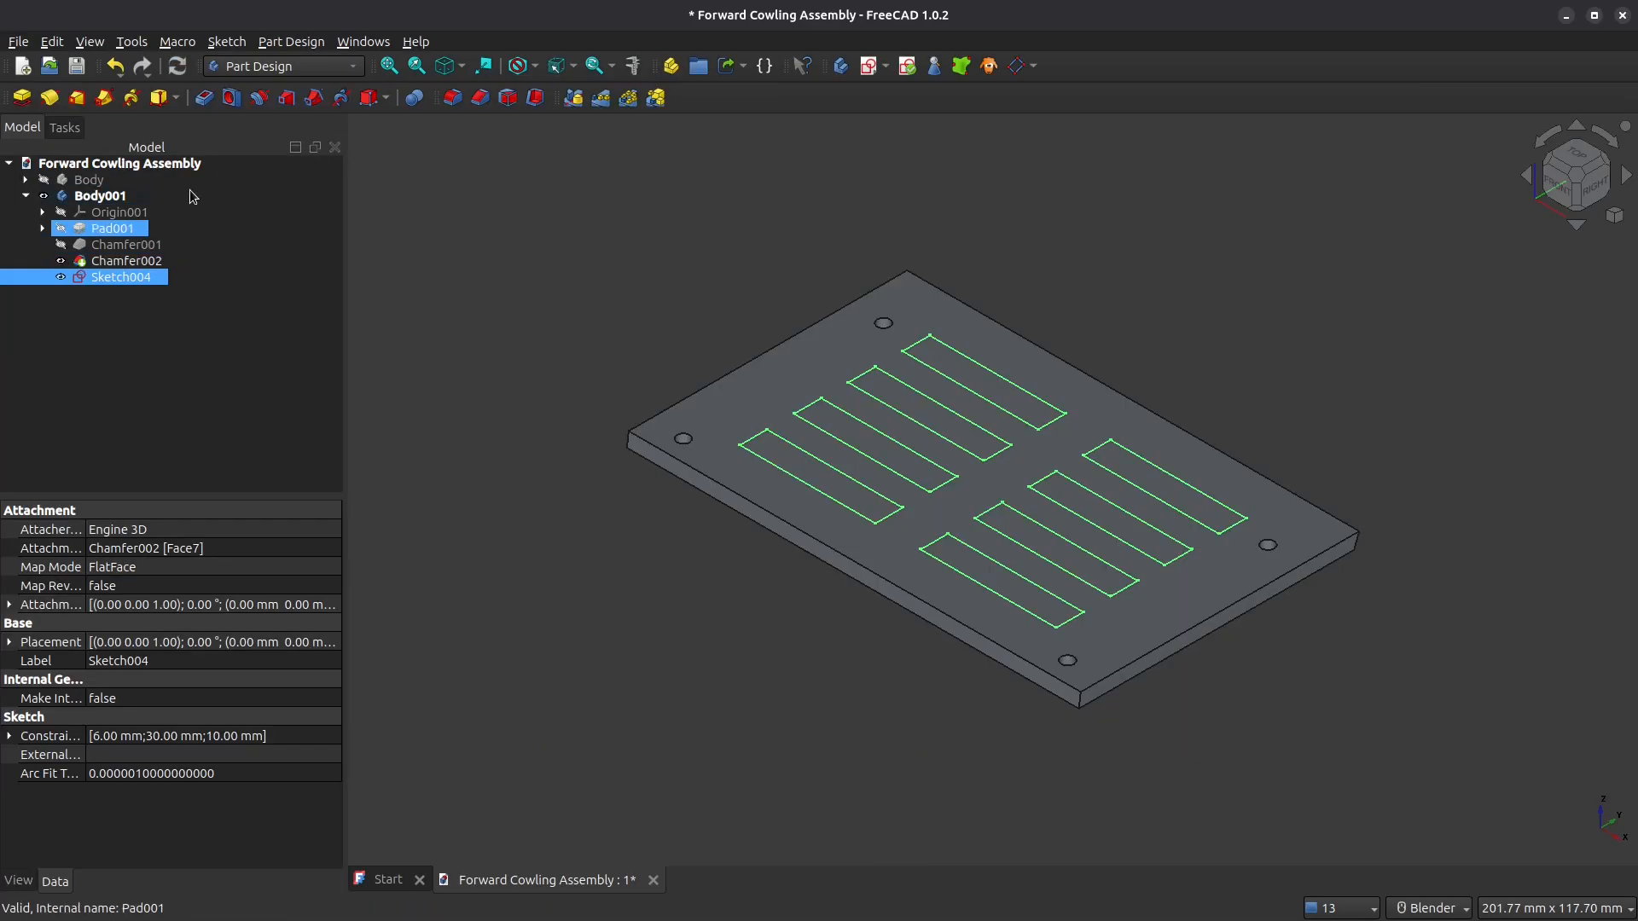
left_click(203, 98)
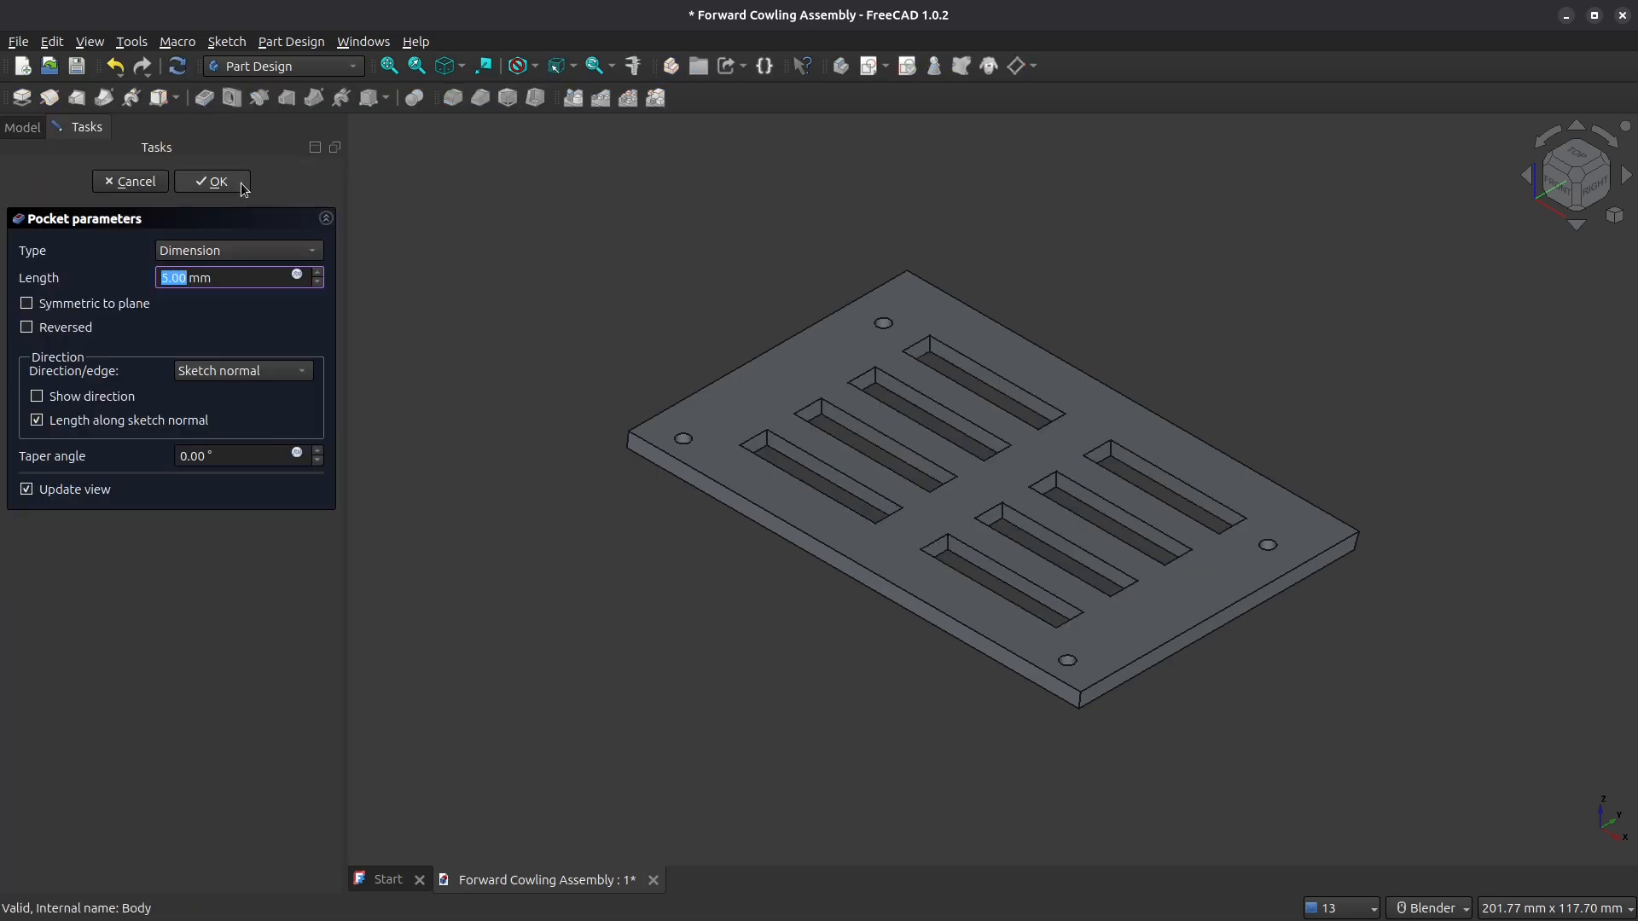
left_click(209, 183)
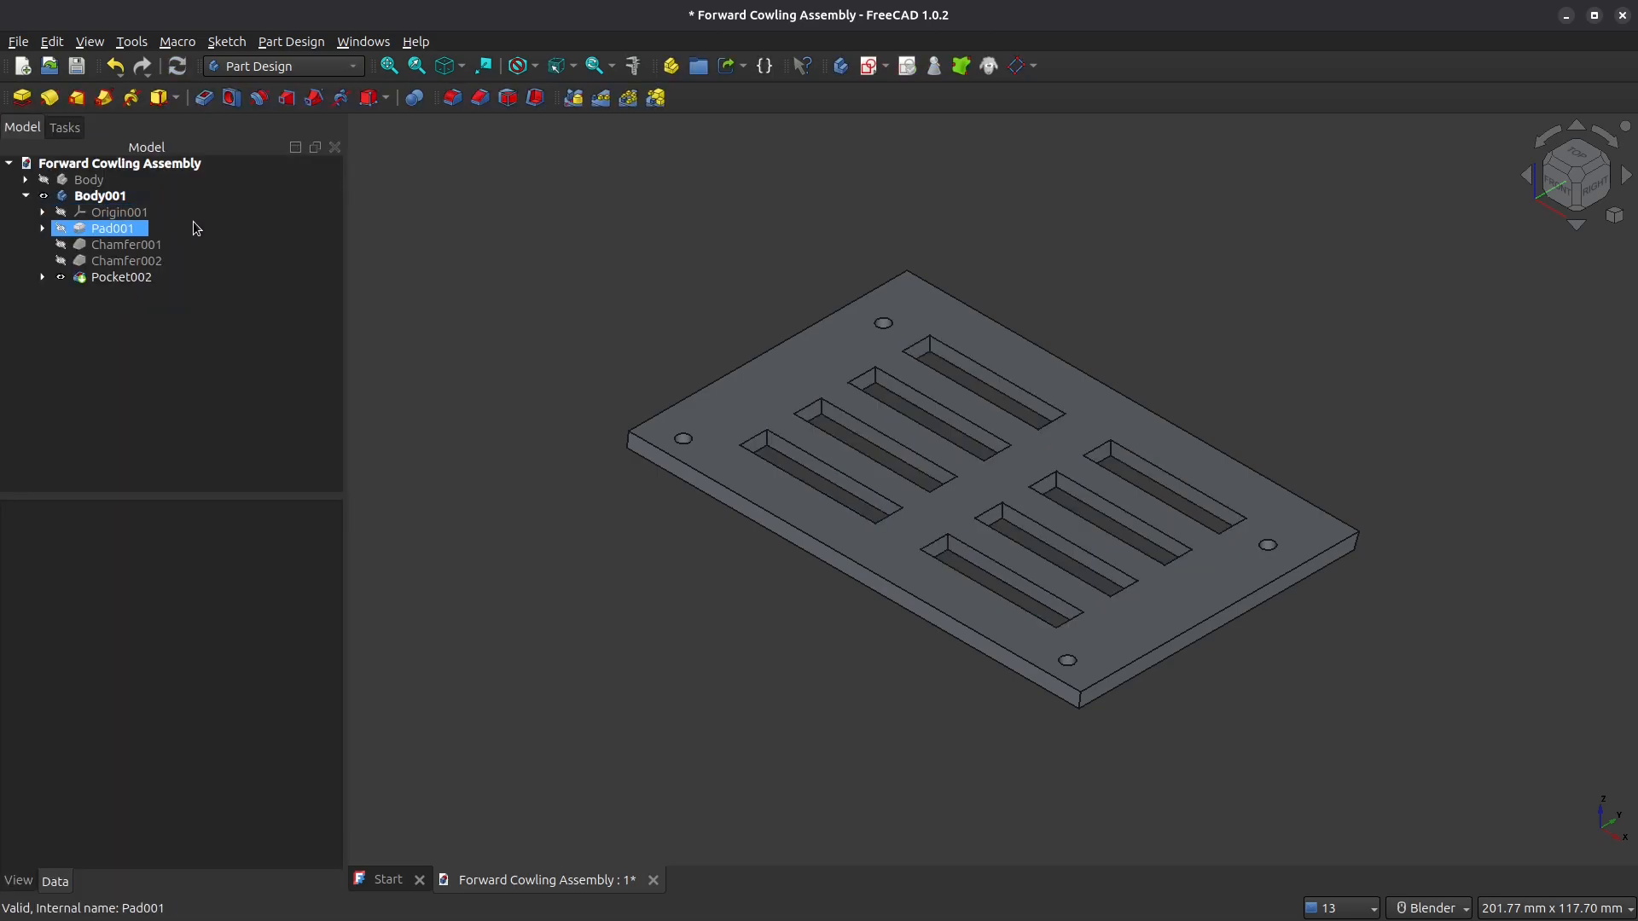
Step: Hide the slotted plate's body and collapse its entry in the model tree
scroll(821, 567, "down", 1)
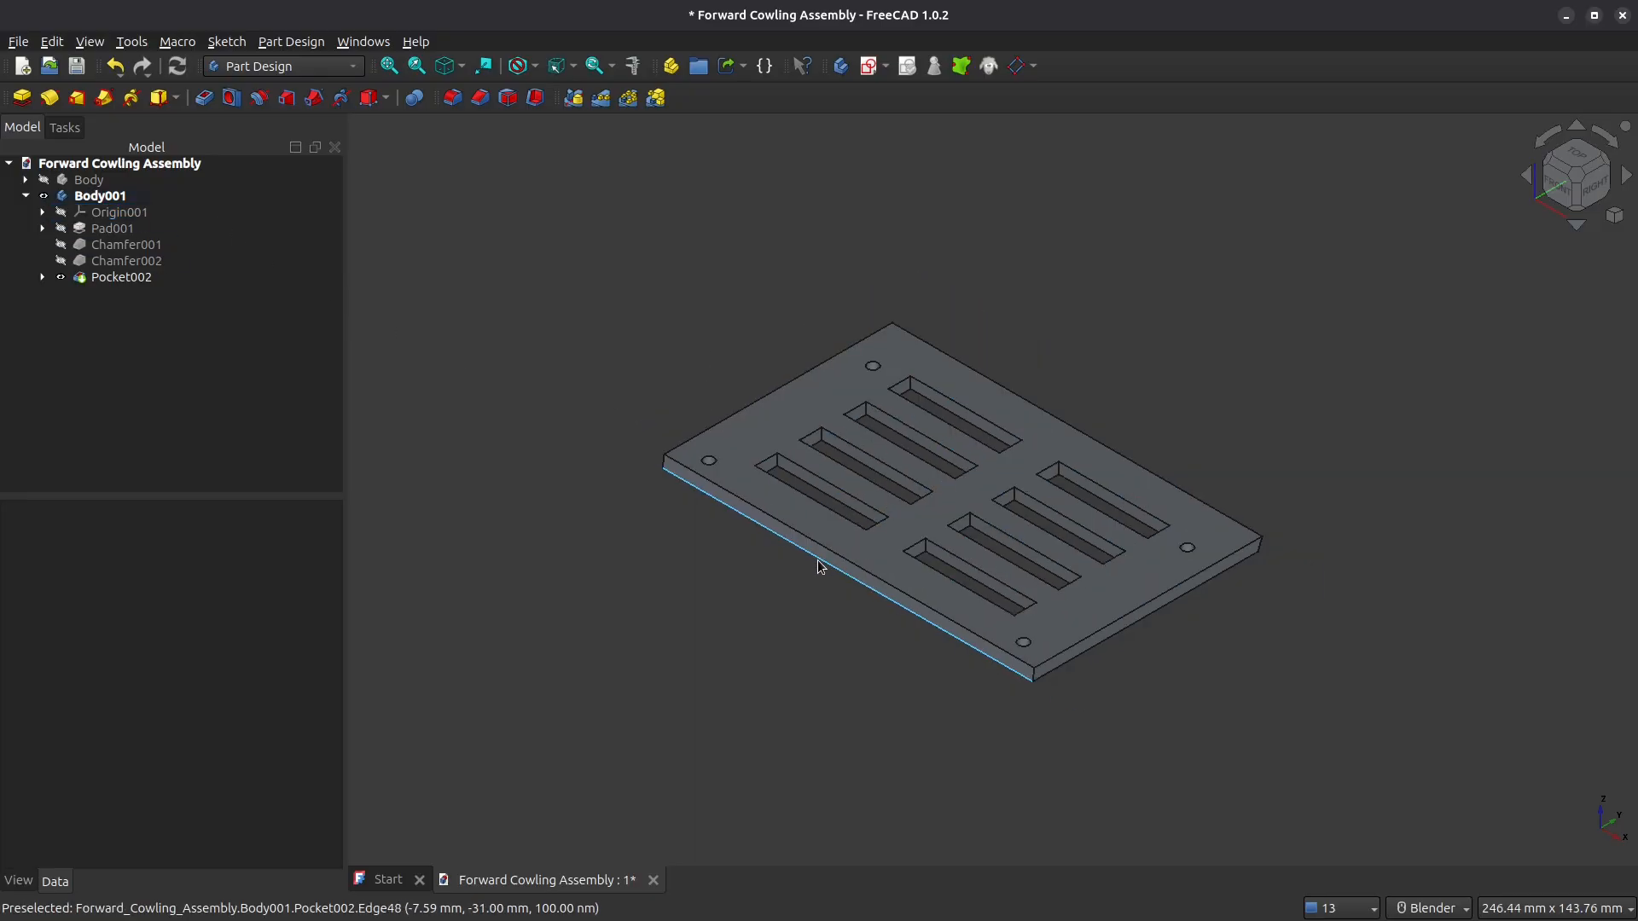
middle_click_drag(857, 548, 717, 515)
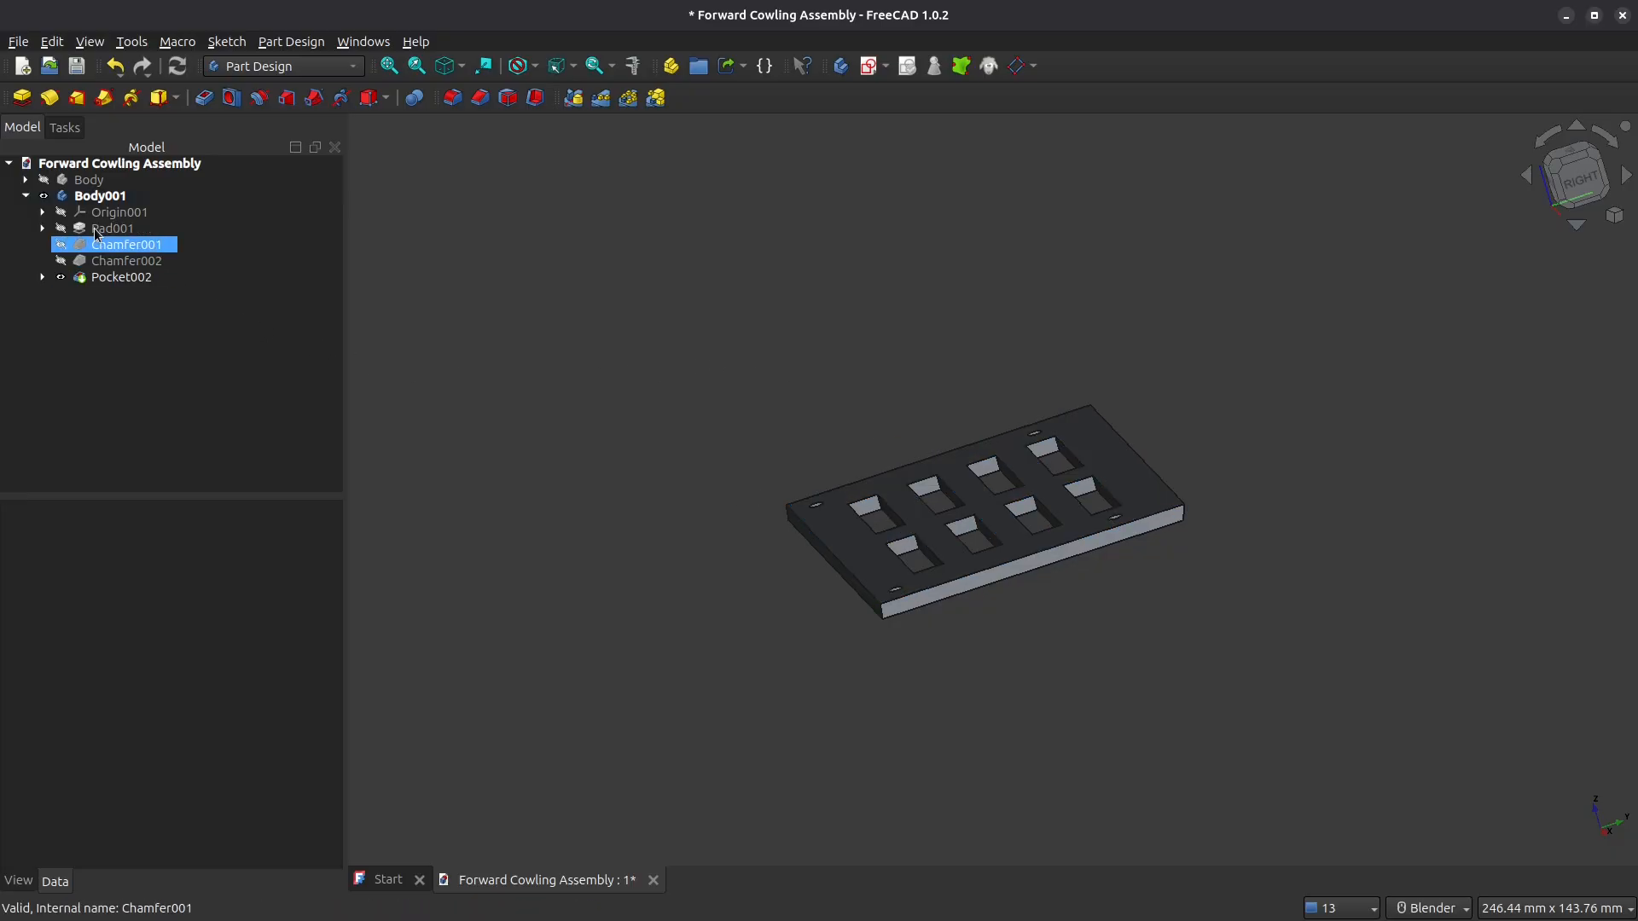
left_click(44, 197)
left_click(44, 197)
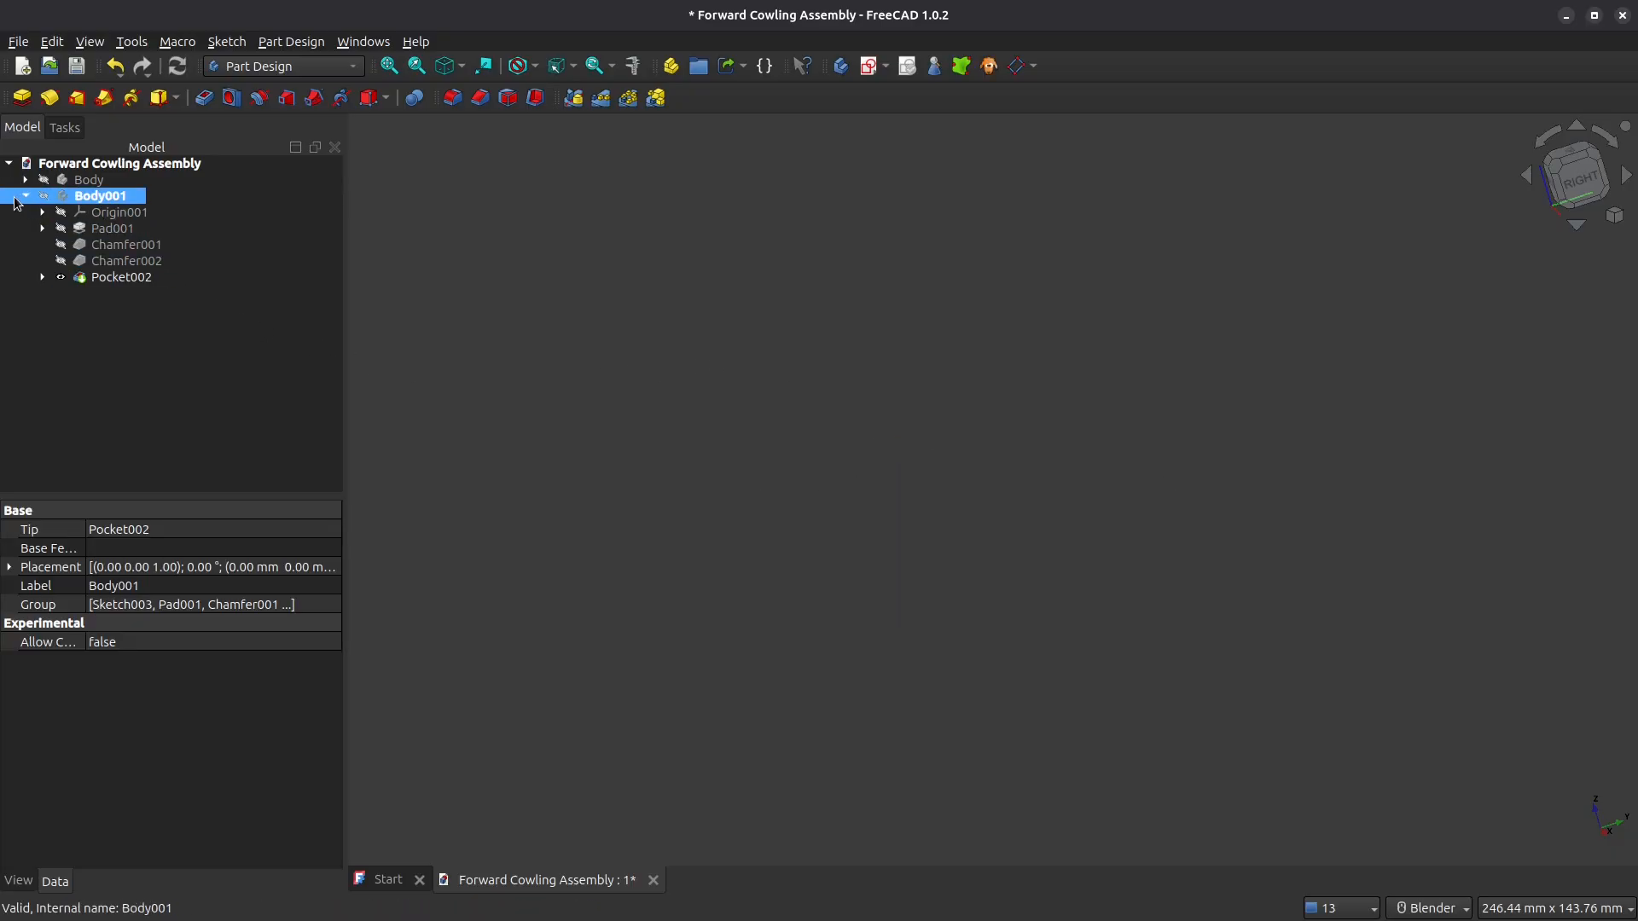
left_click(24, 197)
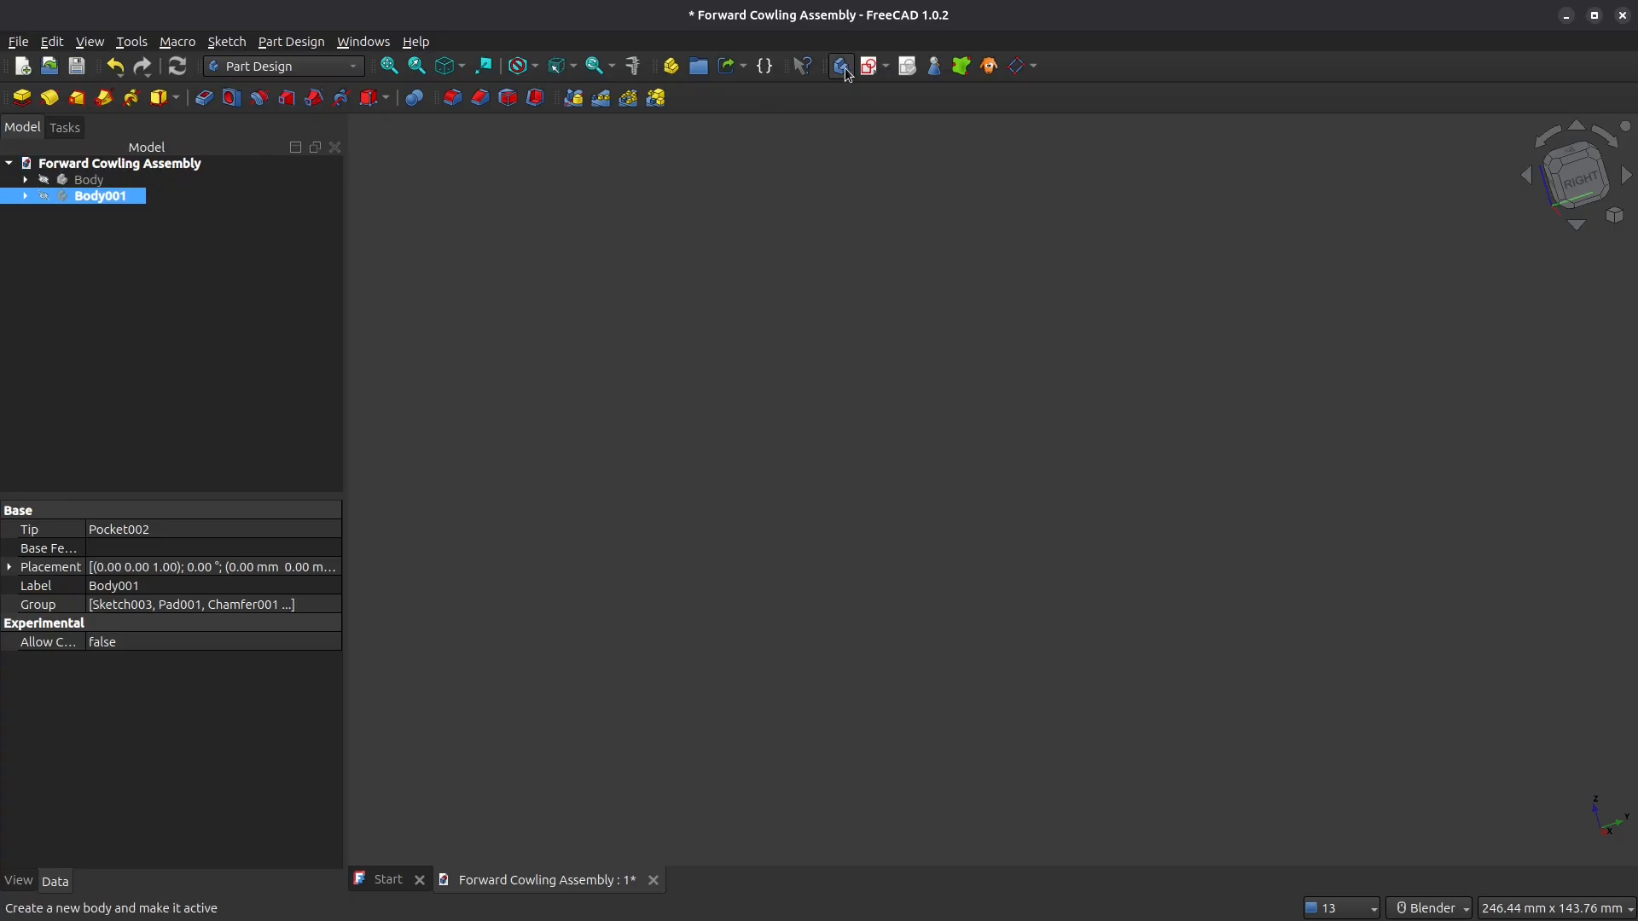
Step: Create a new body and start a sketch on its XY base plane
left_click(671, 66)
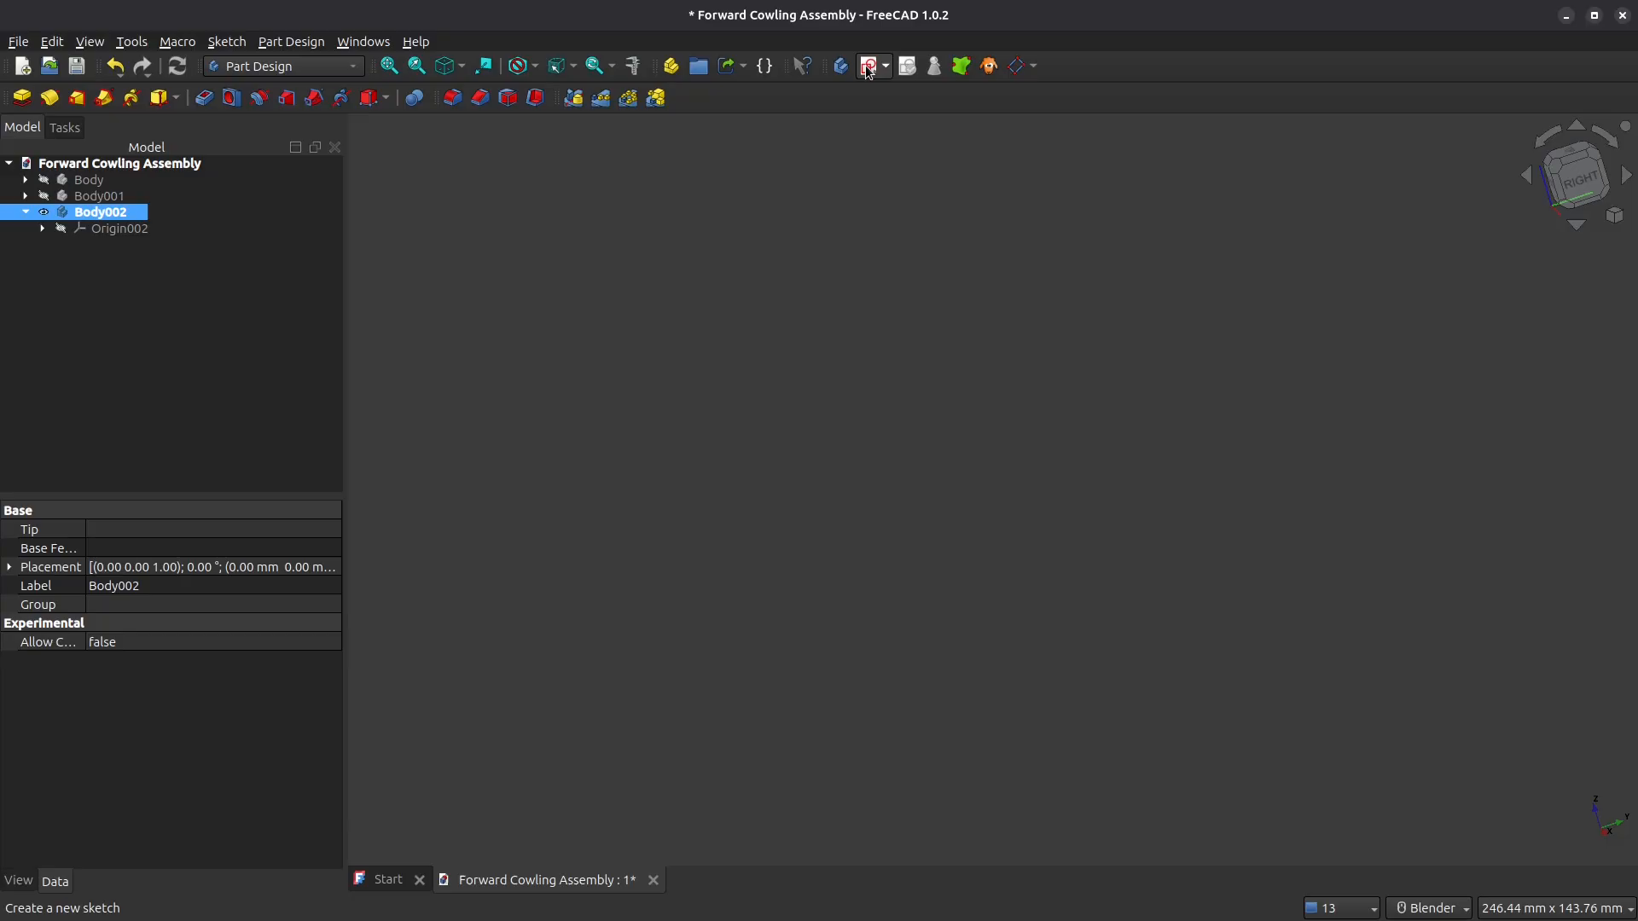
left_click(868, 68)
left_click(147, 251)
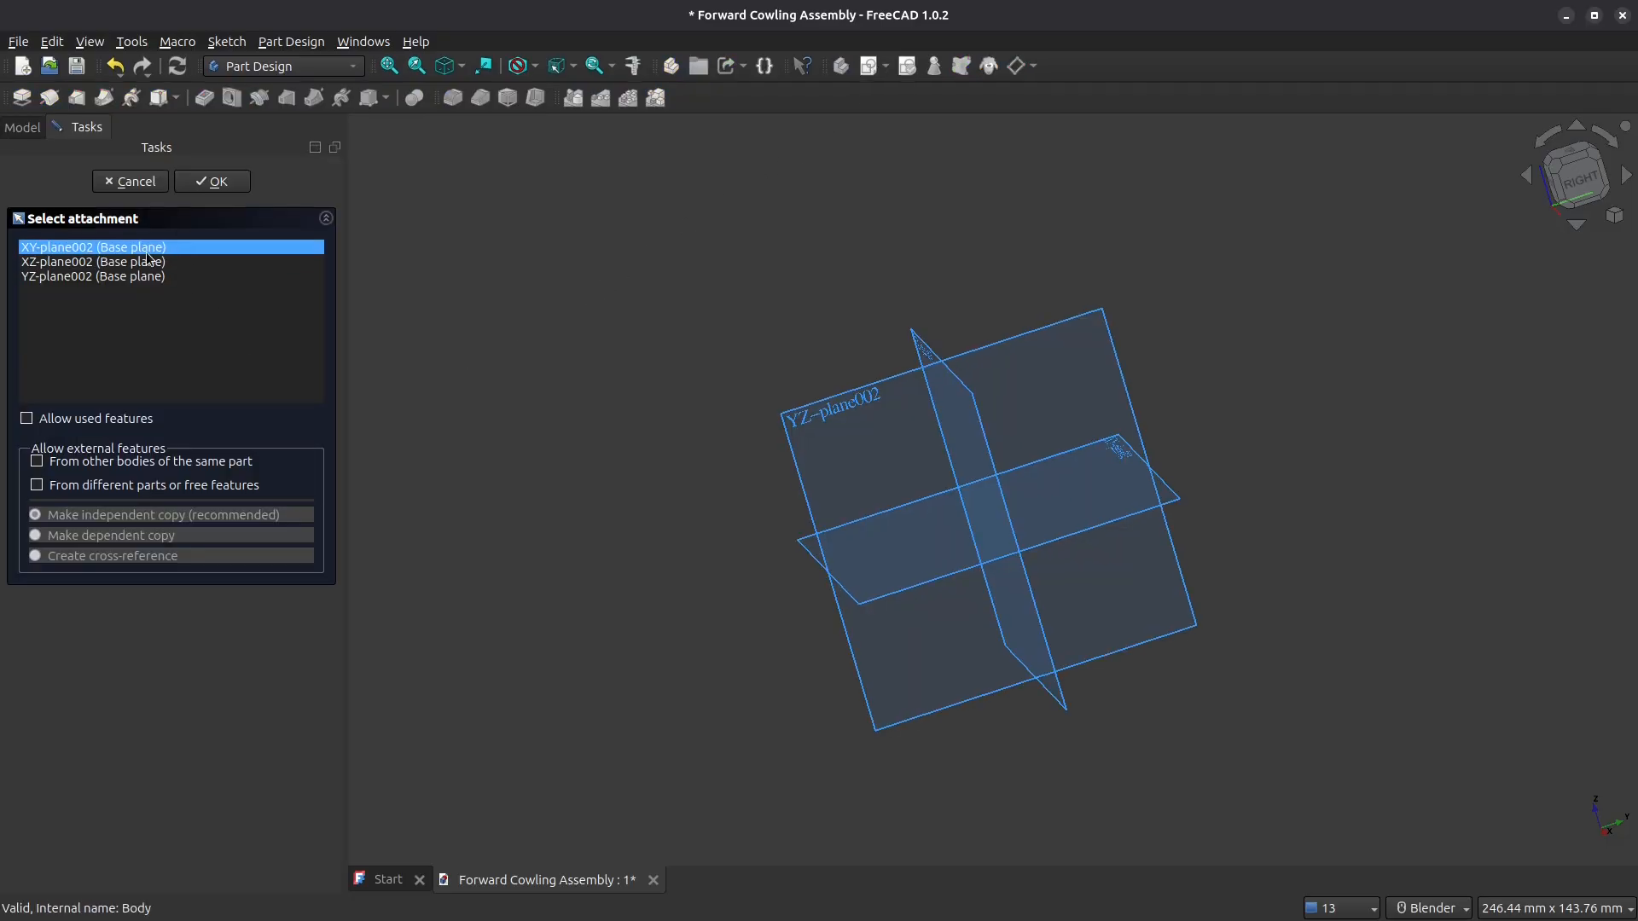
left_click(213, 181)
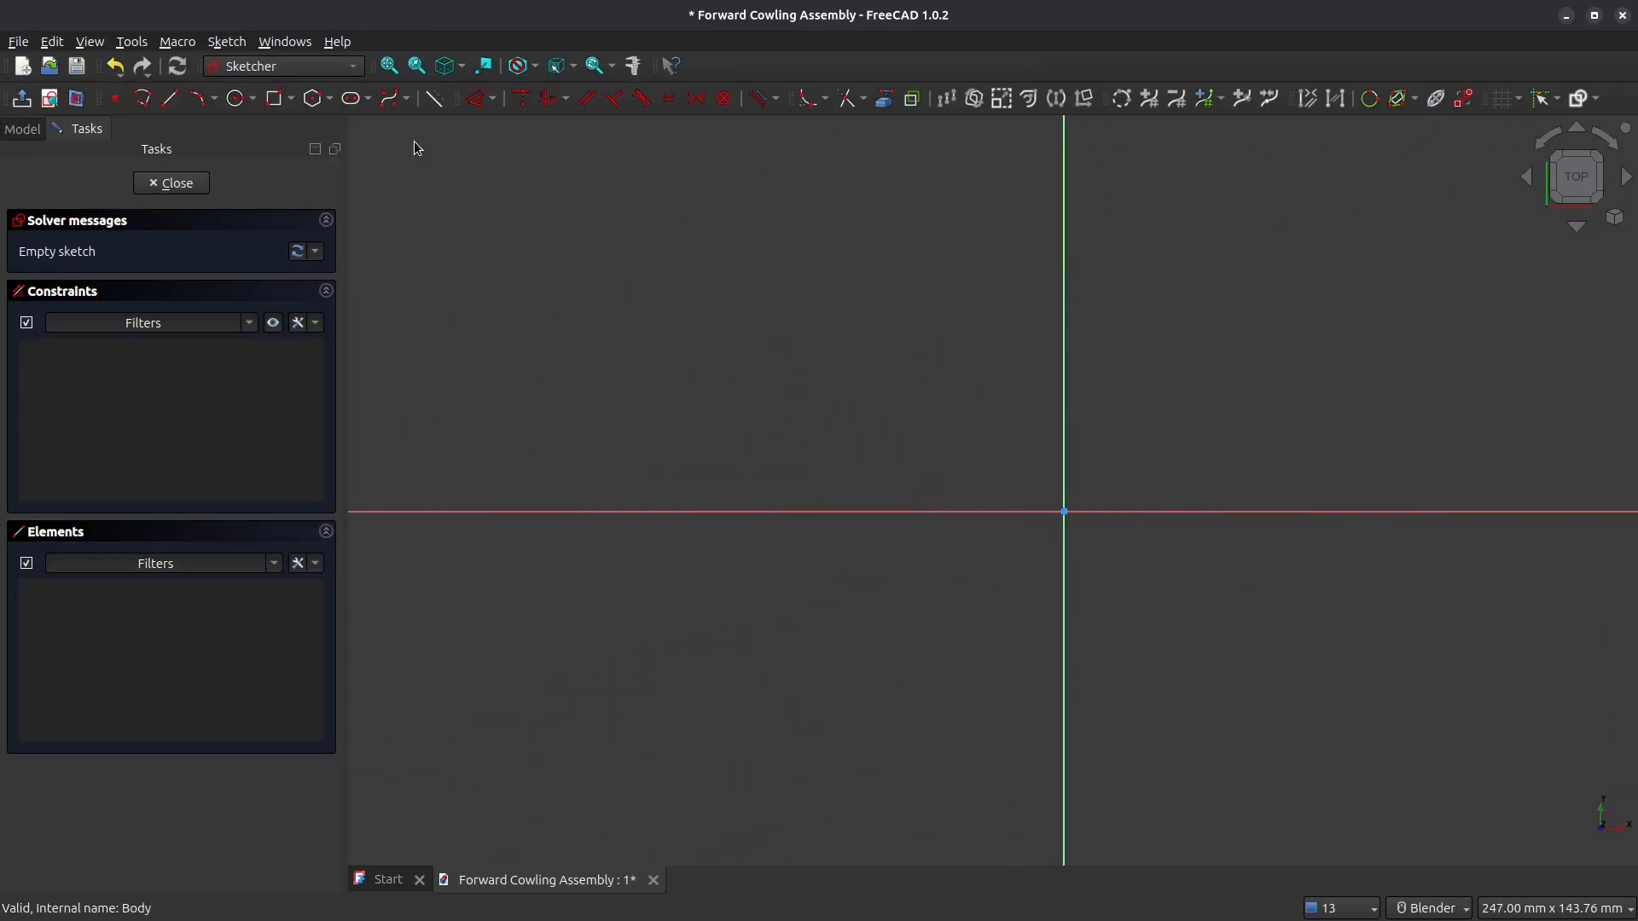
Step: Sketch a rectangle about 109 × 42 mm around the origin and make two opposite corners symmetric about the origin
left_click(274, 98)
left_click(821, 383)
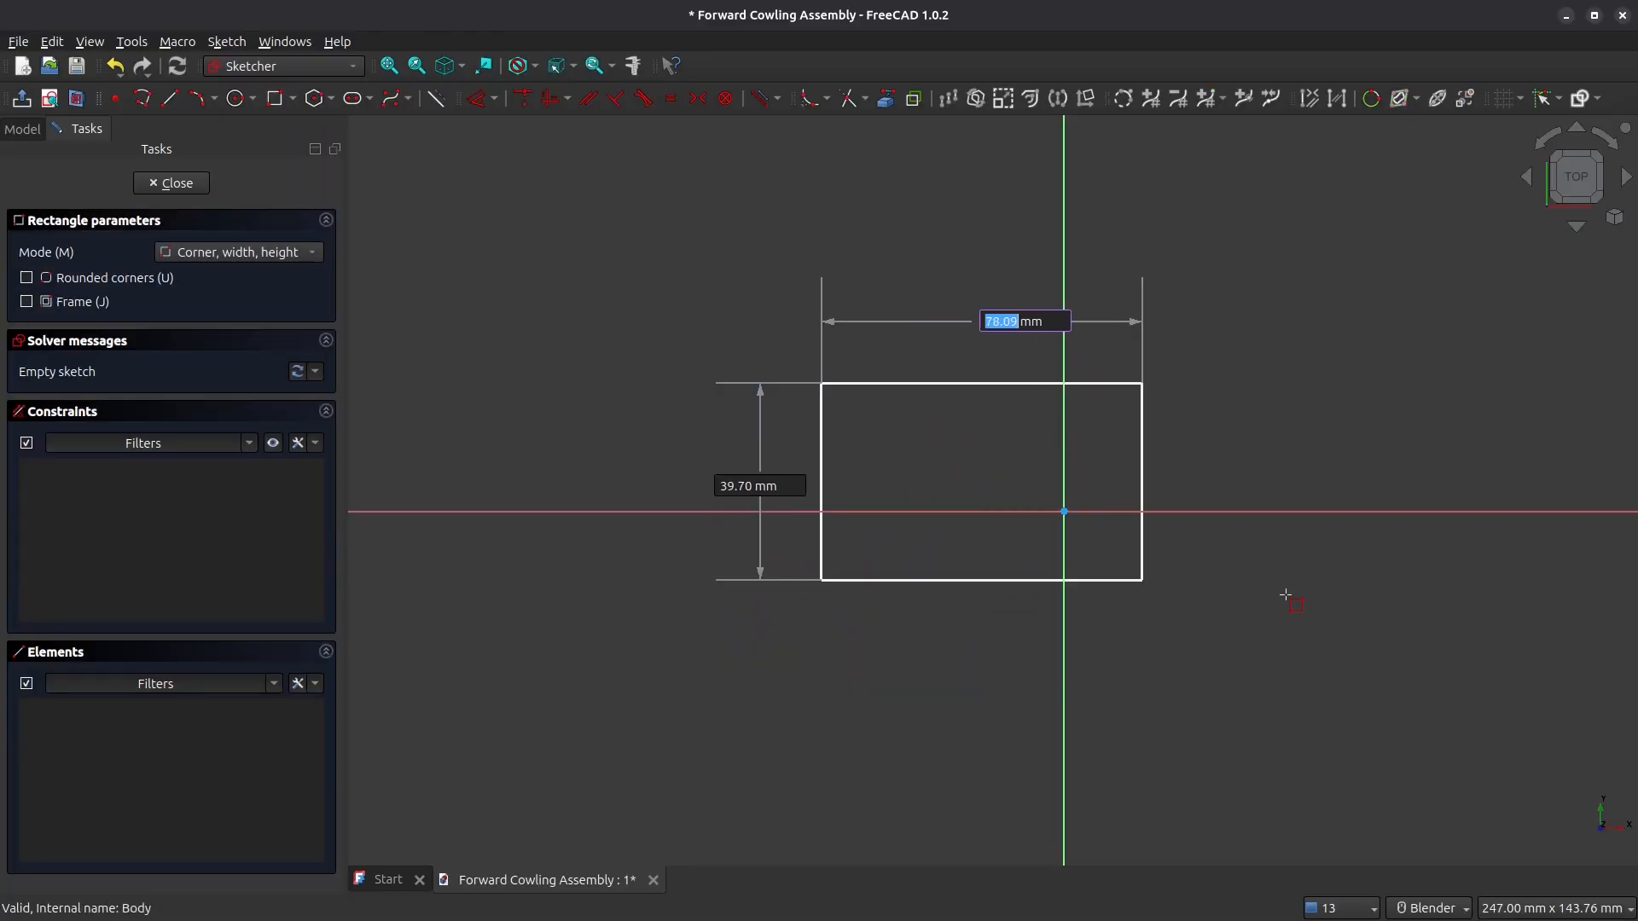
left_click(1465, 630)
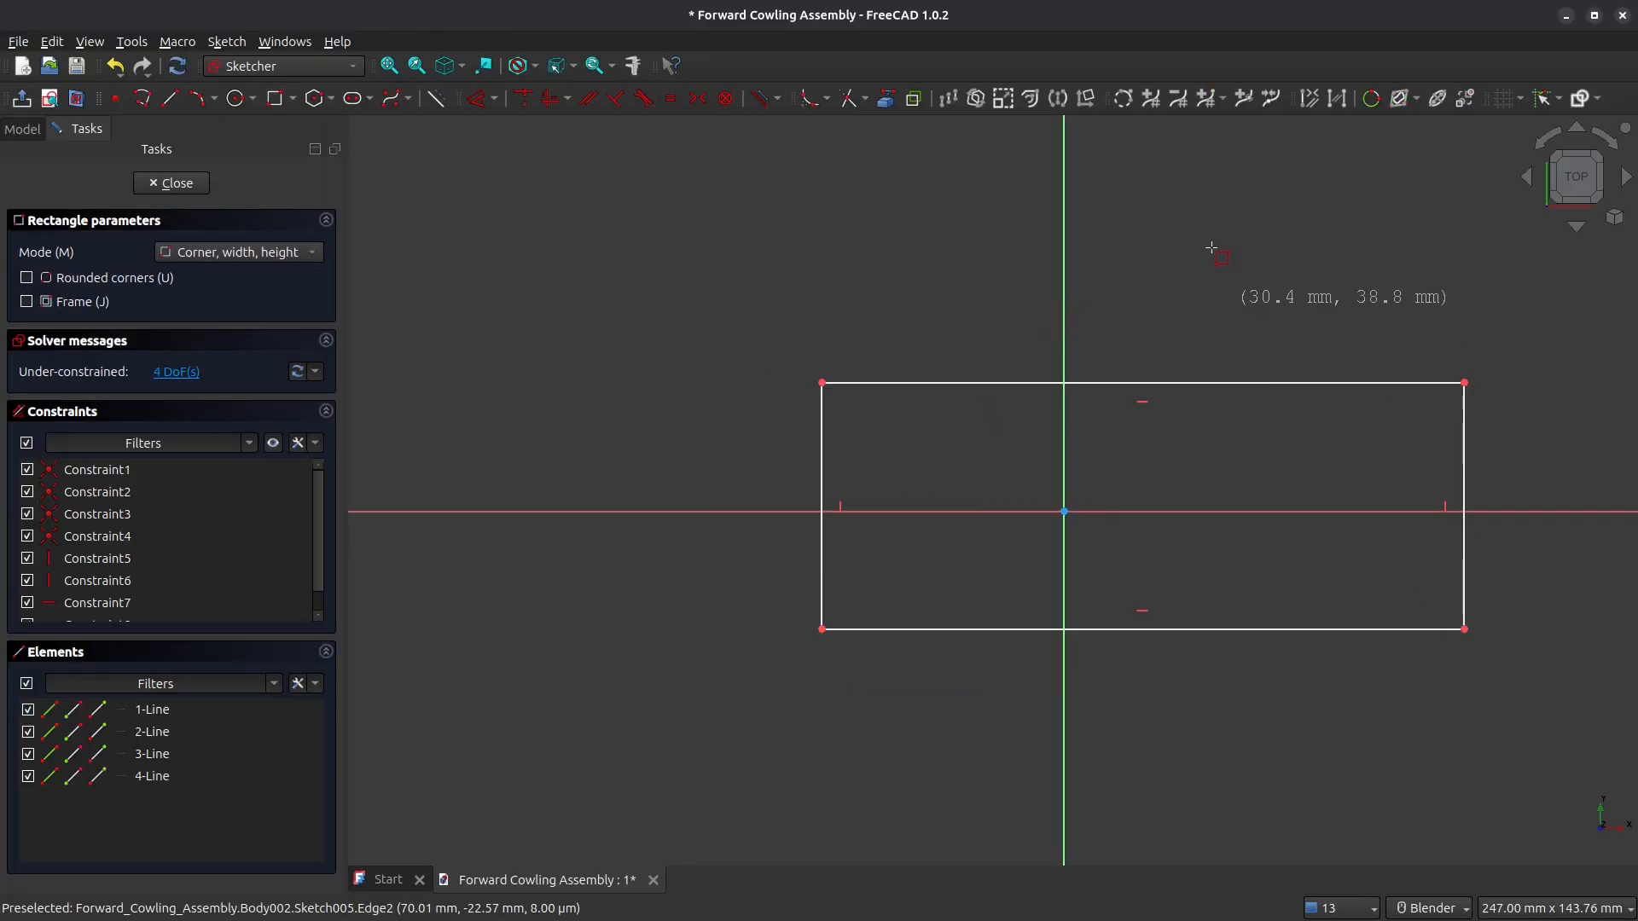
left_click(819, 383)
left_click(1464, 621)
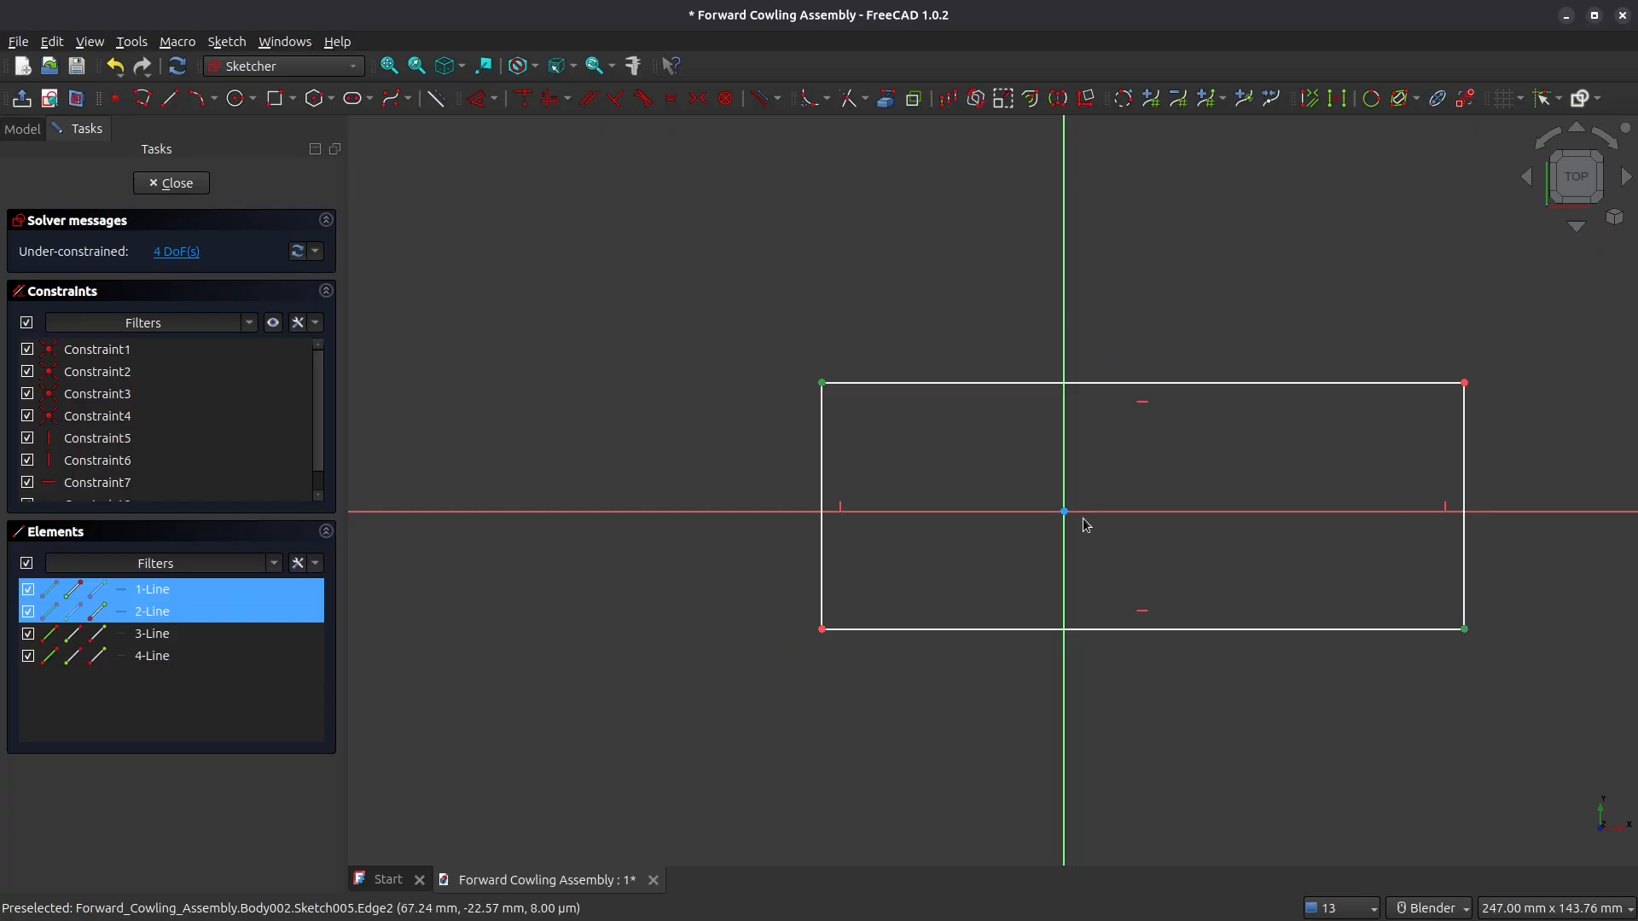
left_click(698, 99)
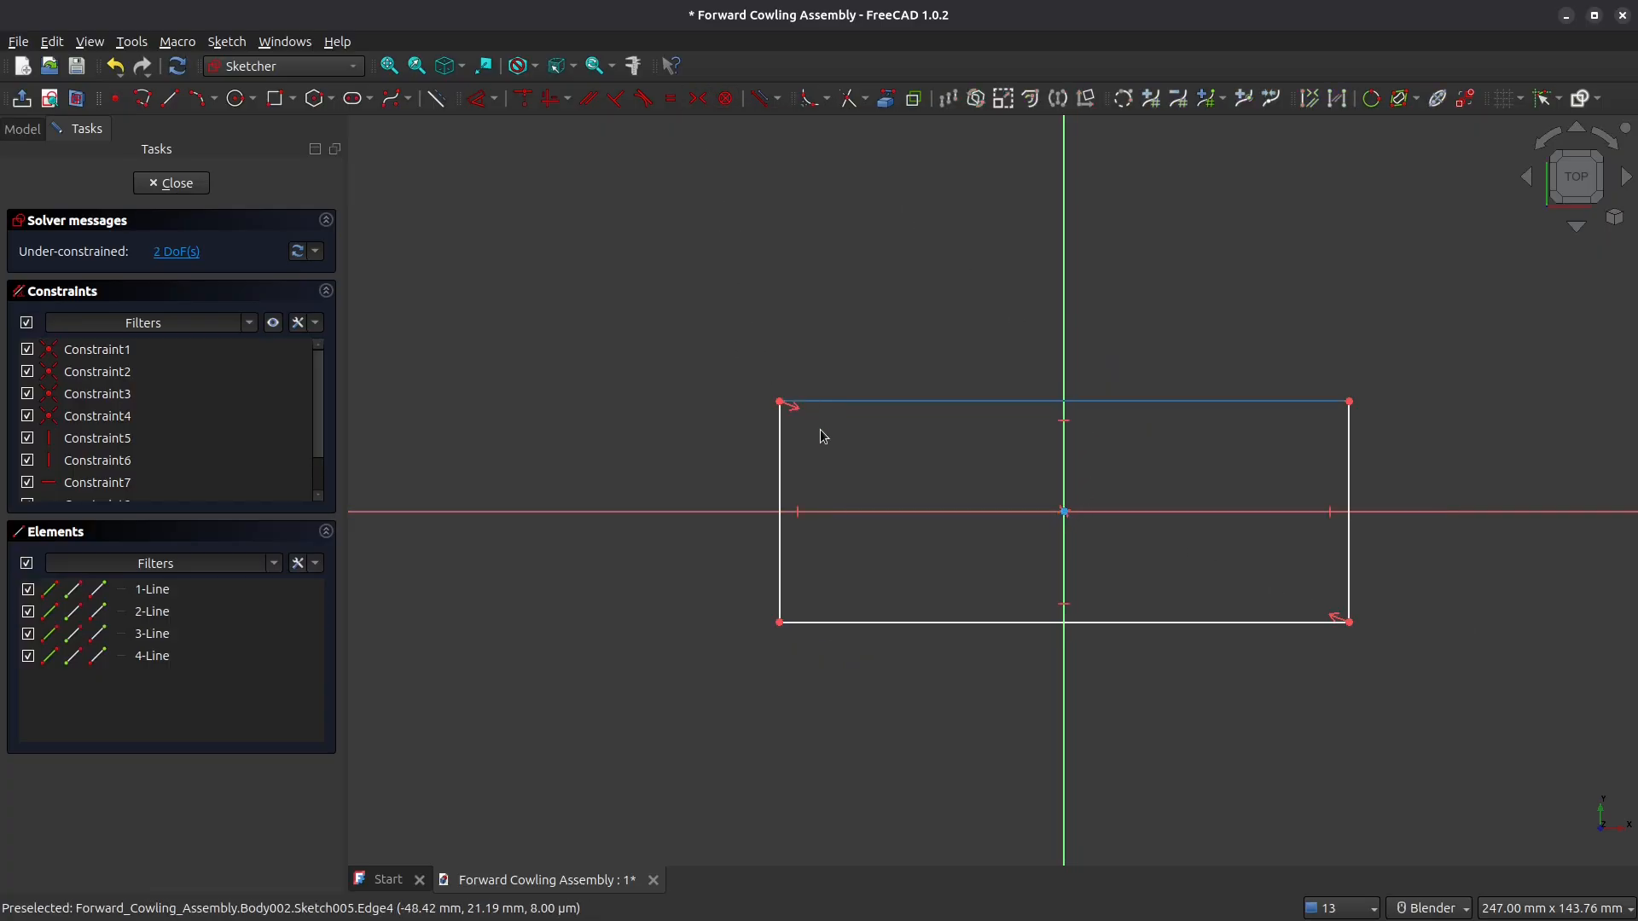
Step: Dimension the rectangle to 100 mm wide and 35 mm high
left_click(928, 408)
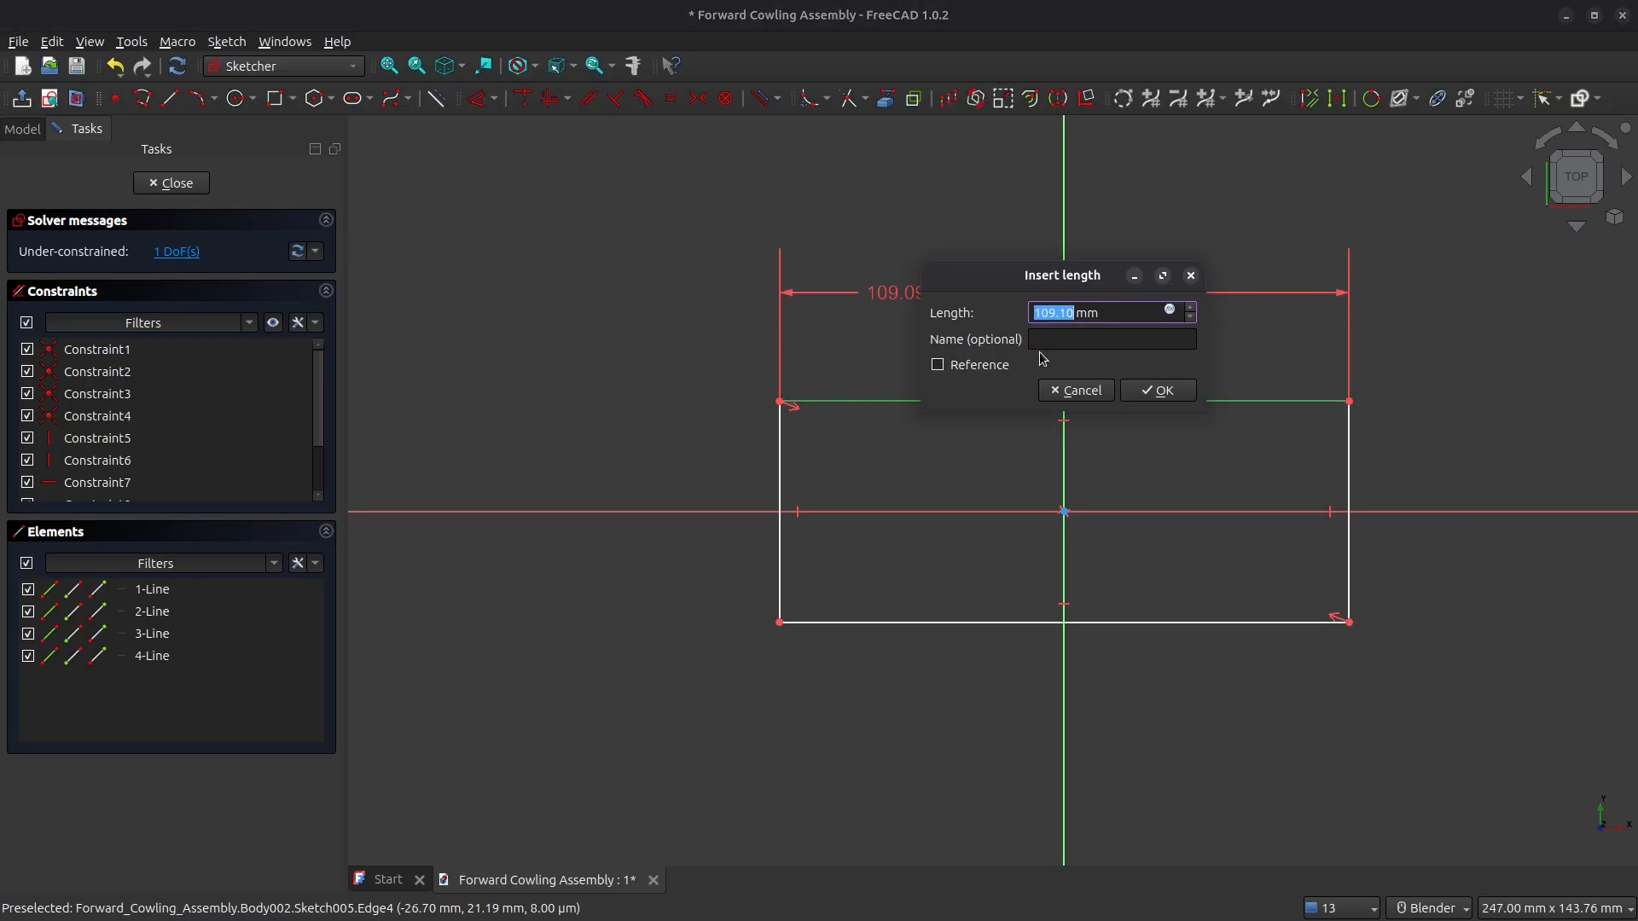
key("Return")
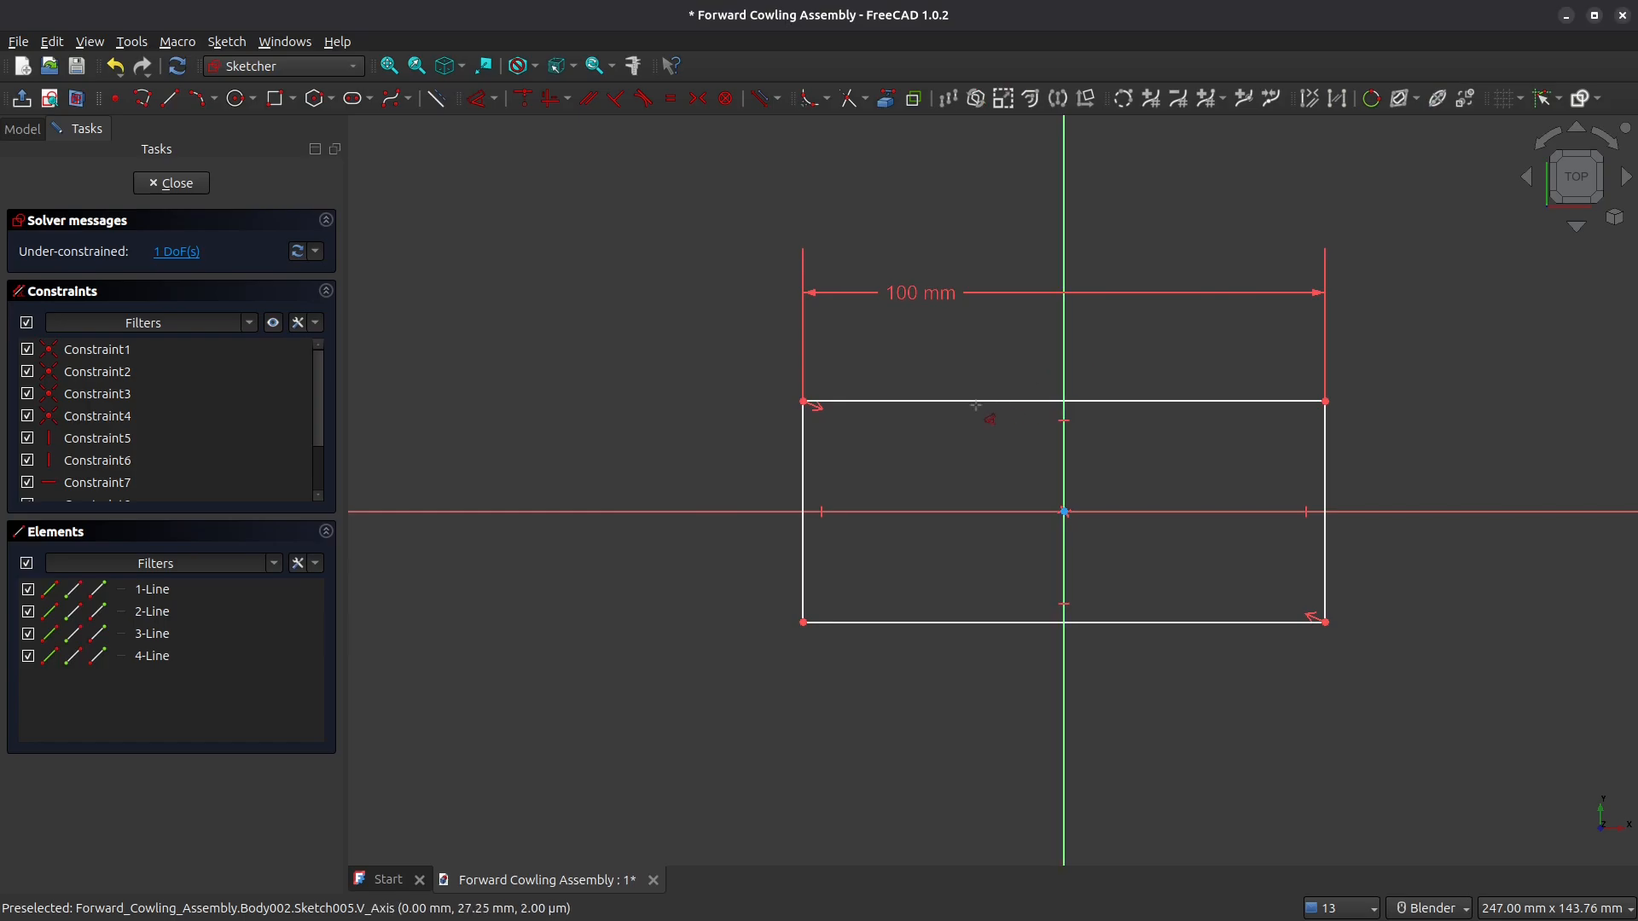
left_click(803, 477)
left_click(756, 550)
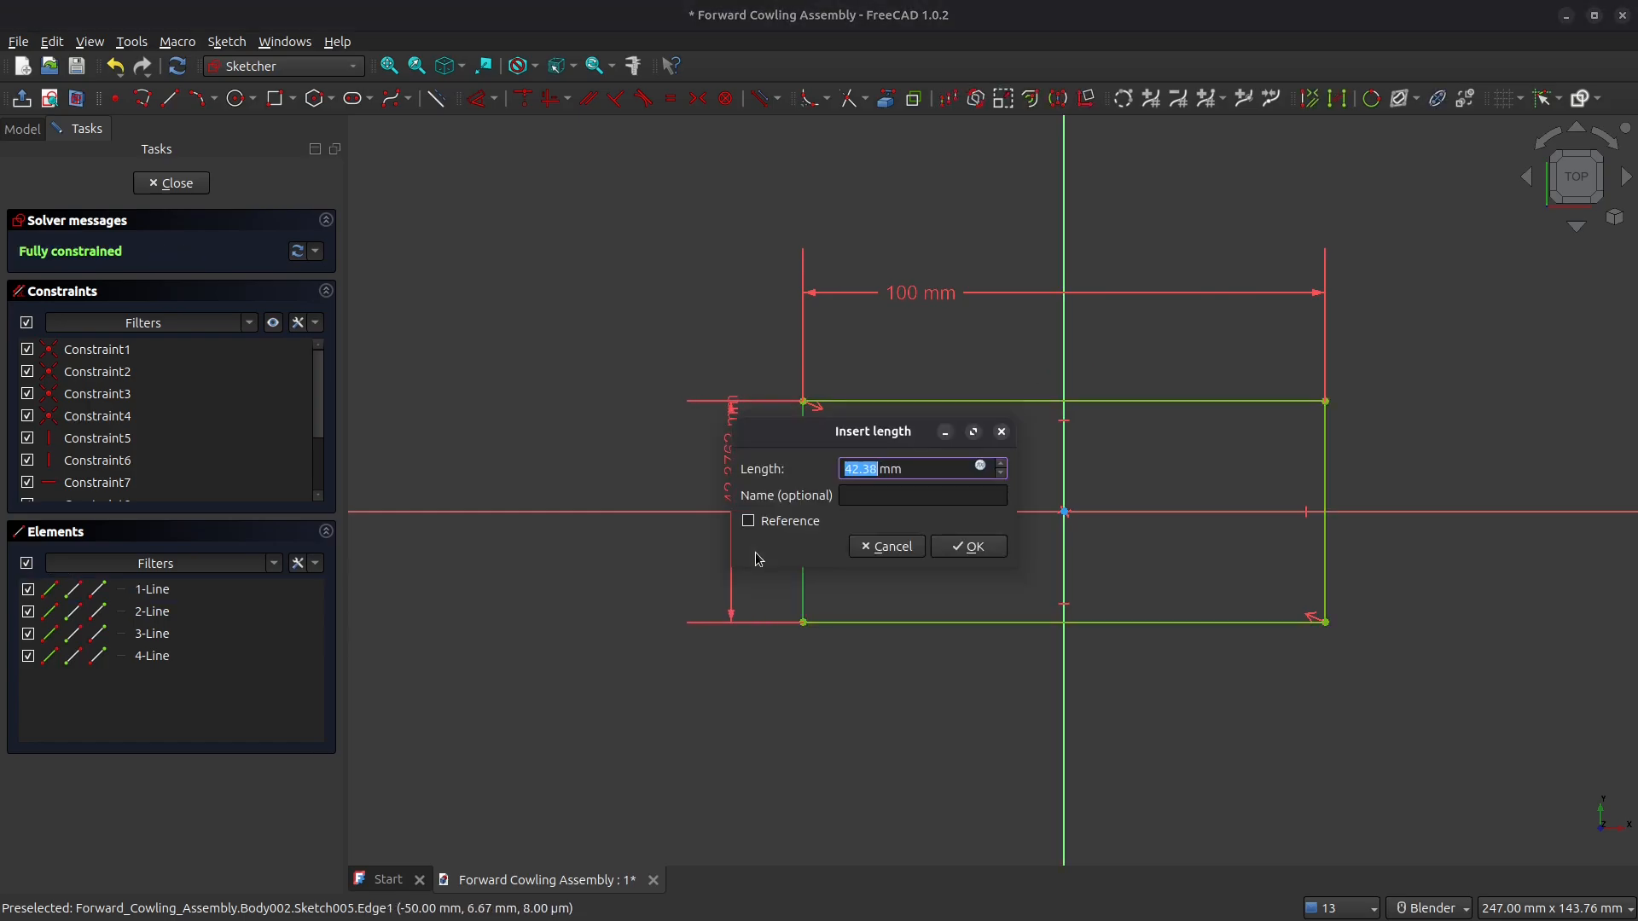
type("35")
key("Return")
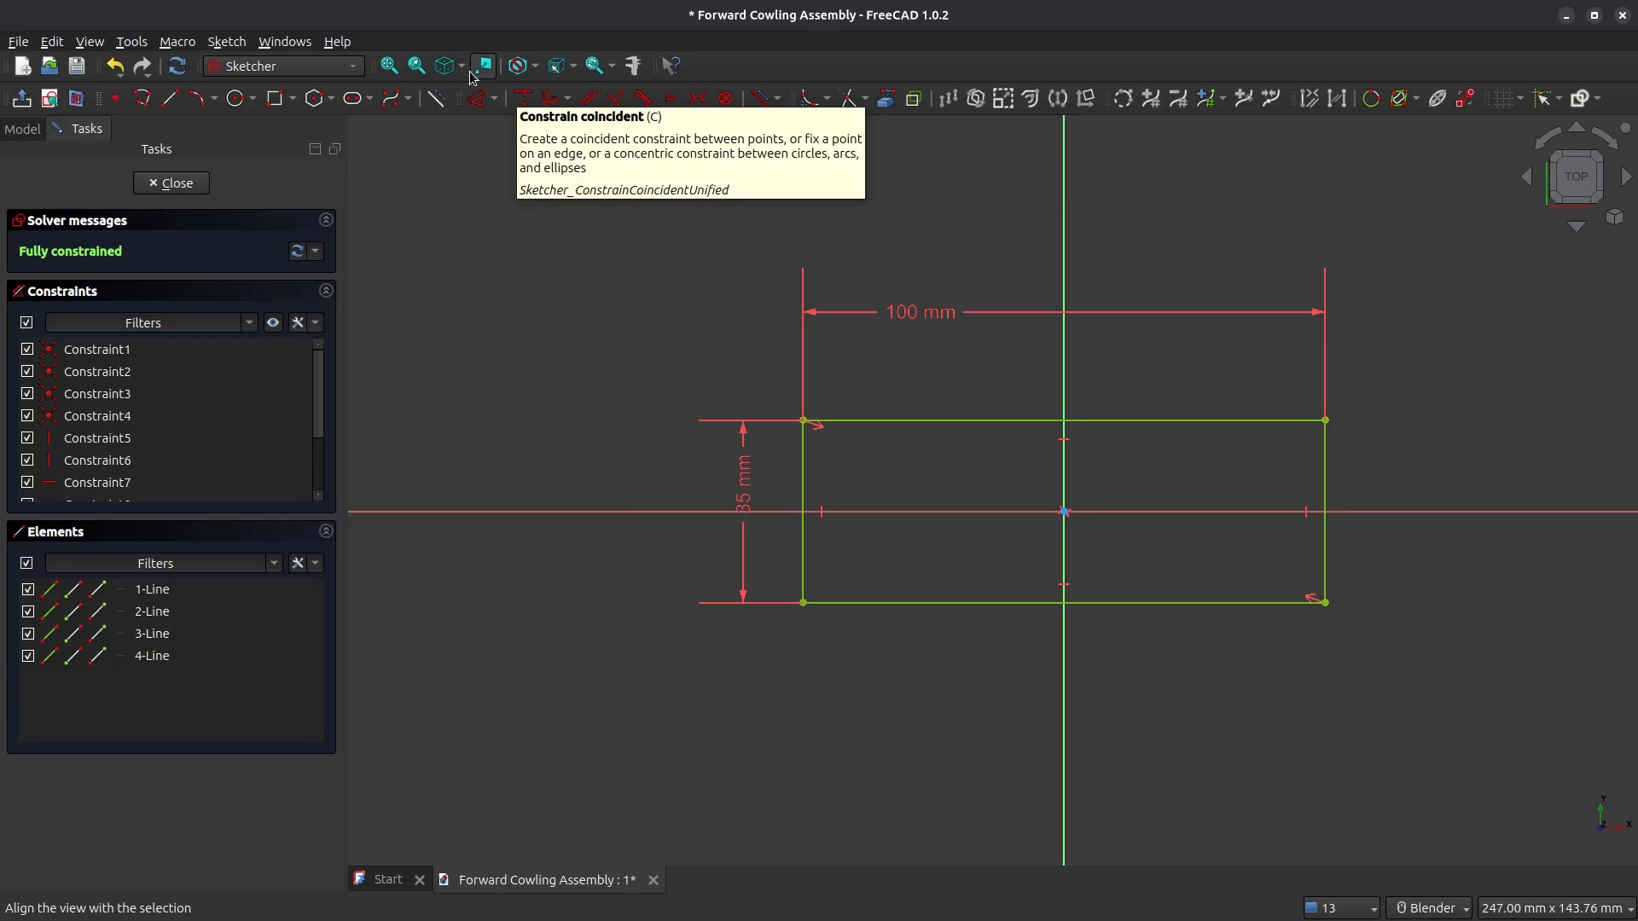
Step: Sketch four small circles inside the rectangle, one near each corner
left_click(237, 98)
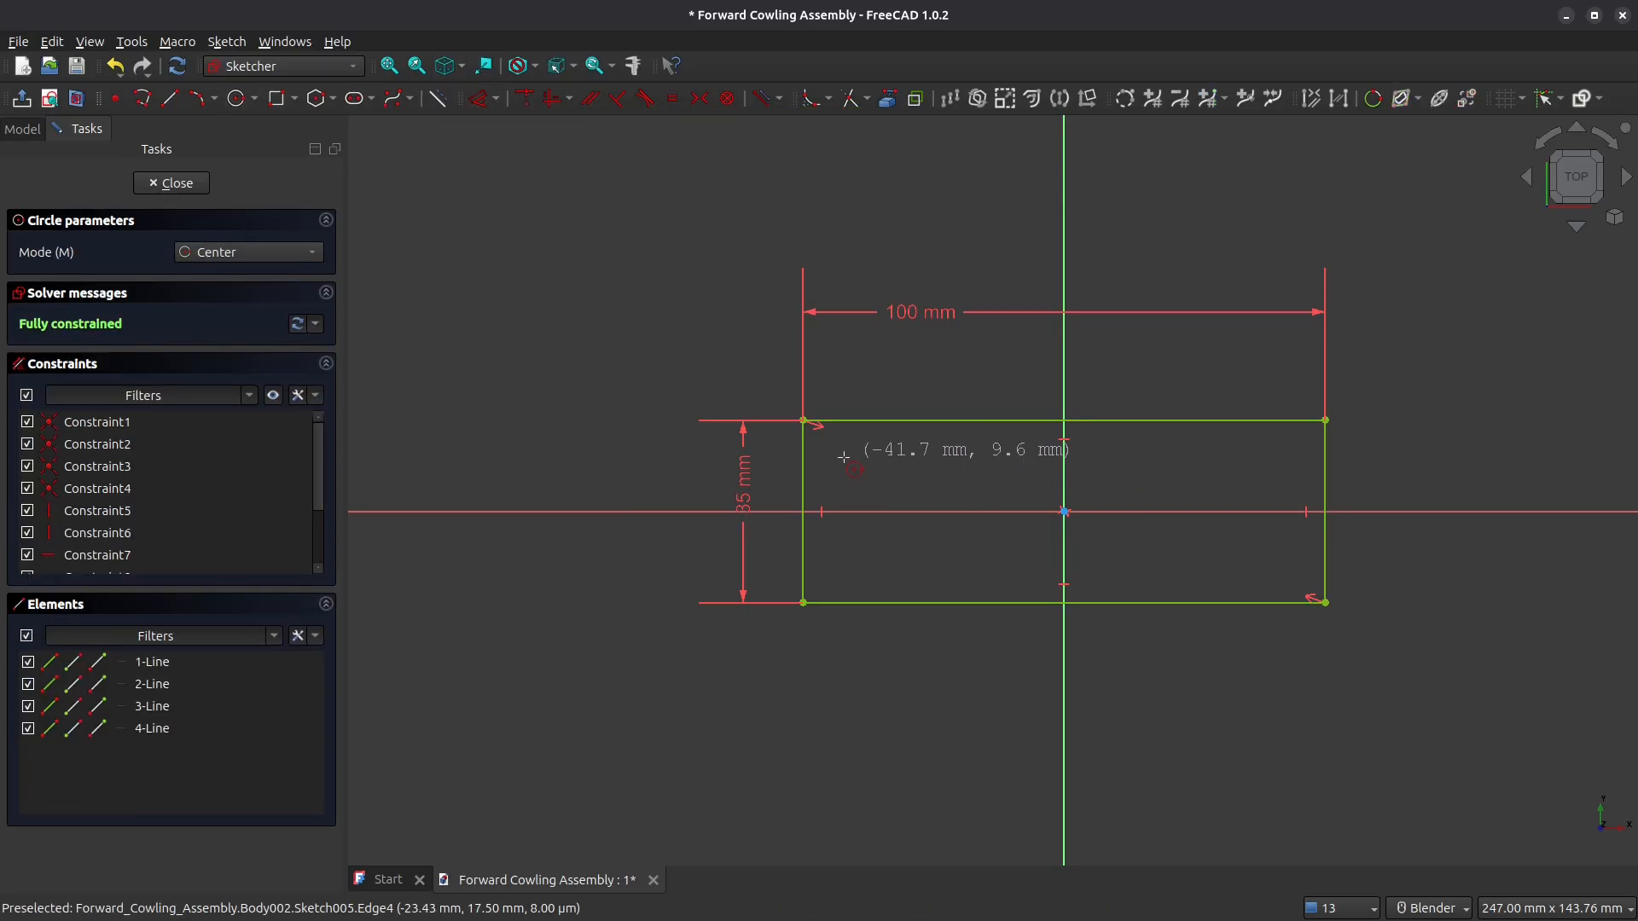
left_click(803, 445)
left_click(862, 456)
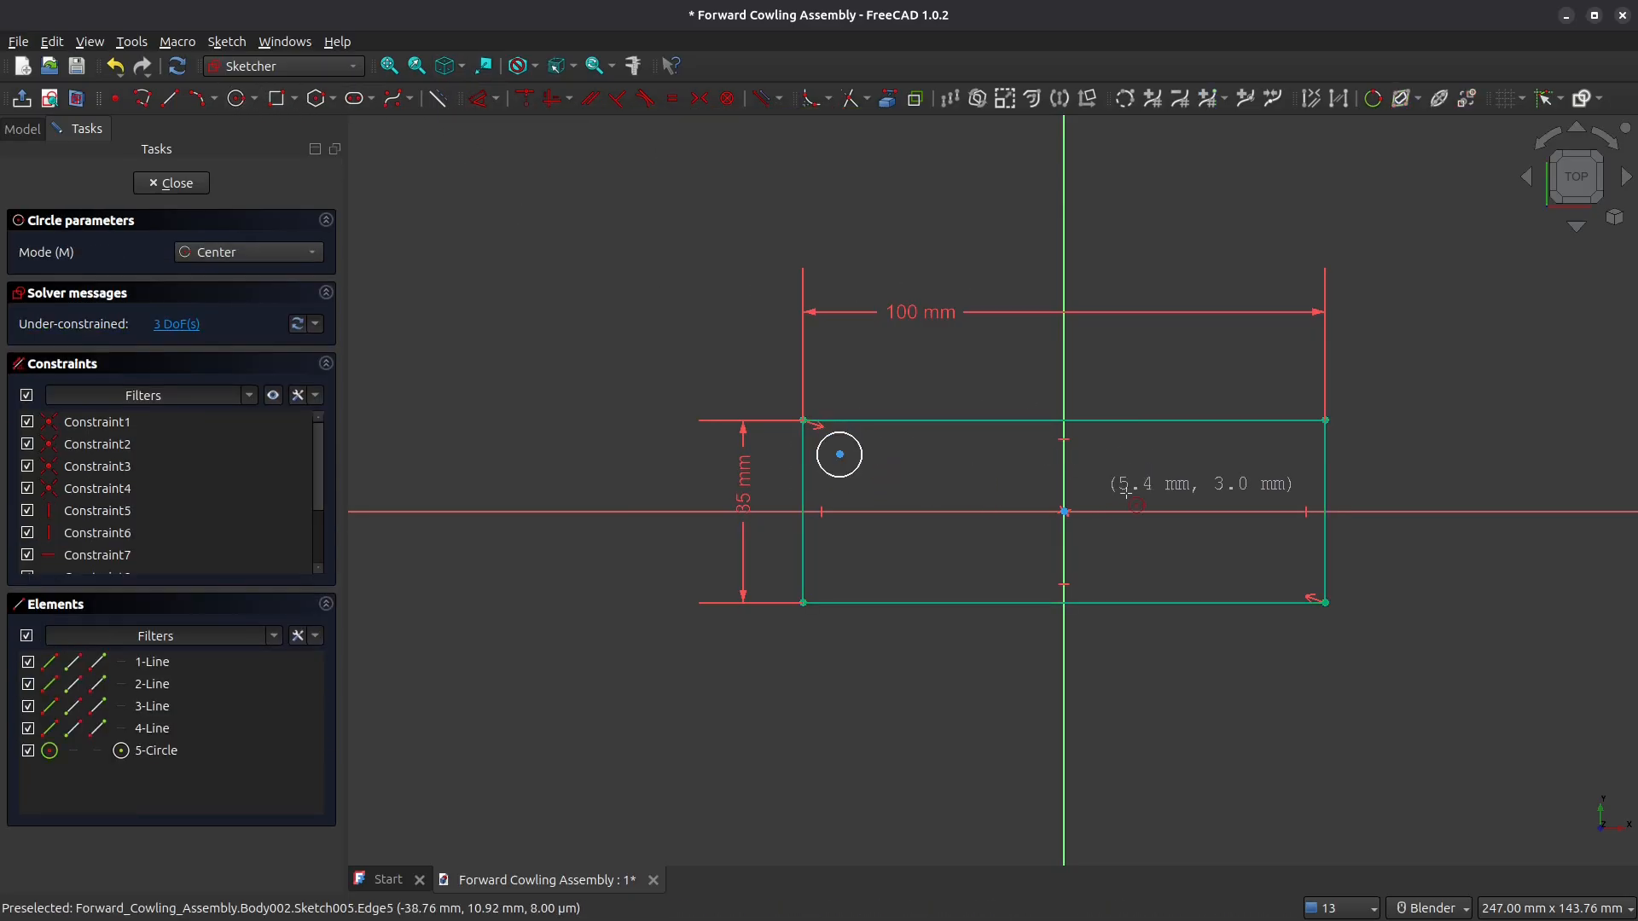
left_click(1263, 450)
left_click(1282, 452)
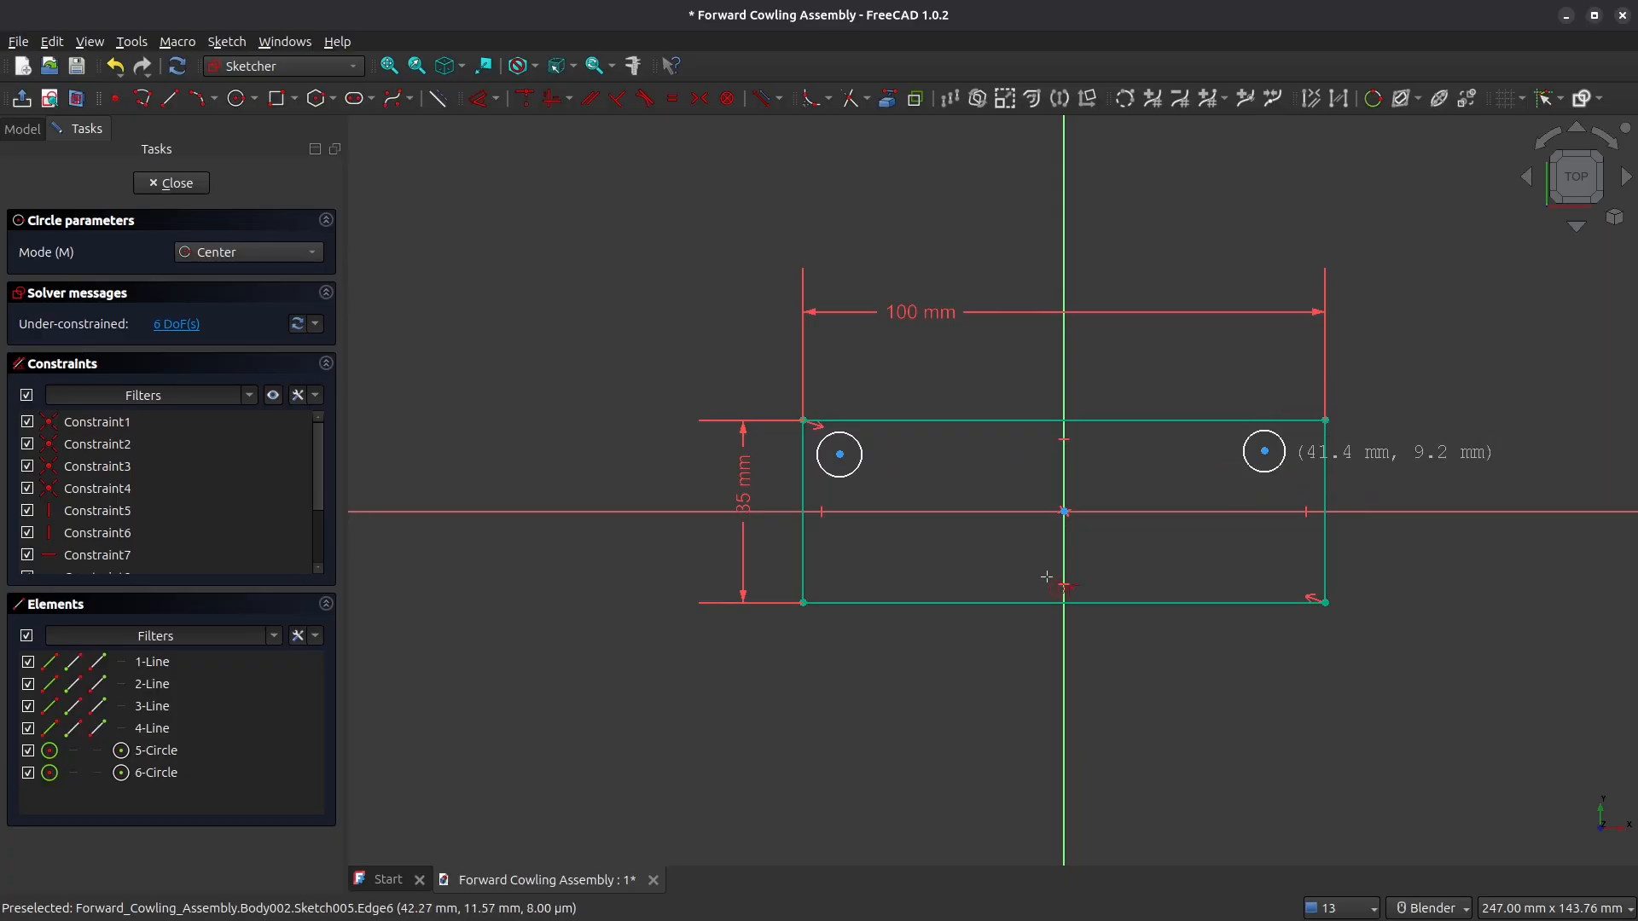
left_click(843, 568)
left_click(857, 577)
left_click(1268, 568)
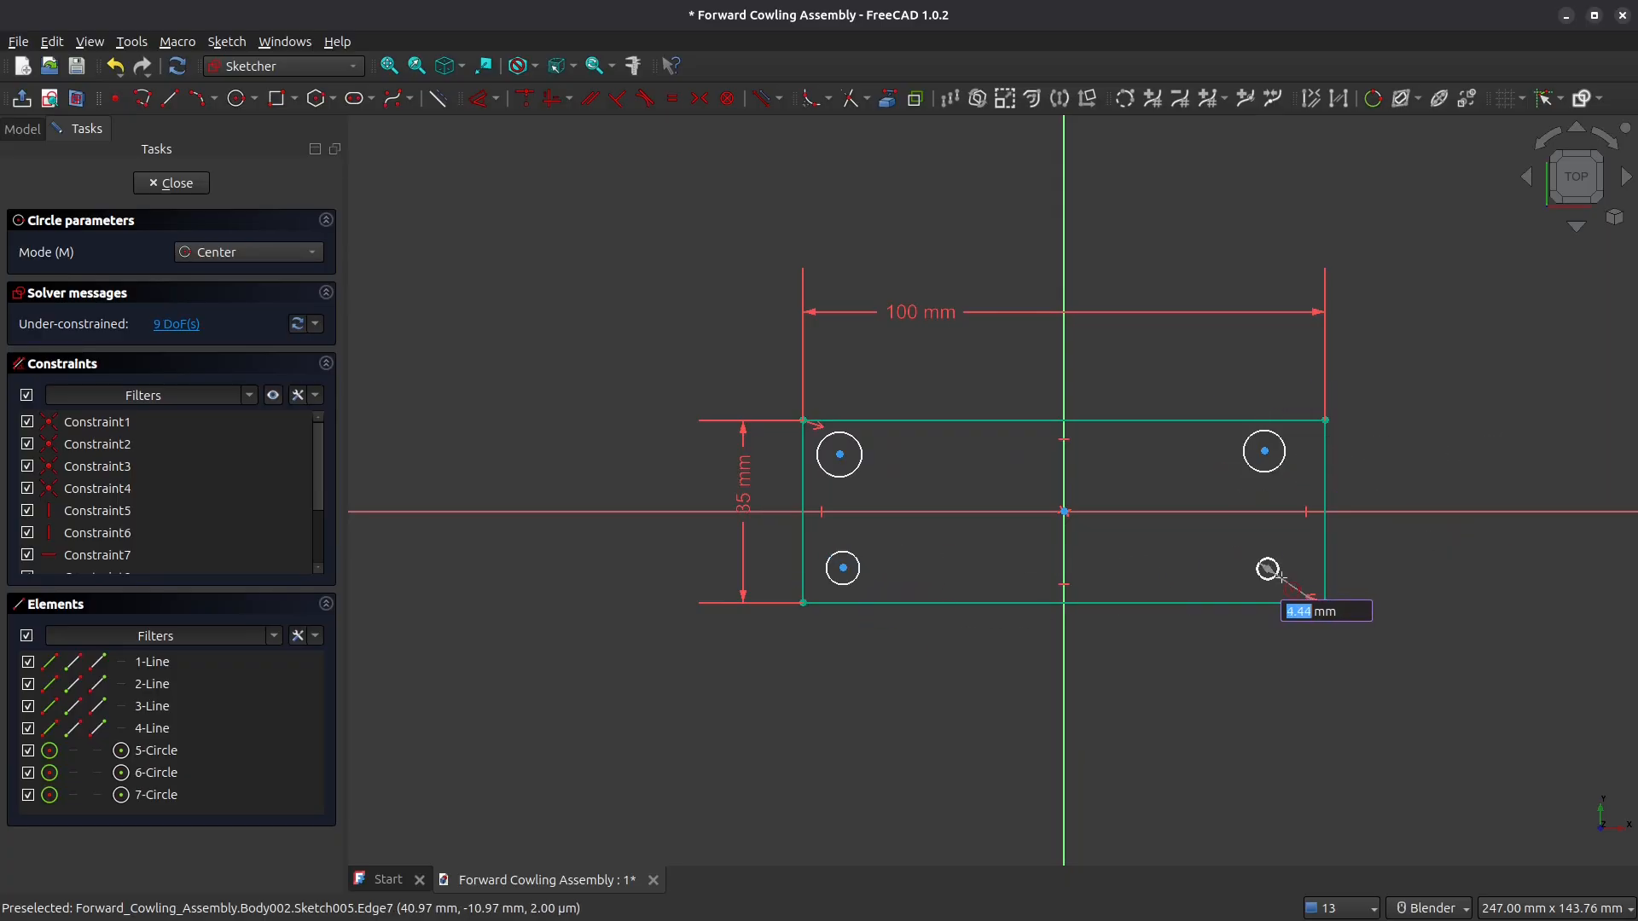
left_click(1282, 580)
right_click(1166, 555)
Step: Make the upper pair and the lower pair of circle centres symmetric about the vertical axis
left_click(839, 454)
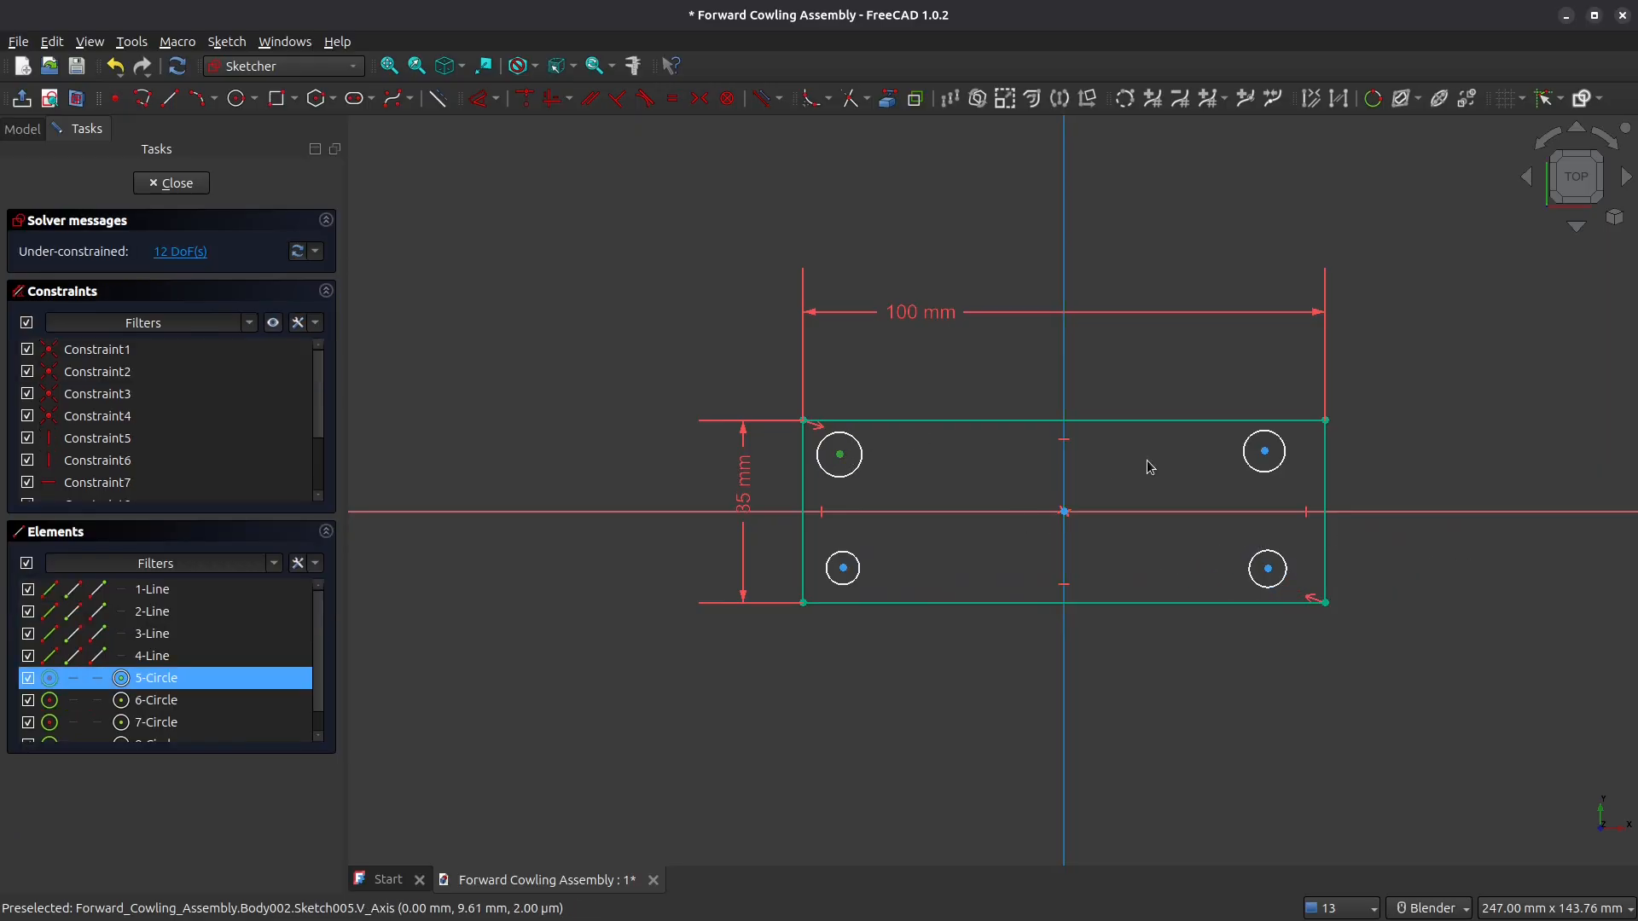
left_click(1266, 453)
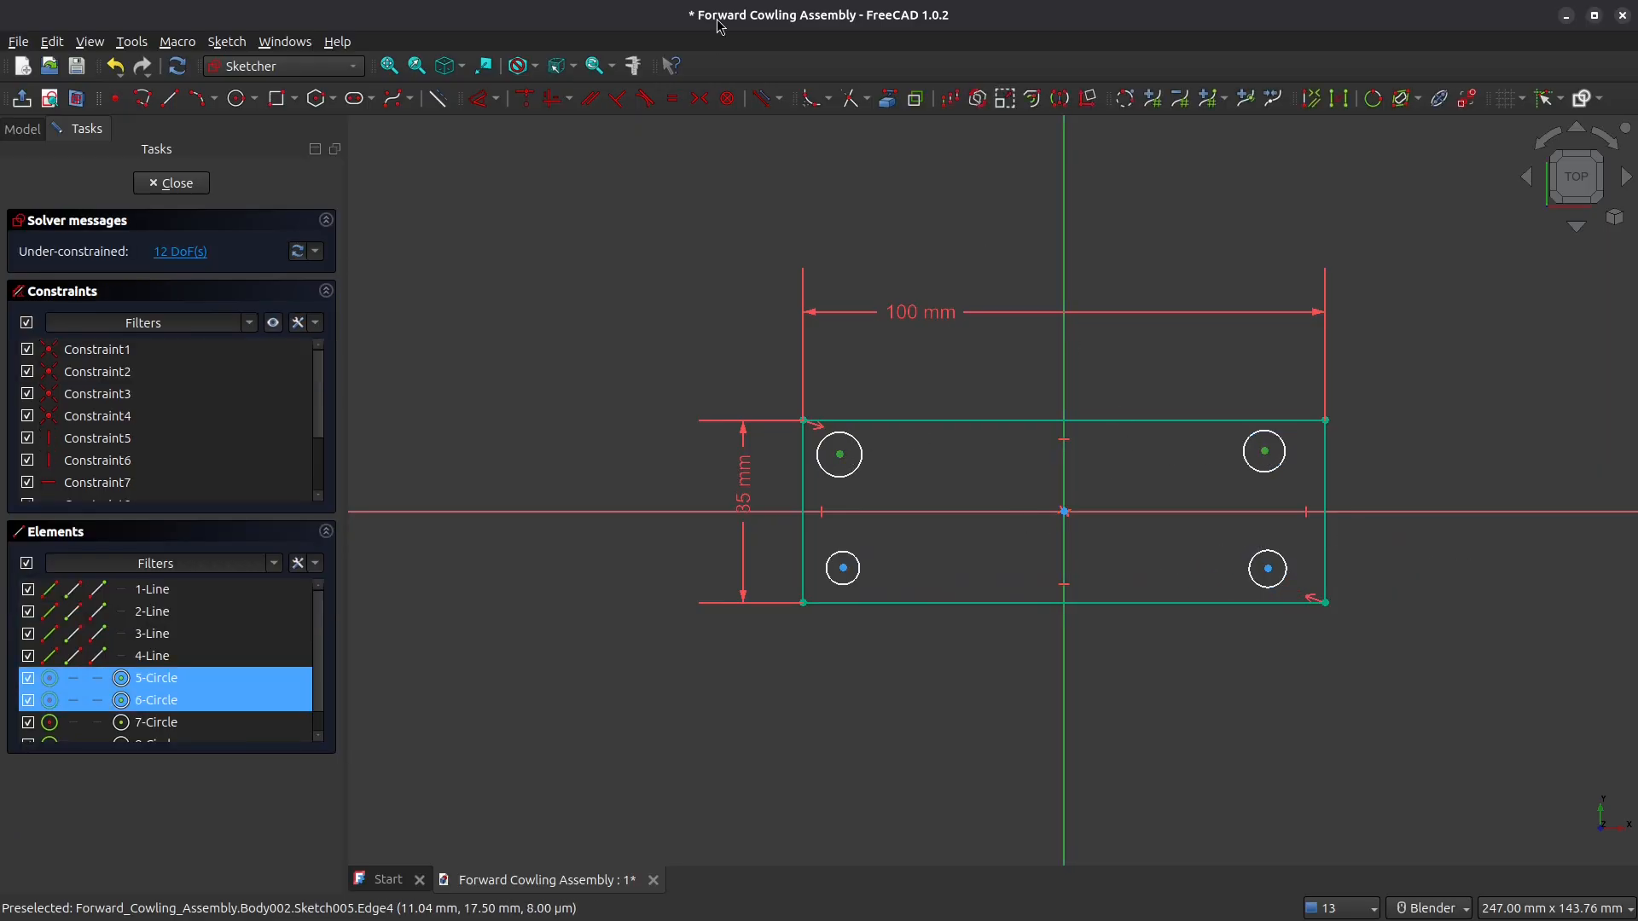
left_click(701, 98)
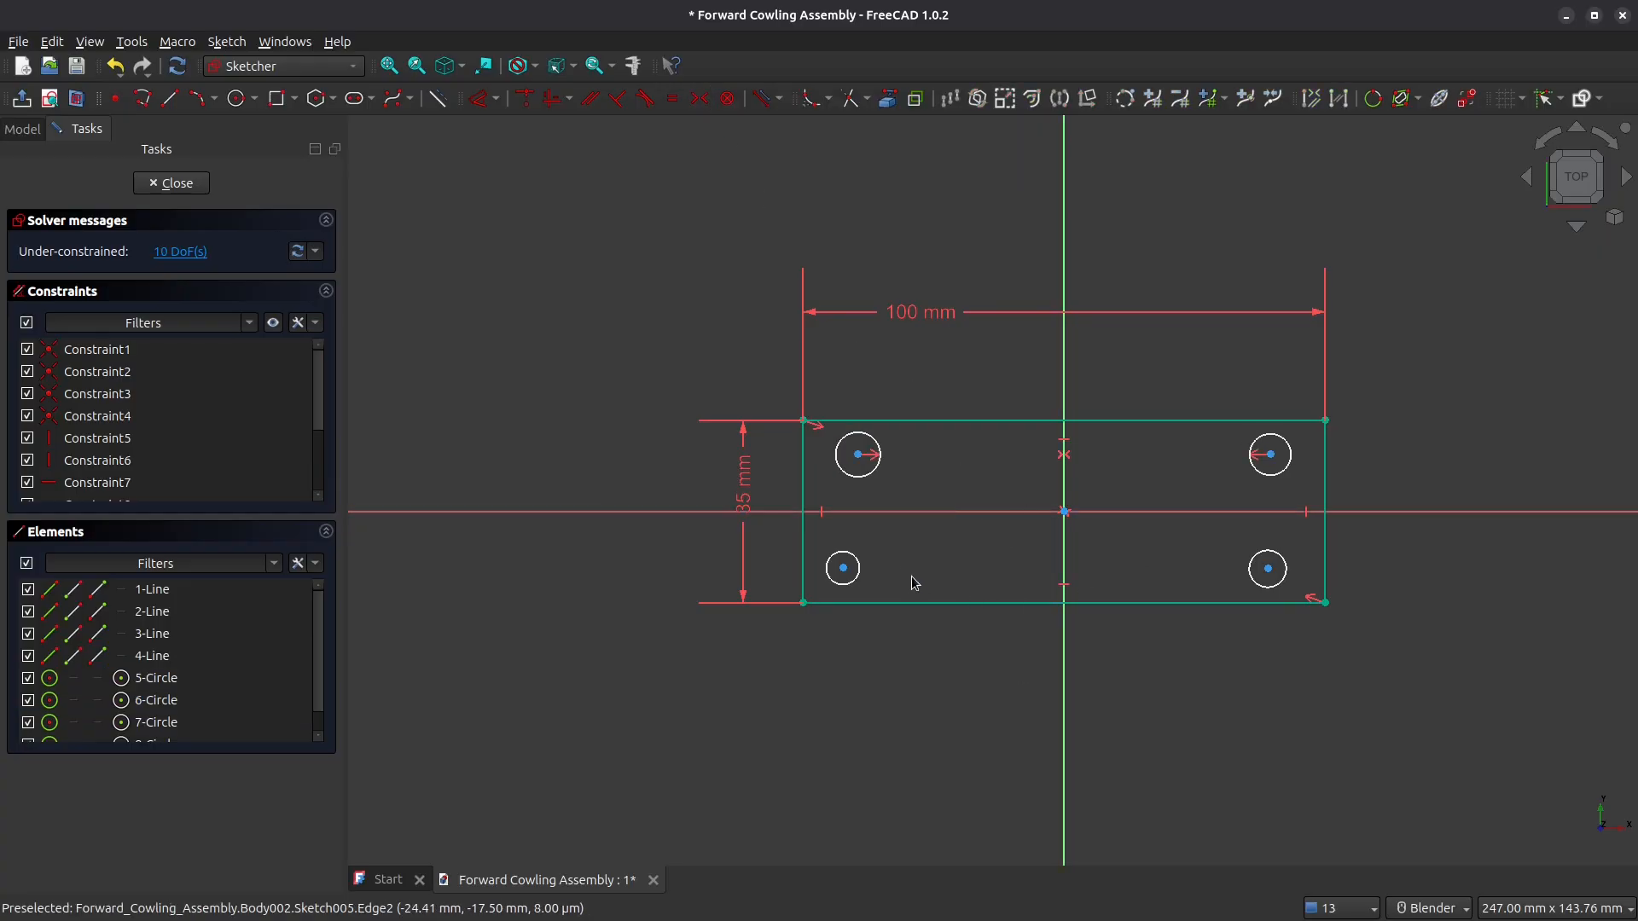
left_click(844, 569)
left_click(1272, 577)
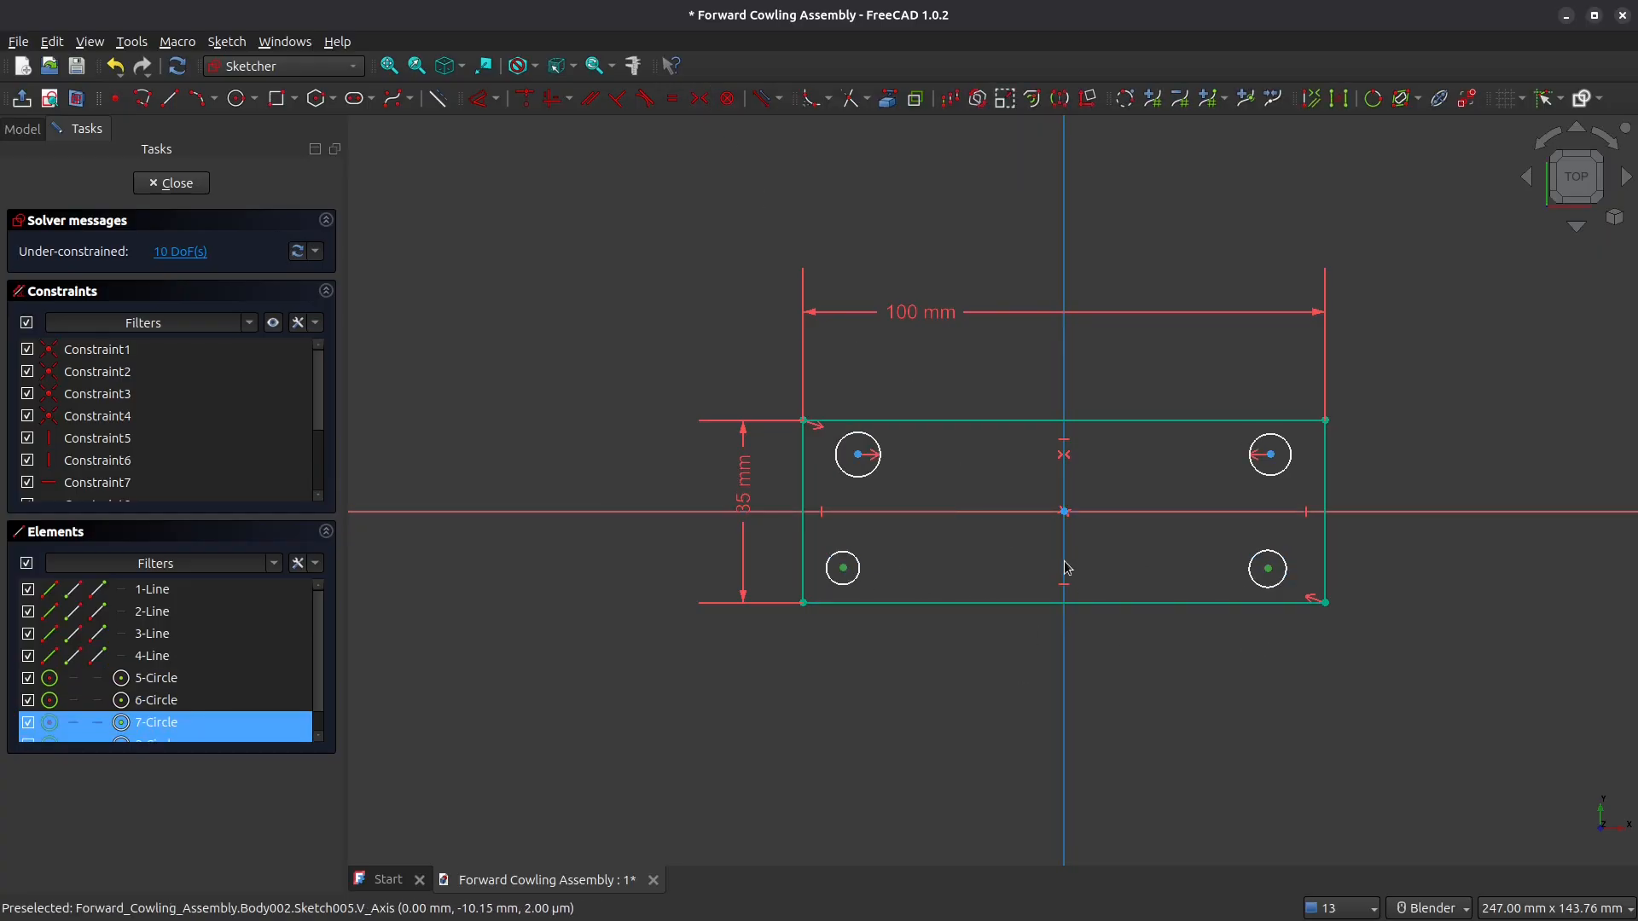
left_click(700, 99)
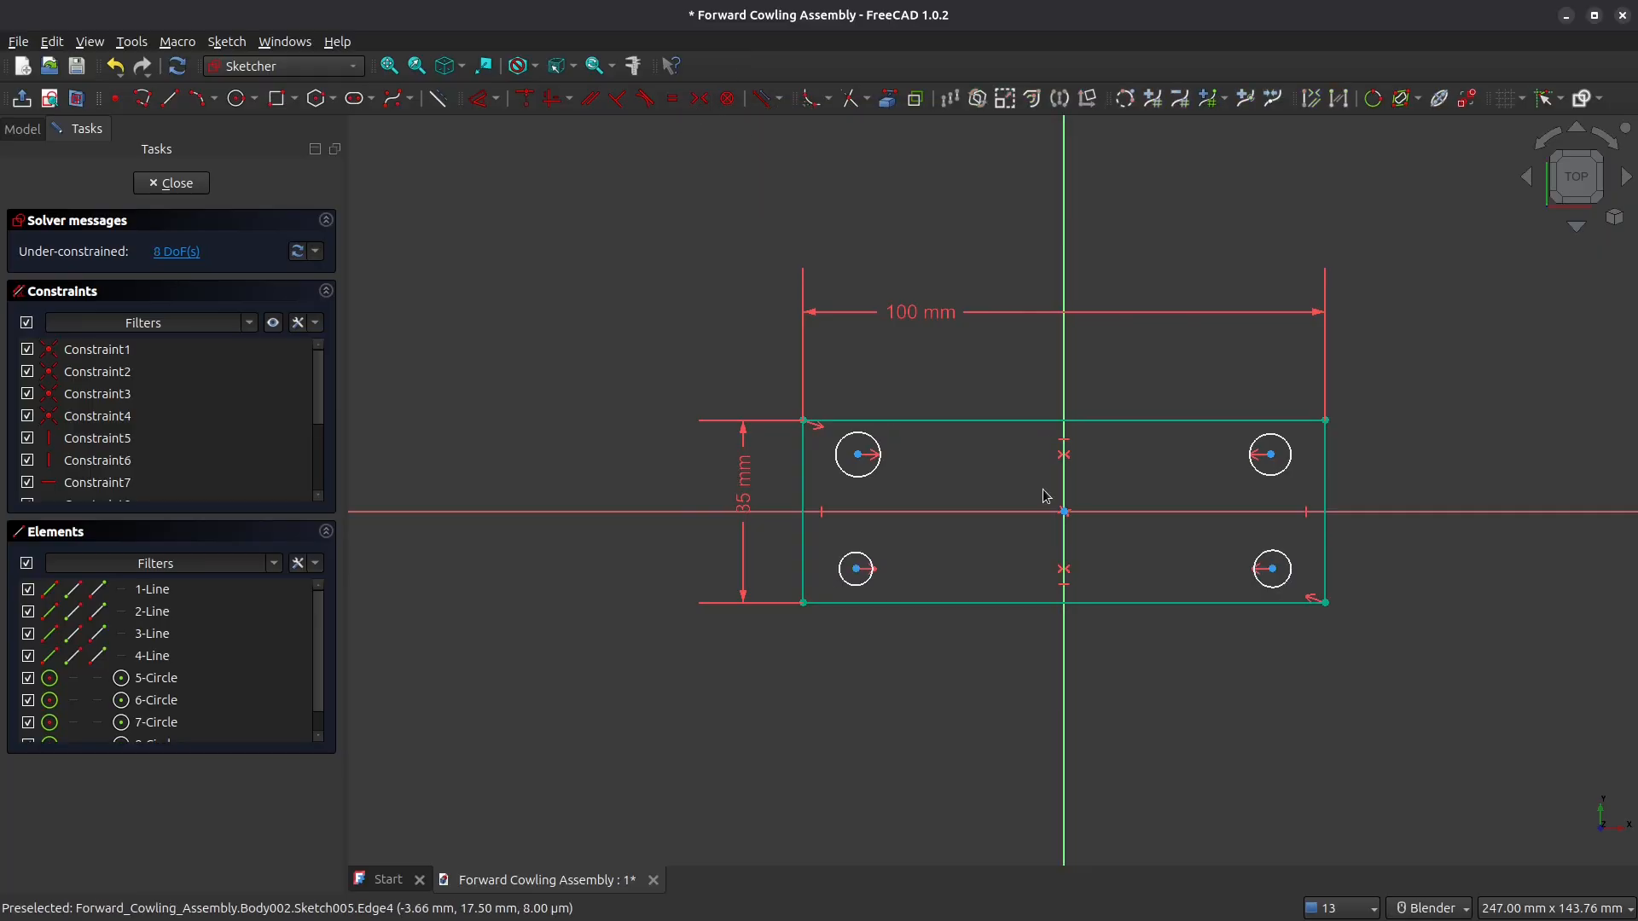
Step: Align the centres of the two left circles vertically
left_click(860, 459)
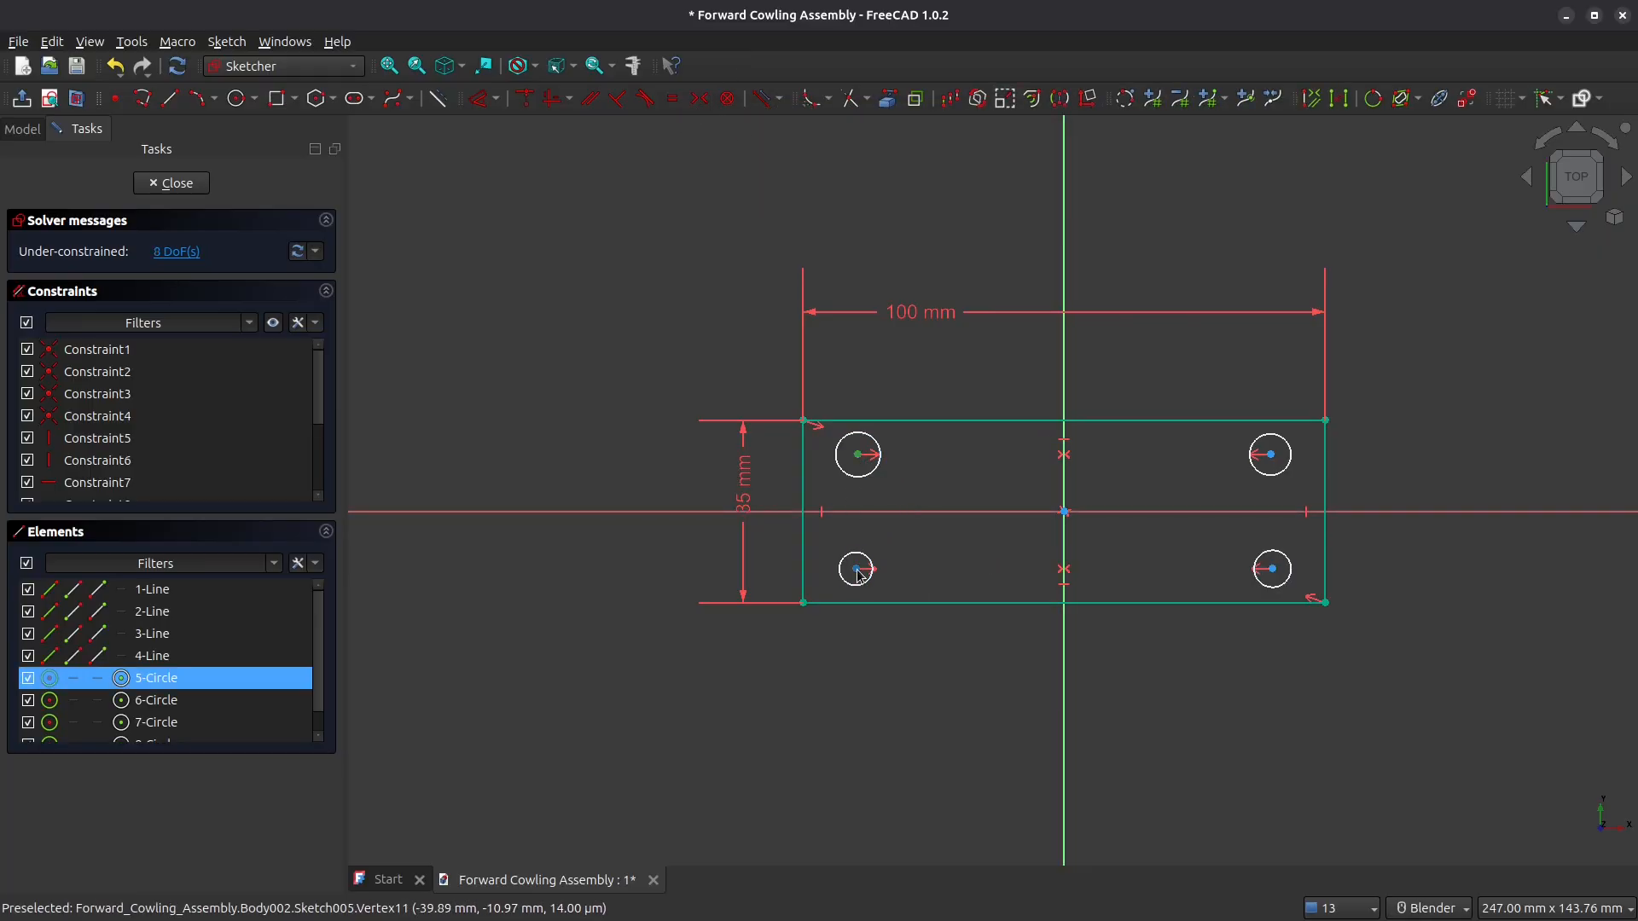
left_click(857, 573)
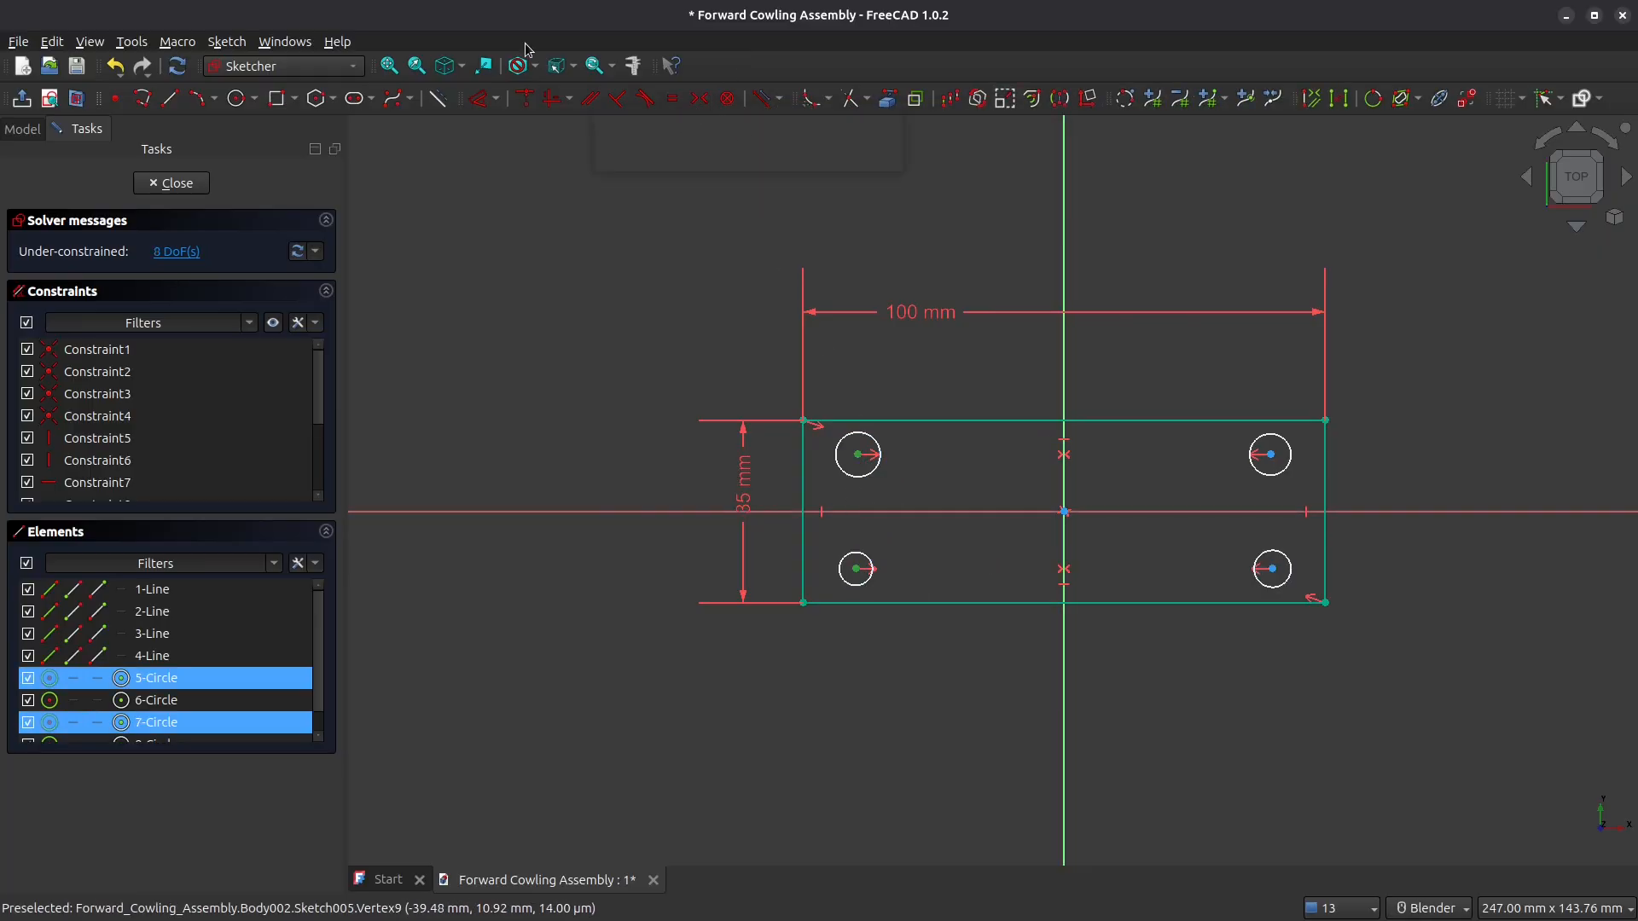
left_click(553, 99)
Step: Constrain all four circles to equal size
left_click(866, 475)
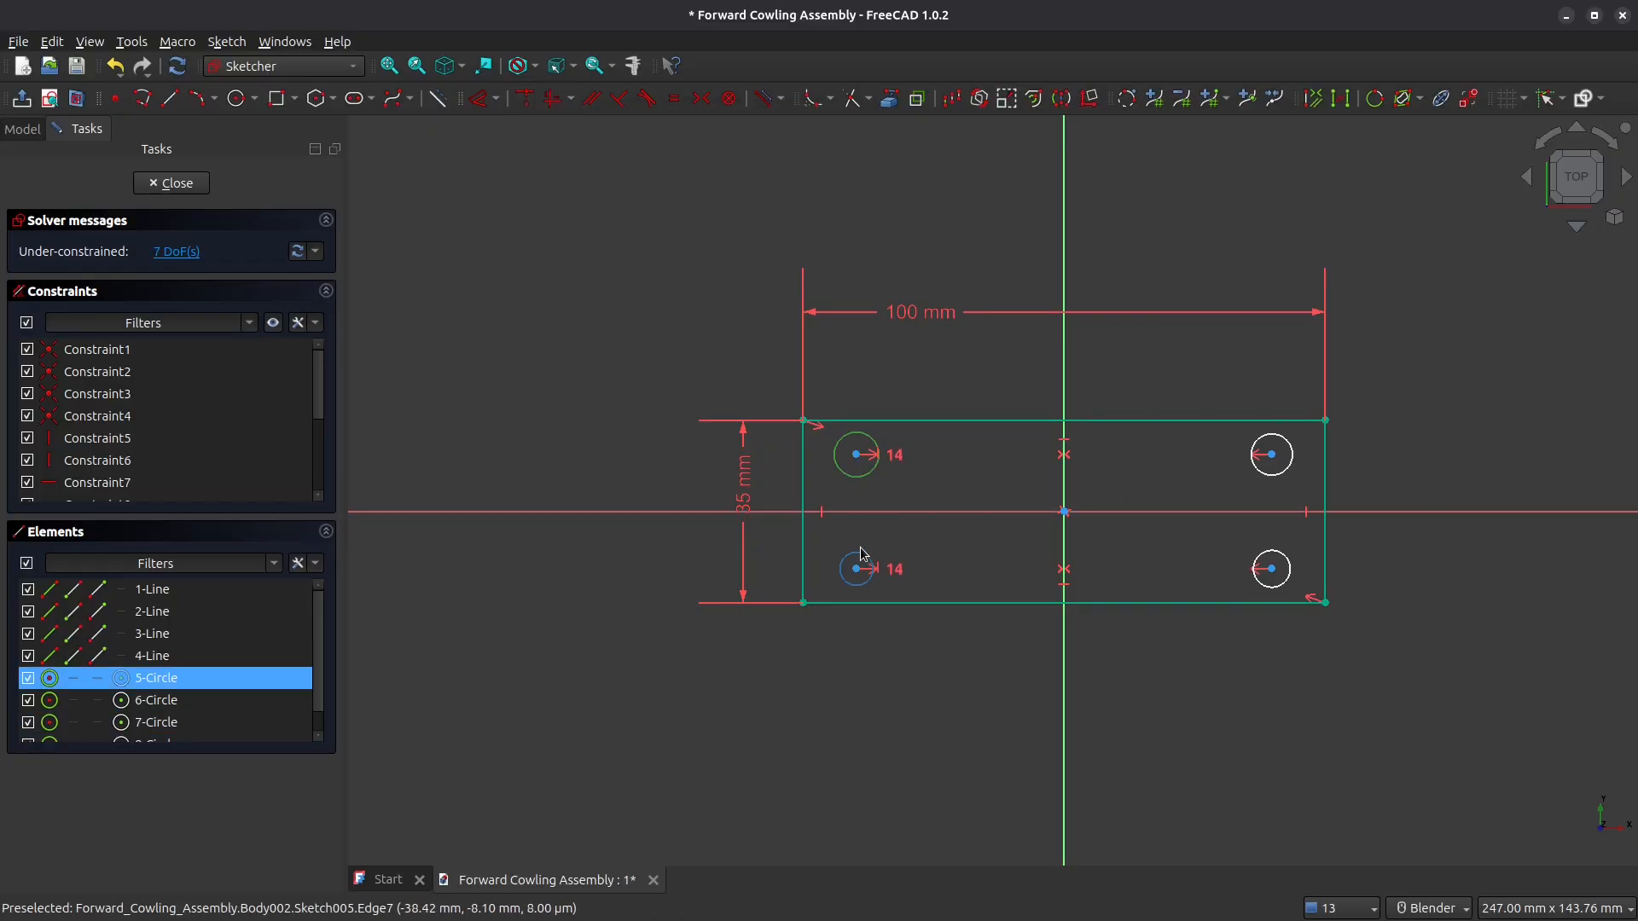
left_click(853, 556)
left_click(1288, 469)
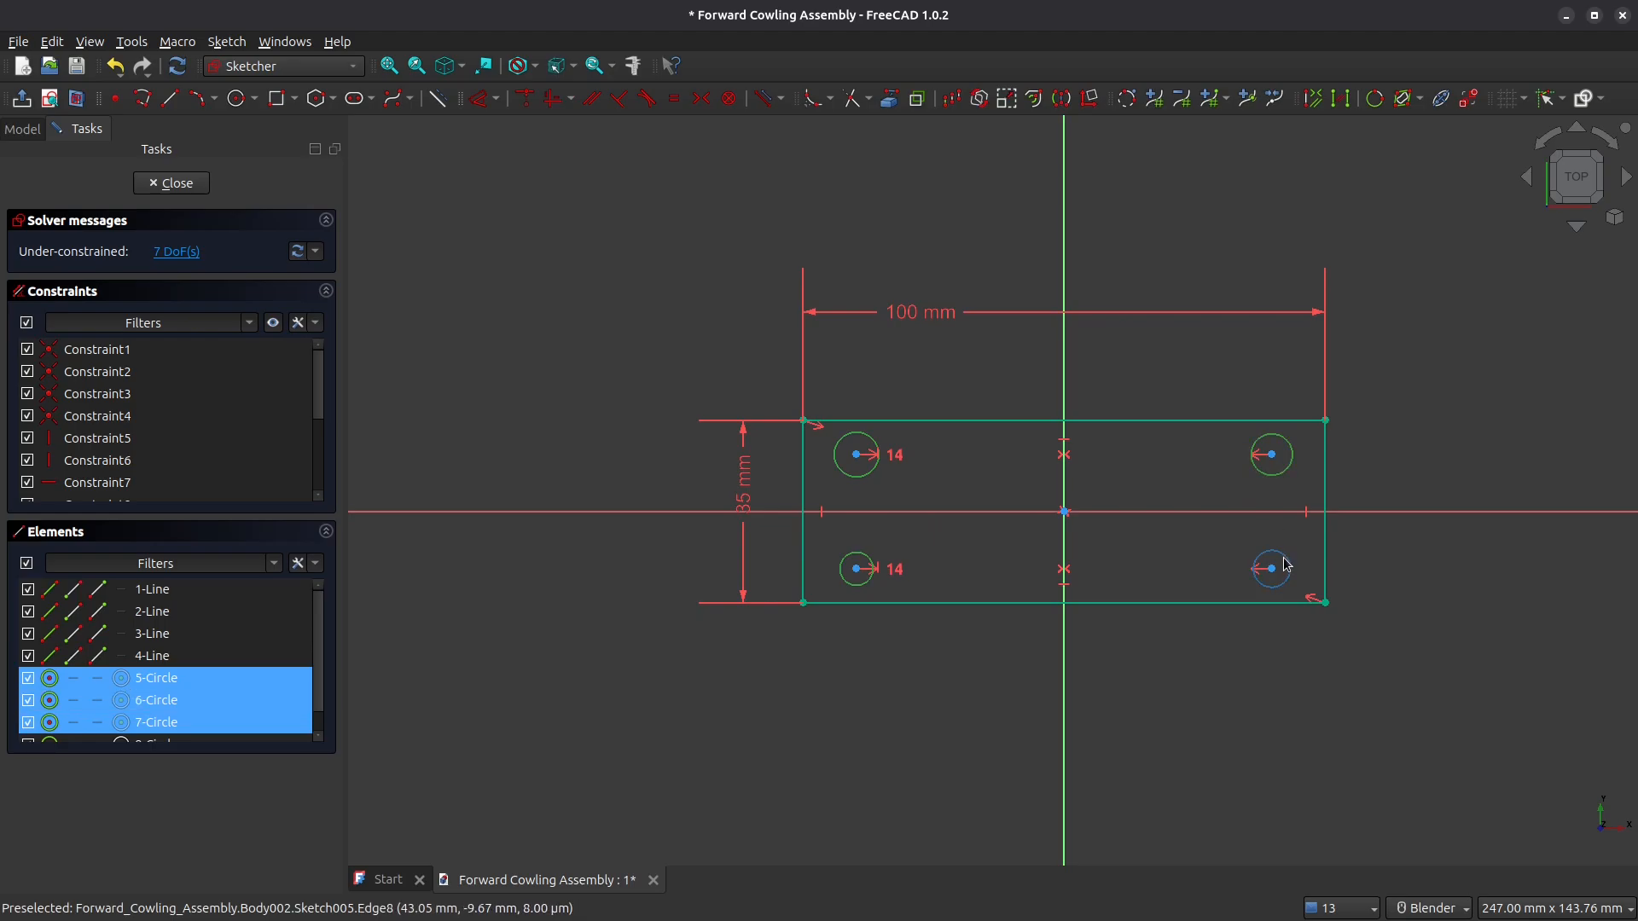
left_click(1268, 587)
left_click(674, 98)
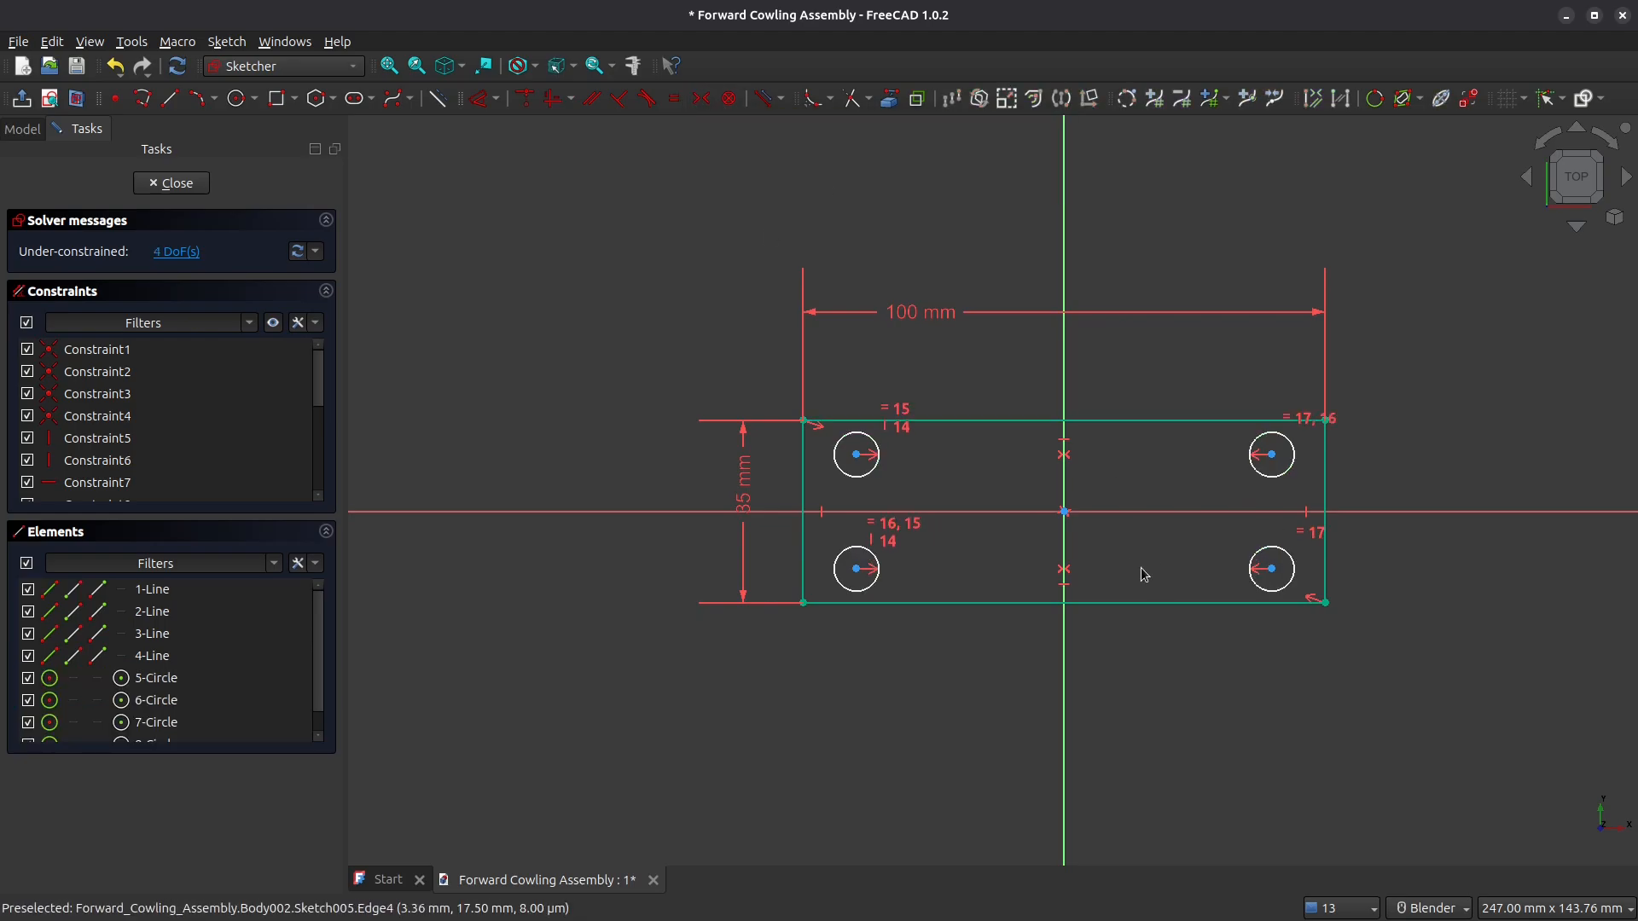
Step: Set the diameter of the upper right circle to 2.8 mm
scroll(1140, 571, "up", 2)
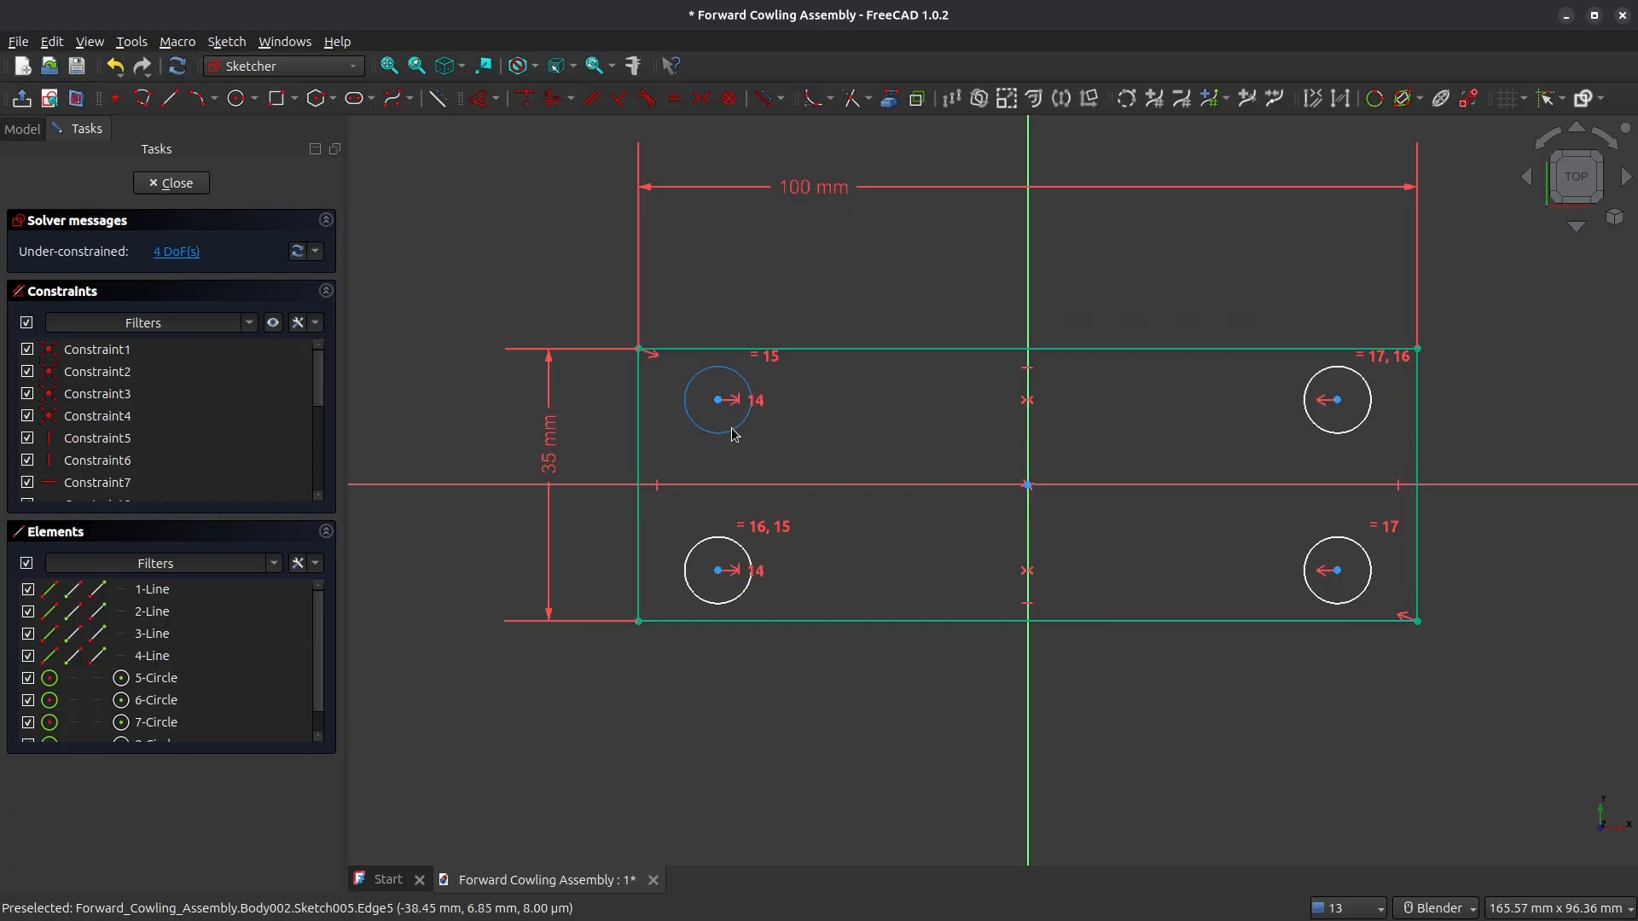
left_click(481, 98)
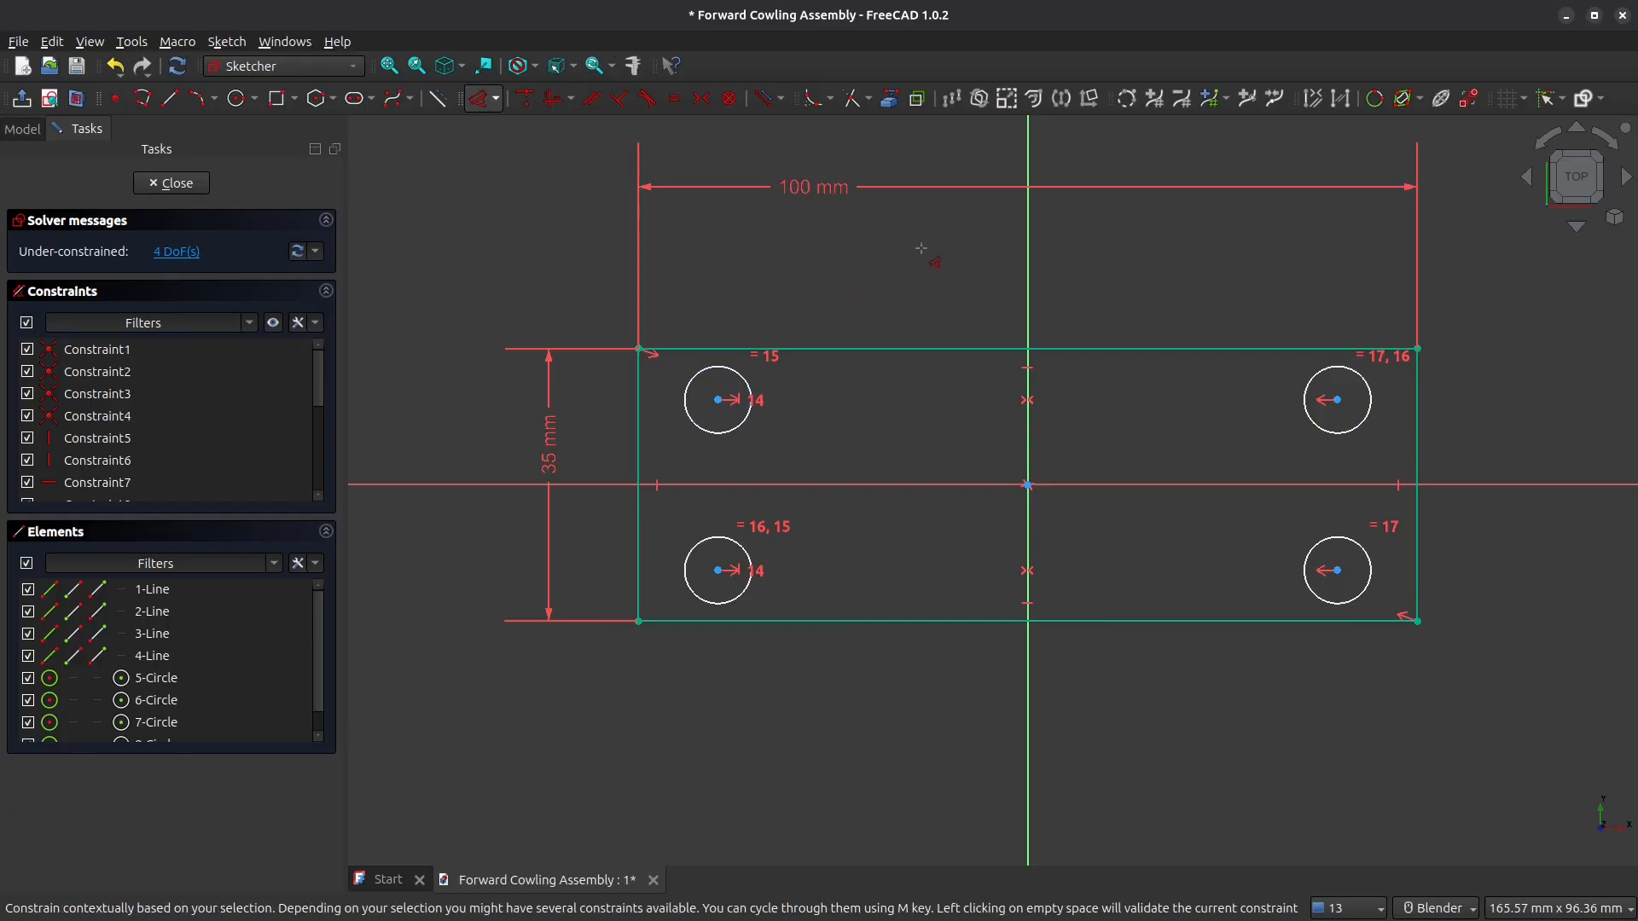
left_click(1337, 433)
left_click(1192, 428)
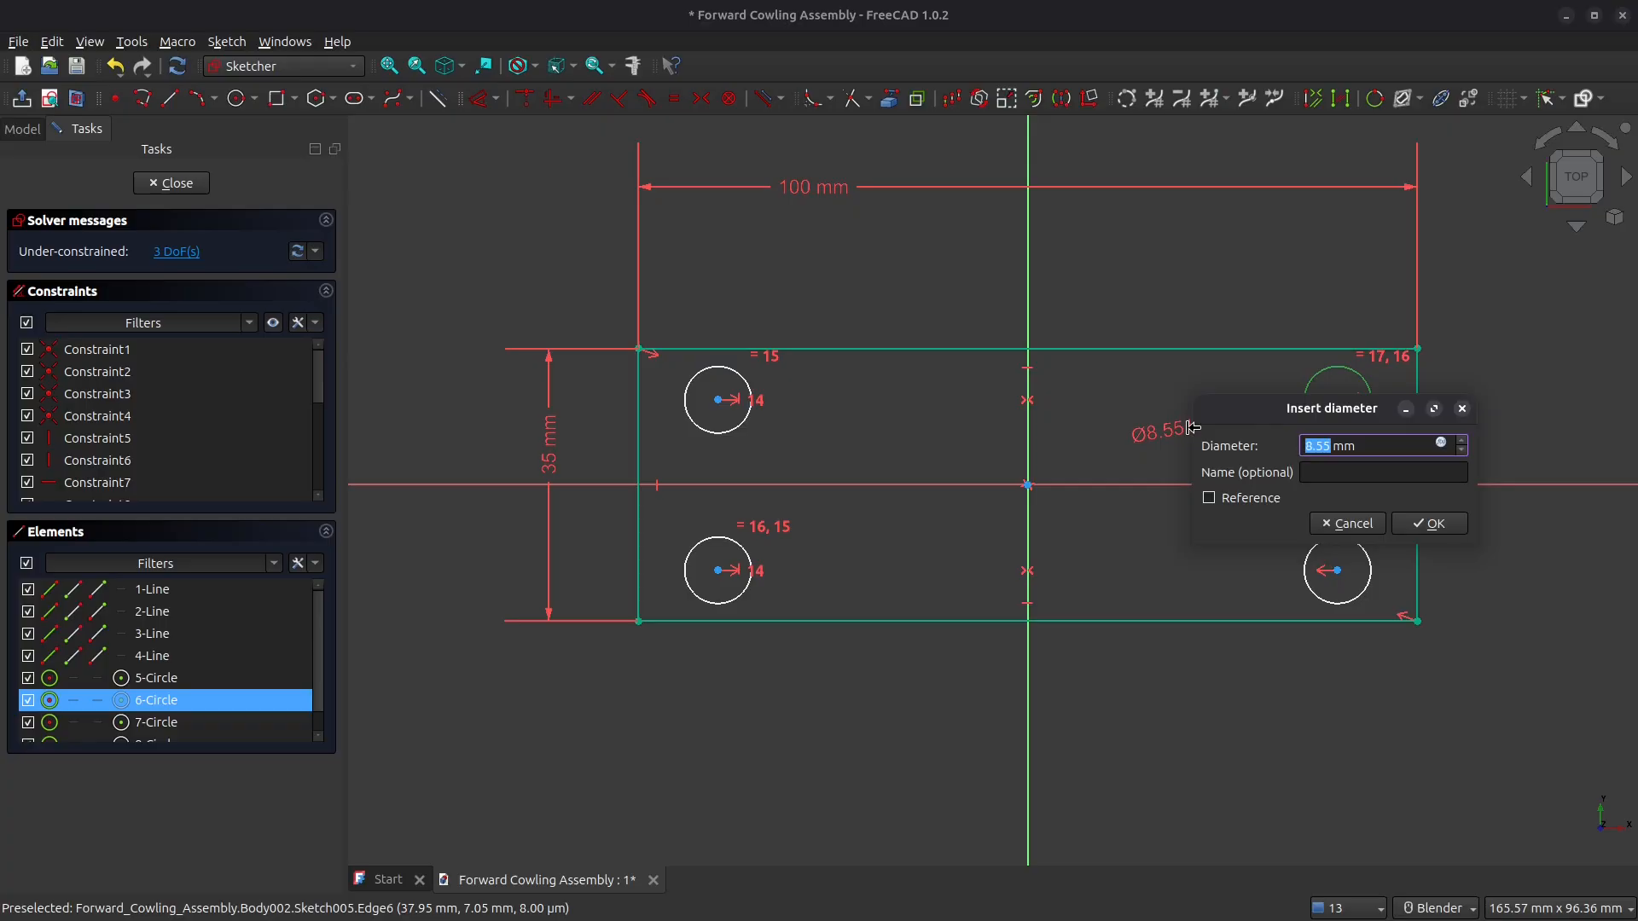
key("Return")
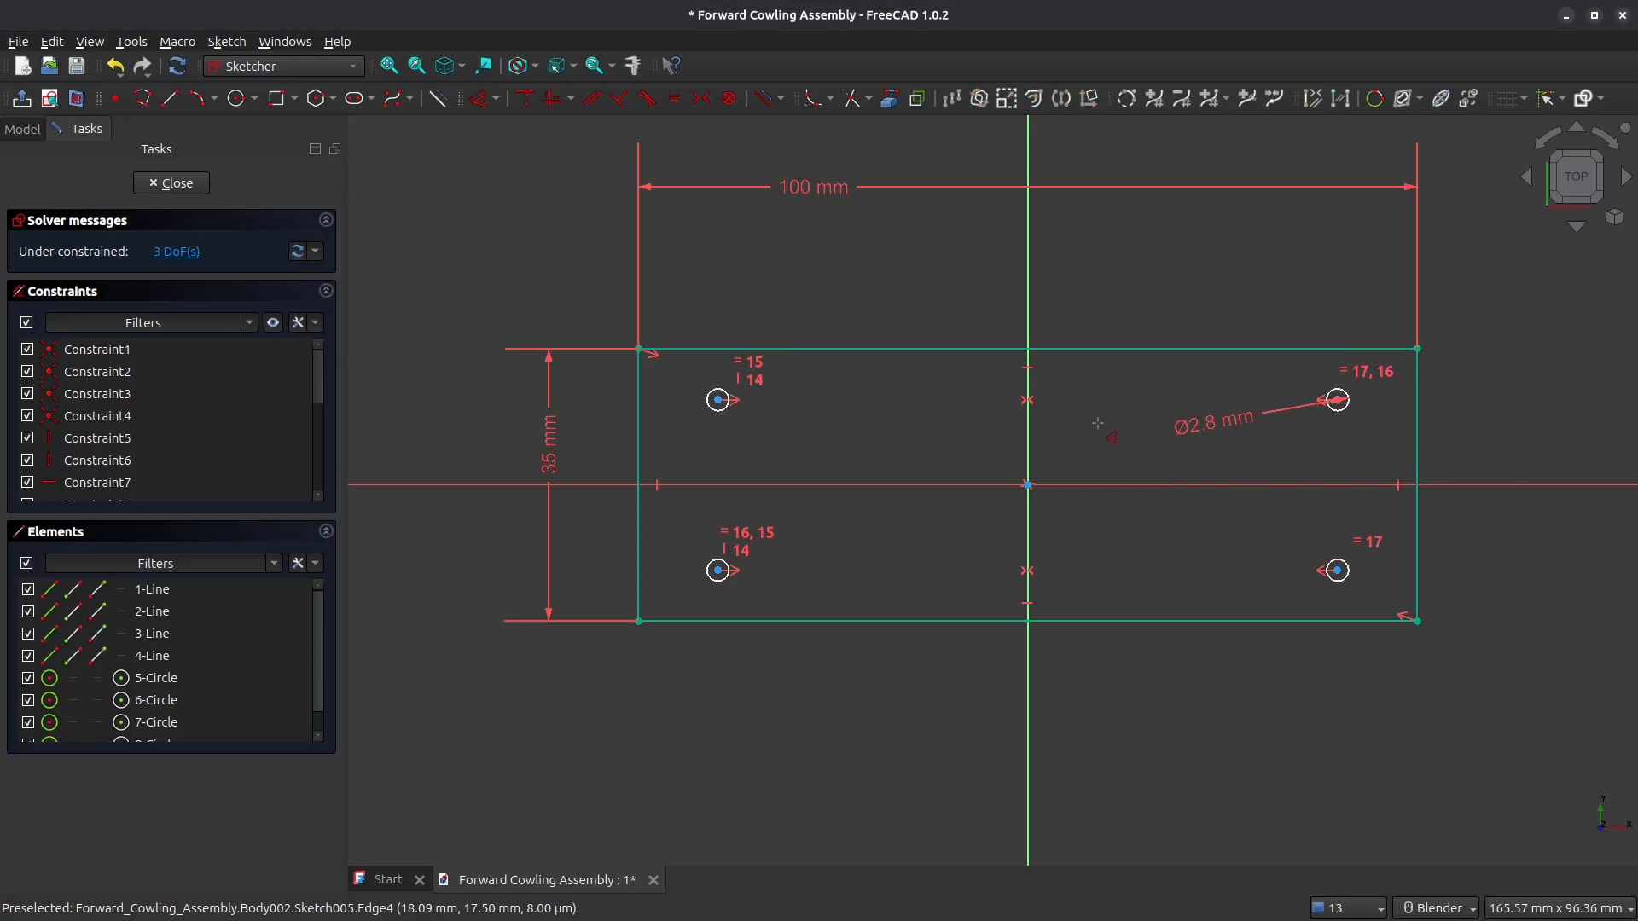
key("Escape")
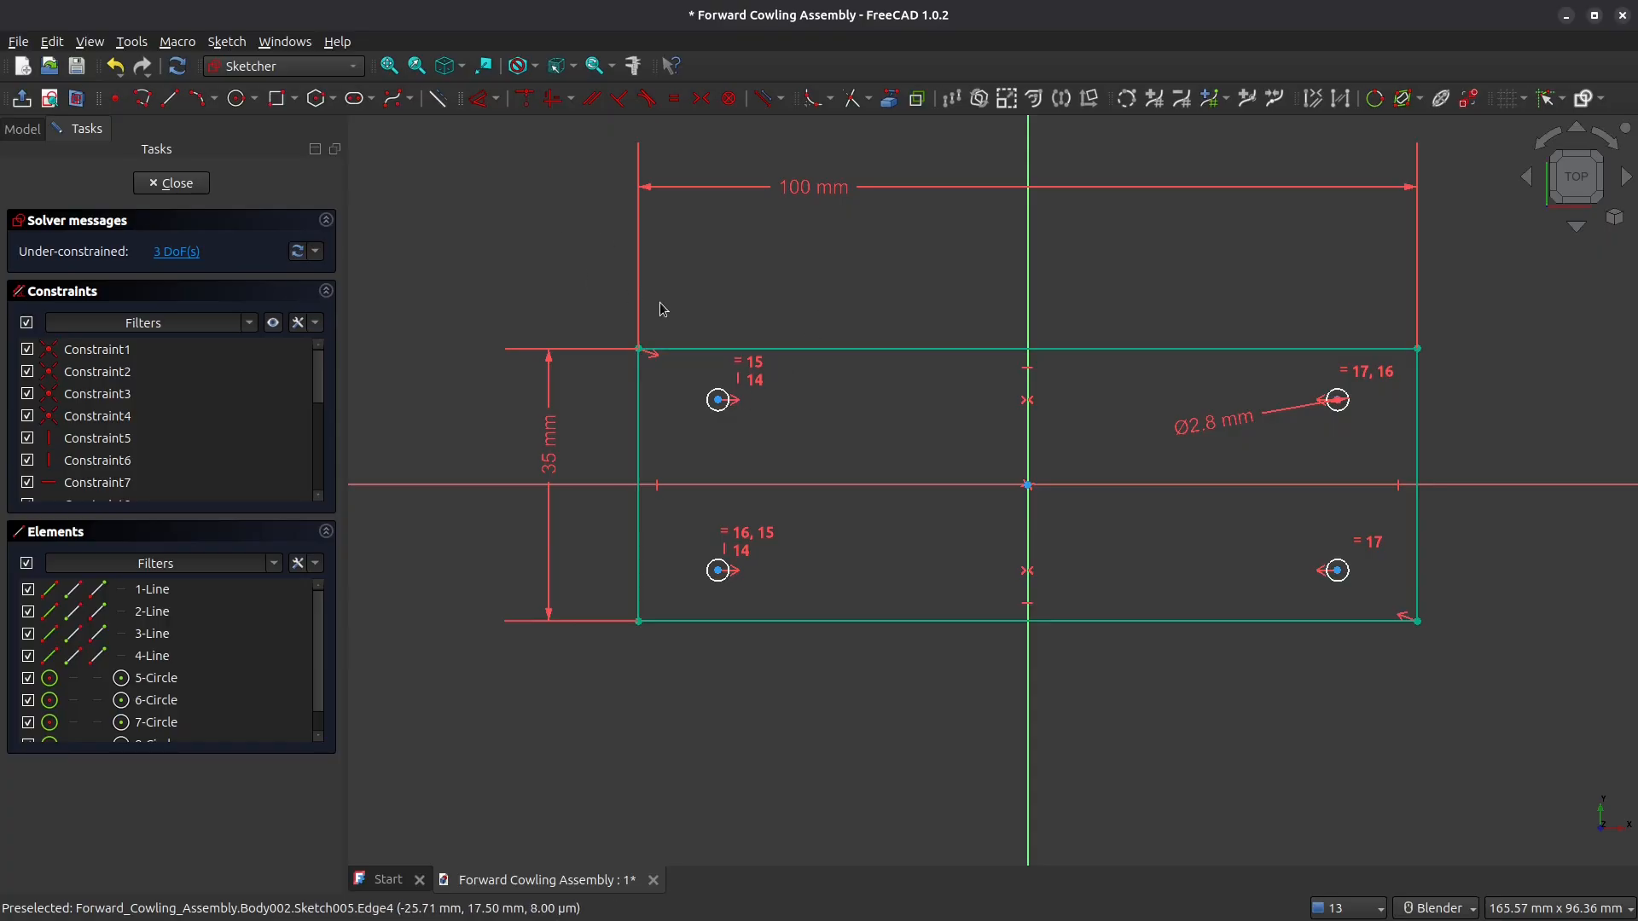
Step: Set the vertical distance between the two left circle centres to 19.5 mm
left_click(718, 400)
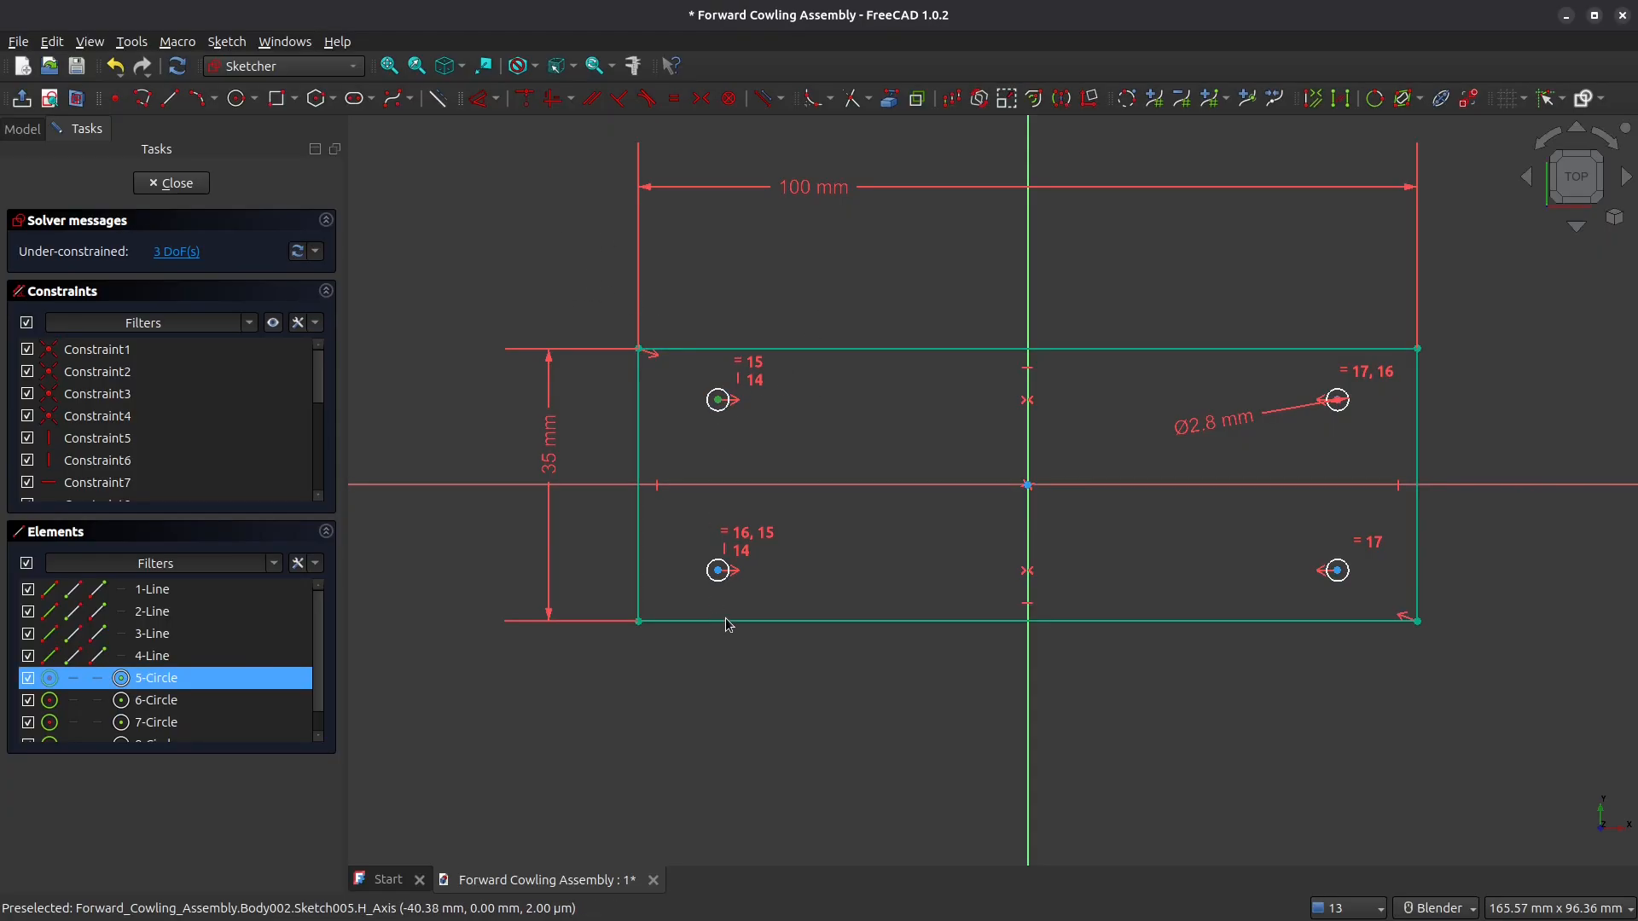
left_click(718, 570)
left_click(483, 99)
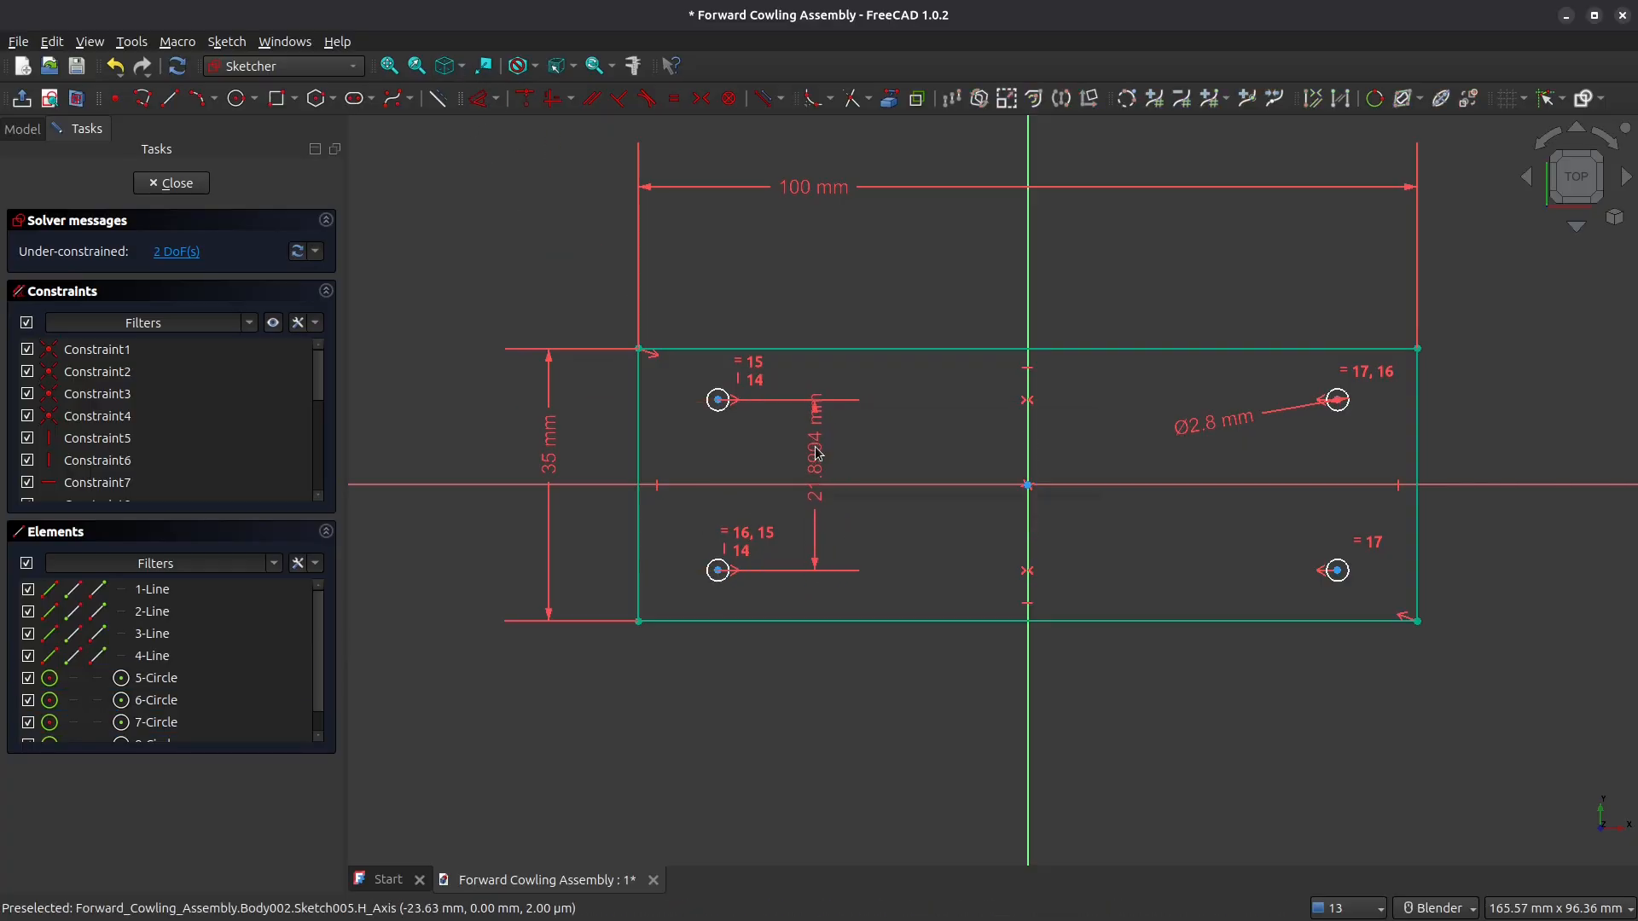
left_click(817, 462)
type("19.5")
key("Return")
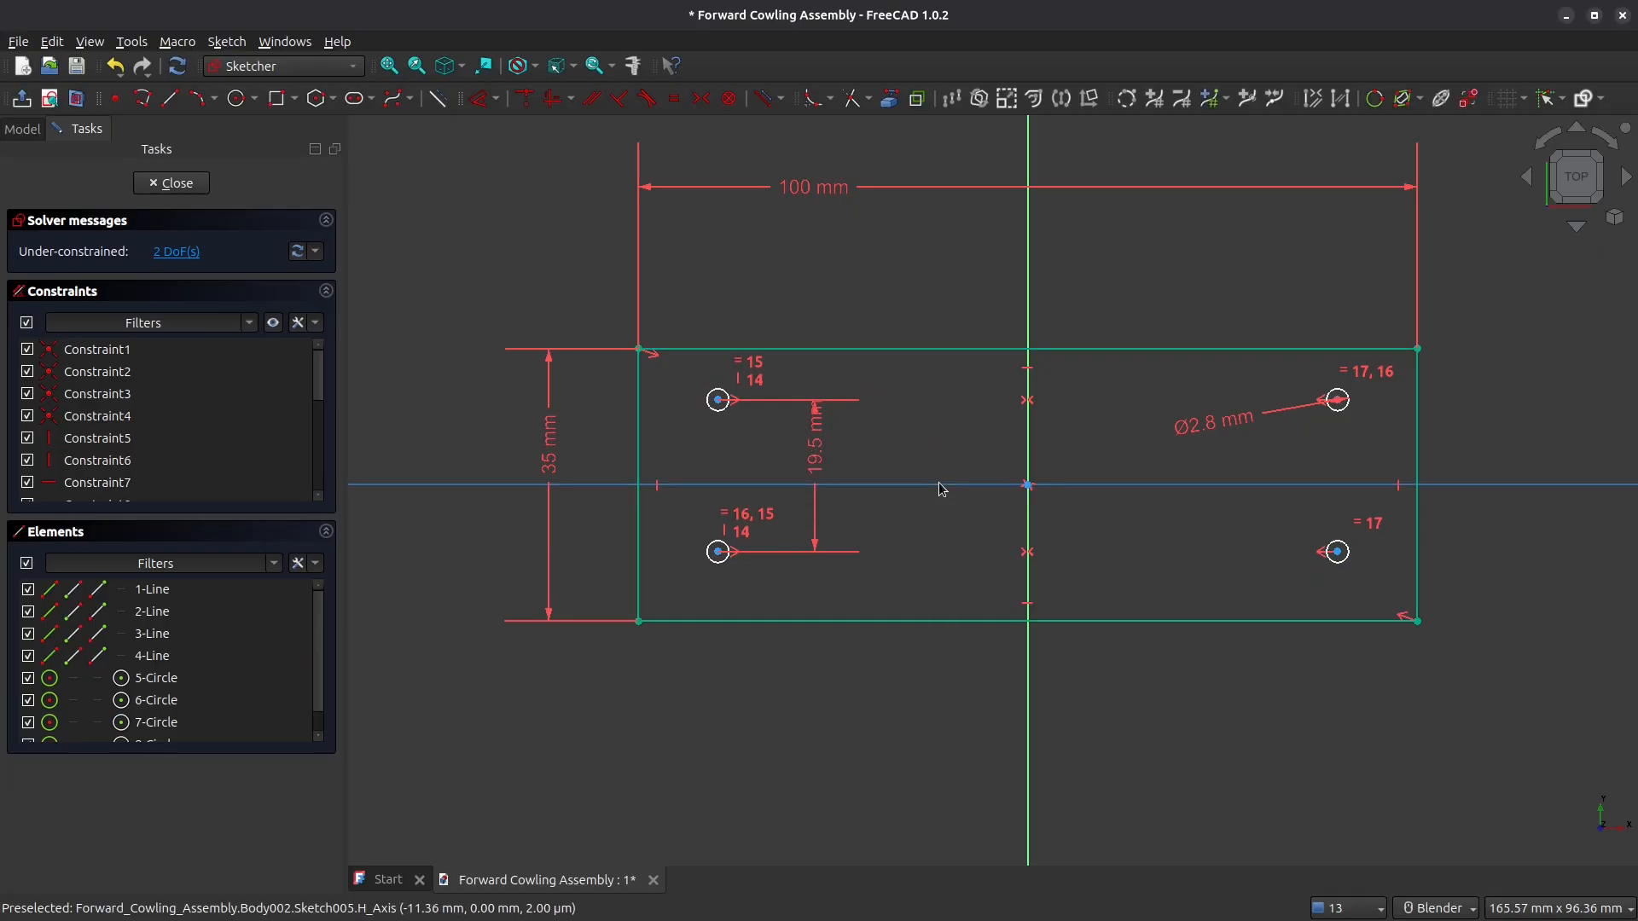
scroll(744, 408, "up", 2)
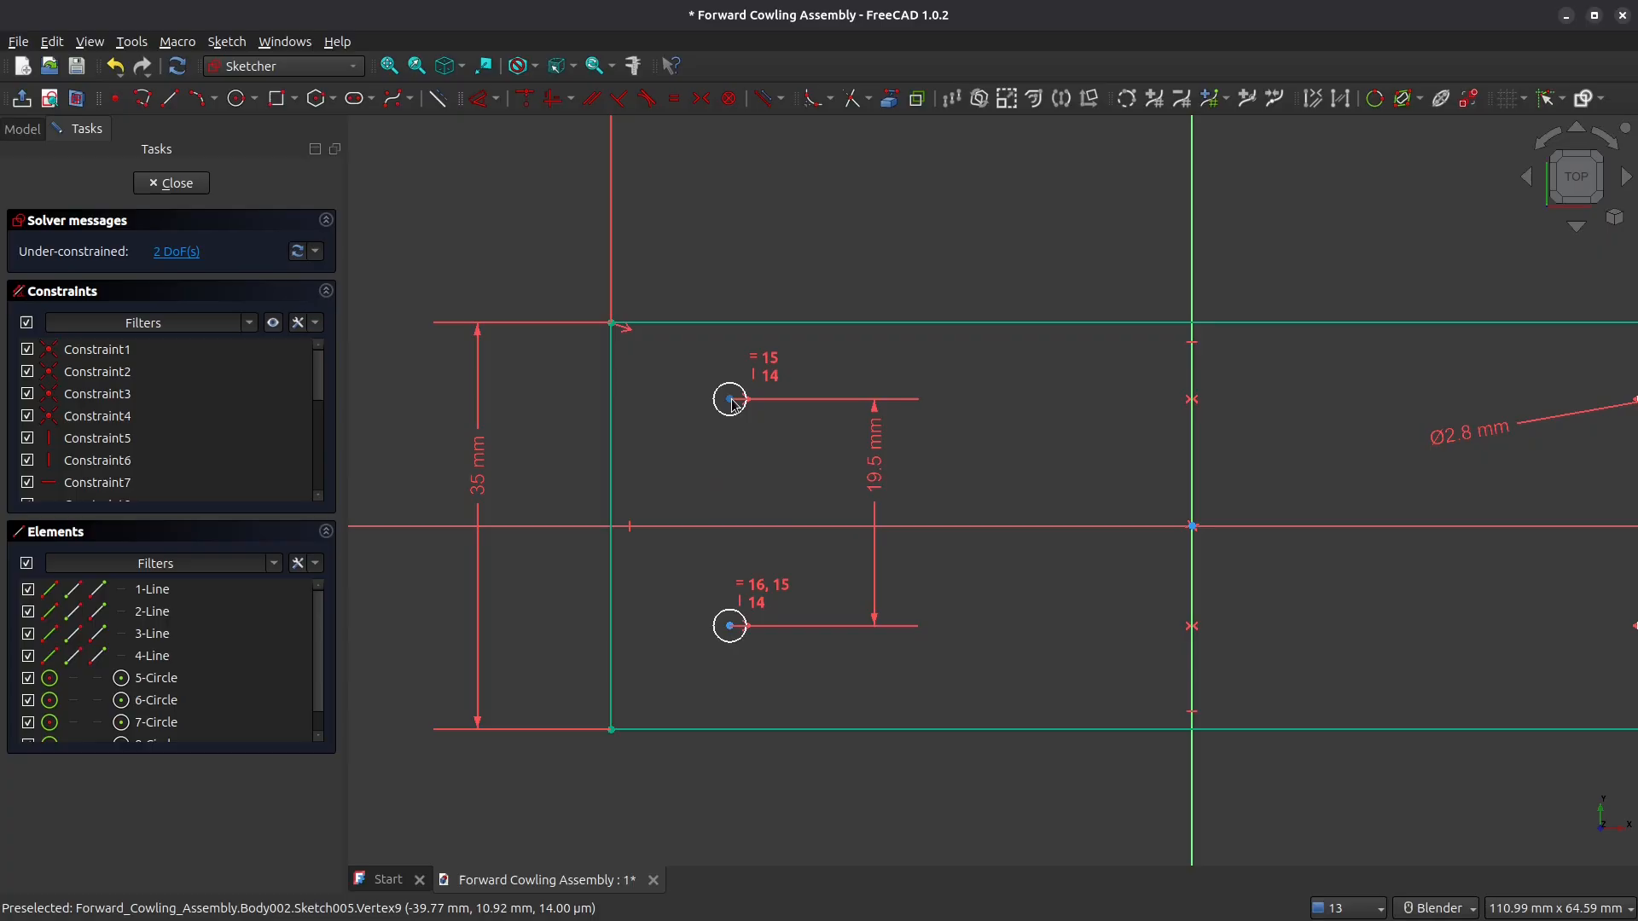
left_click(730, 399)
left_click(610, 324)
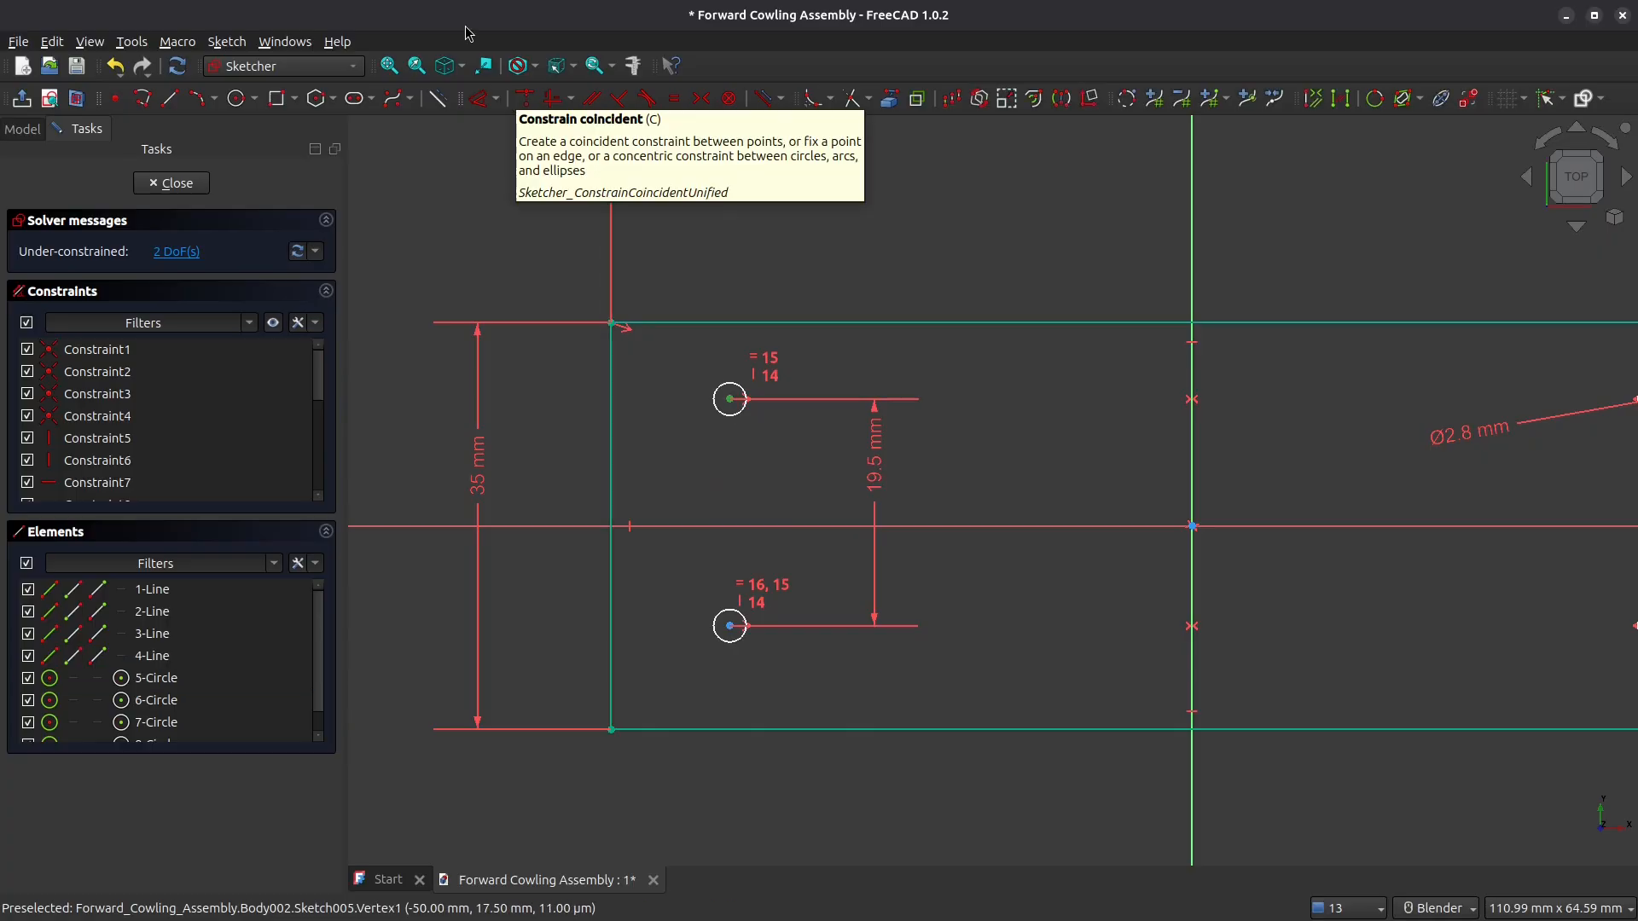
left_click(481, 98)
key("Escape")
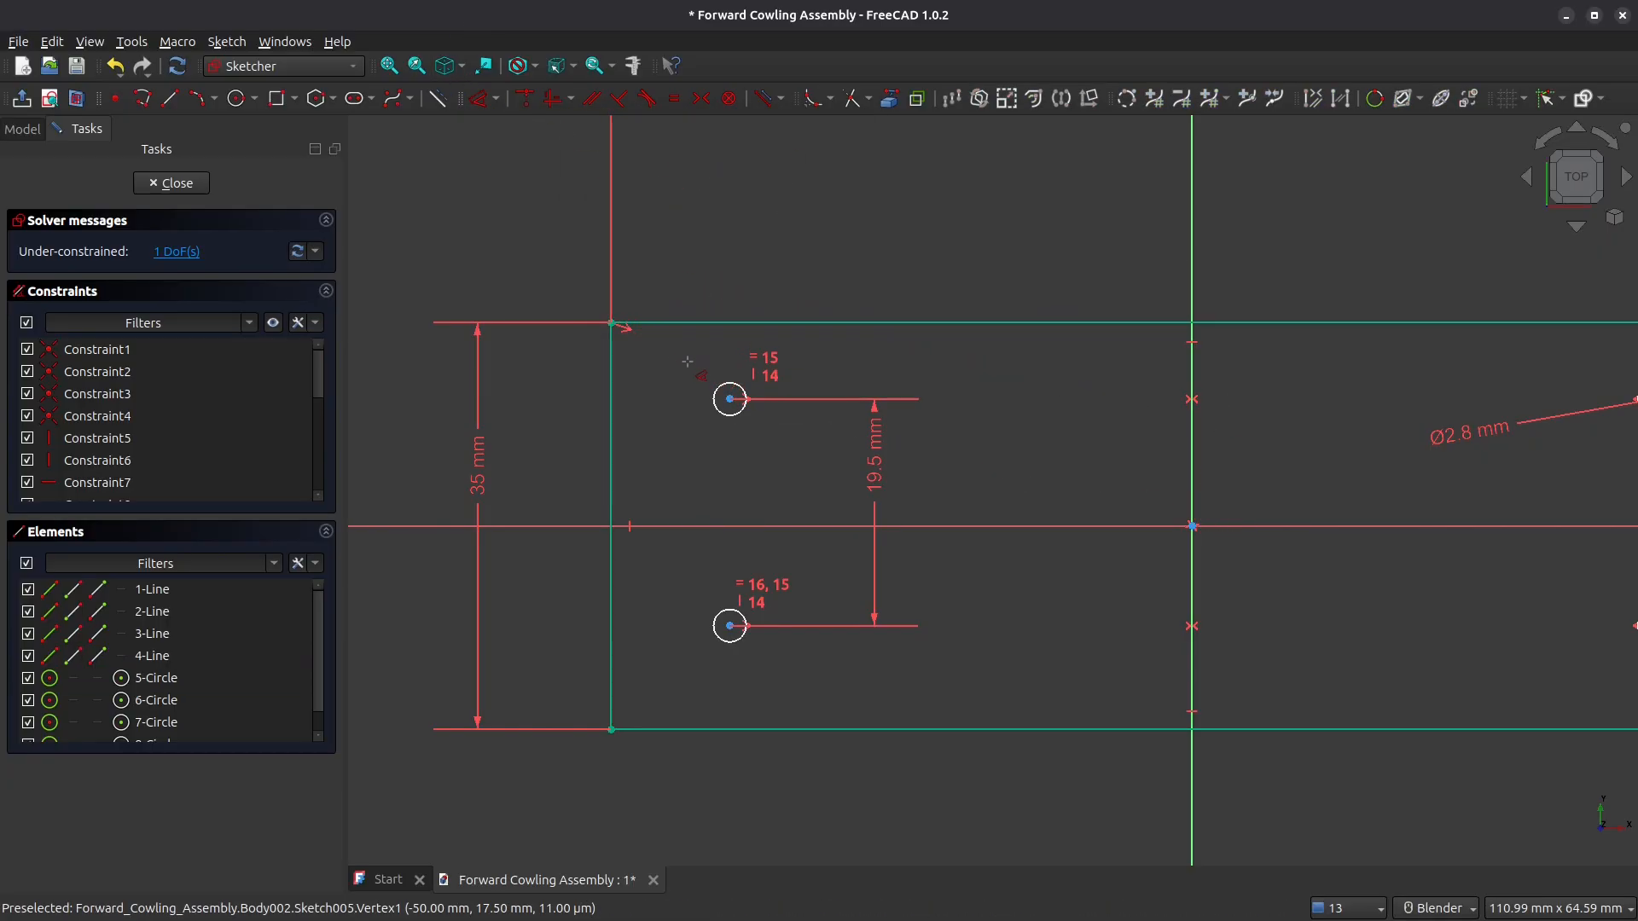
Step: Set the vertical distance from the plate's upper left corner to the upper left circle's centre to 8 mm and reposition the dimension
left_click_drag(725, 384, 727, 389)
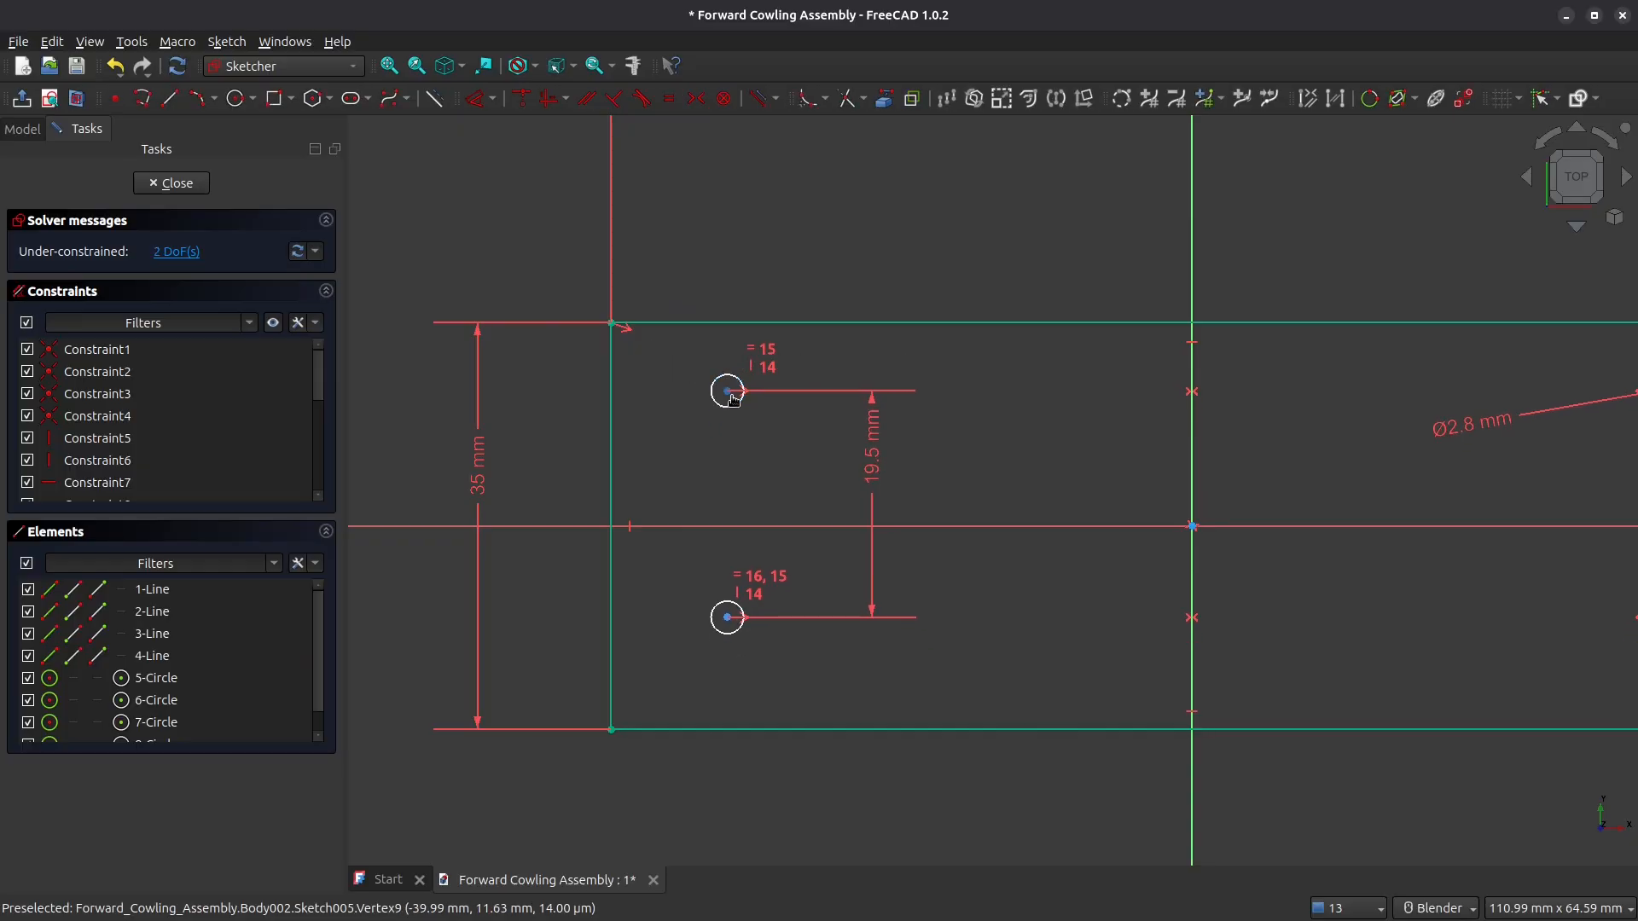
left_click(727, 391)
left_click(611, 323)
left_click(480, 98)
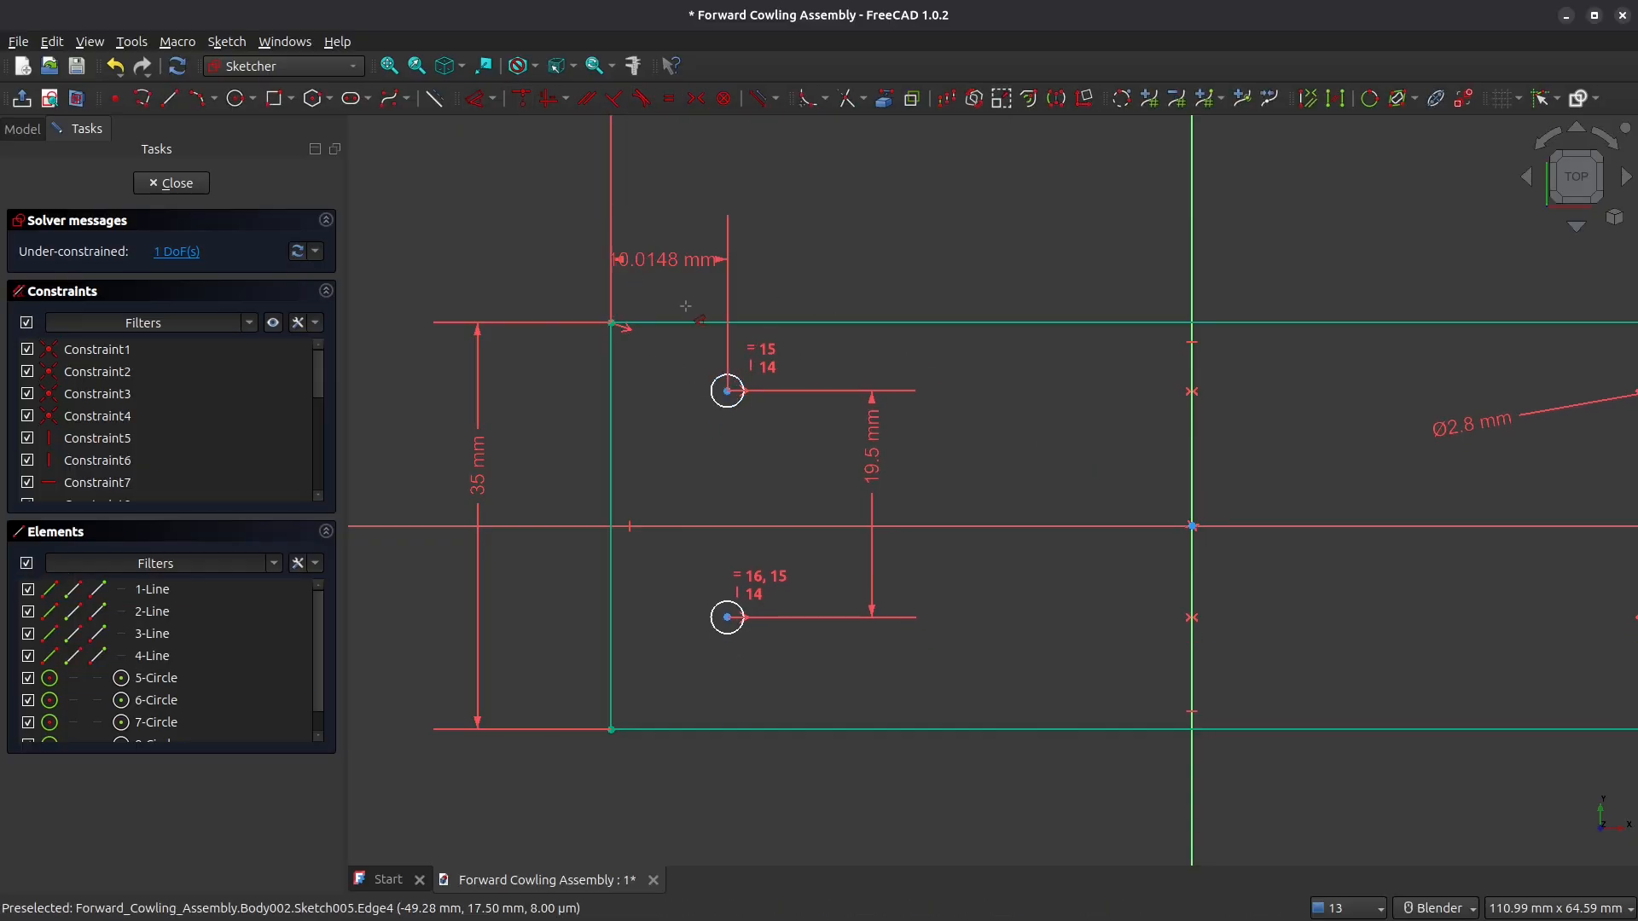
left_click(527, 354)
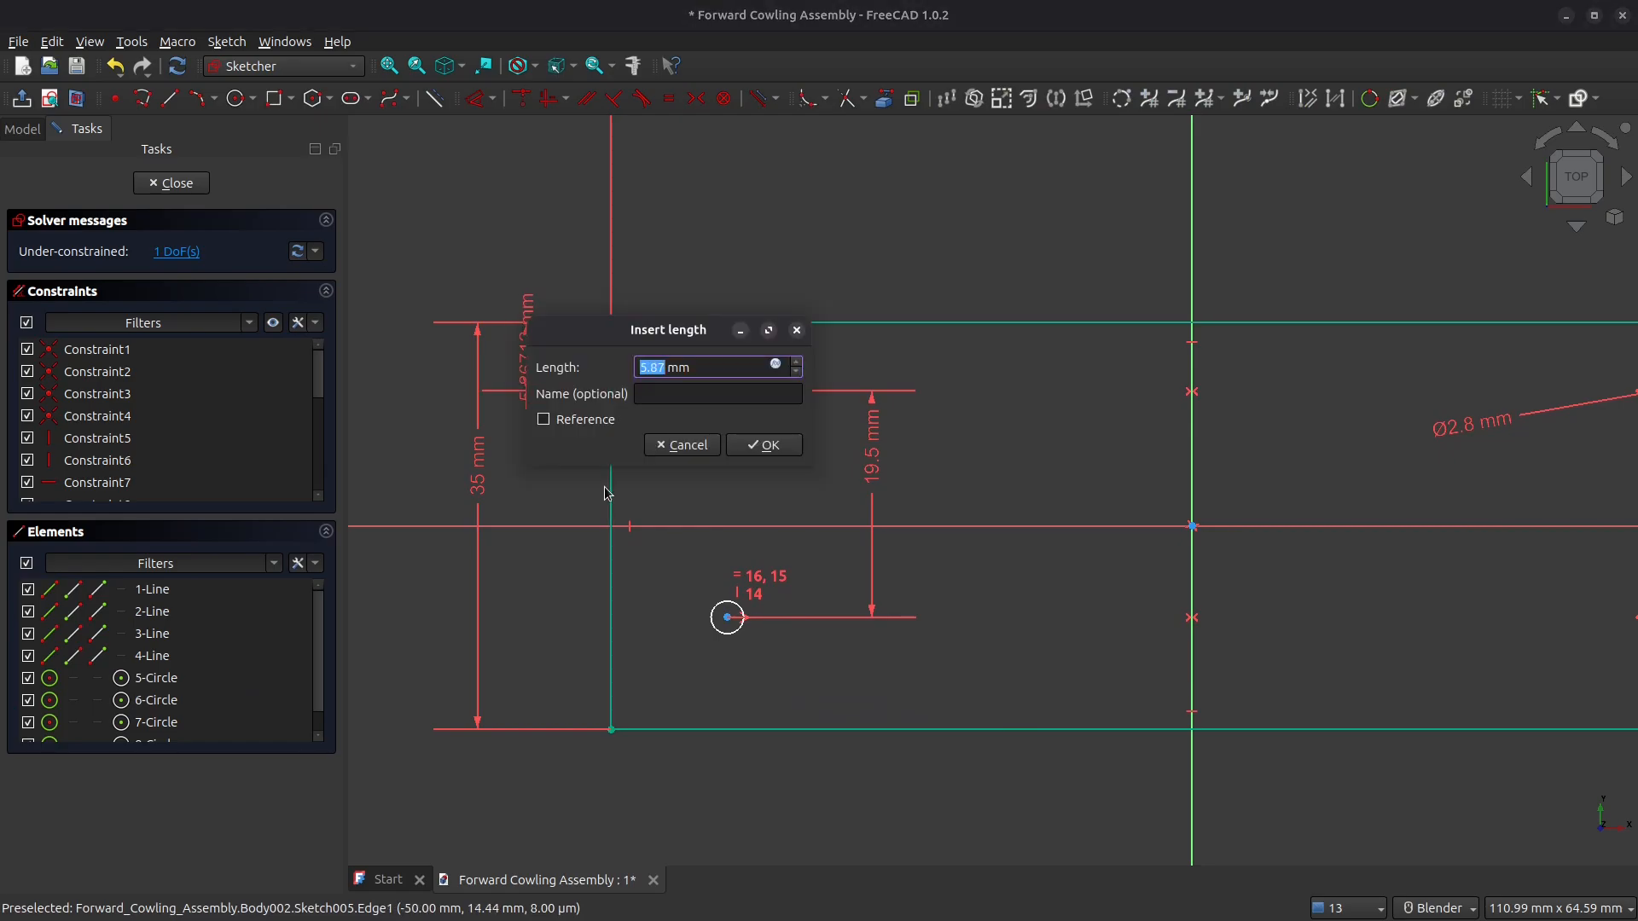
type("8")
key("Return")
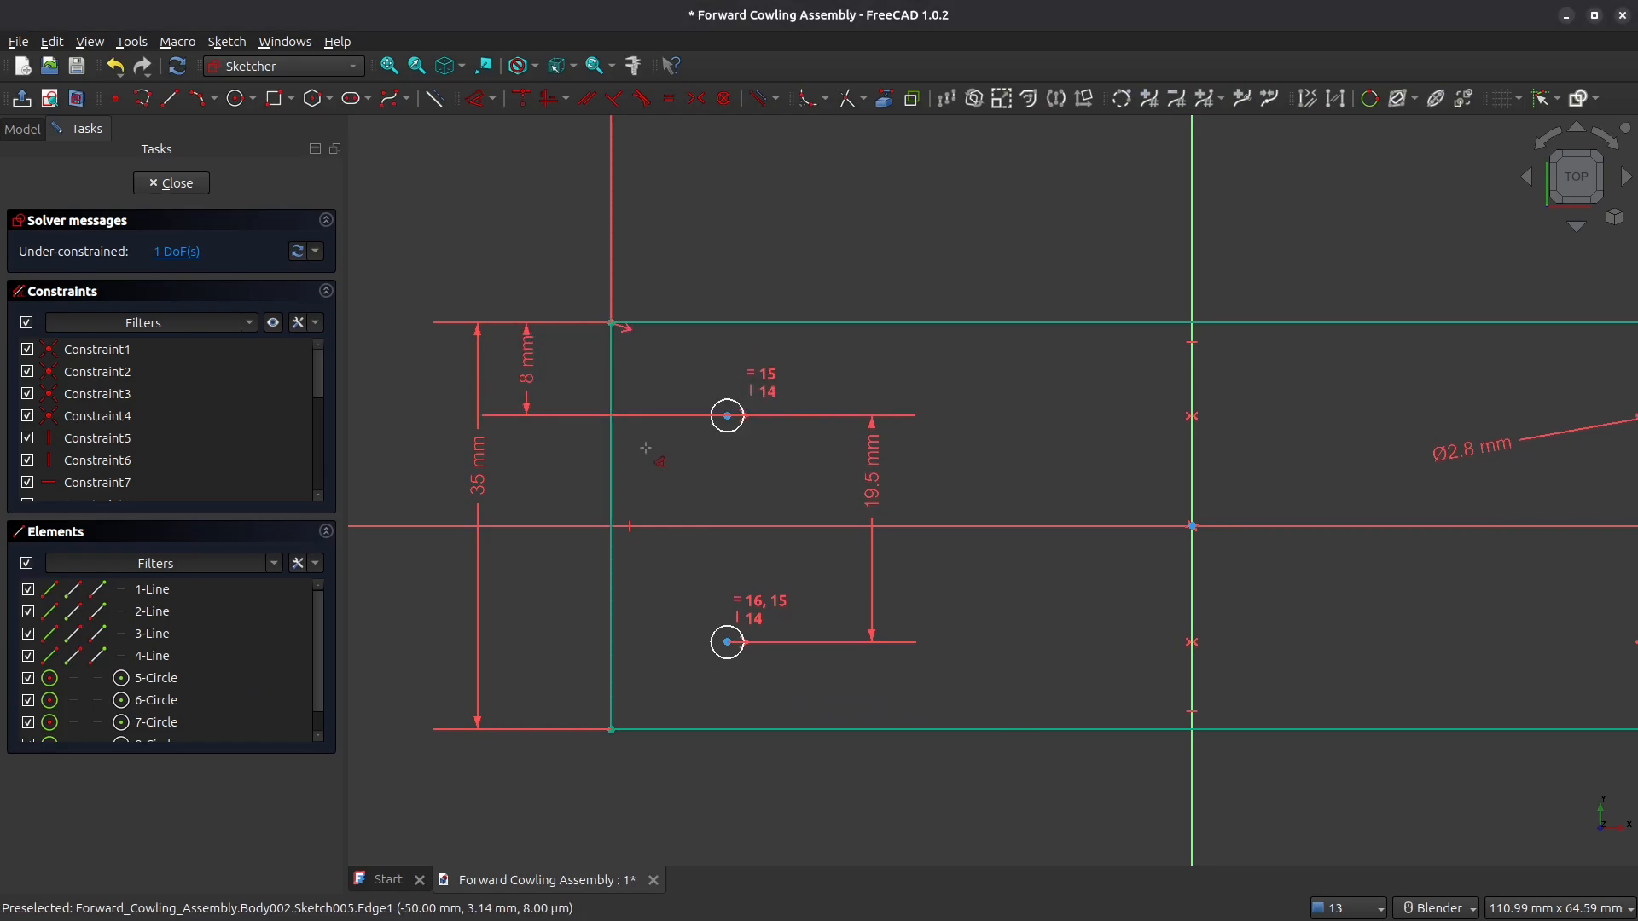
left_click_drag(530, 355, 823, 338)
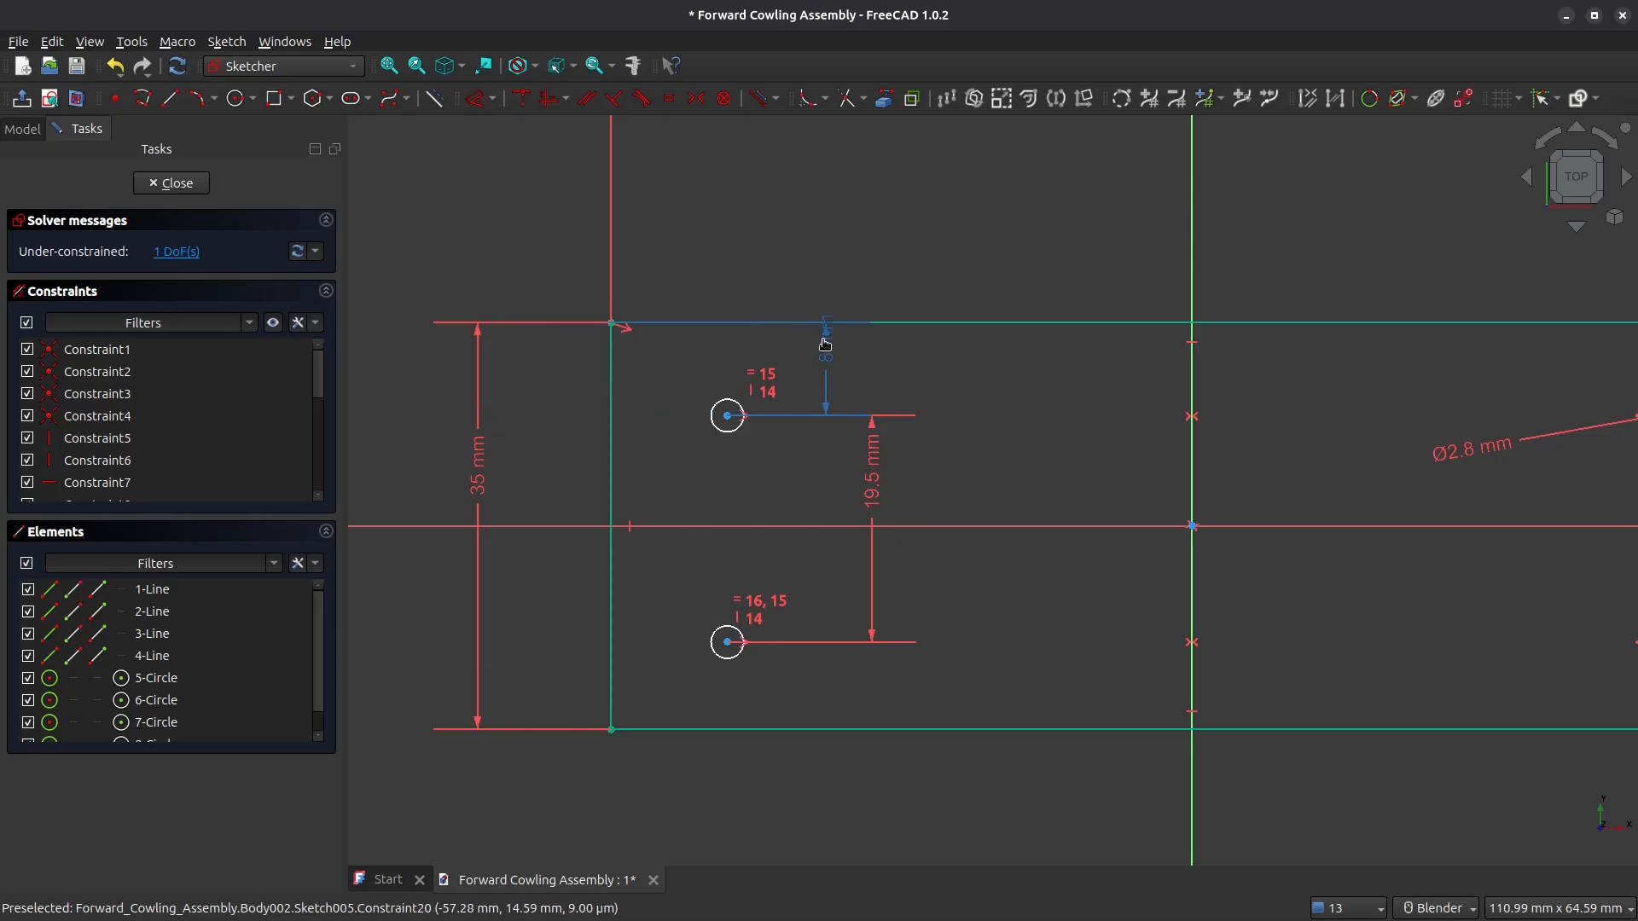
Step: Set the horizontal distance from the plate's left edge to the upper left circle's centre to 7.5 mm and tidy the dimension labels
left_click(730, 424)
left_click(612, 420)
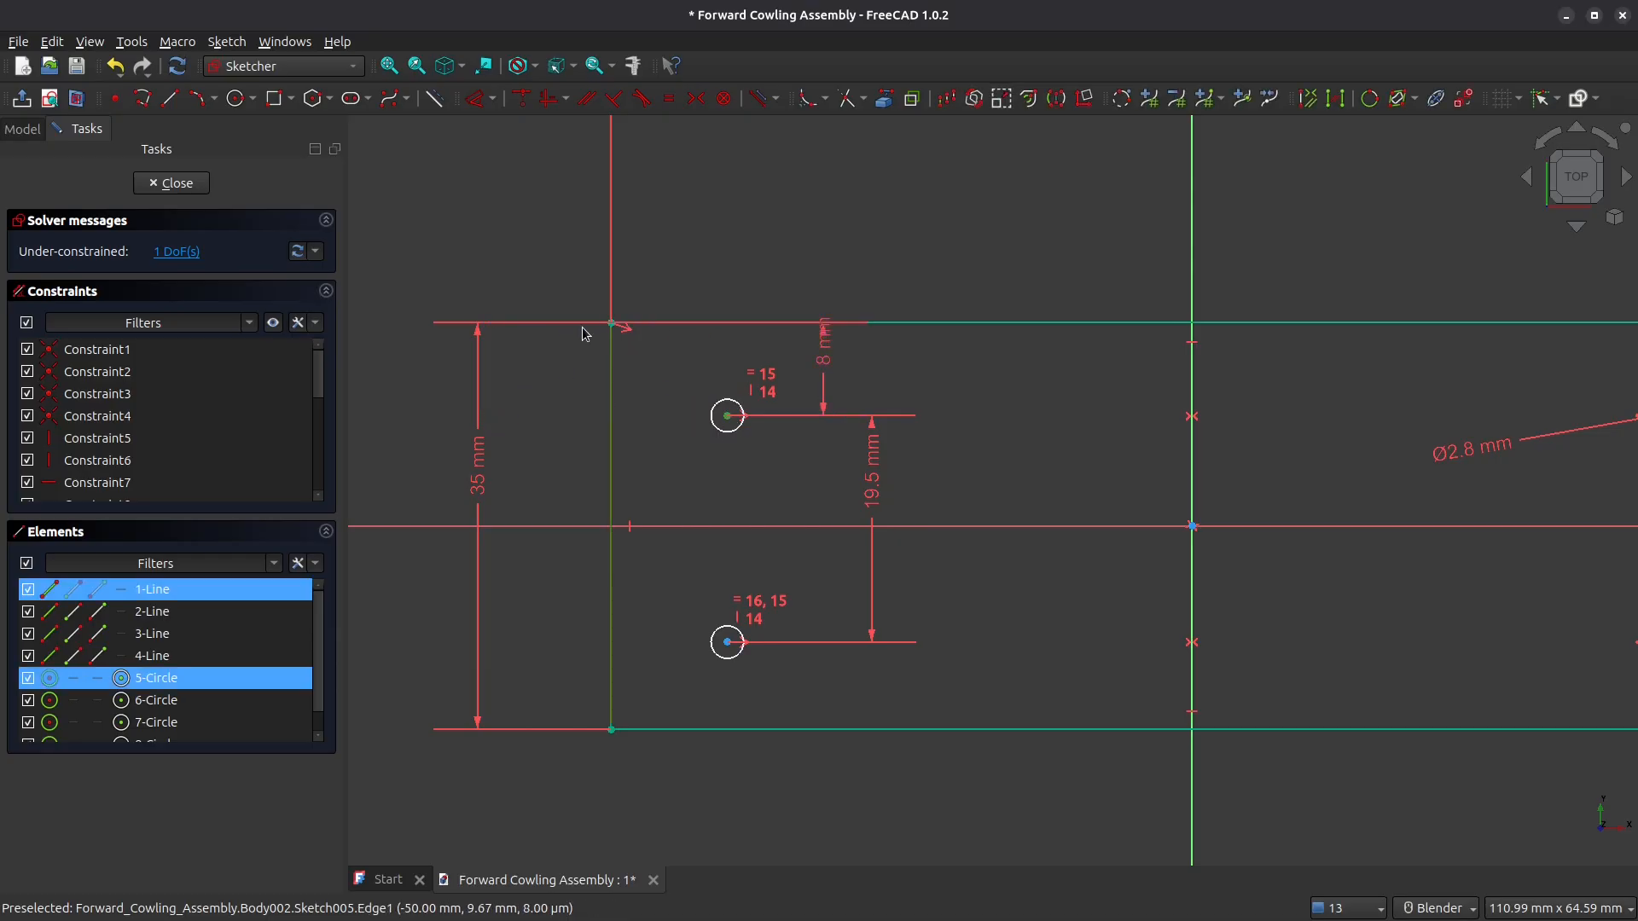
left_click(480, 107)
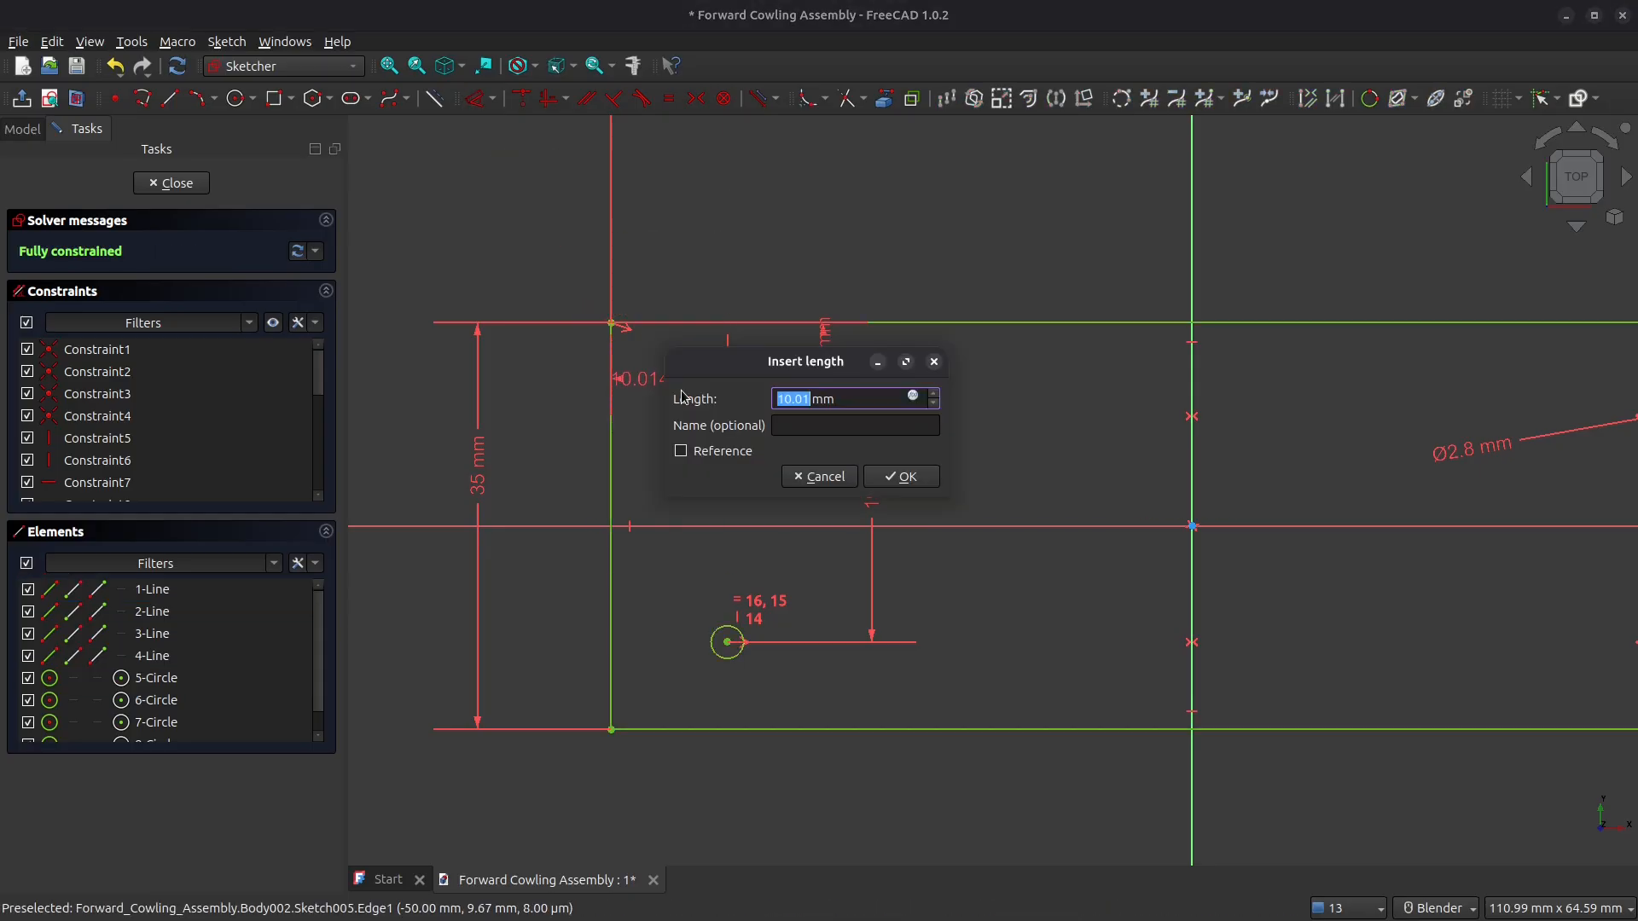
type("7.5")
key("Return")
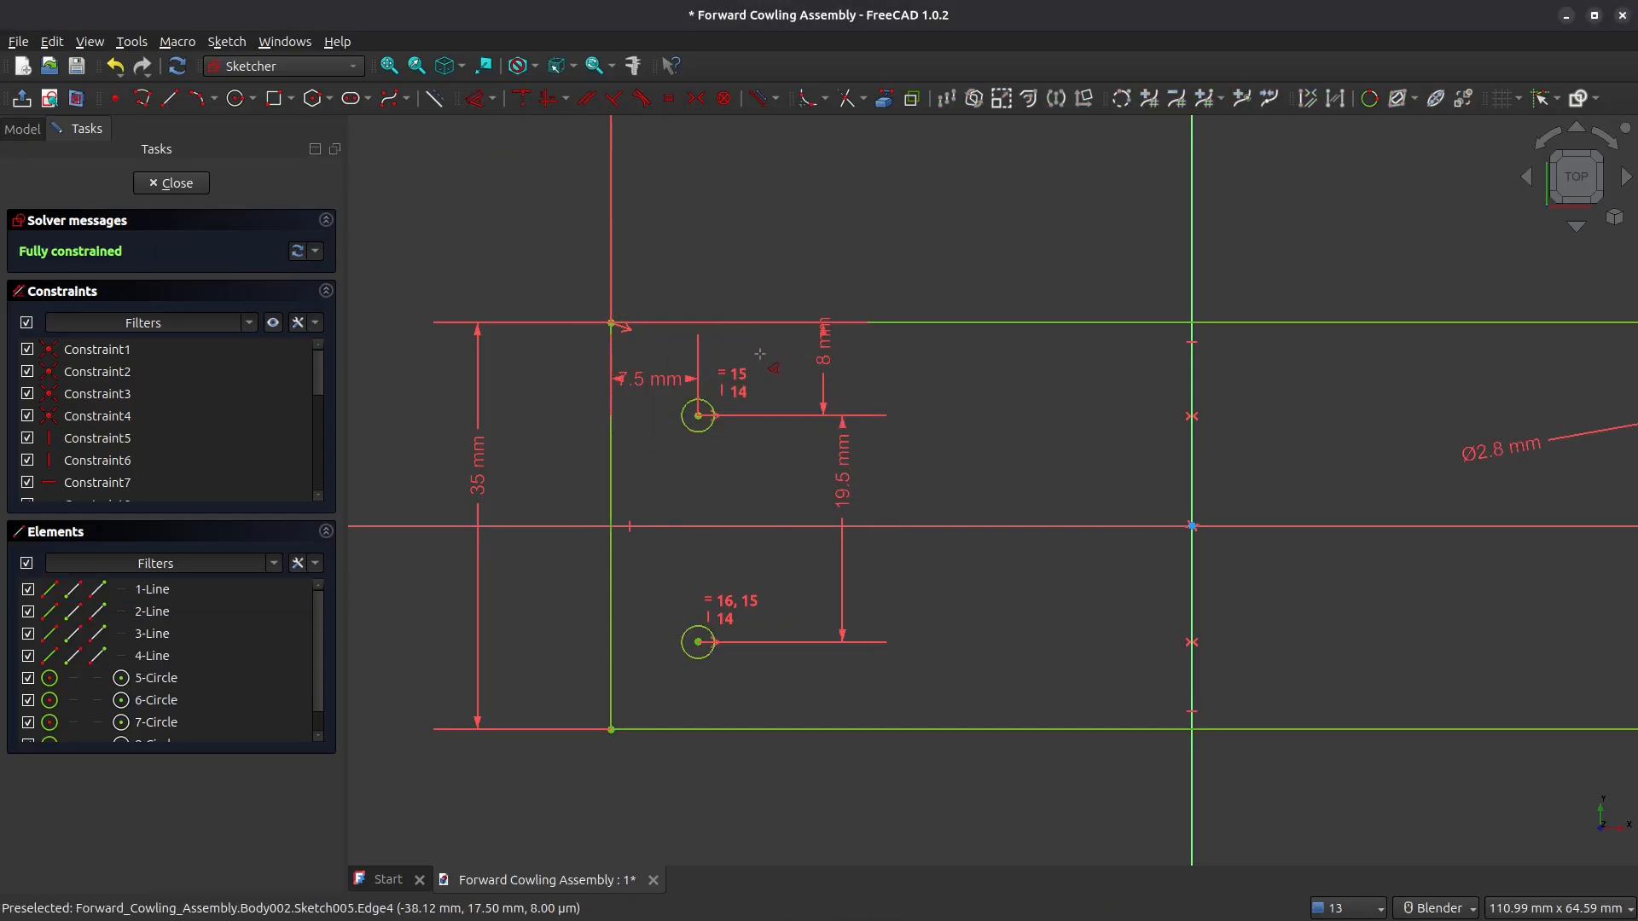
left_click_drag(822, 350, 841, 353)
left_click_drag(634, 384, 760, 357)
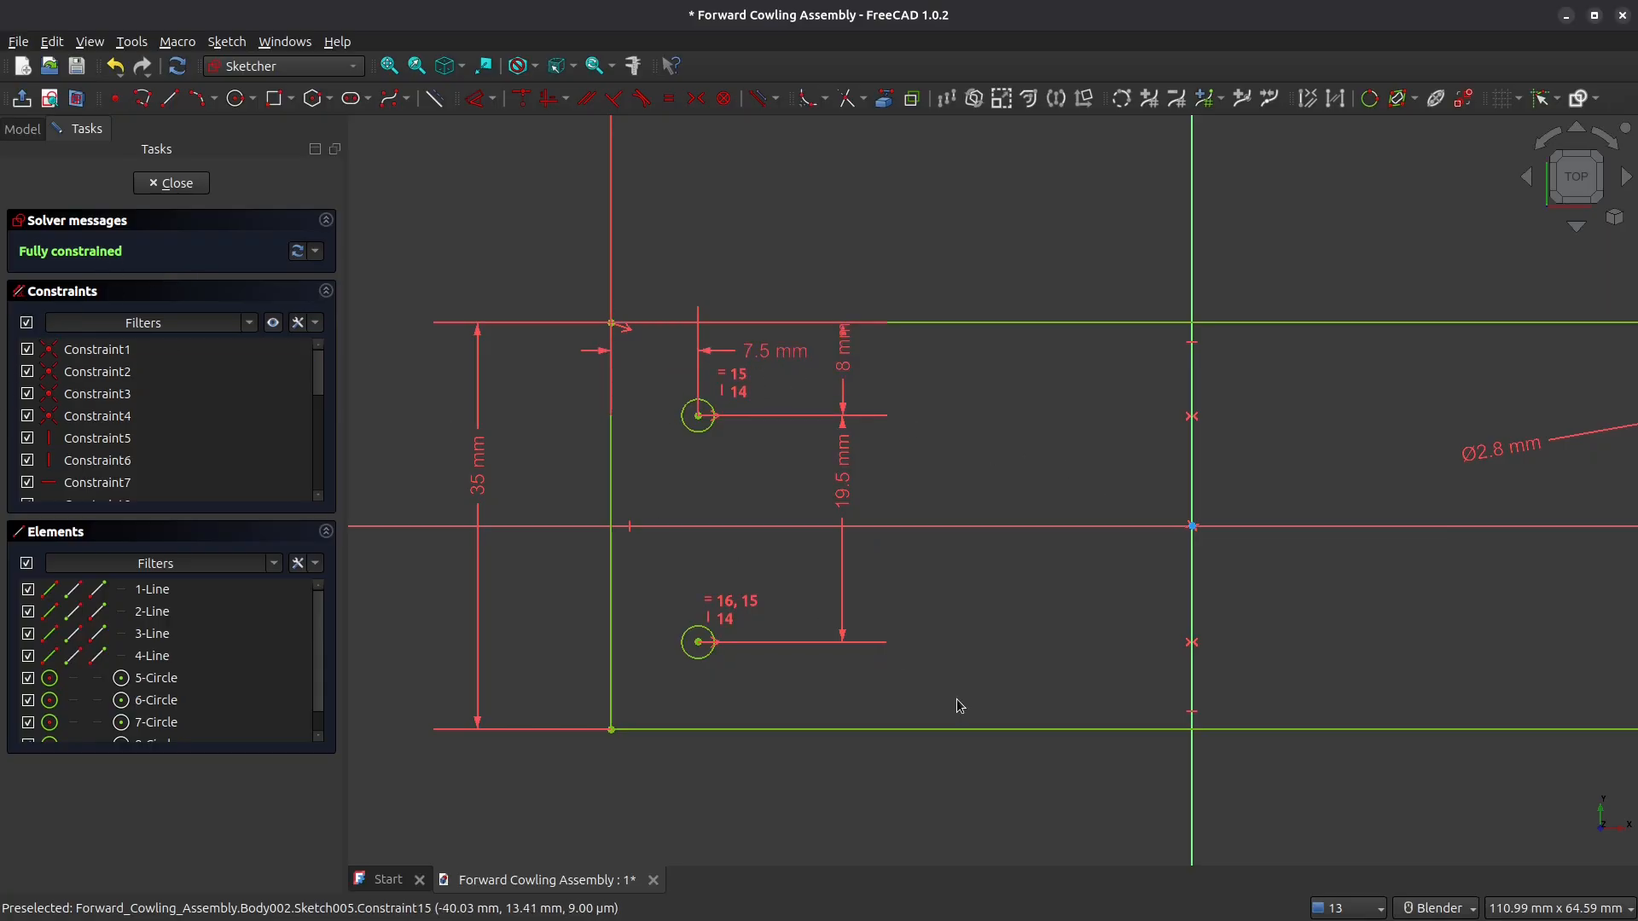
Step: Close the plate sketch and pad it to a length of 3 mm
left_click(172, 183)
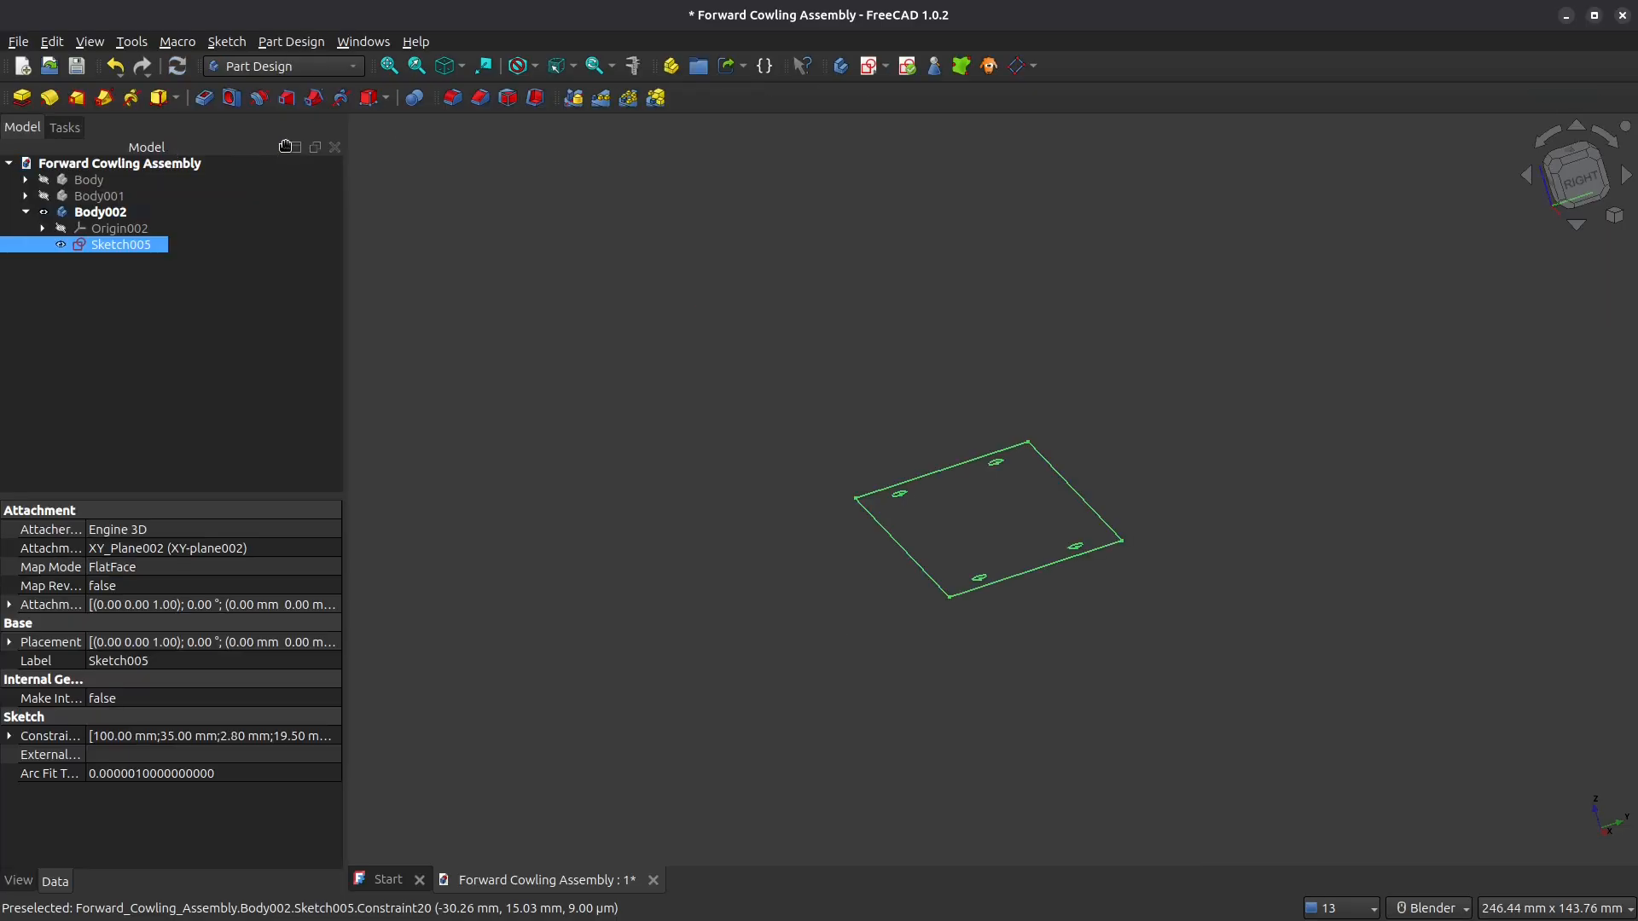
left_click(21, 99)
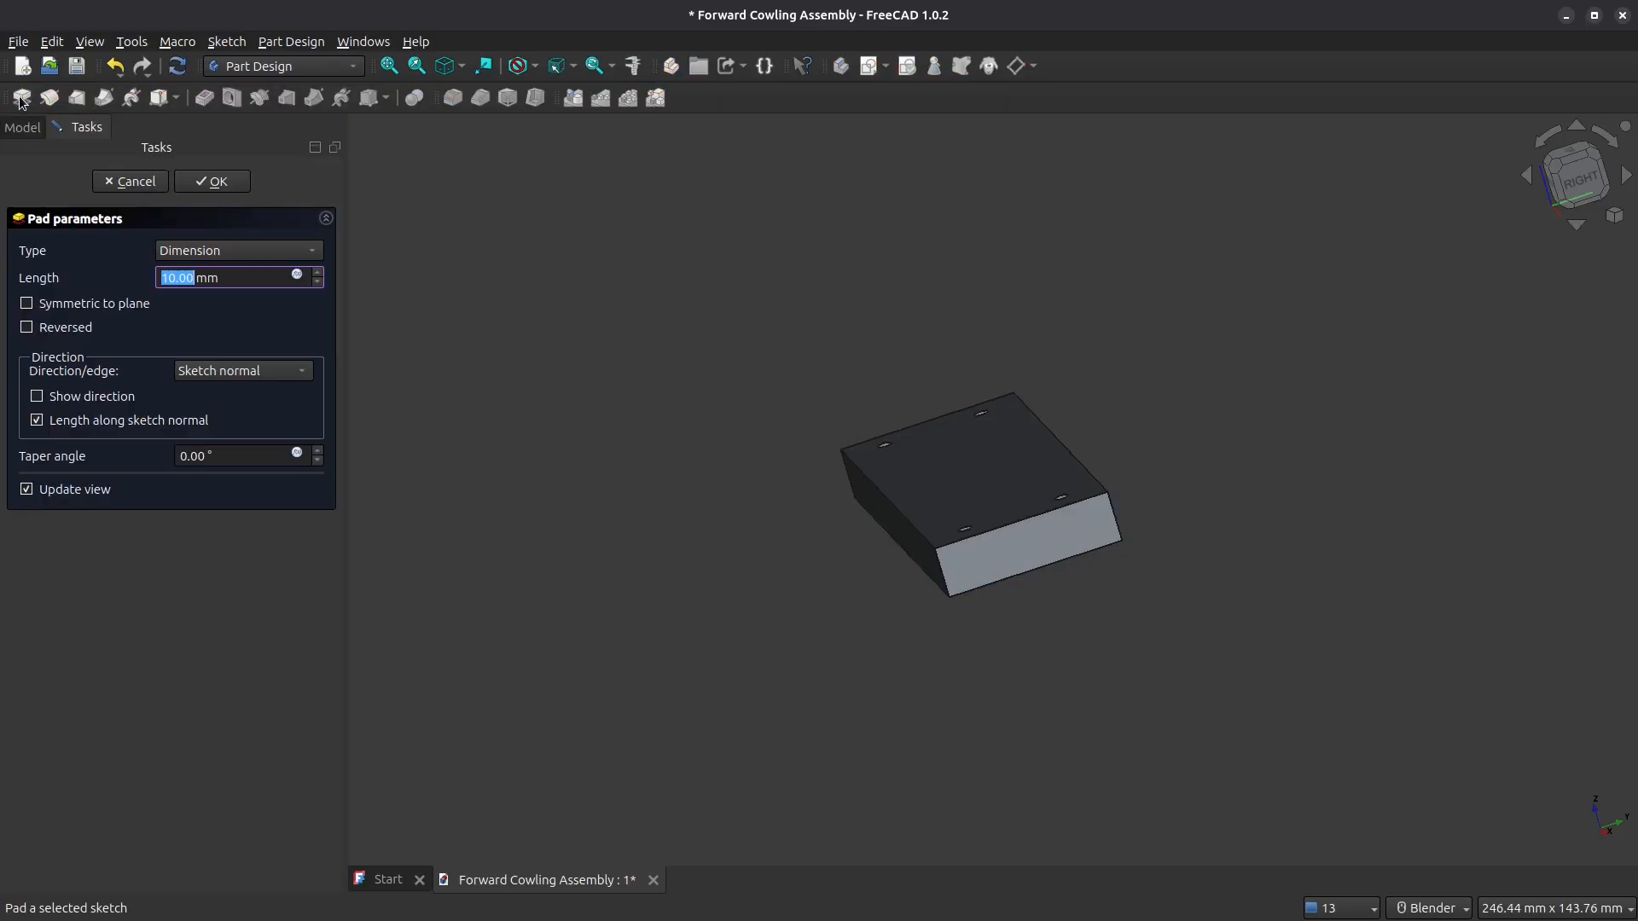
key("Return")
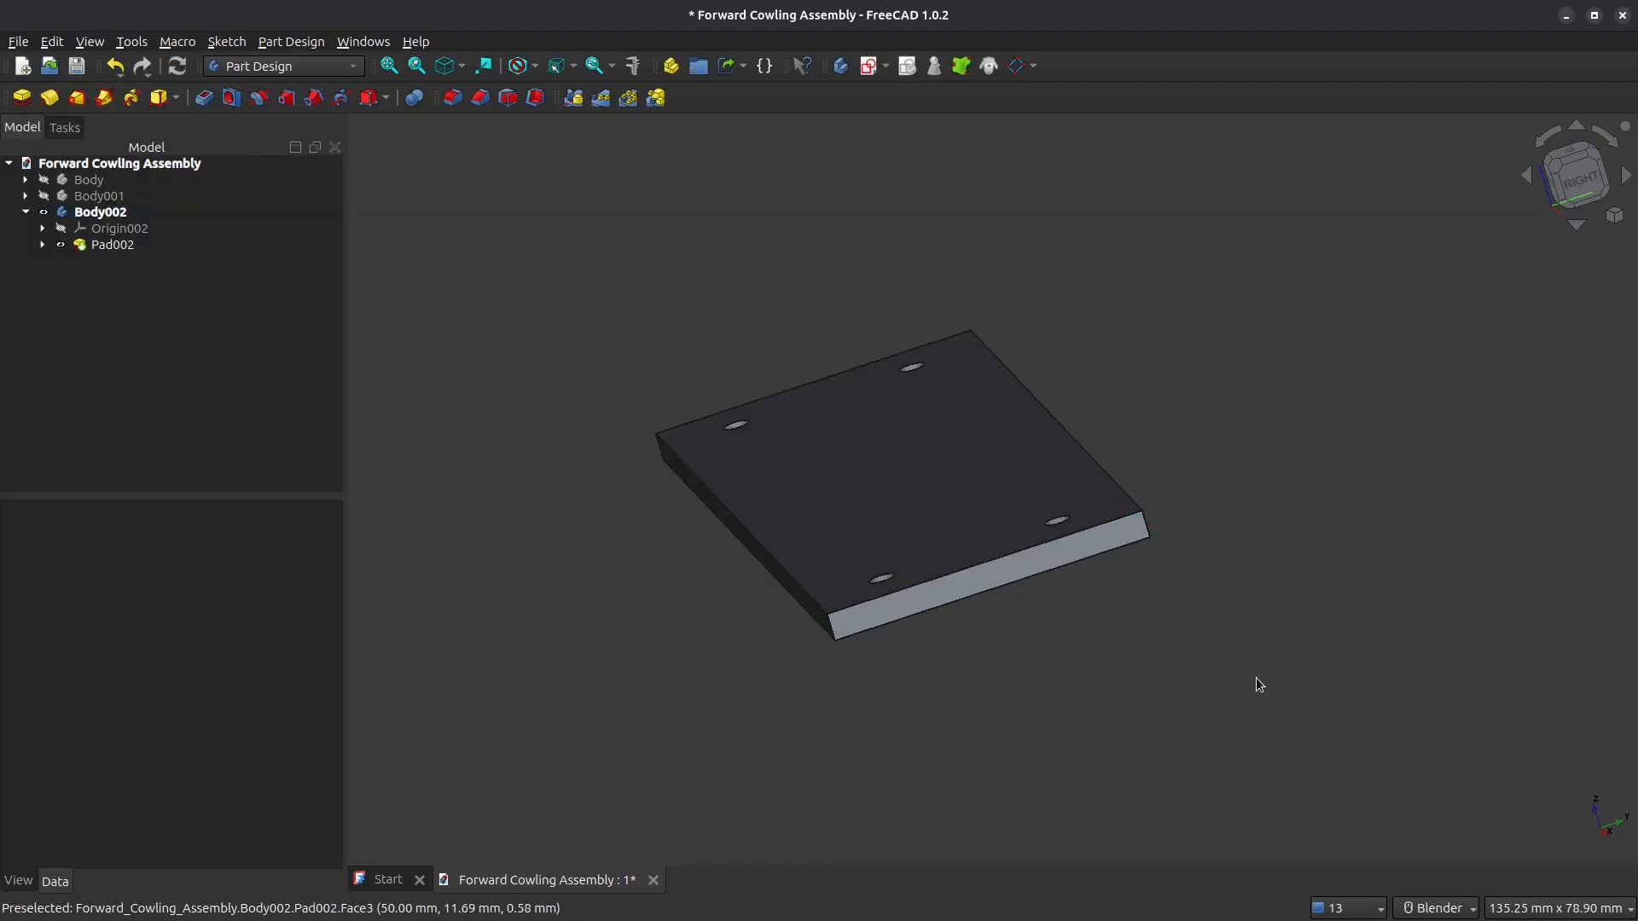
Step: Chamfer the plate's upper front and lower rear long edges by distance and angle, with size 2.9999 mm and angle 13.2°
key("0")
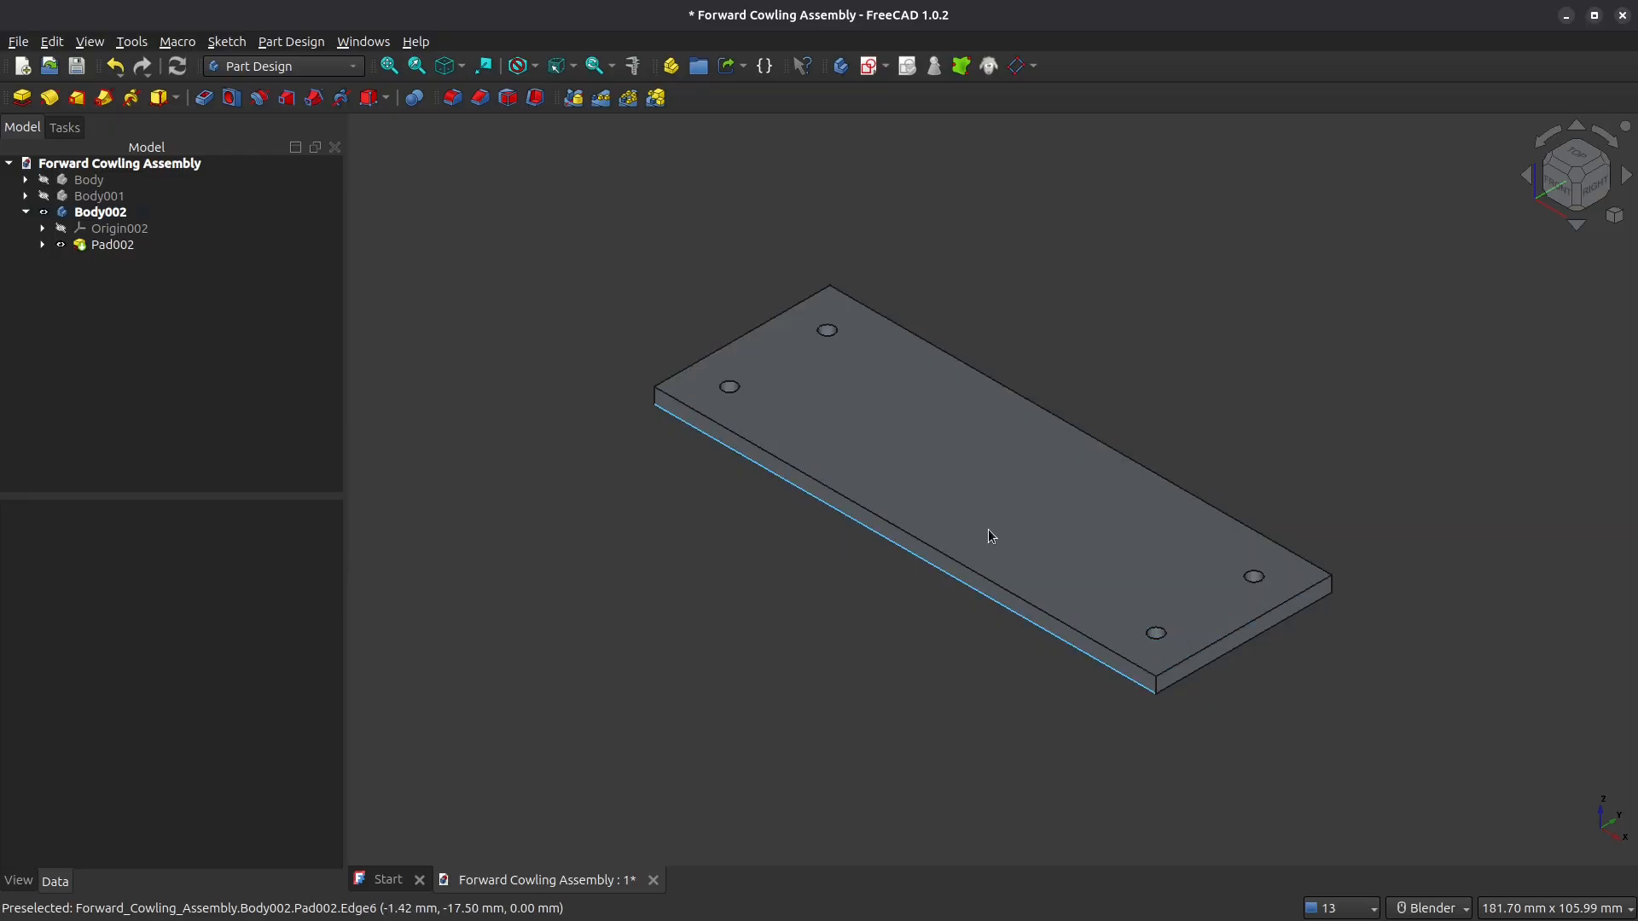
left_click(875, 521)
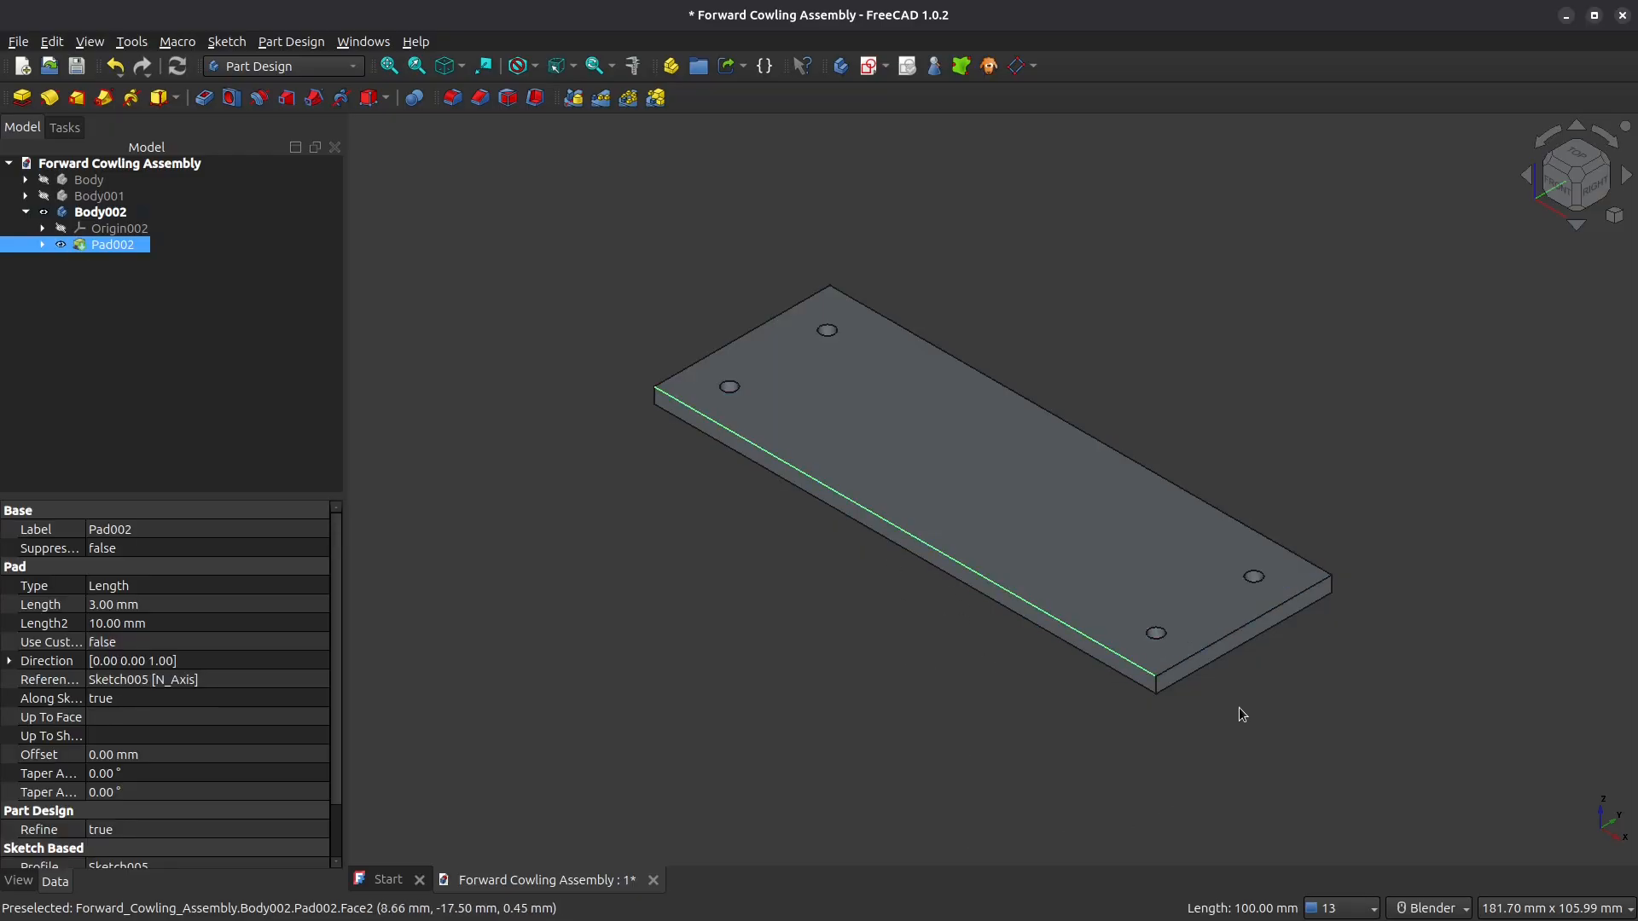
middle_click_drag(1279, 656, 1076, 603)
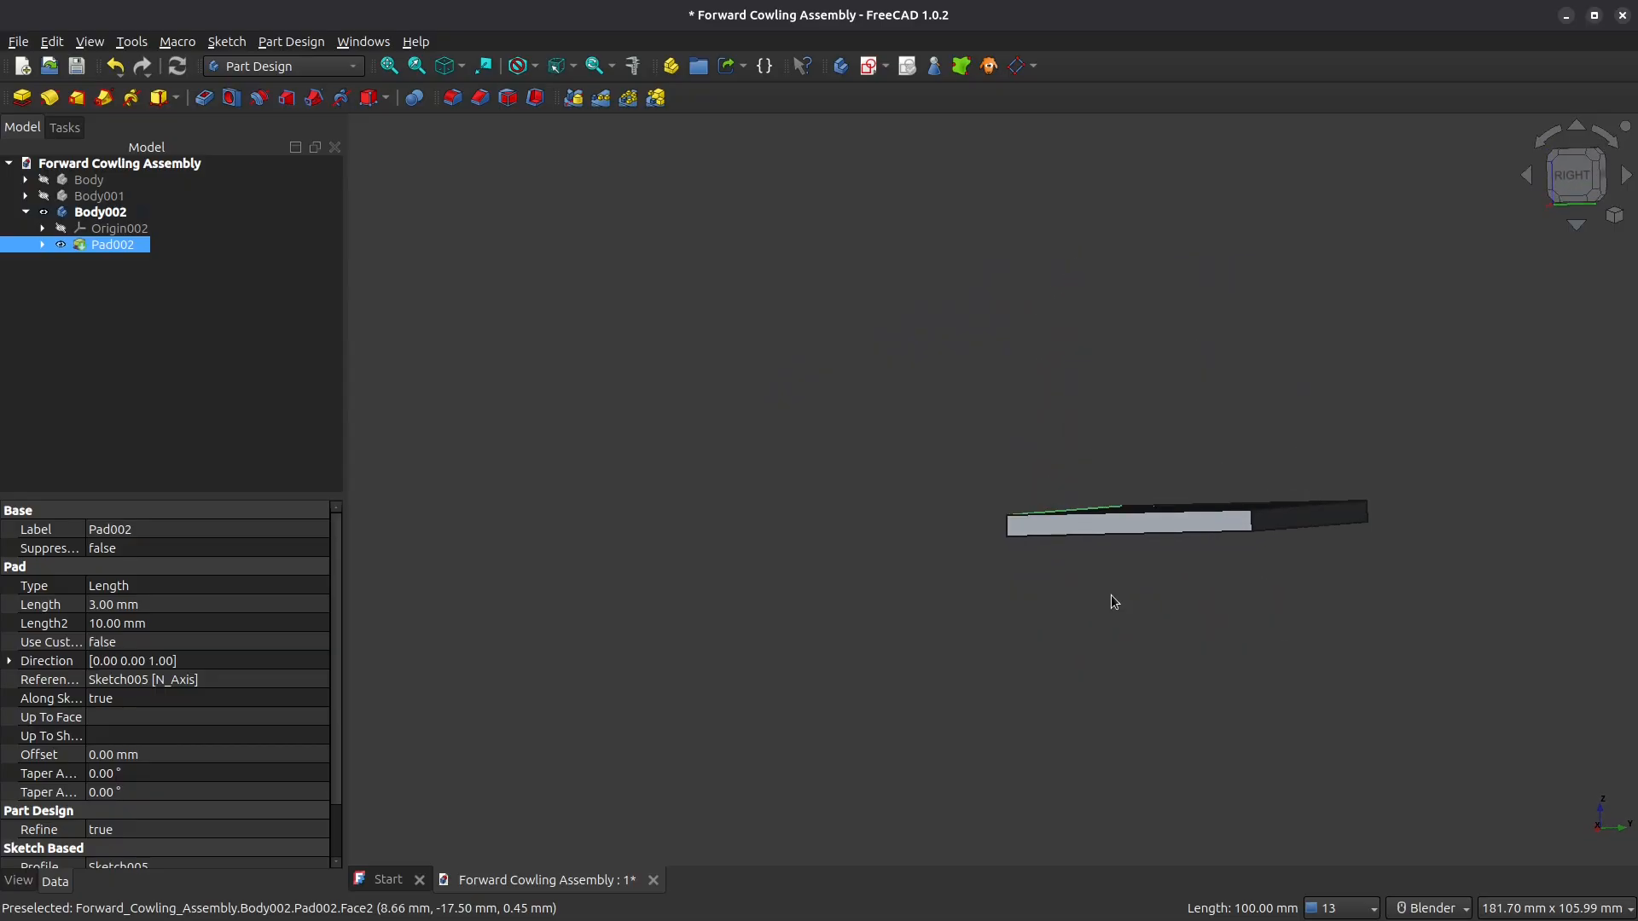
middle_click_drag(1178, 509, 1072, 653)
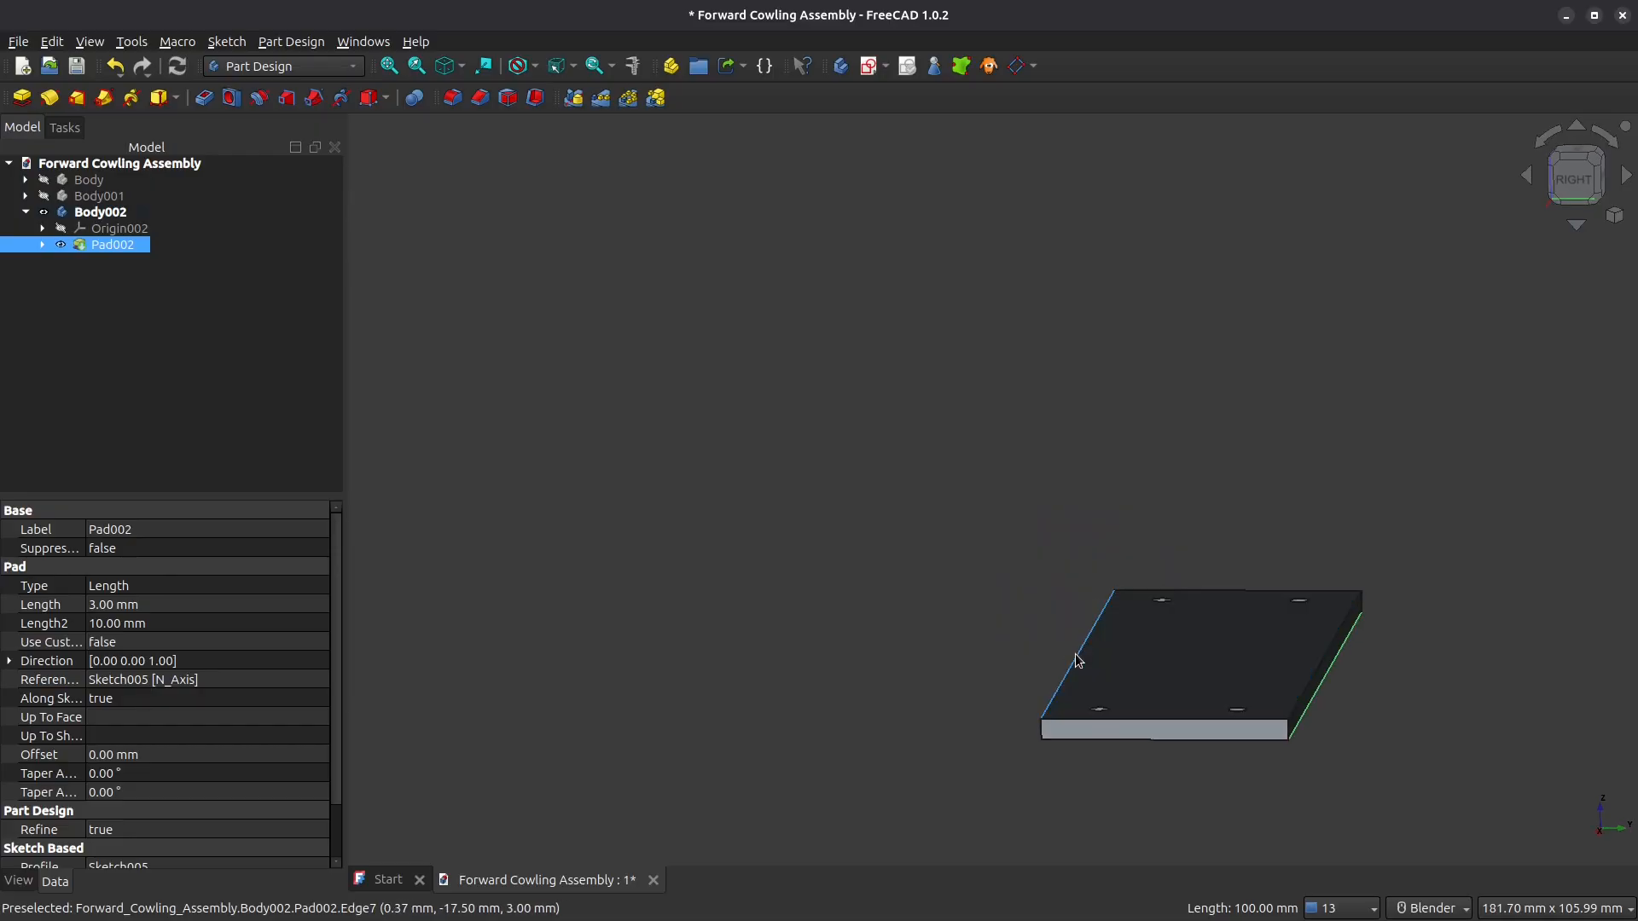
mouse_move(1430, 602)
middle_mouse_down()
mouse_move(1411, 574)
mouse_move(1436, 595)
middle_mouse_up()
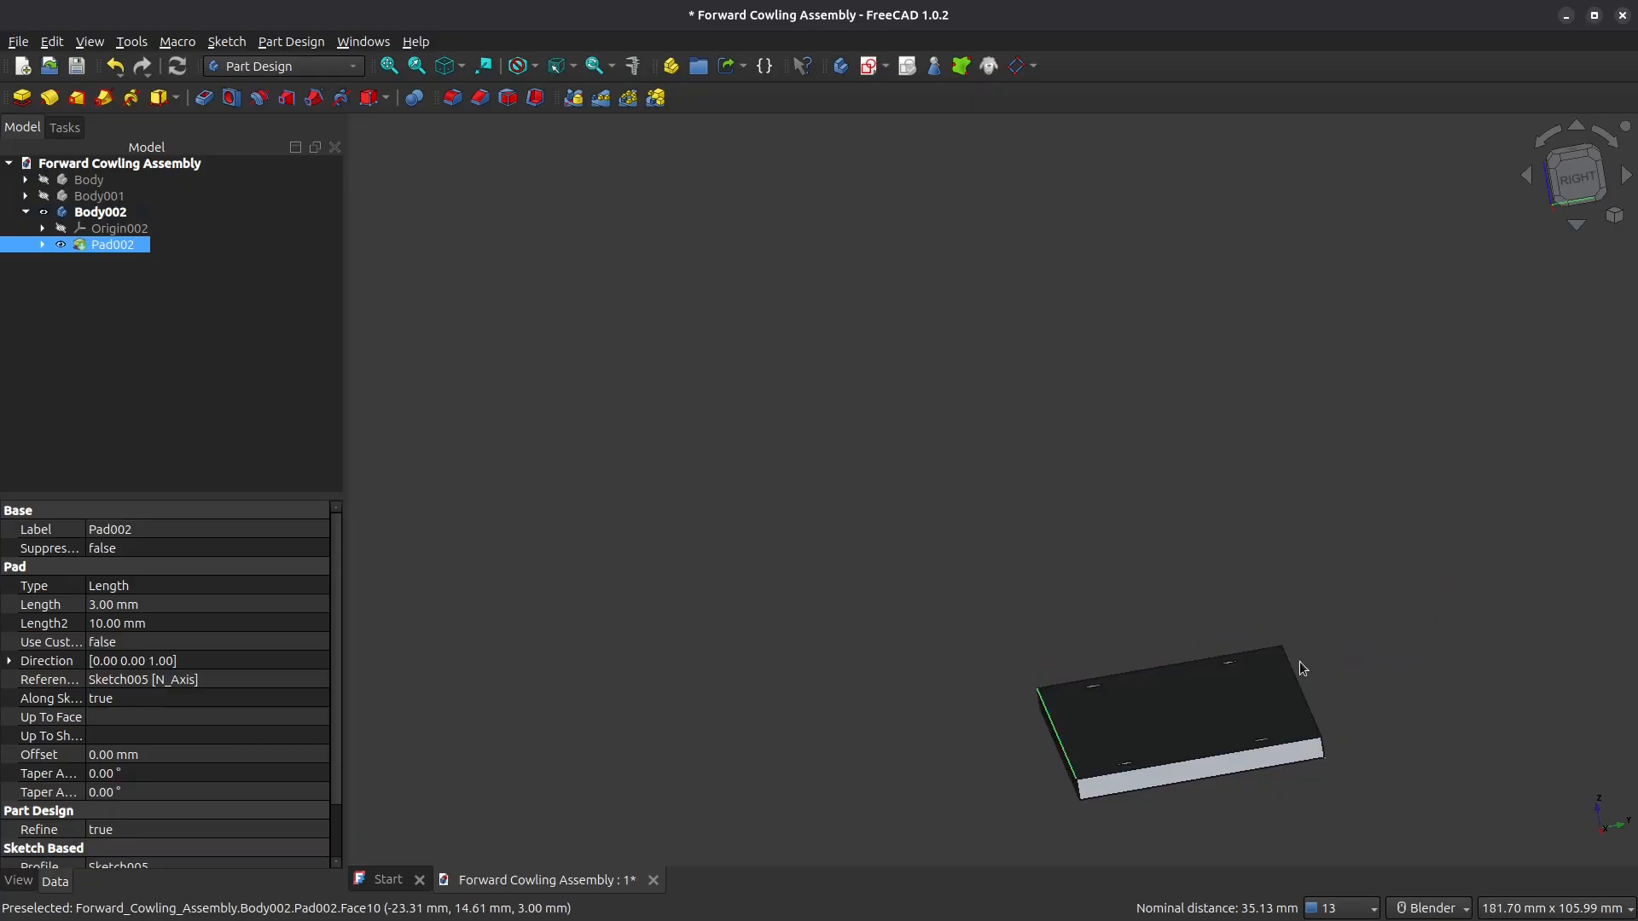
middle_click_drag(1020, 512, 900, 489)
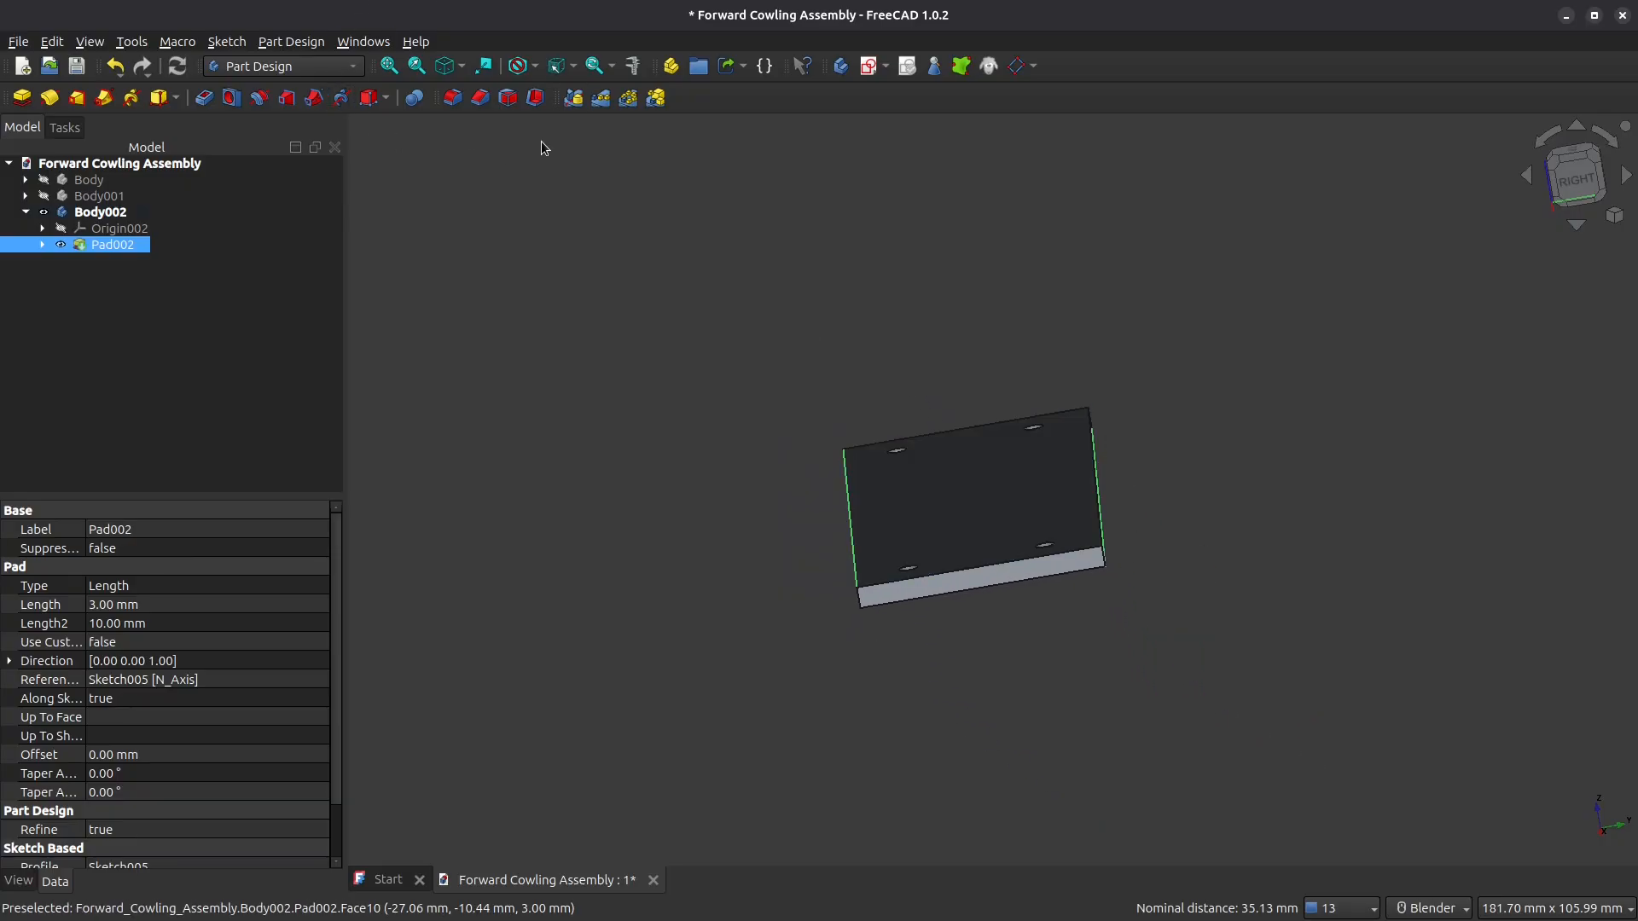
left_click(481, 99)
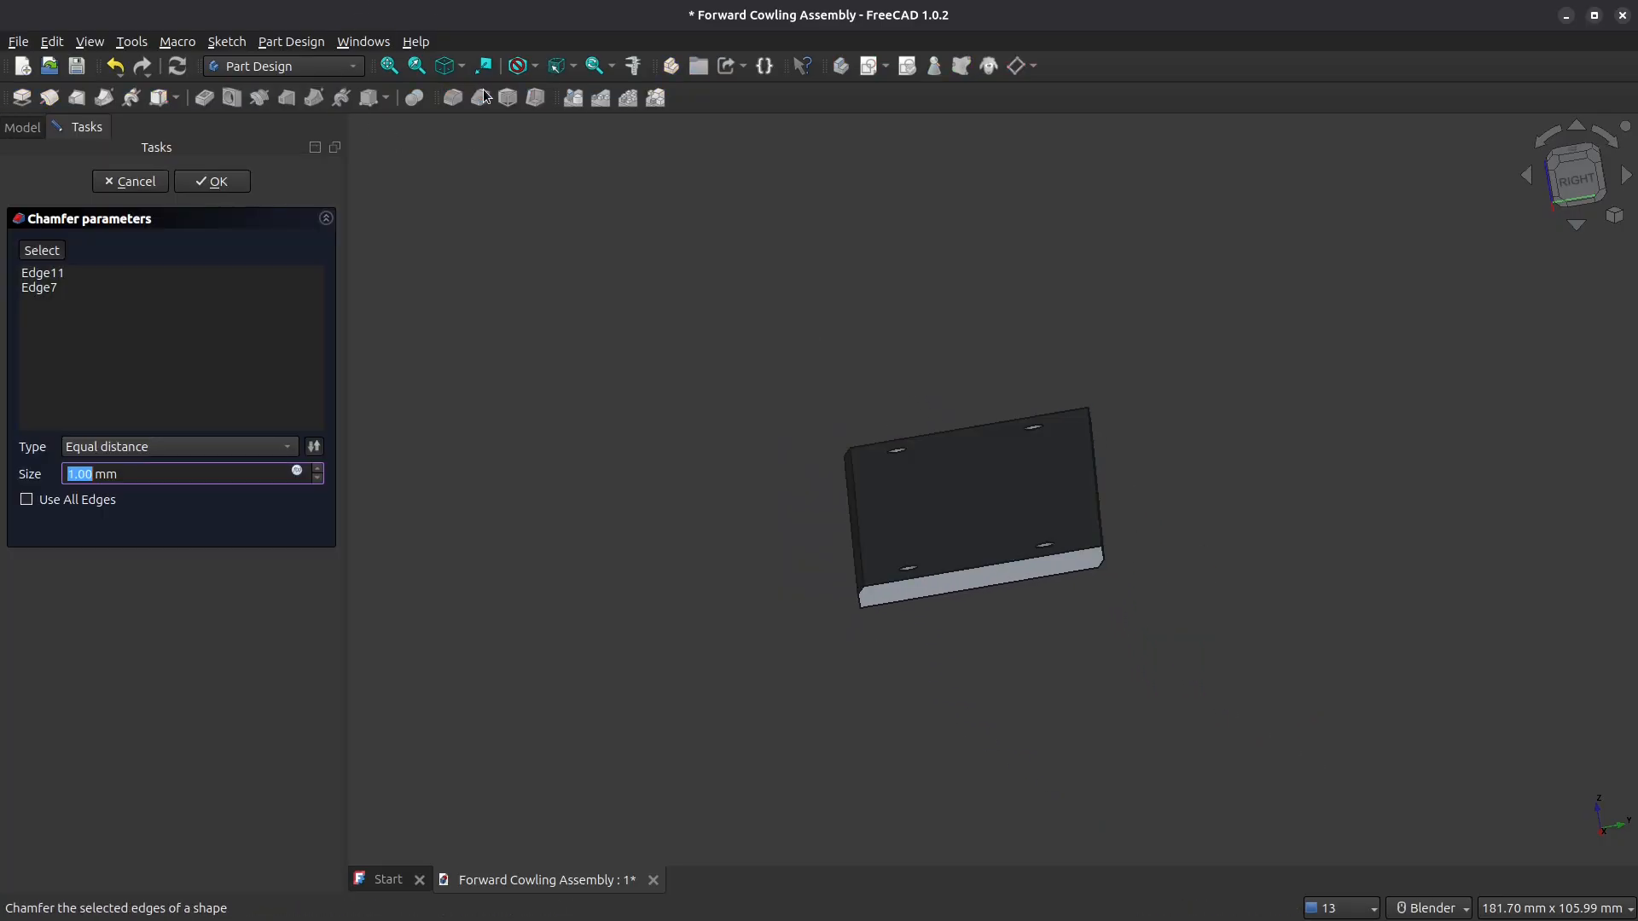
left_click(189, 441)
left_click(176, 489)
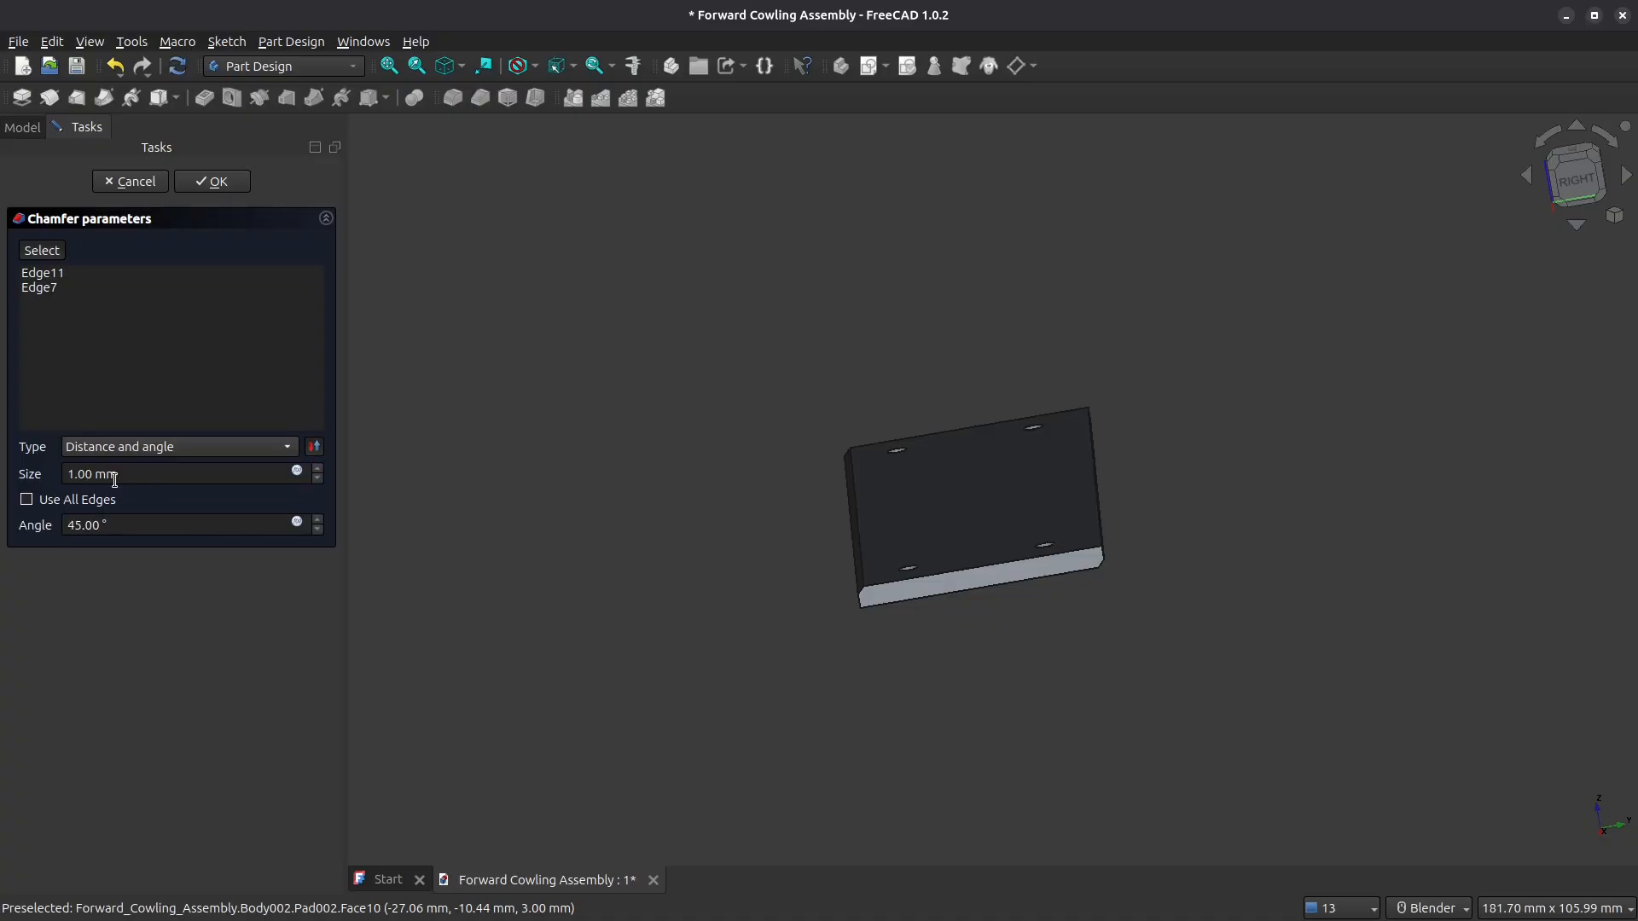
left_click(102, 523)
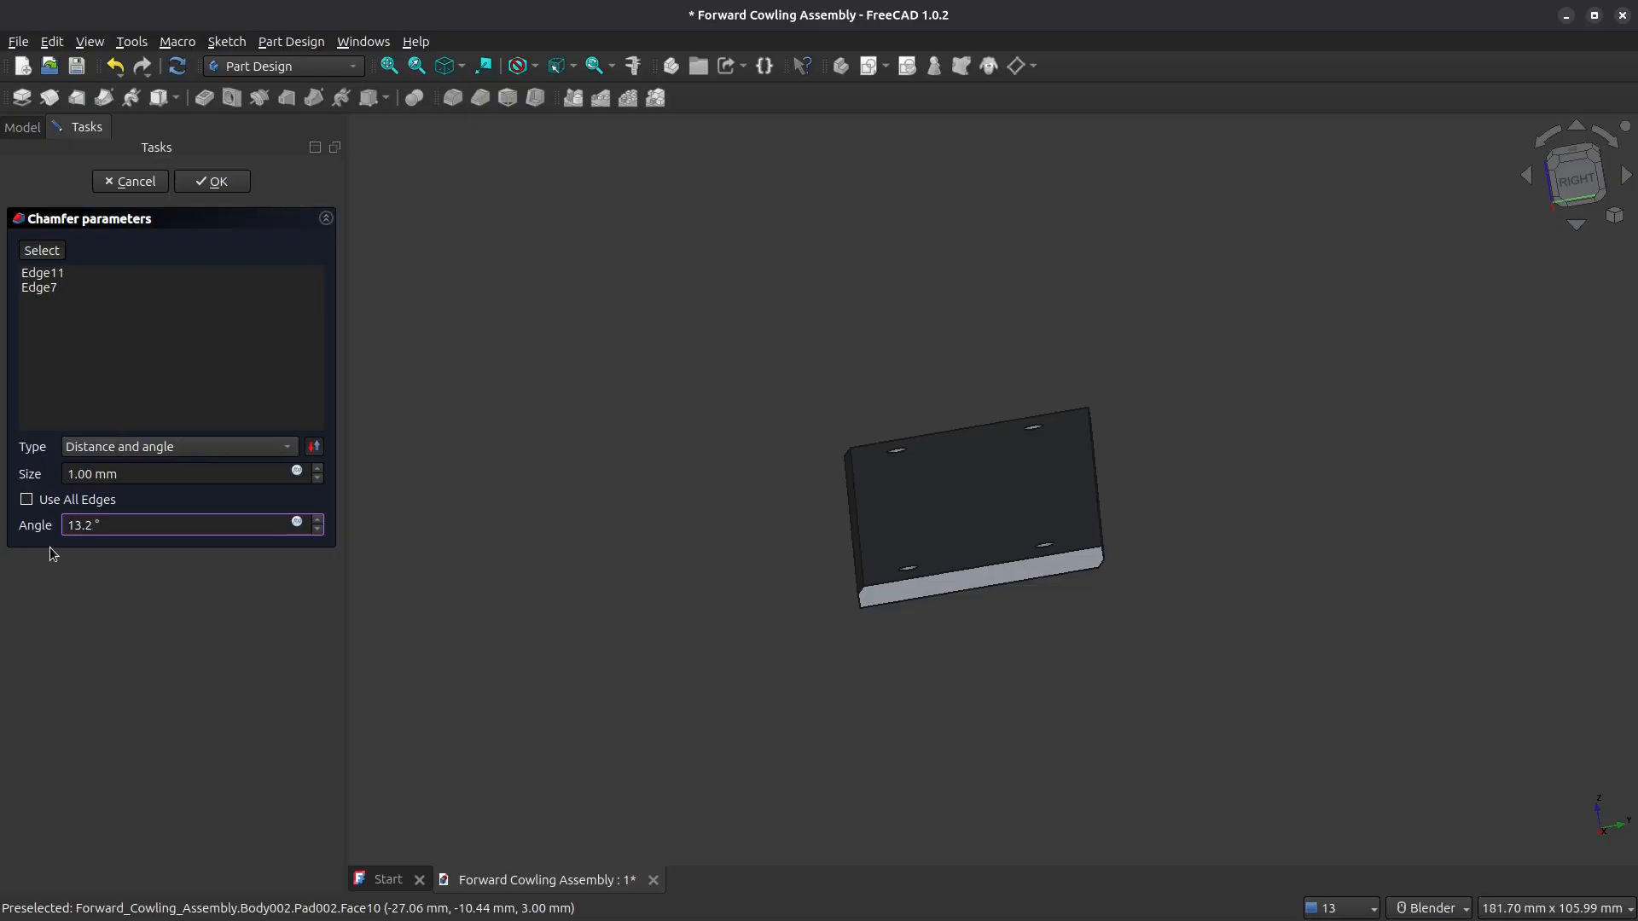
double_click(93, 475)
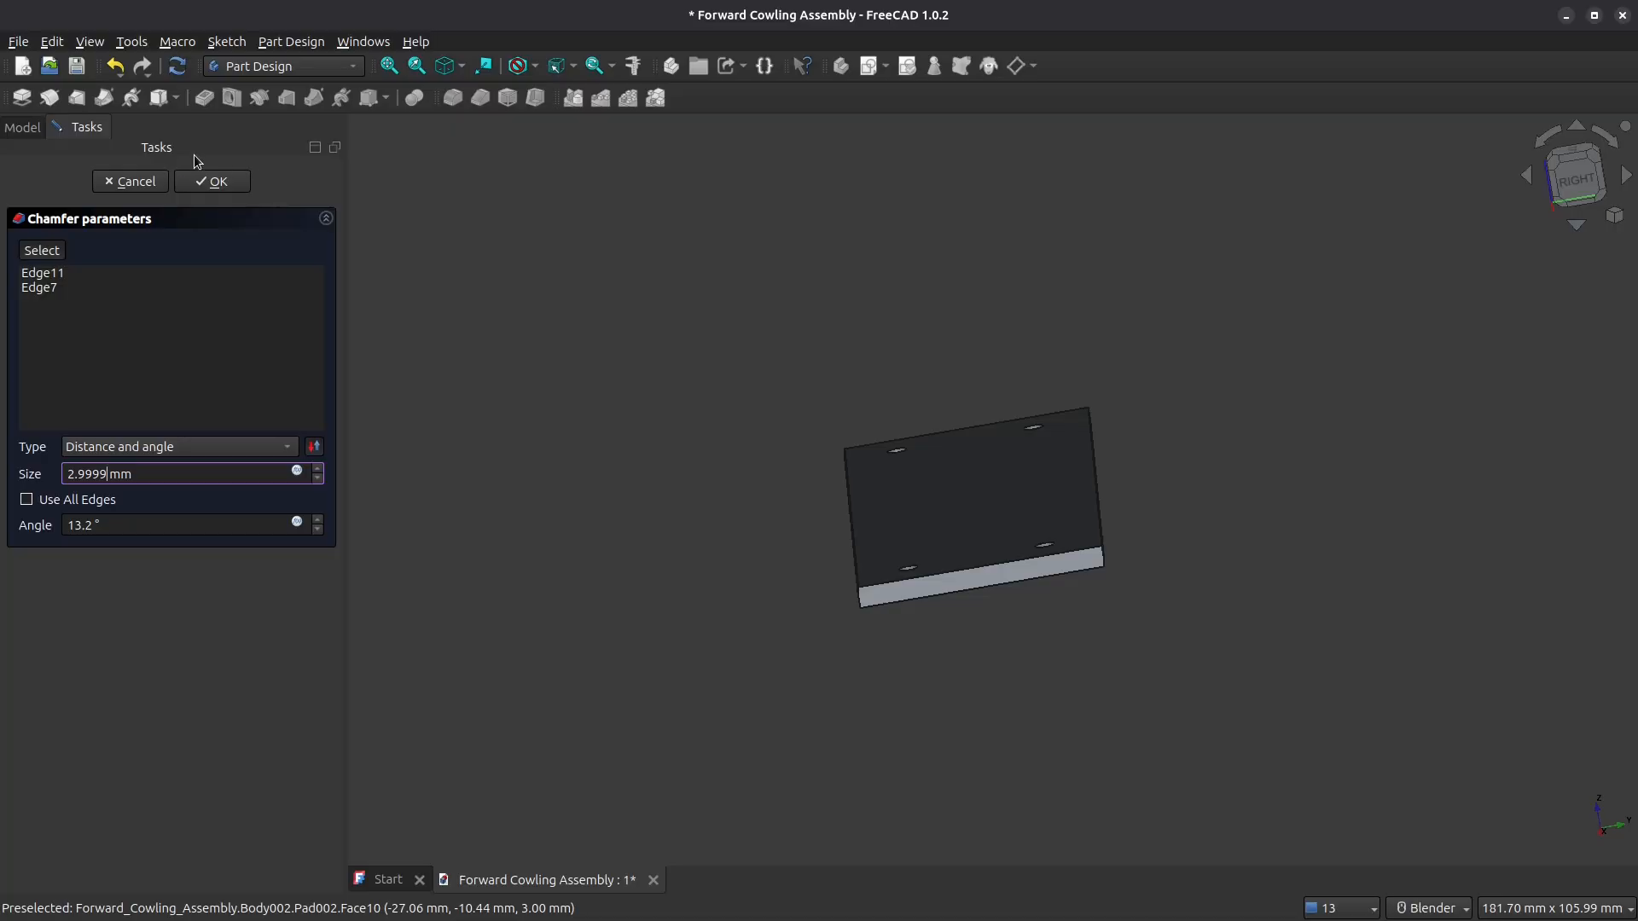
left_click(198, 183)
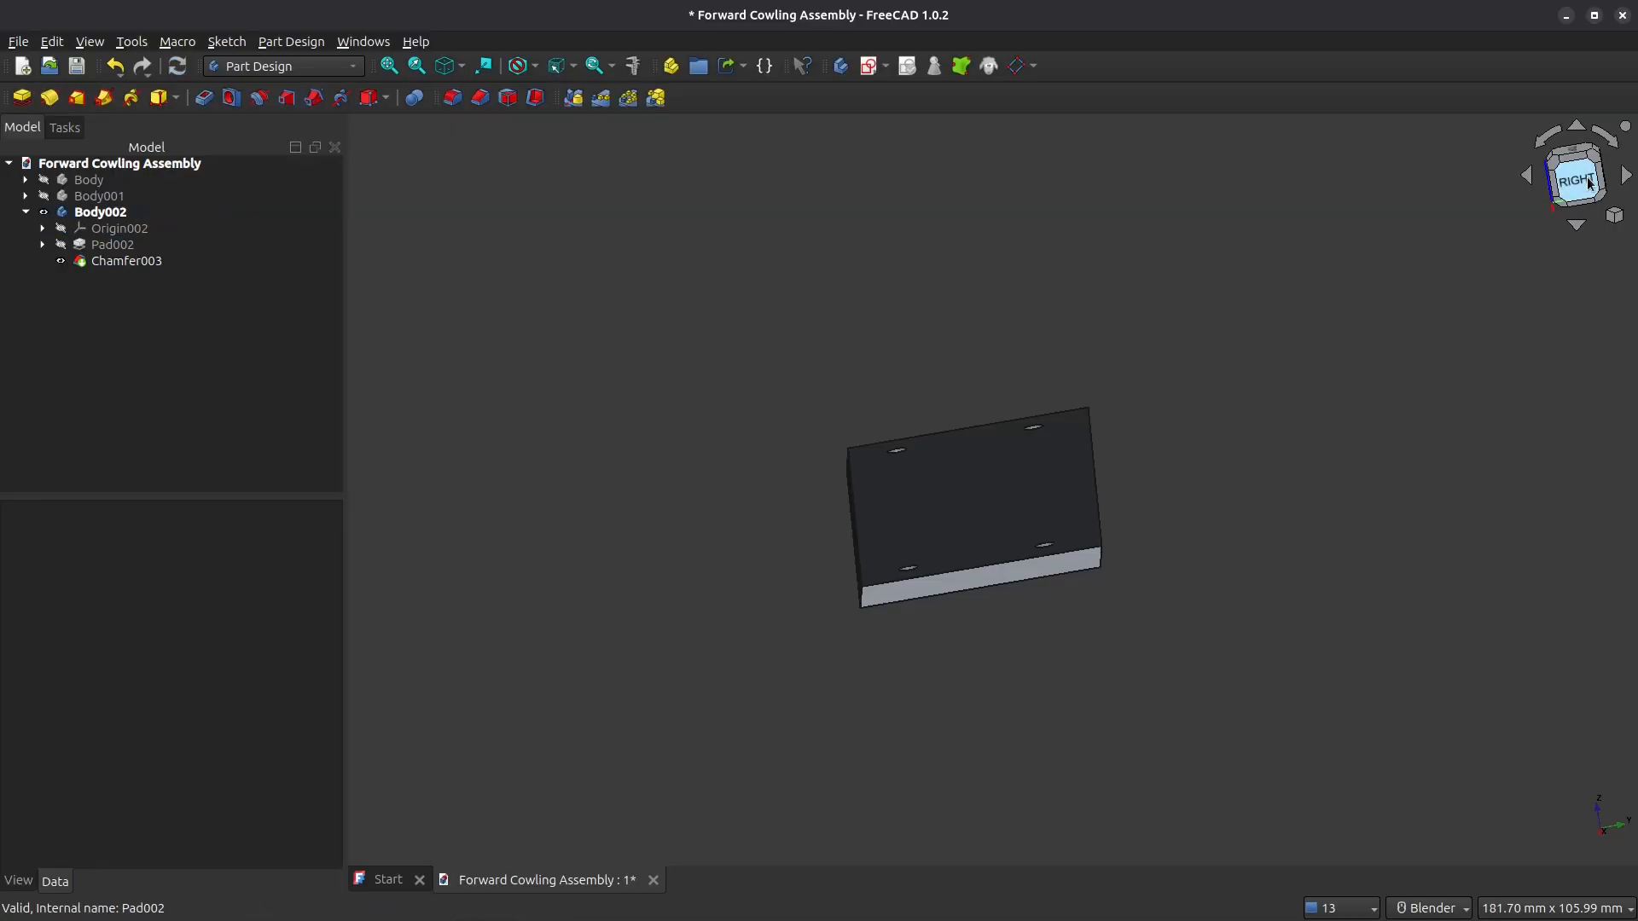
Step: Create a new sketch on the chamfered plate's top face
key("3")
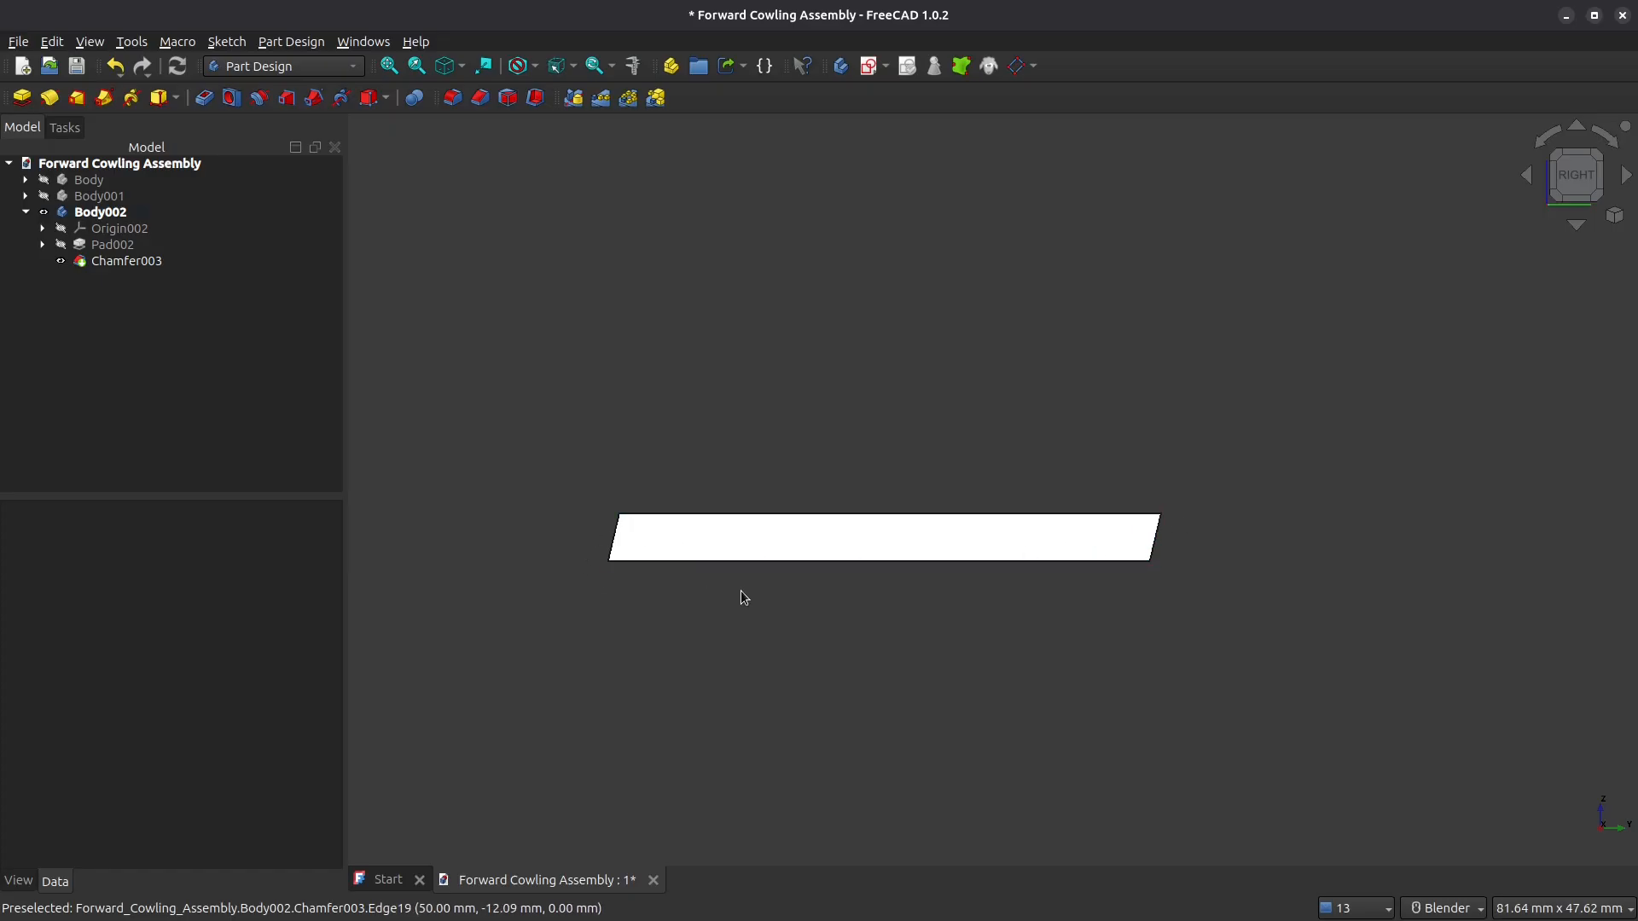
key("0")
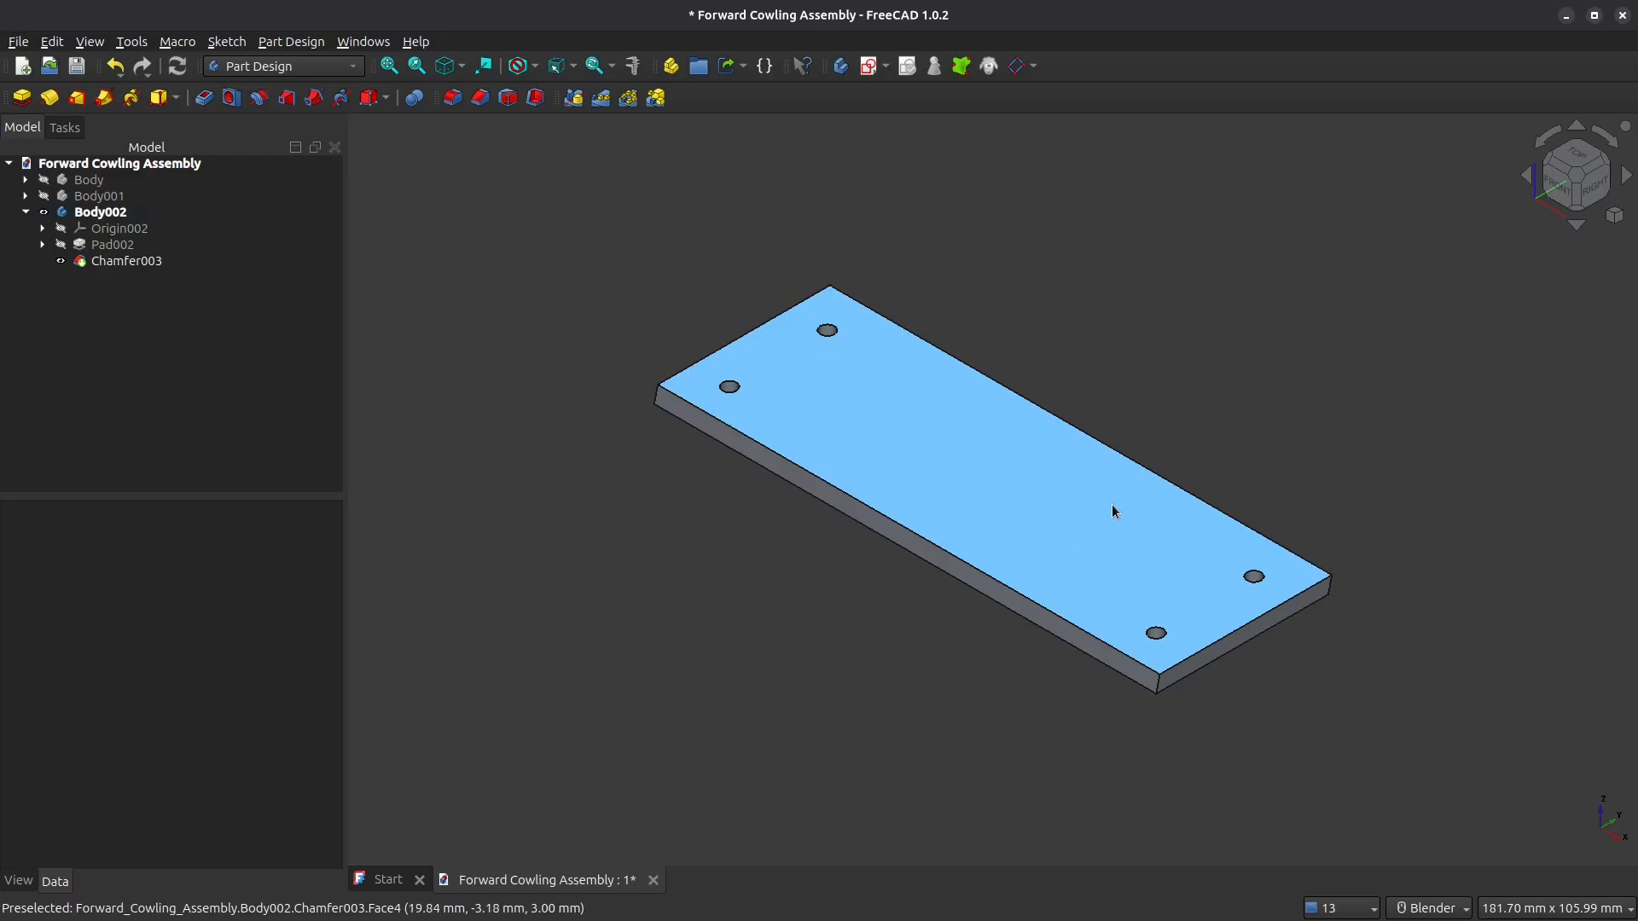
left_click(994, 467)
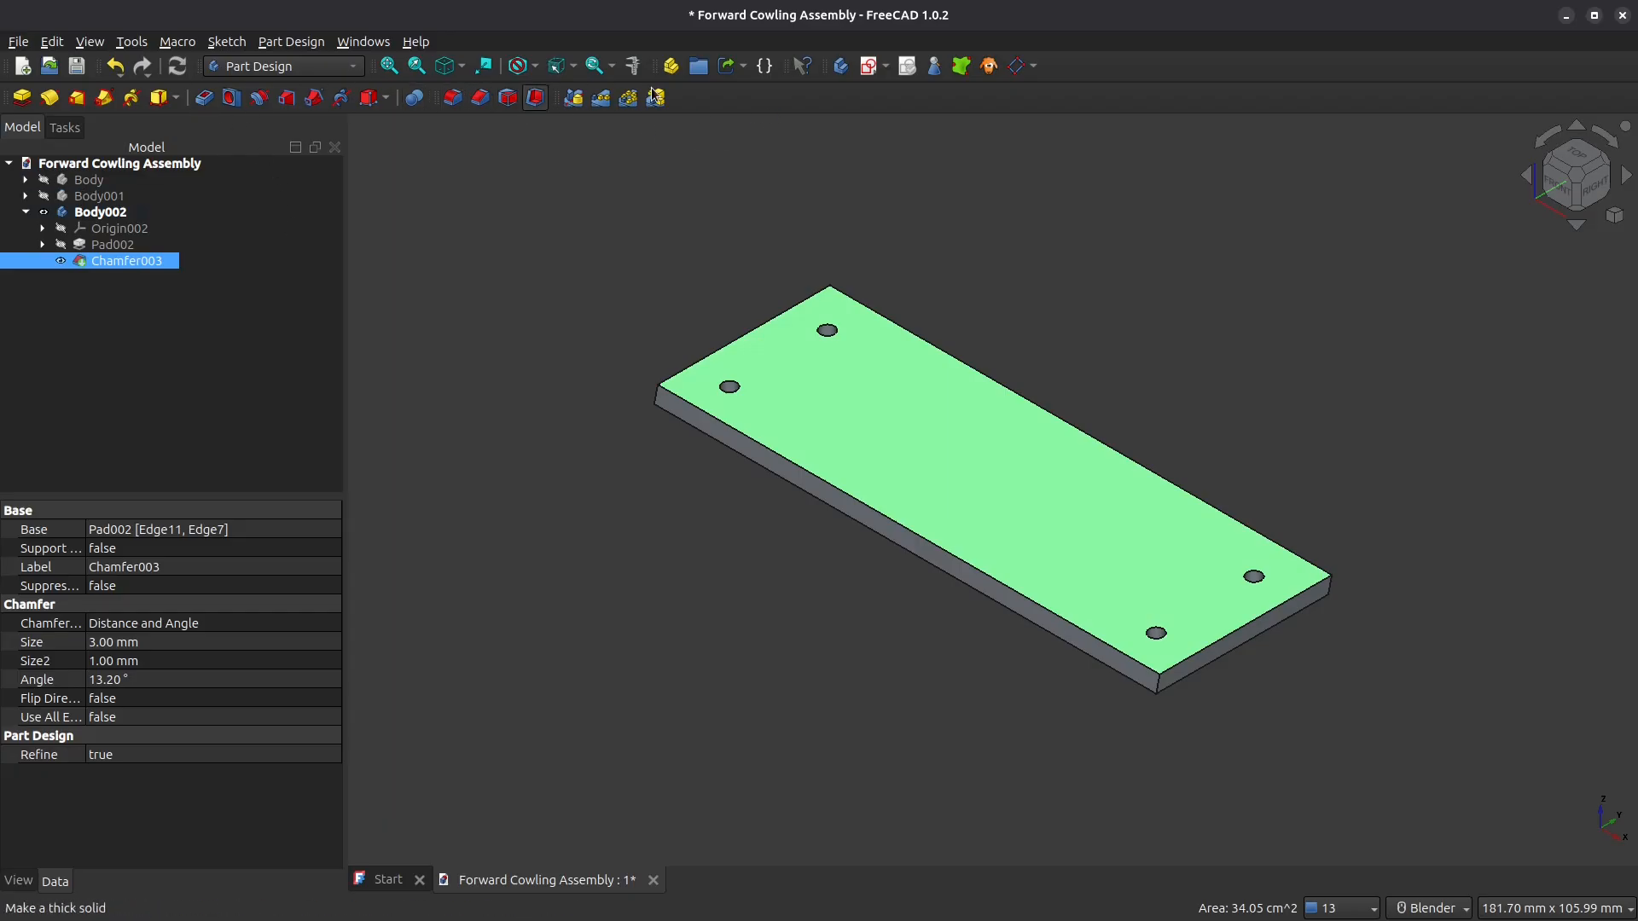
left_click(870, 70)
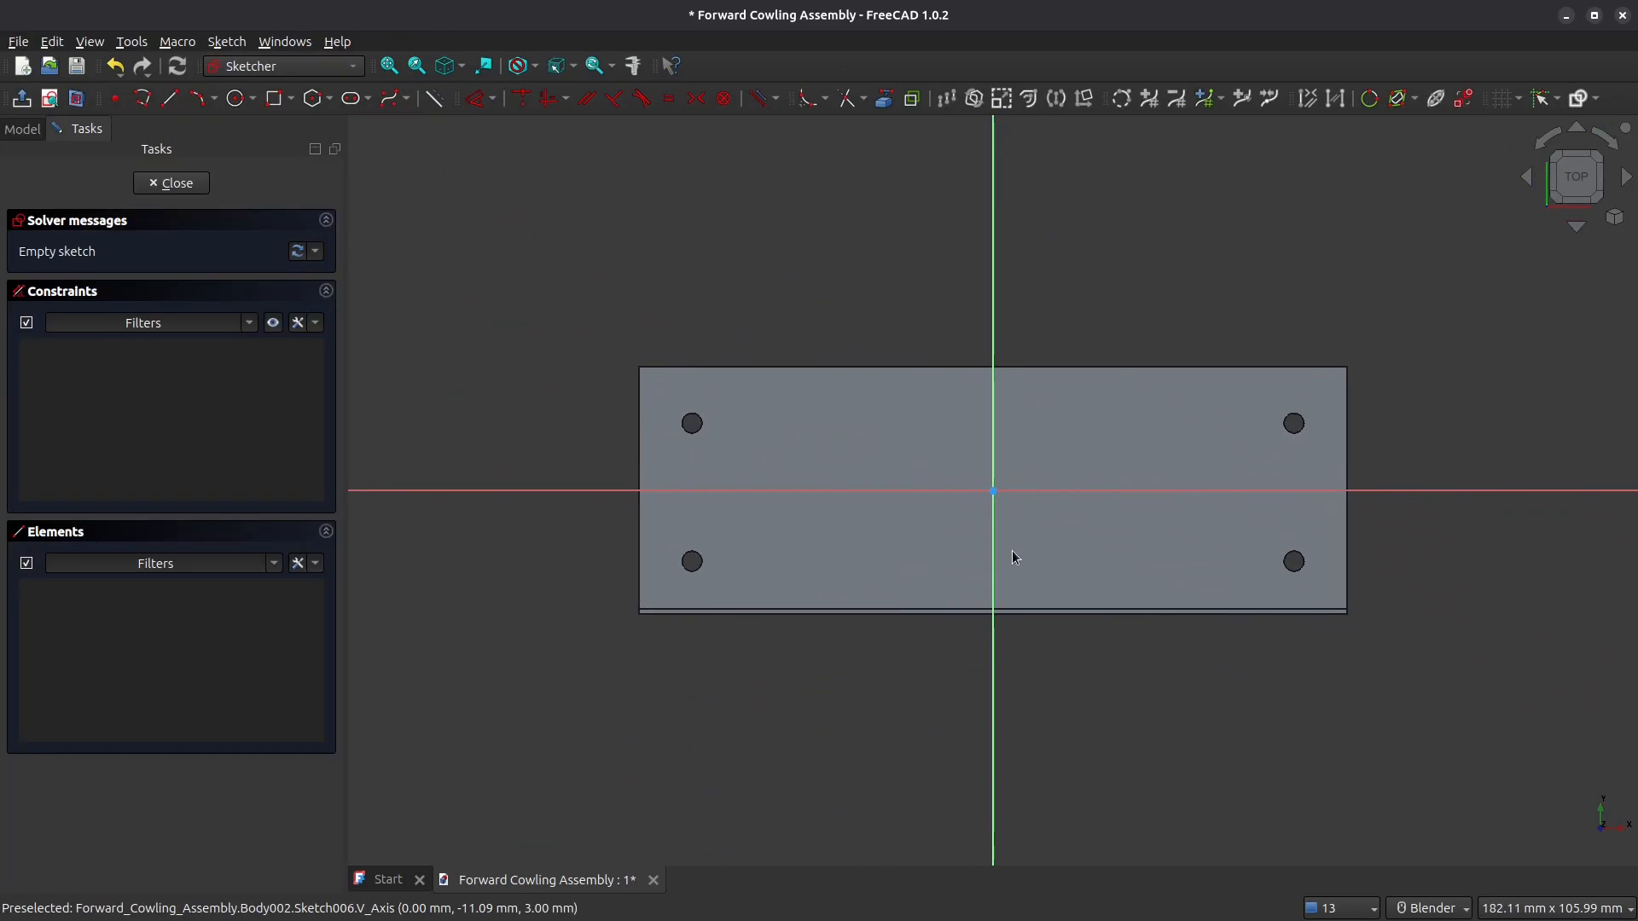
Step: Draw two rectangles between the hole pairs, one on each side of the vertical axis and both crossing the horizontal axis
left_click(274, 98)
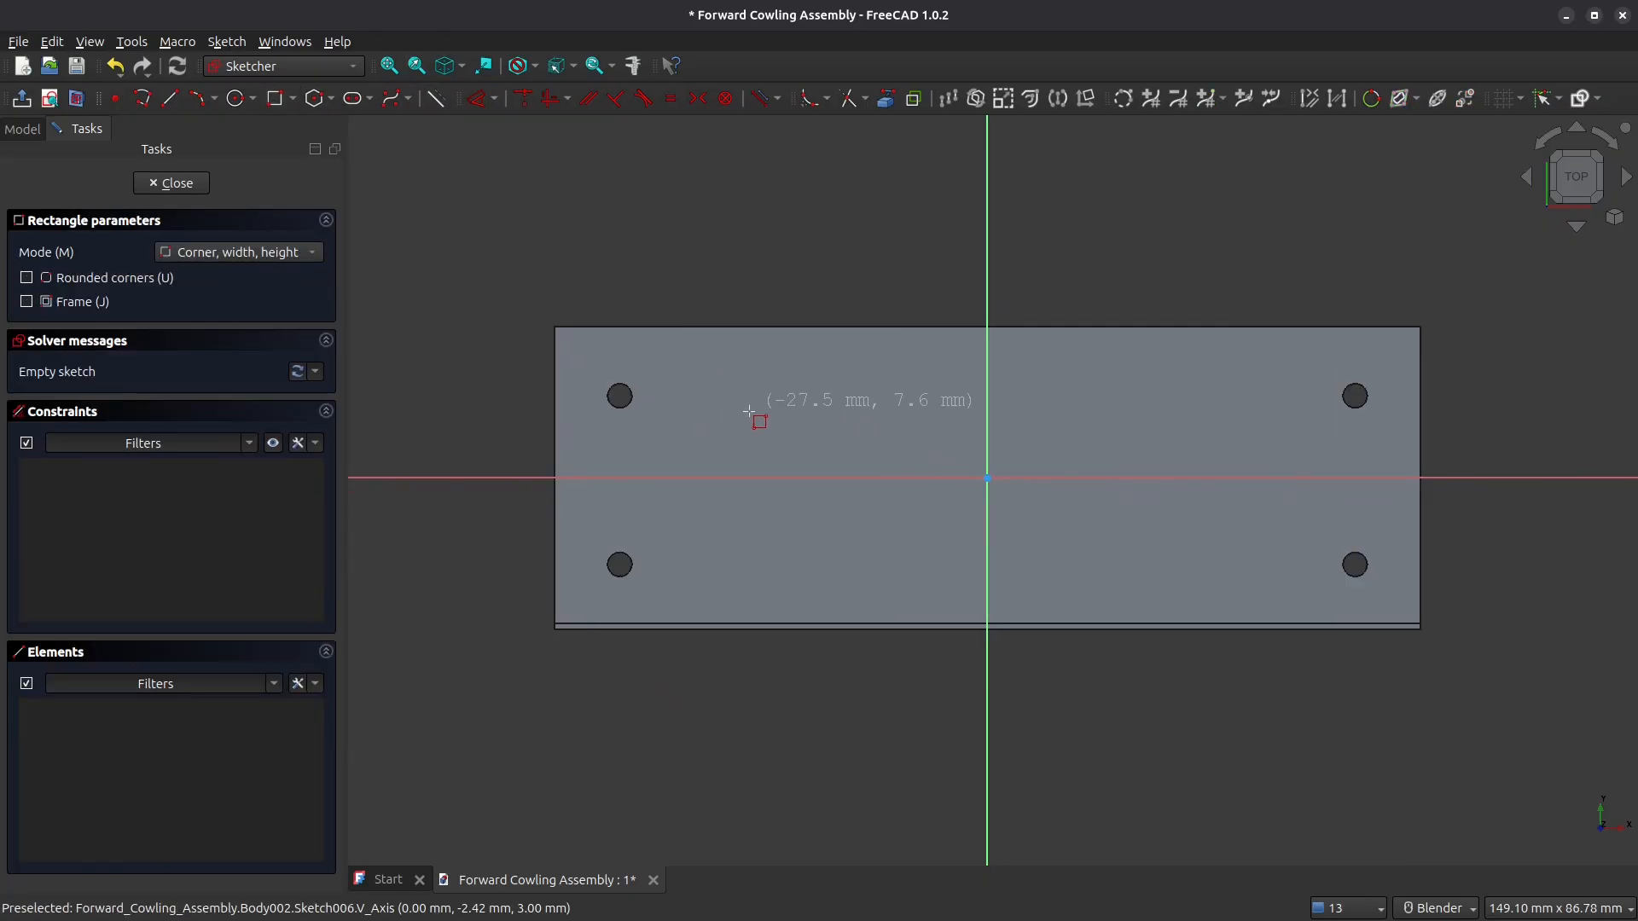
left_click(704, 382)
left_click(935, 570)
left_click(1068, 373)
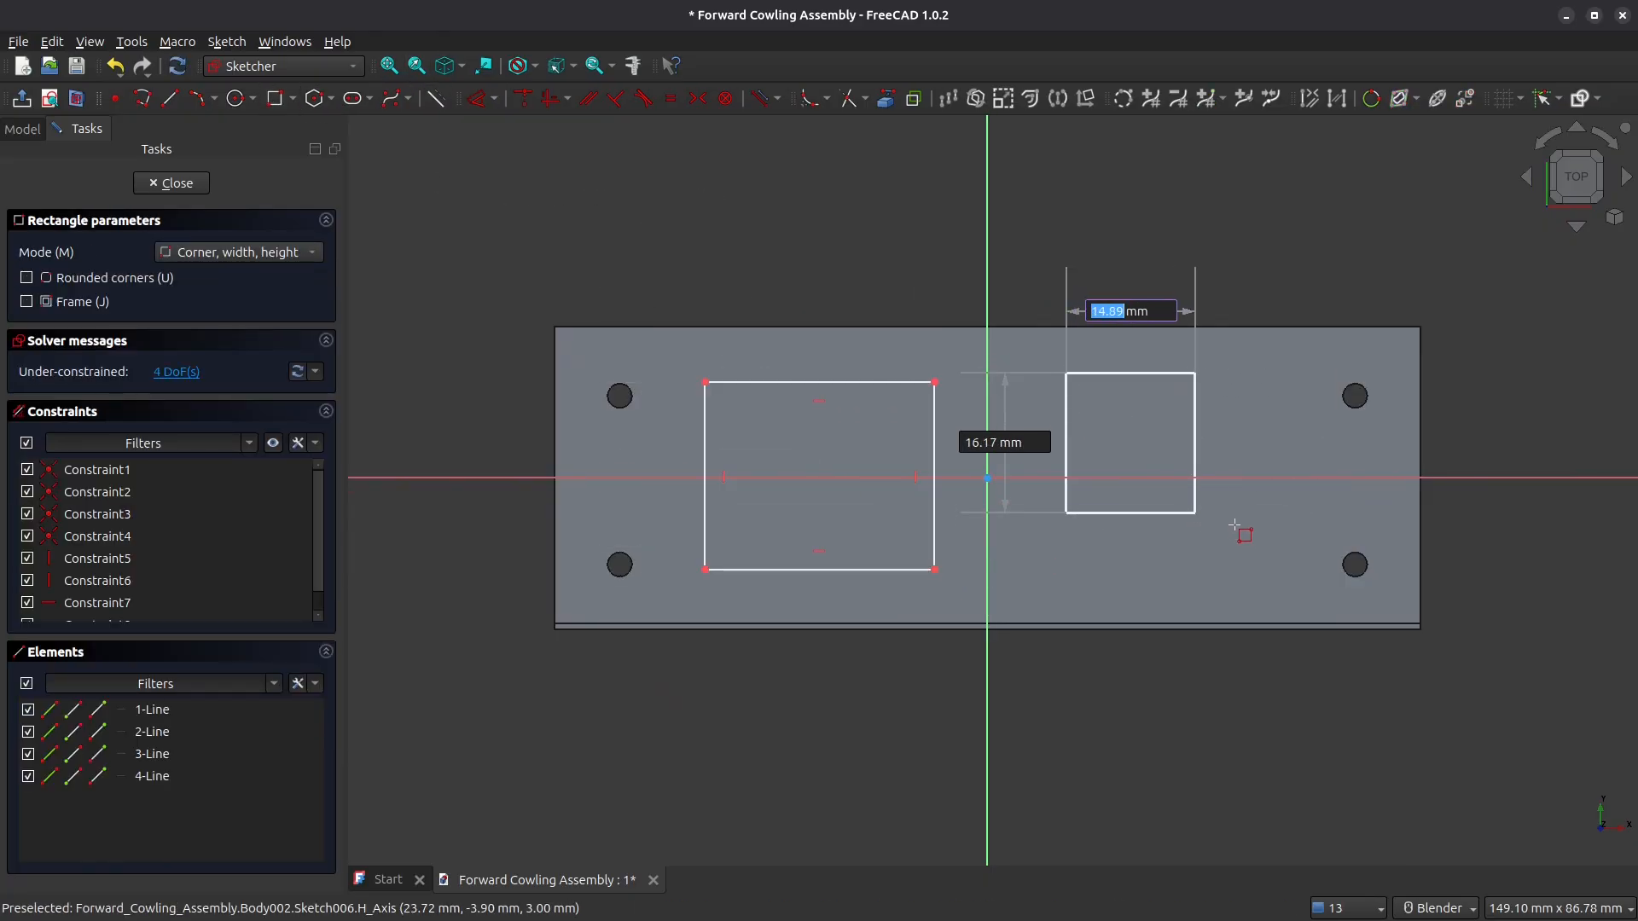
left_click(1288, 555)
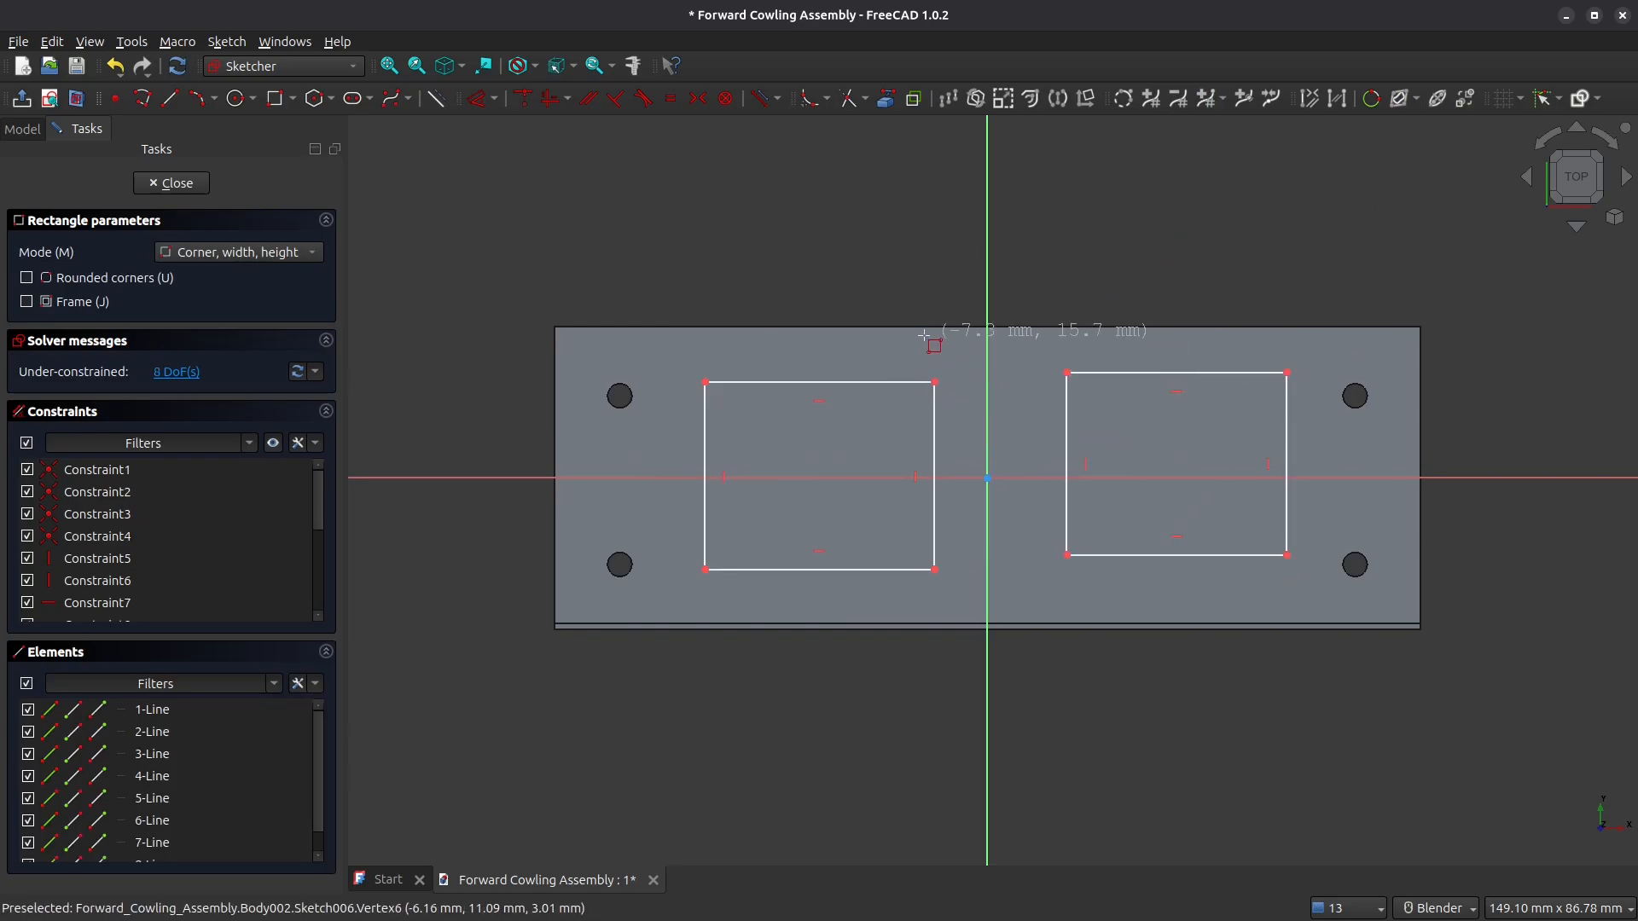
key("Escape")
Step: Constrain the facing upper corners of the two rectangles symmetrically about the vertical axis
left_click(936, 384)
left_click(1067, 373)
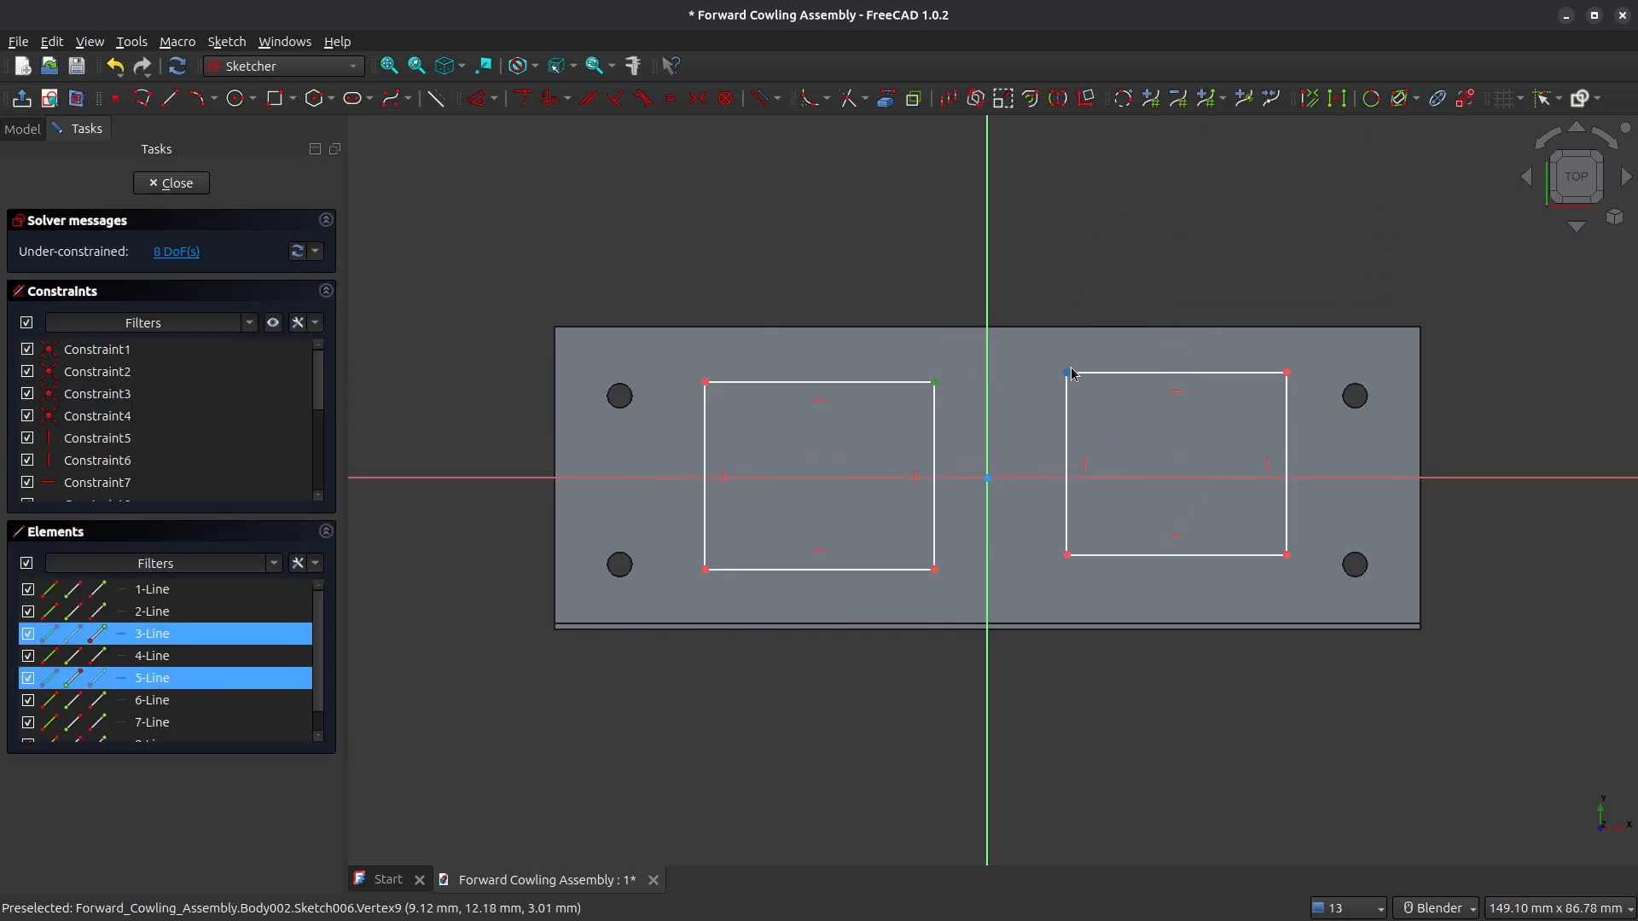
left_click(698, 98)
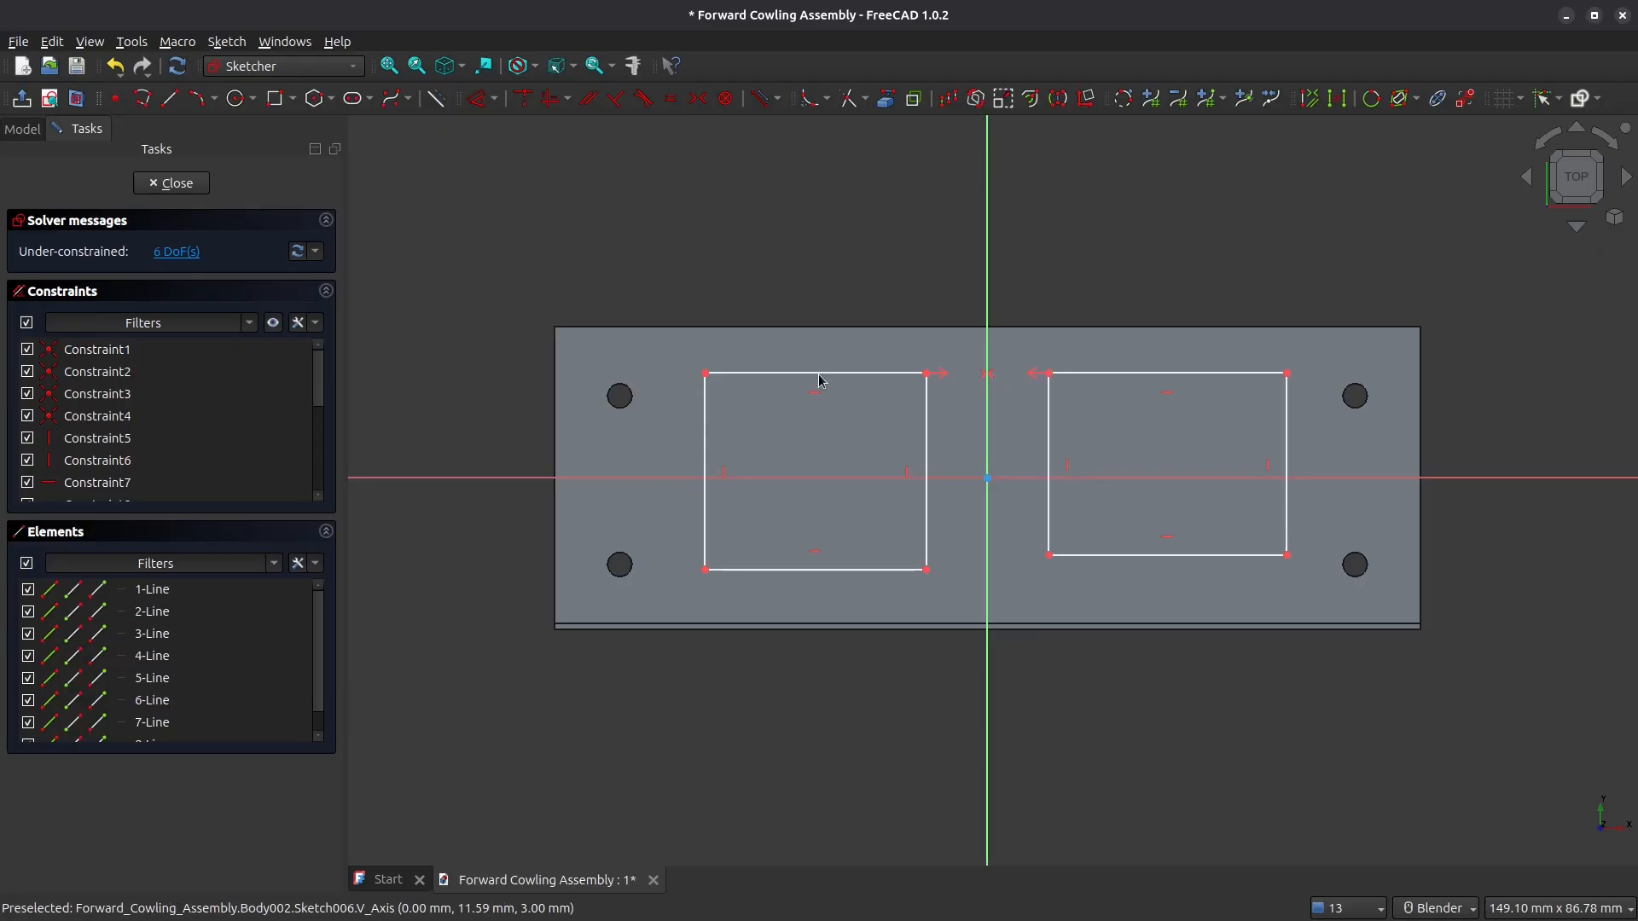
Step: Constrain the facing vertical edges of the two rectangles to equal length
left_click(990, 503)
left_click(926, 437)
left_click(1050, 443)
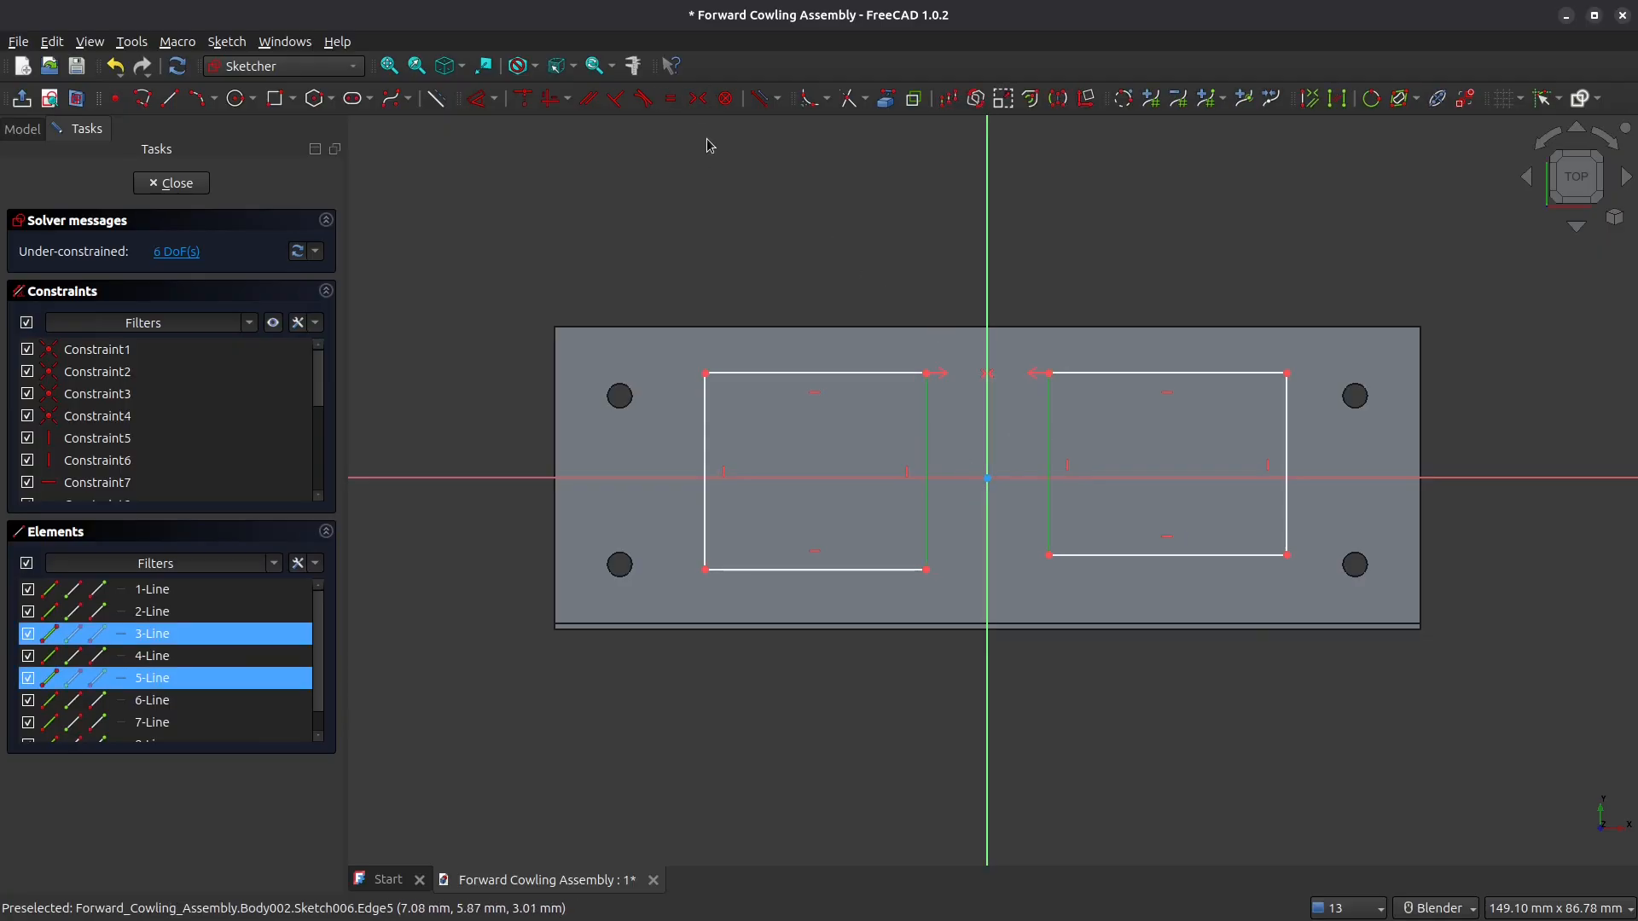
left_click(671, 98)
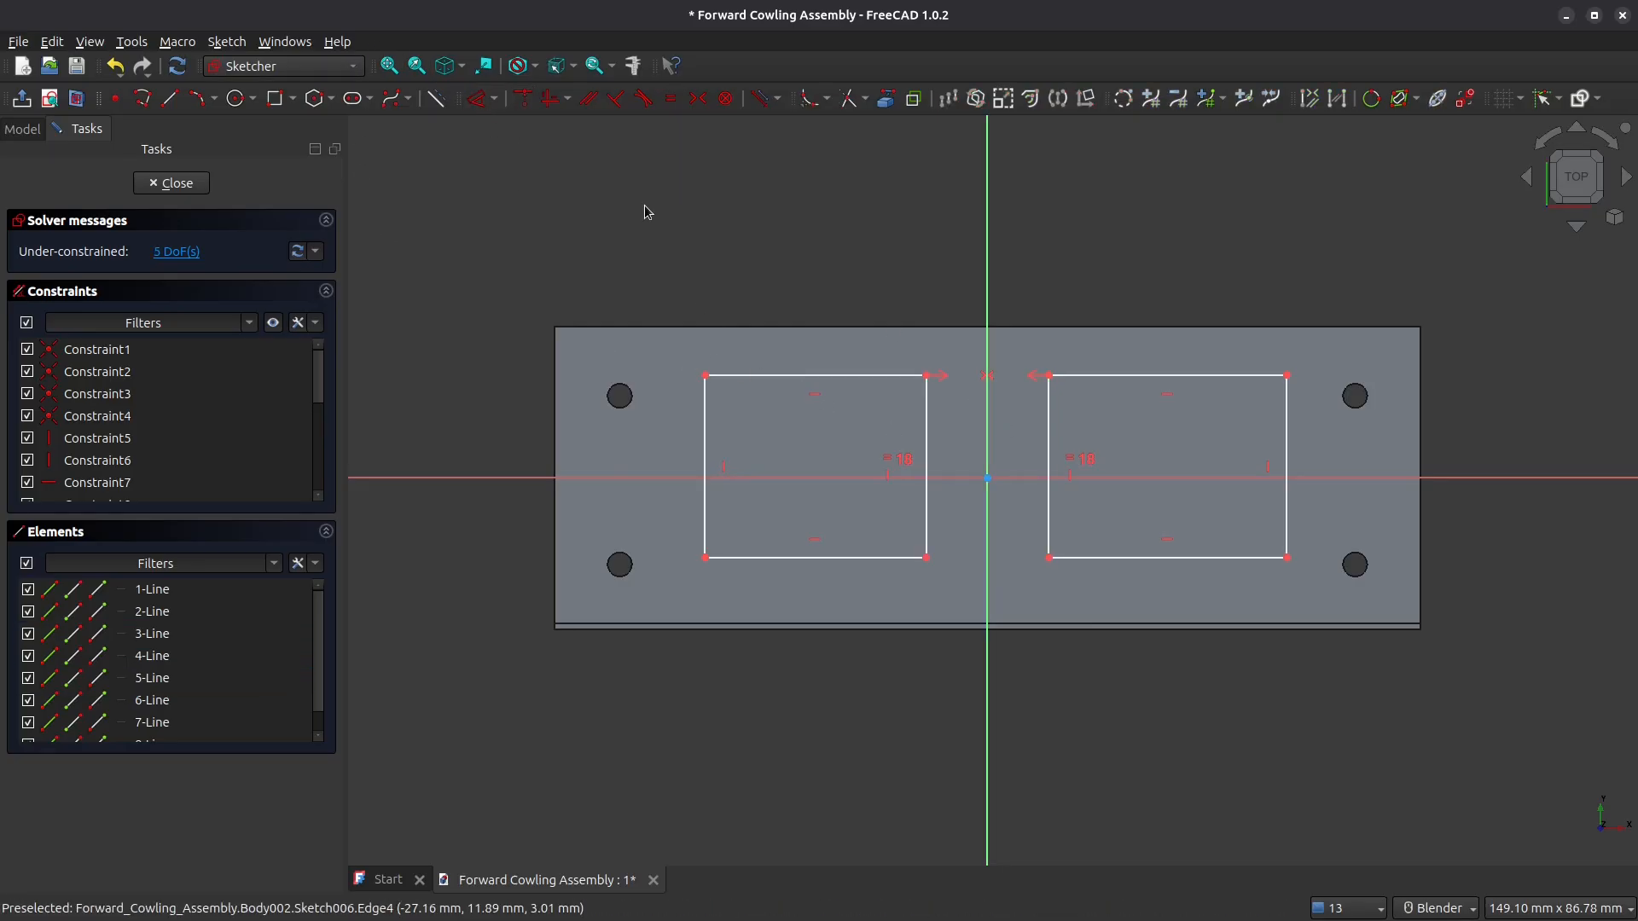
Step: Set the horizontal distance between the facing upper corners of the two rectangles to 5 mm
left_click(928, 375)
left_click(1050, 375)
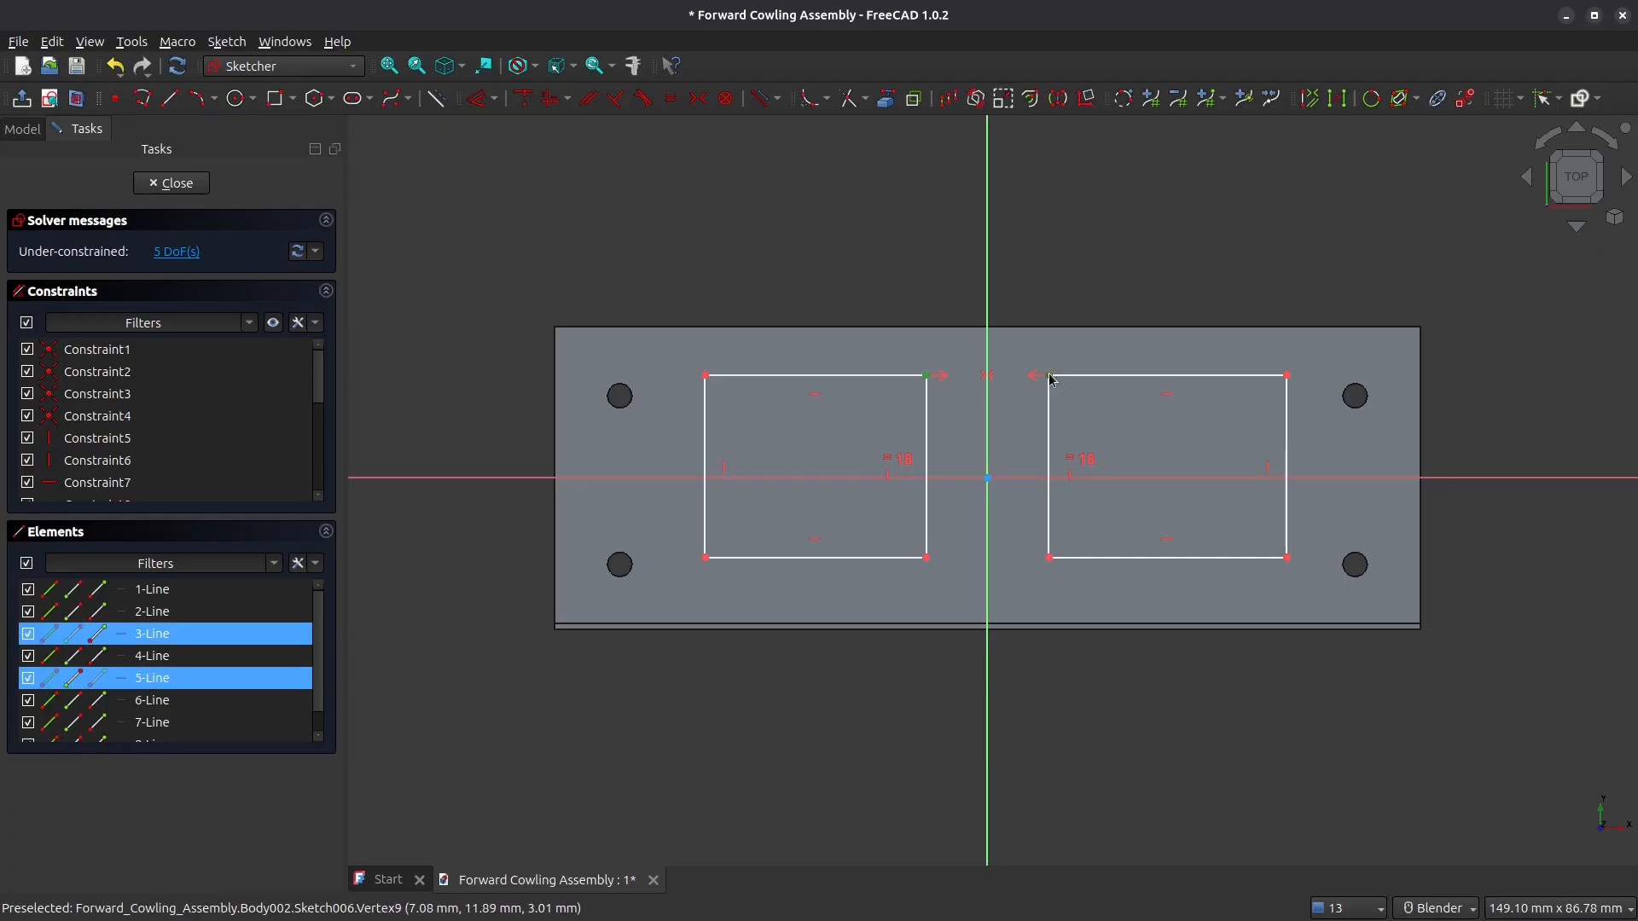
left_click(495, 99)
left_click(568, 148)
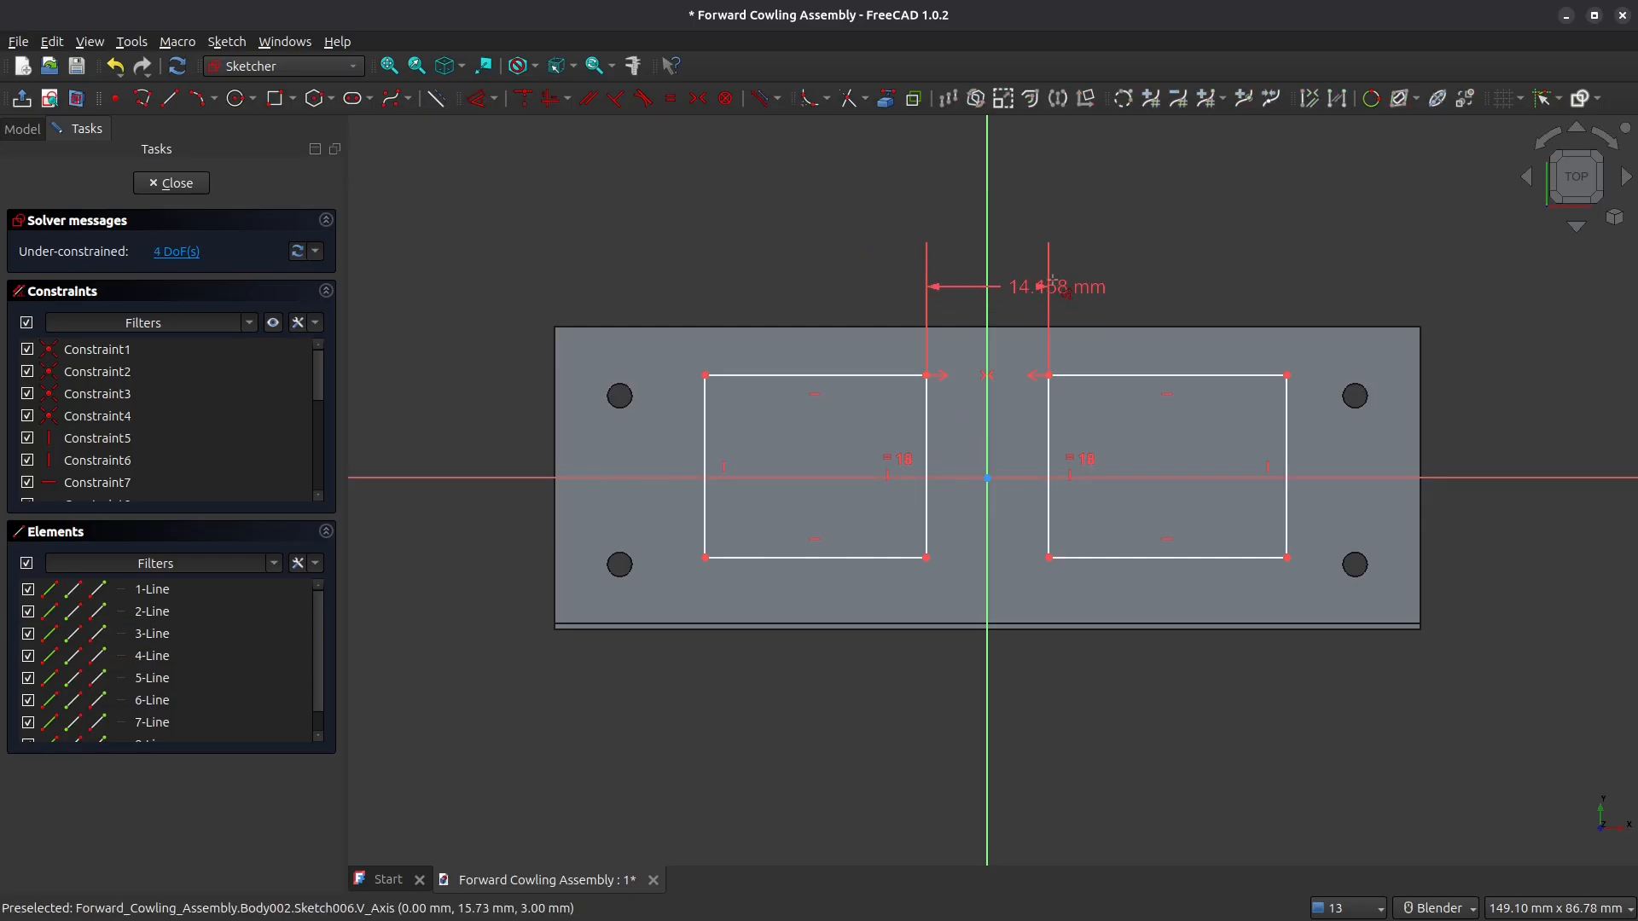
type("5")
key("Return")
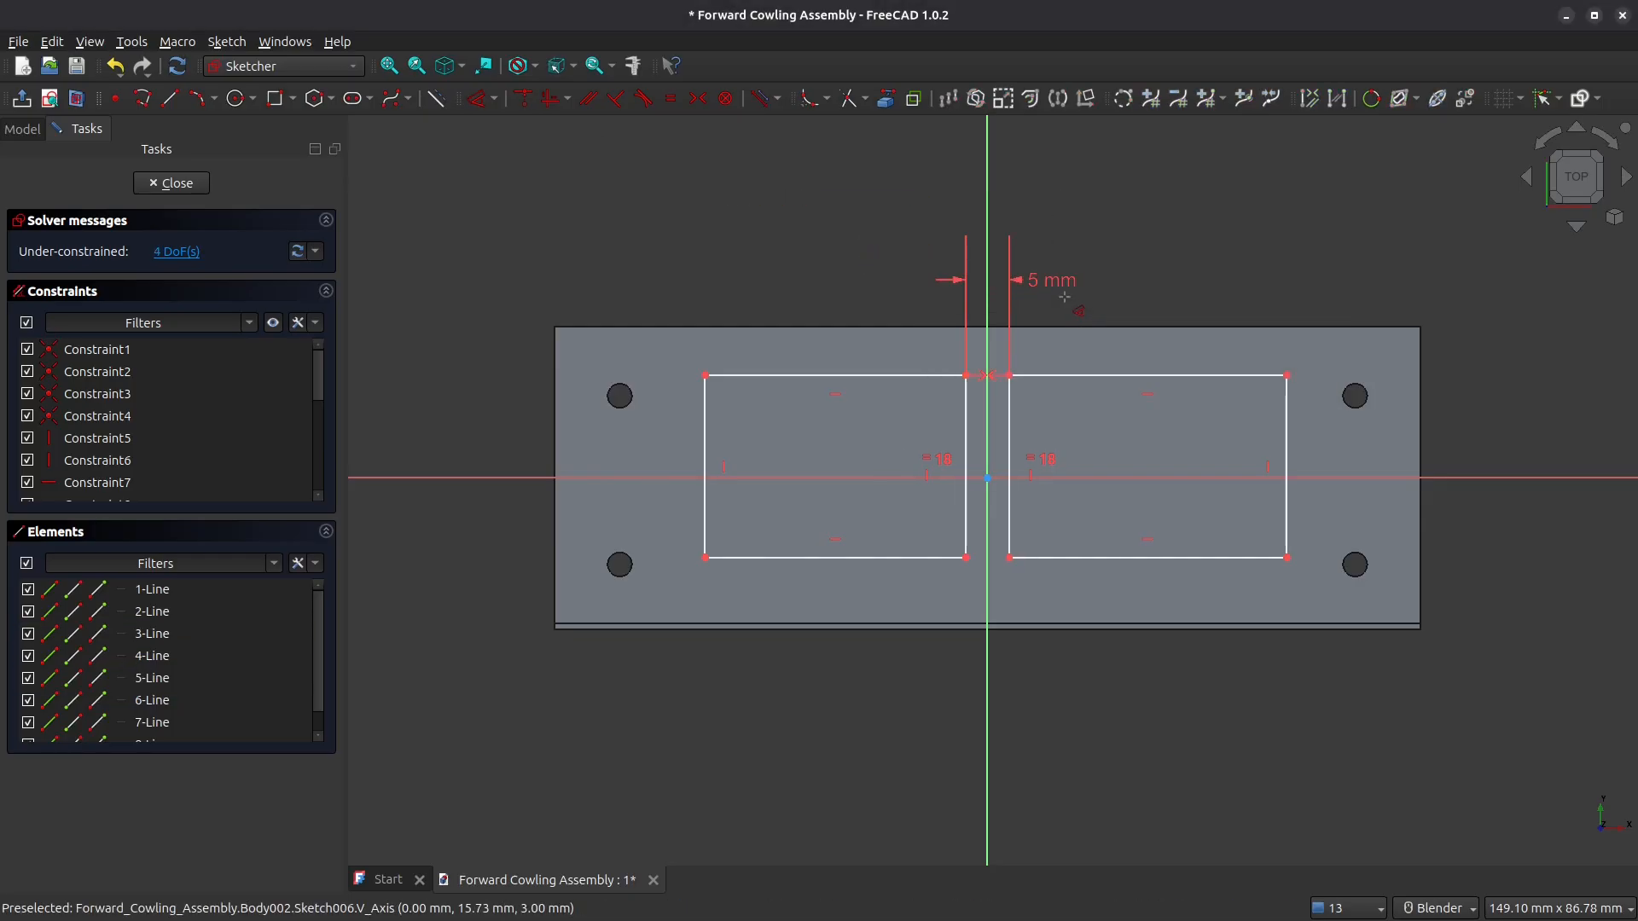
Step: Dimension the upper edge of the left rectangle to a width of 35 mm
left_click(780, 375)
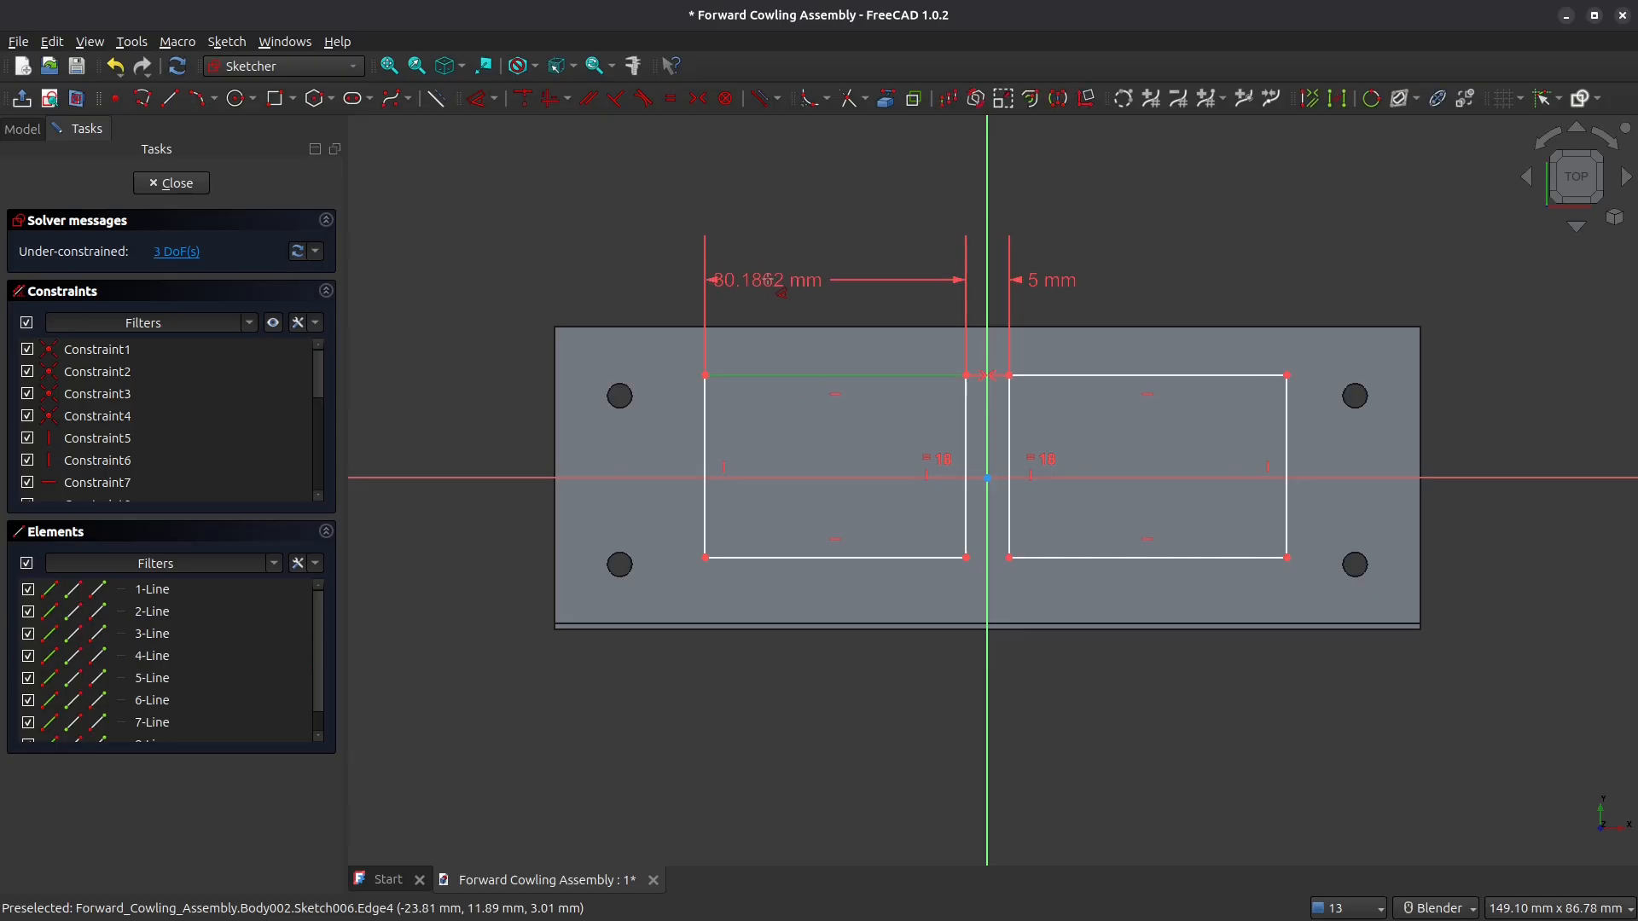
left_click(697, 284)
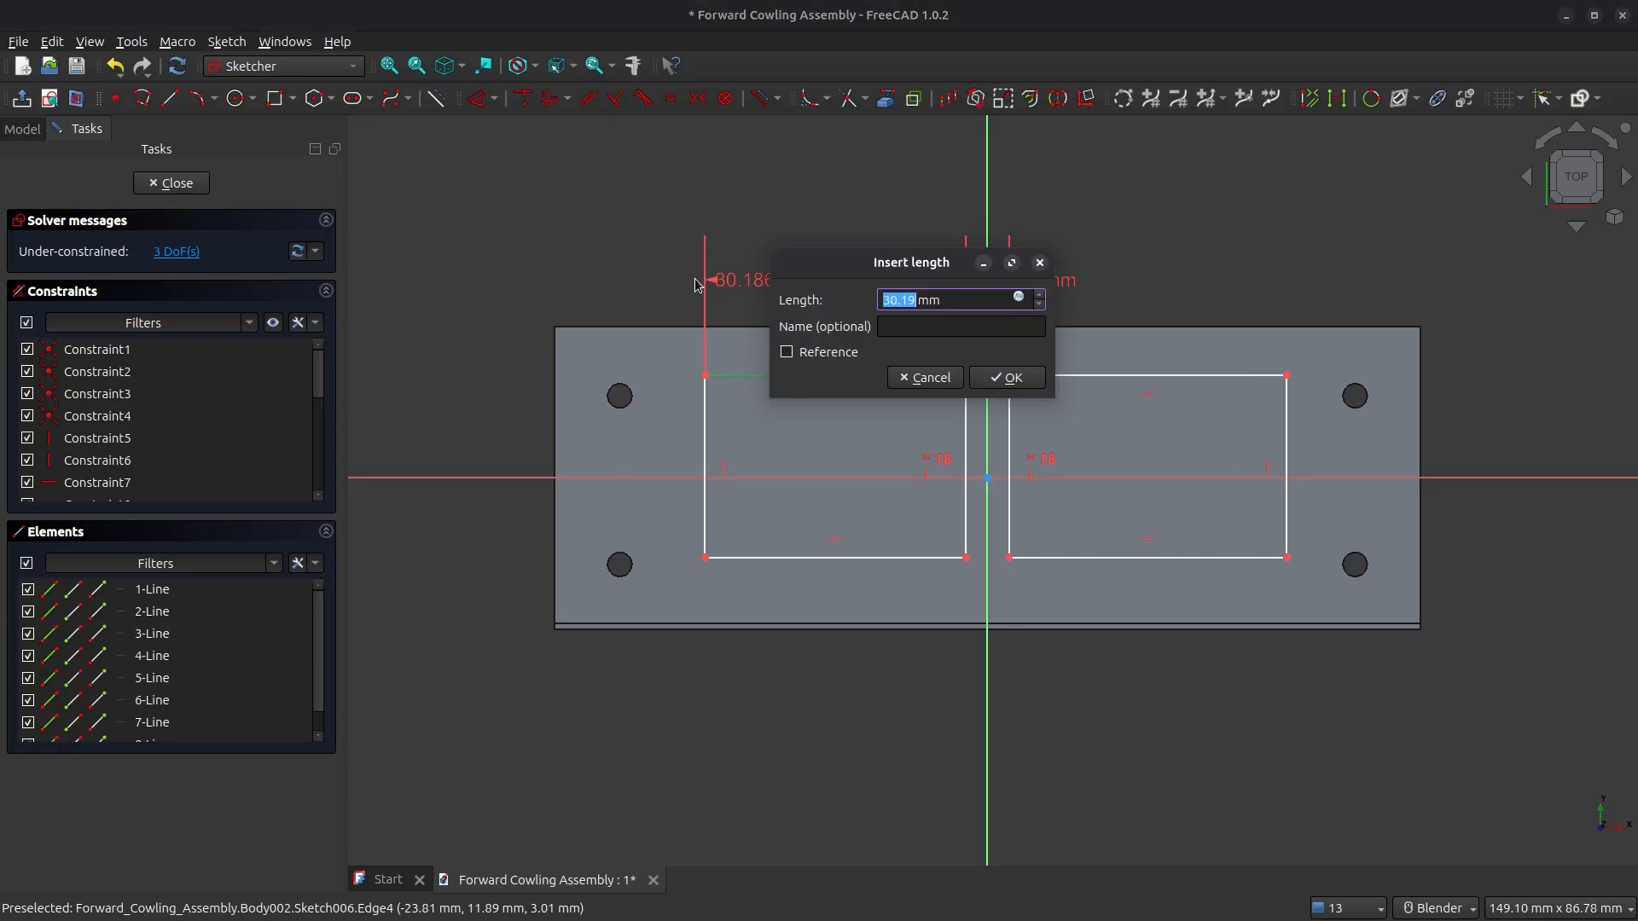
type("35")
key("Return")
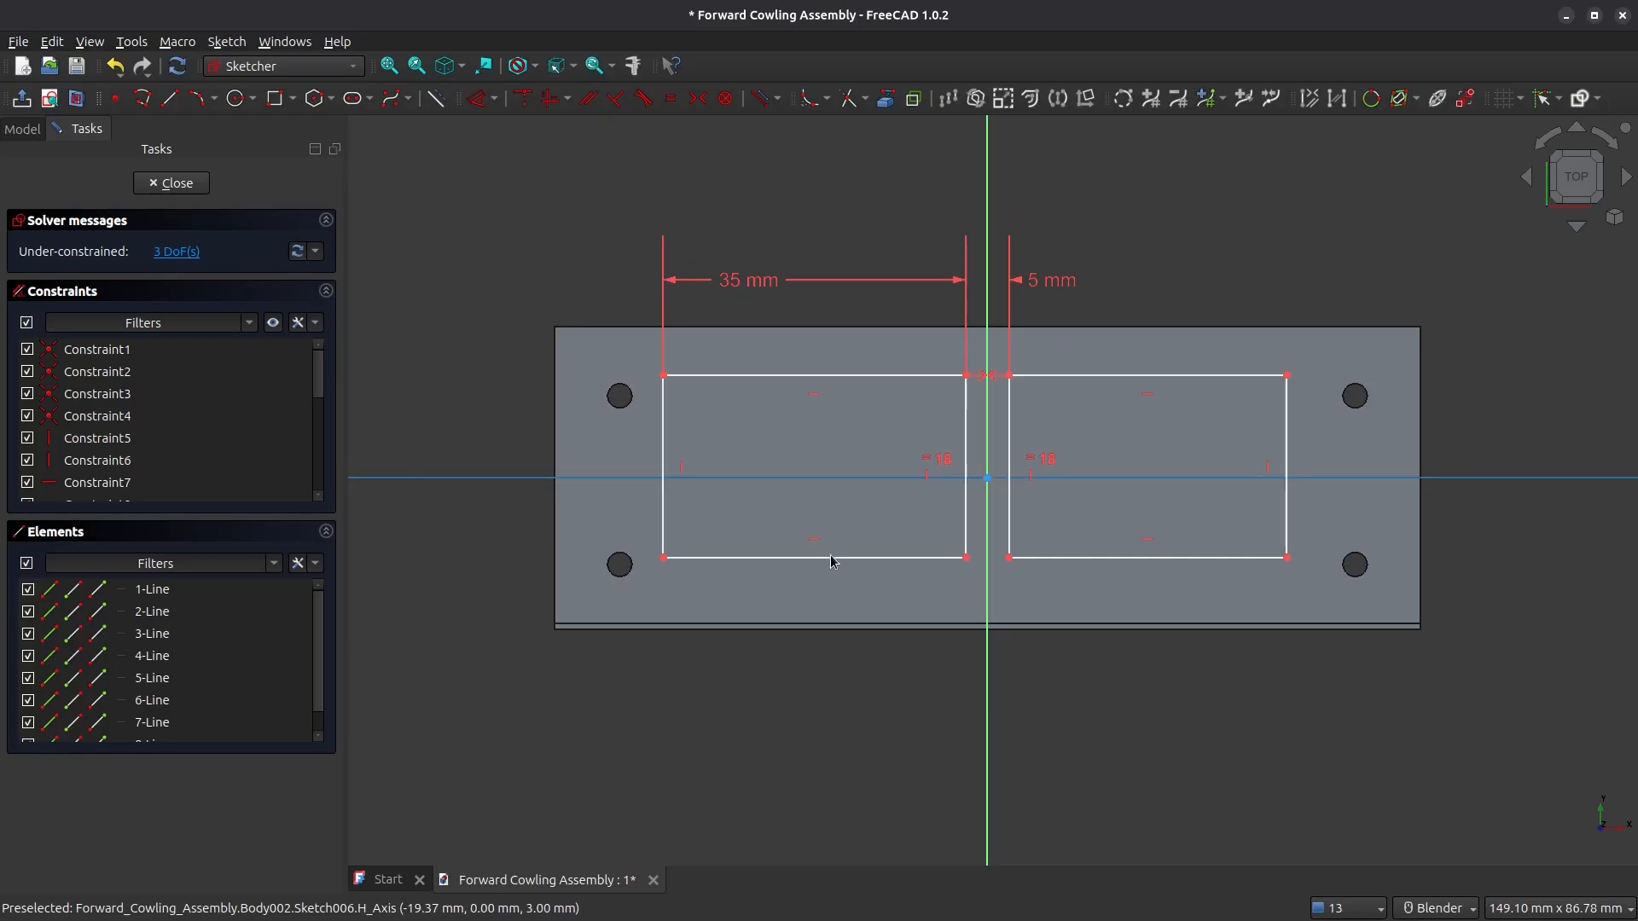
Step: Constrain the left rectangle's outer upper and lower corners symmetrically about the horizontal axis
left_click(666, 381)
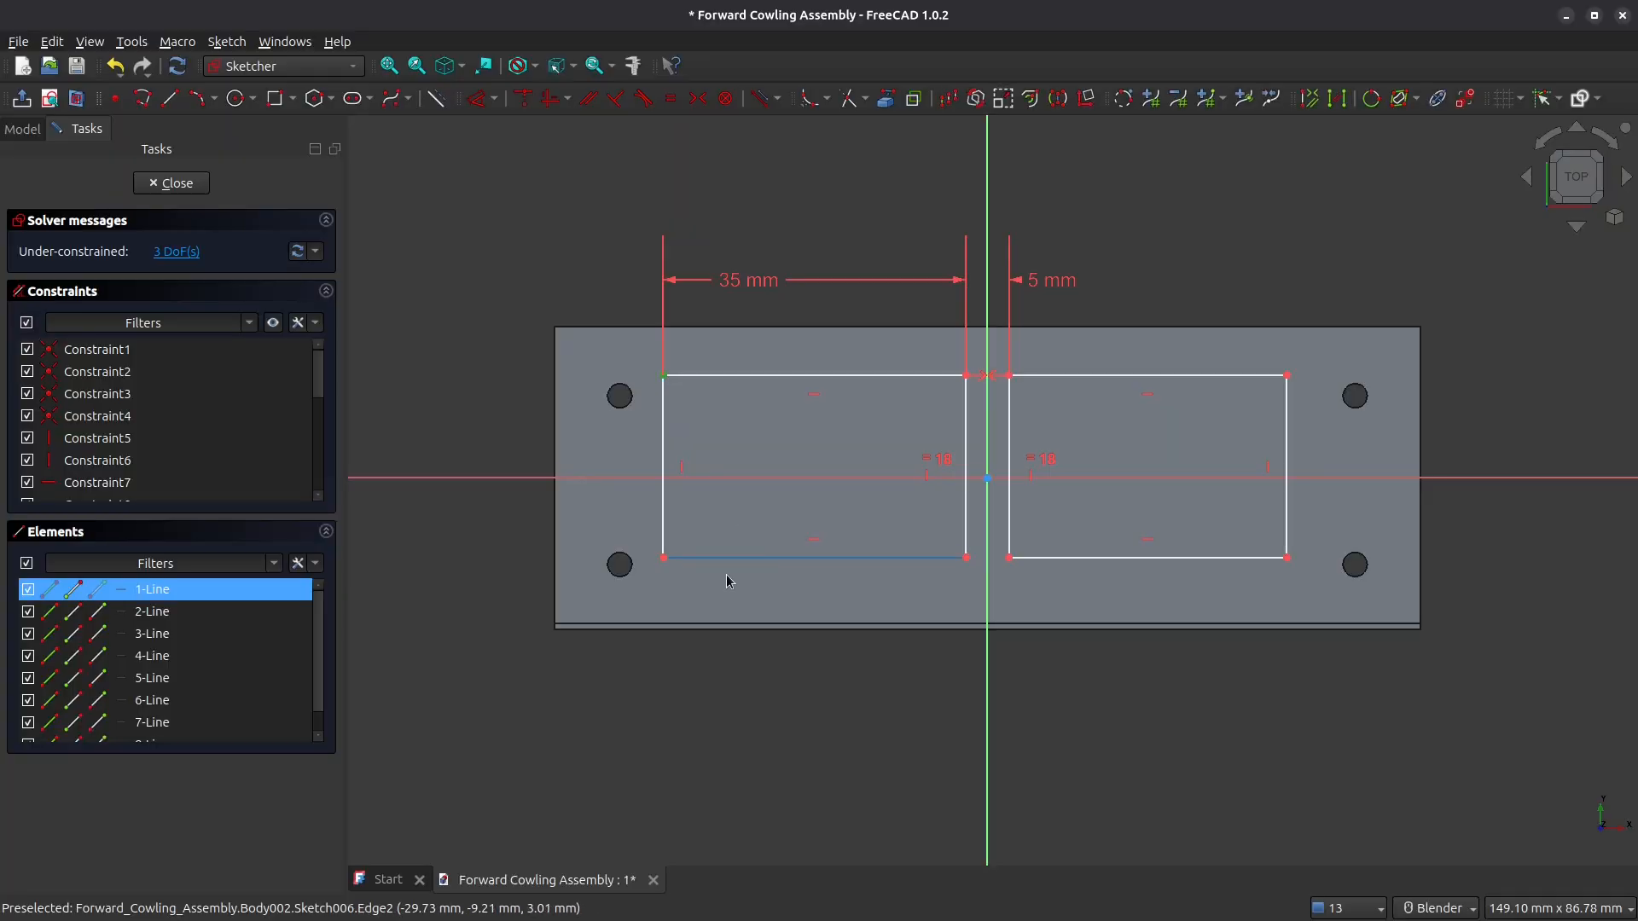
left_click(630, 479)
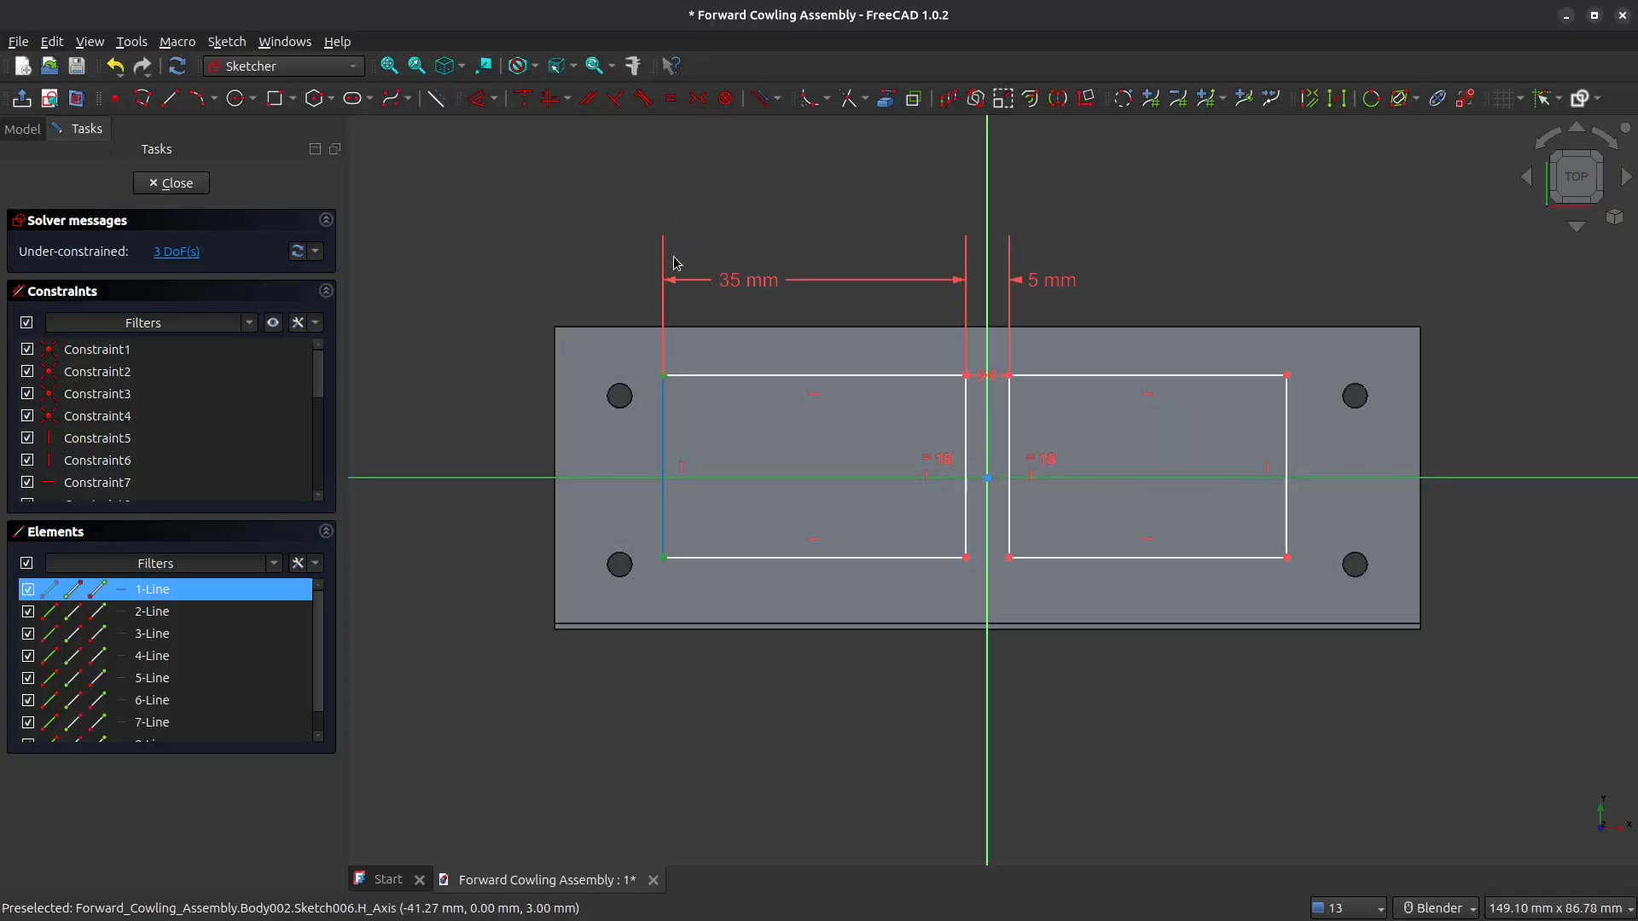
left_click(698, 101)
Step: Dimension the left rectangle's outer vertical edge to 24.5 mm and place the dimension closer to that edge
left_click(494, 106)
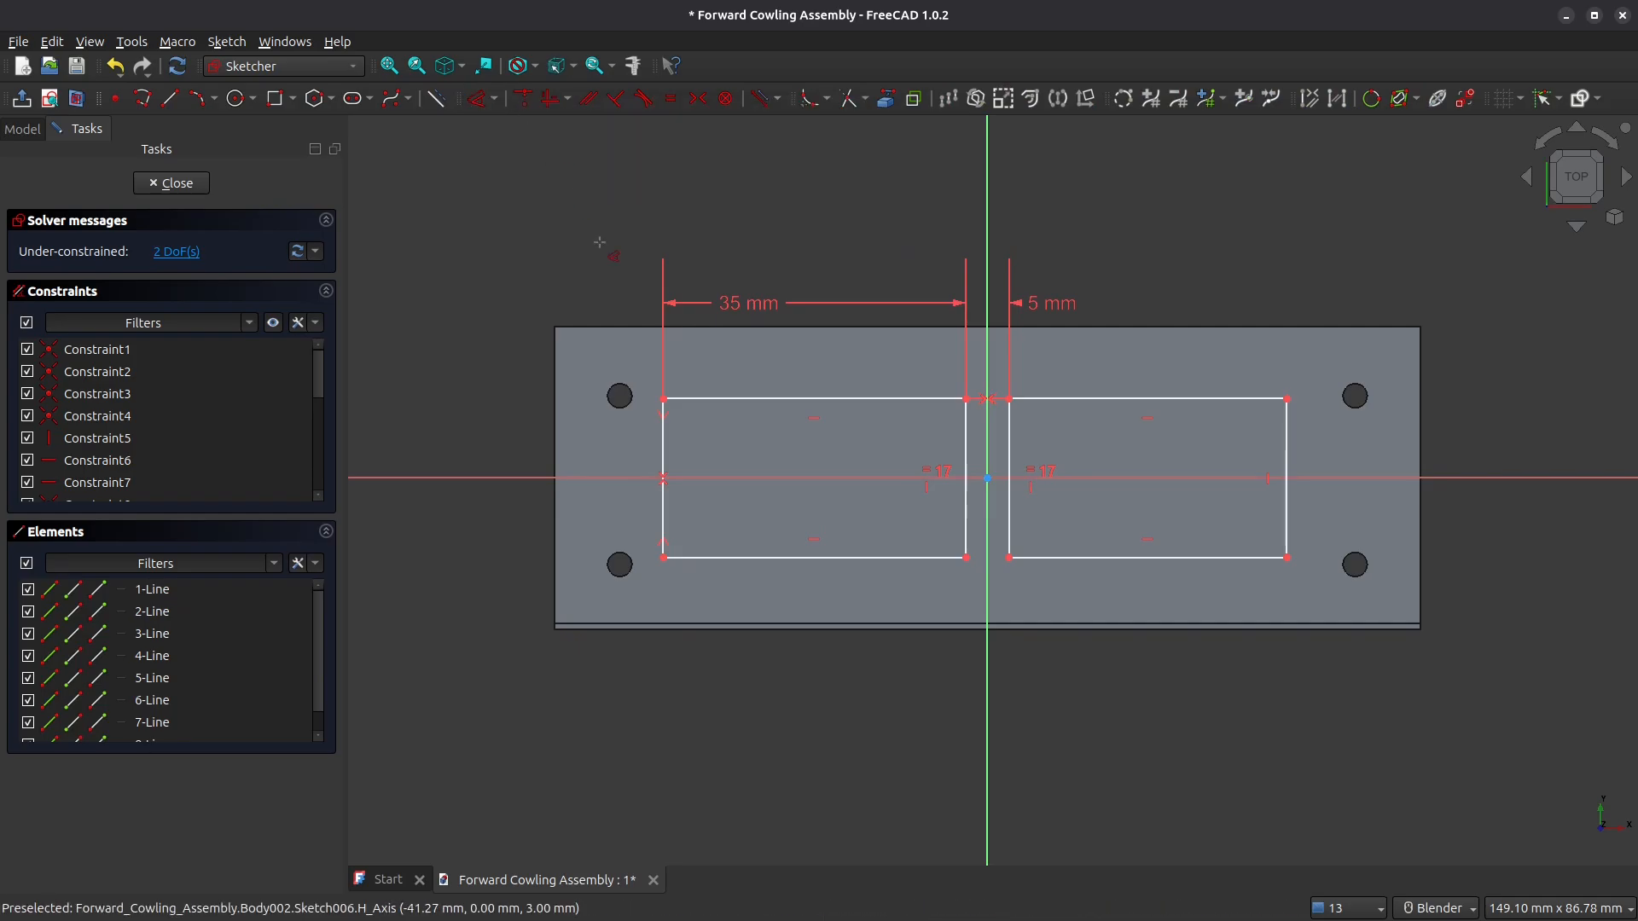
left_click(663, 461)
left_click(627, 453)
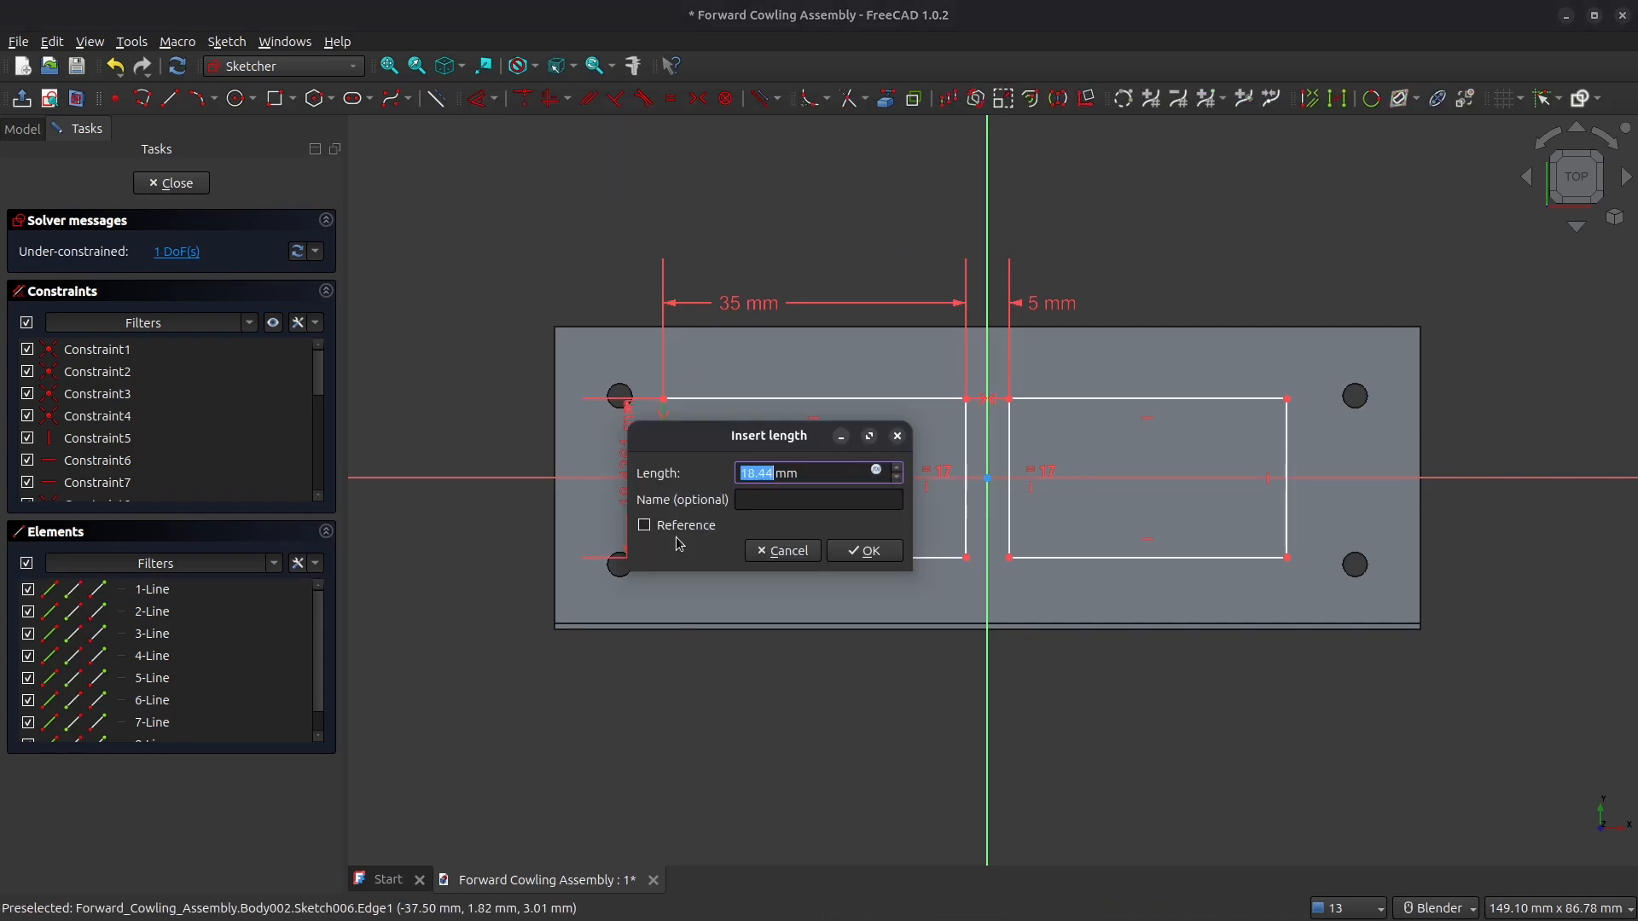
type("25")
key("Return")
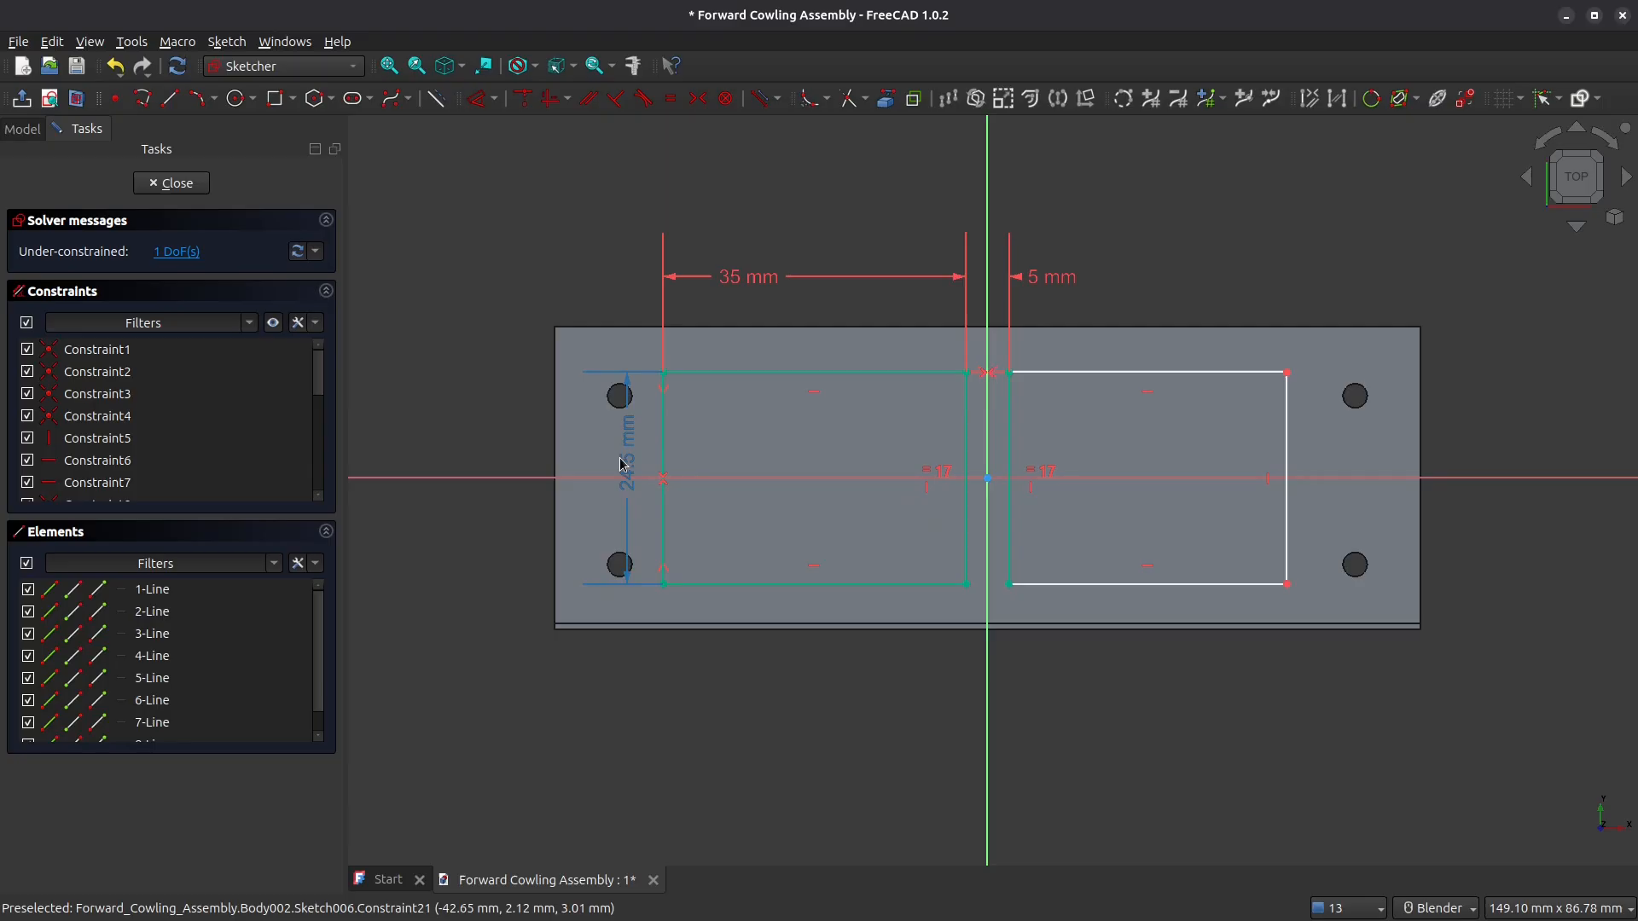
left_click_drag(623, 465, 647, 454)
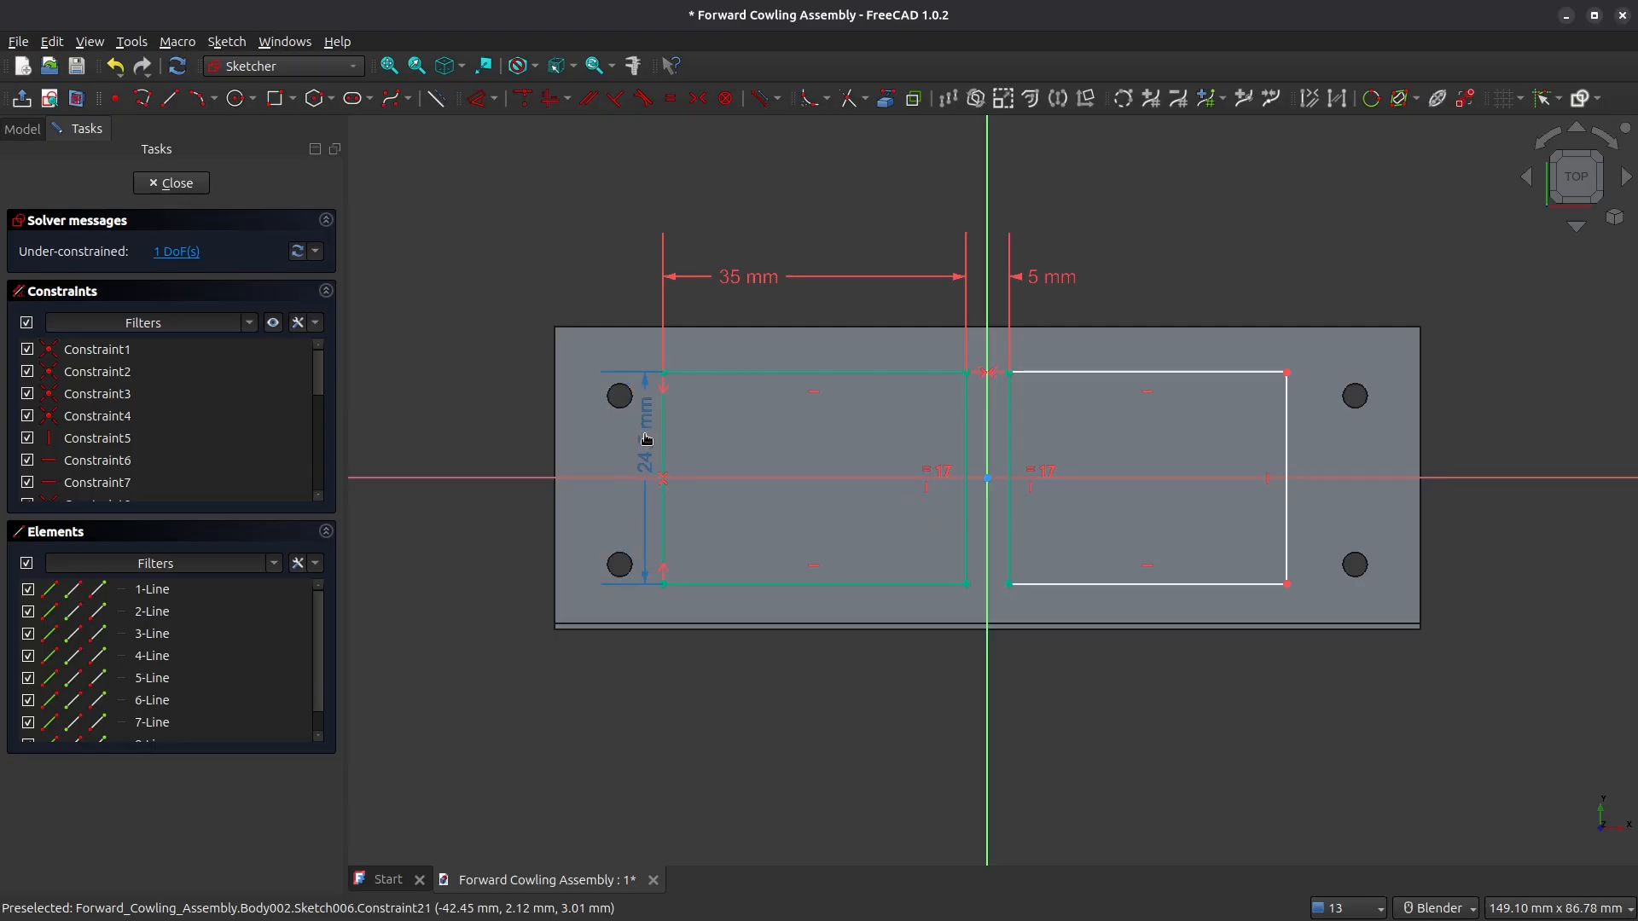
Step: Constrain the upper edges of both rectangles to equal length and close the sketch
left_click(1202, 374)
left_click(819, 373)
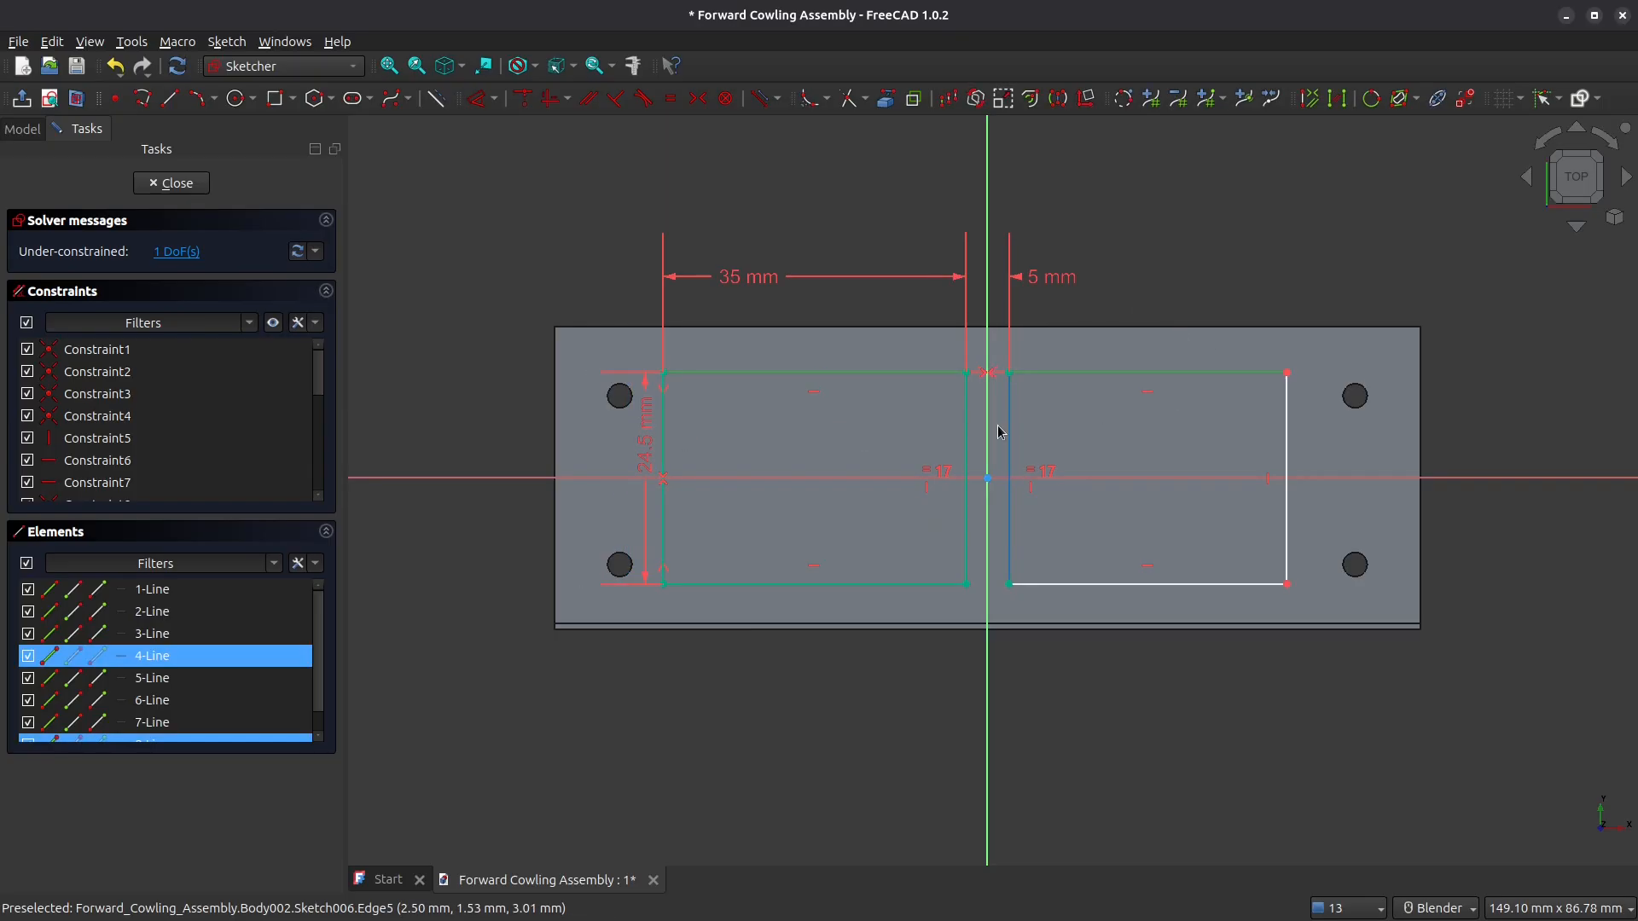
left_click(671, 98)
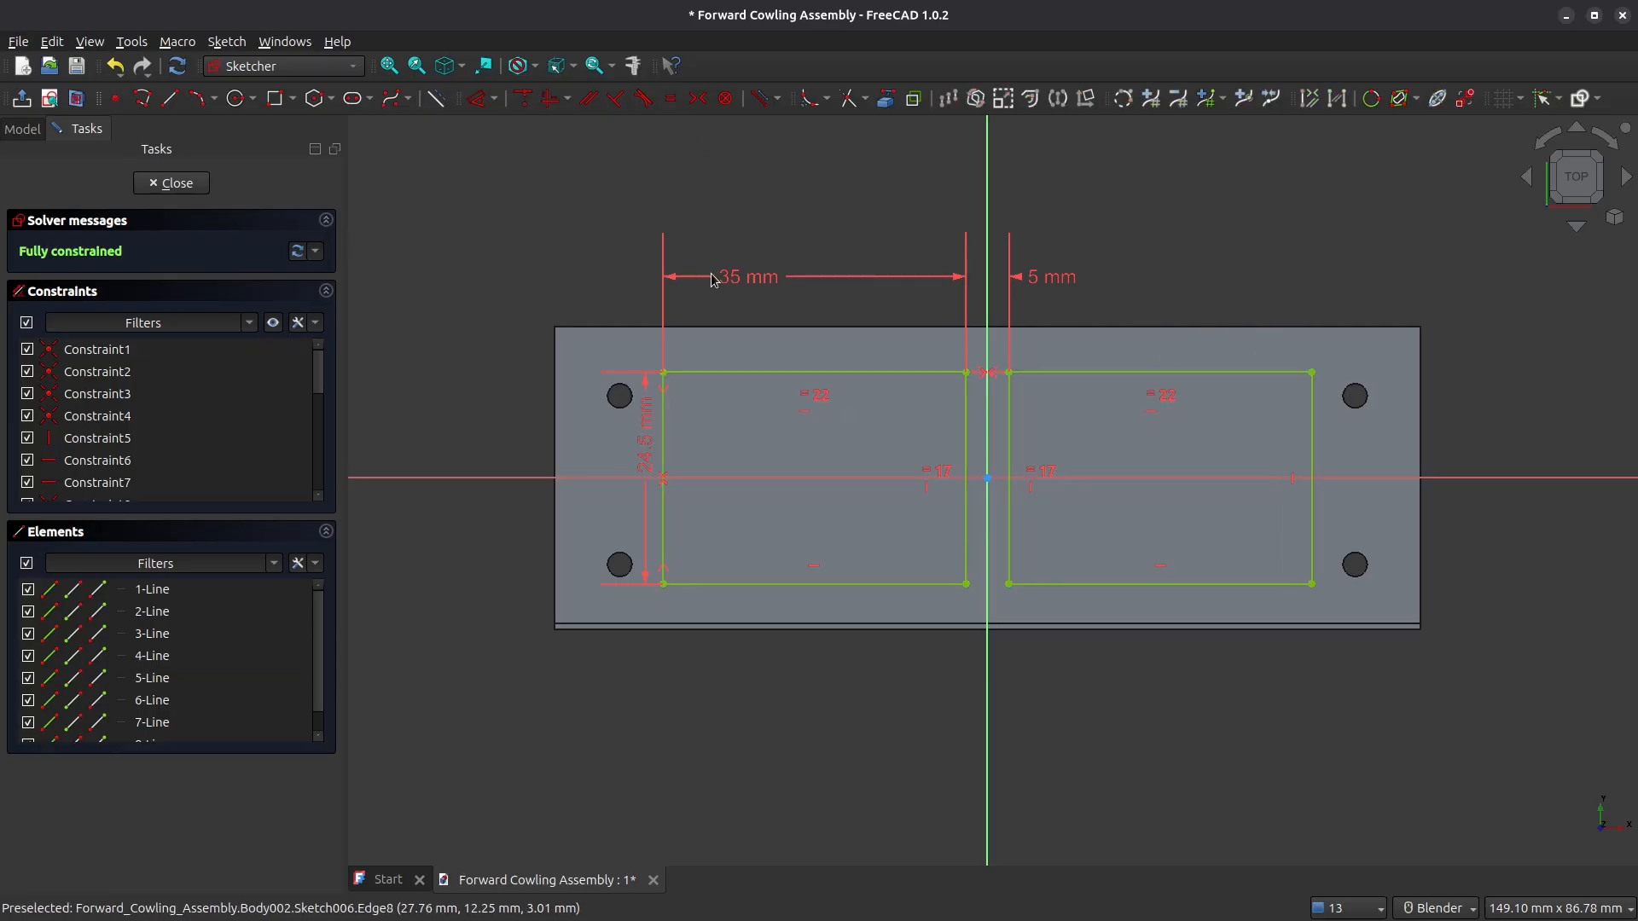
left_click(170, 183)
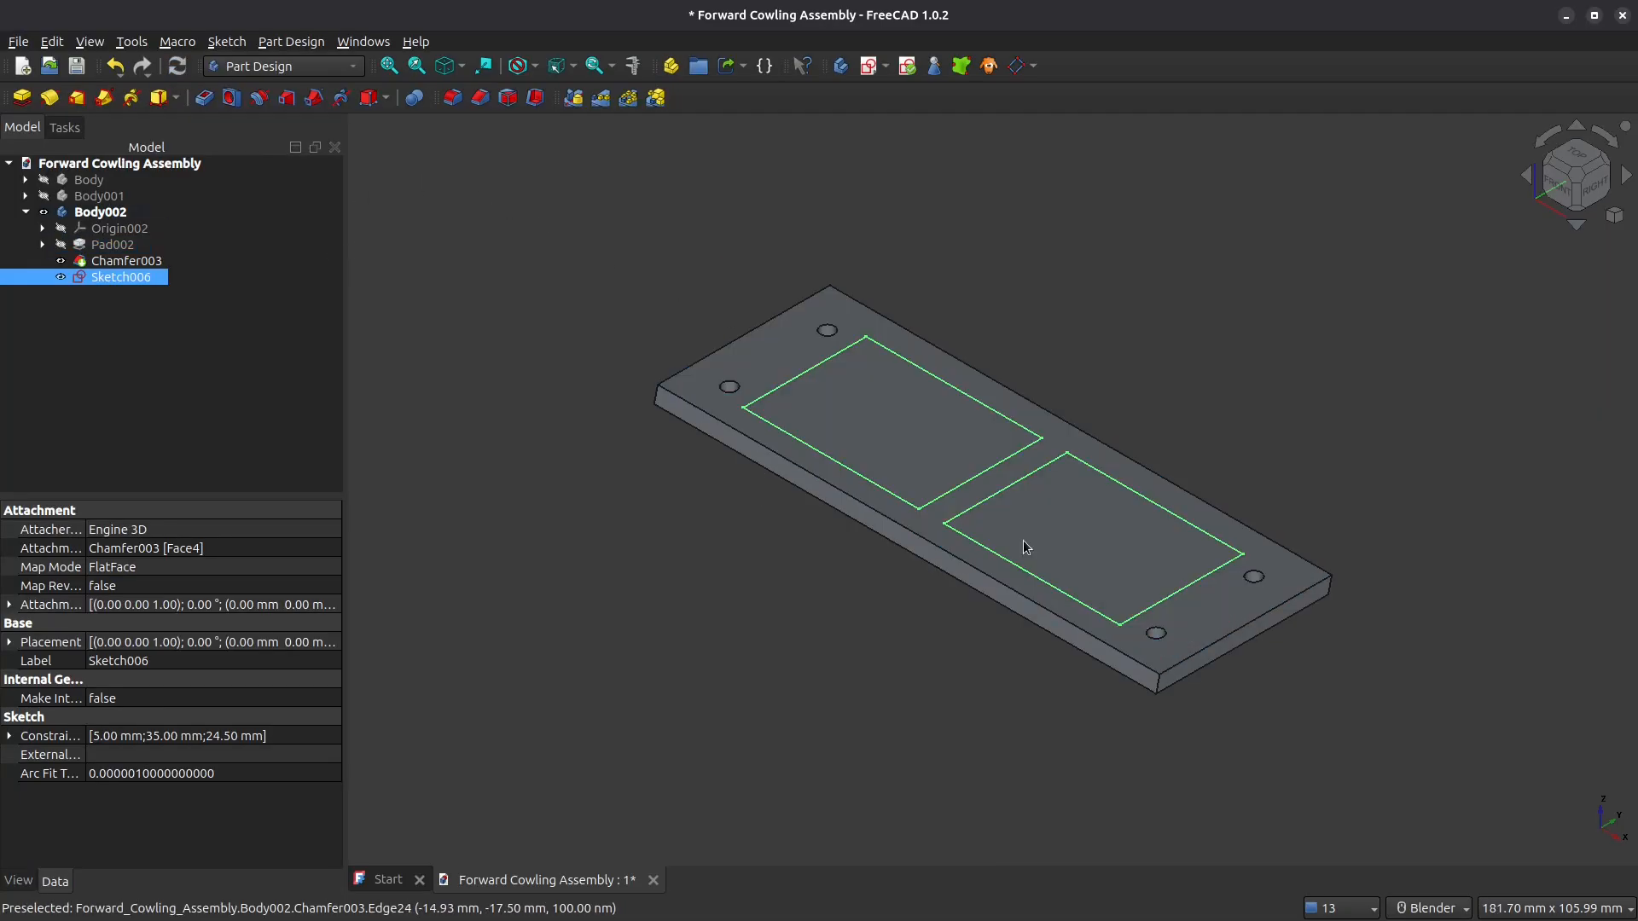
Step: Pocket the two rectangles 5 mm deep, using the chamfer's slanted edge on the plate's short end face as the direction reference
middle_click_drag(1070, 601, 1063, 529)
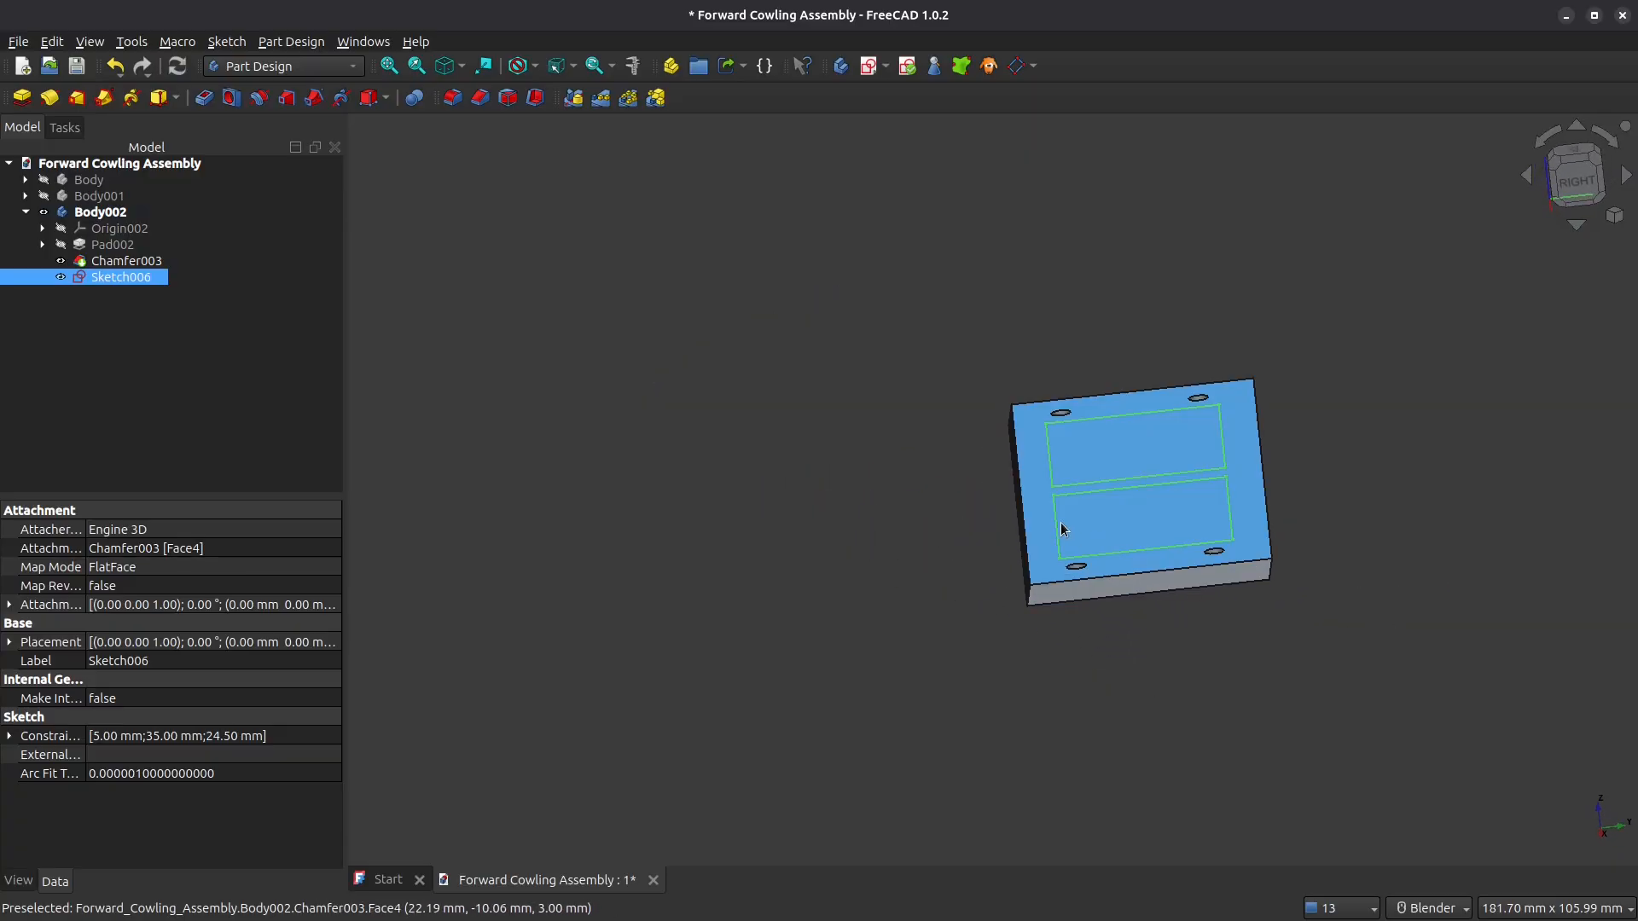
scroll(1065, 524, "up", 3)
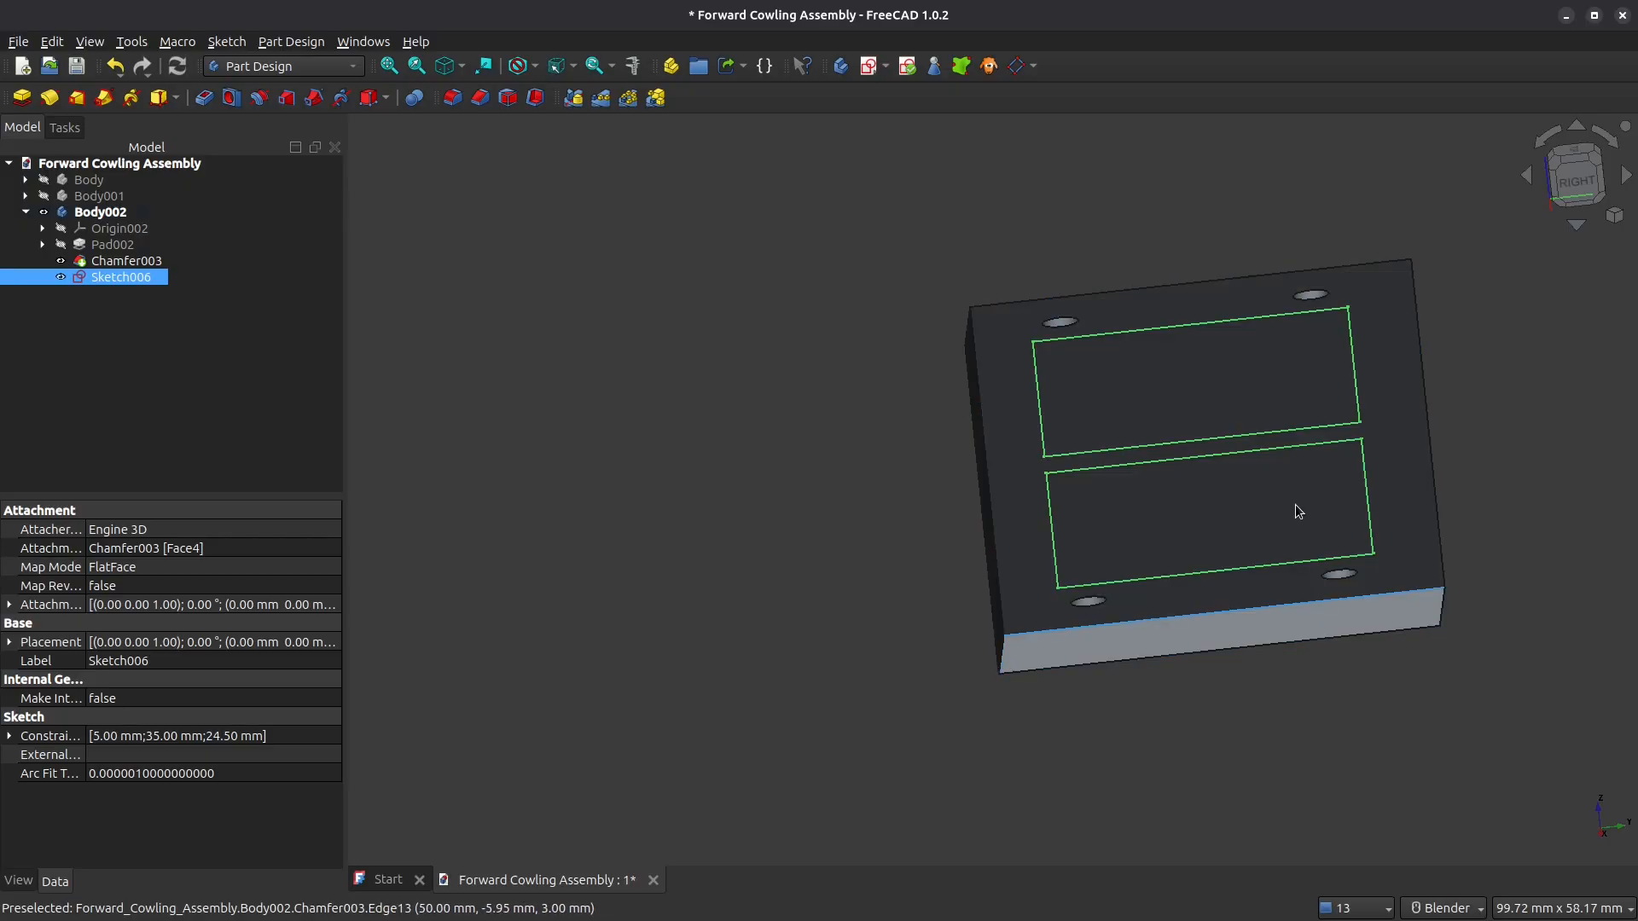
key("3")
scroll(985, 518, "up", 3)
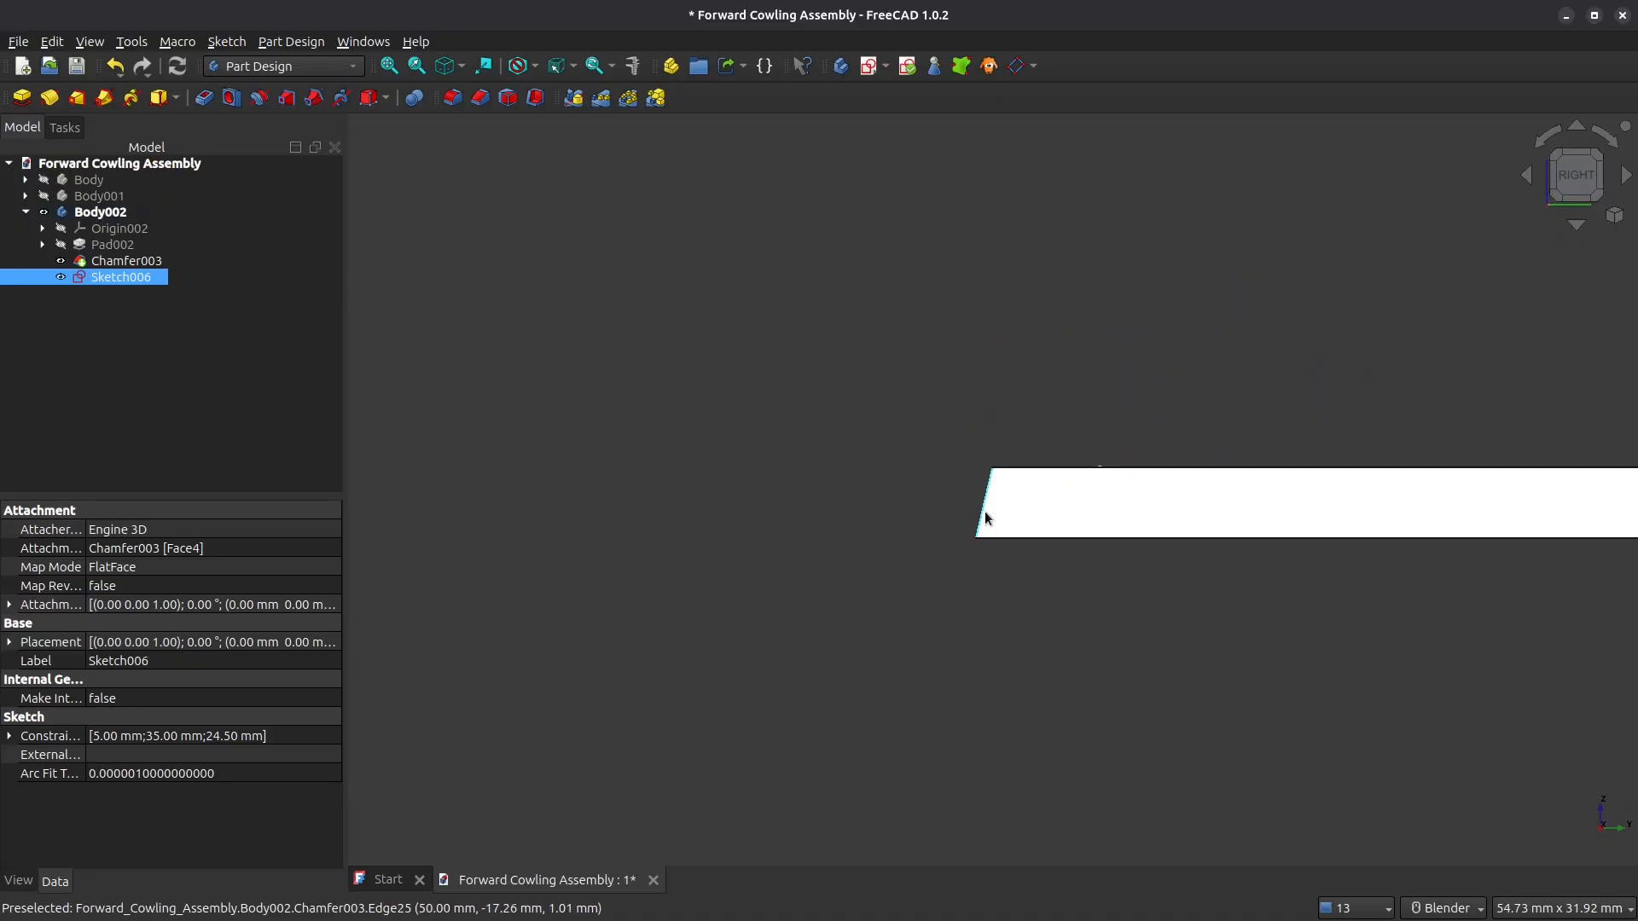
mouse_move(985, 518)
middle_mouse_down()
mouse_move(1112, 494)
mouse_move(592, 453)
mouse_move(750, 450)
mouse_move(779, 432)
middle_mouse_up()
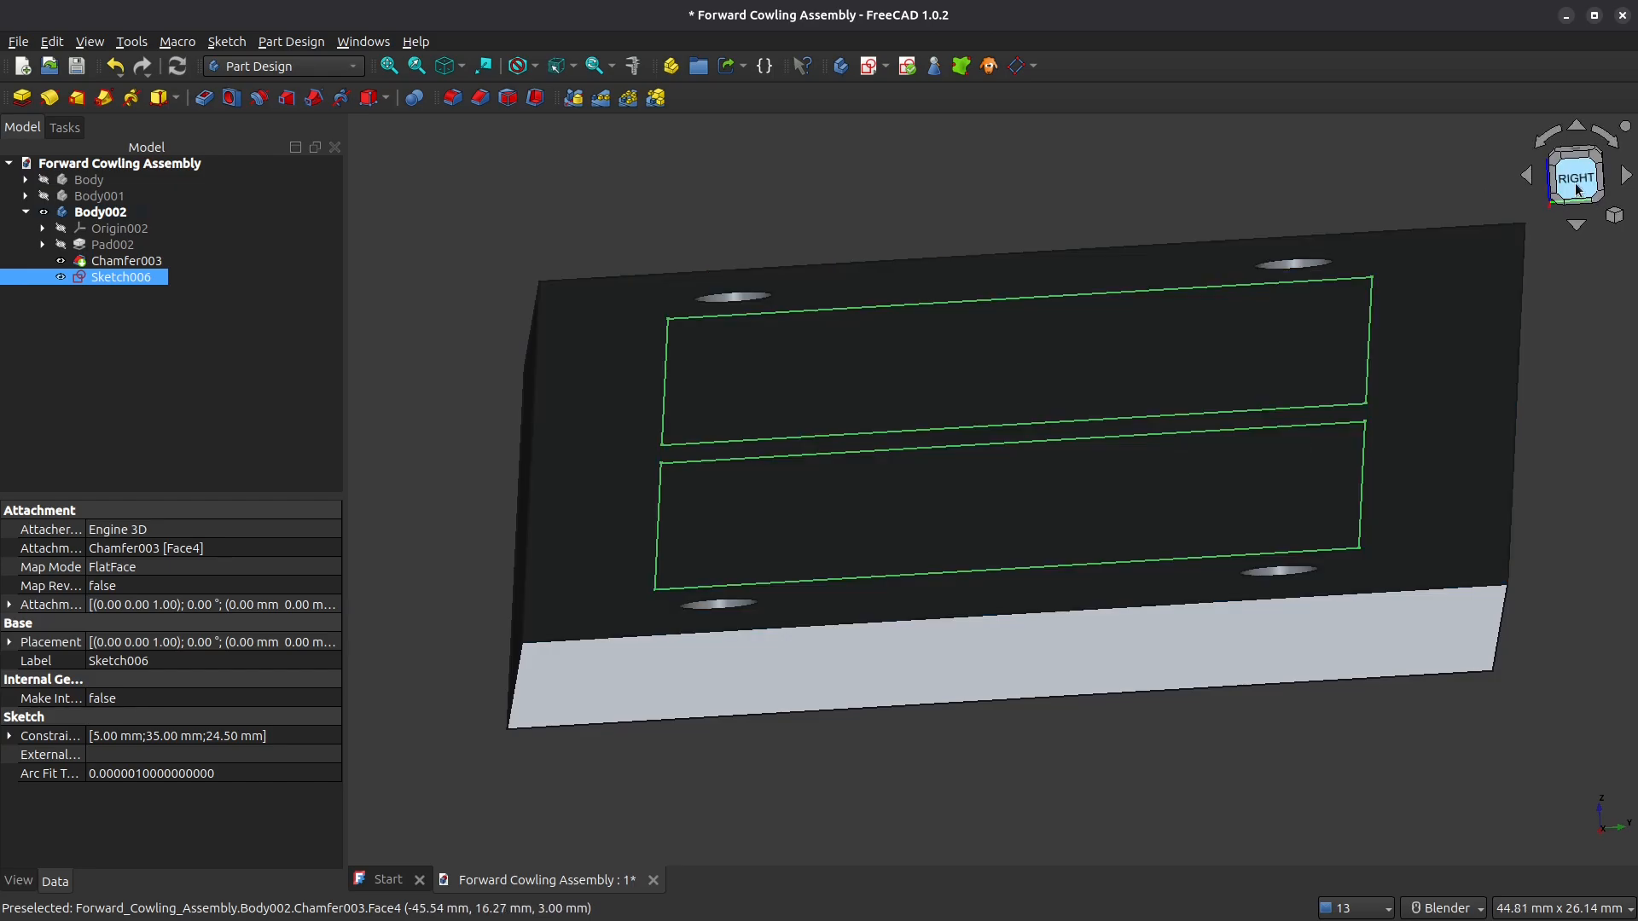
left_click(1577, 189)
middle_click_drag(1104, 482, 1097, 487)
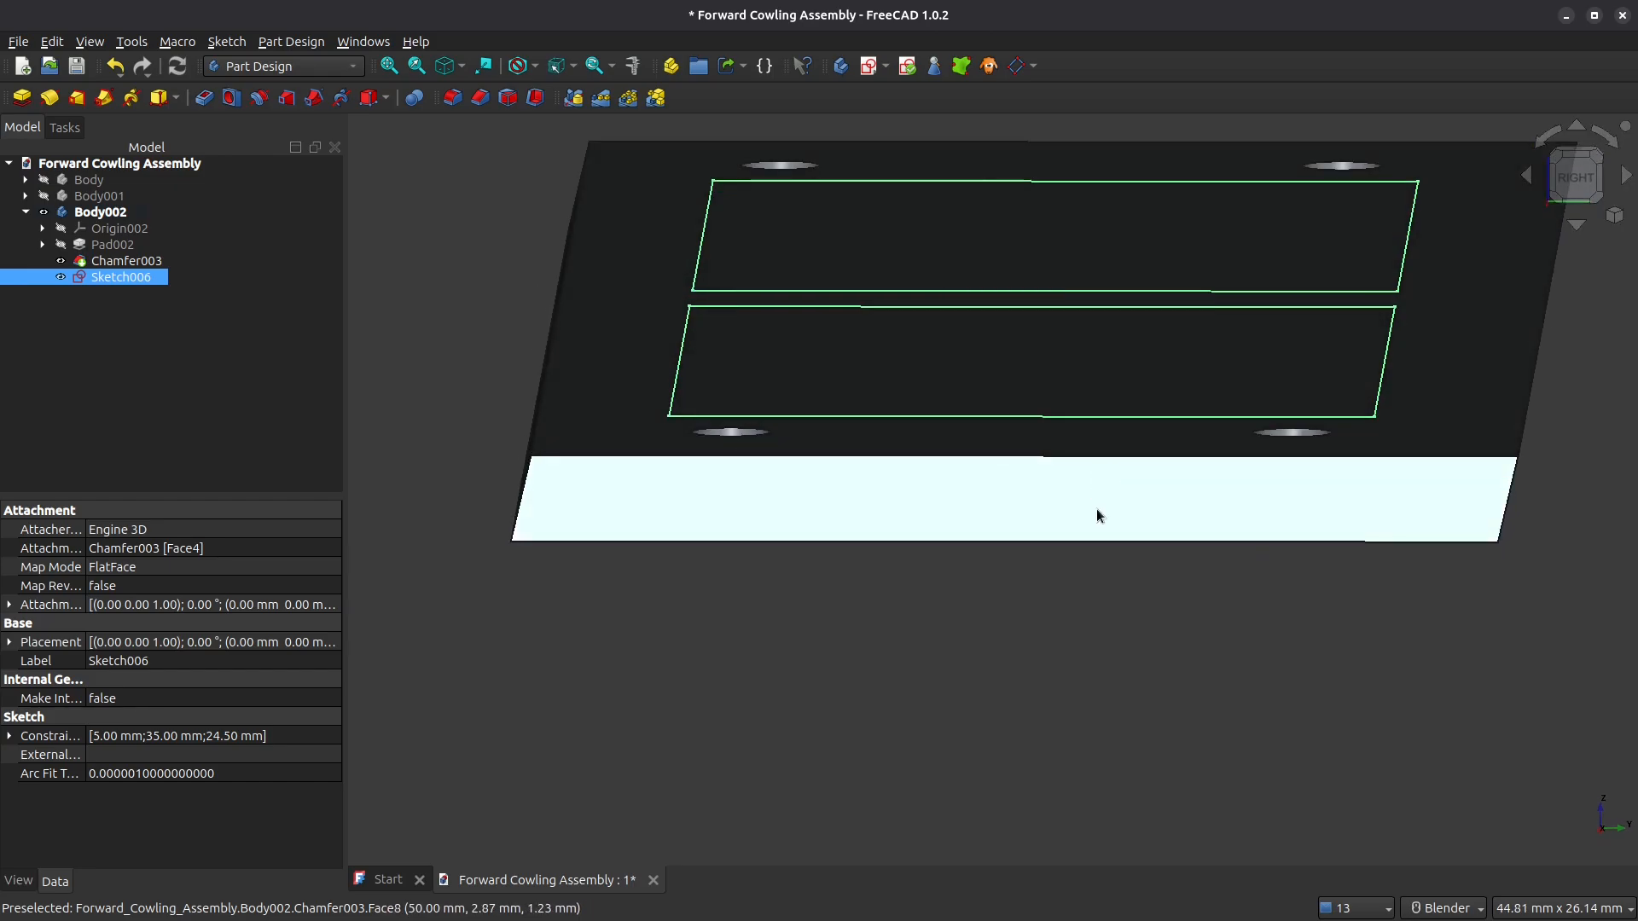
left_click(204, 99)
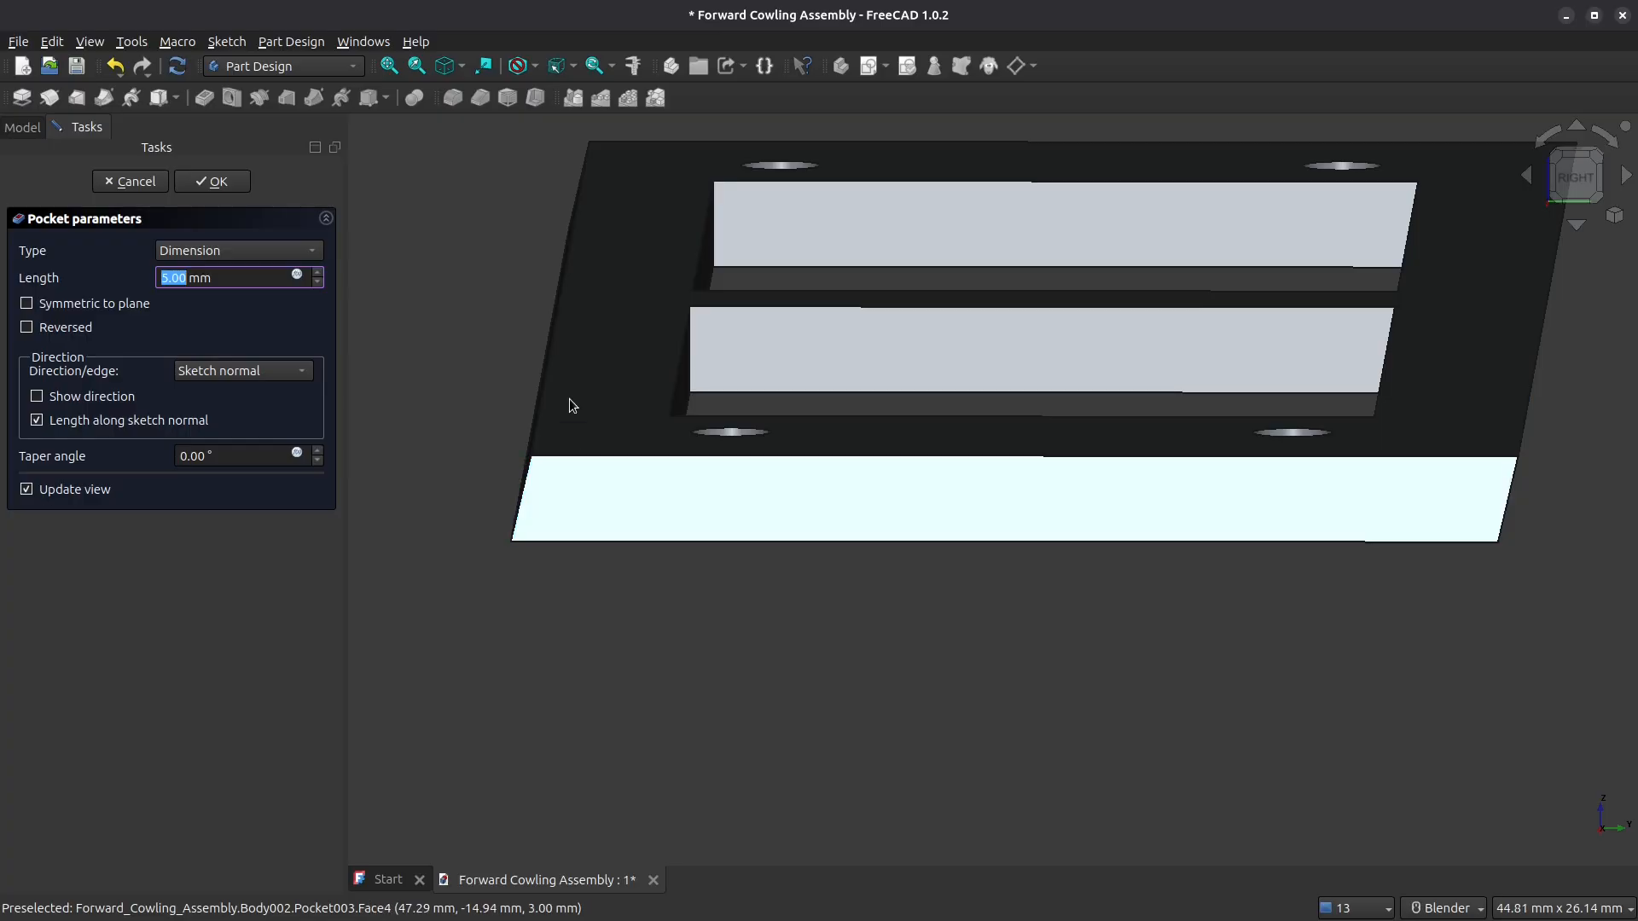
left_click(258, 370)
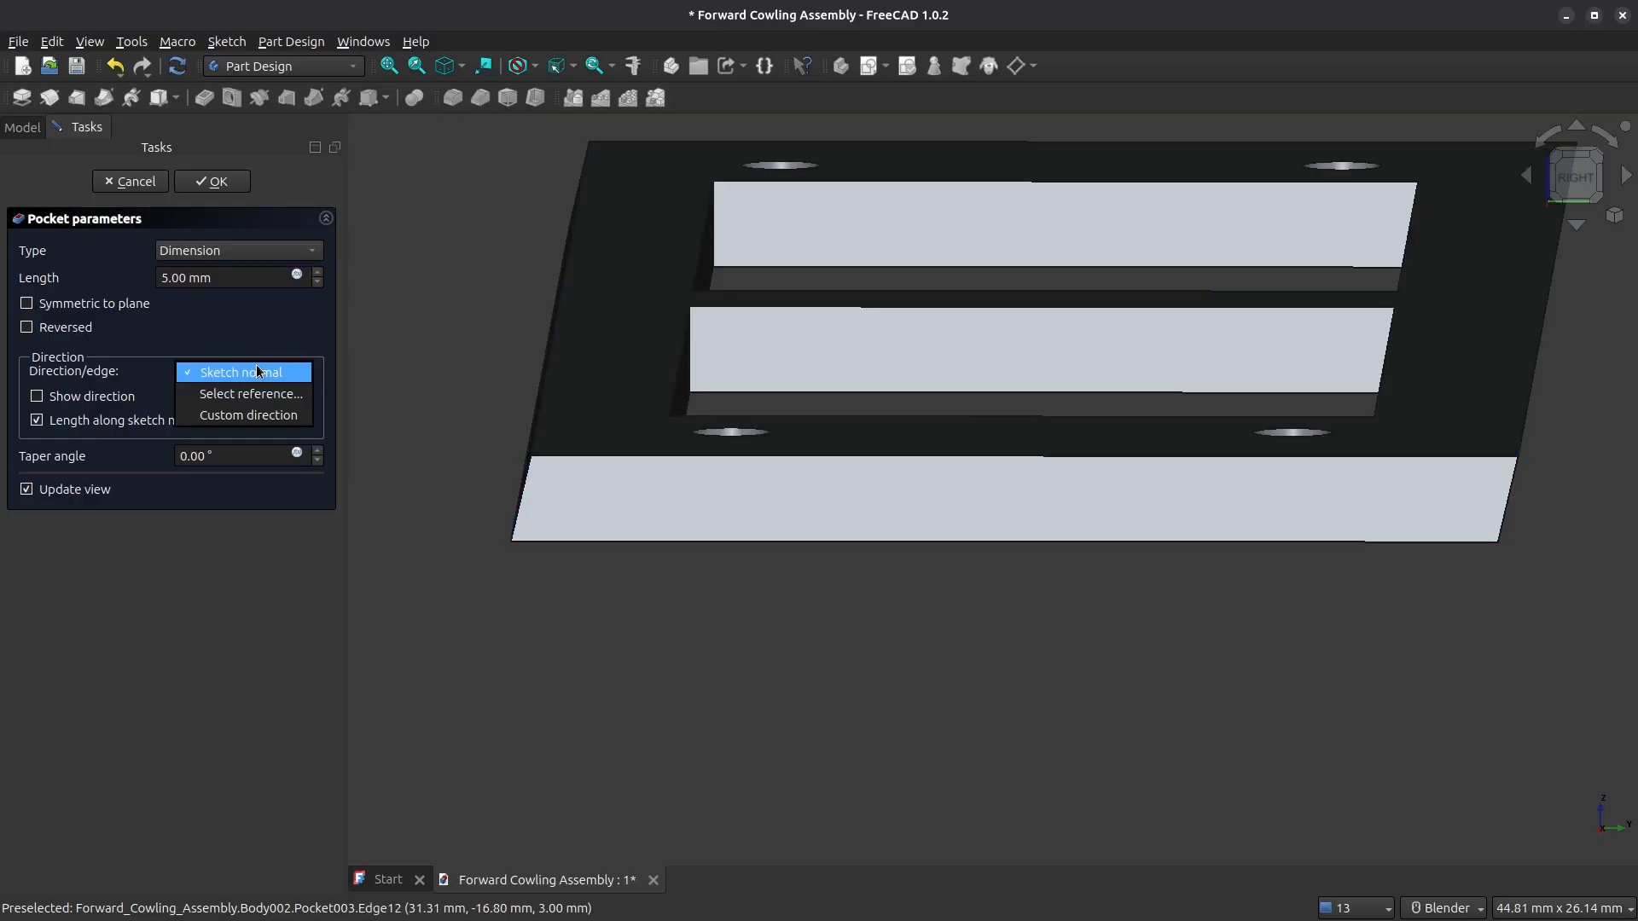
left_click(255, 393)
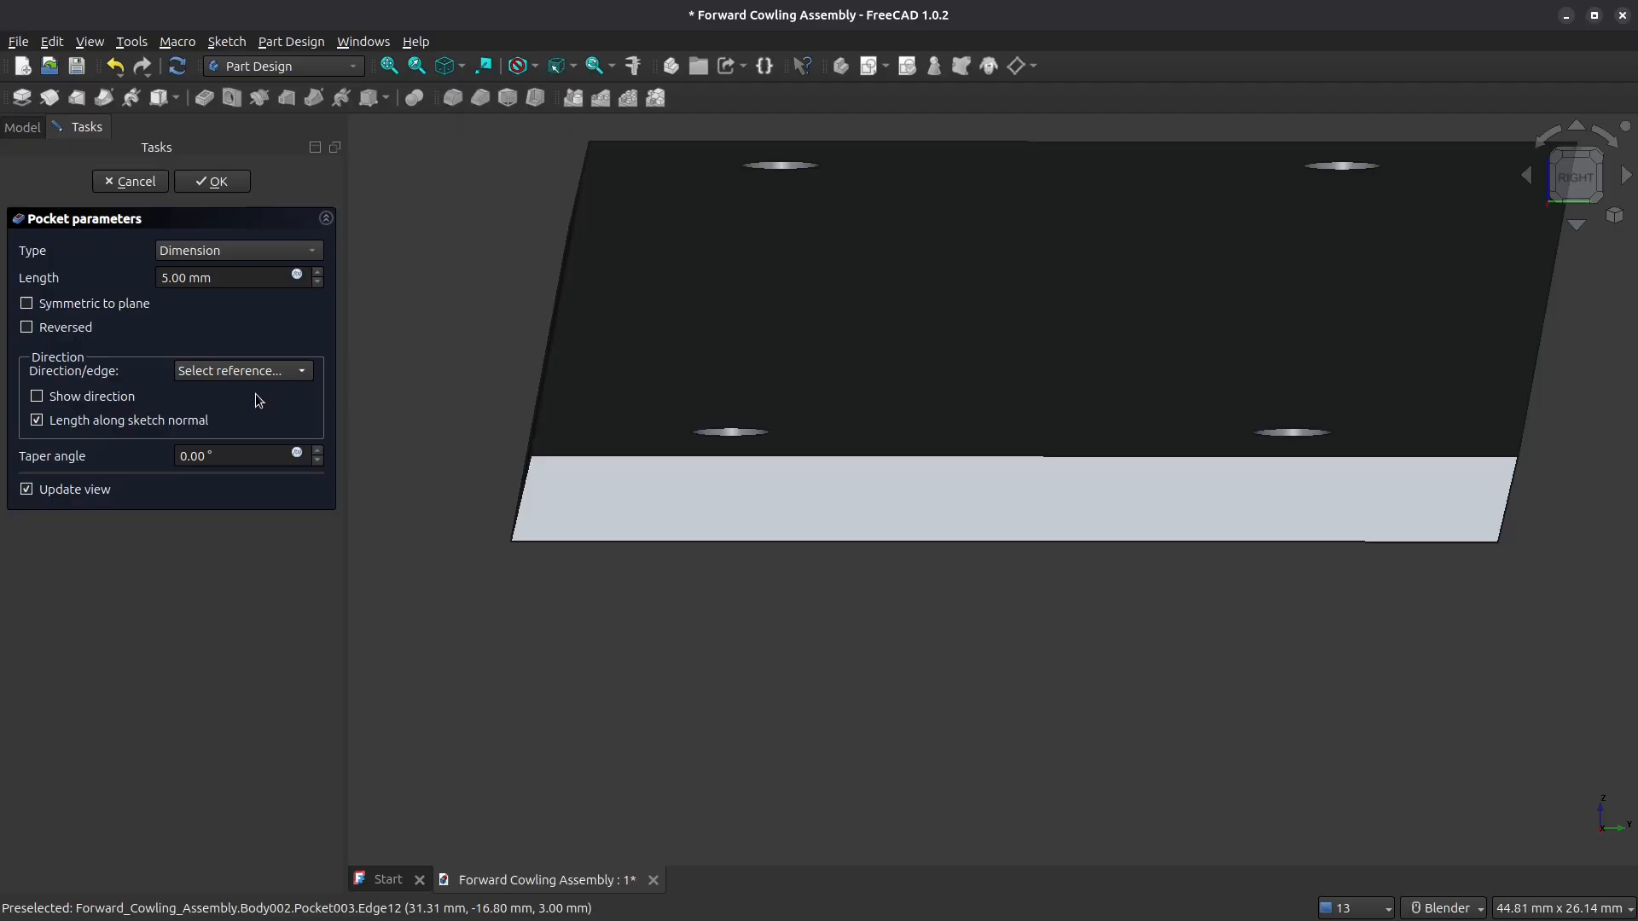
left_click(526, 488)
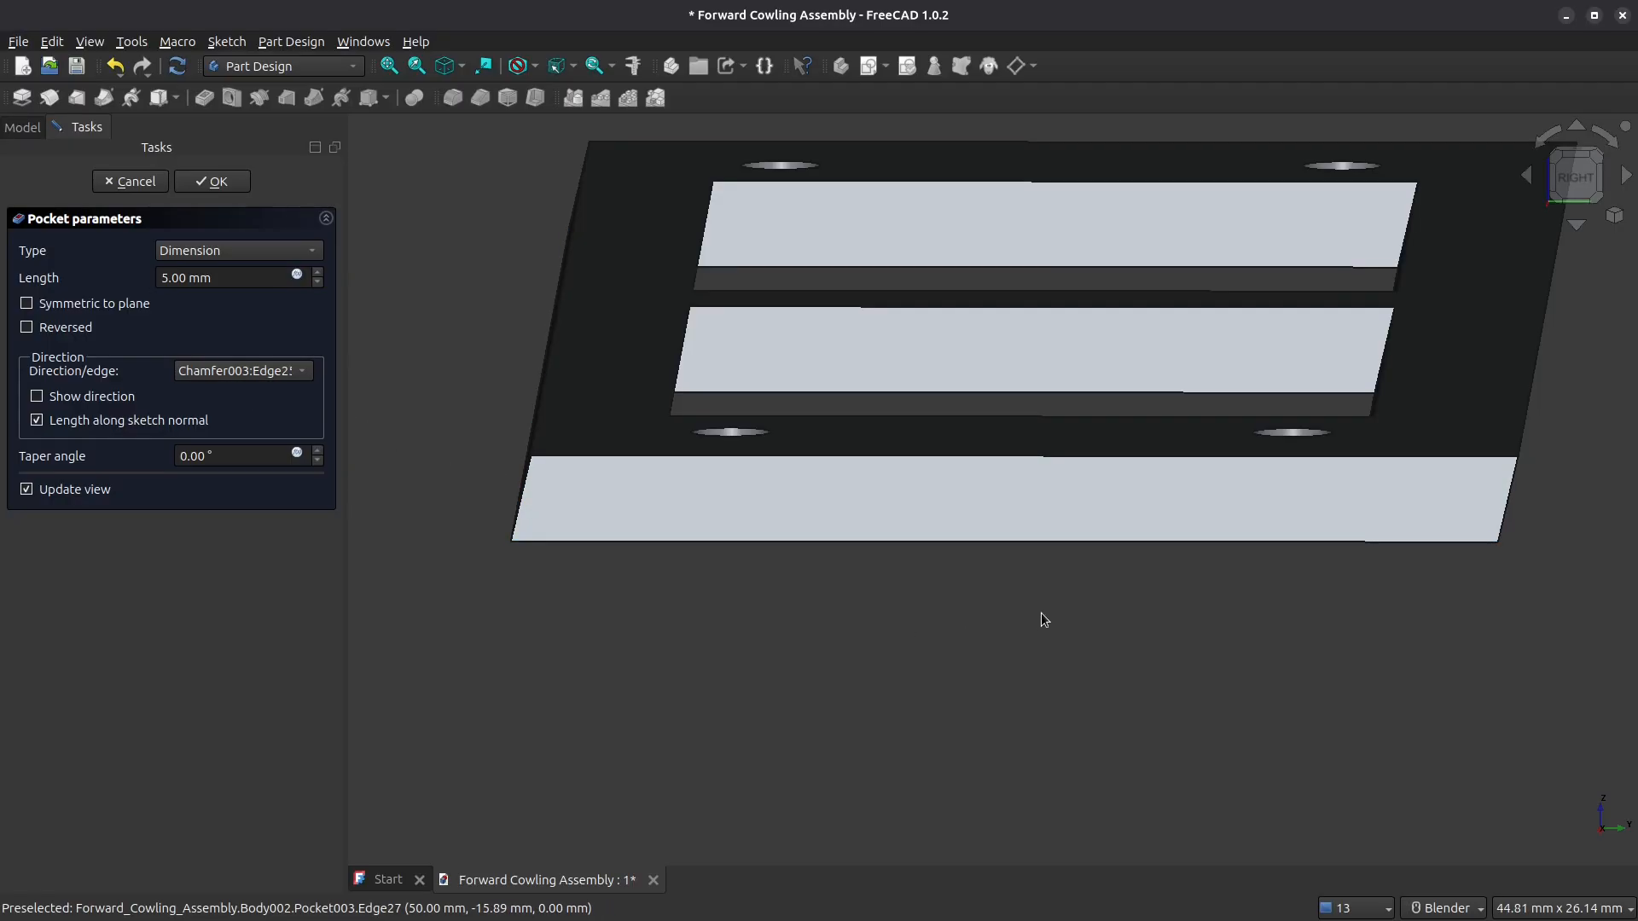
mouse_move(982, 611)
middle_mouse_down()
mouse_move(962, 607)
mouse_move(976, 614)
middle_mouse_up()
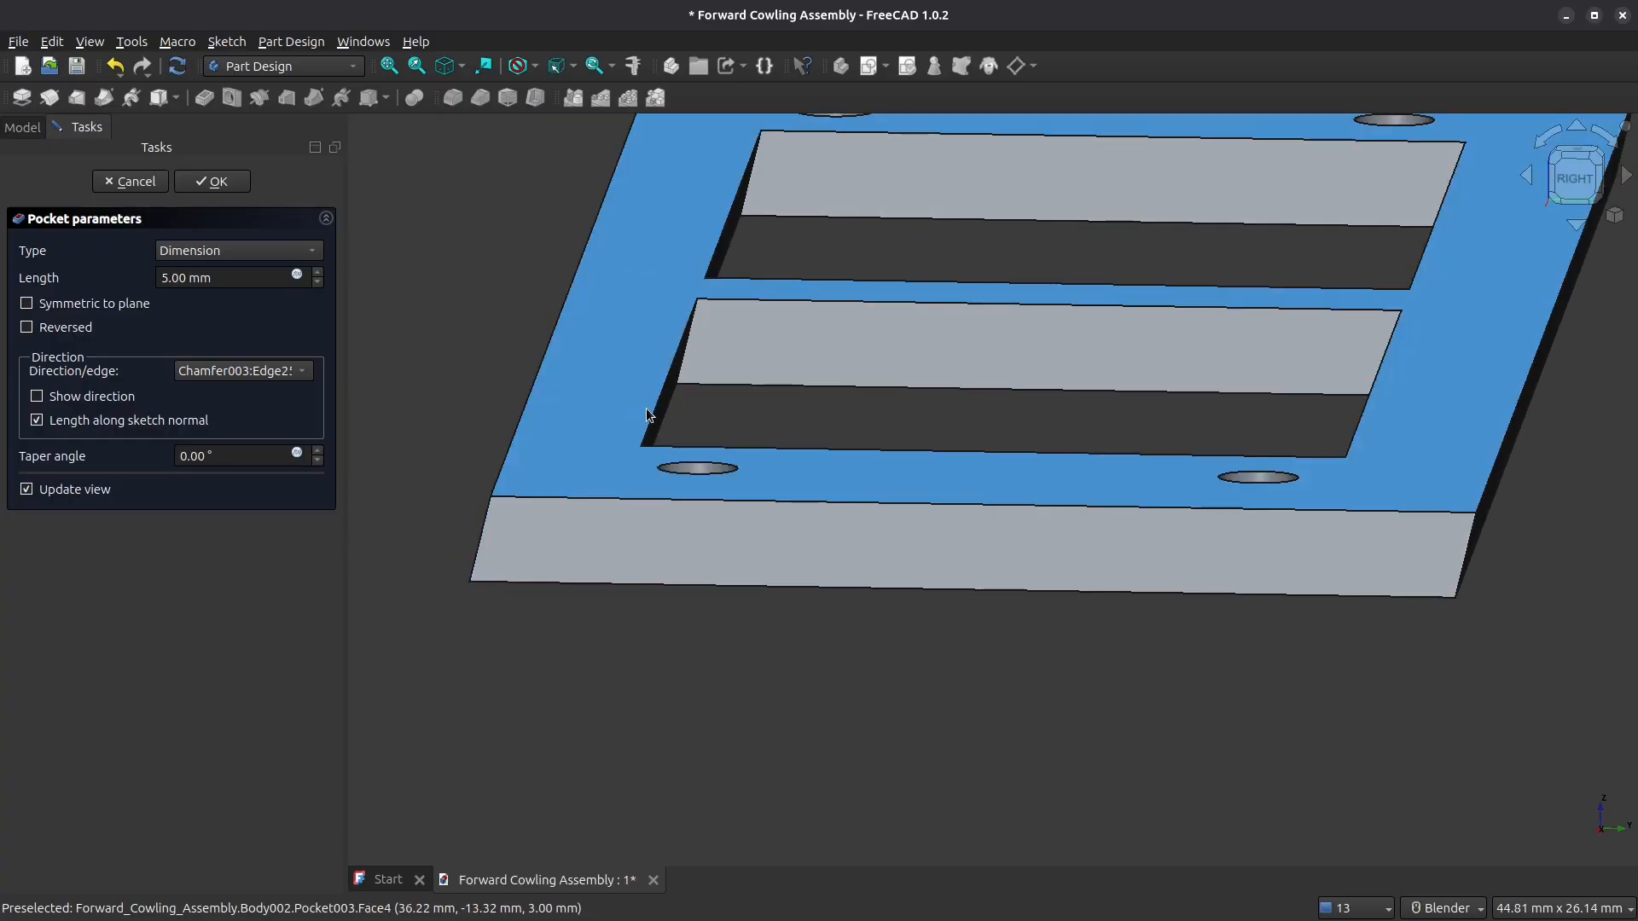
mouse_move(717, 395)
middle_mouse_down()
mouse_move(689, 388)
mouse_move(751, 386)
mouse_move(721, 381)
middle_mouse_up()
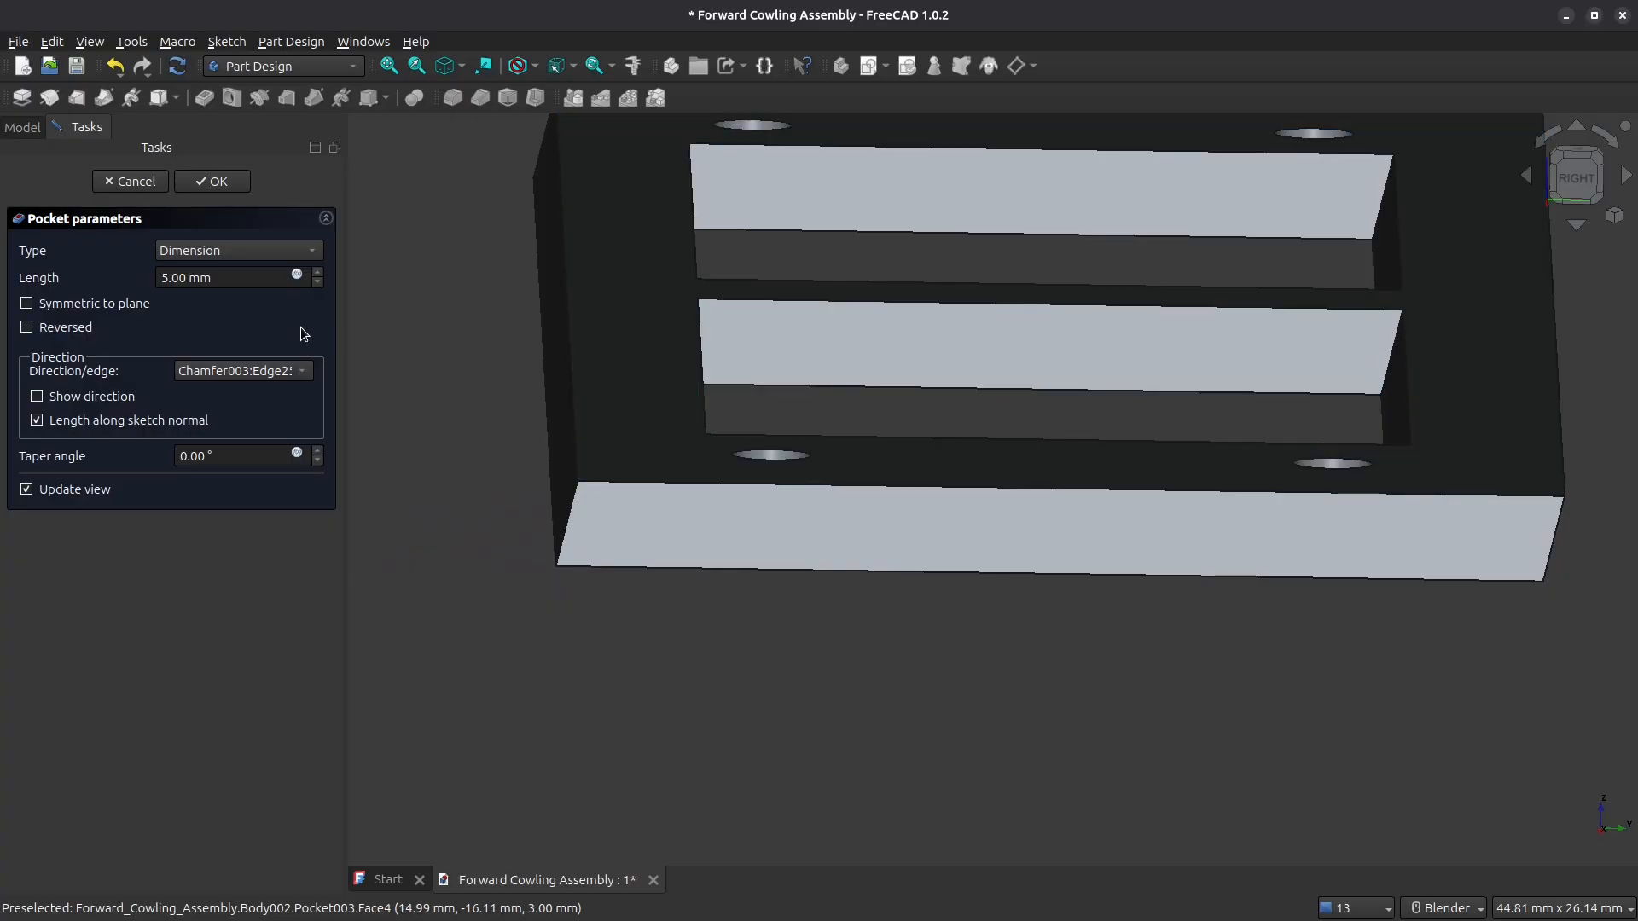
left_click(211, 181)
Step: Examine the plate and its two slanted rectangular openings from several sides
scroll(858, 418, "down", 3)
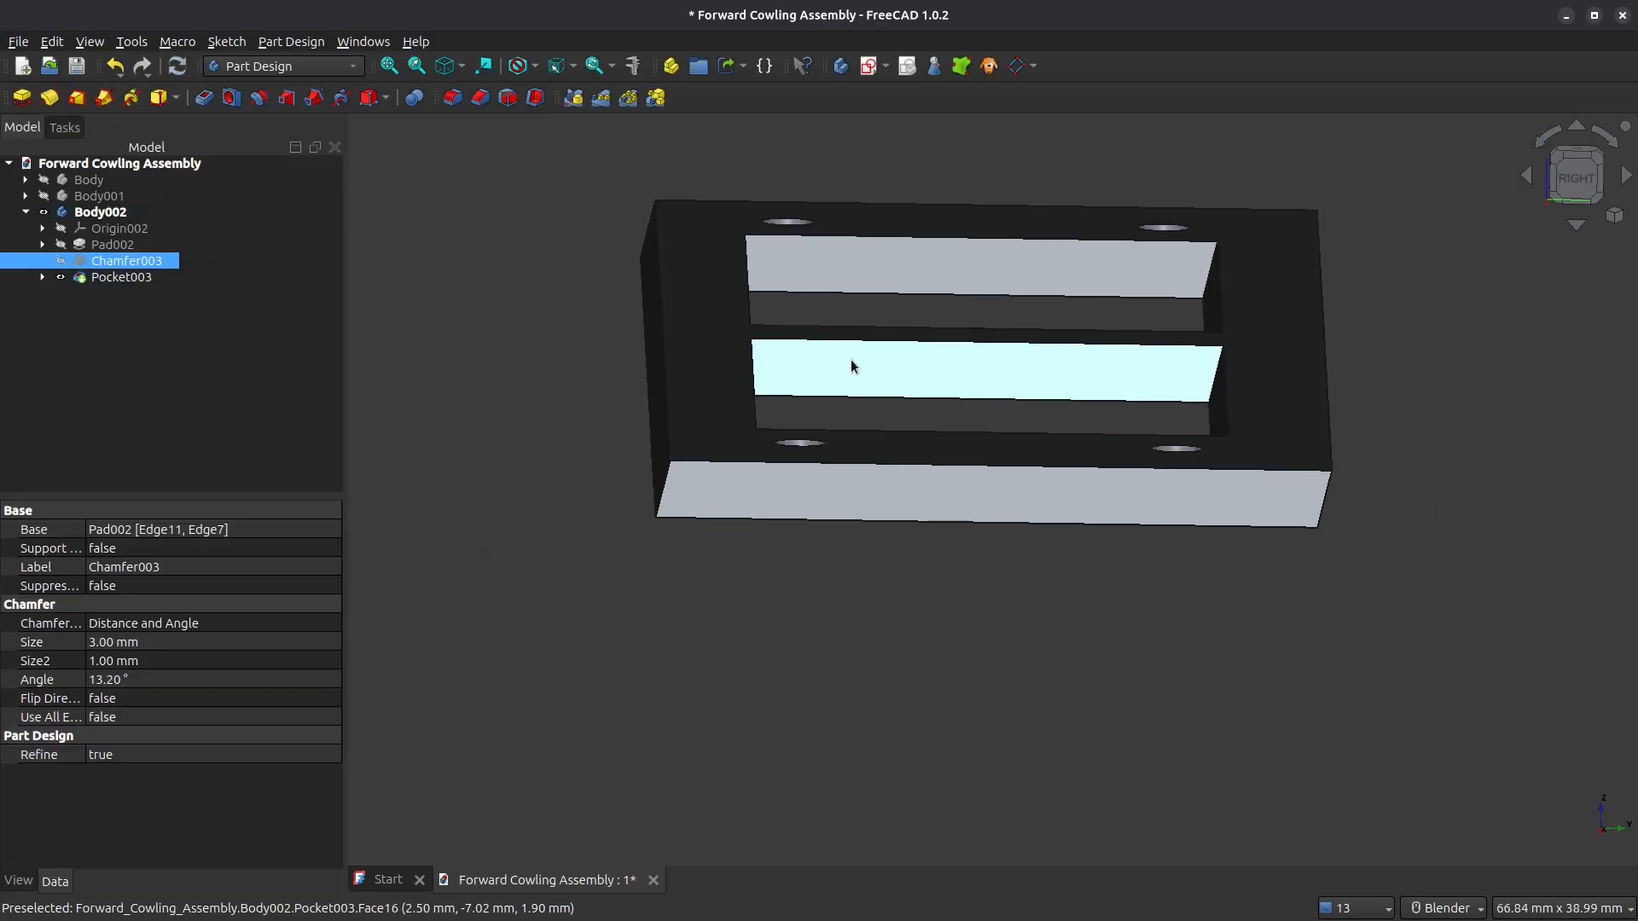
key("0")
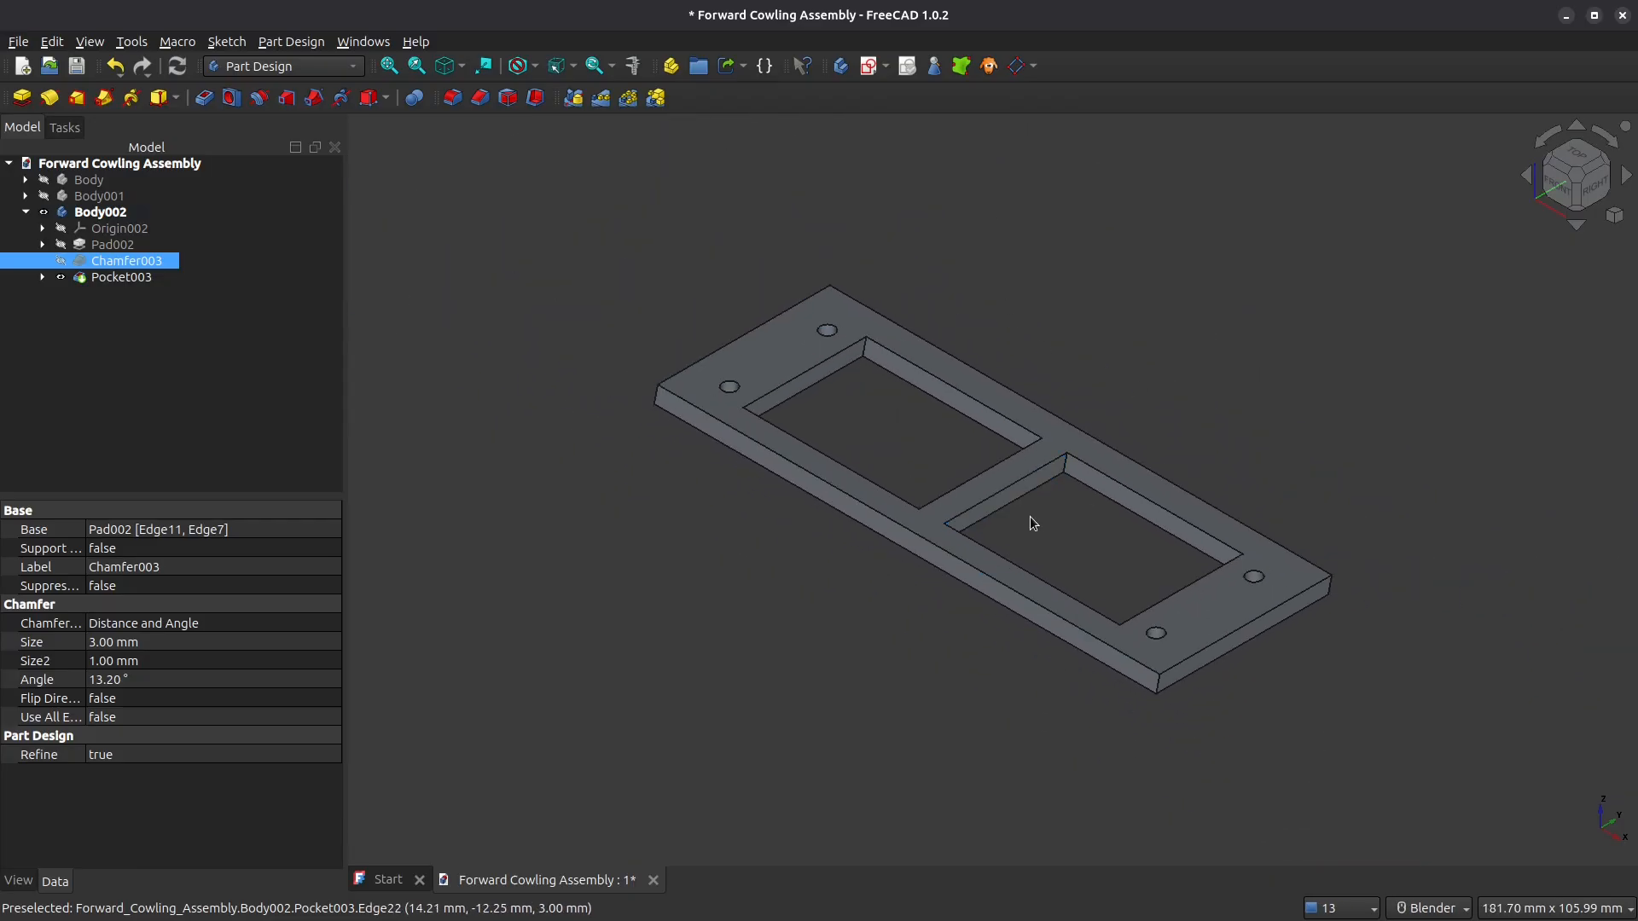
middle_click_drag(1030, 517, 904, 512)
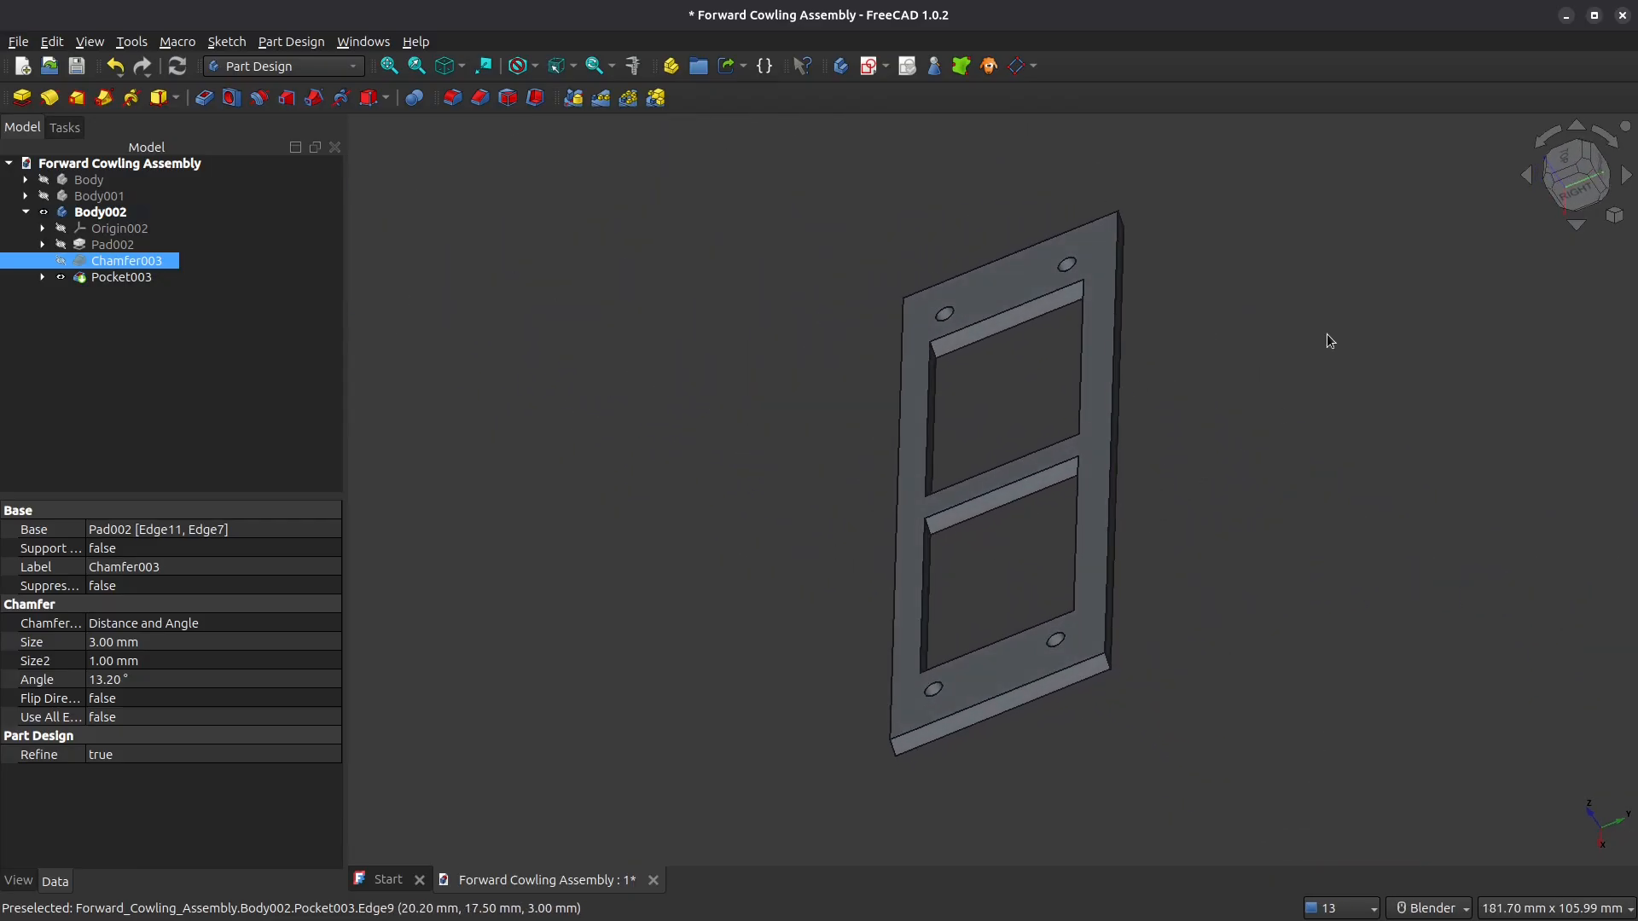
middle_click_drag(1183, 372, 1089, 410)
middle_click_drag(1394, 396, 1443, 337)
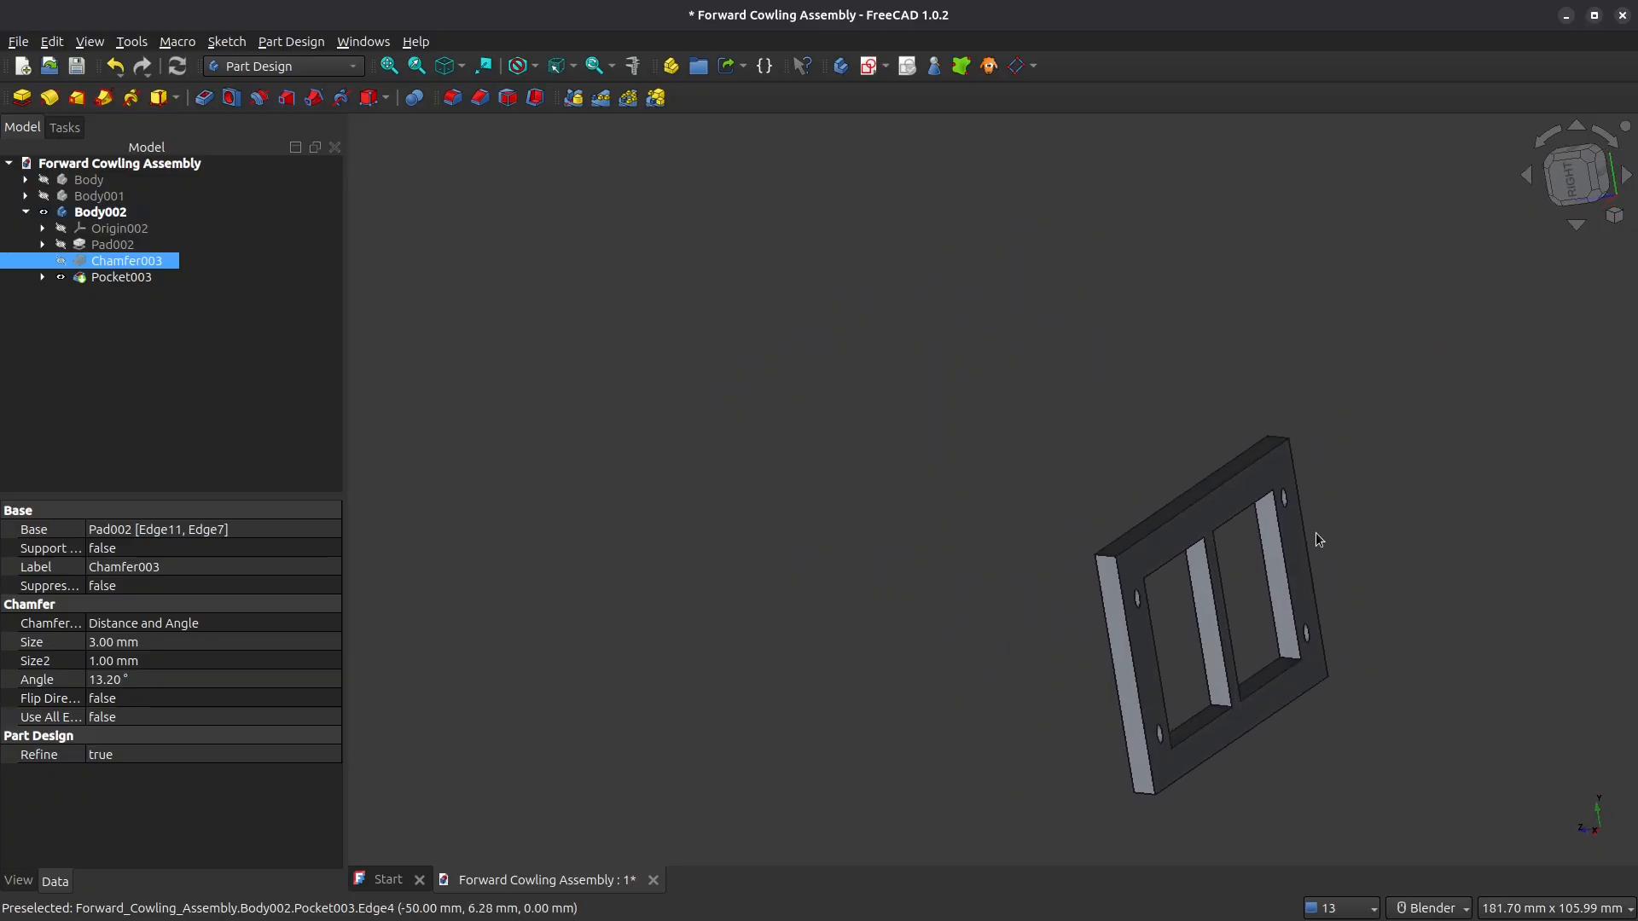
middle_click_drag(1292, 529, 907, 330, "shift")
scroll(795, 502, "up", 3)
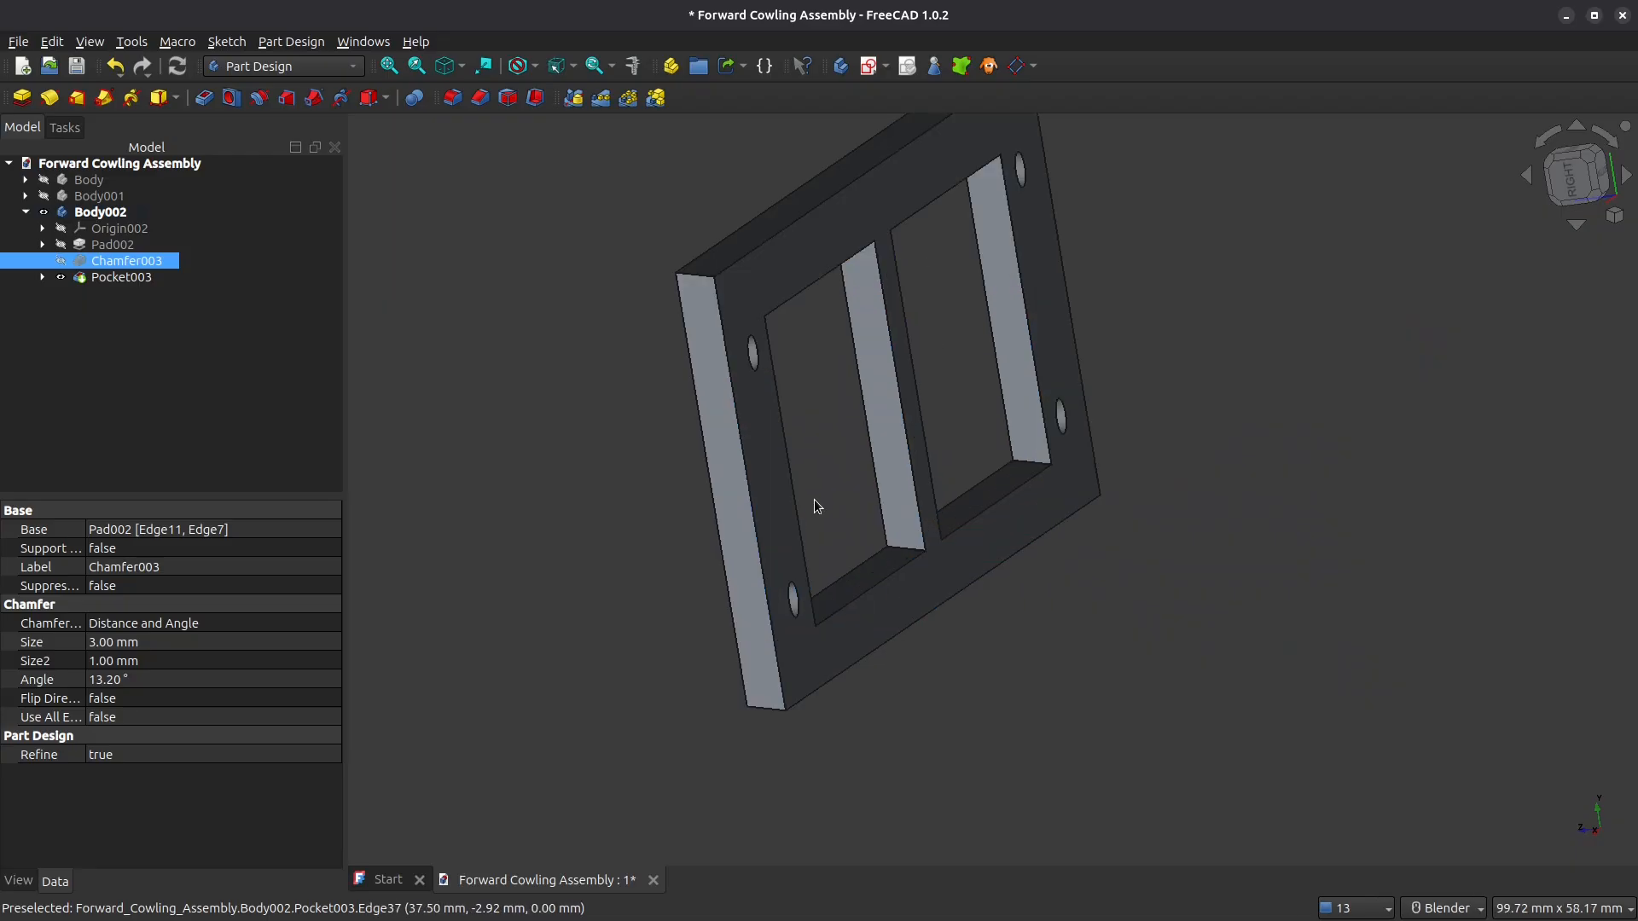
middle_click_drag(931, 498, 957, 645, "shift")
middle_click_drag(892, 569, 951, 642)
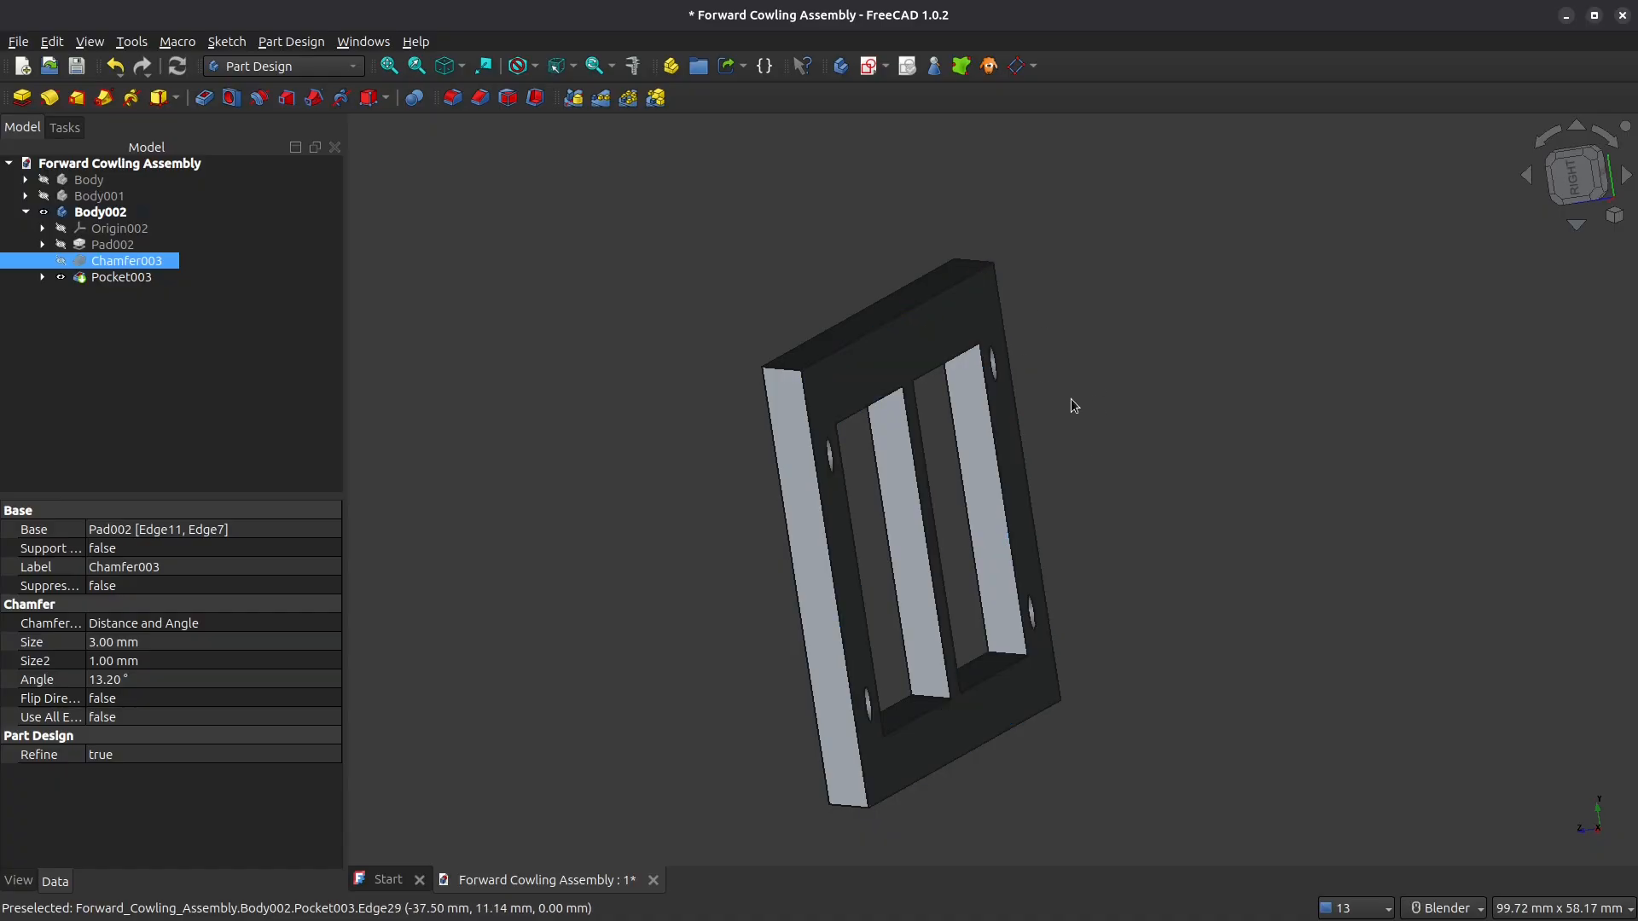
scroll(567, 440, "down", 2)
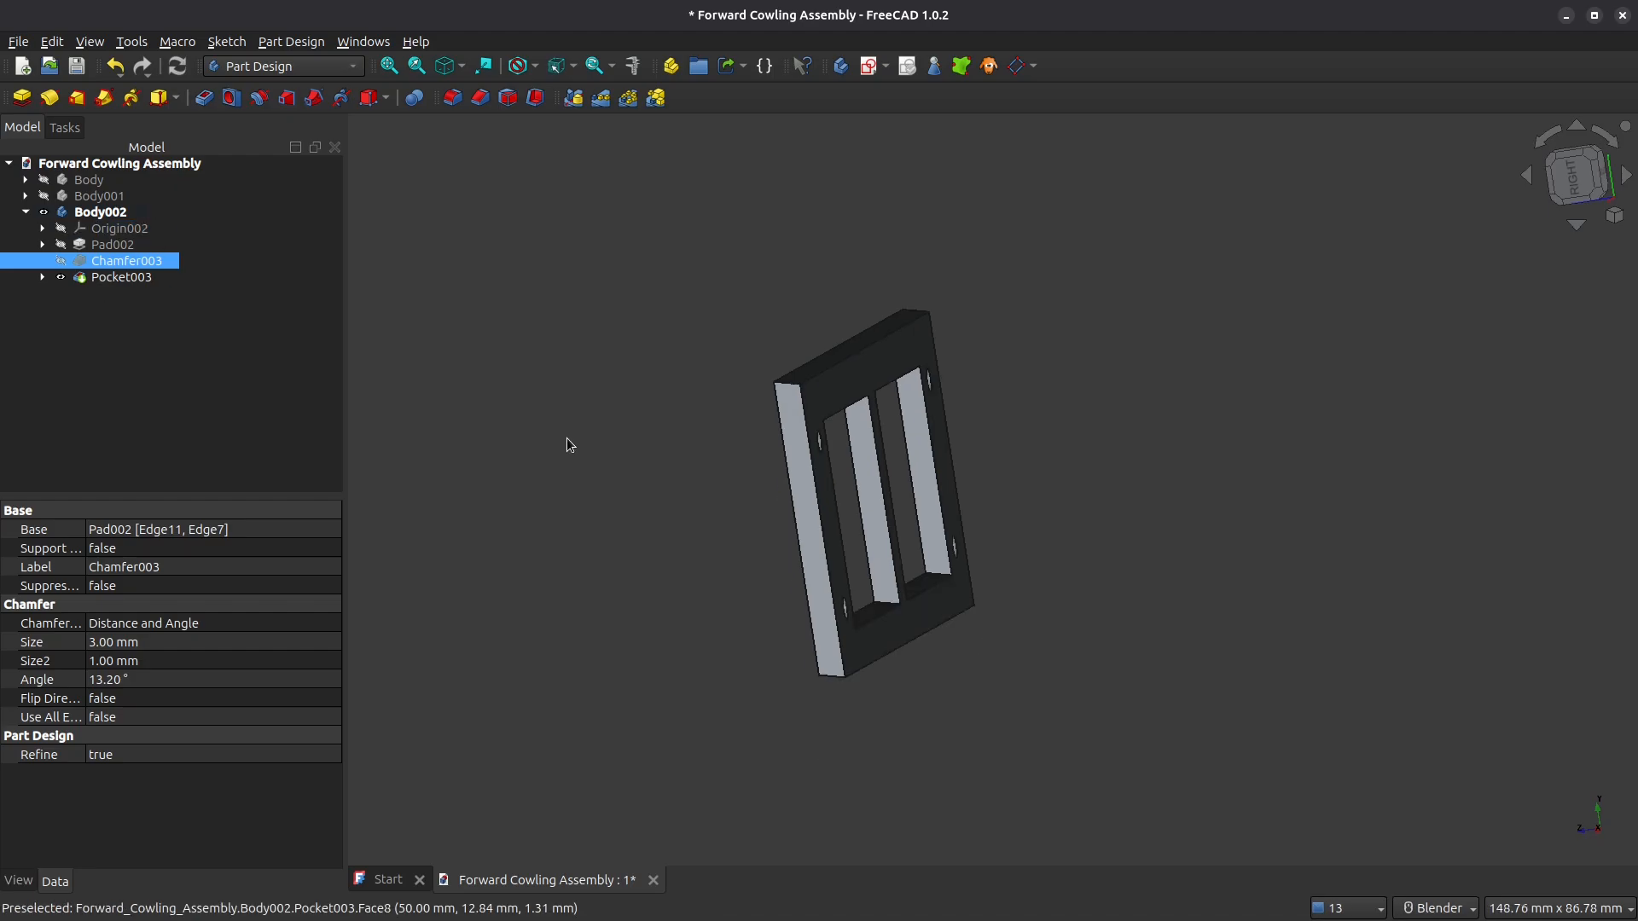